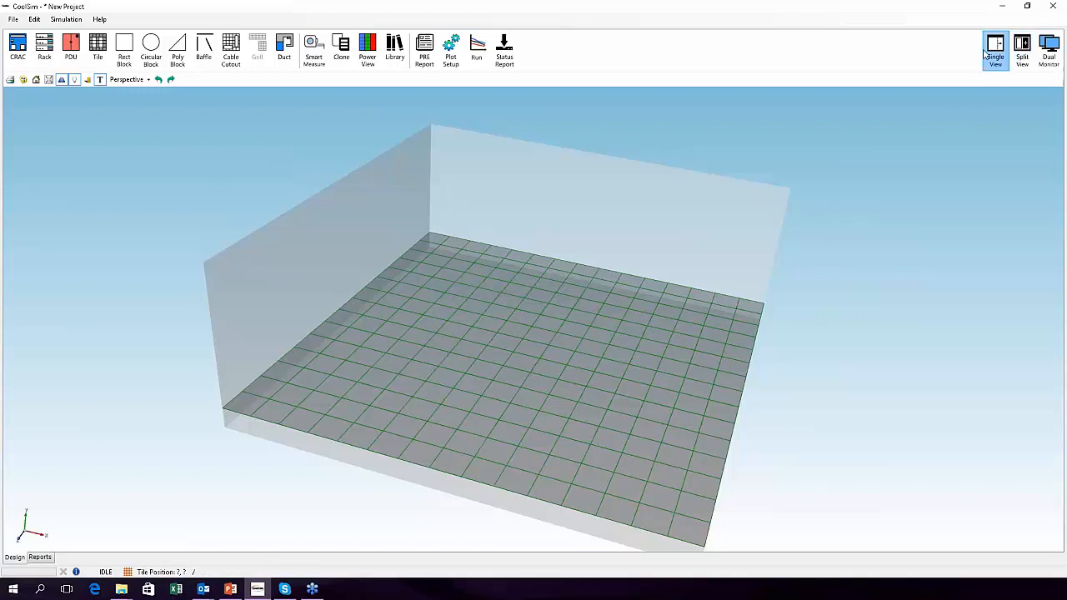
{"action": "middle_click_drag", "start_coordinate": [491, 416], "coordinate": [503, 385]}
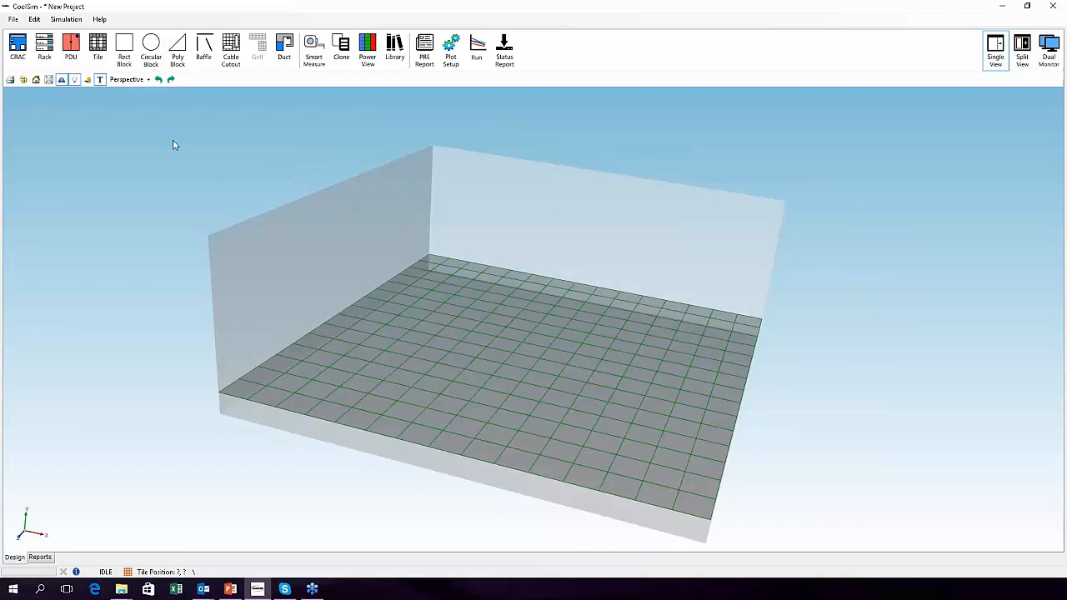
{"action": "middle_click_drag", "start_coordinate": [426, 275], "coordinate": [515, 363]}
{"action": "scroll", "coordinate": [515, 364], "scroll_direction": "down", "scroll_amount": 3}
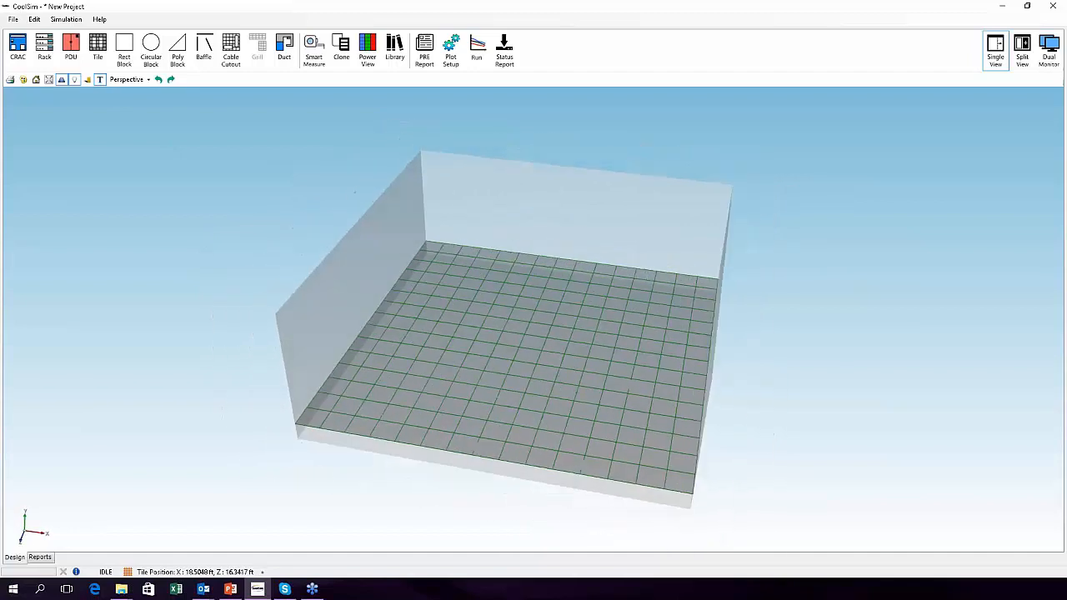
{"action": "middle_click_drag", "start_coordinate": [683, 367], "coordinate": [517, 327]}
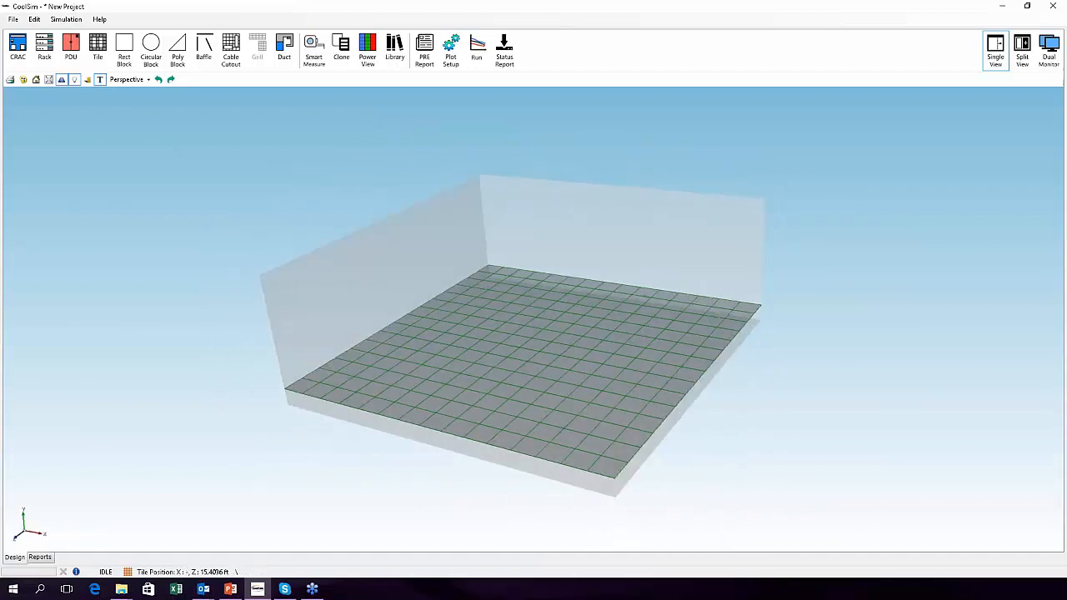
- Open Active Chimney Example.csp from the Rack Examples folder in Sample Cases, discarding the current new project
{"action": "left_click", "coordinate": [15, 23]}
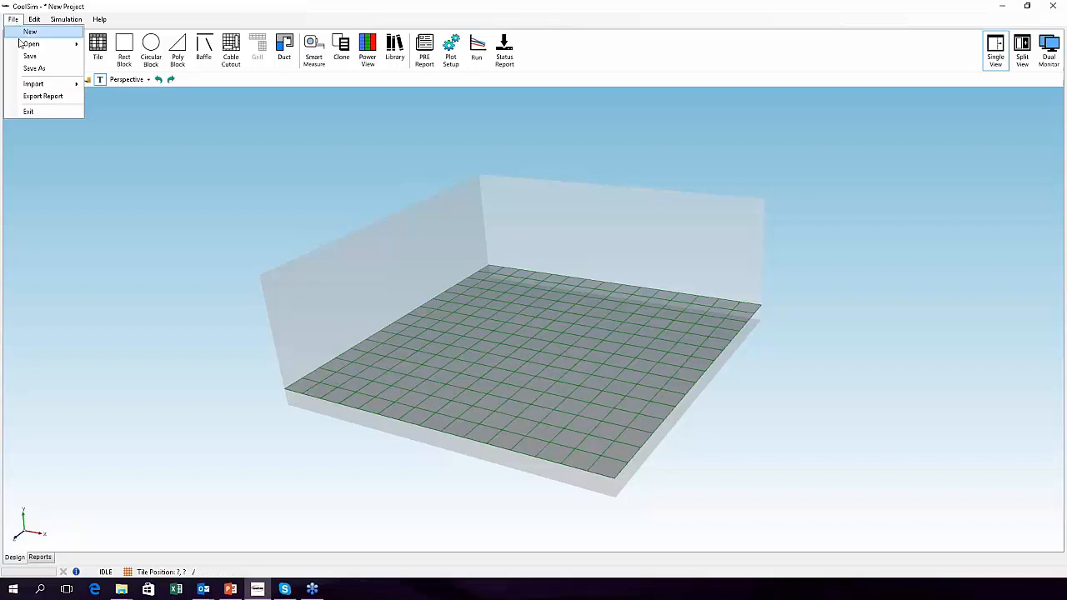
{"action": "mouse_move", "coordinate": [34, 43]}
{"action": "left_click", "coordinate": [115, 48]}
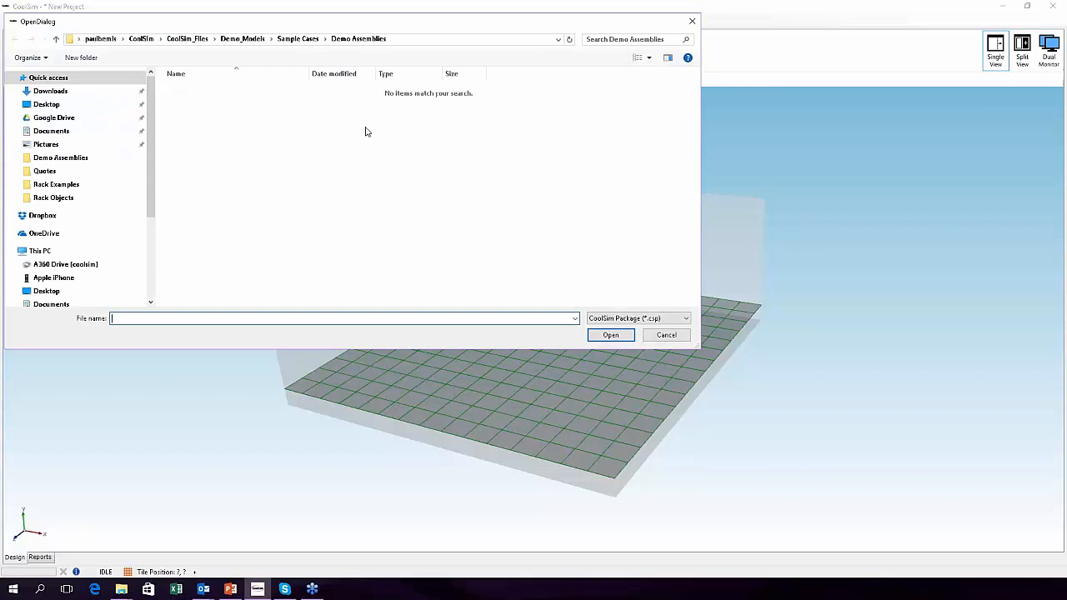
{"action": "left_click", "coordinate": [297, 39]}
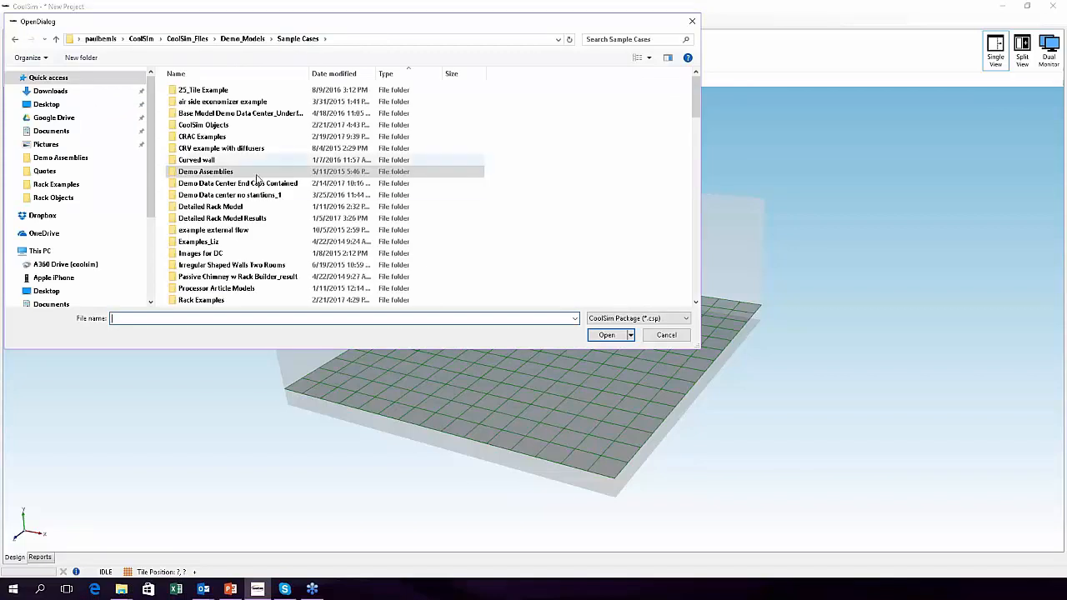
{"action": "scroll", "coordinate": [254, 209], "scroll_direction": "down", "scroll_amount": 1}
{"action": "double_click", "coordinate": [216, 277]}
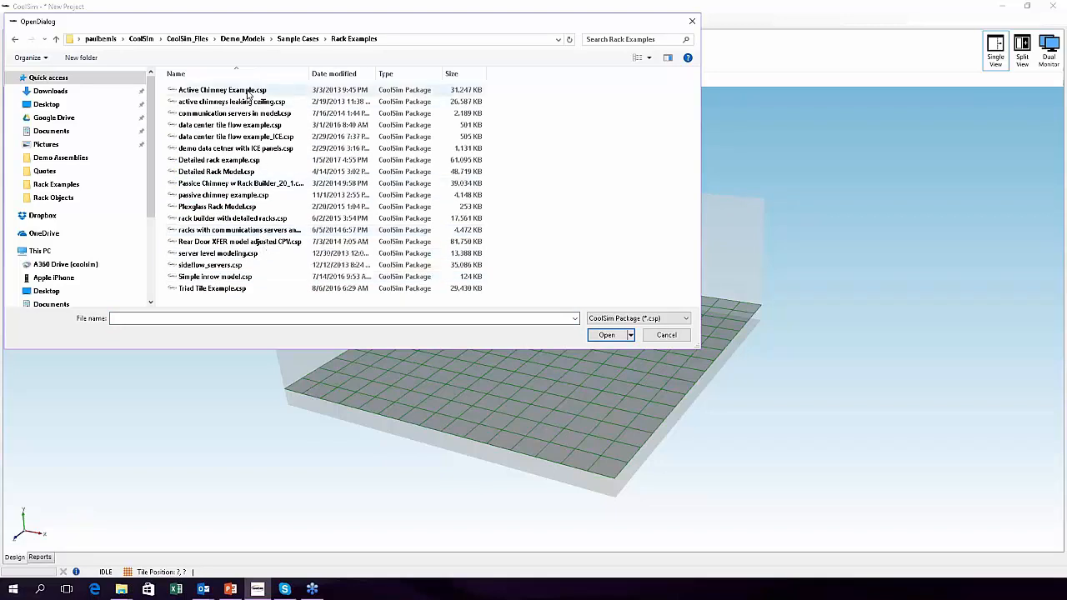
{"action": "left_click", "coordinate": [248, 90]}
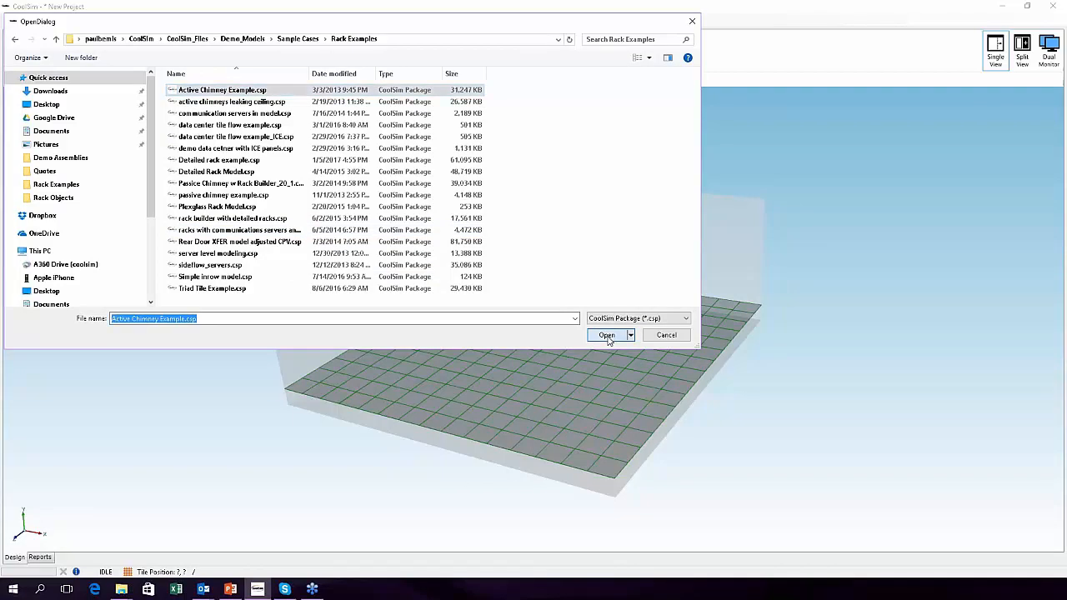
{"action": "left_click", "coordinate": [607, 336]}
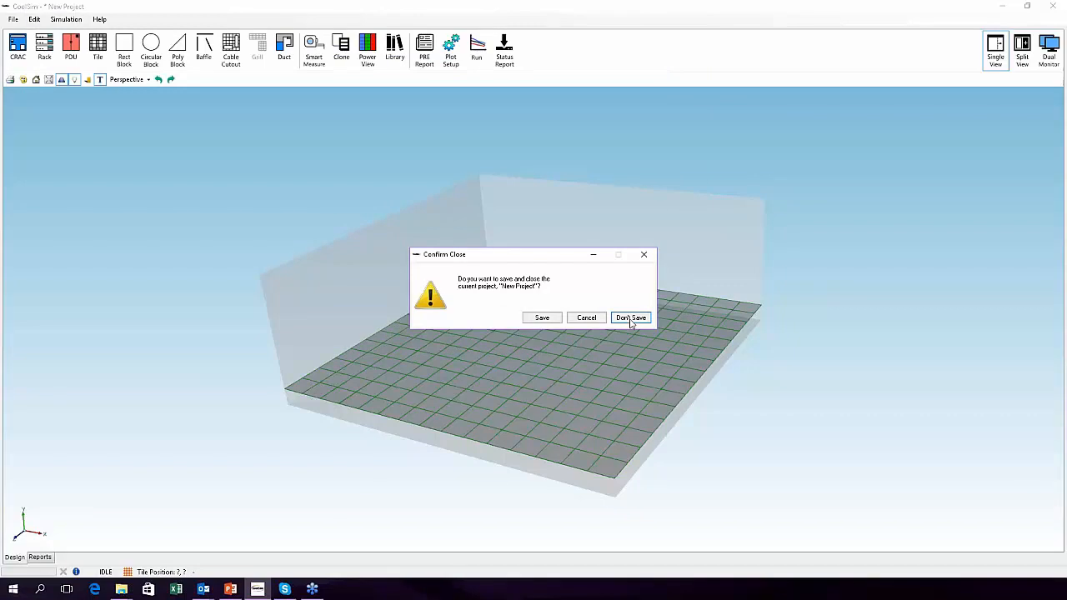
{"action": "left_click", "coordinate": [631, 318]}
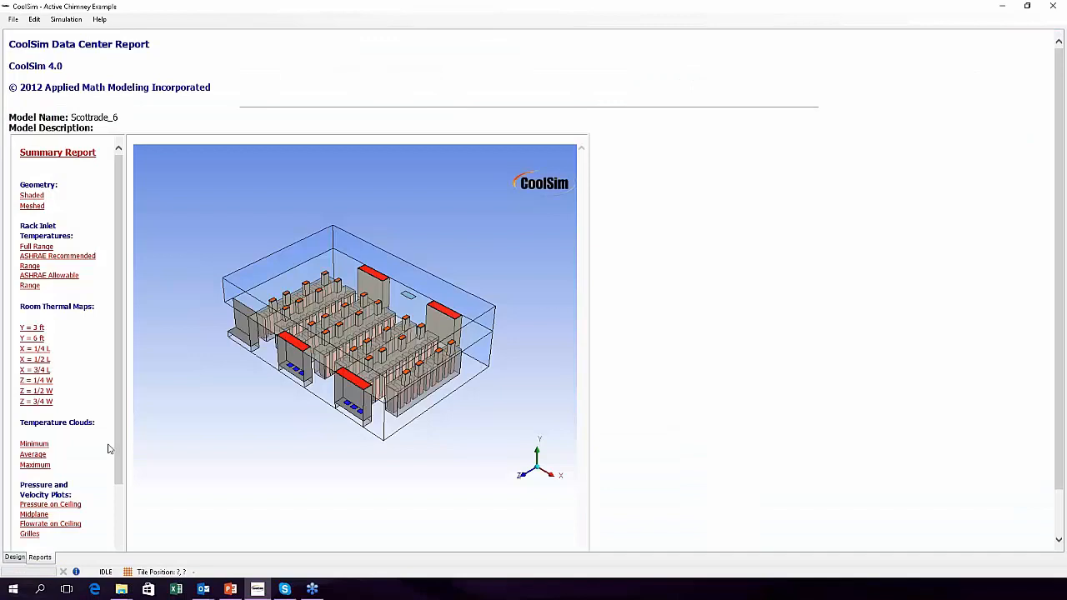
- Switch from the report to the design model and examine the contained rack rows with their chimneys up close
{"action": "left_click", "coordinate": [15, 556]}
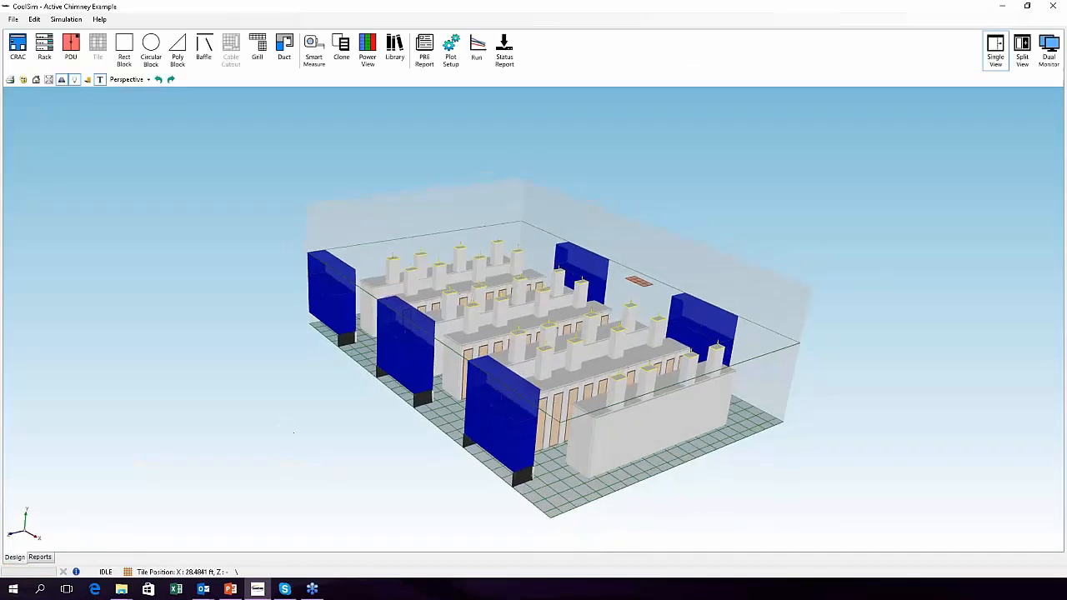
{"action": "scroll", "coordinate": [391, 400], "scroll_direction": "up", "scroll_amount": 4}
{"action": "middle_click_drag", "start_coordinate": [350, 434], "coordinate": [416, 459]}
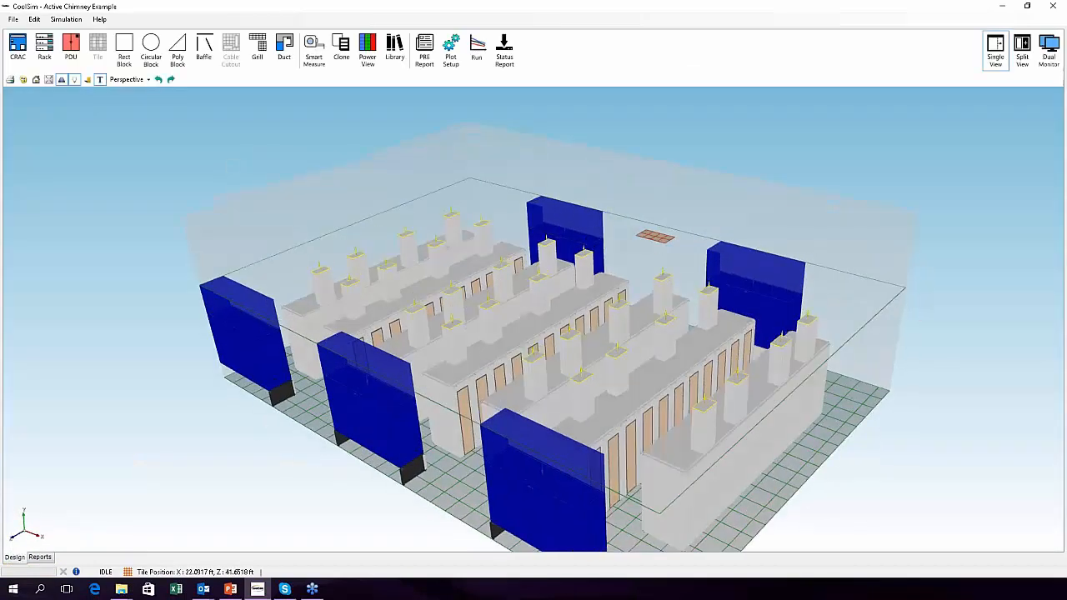
{"action": "scroll", "coordinate": [533, 367], "scroll_direction": "up", "scroll_amount": 3}
{"action": "middle_click_drag", "start_coordinate": [634, 433], "coordinate": [550, 367]}
{"action": "middle_click_drag", "start_coordinate": [633, 459], "coordinate": [542, 316]}
{"action": "scroll", "coordinate": [533, 258], "scroll_direction": "up", "scroll_amount": 3}
{"action": "middle_click_drag", "start_coordinate": [313, 342], "coordinate": [334, 404]}
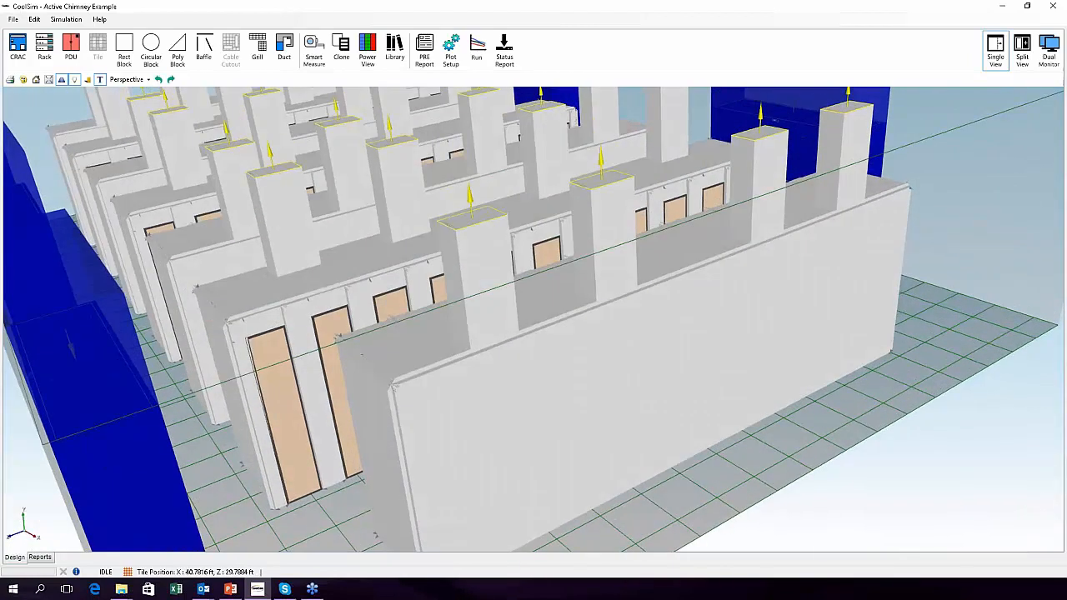
{"action": "scroll", "coordinate": [533, 319], "scroll_direction": "down", "scroll_amount": 2}
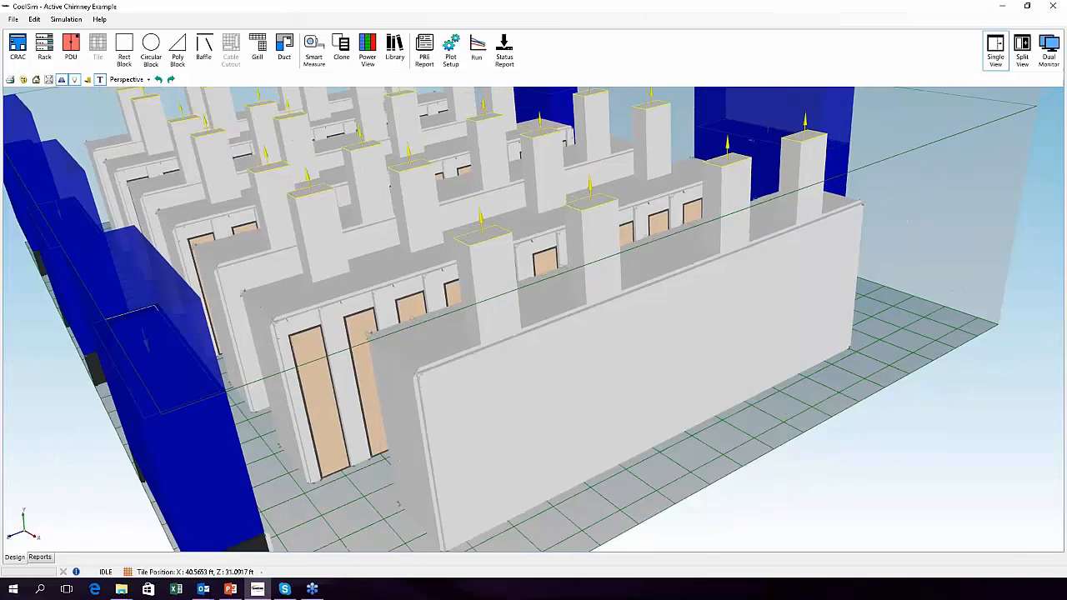
{"action": "middle_click_drag", "start_coordinate": [366, 333], "coordinate": [414, 417]}
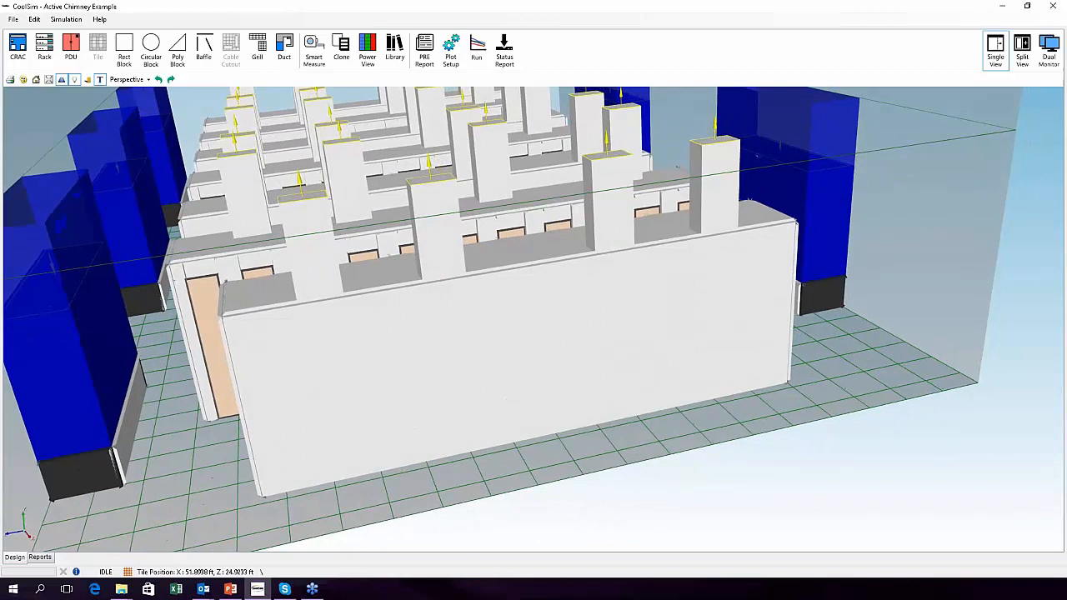
- Hide only BAFFLE_10, the large side panel covering the outermost rack row
{"action": "left_click", "coordinate": [490, 376]}
{"action": "right_click", "coordinate": [490, 375]}
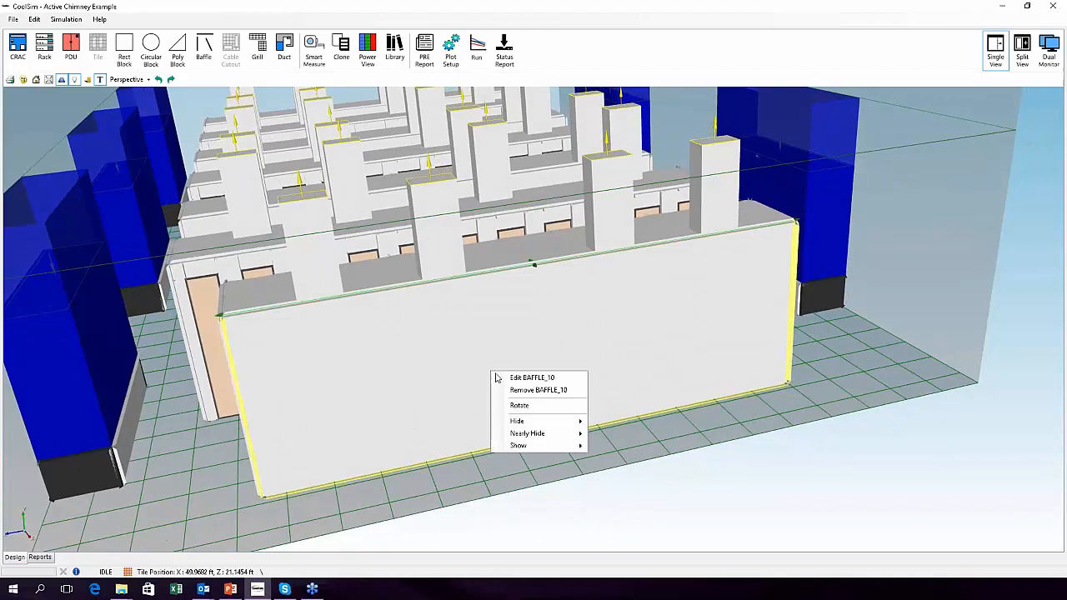
{"action": "mouse_move", "coordinate": [530, 421]}
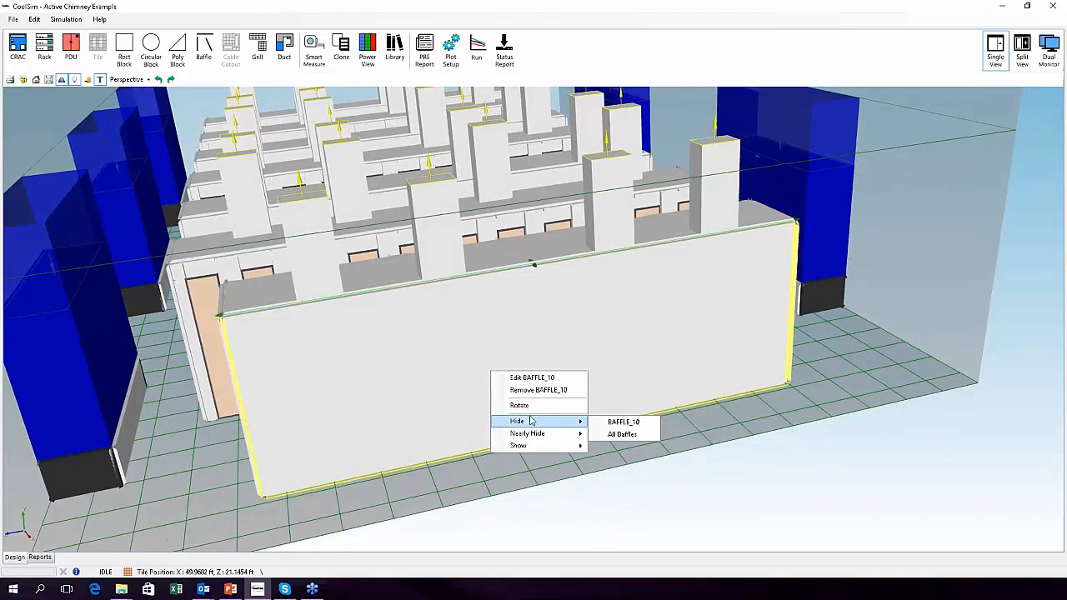
{"action": "left_click", "coordinate": [616, 425]}
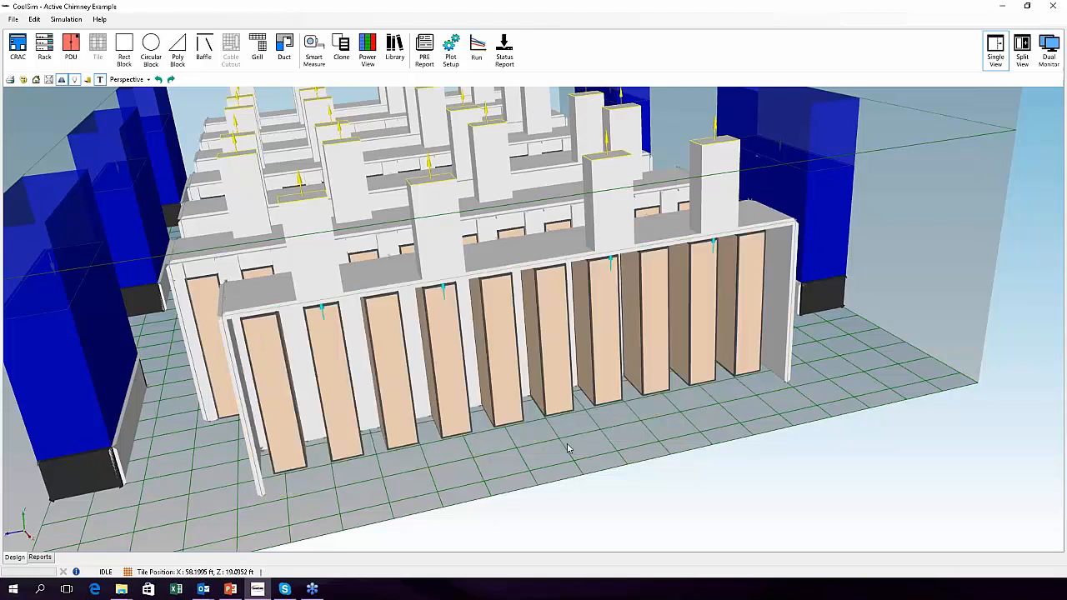
- Open the specifications of PDU_52, the first chimney above the exposed rack row, for editing
{"action": "scroll", "coordinate": [492, 431], "scroll_direction": "up", "scroll_amount": 3}
{"action": "middle_click_drag", "start_coordinate": [492, 432], "coordinate": [570, 427]}
{"action": "scroll", "coordinate": [517, 421], "scroll_direction": "down", "scroll_amount": 2}
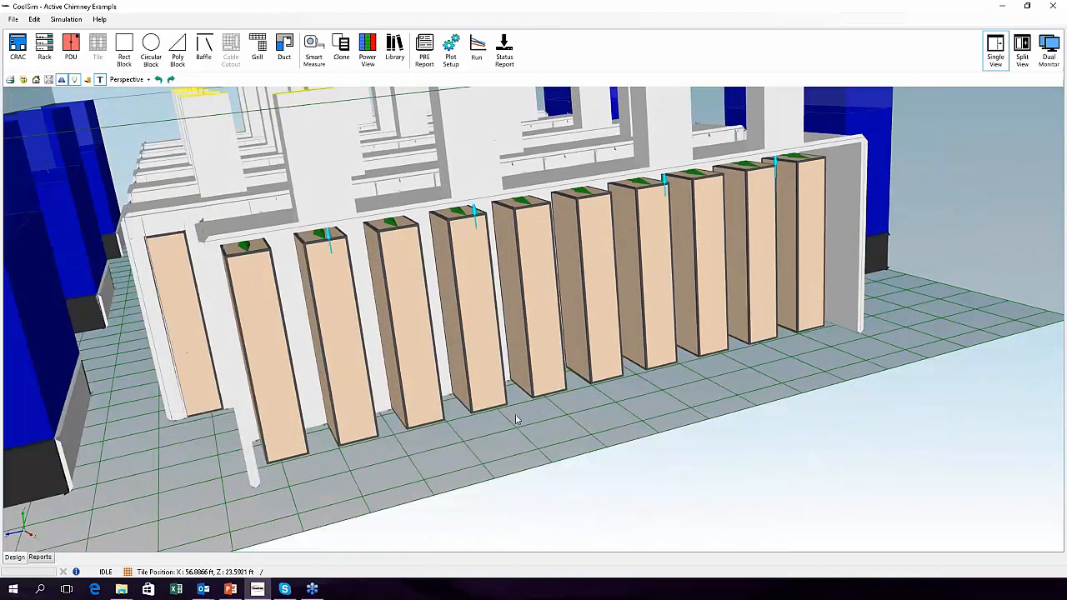
{"action": "middle_click_drag", "start_coordinate": [492, 414], "coordinate": [498, 430]}
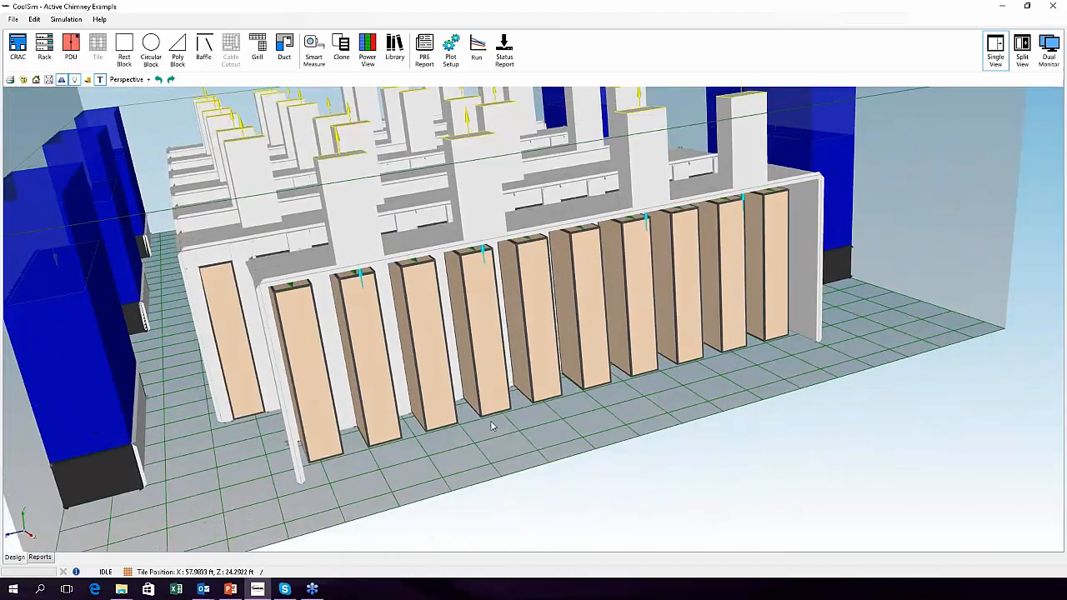
{"action": "left_click", "coordinate": [341, 189]}
{"action": "right_click", "coordinate": [341, 189]}
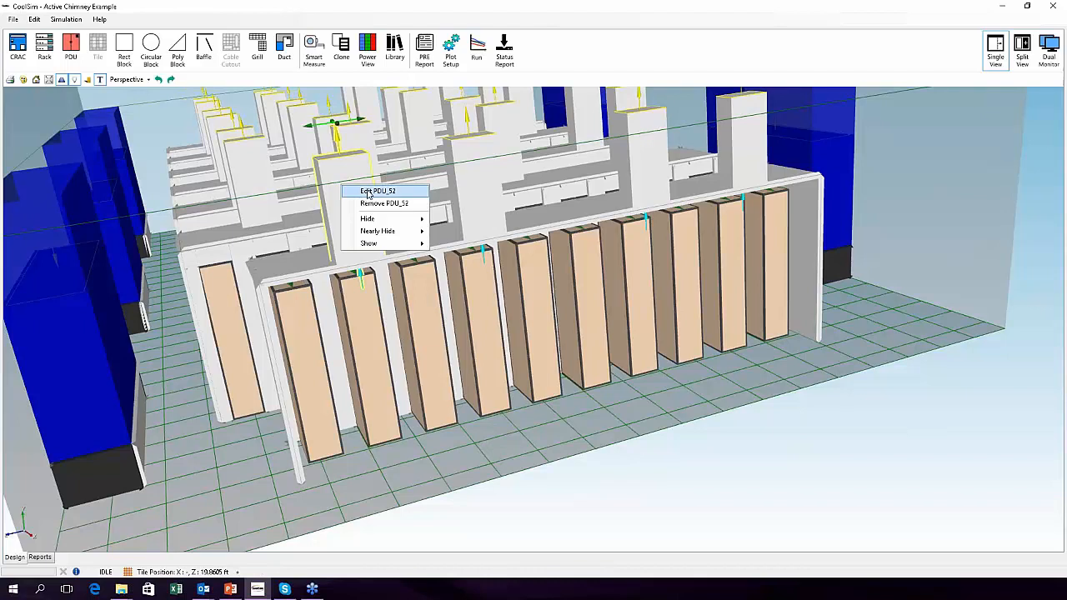
{"action": "left_click", "coordinate": [368, 195]}
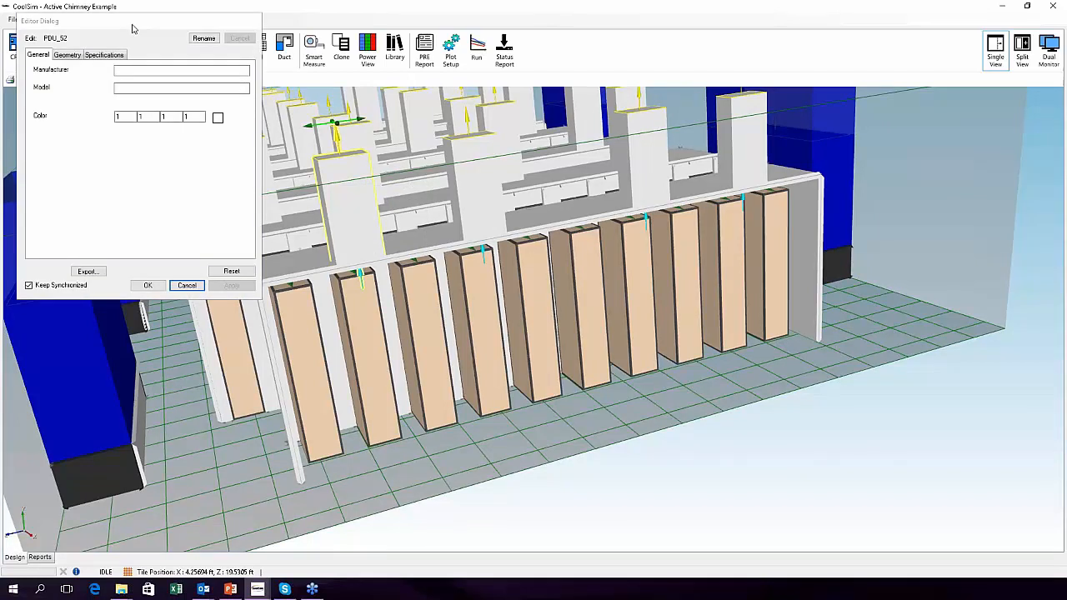
{"action": "left_click_drag", "start_coordinate": [132, 30], "coordinate": [638, 95]}
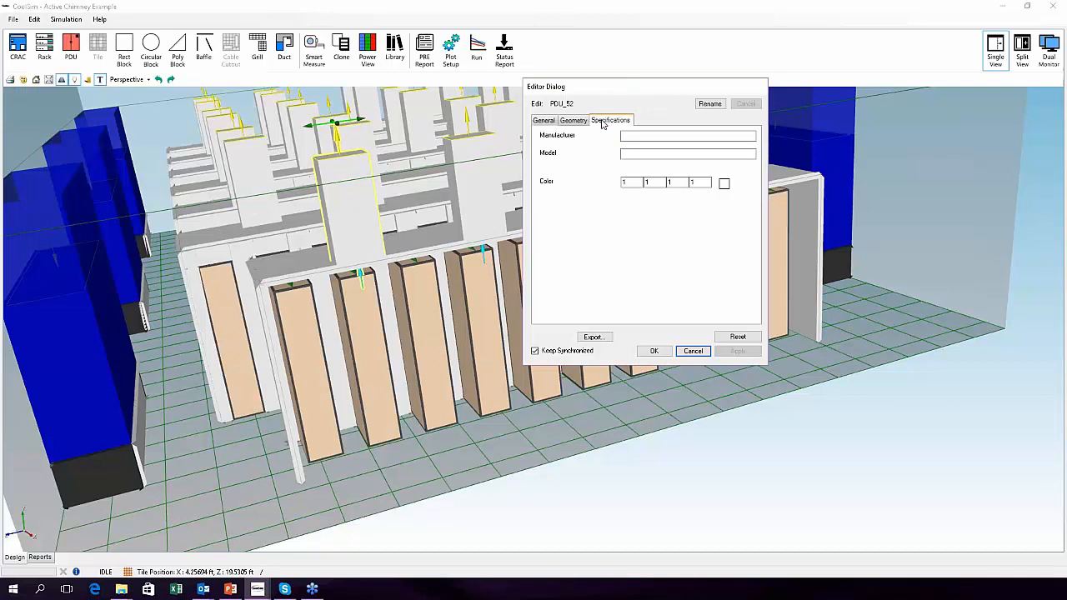
{"action": "left_click", "coordinate": [603, 121]}
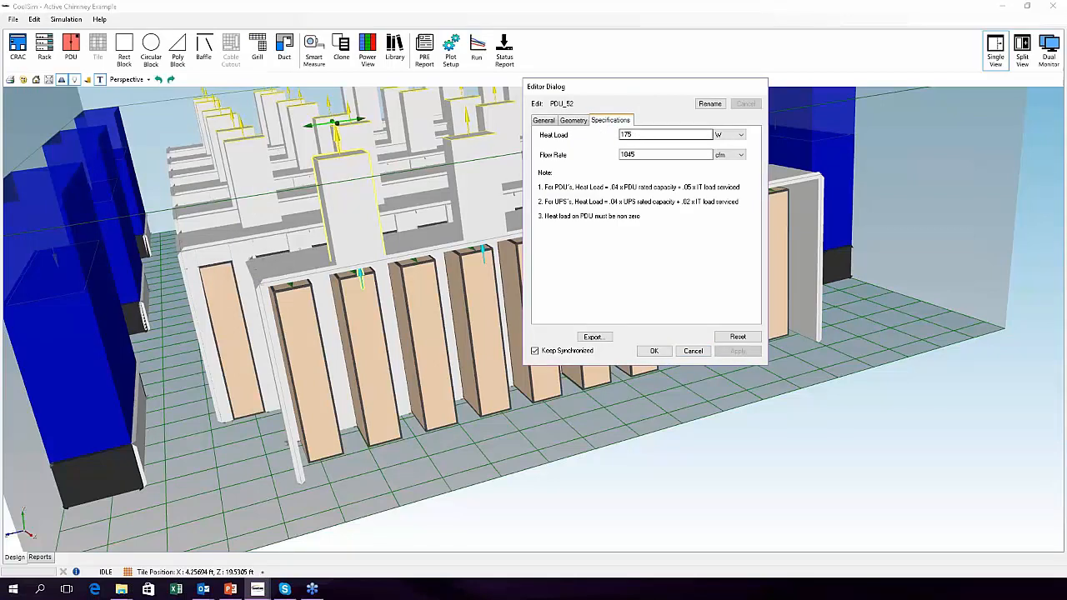
- Set the chimney's heat load to 1 kW
{"action": "left_click_drag", "start_coordinate": [642, 136], "coordinate": [608, 139]}
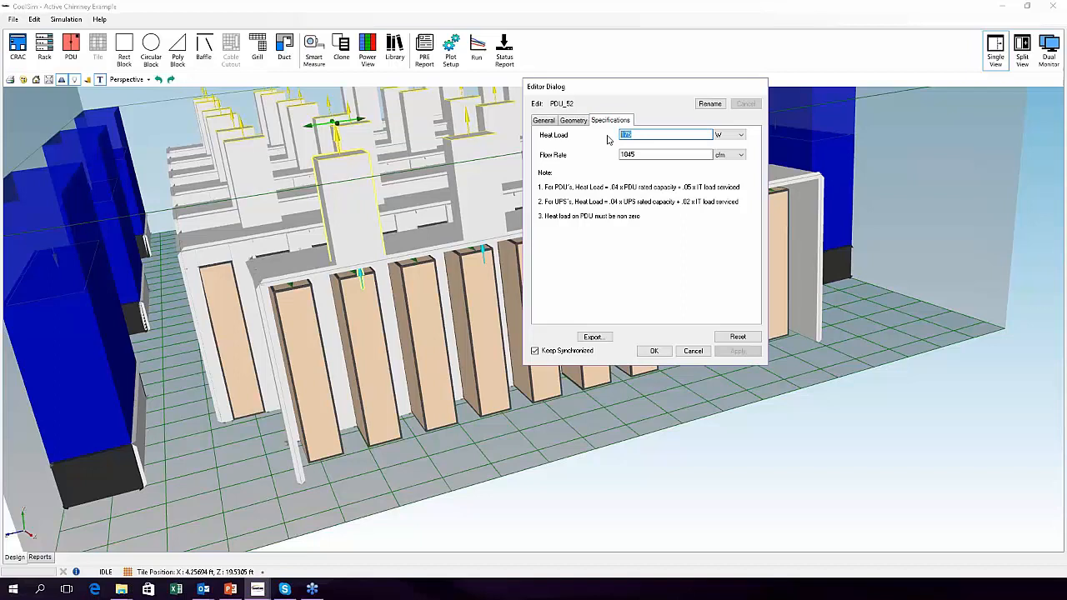
{"action": "left_click", "coordinate": [730, 135]}
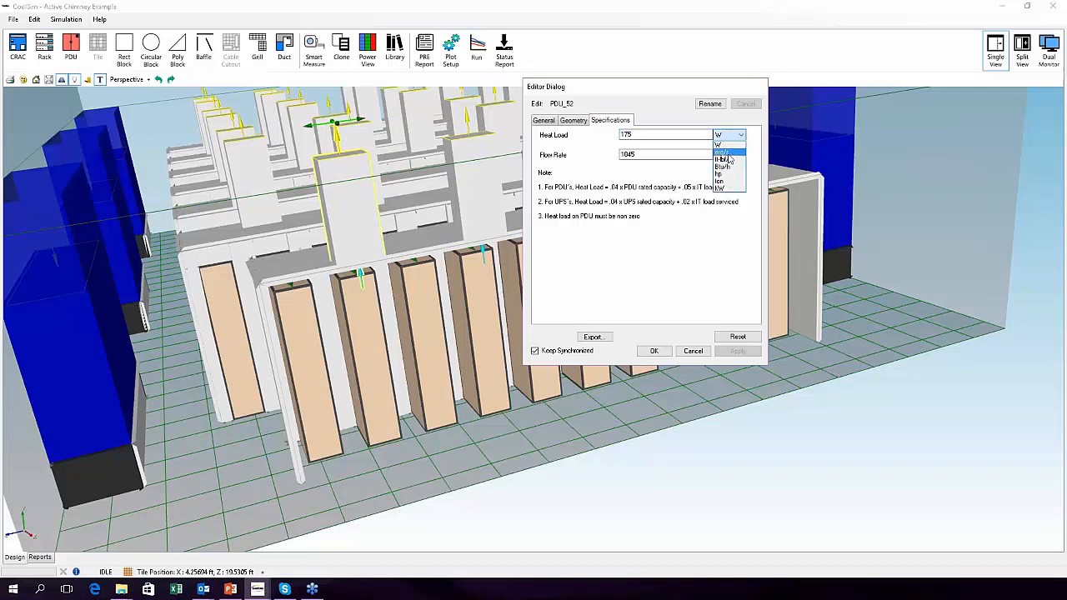
{"action": "left_click", "coordinate": [725, 187]}
{"action": "left_click_drag", "start_coordinate": [640, 135], "coordinate": [603, 139]}
{"action": "type", "text": "1"}
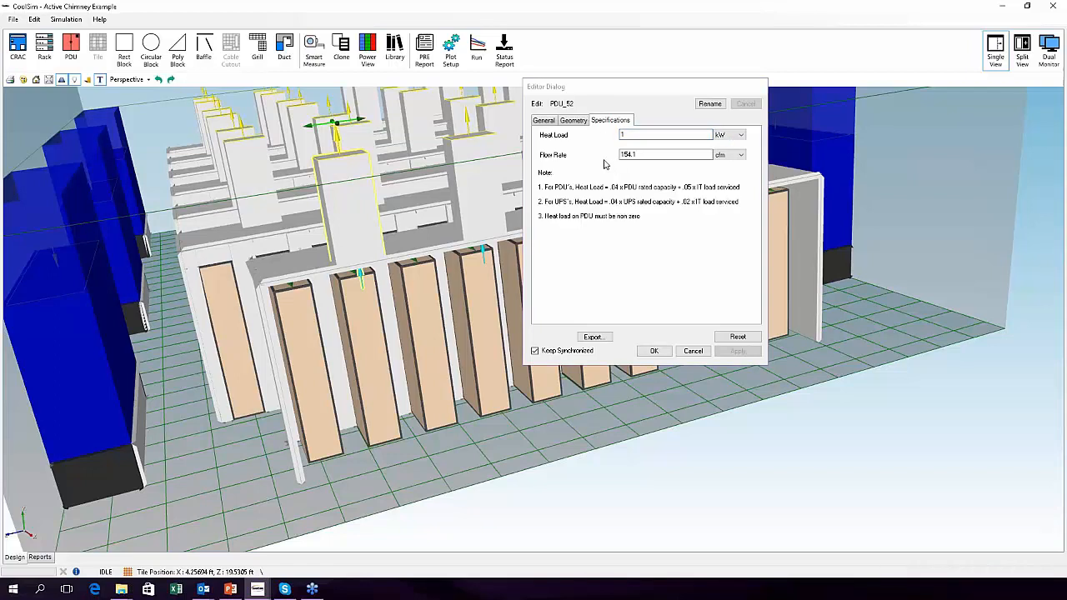
{"action": "left_click", "coordinate": [633, 155]}
- Change the chimney's heat load to 500 W
{"action": "left_click", "coordinate": [740, 135]}
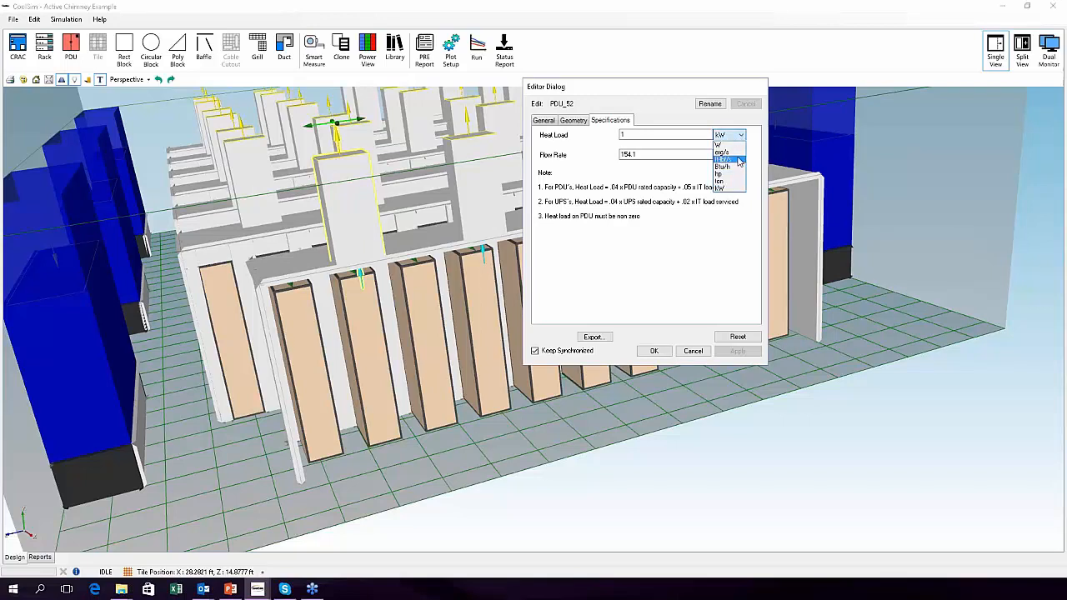
{"action": "left_click", "coordinate": [725, 145]}
{"action": "left_click_drag", "start_coordinate": [650, 136], "coordinate": [587, 140]}
{"action": "type", "text": "500"}
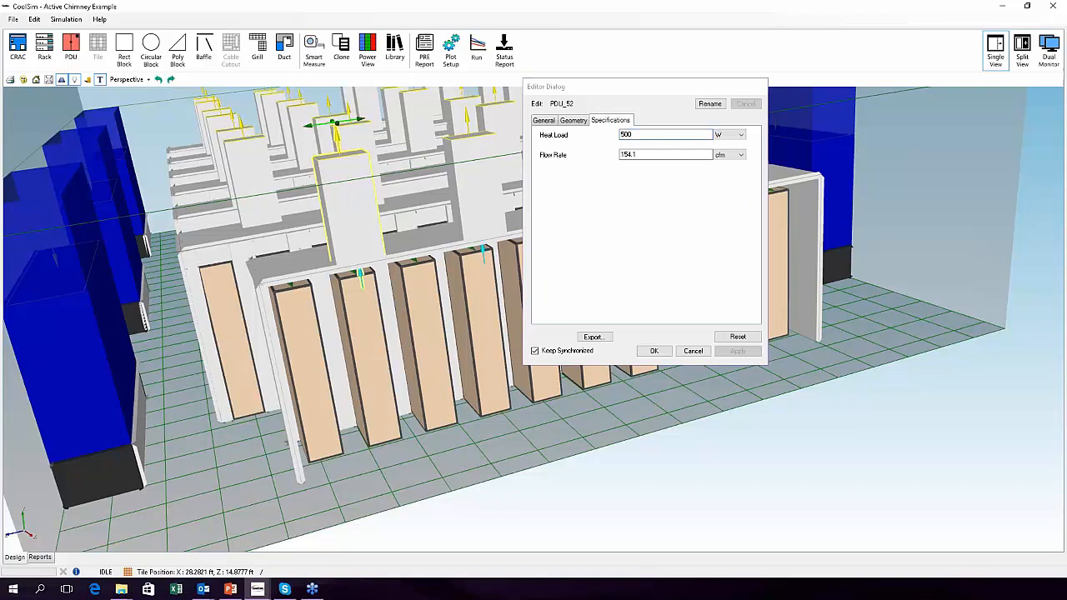
{"action": "key", "text": "Tab"}
- Set the chimney's flow rate to 4000 cfm and accept the edited specifications
{"action": "left_click_drag", "start_coordinate": [642, 155], "coordinate": [593, 158]}
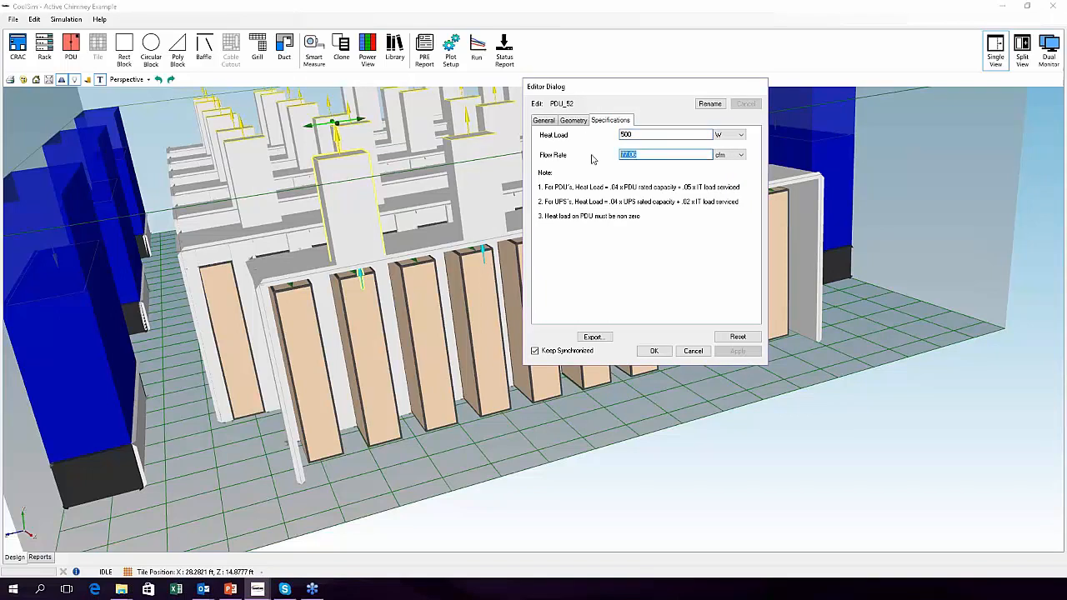
{"action": "type", "text": "4000"}
{"action": "key", "text": "Tab"}
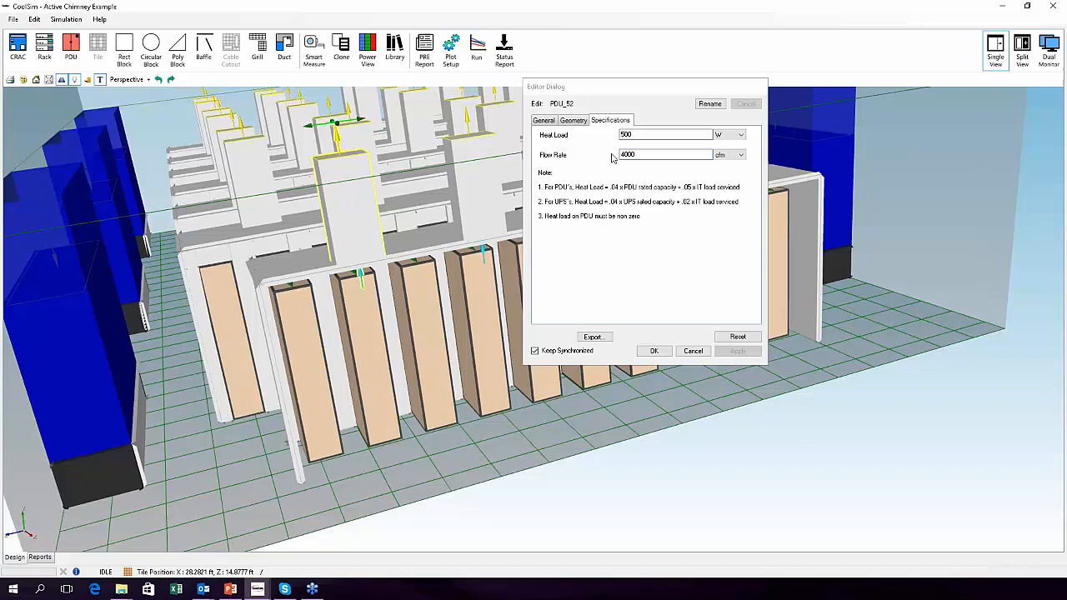
{"action": "double_click", "coordinate": [628, 158]}
{"action": "left_click", "coordinate": [664, 352]}
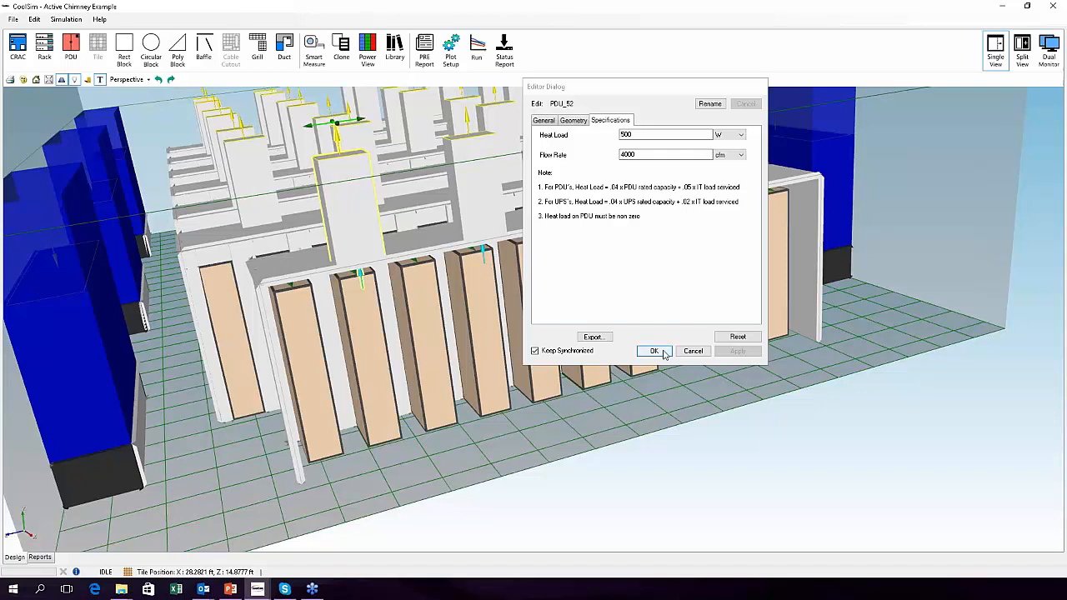
{"action": "left_click", "coordinate": [664, 354]}
- Examine the edited chimney from outside and its air inlet on the underside of the containment roof above the racks
{"action": "middle_click_drag", "start_coordinate": [401, 274], "coordinate": [471, 222]}
{"action": "left_click_drag", "start_coordinate": [471, 223], "coordinate": [465, 189]}
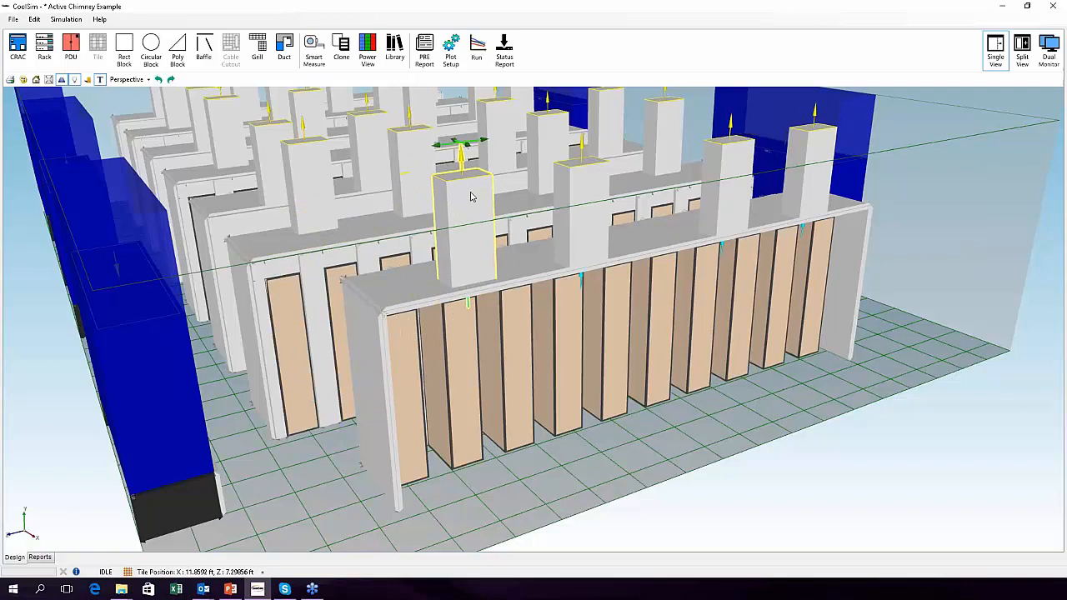
{"action": "middle_click_drag", "start_coordinate": [669, 333], "coordinate": [625, 442]}
{"action": "scroll", "coordinate": [621, 267], "scroll_direction": "up", "scroll_amount": 3}
{"action": "scroll", "coordinate": [472, 288], "scroll_direction": "up", "scroll_amount": 4}
{"action": "middle_click_drag", "start_coordinate": [546, 338], "coordinate": [406, 314]}
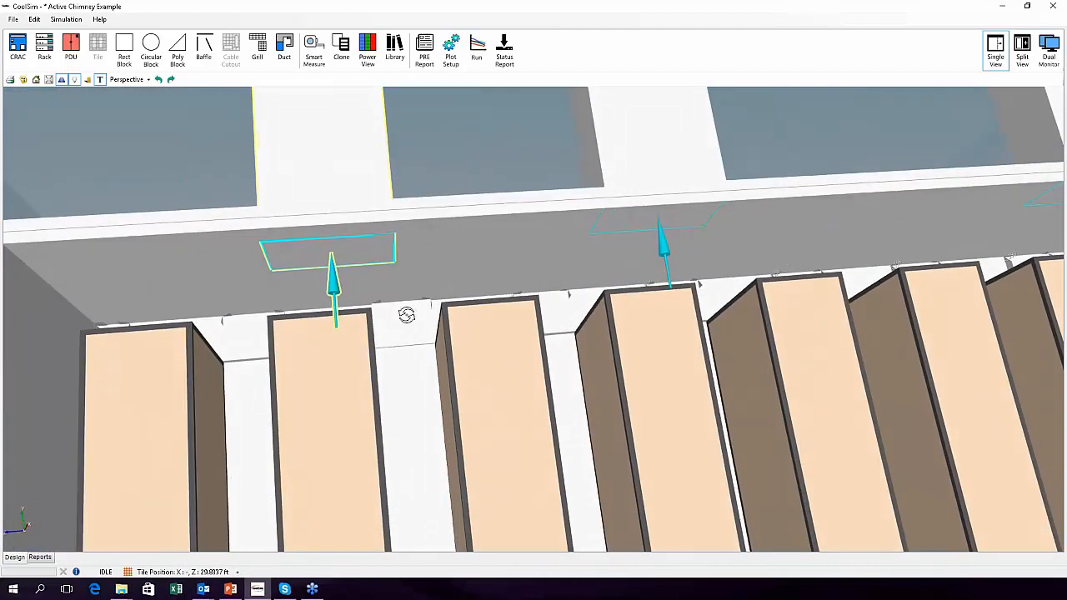
{"action": "scroll", "coordinate": [421, 301], "scroll_direction": "down", "scroll_amount": 2}
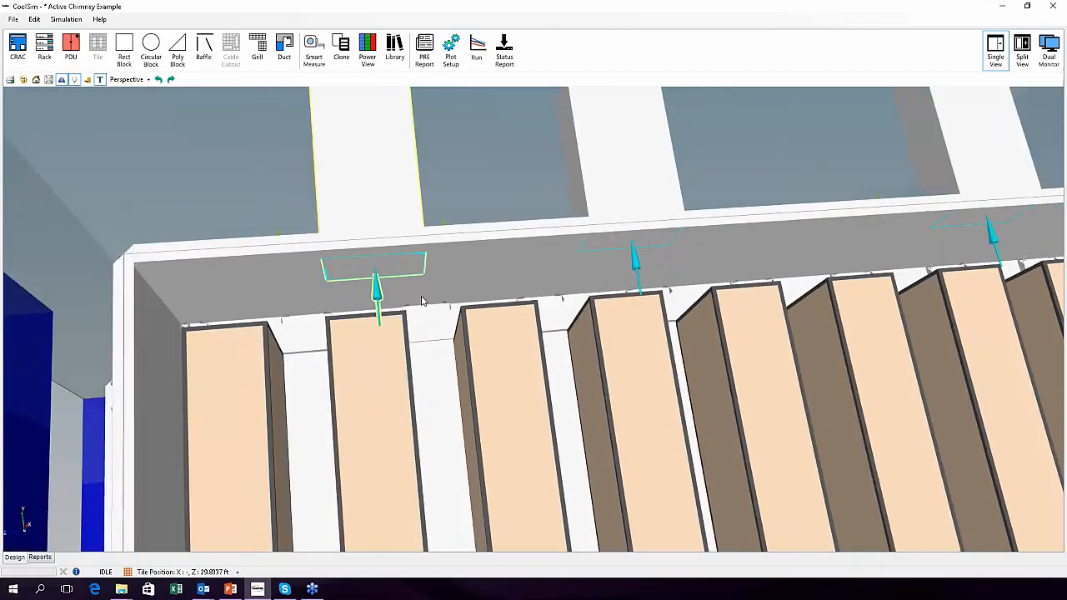
- Check the airflow settings of the baffle forming the containment roof and close its editor without changes
{"action": "scroll", "coordinate": [421, 301], "scroll_direction": "down", "scroll_amount": 1}
{"action": "middle_click_drag", "start_coordinate": [492, 335], "coordinate": [502, 366]}
{"action": "scroll", "coordinate": [504, 347], "scroll_direction": "down", "scroll_amount": 2}
{"action": "right_click", "coordinate": [492, 344]}
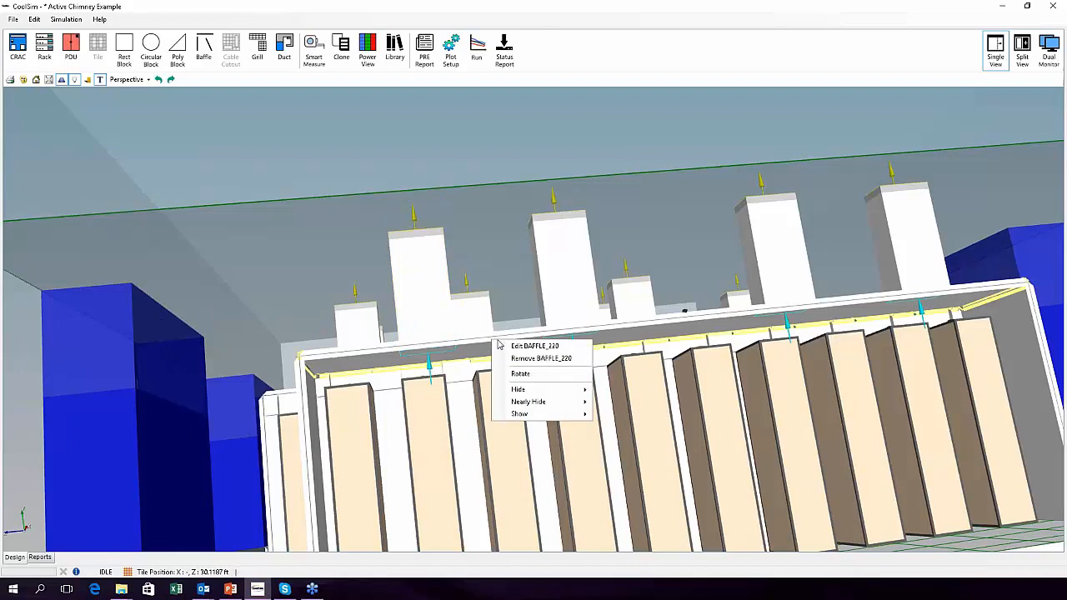
{"action": "left_click", "coordinate": [526, 346]}
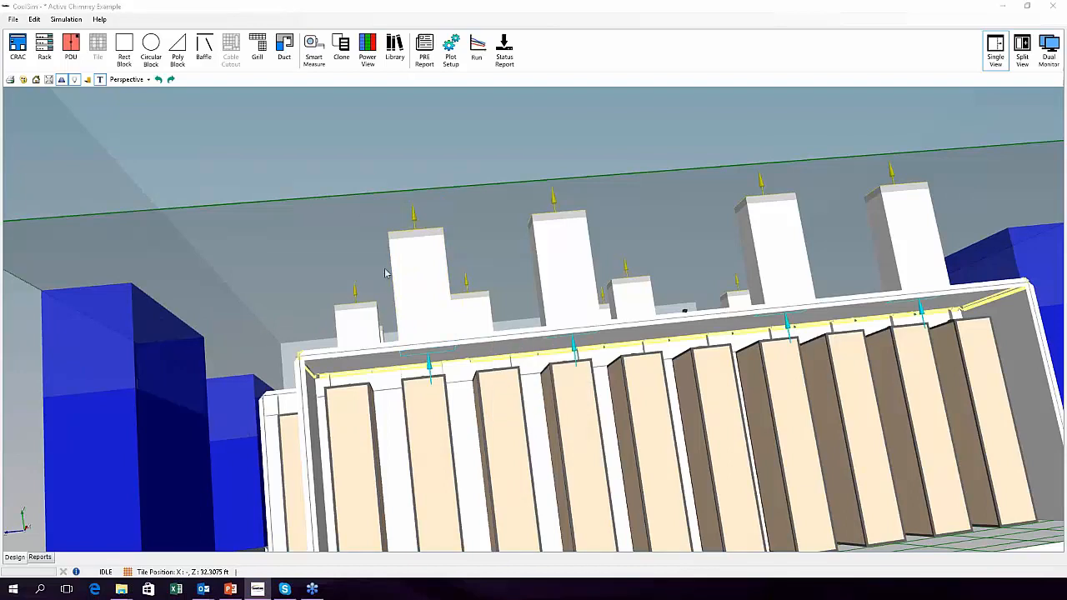
{"action": "left_click", "coordinate": [71, 54]}
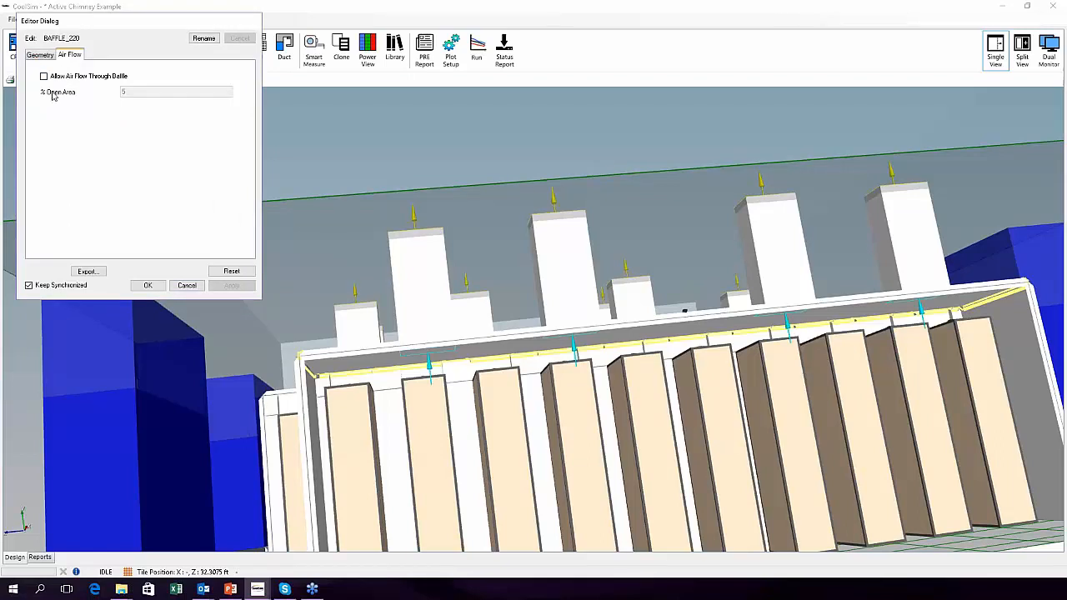
{"action": "left_click", "coordinate": [188, 285]}
- Examine the containment, the racks and the chimneys rising to the ceiling from the front, from below and from above the room
{"action": "scroll", "coordinate": [352, 288], "scroll_direction": "down", "scroll_amount": 5}
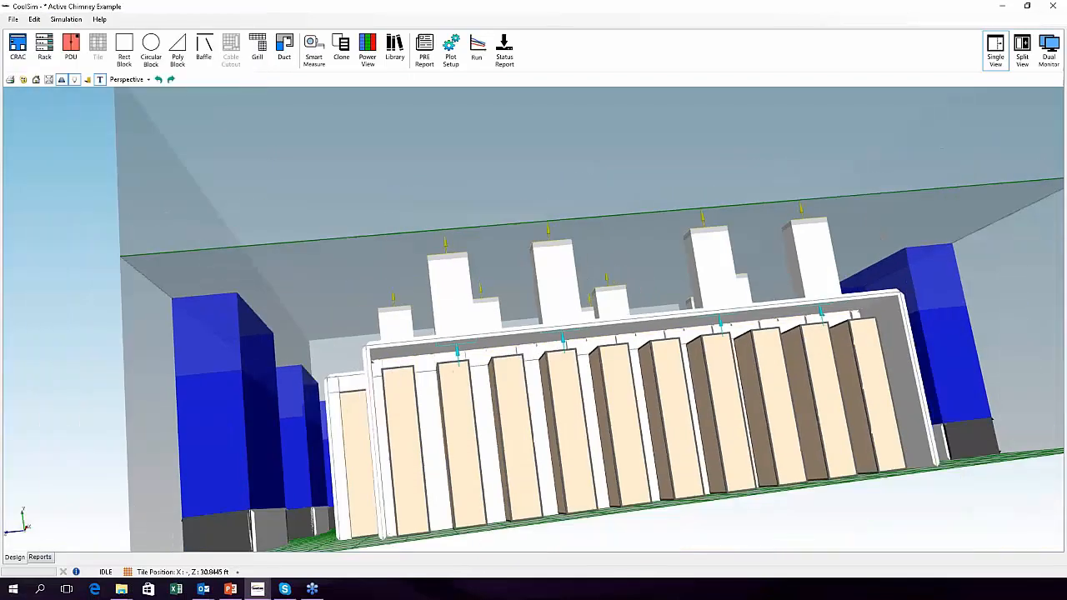
{"action": "middle_click_drag", "start_coordinate": [362, 277], "coordinate": [490, 234]}
{"action": "scroll", "coordinate": [490, 233], "scroll_direction": "up", "scroll_amount": 3}
{"action": "middle_click_drag", "start_coordinate": [450, 284], "coordinate": [414, 362]}
{"action": "scroll", "coordinate": [414, 362], "scroll_direction": "up", "scroll_amount": 3}
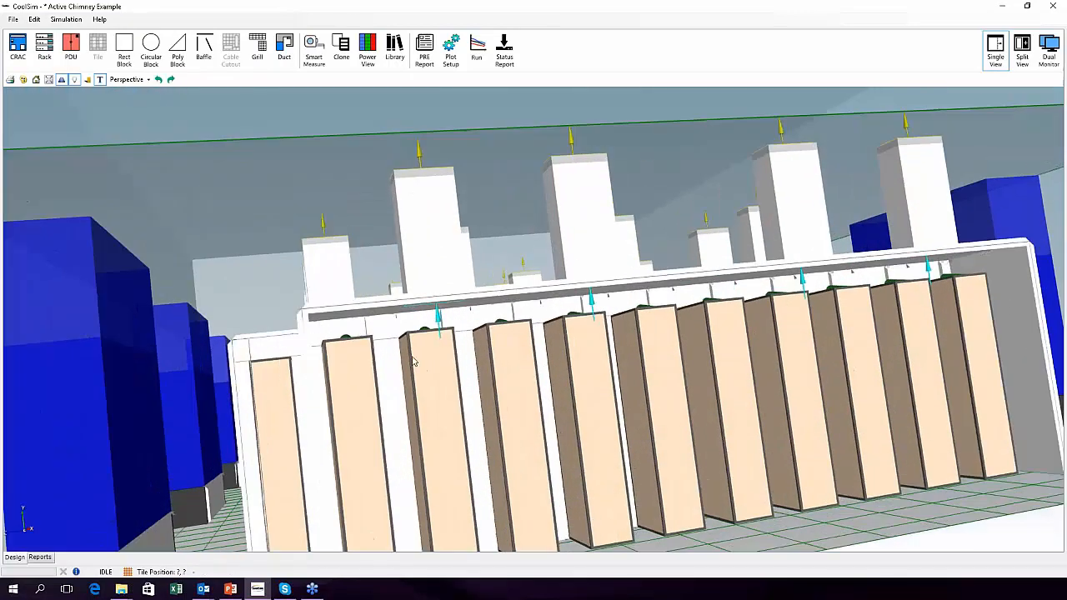
{"action": "scroll", "coordinate": [662, 354], "scroll_direction": "down", "scroll_amount": 5}
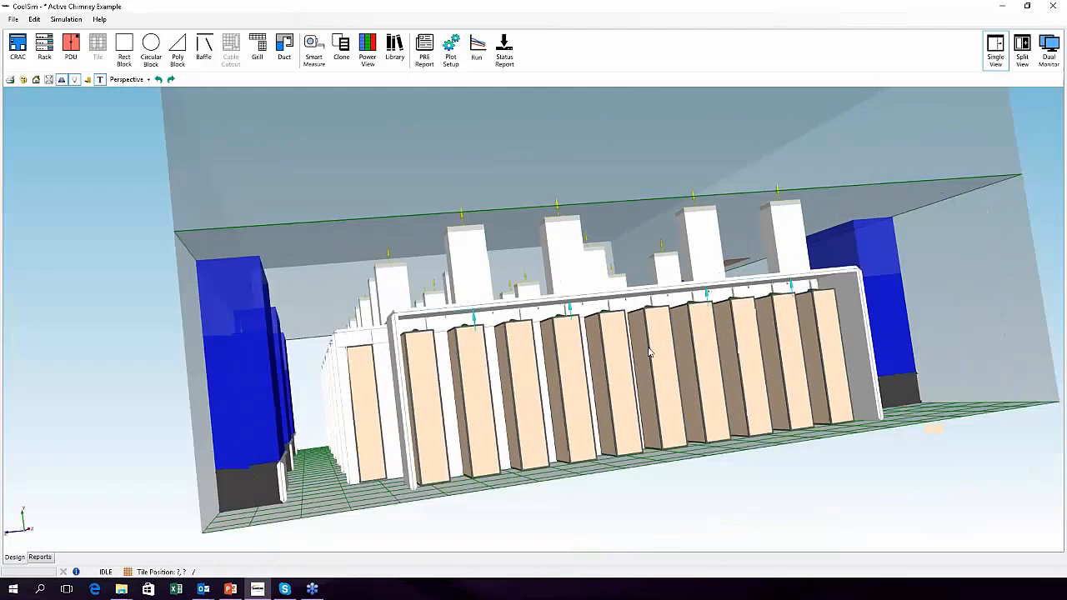
{"action": "middle_click_drag", "start_coordinate": [566, 336], "coordinate": [525, 342]}
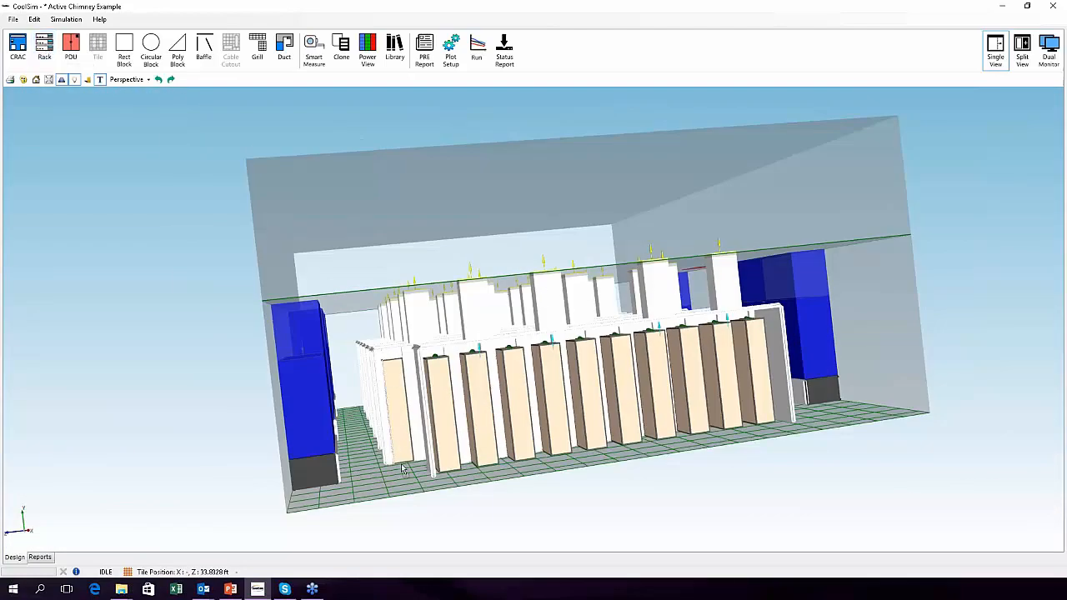
{"action": "middle_click_drag", "start_coordinate": [340, 347], "coordinate": [208, 189]}
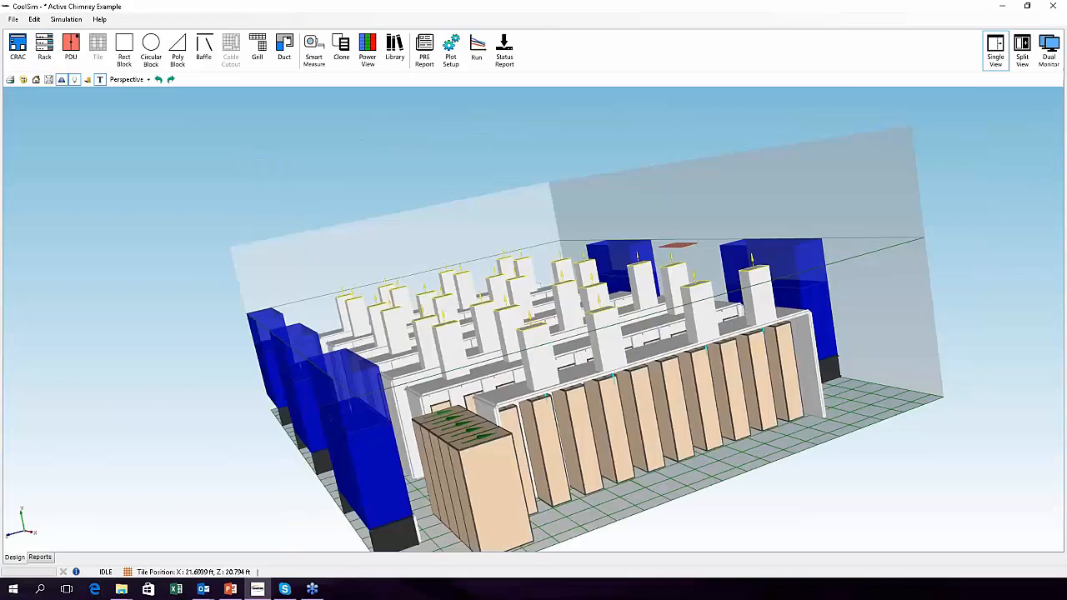
- Start a new project and place a row of five racks near the middle of the floor
{"action": "left_click", "coordinate": [30, 31]}
{"action": "left_click", "coordinate": [631, 317]}
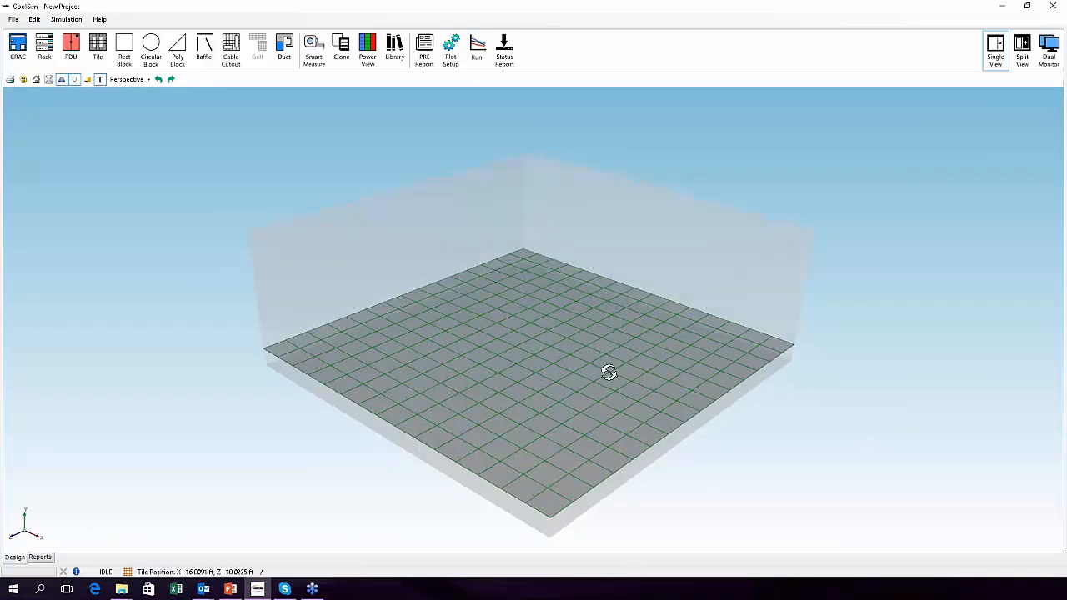
{"action": "key", "text": "ctrl+v"}
{"action": "left_click", "coordinate": [524, 380]}
{"action": "middle_click_drag", "start_coordinate": [527, 380], "coordinate": [476, 397]}
{"action": "scroll", "coordinate": [591, 369], "scroll_direction": "up", "scroll_amount": 3}
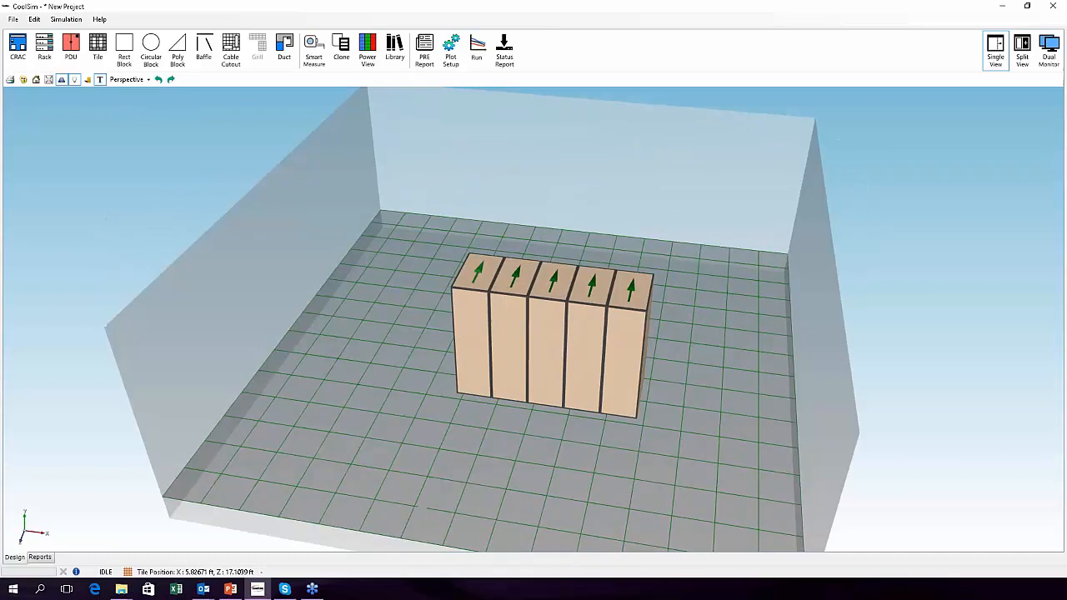
- Open the rack row for editing and examine the airflow arrows on top of its racks
{"action": "left_click", "coordinate": [554, 333]}
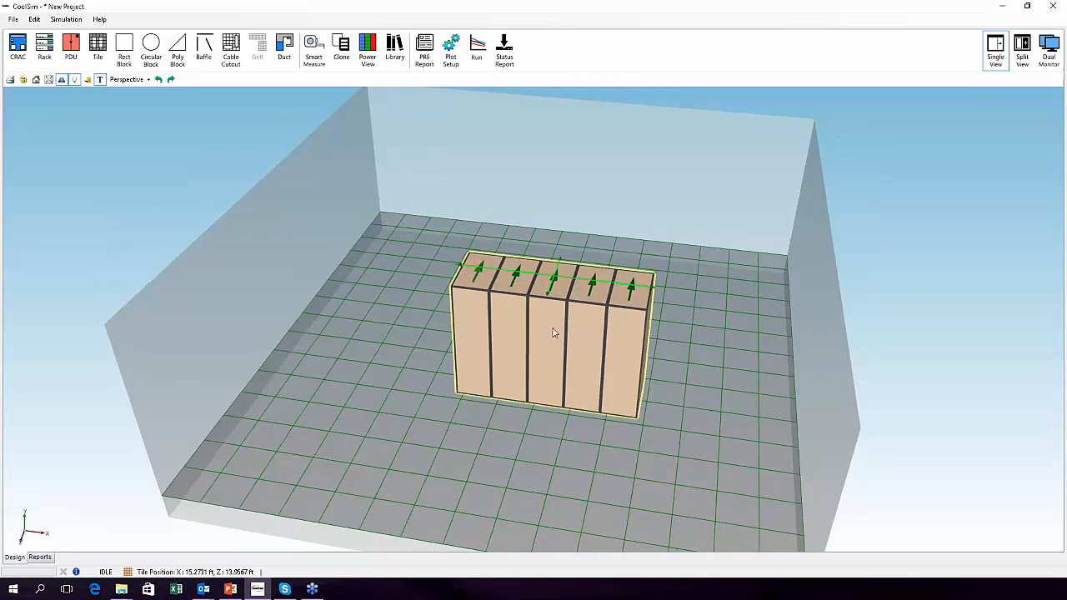
{"action": "double_click", "coordinate": [553, 333]}
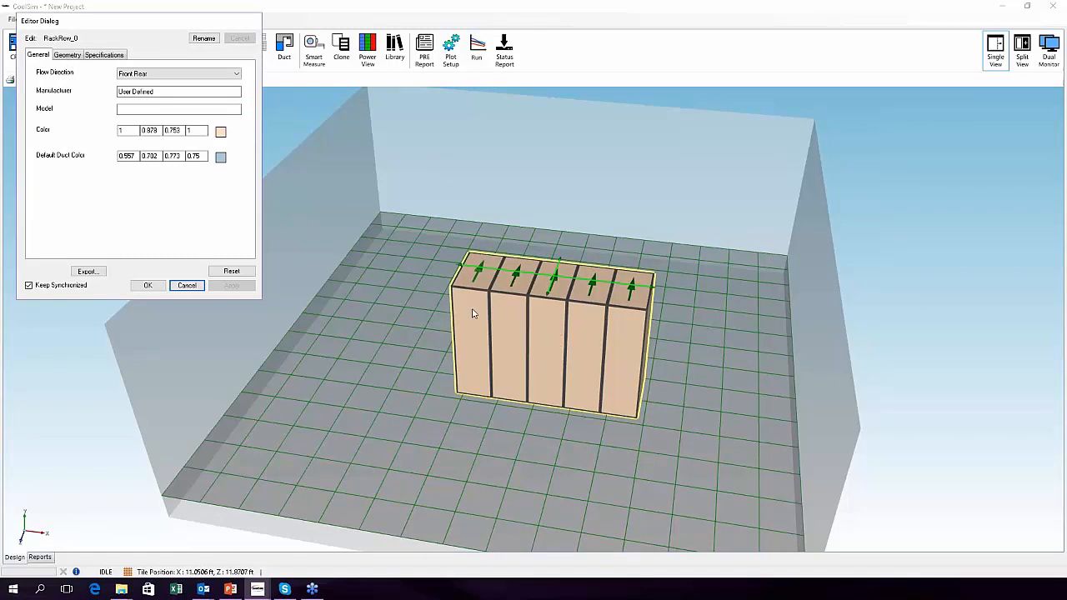
{"action": "left_click_drag", "start_coordinate": [431, 292], "coordinate": [451, 262]}
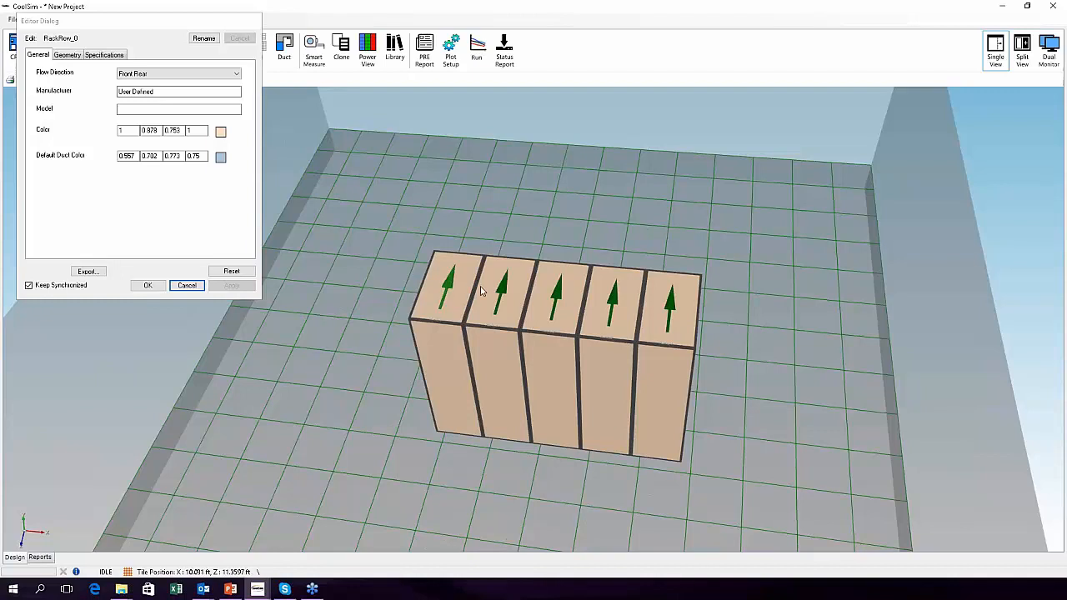
{"action": "scroll", "coordinate": [442, 315], "scroll_direction": "up", "scroll_amount": 8}
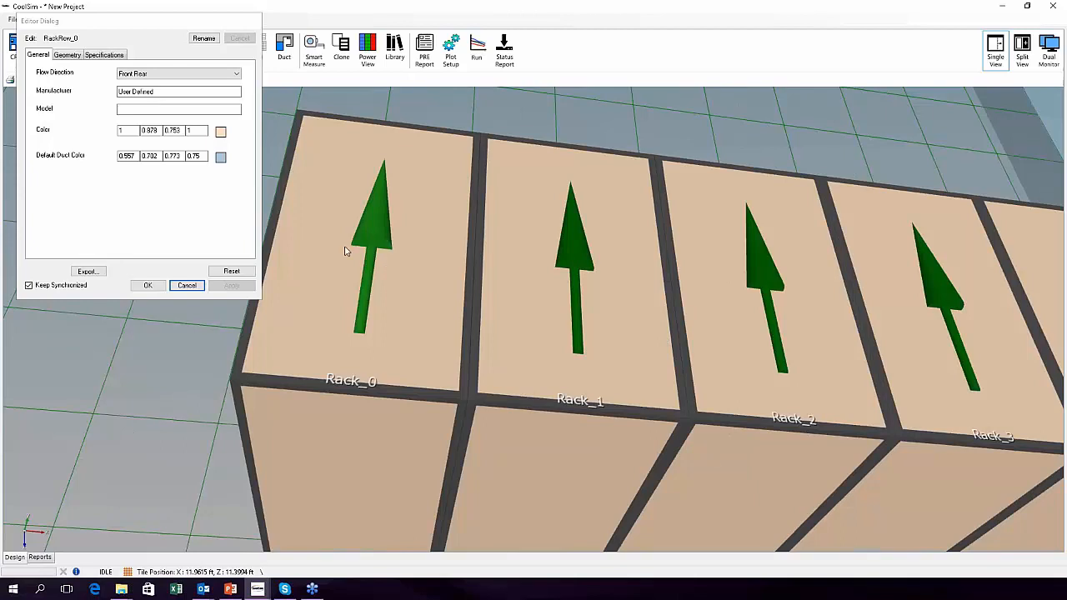
{"action": "scroll", "coordinate": [585, 281], "scroll_direction": "up", "scroll_amount": 3}
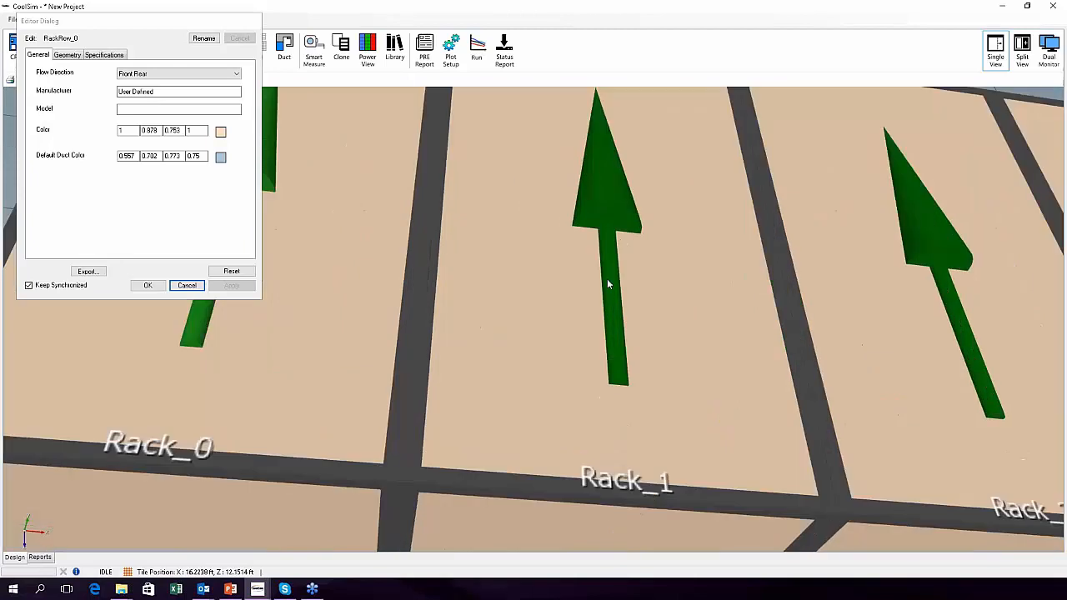
{"action": "scroll", "coordinate": [608, 282], "scroll_direction": "down", "scroll_amount": 3}
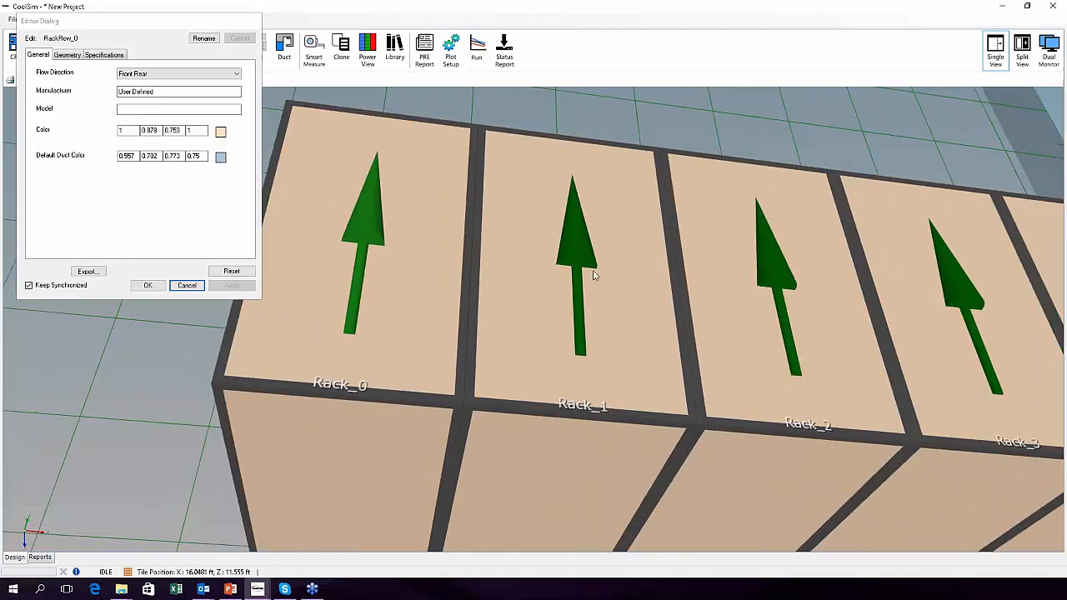
{"action": "scroll", "coordinate": [352, 252], "scroll_direction": "down", "scroll_amount": 3}
{"action": "scroll", "coordinate": [575, 327], "scroll_direction": "down", "scroll_amount": 3}
{"action": "middle_click_drag", "start_coordinate": [582, 335], "coordinate": [547, 312]}
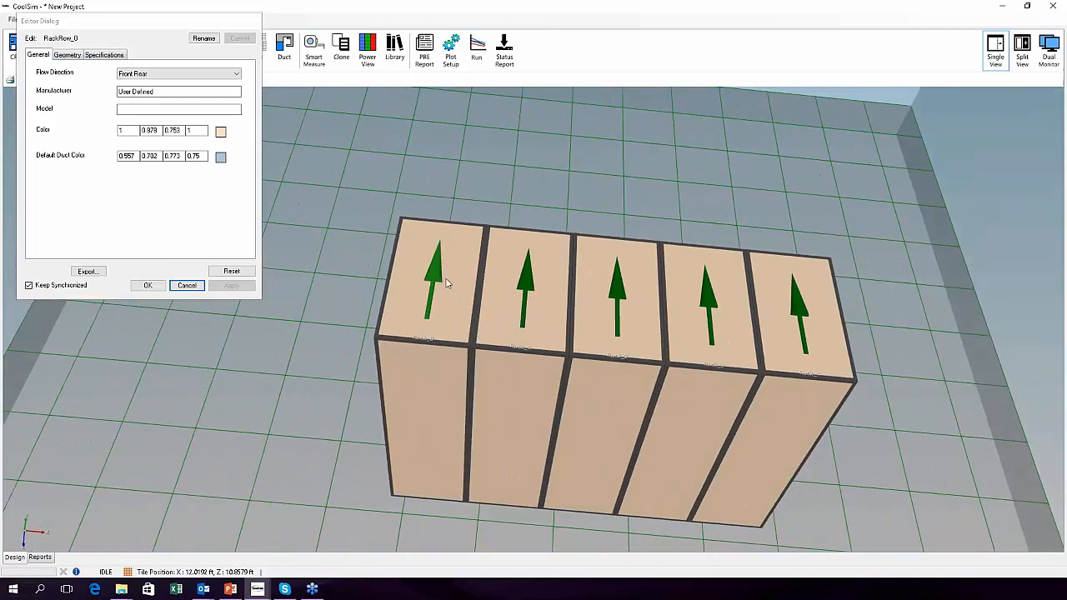
{"action": "scroll", "coordinate": [442, 281], "scroll_direction": "up", "scroll_amount": 2}
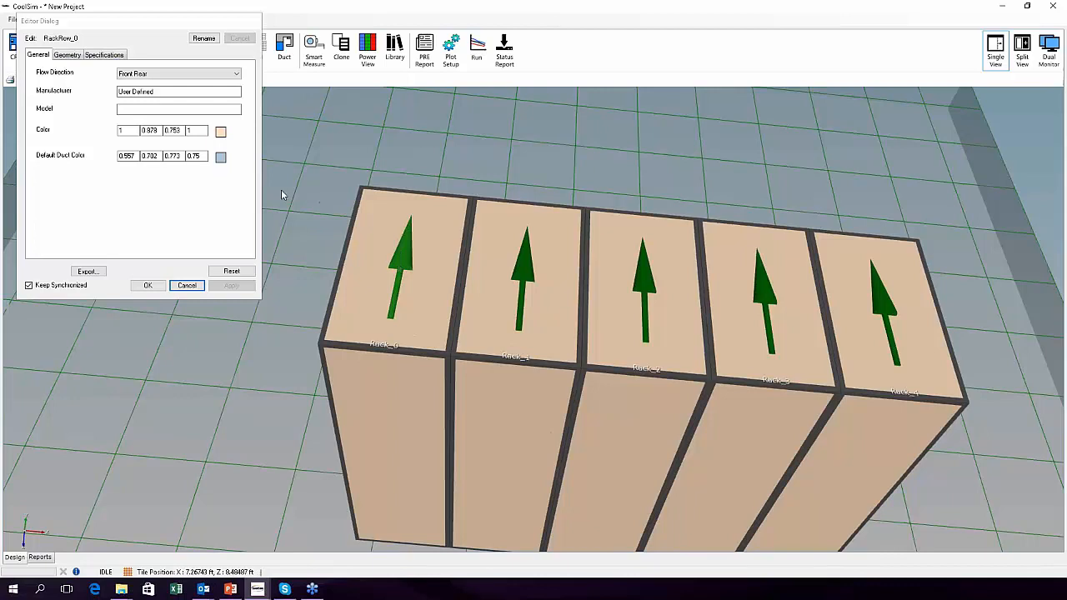
- Review the rack row's heat load specifications and its geometry settings
{"action": "scroll", "coordinate": [511, 269], "scroll_direction": "down", "scroll_amount": 3}
{"action": "scroll", "coordinate": [533, 333], "scroll_direction": "down", "scroll_amount": 2}
{"action": "middle_click_drag", "start_coordinate": [533, 342], "coordinate": [586, 300]}
{"action": "left_click", "coordinate": [69, 55]}
{"action": "left_click", "coordinate": [111, 55]}
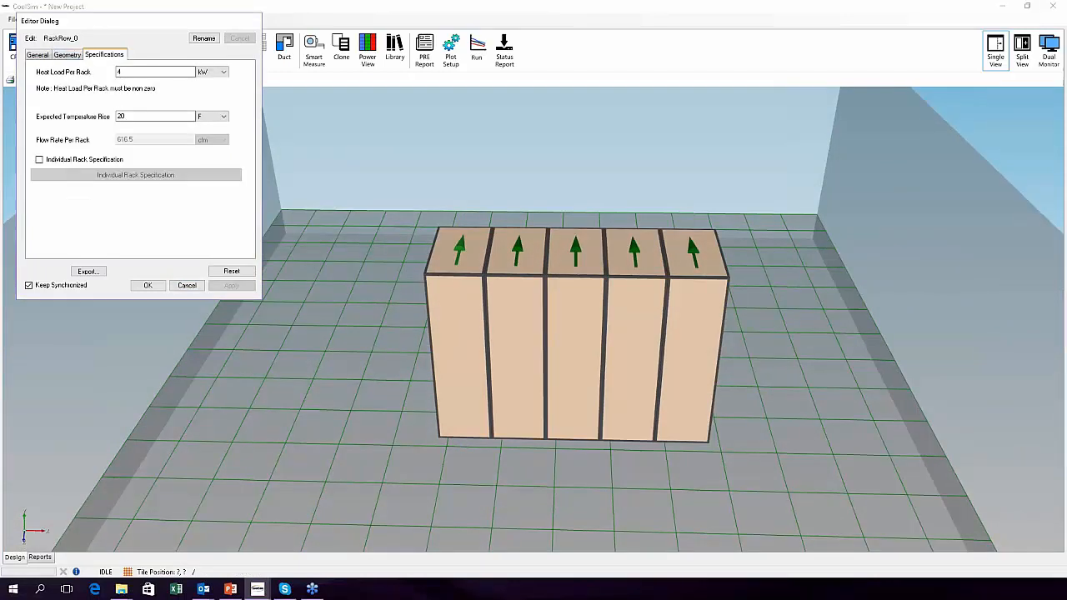
{"action": "left_click", "coordinate": [68, 56]}
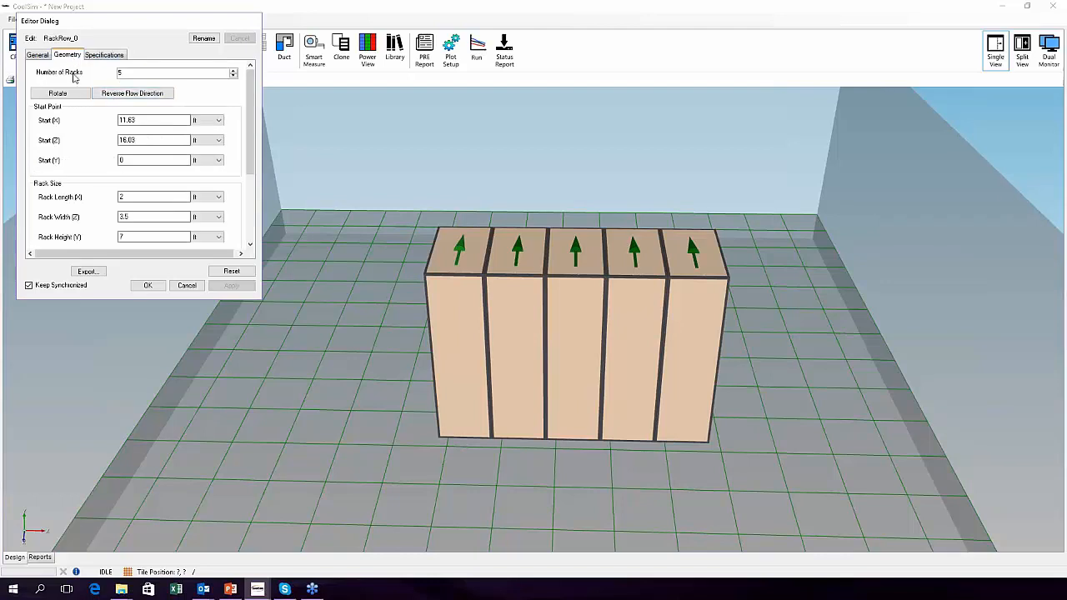
- Set the rack row's flow direction to Front Top and examine the arrows above the racks
{"action": "left_click", "coordinate": [38, 55]}
{"action": "left_click", "coordinate": [170, 74]}
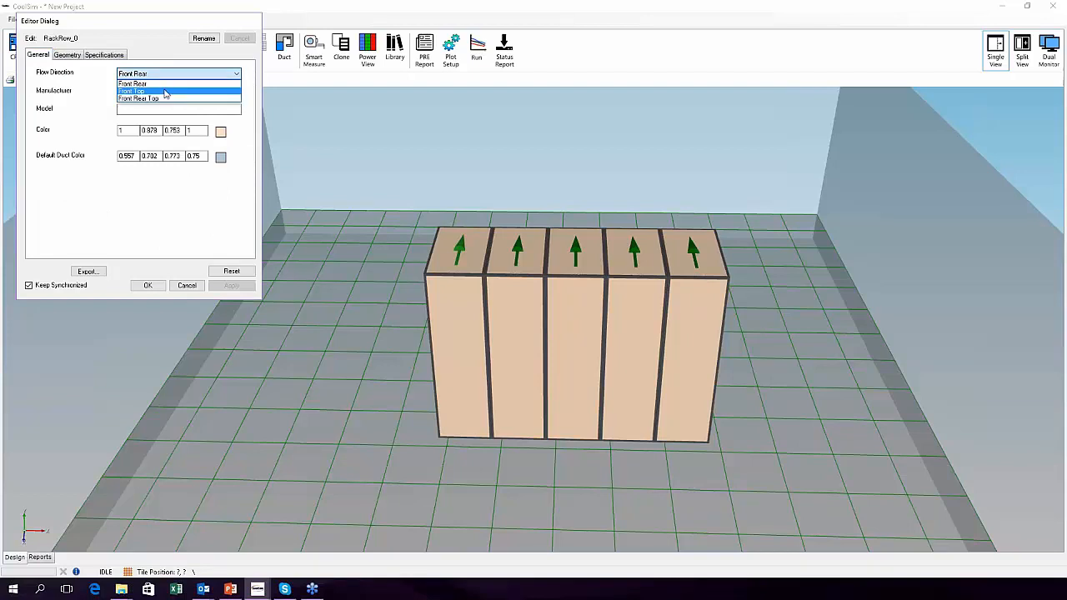
{"action": "left_click", "coordinate": [165, 93]}
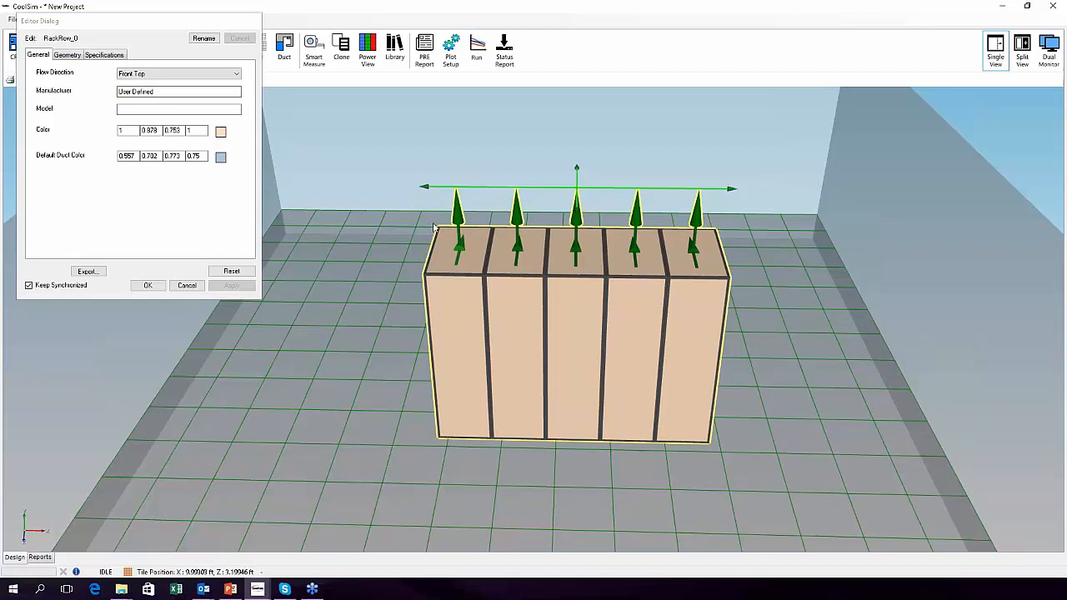
{"action": "left_click_drag", "start_coordinate": [745, 352], "coordinate": [455, 352]}
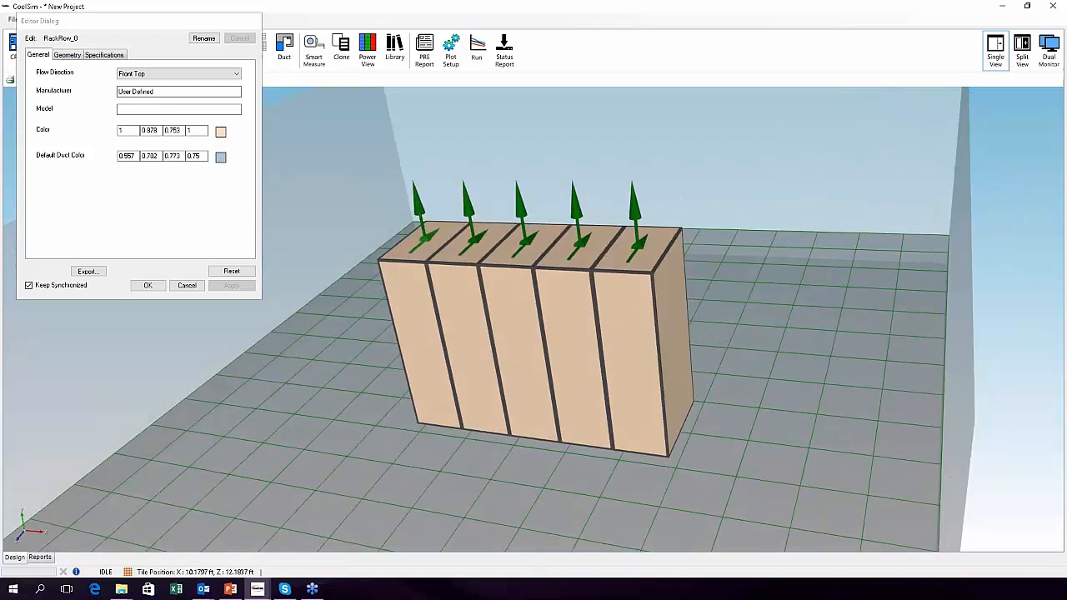
{"action": "scroll", "coordinate": [693, 359], "scroll_direction": "up", "scroll_amount": 3}
{"action": "scroll", "coordinate": [693, 358], "scroll_direction": "down", "scroll_amount": 2}
{"action": "left_click_drag", "start_coordinate": [693, 358], "coordinate": [659, 415]}
{"action": "scroll", "coordinate": [627, 376], "scroll_direction": "up", "scroll_amount": 2}
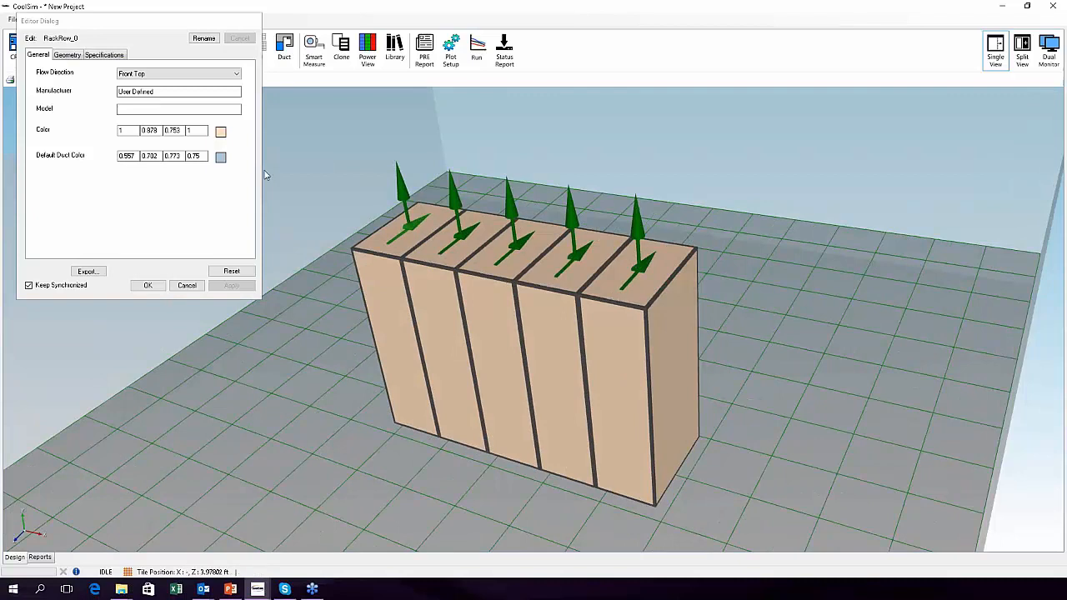
- Set the rack row's flow direction back to Front Rear and view the racks from both sides
{"action": "left_click", "coordinate": [167, 73]}
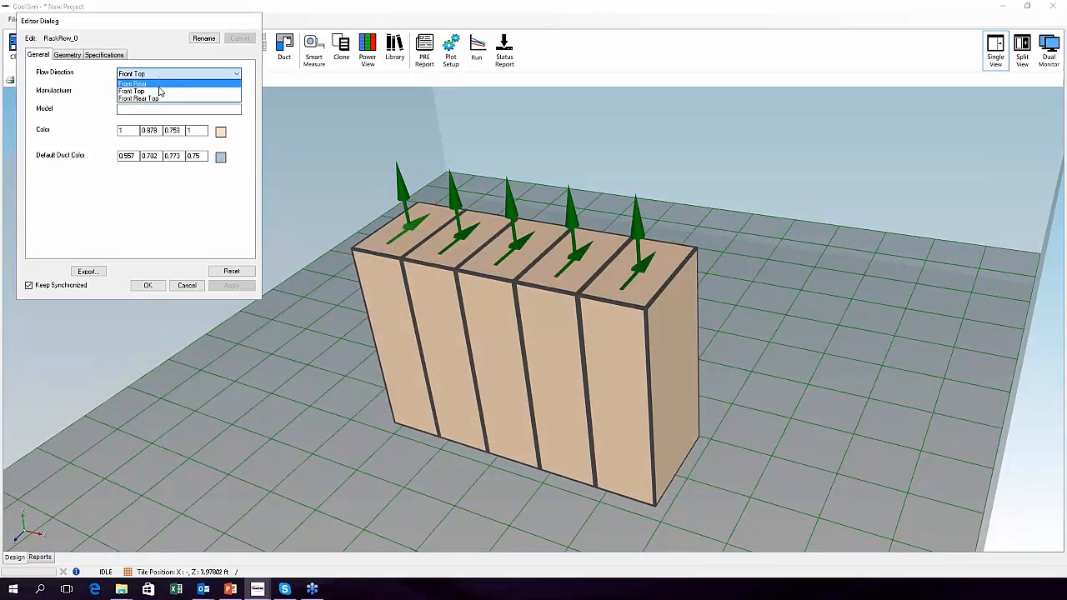
{"action": "left_click", "coordinate": [142, 83]}
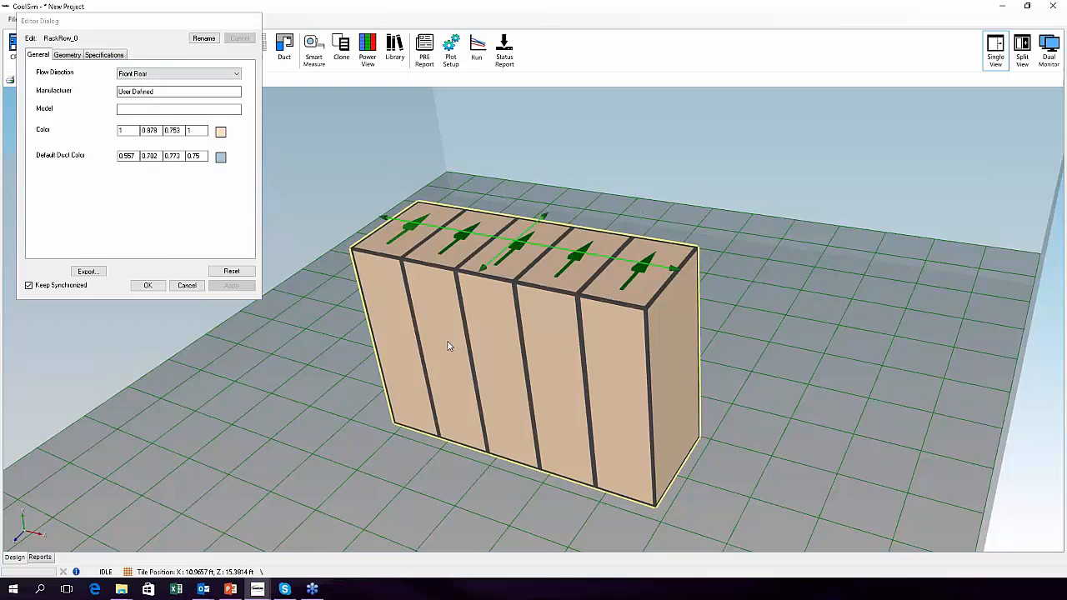
{"action": "left_click_drag", "start_coordinate": [751, 349], "coordinate": [604, 360]}
{"action": "scroll", "coordinate": [605, 360], "scroll_direction": "up", "scroll_amount": 2}
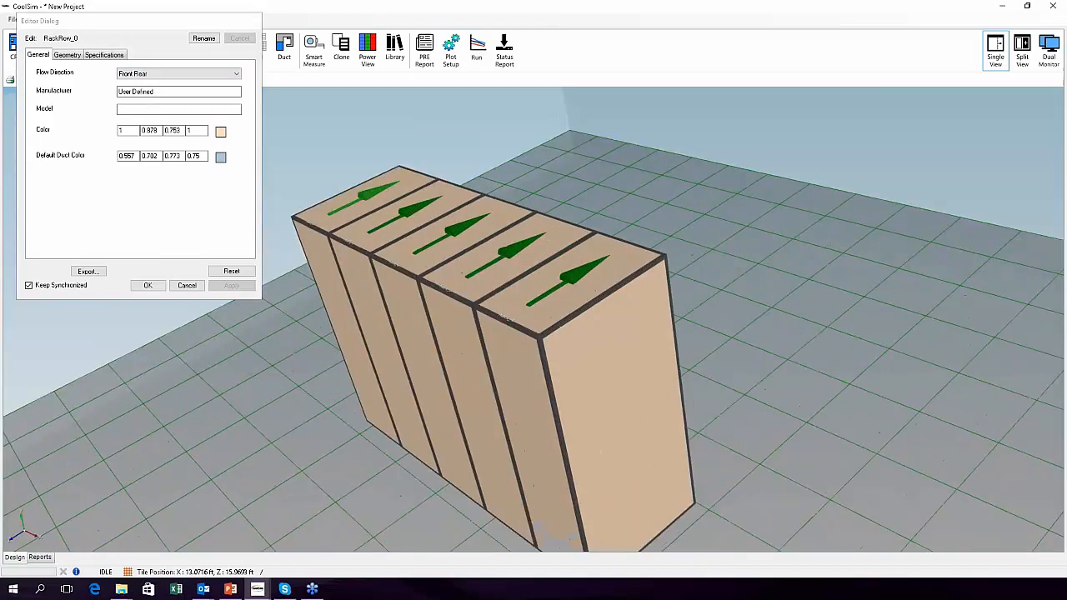
{"action": "left_click_drag", "start_coordinate": [352, 356], "coordinate": [656, 360]}
{"action": "scroll", "coordinate": [655, 361], "scroll_direction": "down", "scroll_amount": 2}
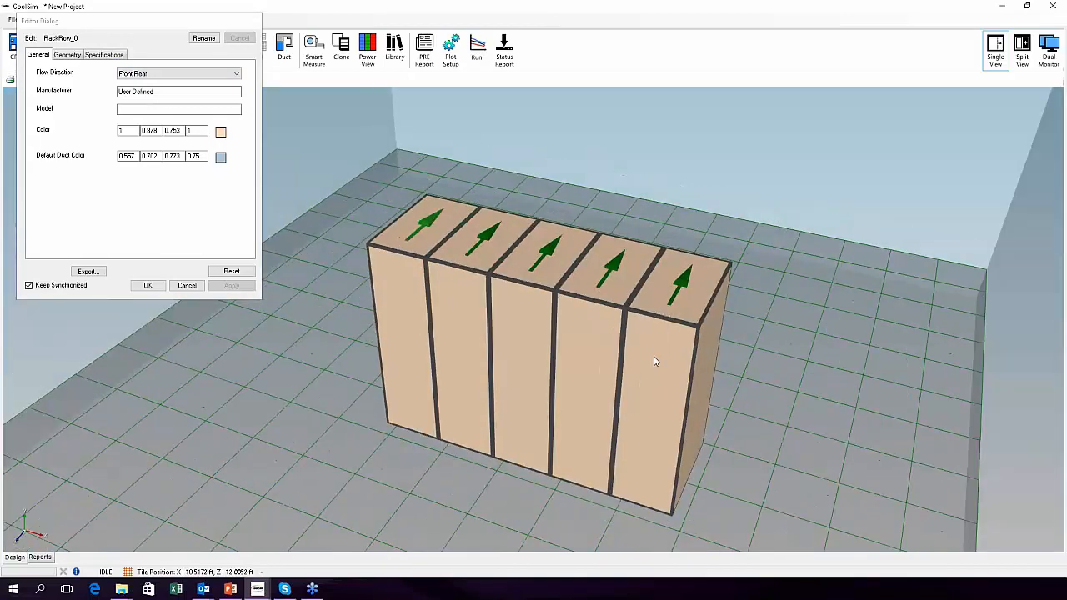
{"action": "left_click_drag", "start_coordinate": [574, 357], "coordinate": [637, 351]}
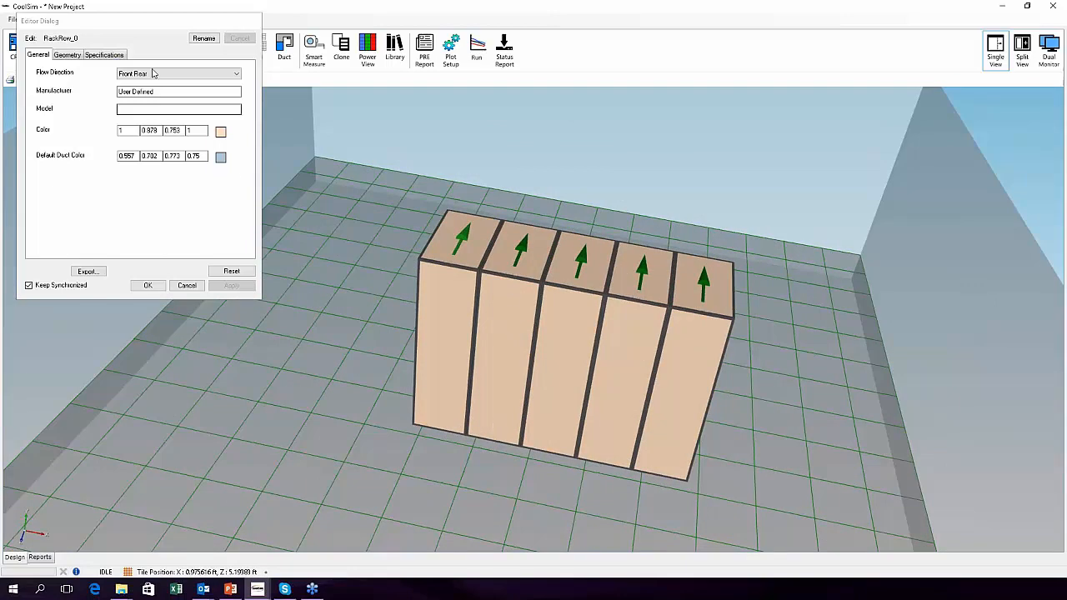
- Enable individual rack specification for the rack row and open the Rack Builder table
{"action": "left_click", "coordinate": [104, 55]}
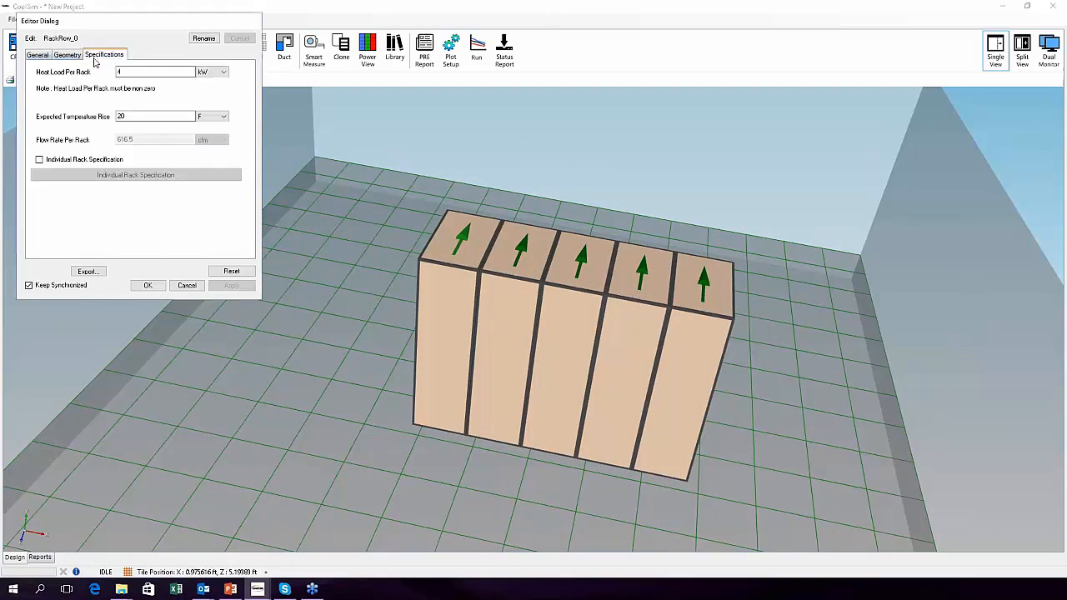
{"action": "left_click", "coordinate": [127, 73]}
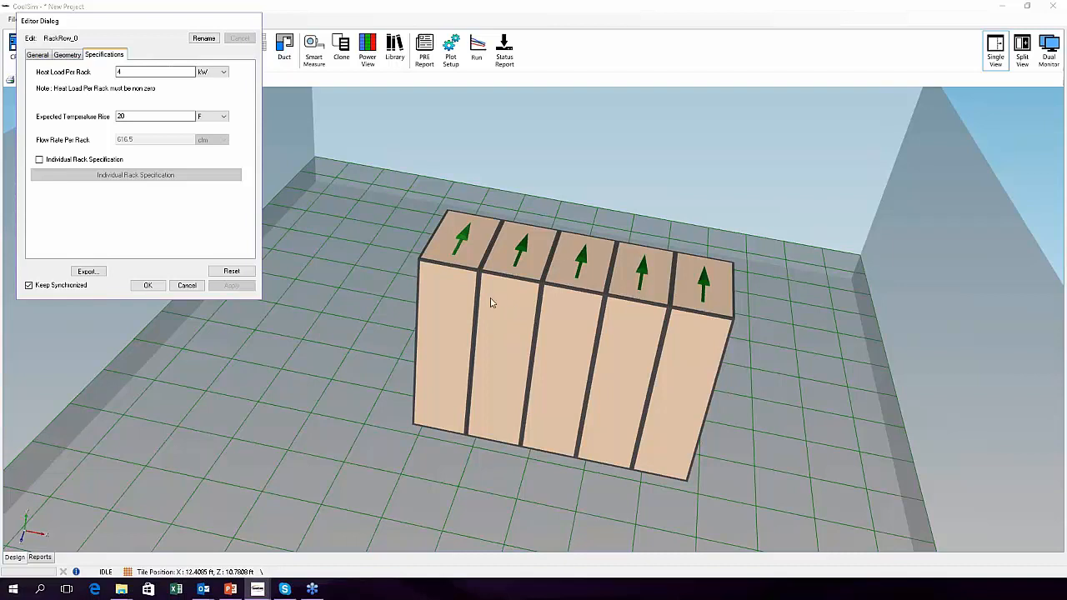
{"action": "scroll", "coordinate": [726, 351], "scroll_direction": "down", "scroll_amount": 3}
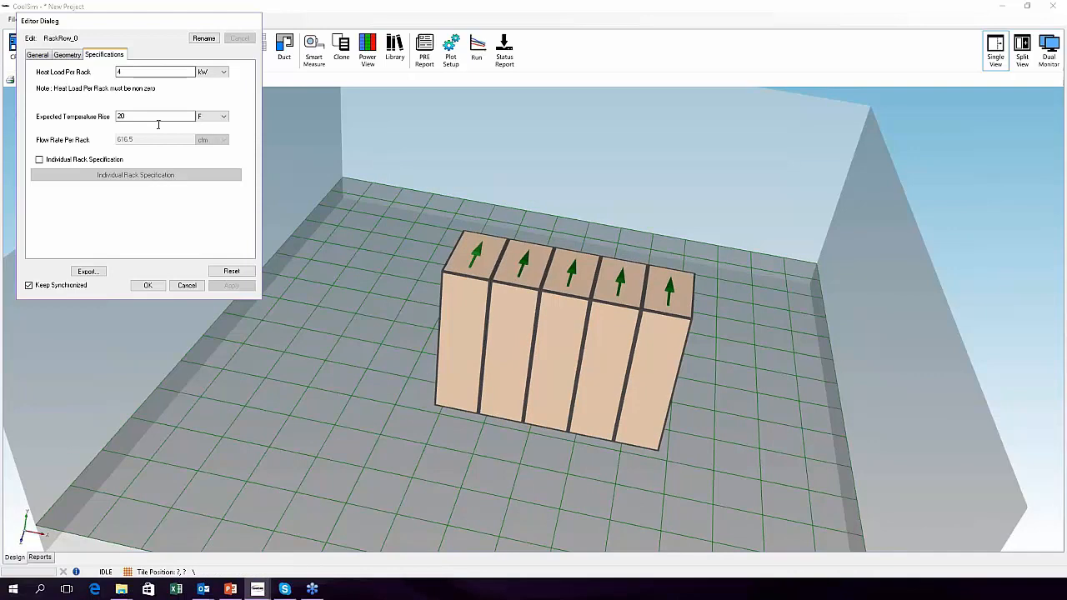
{"action": "left_click", "coordinate": [39, 159]}
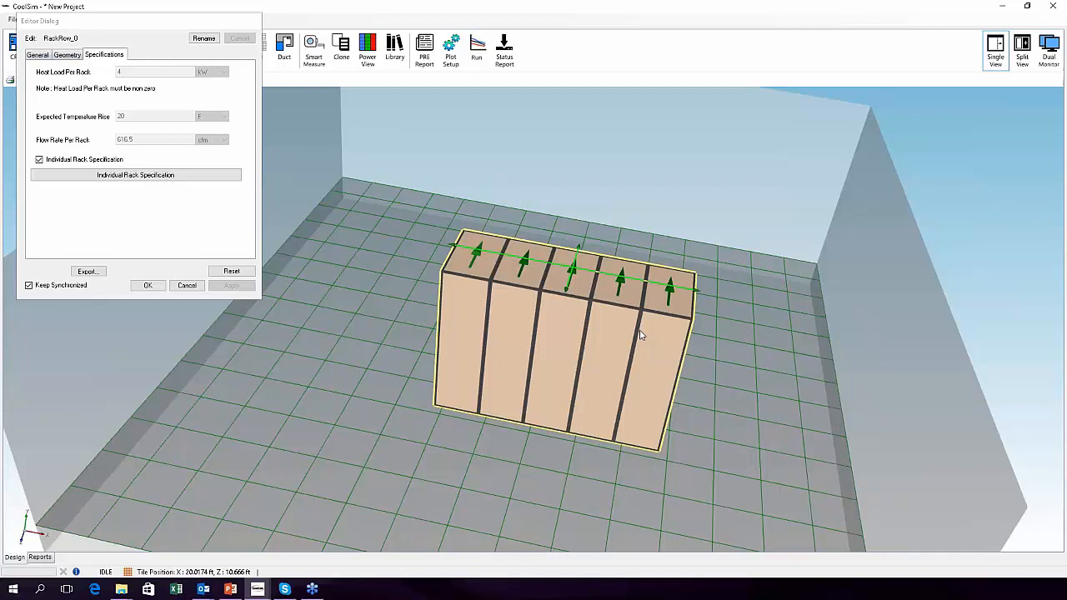
{"action": "left_click", "coordinate": [135, 175]}
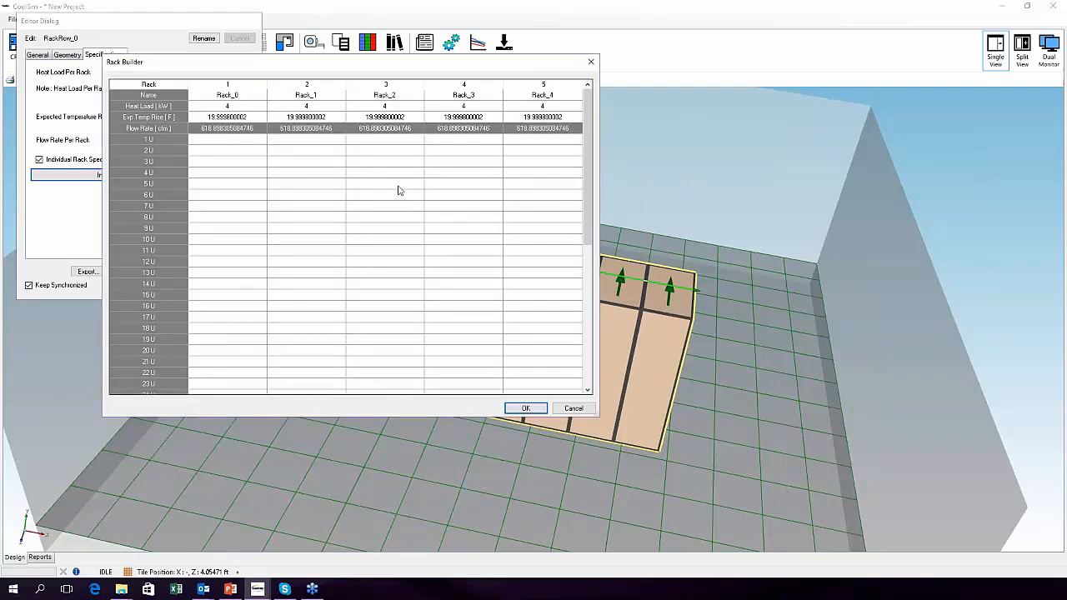
- Set the individual heat loads of racks 1 to 5 to 3, 4, 2, 2 and 3 kW
{"action": "left_click", "coordinate": [238, 108]}
{"action": "type", "text": "3"}
{"action": "left_click", "coordinate": [305, 106]}
{"action": "type", "text": "4"}
{"action": "left_click", "coordinate": [384, 107]}
{"action": "type", "text": "2"}
{"action": "left_click", "coordinate": [463, 107]}
{"action": "left_click", "coordinate": [548, 108]}
{"action": "type", "text": "3"}
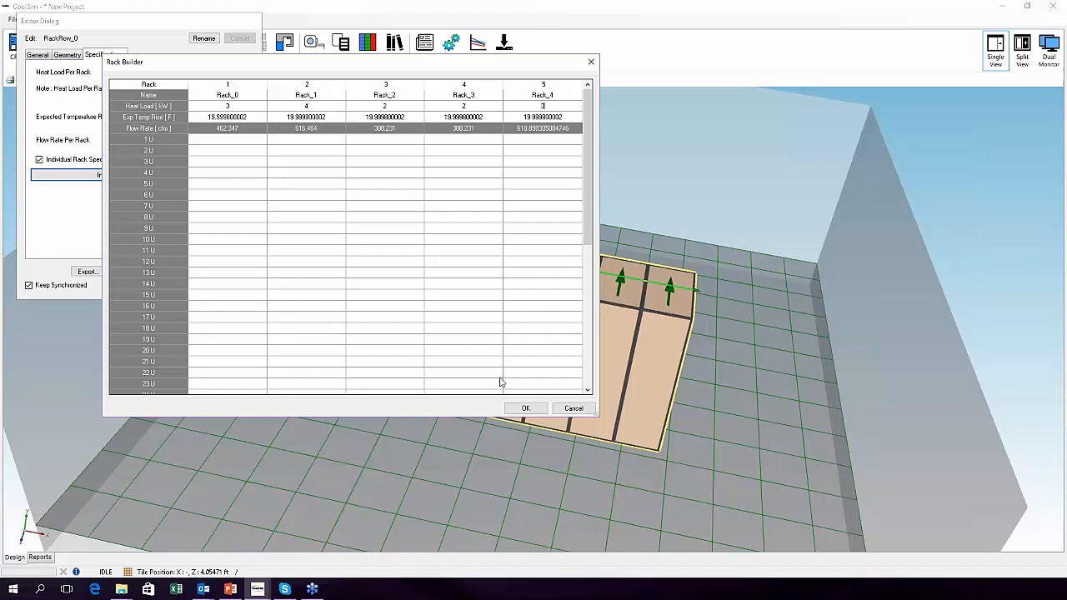
- Set the expected temperature rise of racks 1, 2 and 3 to 30 F and accept the individual rack specification
{"action": "left_click_drag", "start_coordinate": [600, 311], "coordinate": [743, 250]}
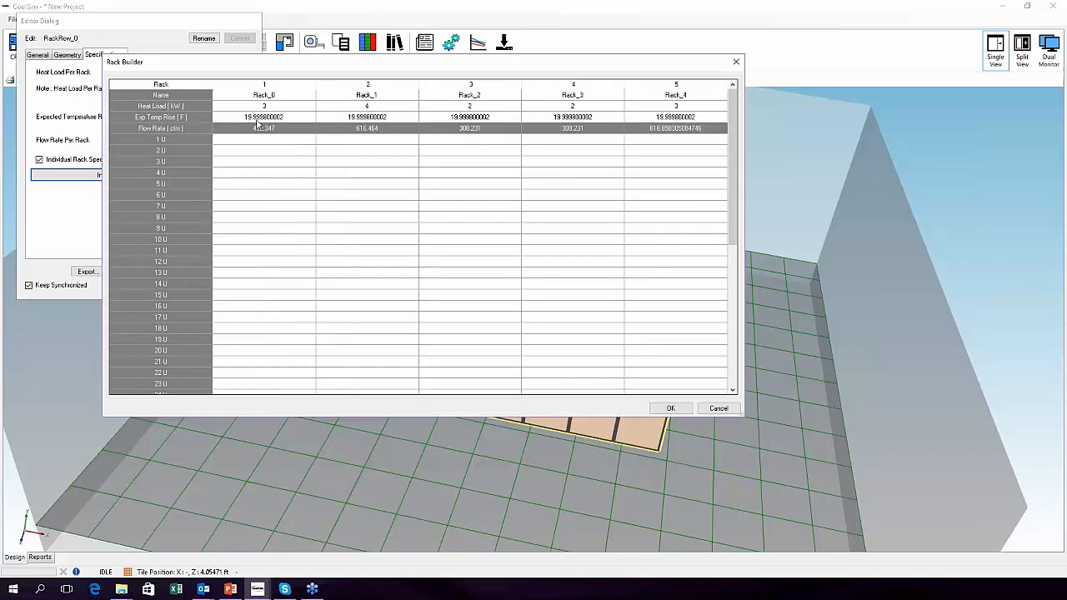
{"action": "left_click", "coordinate": [259, 117]}
{"action": "type", "text": "30"}
{"action": "left_click", "coordinate": [372, 119]}
{"action": "type", "text": "30"}
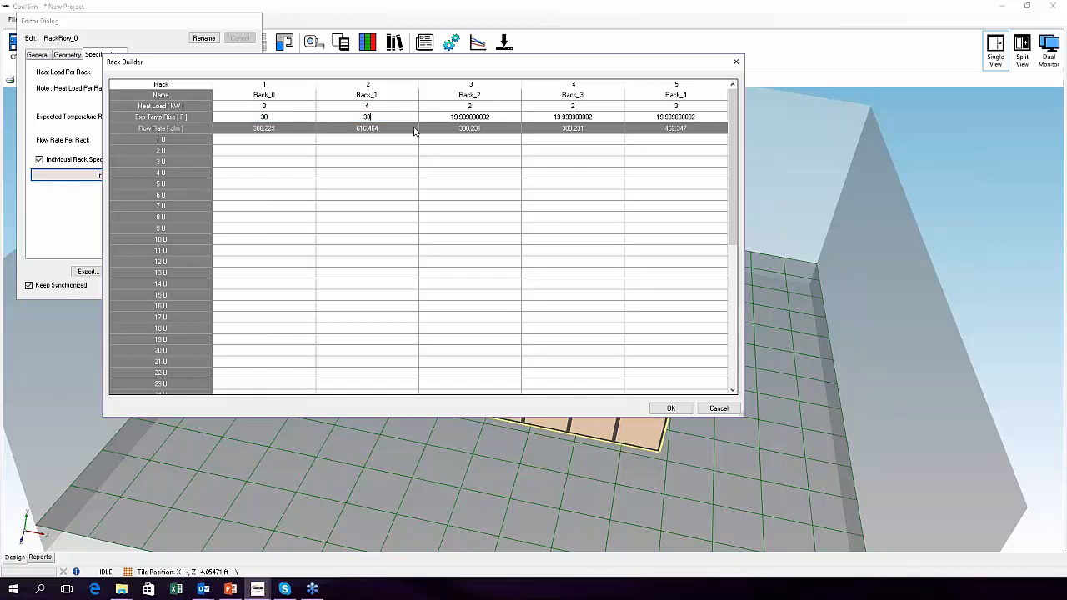
{"action": "left_click", "coordinate": [477, 119]}
{"action": "type", "text": "30"}
{"action": "left_click", "coordinate": [671, 408]}
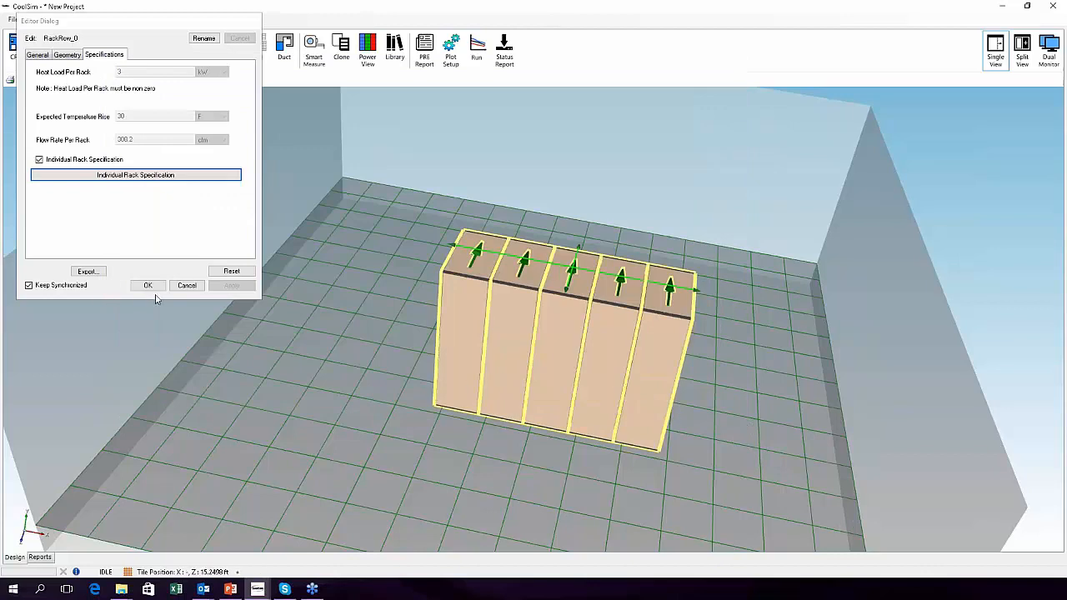
- Raise the rack row above the floor by setting its Start (Y) to 3 in
{"action": "left_click", "coordinate": [65, 55]}
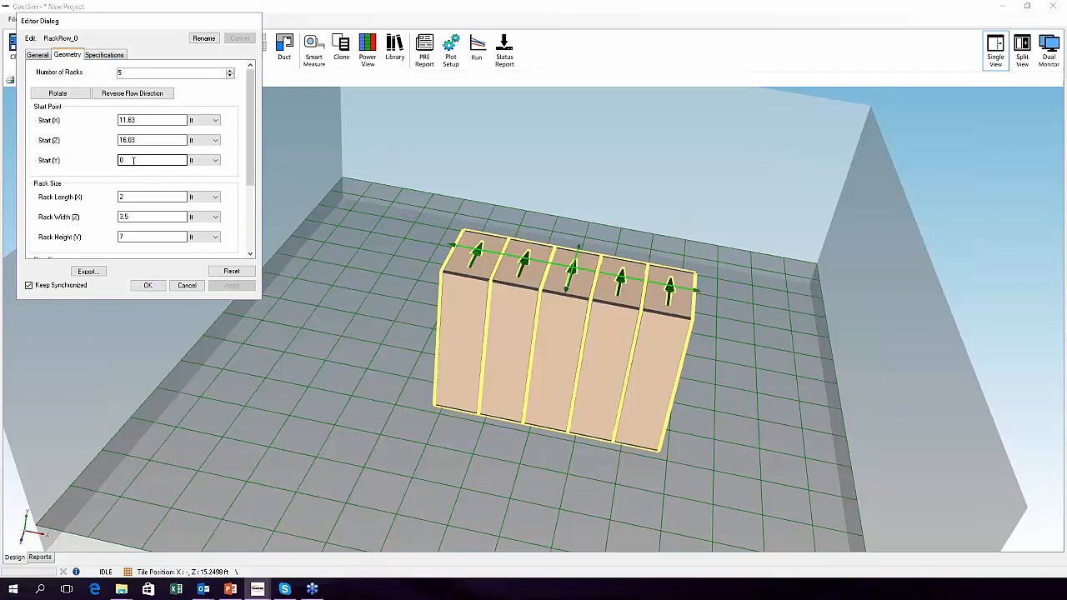
{"action": "left_click", "coordinate": [203, 161]}
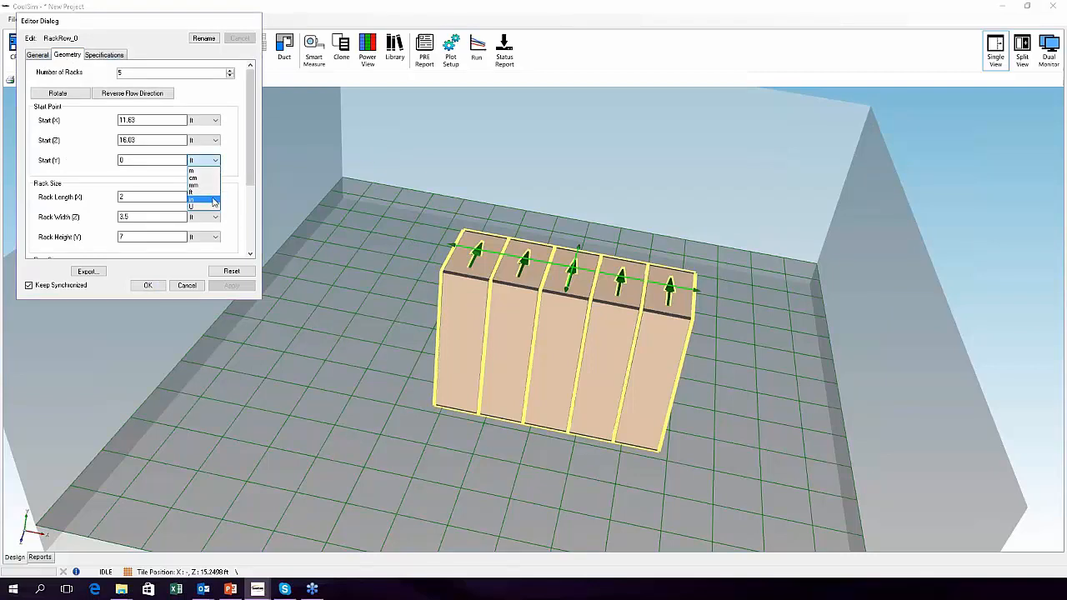
{"action": "left_click", "coordinate": [133, 177]}
{"action": "left_click", "coordinate": [532, 463]}
{"action": "mouse_move", "coordinate": [534, 464]}
{"action": "middle_mouse_down"}
{"action": "mouse_move", "coordinate": [534, 335]}
{"action": "mouse_move", "coordinate": [555, 341]}
{"action": "mouse_move", "coordinate": [565, 310]}
{"action": "mouse_move", "coordinate": [548, 441]}
{"action": "mouse_move", "coordinate": [529, 448]}
{"action": "middle_mouse_up"}
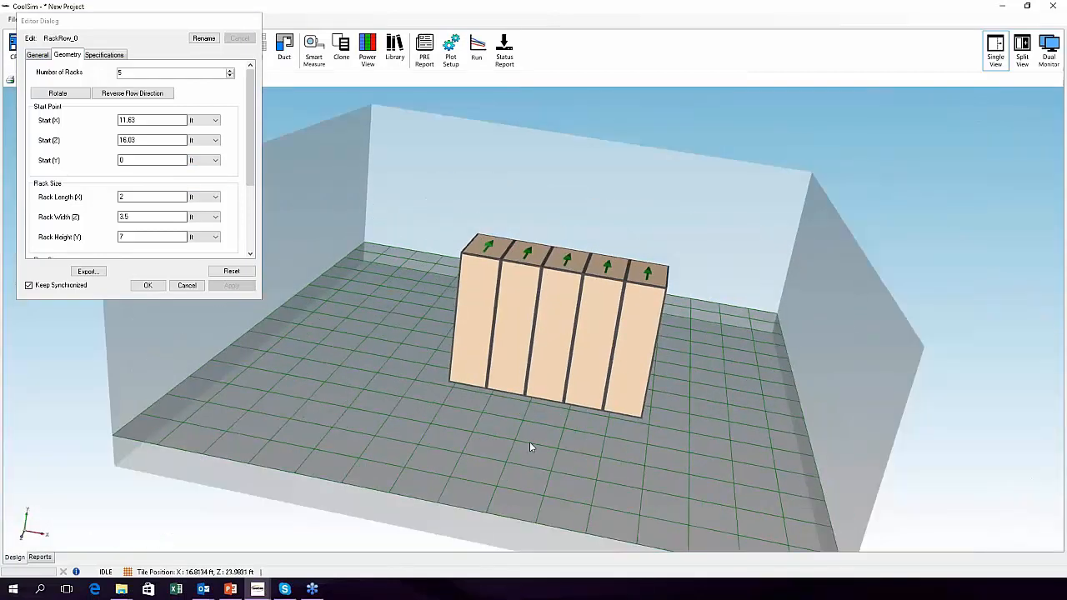
{"action": "middle_click_drag", "start_coordinate": [491, 405], "coordinate": [510, 392]}
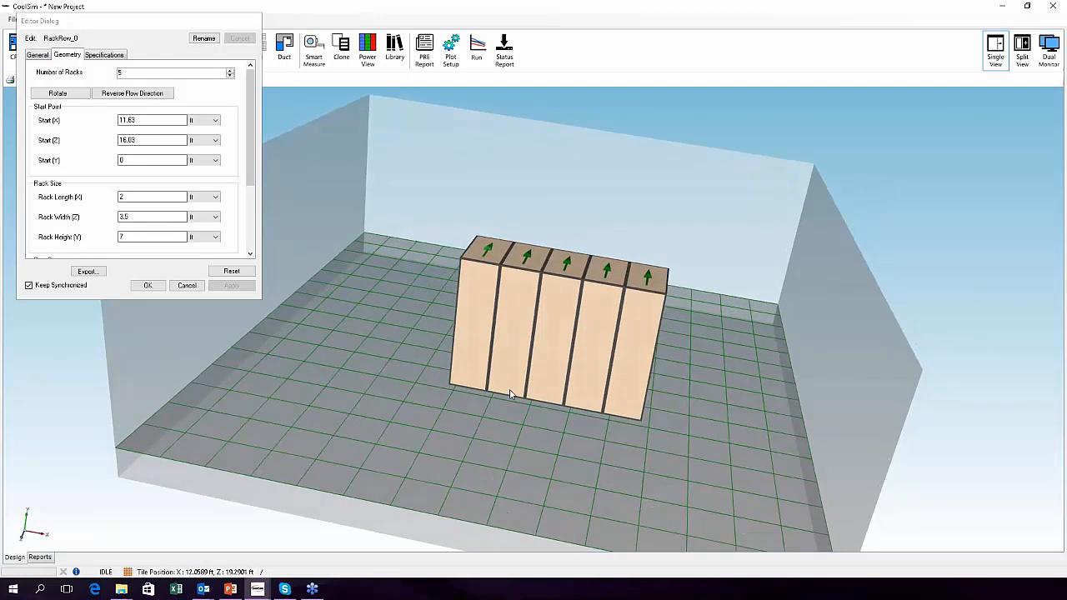
{"action": "left_click", "coordinate": [204, 160]}
{"action": "left_click", "coordinate": [200, 199]}
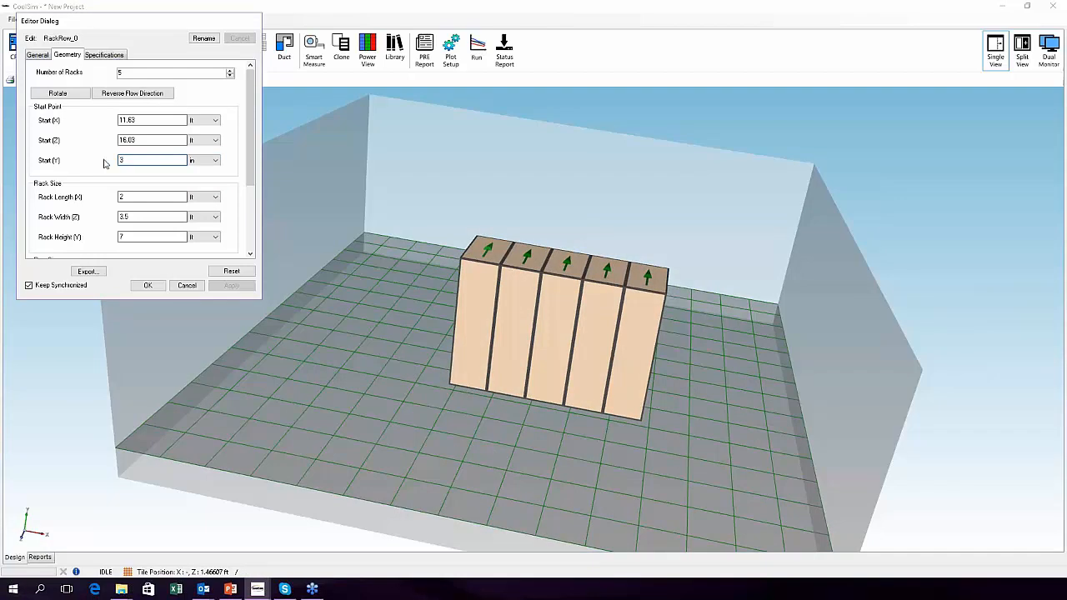
{"action": "type", "text": "3"}
{"action": "key", "text": "Return"}
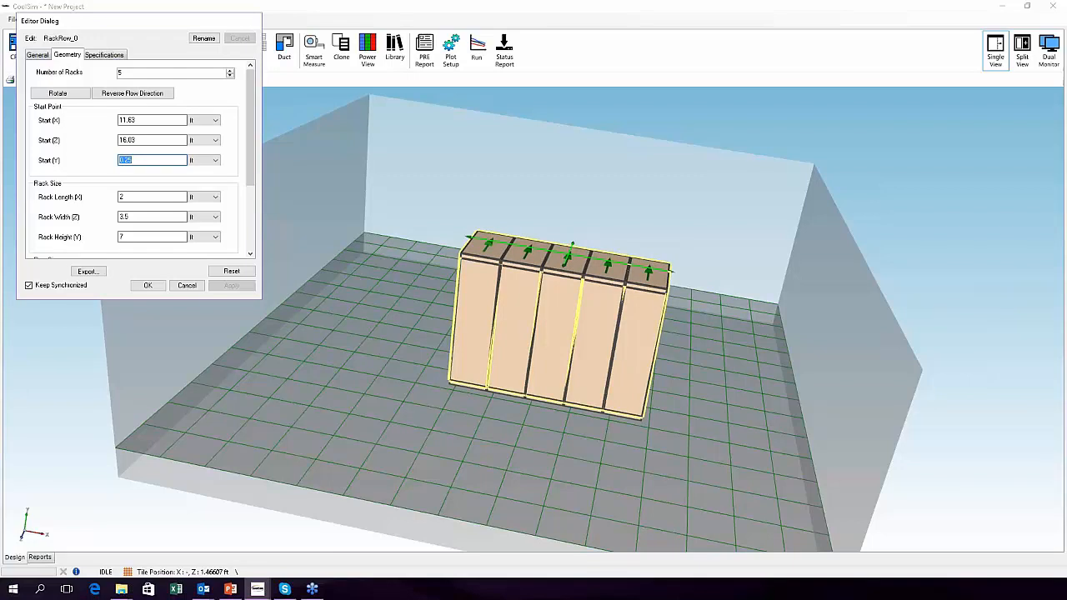
{"action": "middle_click_drag", "start_coordinate": [641, 435], "coordinate": [577, 450]}
{"action": "scroll", "coordinate": [635, 392], "scroll_direction": "up", "scroll_amount": 2}
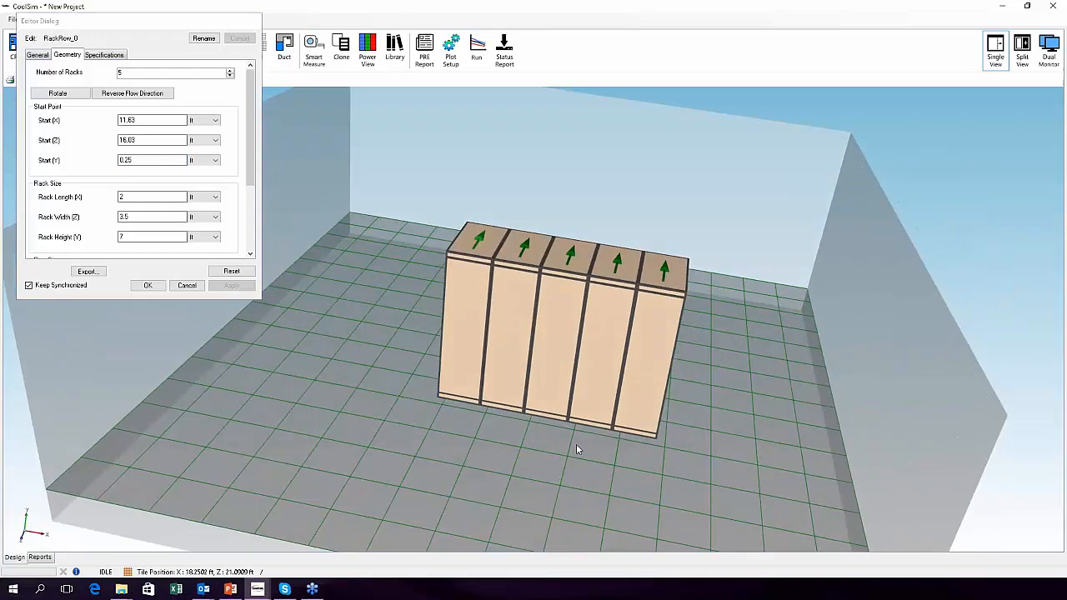
- Try moving the rack row across the floor to about X 7.383 ft, Z 23.95 ft and back, and view it up close
{"action": "left_click", "coordinate": [554, 271]}
{"action": "left_click_drag", "start_coordinate": [554, 271], "coordinate": [404, 328]}
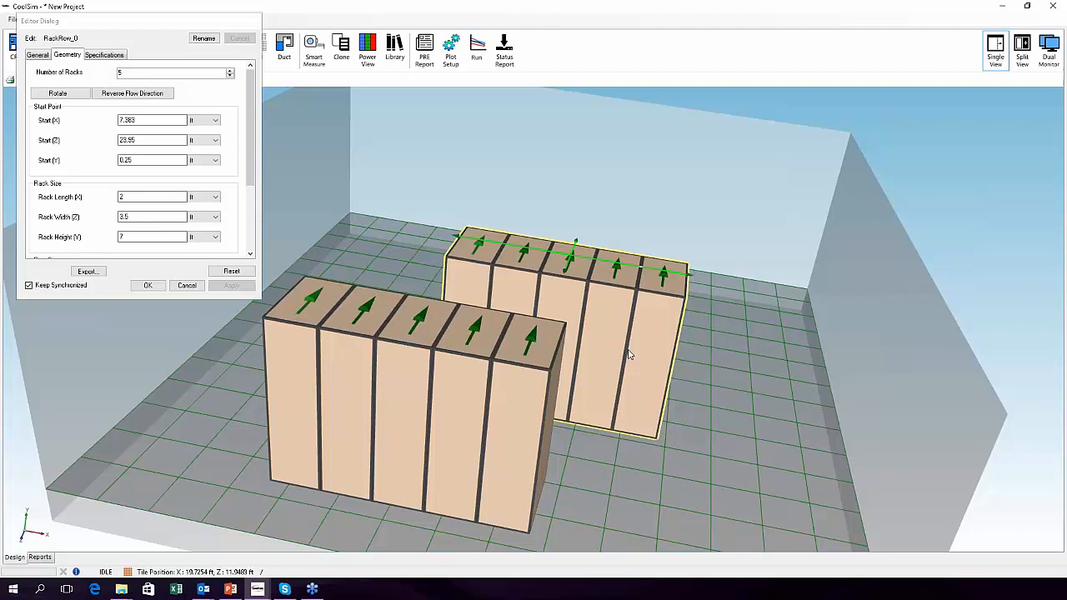
{"action": "left_click", "coordinate": [629, 355]}
{"action": "left_click", "coordinate": [529, 361]}
{"action": "left_click_drag", "start_coordinate": [425, 335], "coordinate": [562, 265]}
{"action": "left_click_drag", "start_coordinate": [491, 492], "coordinate": [529, 463]}
{"action": "scroll", "coordinate": [548, 393], "scroll_direction": "up", "scroll_amount": 3}
{"action": "scroll", "coordinate": [552, 393], "scroll_direction": "up", "scroll_amount": 3}
{"action": "scroll", "coordinate": [550, 396], "scroll_direction": "up", "scroll_amount": 3}
{"action": "scroll", "coordinate": [543, 433], "scroll_direction": "down", "scroll_amount": 4}
{"action": "scroll", "coordinate": [529, 463], "scroll_direction": "down", "scroll_amount": 2}
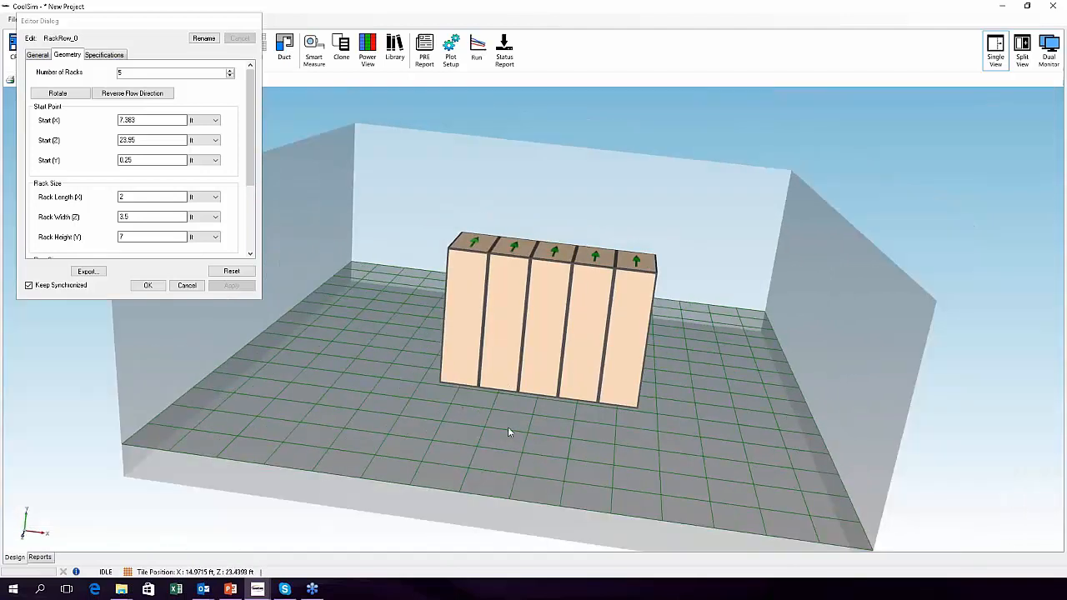
- Switch the rack row's Start (Y) unit to inches, revisit the individual rack specification, and cancel the row's editing
{"action": "left_click", "coordinate": [215, 160]}
{"action": "left_click", "coordinate": [204, 179]}
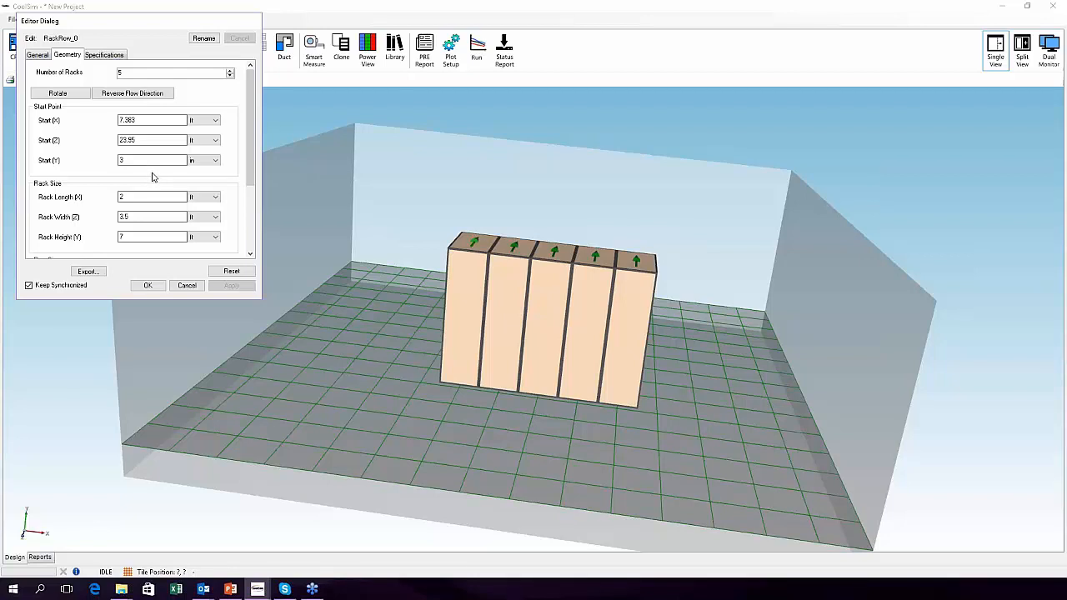
{"action": "left_click", "coordinate": [103, 55]}
{"action": "left_click", "coordinate": [132, 179]}
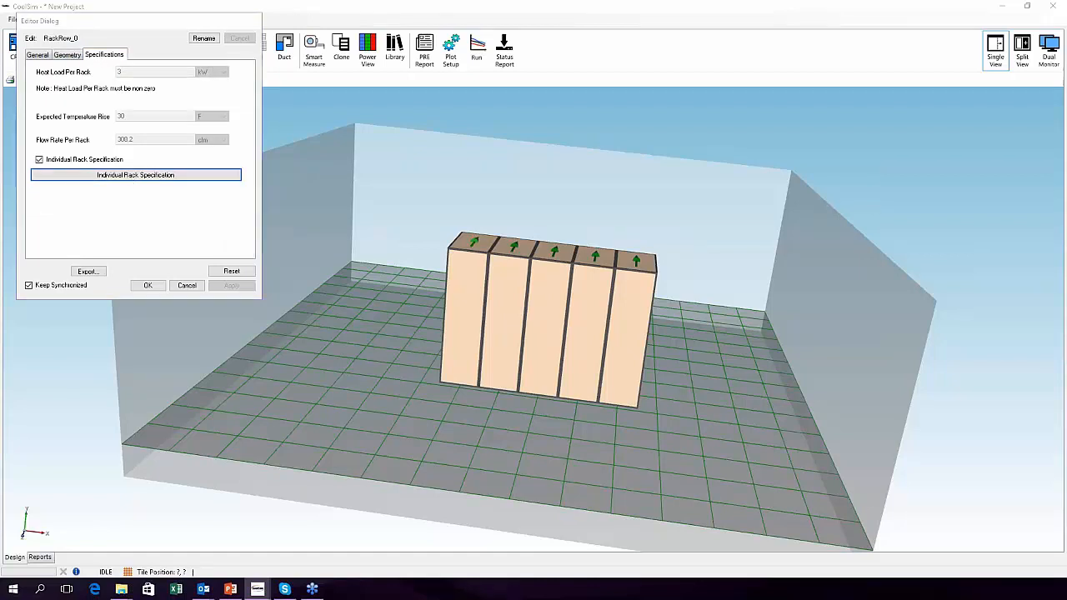
{"action": "left_click", "coordinate": [187, 285]}
{"action": "middle_click_drag", "start_coordinate": [609, 349], "coordinate": [602, 372]}
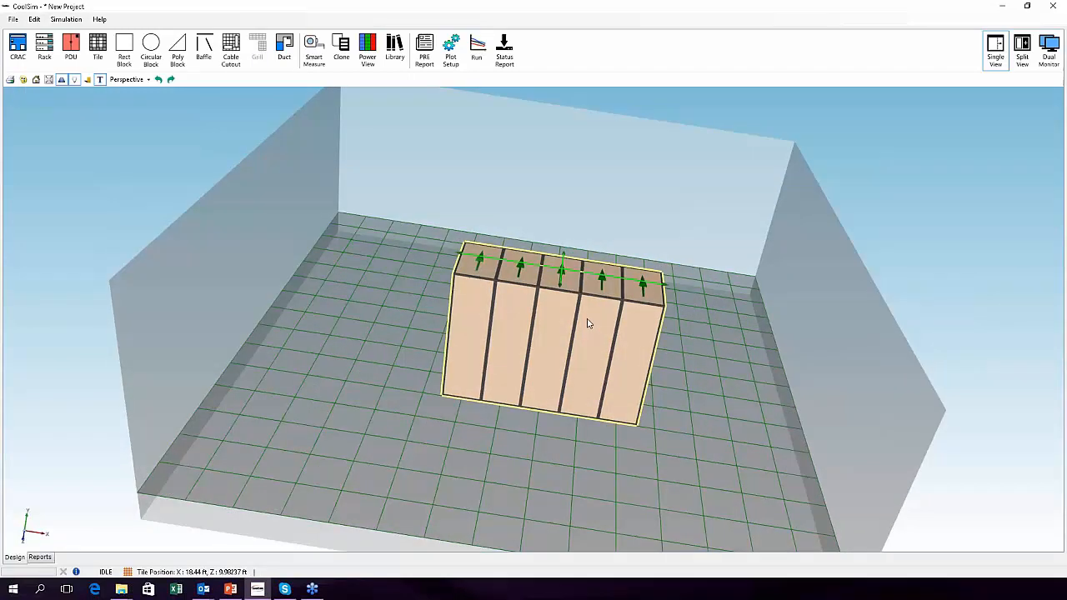
- Delete the rack row and place a new one near the middle of the floor
{"action": "key", "text": "Delete"}
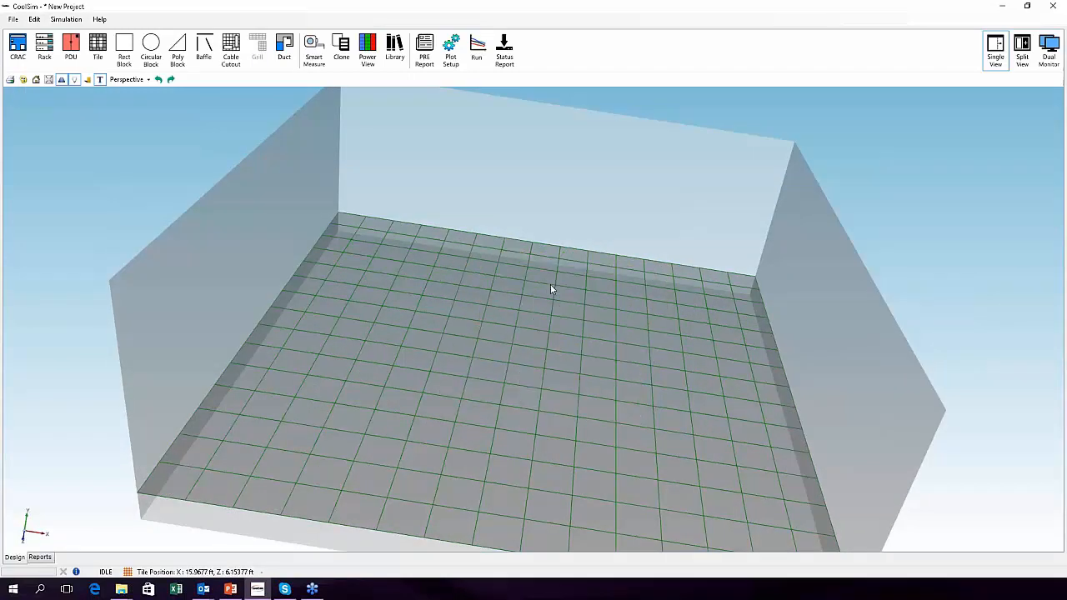
{"action": "left_click", "coordinate": [44, 46]}
{"action": "left_click", "coordinate": [544, 377]}
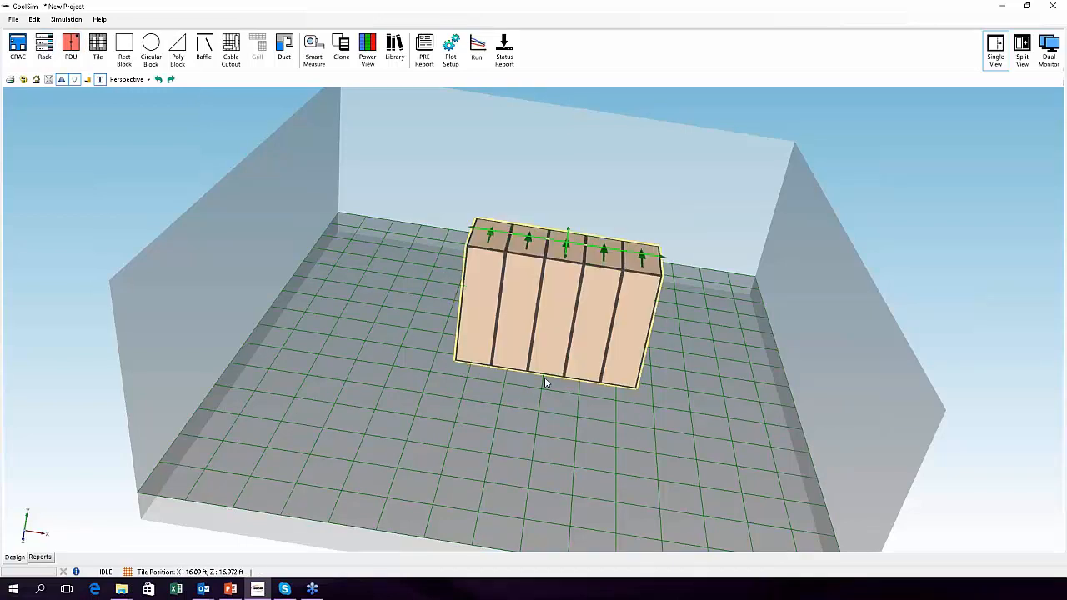
- Enable individual rack specification for the new rack row and open its Rack Builder table
{"action": "double_click", "coordinate": [549, 325]}
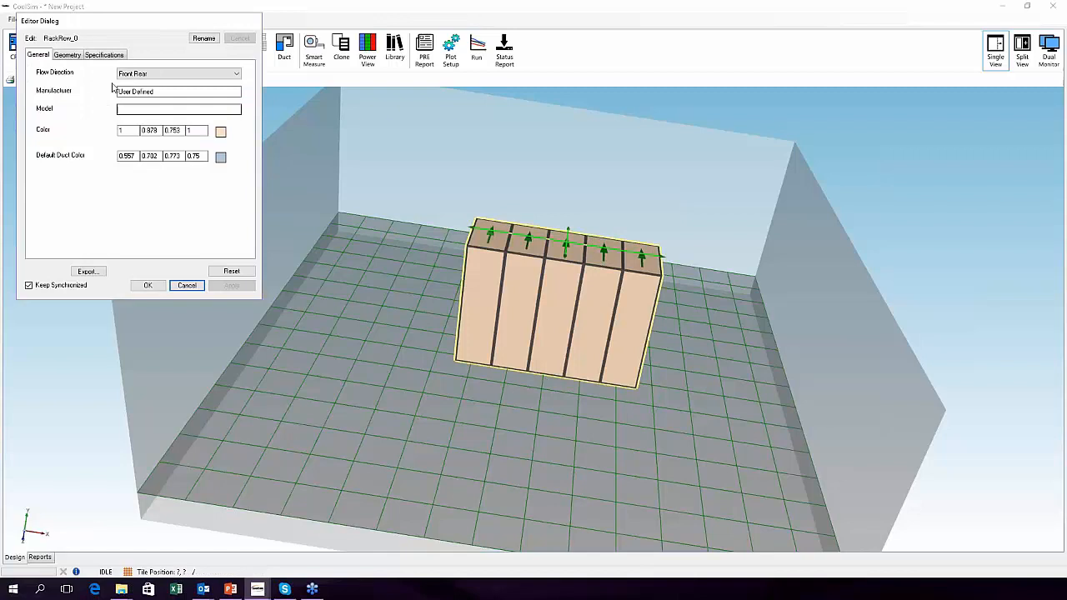
{"action": "left_click", "coordinate": [102, 55]}
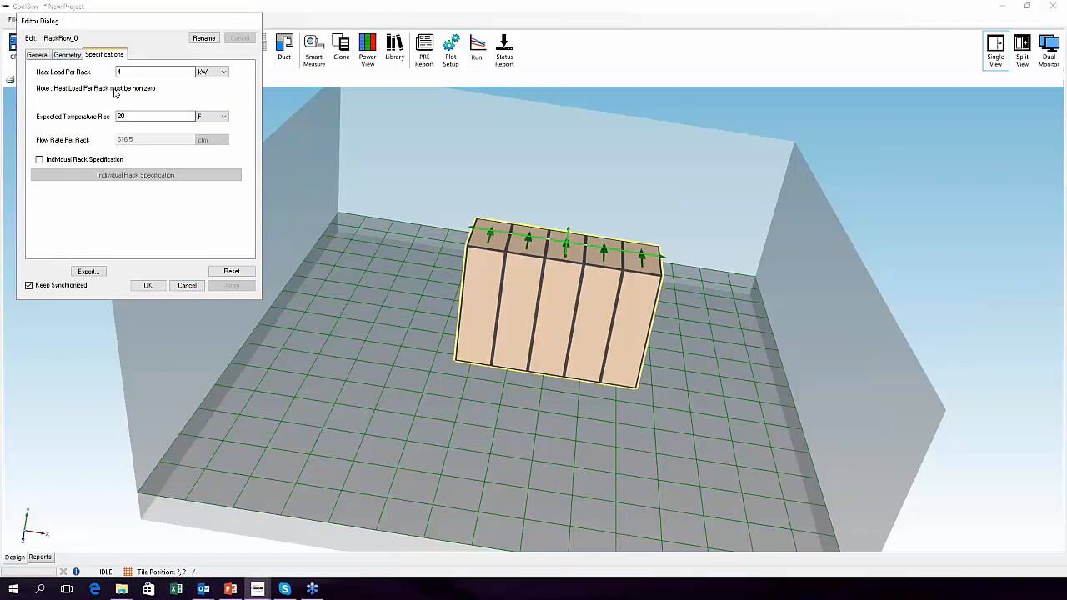
{"action": "left_click", "coordinate": [39, 160]}
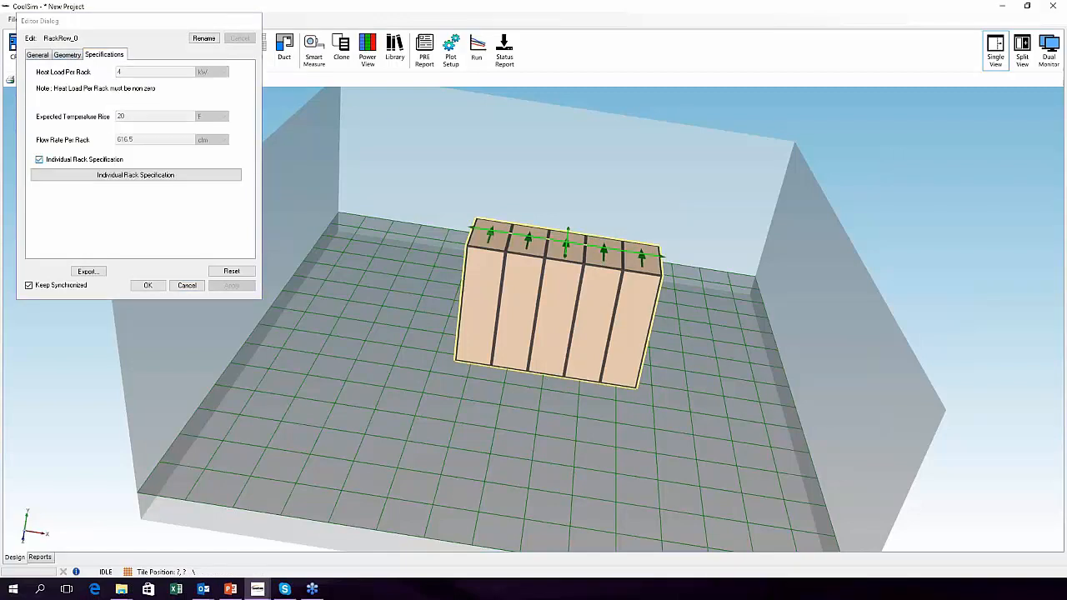
{"action": "left_click", "coordinate": [92, 175]}
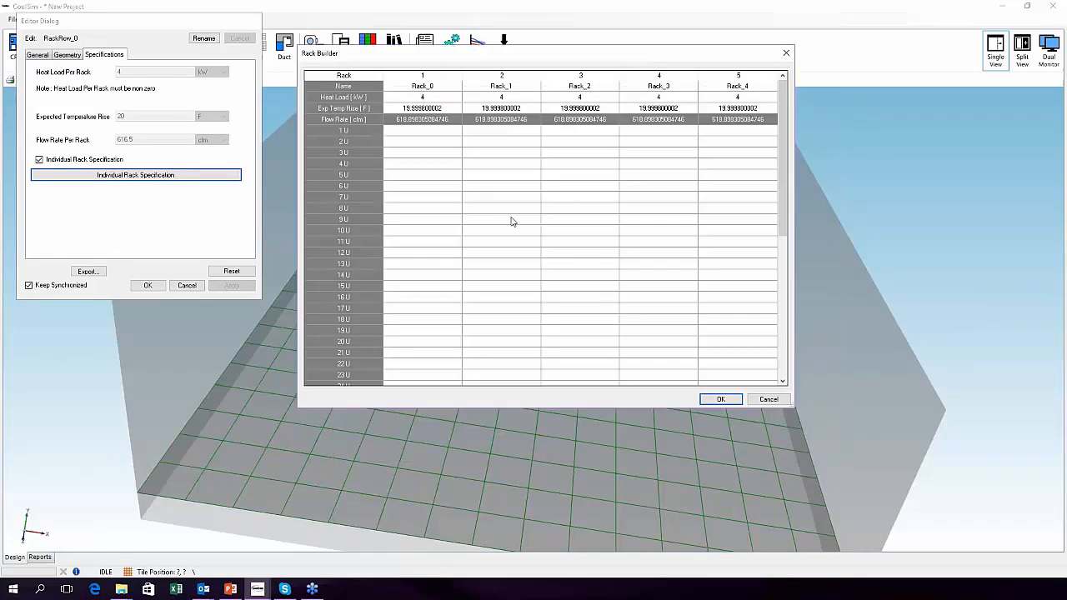
- Add a server to Rack_0 occupying slots 5U to 12U with a heat load of 3 kW
{"action": "left_click_drag", "start_coordinate": [414, 174], "coordinate": [416, 258]}
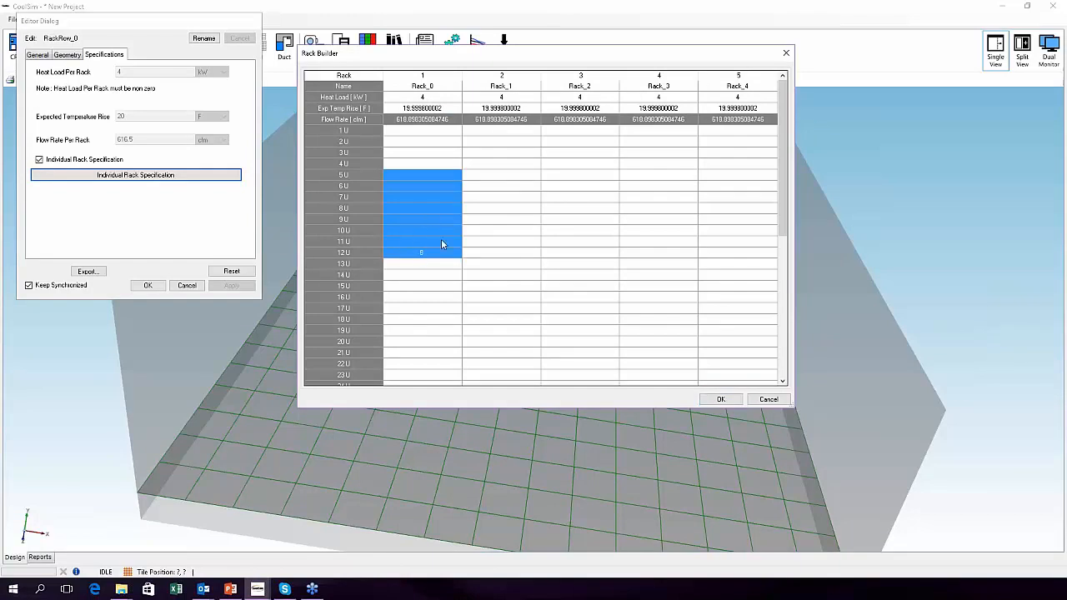
{"action": "right_click", "coordinate": [433, 221]}
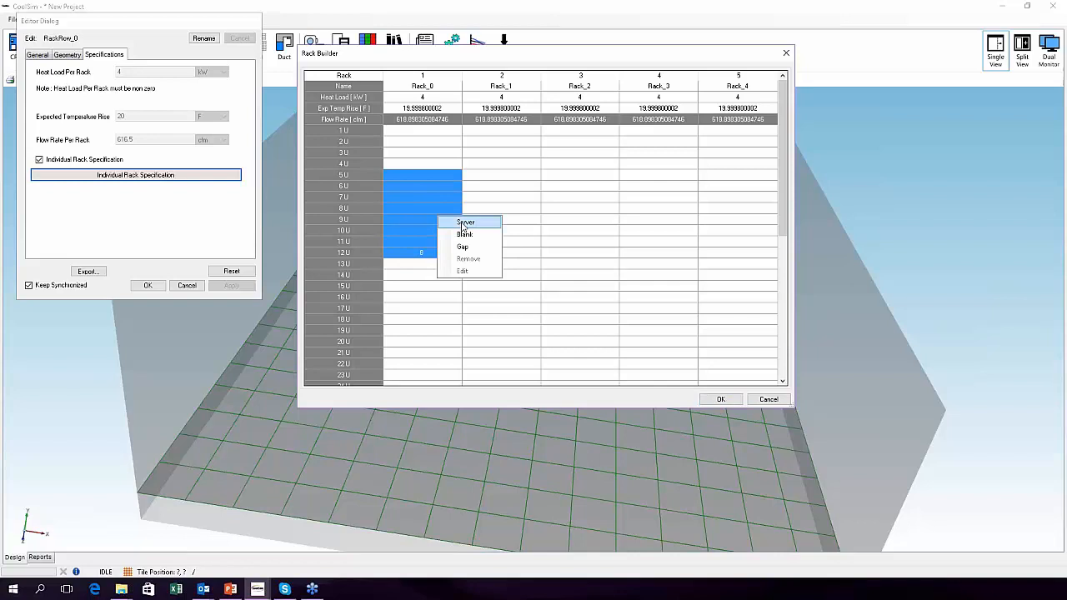
{"action": "left_click", "coordinate": [458, 225]}
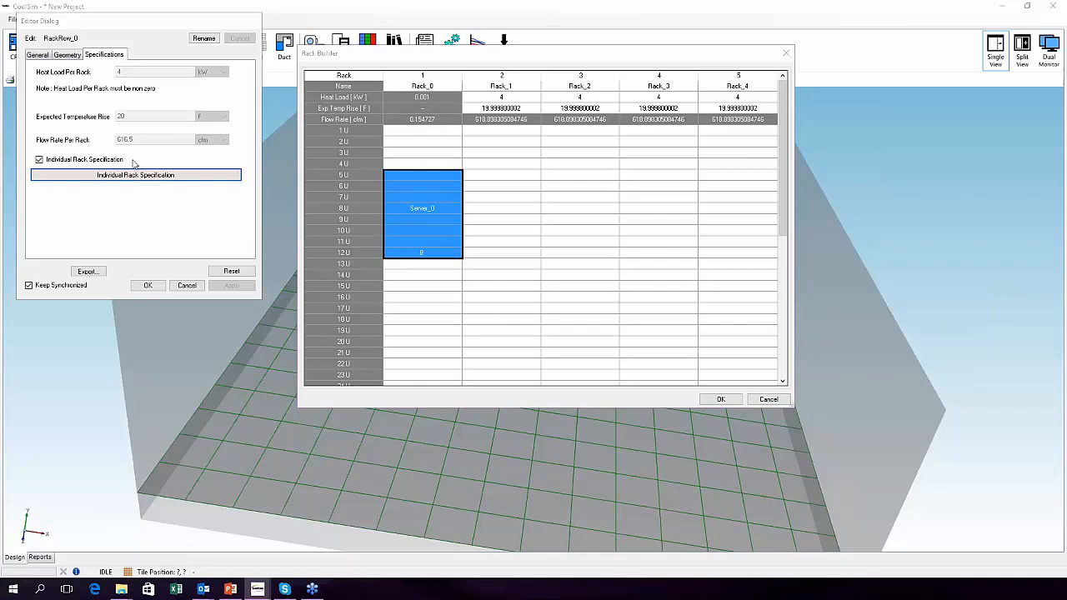
{"action": "left_click_drag", "start_coordinate": [26, 47], "coordinate": [705, 71]}
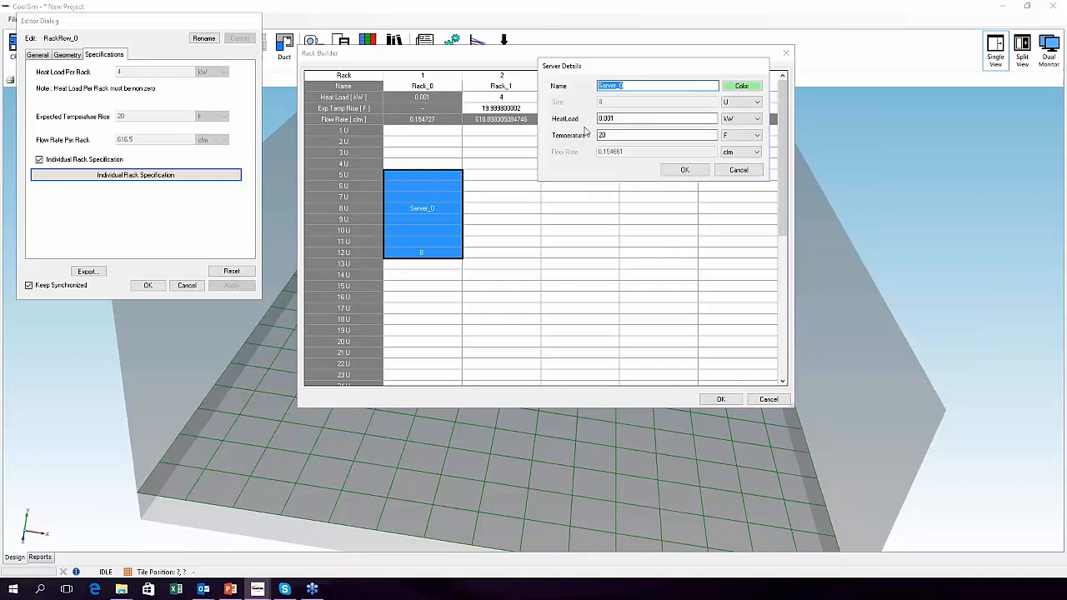
{"action": "left_click_drag", "start_coordinate": [621, 120], "coordinate": [602, 119]}
{"action": "type", "text": "3"}
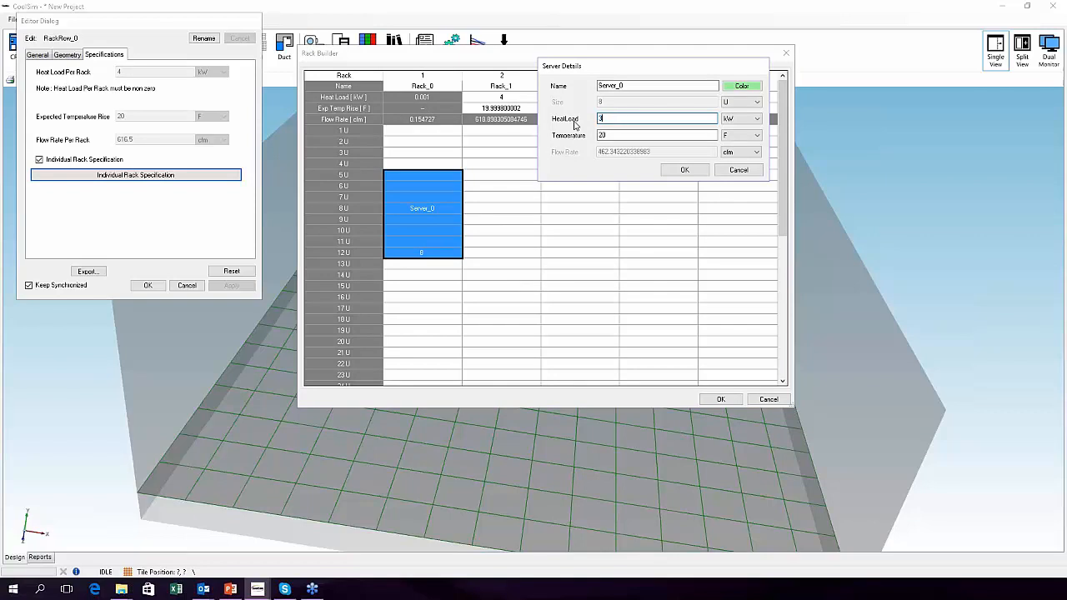
{"action": "left_click", "coordinate": [685, 170]}
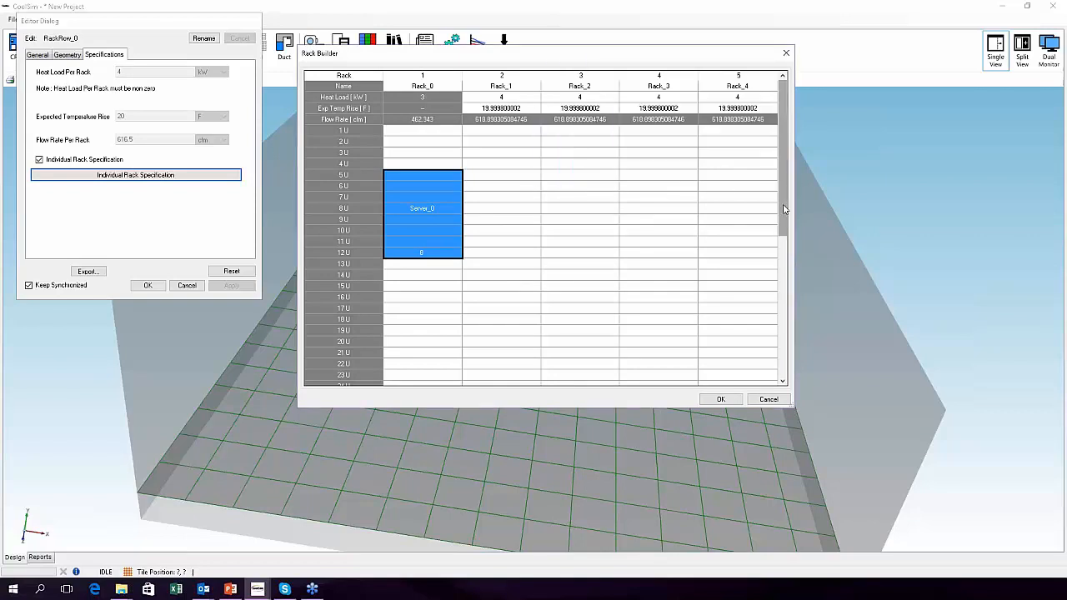
- Enlarge the Rack Builder window and add a server to Rack_0 in slots 31U to 36U with a heat load of 1 kW
{"action": "scroll", "coordinate": [783, 208], "scroll_direction": "down", "scroll_amount": 6}
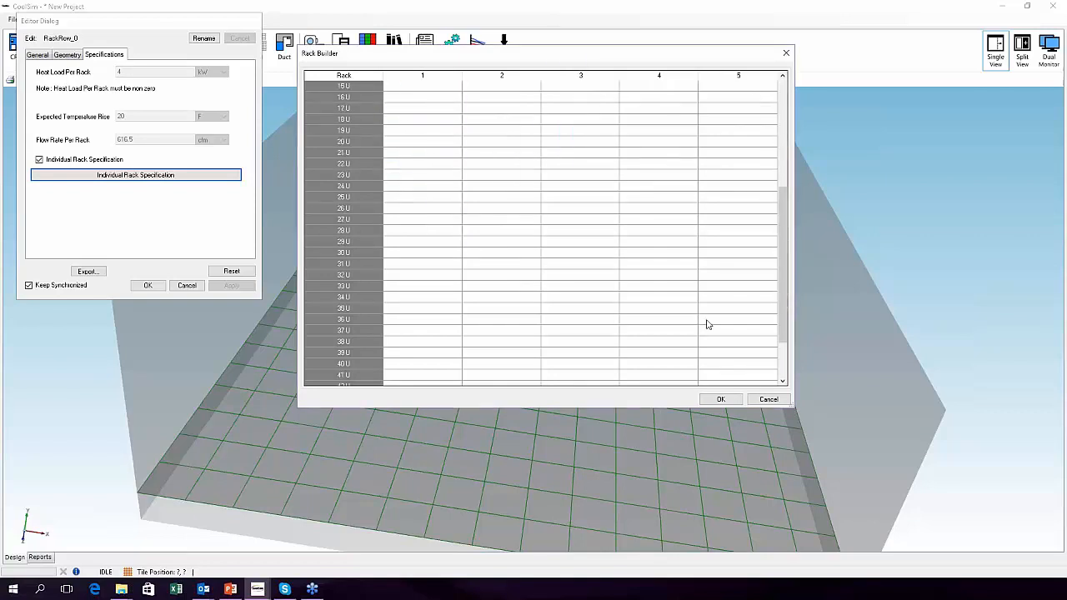
{"action": "left_click_drag", "start_coordinate": [785, 311], "coordinate": [792, 177]}
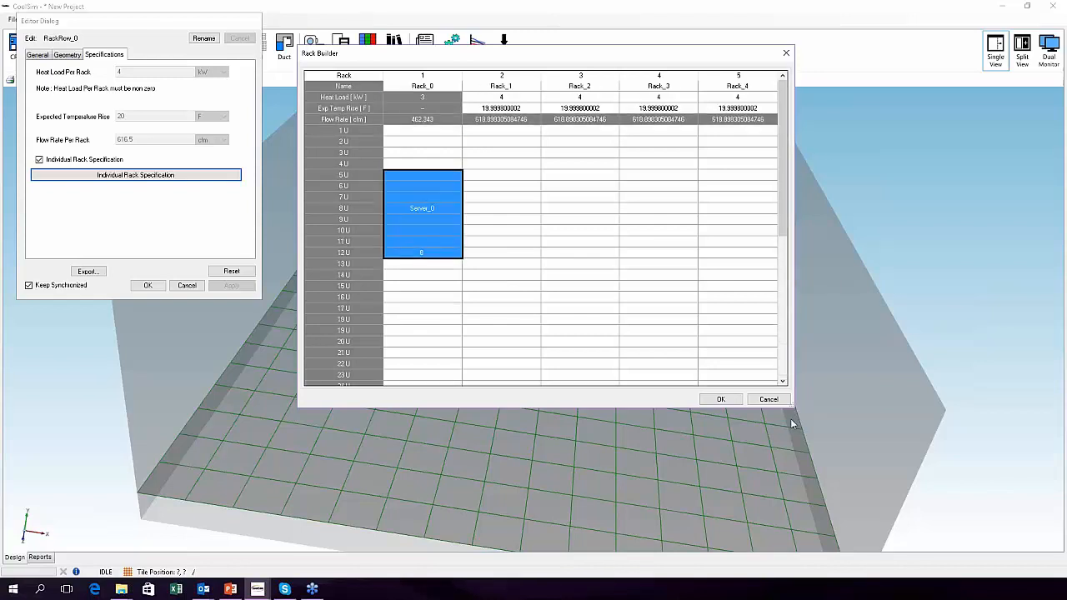
{"action": "left_click_drag", "start_coordinate": [792, 425], "coordinate": [951, 576]}
{"action": "left_click_drag", "start_coordinate": [935, 179], "coordinate": [934, 291]}
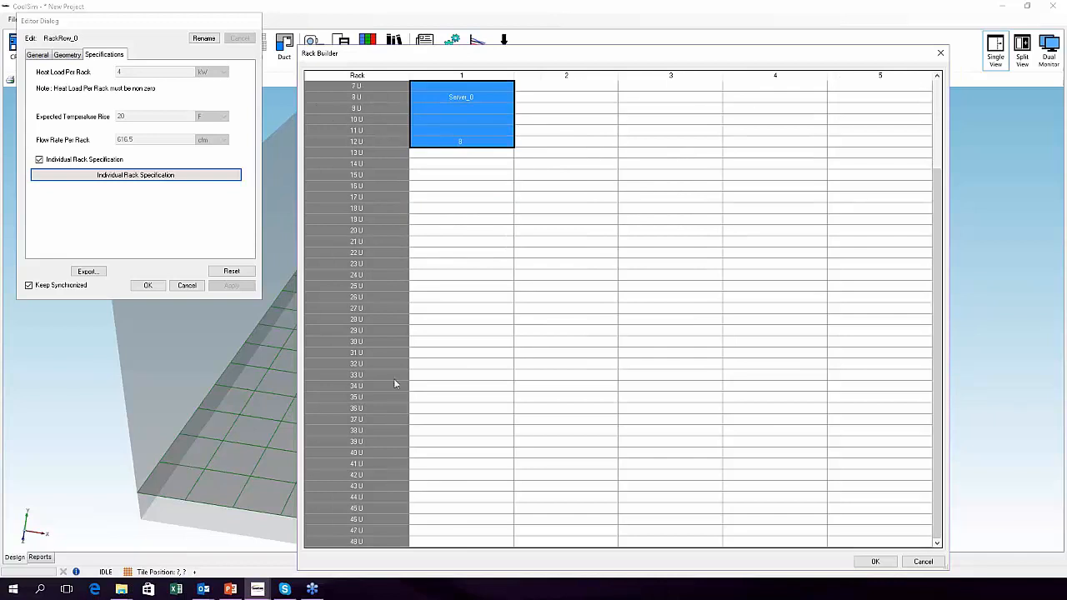
{"action": "left_click_drag", "start_coordinate": [937, 340], "coordinate": [955, 260]}
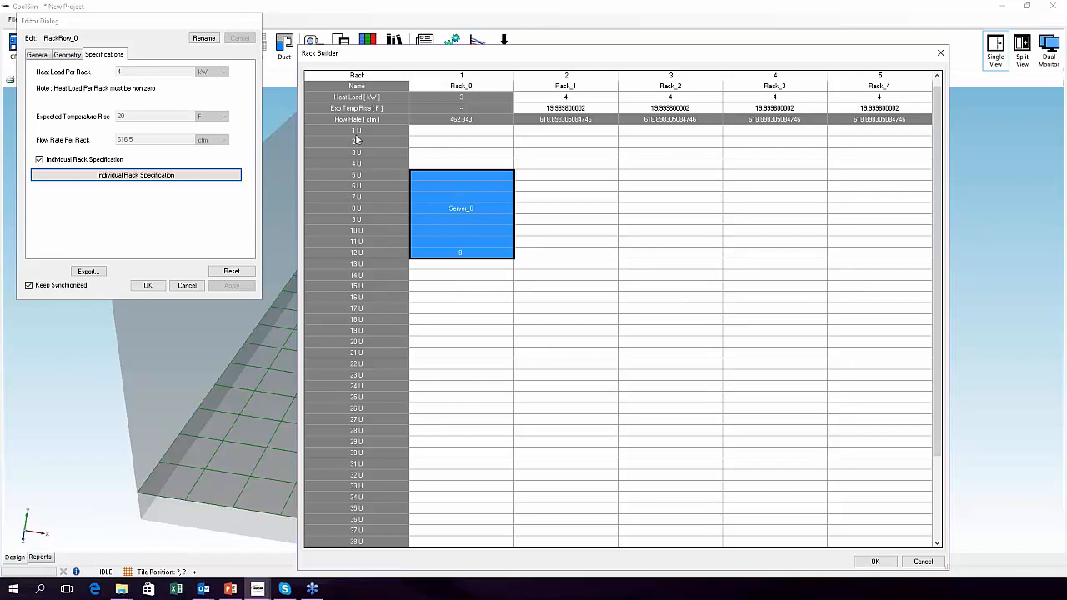
{"action": "left_click_drag", "start_coordinate": [937, 350], "coordinate": [935, 457]}
{"action": "left_click_drag", "start_coordinate": [447, 357], "coordinate": [448, 408]}
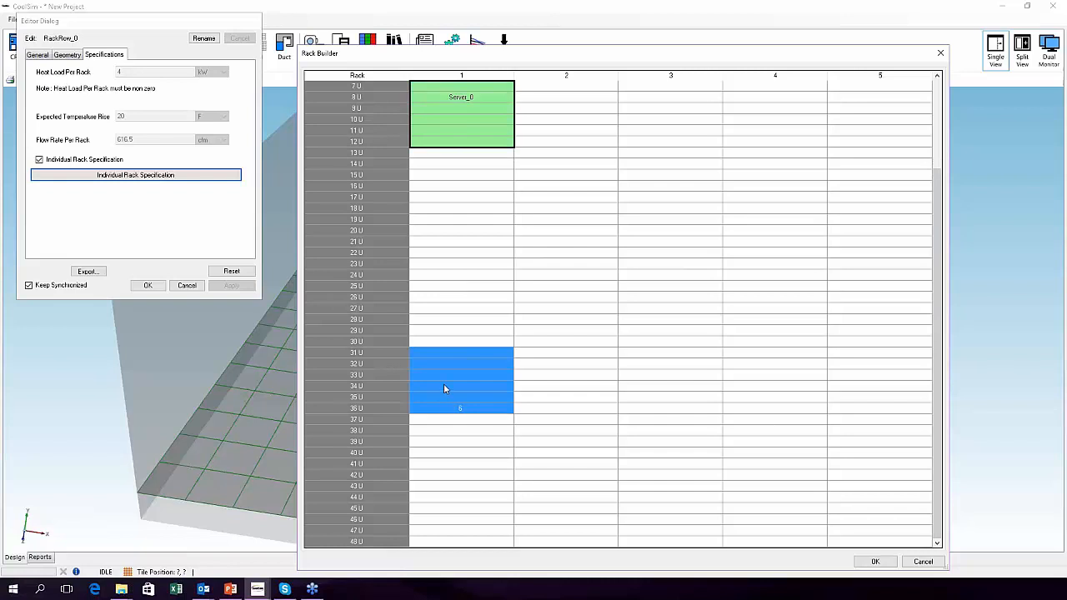
{"action": "right_click", "coordinate": [443, 389]}
{"action": "left_click", "coordinate": [469, 389]}
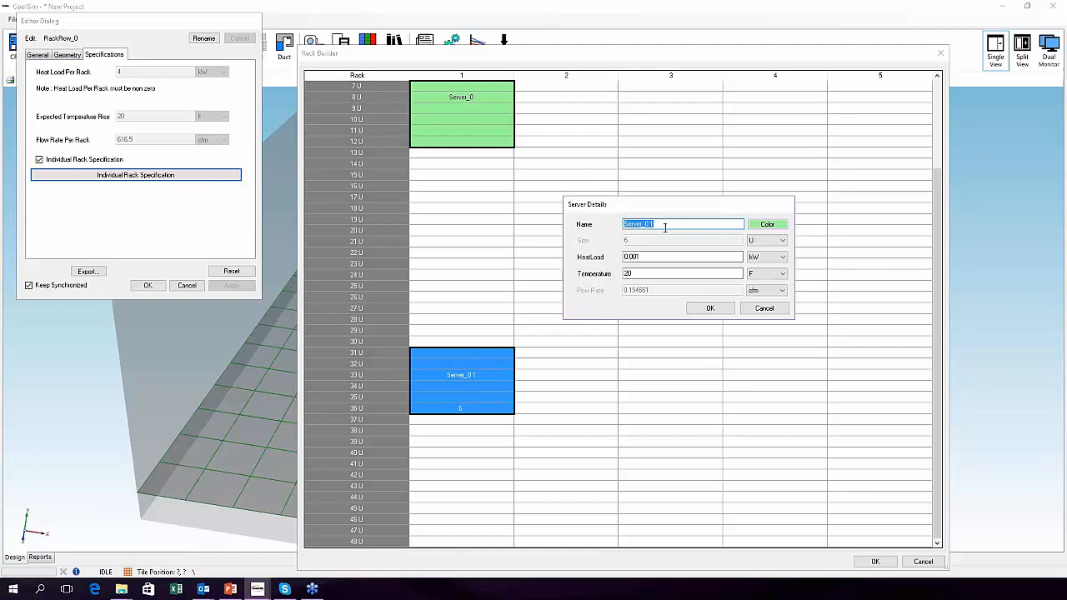
{"action": "key", "text": "Tab"}
{"action": "type", "text": "1"}
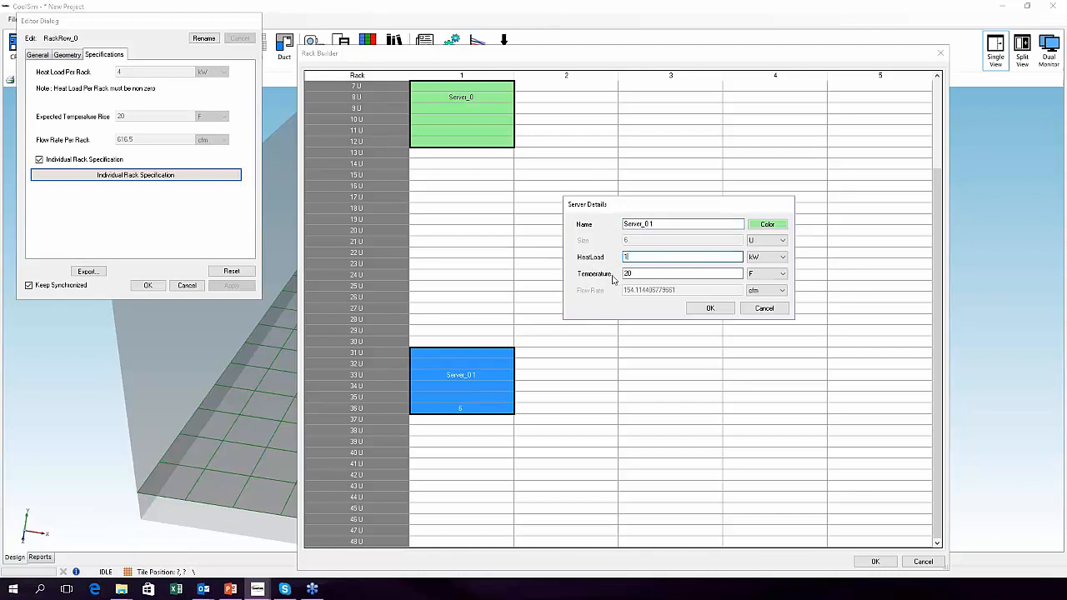
{"action": "left_click", "coordinate": [709, 308]}
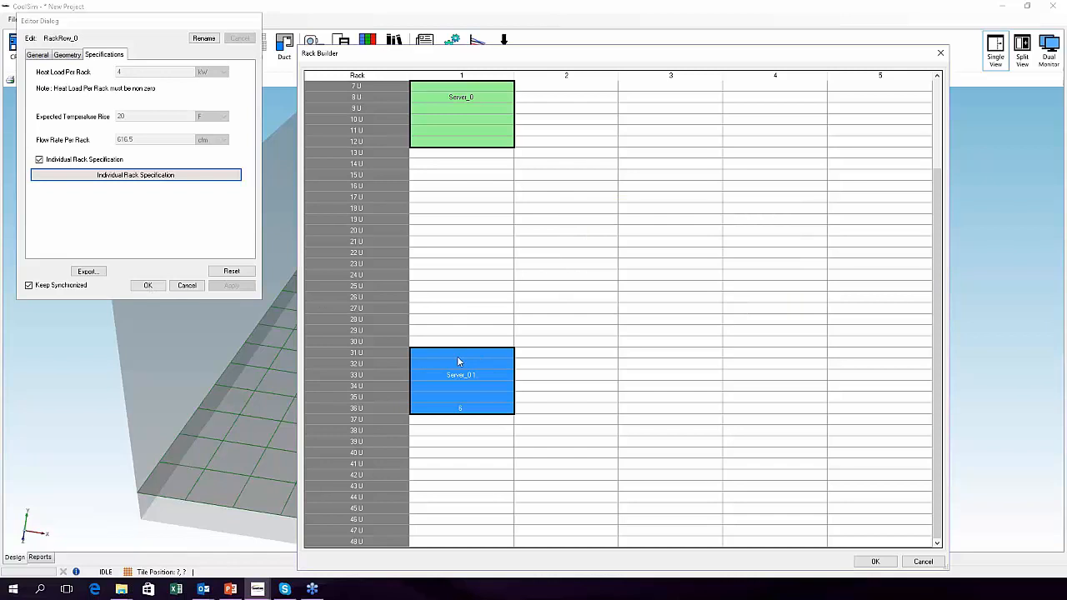
- Add a gap in slots 19U to 22U of Rack_0, and accept the rack contents and the rack row's edits
{"action": "left_click_drag", "start_coordinate": [459, 221], "coordinate": [459, 240]}
{"action": "right_click", "coordinate": [458, 238]}
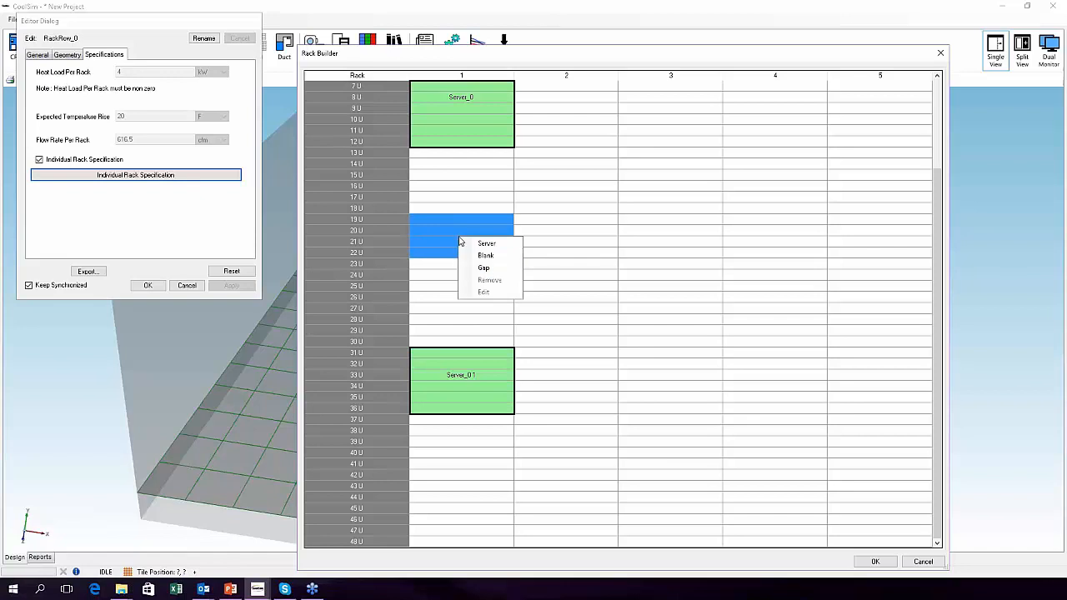
{"action": "left_click", "coordinate": [481, 268]}
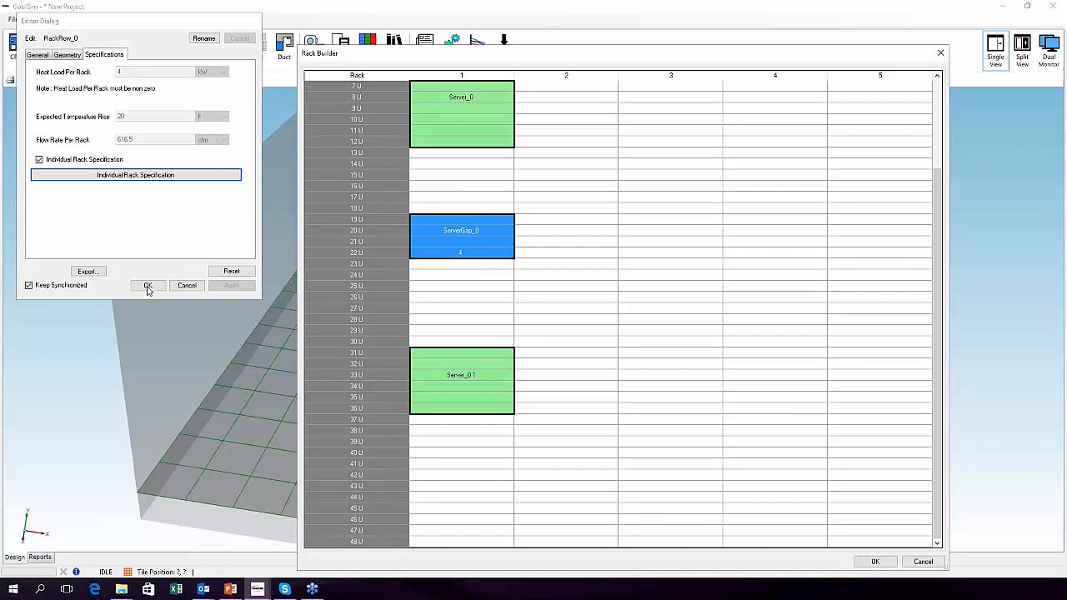
{"action": "left_click_drag", "start_coordinate": [634, 53], "coordinate": [635, 6]}
{"action": "left_click", "coordinate": [894, 516]}
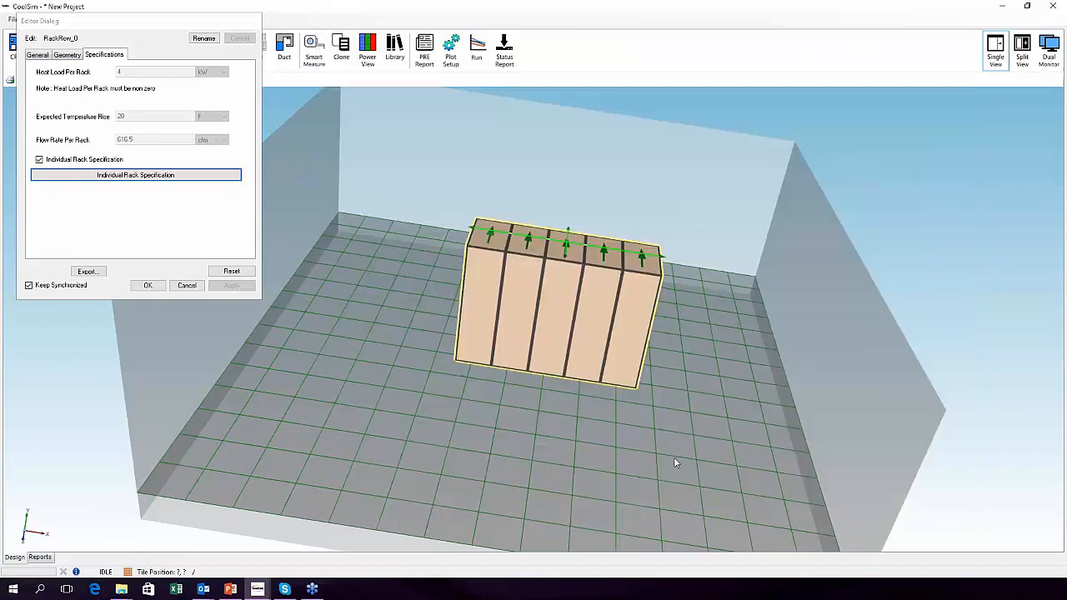
{"action": "left_click", "coordinate": [153, 288]}
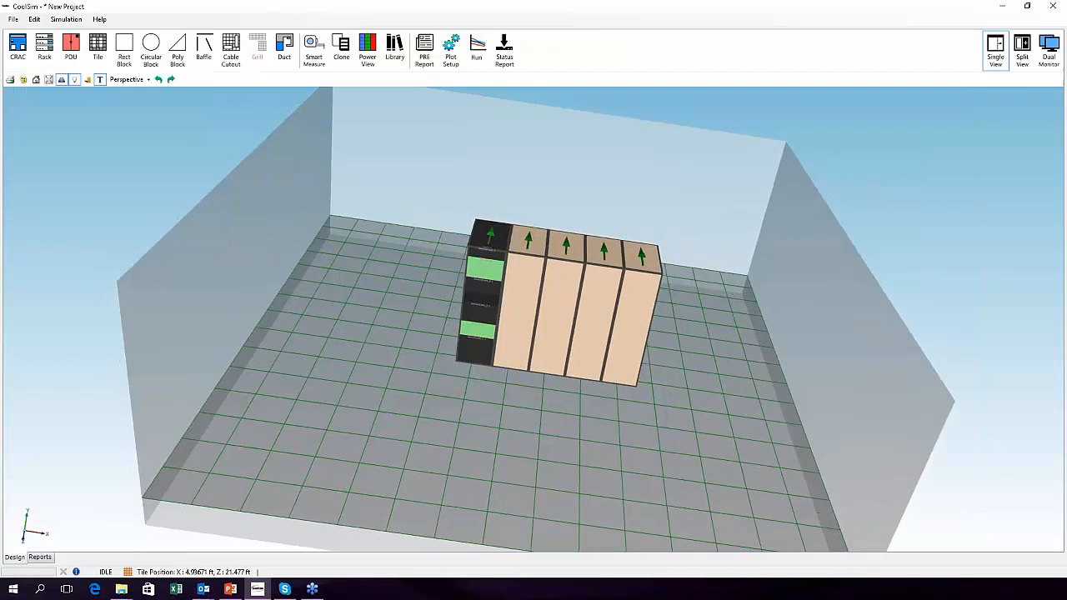
- Examine the servers, blanks and gap on the front of the row's first rack from close up and several angles
{"action": "left_click_drag", "start_coordinate": [333, 401], "coordinate": [336, 375]}
{"action": "scroll", "coordinate": [337, 375], "scroll_direction": "up", "scroll_amount": 3}
{"action": "left_click_drag", "start_coordinate": [533, 407], "coordinate": [433, 380]}
{"action": "scroll", "coordinate": [538, 320], "scroll_direction": "up", "scroll_amount": 3}
{"action": "scroll", "coordinate": [422, 419], "scroll_direction": "up", "scroll_amount": 3}
{"action": "scroll", "coordinate": [410, 362], "scroll_direction": "down", "scroll_amount": 5}
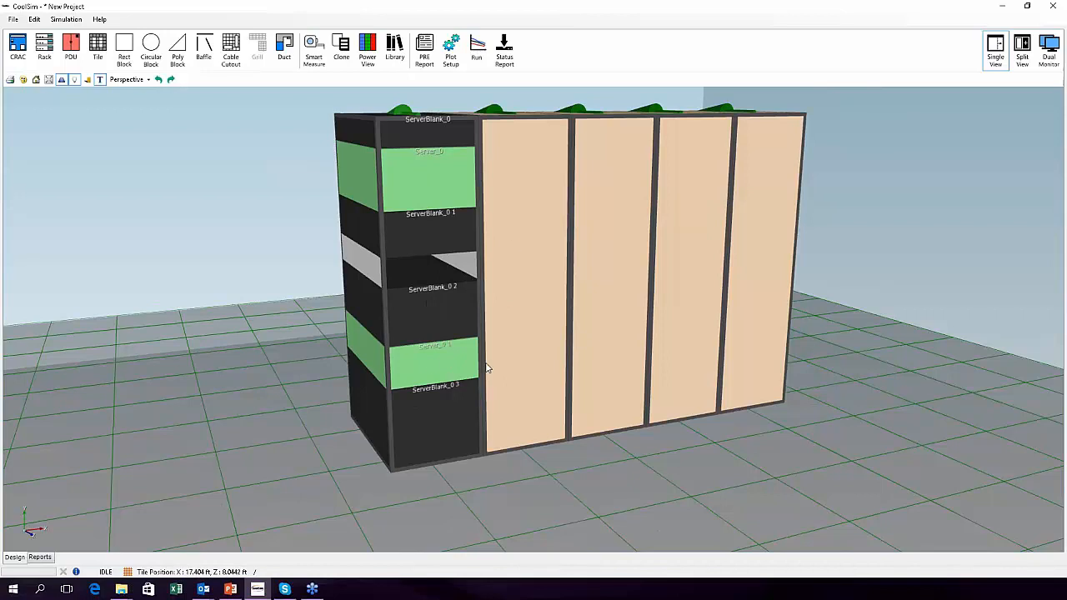
{"action": "scroll", "coordinate": [431, 365], "scroll_direction": "up", "scroll_amount": 4}
{"action": "middle_click_drag", "start_coordinate": [431, 365], "coordinate": [504, 300]}
{"action": "middle_click_drag", "start_coordinate": [158, 287], "coordinate": [134, 317]}
{"action": "scroll", "coordinate": [461, 301], "scroll_direction": "down", "scroll_amount": 3}
{"action": "middle_click_drag", "start_coordinate": [461, 302], "coordinate": [459, 355]}
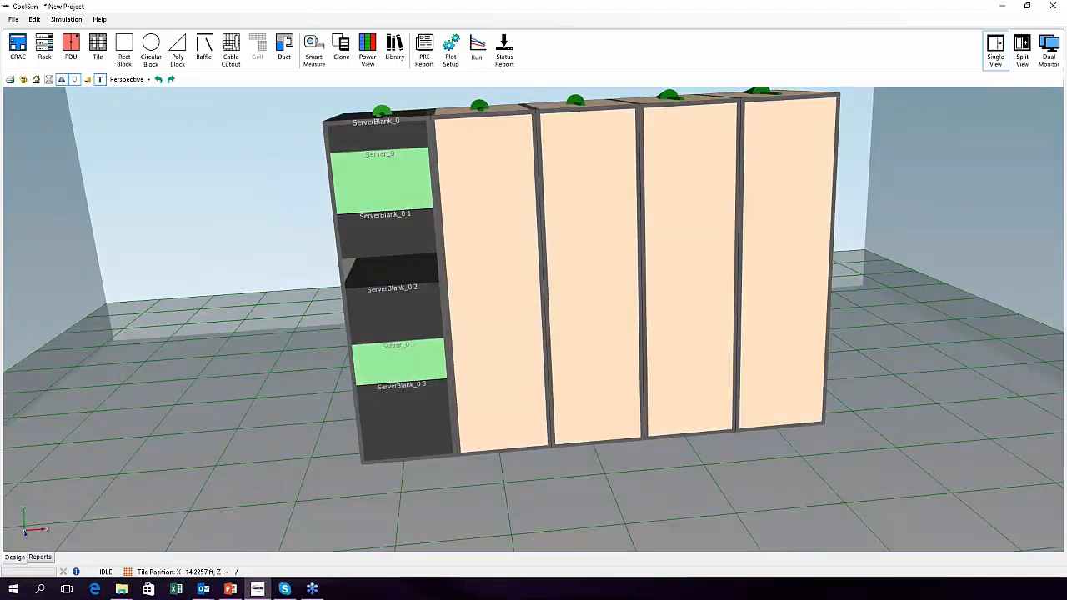
{"action": "middle_click_drag", "start_coordinate": [581, 273], "coordinate": [597, 288]}
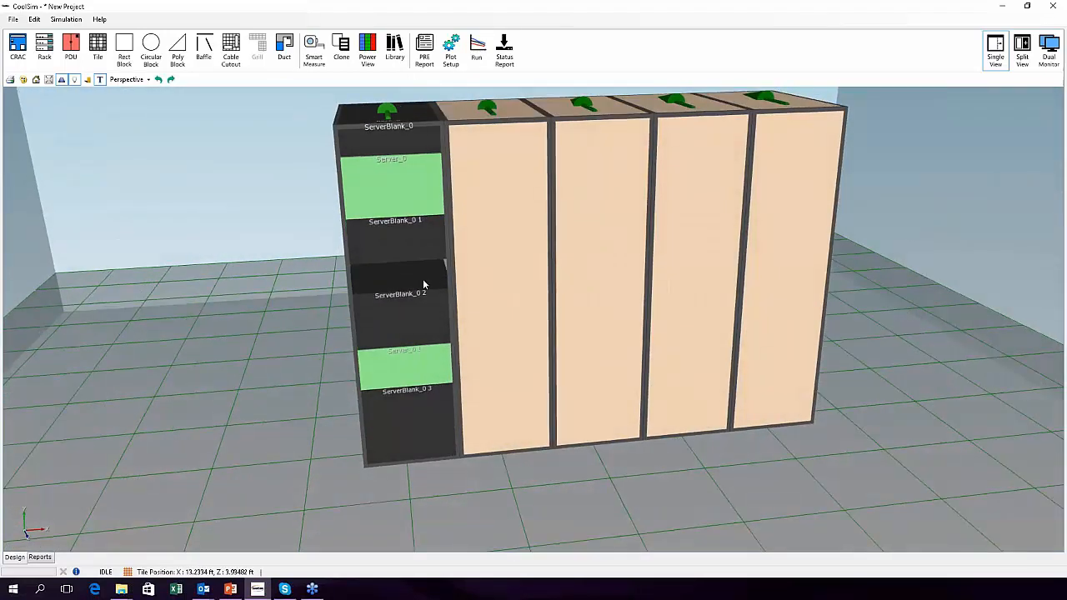
{"action": "middle_click_drag", "start_coordinate": [421, 282], "coordinate": [410, 304]}
{"action": "scroll", "coordinate": [412, 322], "scroll_direction": "up", "scroll_amount": 3}
{"action": "scroll", "coordinate": [410, 304], "scroll_direction": "down", "scroll_amount": 3}
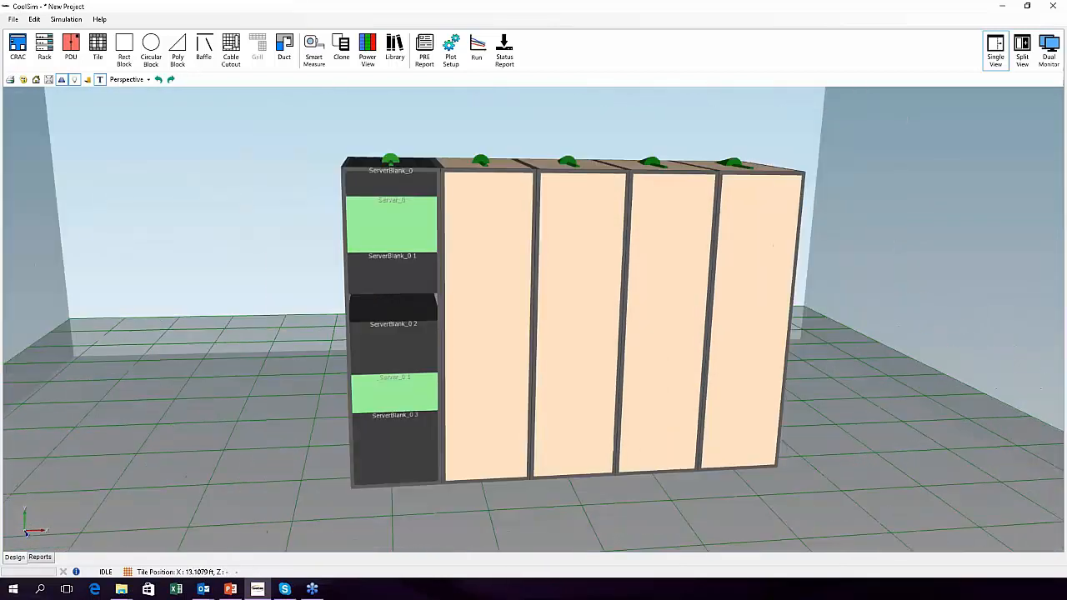
- Edit the rack row's geometry to set its number of racks to 1
{"action": "right_click", "coordinate": [512, 305]}
{"action": "left_click", "coordinate": [535, 314]}
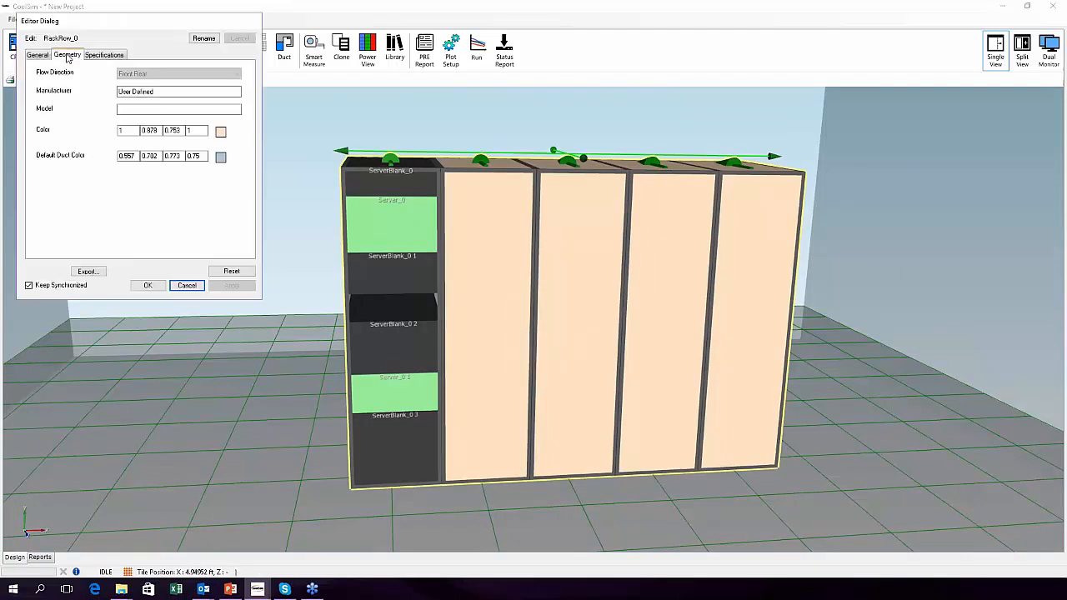
{"action": "left_click", "coordinate": [67, 55]}
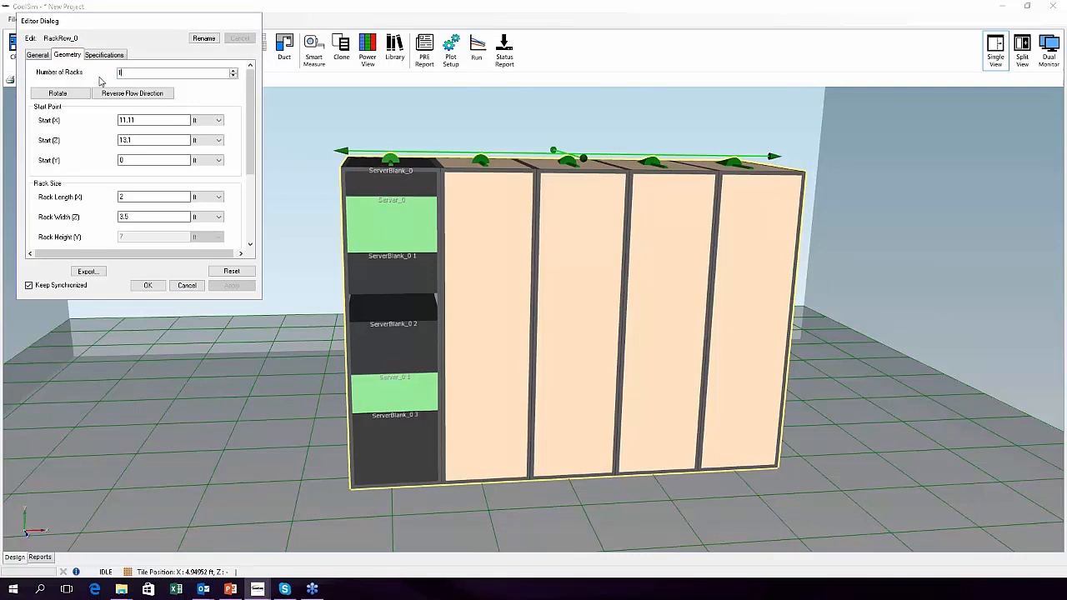
{"action": "key", "text": "Return"}
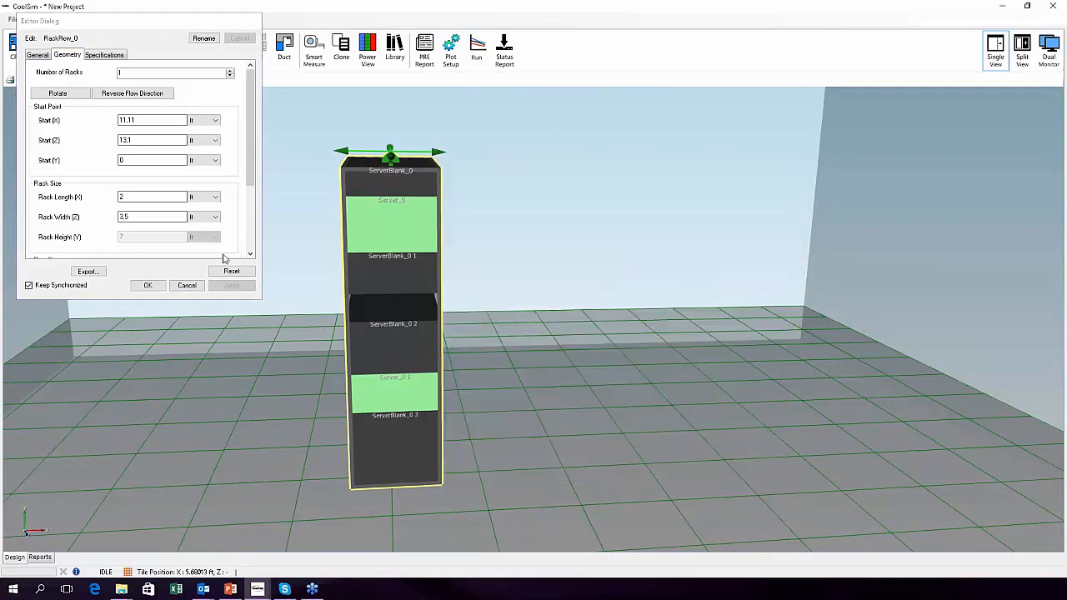
{"action": "left_click", "coordinate": [148, 286]}
- Switch to the top view and move the single rack about two tiles towards the left wall and one tile towards the back
{"action": "left_click_drag", "start_coordinate": [549, 306], "coordinate": [520, 329]}
{"action": "scroll", "coordinate": [520, 328], "scroll_direction": "down", "scroll_amount": 2}
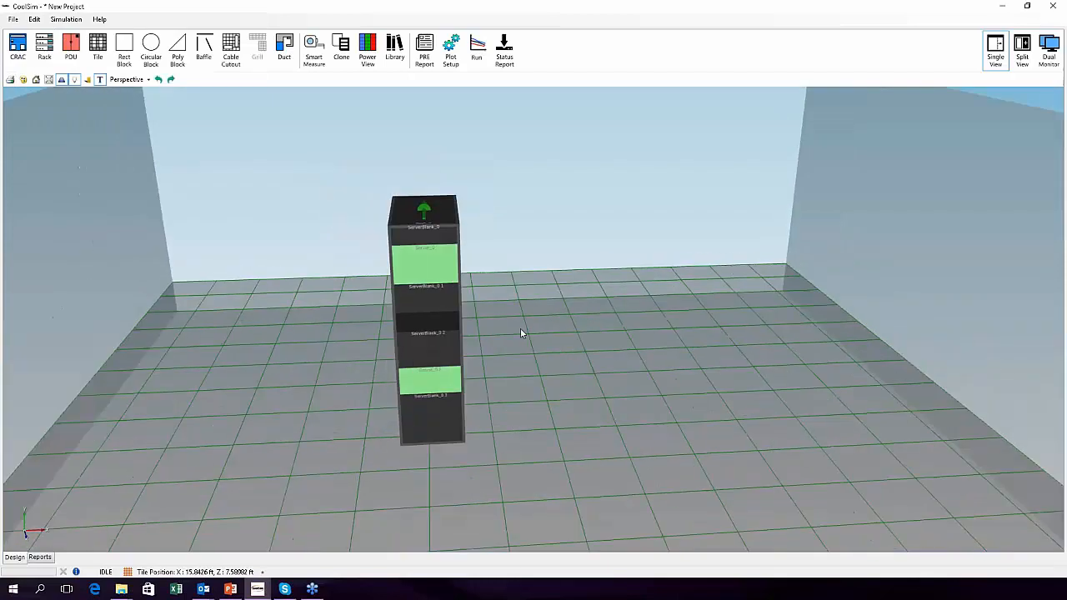
{"action": "scroll", "coordinate": [520, 328], "scroll_direction": "down", "scroll_amount": 3}
{"action": "left_click_drag", "start_coordinate": [458, 237], "coordinate": [459, 281]}
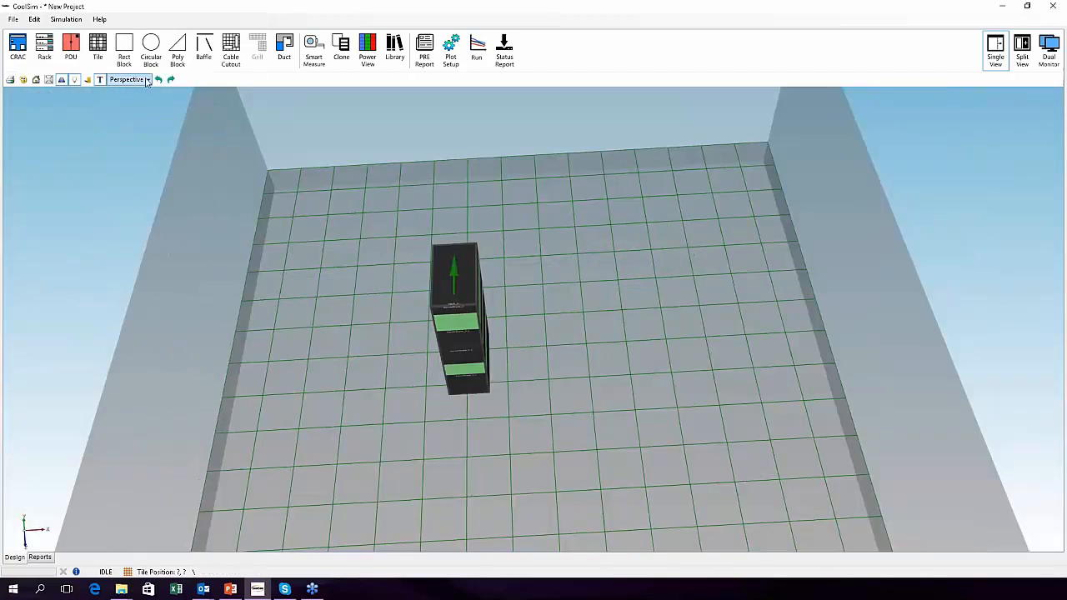
{"action": "left_click", "coordinate": [137, 80]}
{"action": "left_click", "coordinate": [131, 100]}
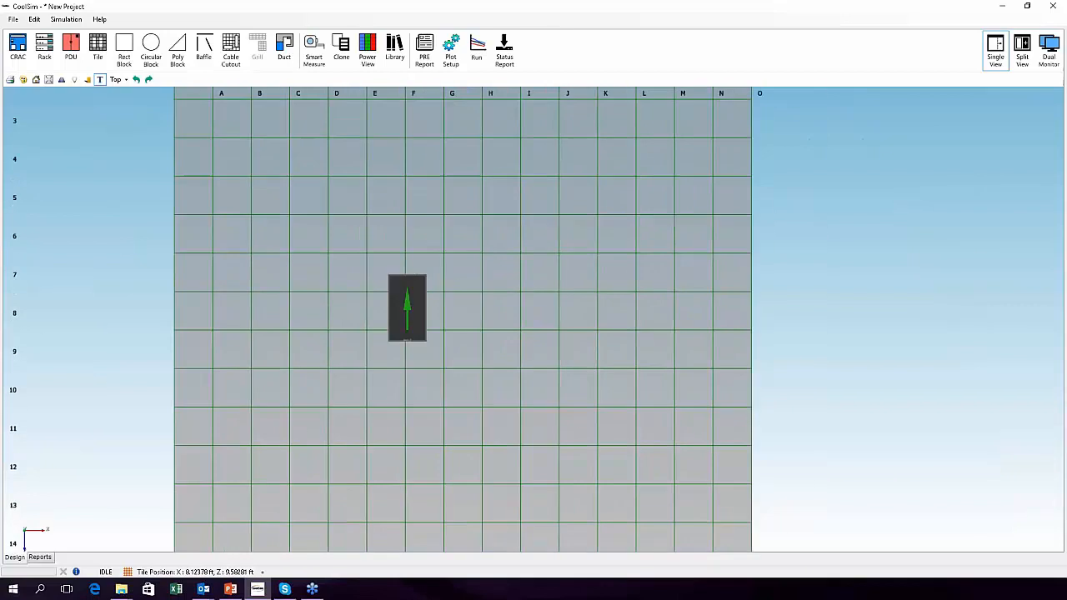
{"action": "left_click_drag", "start_coordinate": [367, 297], "coordinate": [291, 246]}
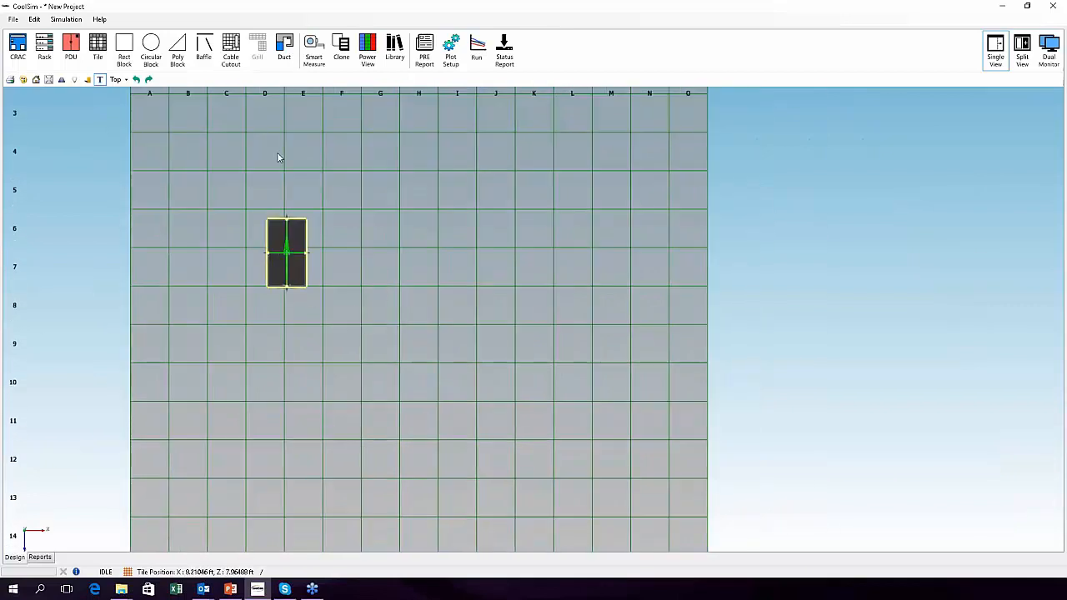
- Clone the rack into 4 copies spaced 2 ft apart along X
{"action": "left_click", "coordinate": [349, 58]}
{"action": "mouse_move", "coordinate": [531, 209]}
{"action": "left_mouse_down"}
{"action": "mouse_move", "coordinate": [593, 121]}
{"action": "mouse_move", "coordinate": [600, 151]}
{"action": "left_mouse_up"}
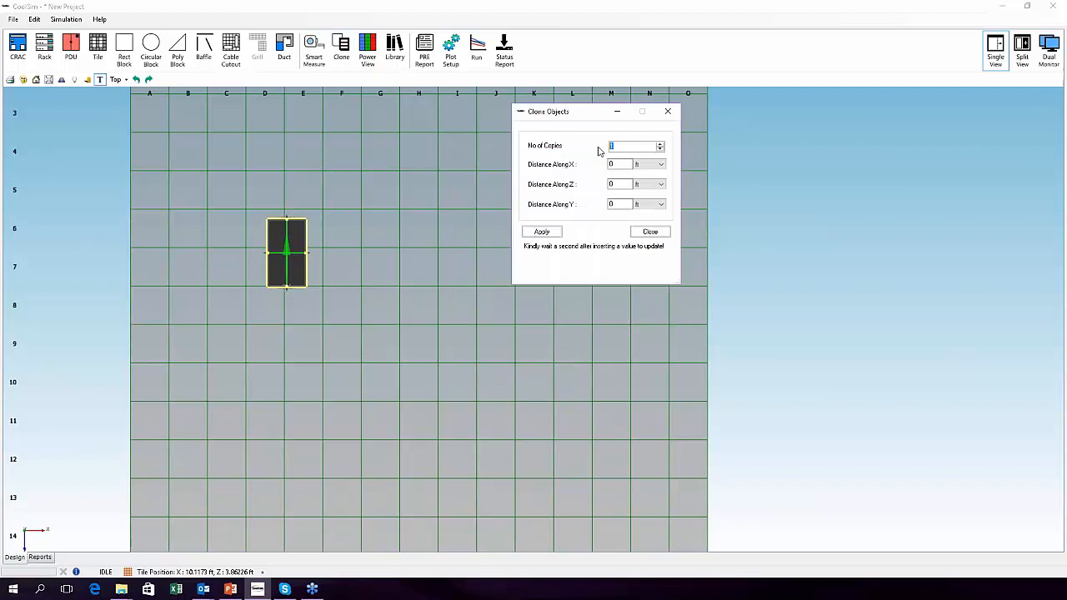
{"action": "type", "text": "4"}
{"action": "key", "text": "Tab"}
{"action": "type", "text": "2"}
{"action": "left_click", "coordinate": [543, 233]}
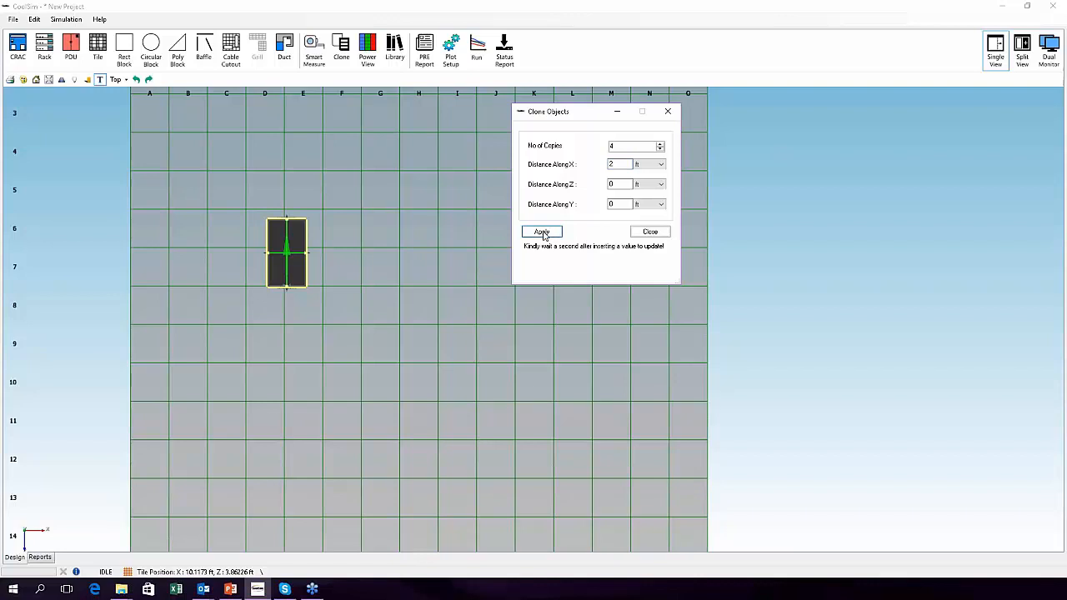
{"action": "left_click", "coordinate": [653, 233]}
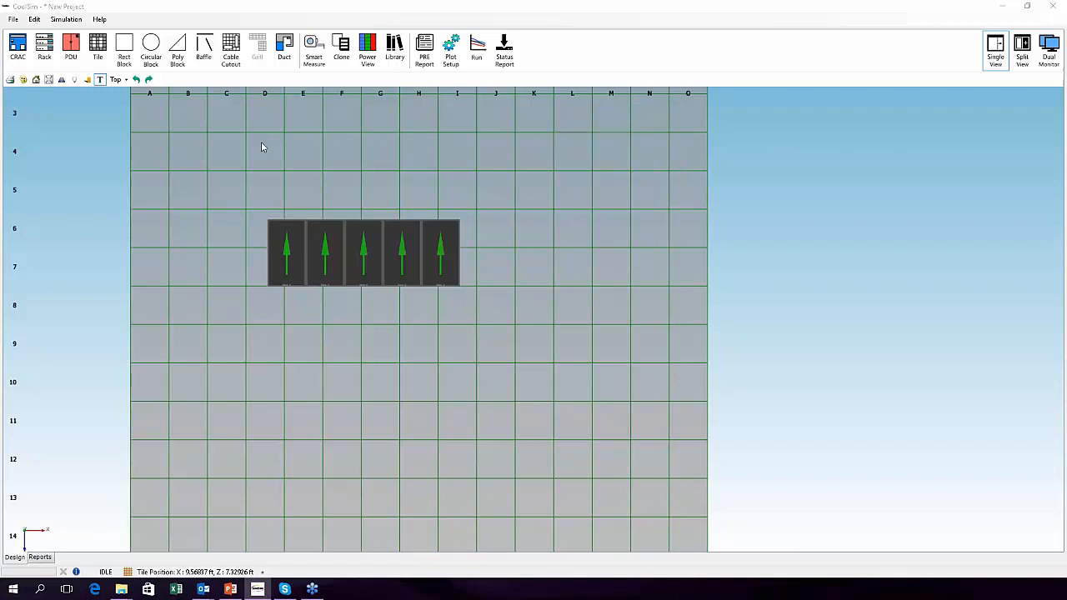
- Return to the perspective view and examine the server layout on the fronts of the cloned racks
{"action": "left_click", "coordinate": [121, 79]}
{"action": "left_click", "coordinate": [129, 87]}
{"action": "middle_click_drag", "start_coordinate": [441, 429], "coordinate": [562, 259]}
{"action": "scroll", "coordinate": [639, 305], "scroll_direction": "up", "scroll_amount": 4}
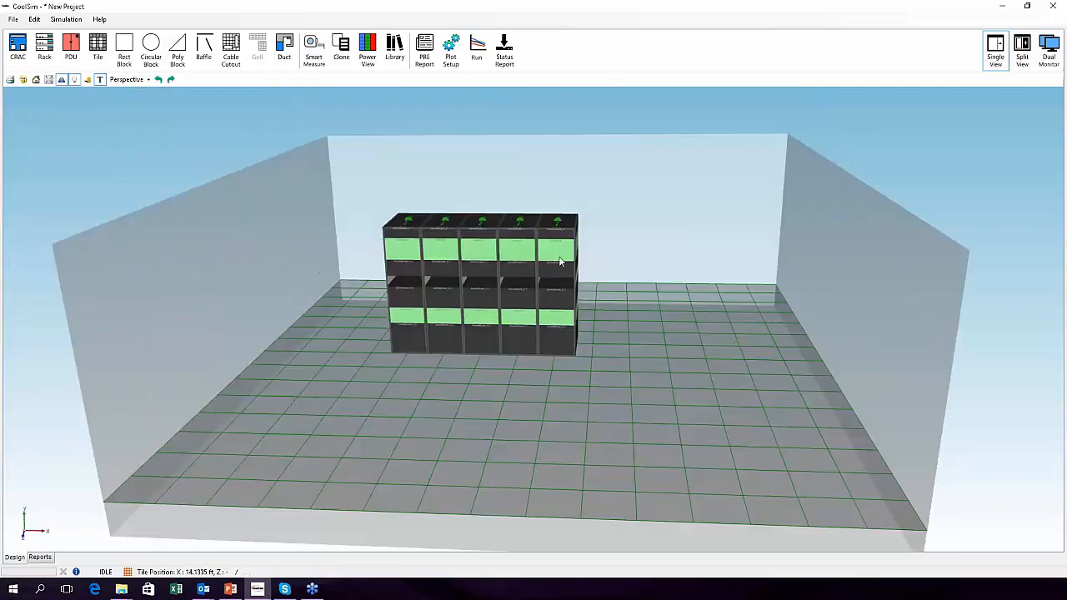
{"action": "scroll", "coordinate": [562, 260], "scroll_direction": "up", "scroll_amount": 4}
{"action": "middle_click_drag", "start_coordinate": [451, 275], "coordinate": [556, 287]}
{"action": "scroll", "coordinate": [556, 288], "scroll_direction": "down", "scroll_amount": 5}
{"action": "middle_click_drag", "start_coordinate": [494, 298], "coordinate": [487, 341]}
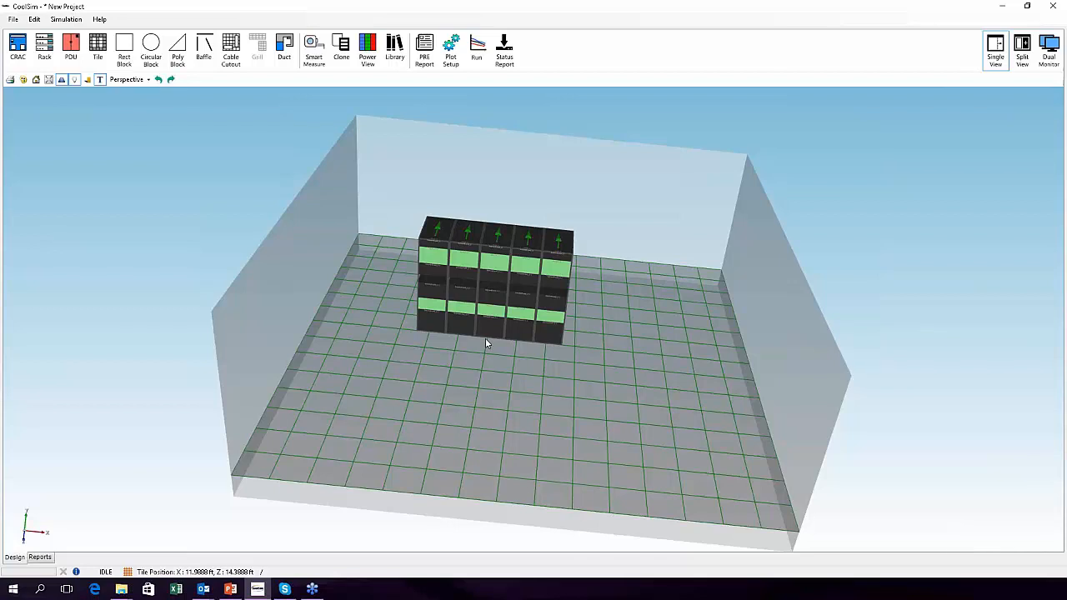
- Move the end rack out of the cloned row so that it stands alone in front of the row's left end
{"action": "left_click_drag", "start_coordinate": [546, 267], "coordinate": [434, 308]}
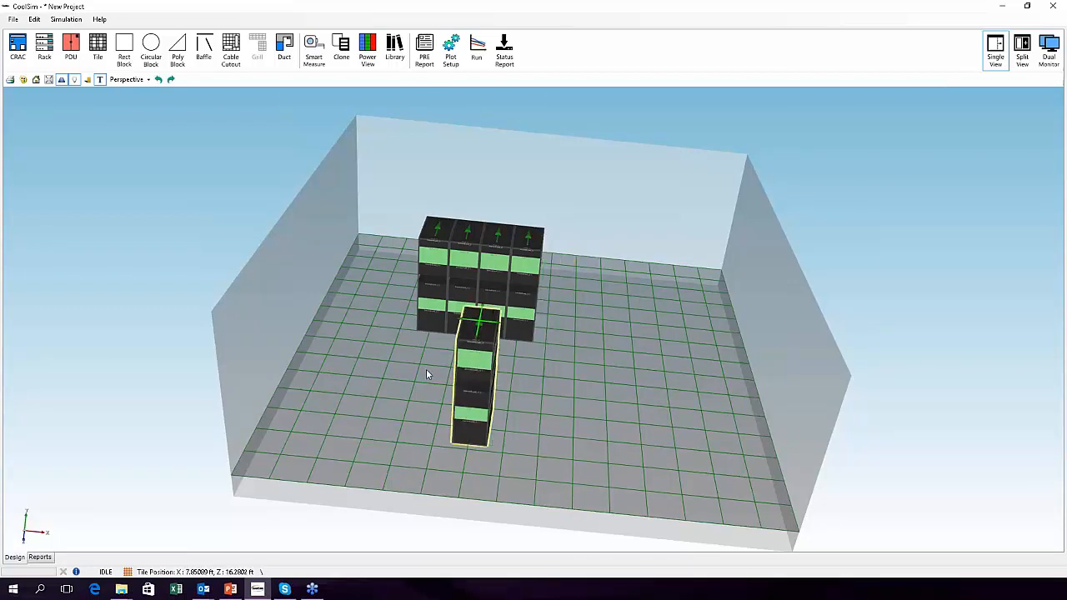
{"action": "scroll", "coordinate": [526, 328], "scroll_direction": "down", "scroll_amount": 3}
{"action": "middle_click_drag", "start_coordinate": [545, 393], "coordinate": [565, 293]}
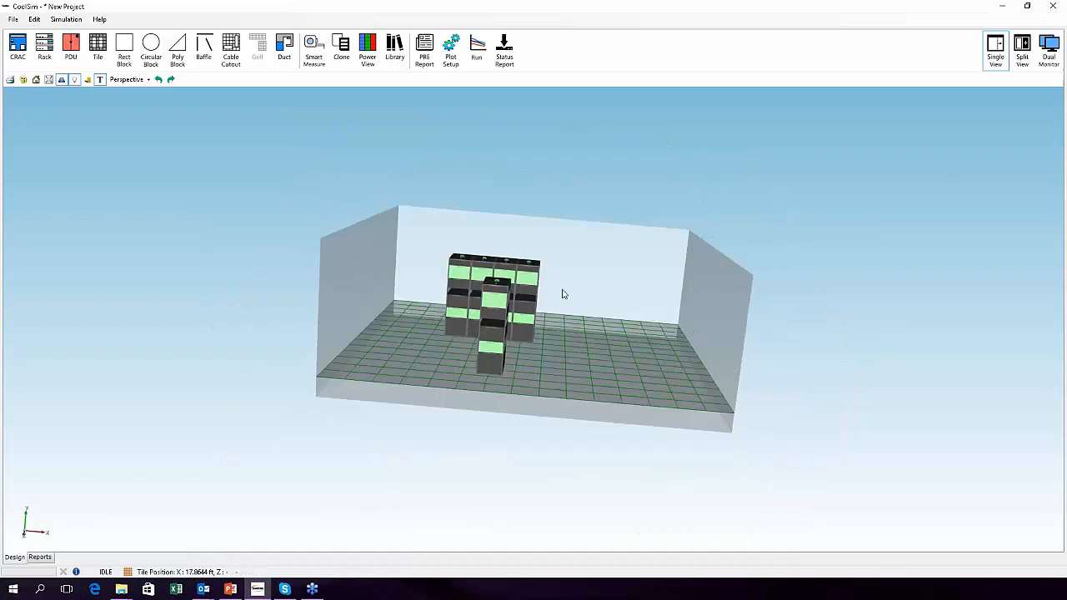
{"action": "scroll", "coordinate": [562, 293], "scroll_direction": "up", "scroll_amount": 2}
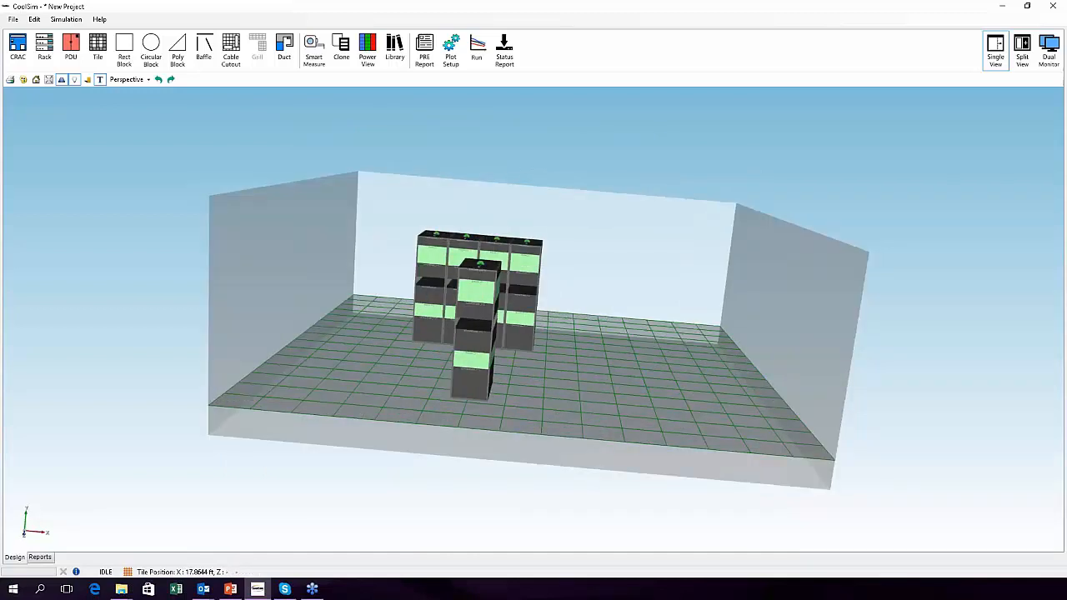
{"action": "scroll", "coordinate": [540, 330], "scroll_direction": "down", "scroll_amount": 2}
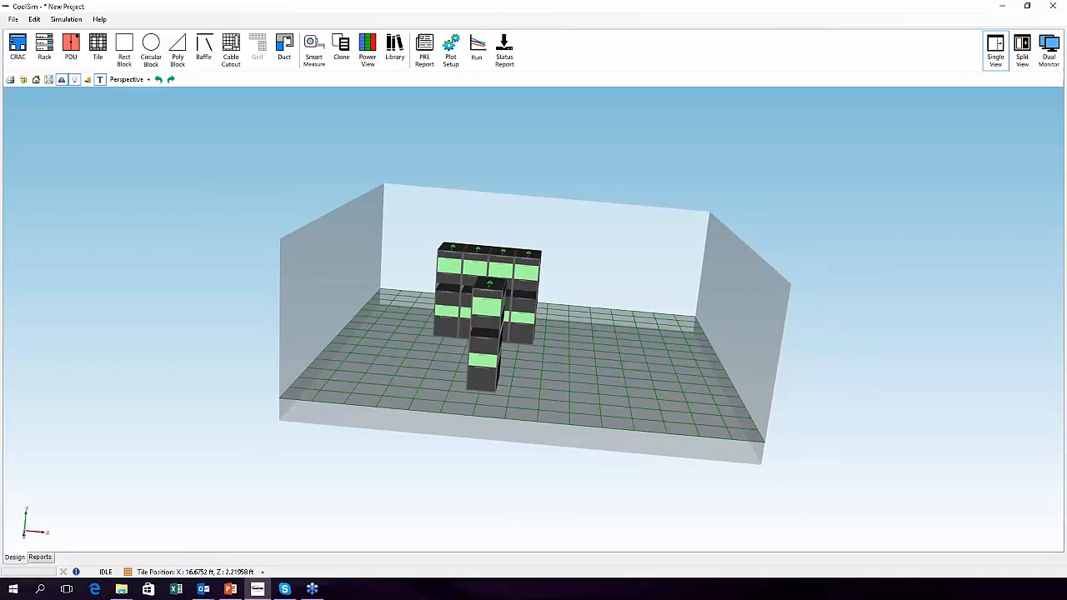
{"action": "middle_click_drag", "start_coordinate": [553, 313], "coordinate": [541, 375]}
{"action": "scroll", "coordinate": [546, 327], "scroll_direction": "down", "scroll_amount": 2}
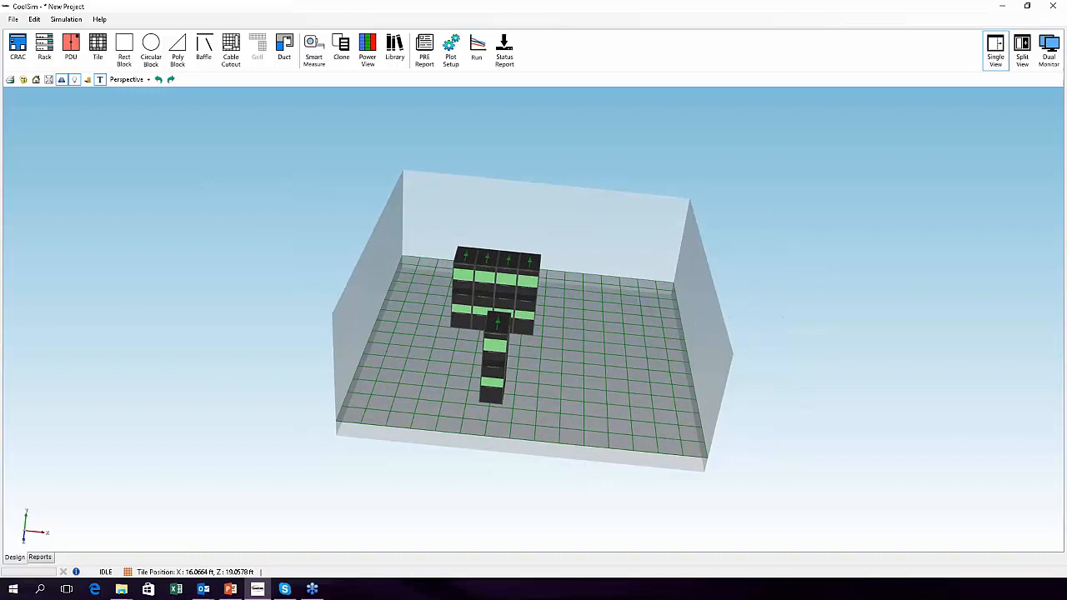
{"action": "left_click_drag", "start_coordinate": [498, 321], "coordinate": [432, 313]}
{"action": "scroll", "coordinate": [498, 337], "scroll_direction": "up", "scroll_amount": 2}
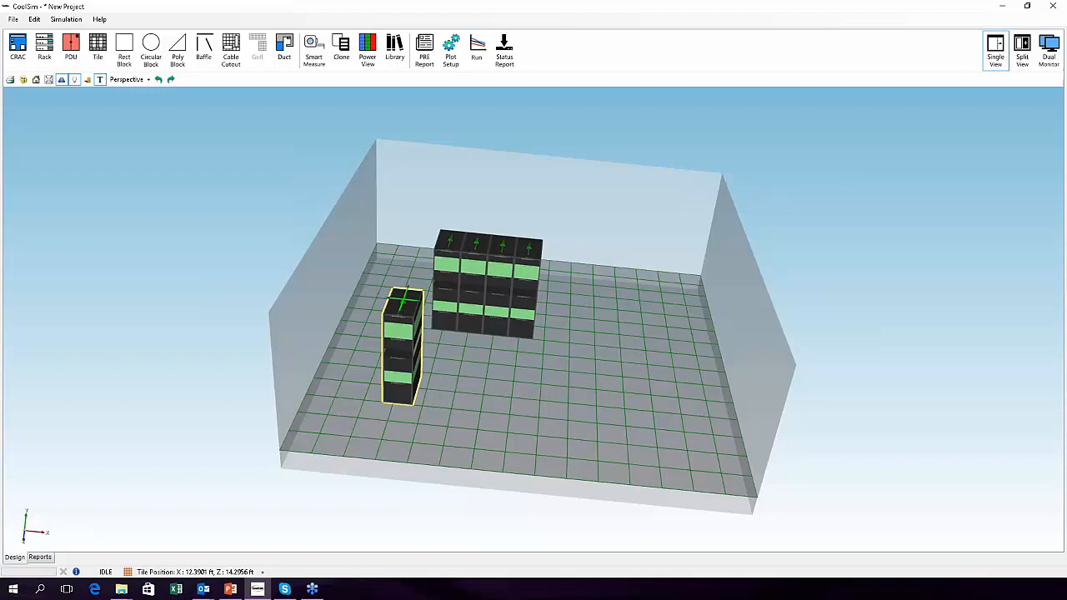
{"action": "left_click_drag", "start_coordinate": [388, 259], "coordinate": [340, 260]}
{"action": "scroll", "coordinate": [603, 317], "scroll_direction": "up", "scroll_amount": 2}
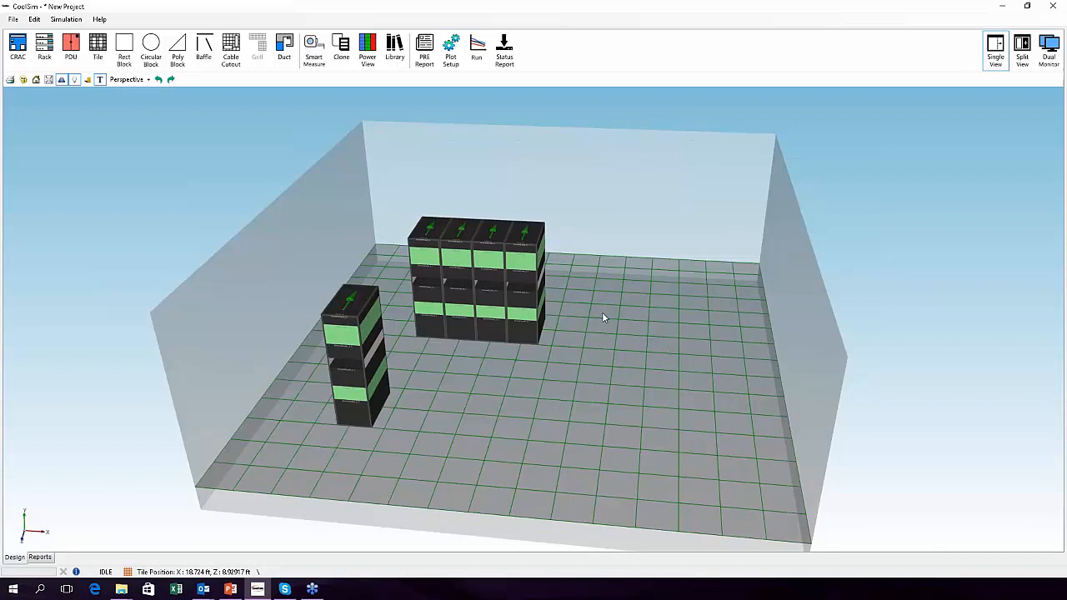
- Open the Active Chimney Example.csp package from the Rack Examples folder without saving the current project
{"action": "left_click_drag", "start_coordinate": [575, 294], "coordinate": [575, 317]}
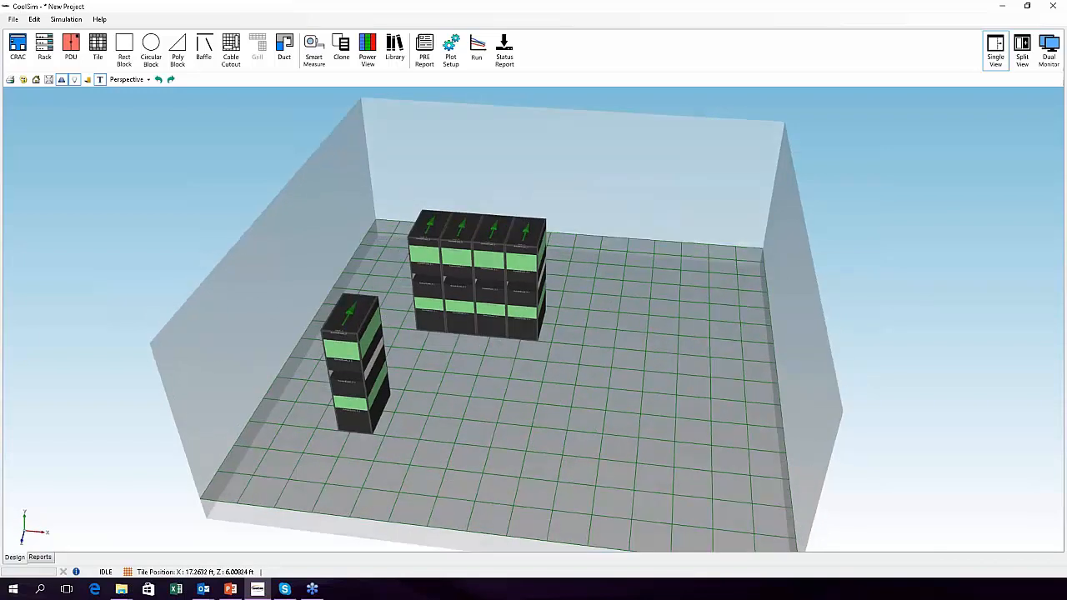
{"action": "scroll", "coordinate": [575, 317], "scroll_direction": "down", "scroll_amount": 2}
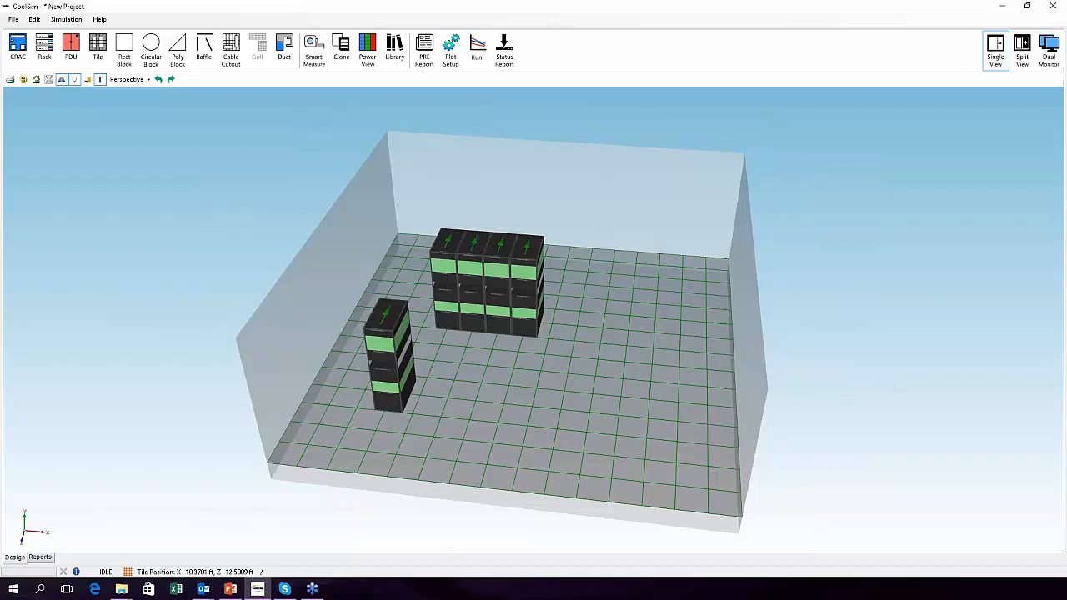
{"action": "left_click", "coordinate": [13, 19]}
{"action": "mouse_move", "coordinate": [31, 44]}
{"action": "left_click", "coordinate": [125, 43]}
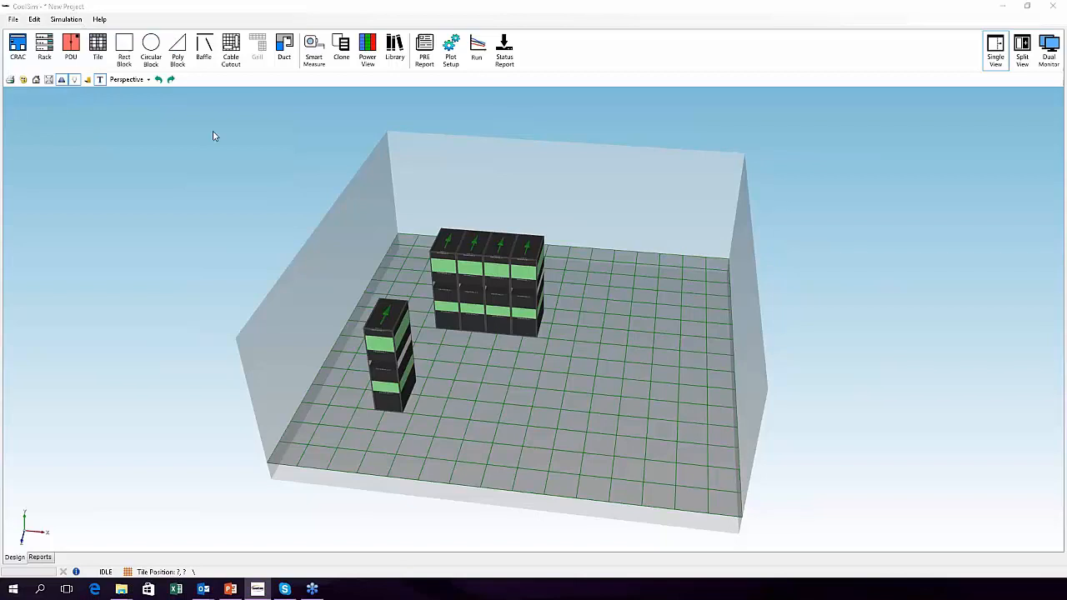
{"action": "left_click", "coordinate": [287, 90]}
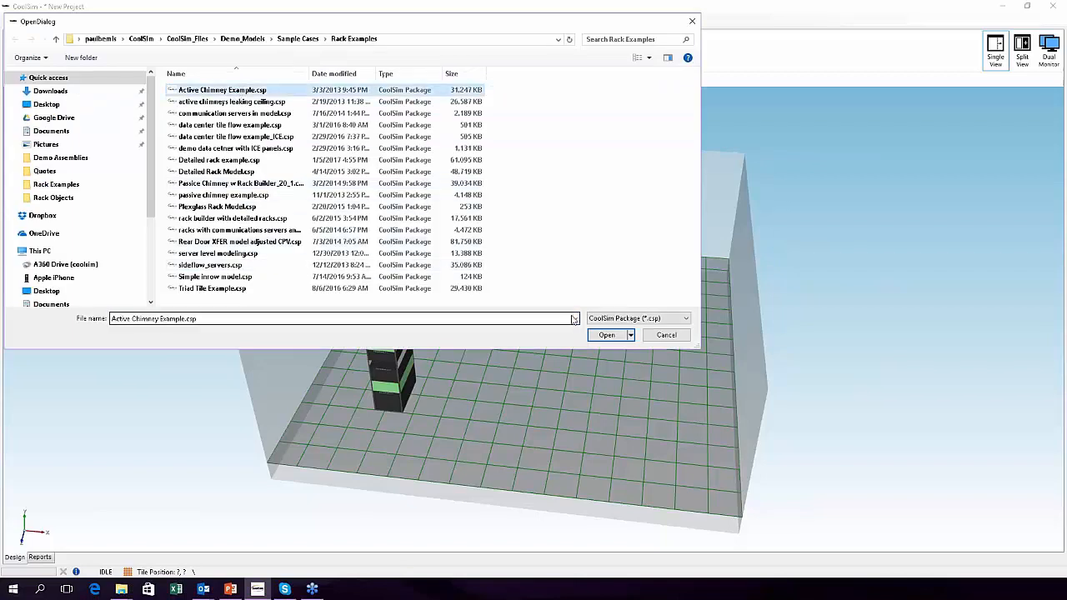
{"action": "left_click", "coordinate": [616, 336]}
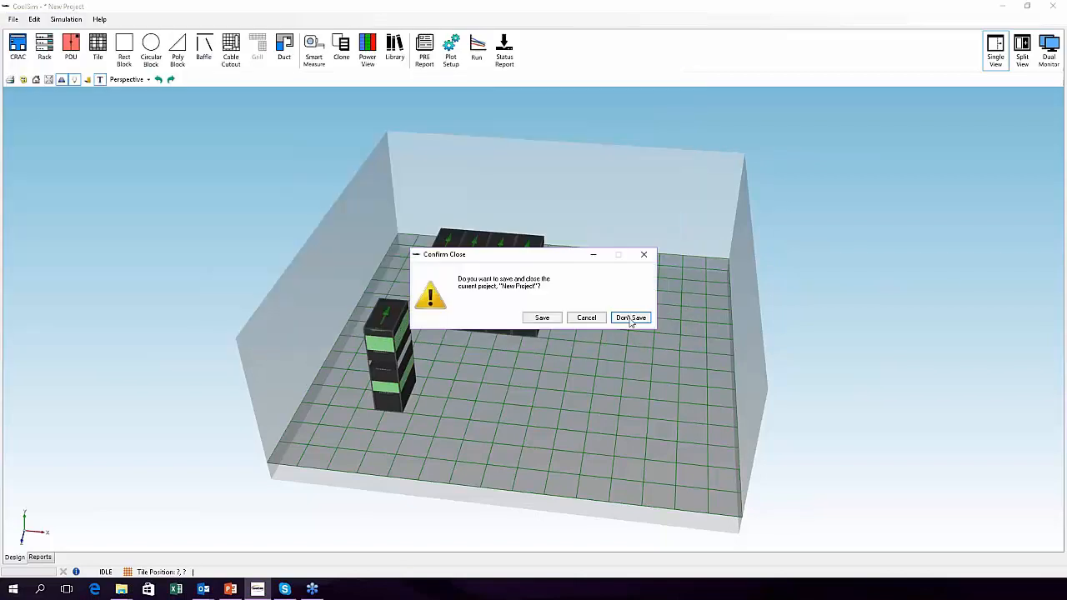
{"action": "left_click", "coordinate": [630, 317]}
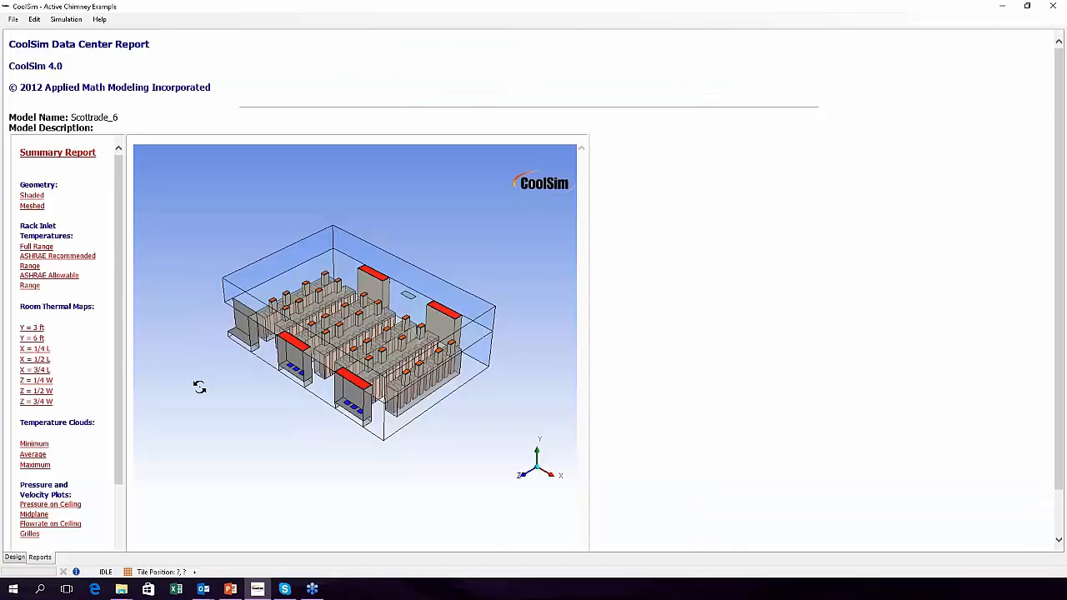
- Switch from the report to the design model and examine the vertical chimneys on top of the enclosed rack rows
{"action": "left_click", "coordinate": [15, 556]}
{"action": "middle_click_drag", "start_coordinate": [404, 434], "coordinate": [250, 381]}
{"action": "scroll", "coordinate": [492, 367], "scroll_direction": "up", "scroll_amount": 3}
{"action": "middle_click_drag", "start_coordinate": [484, 366], "coordinate": [409, 291]}
{"action": "scroll", "coordinate": [422, 370], "scroll_direction": "up", "scroll_amount": 4}
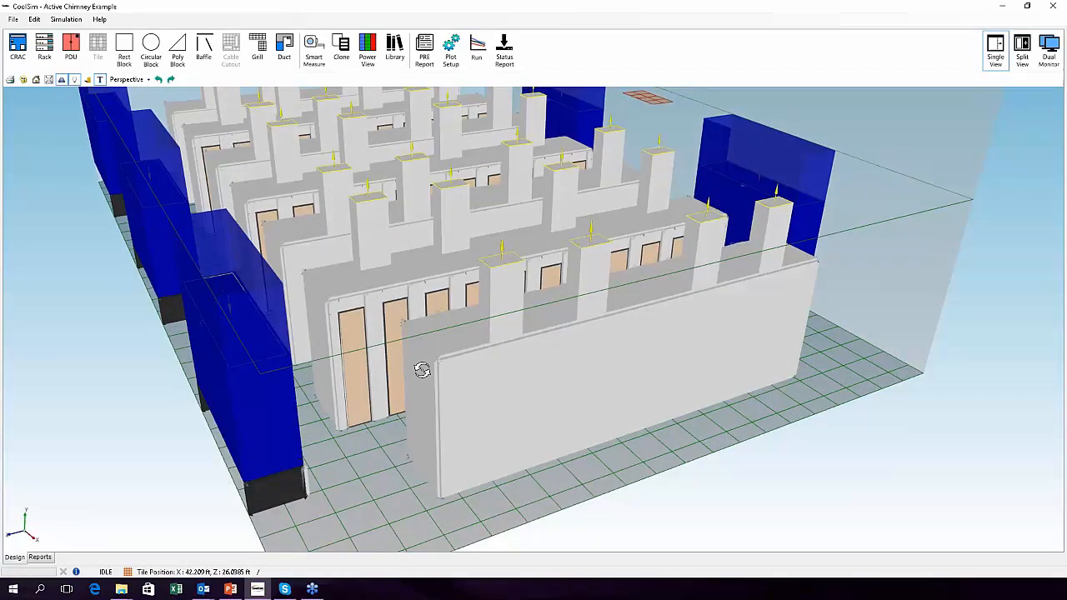
{"action": "middle_click_drag", "start_coordinate": [422, 370], "coordinate": [422, 376]}
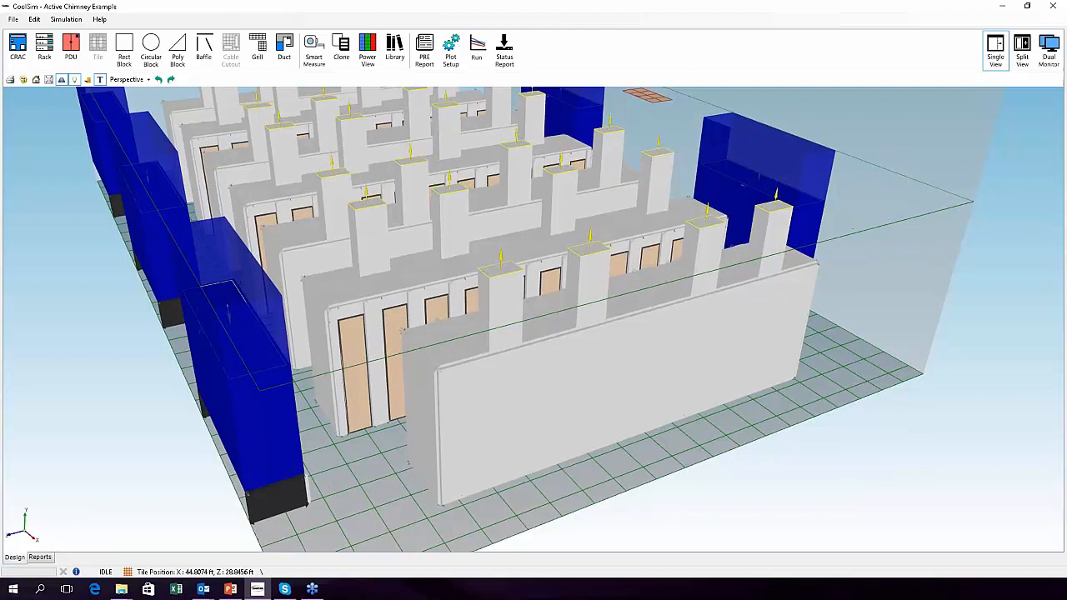
{"action": "left_click", "coordinate": [511, 296]}
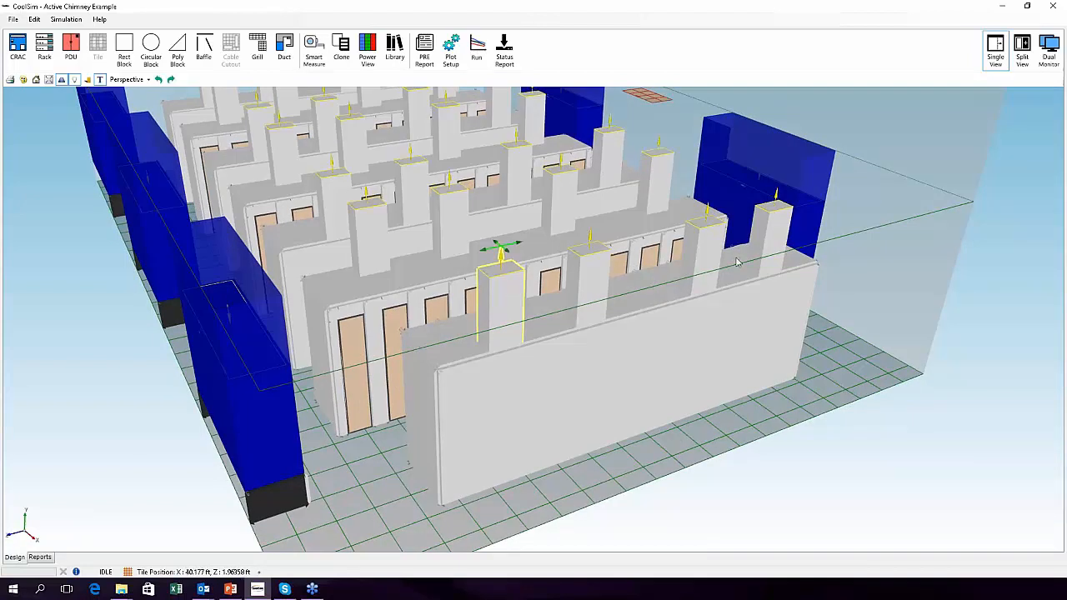
{"action": "middle_click_drag", "start_coordinate": [545, 422], "coordinate": [409, 419]}
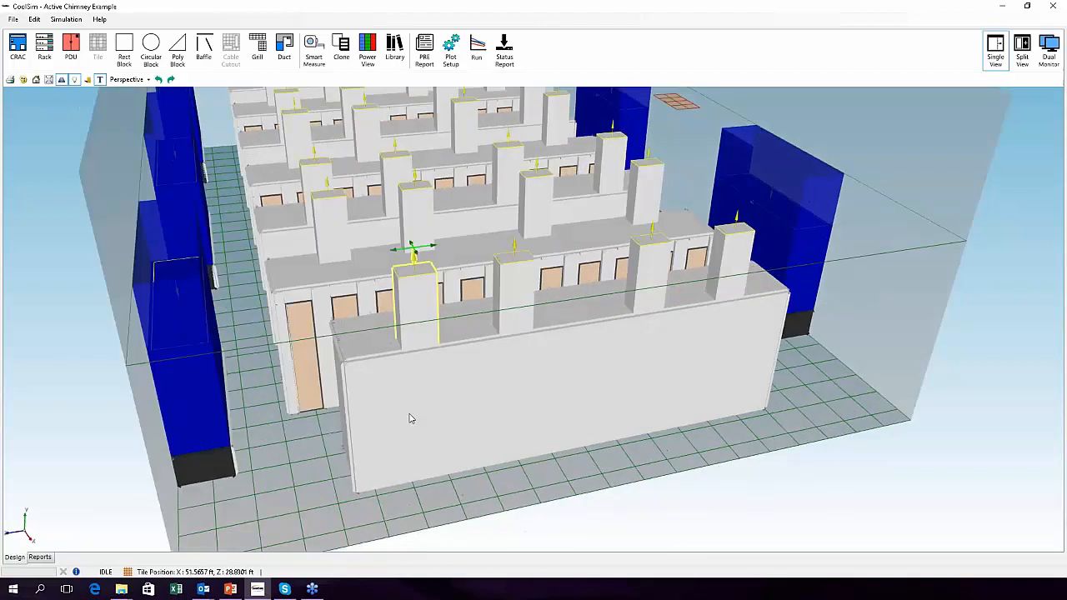
{"action": "scroll", "coordinate": [333, 416], "scroll_direction": "up", "scroll_amount": 3}
{"action": "middle_click_drag", "start_coordinate": [274, 414], "coordinate": [505, 295]}
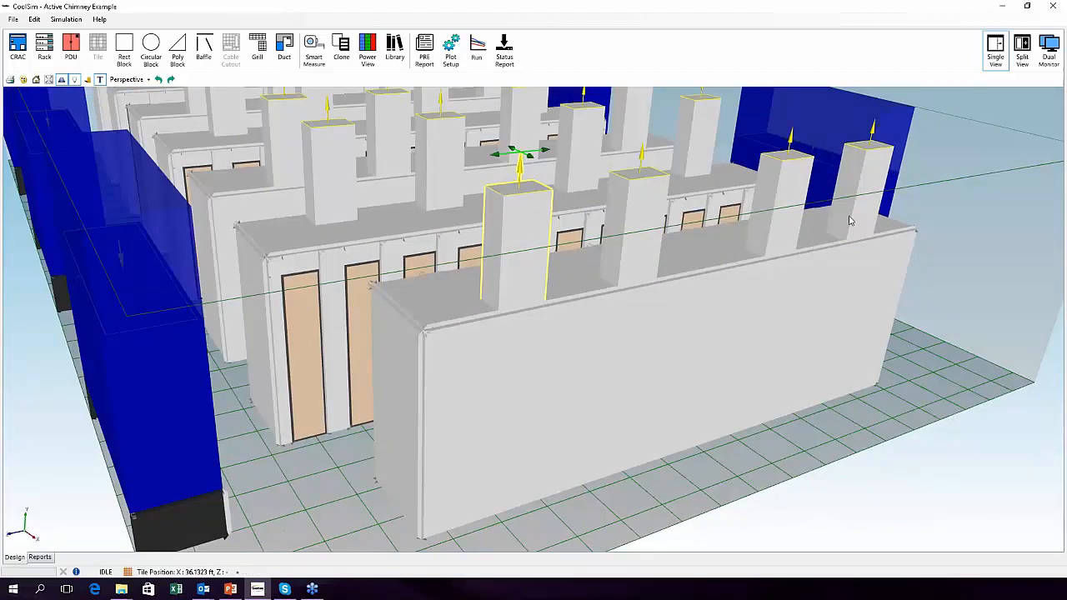
{"action": "scroll", "coordinate": [591, 352], "scroll_direction": "down", "scroll_amount": 3}
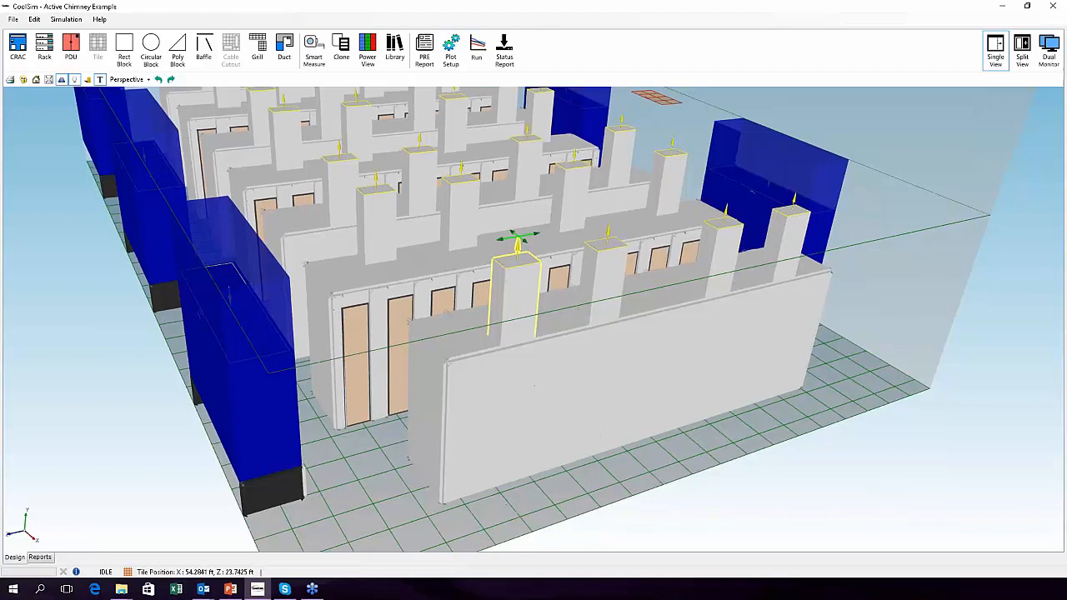
- Review the general and geometry properties of a rack row in the frontmost chimney enclosure, leaving them unchanged
{"action": "scroll", "coordinate": [575, 420], "scroll_direction": "up", "scroll_amount": 5}
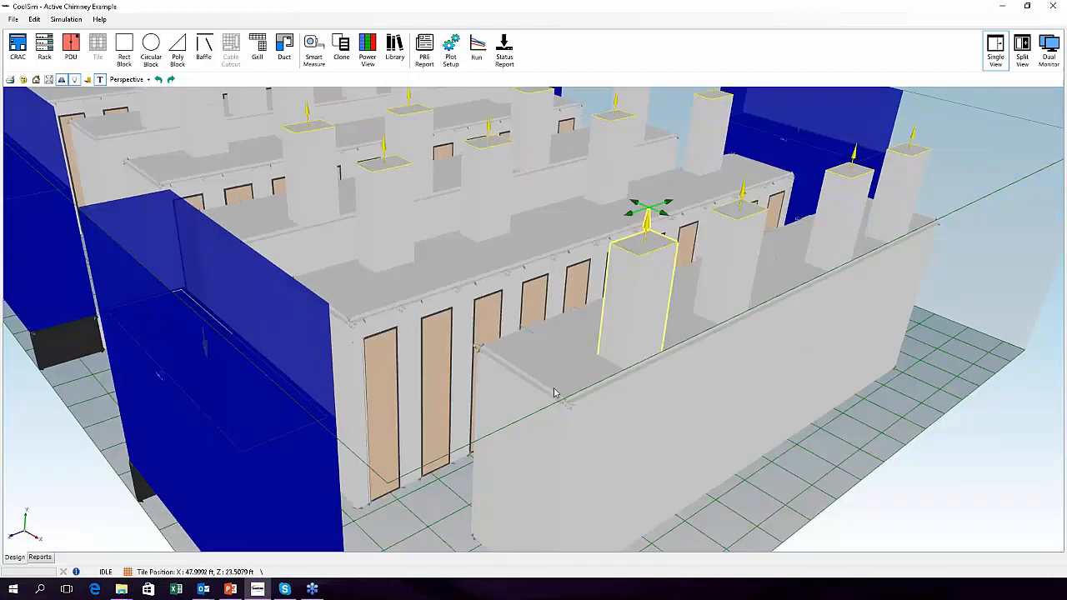
{"action": "right_click", "coordinate": [651, 407]}
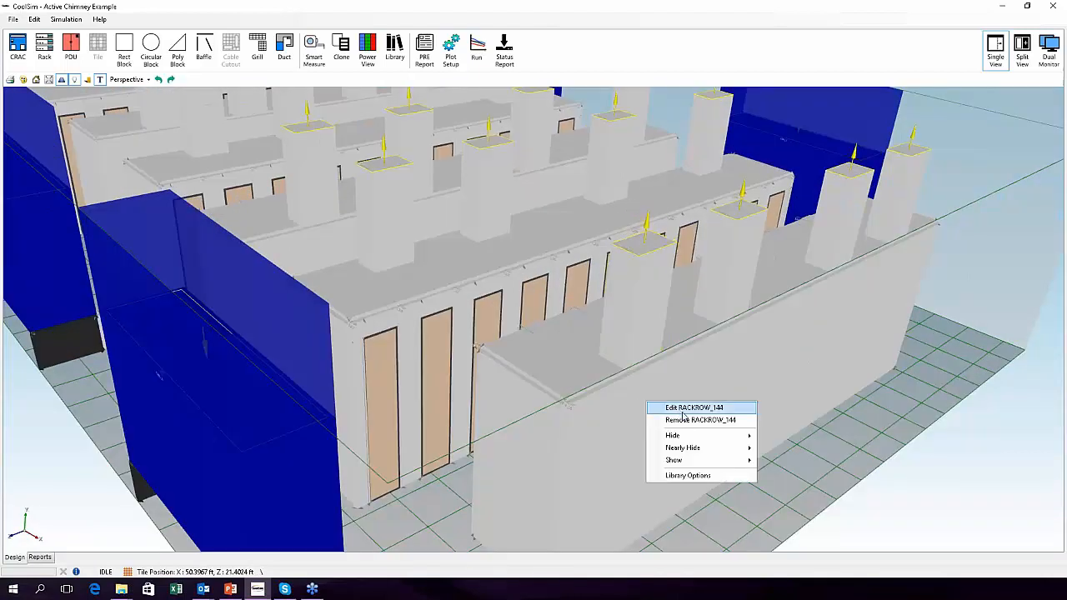
{"action": "left_click", "coordinate": [667, 407]}
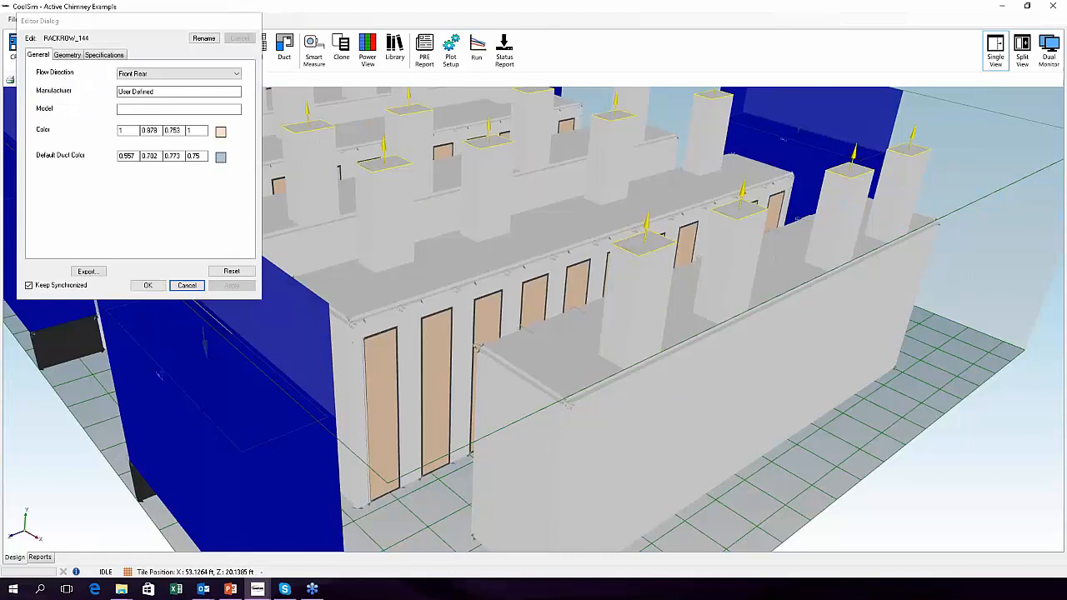
{"action": "left_click", "coordinate": [70, 57]}
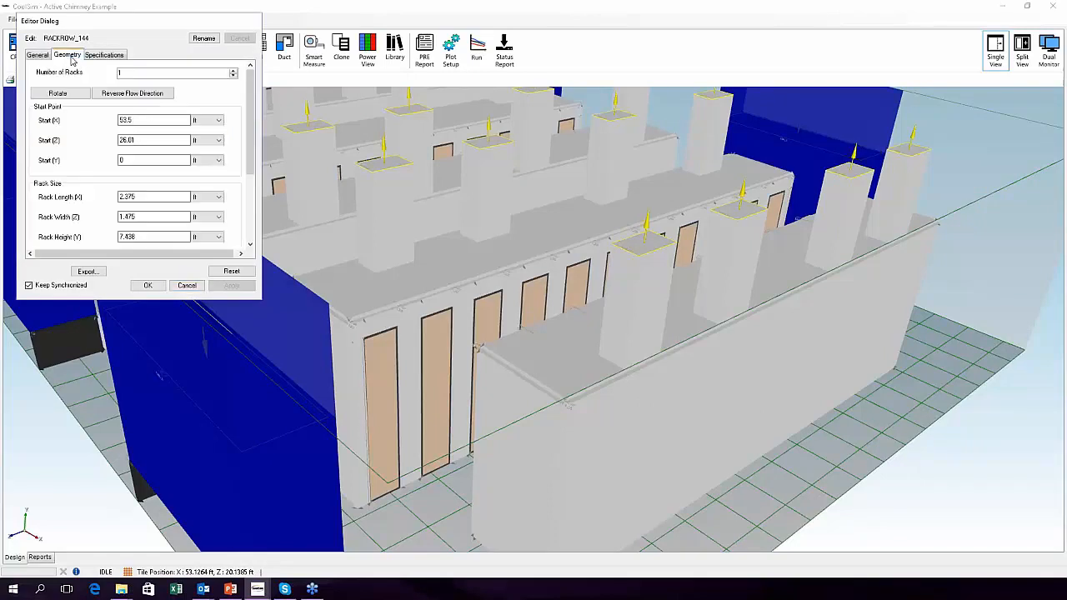
{"action": "left_click", "coordinate": [187, 285]}
- Slide the end rack of the second row out through its surrounding baffle into the aisle
{"action": "scroll", "coordinate": [524, 353], "scroll_direction": "down", "scroll_amount": 3}
{"action": "middle_click_drag", "start_coordinate": [515, 350], "coordinate": [485, 351]}
{"action": "scroll", "coordinate": [519, 388], "scroll_direction": "up", "scroll_amount": 3}
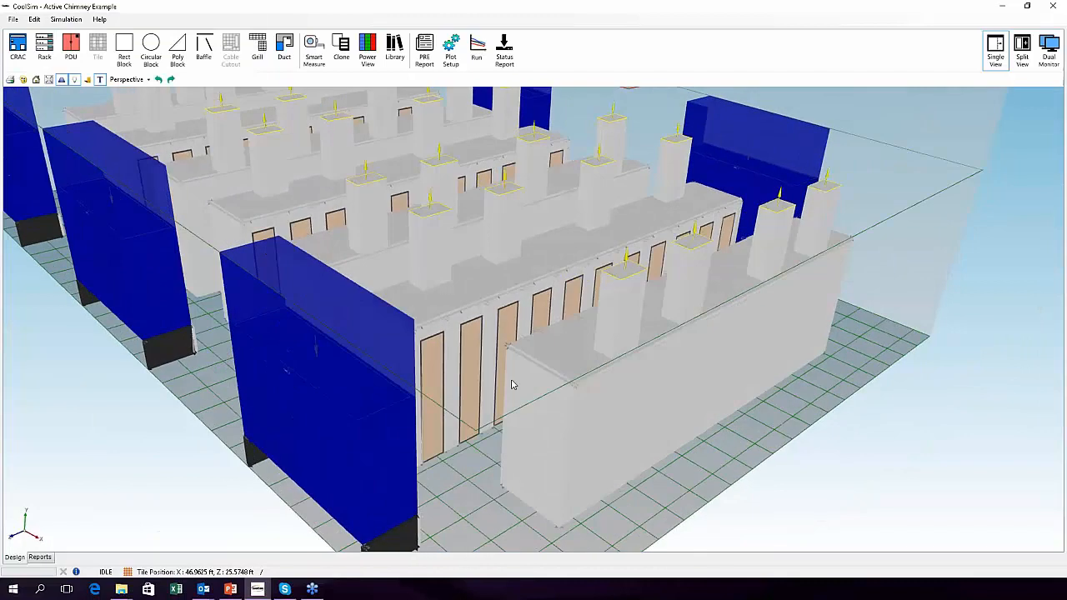
{"action": "scroll", "coordinate": [493, 302], "scroll_direction": "up", "scroll_amount": 5}
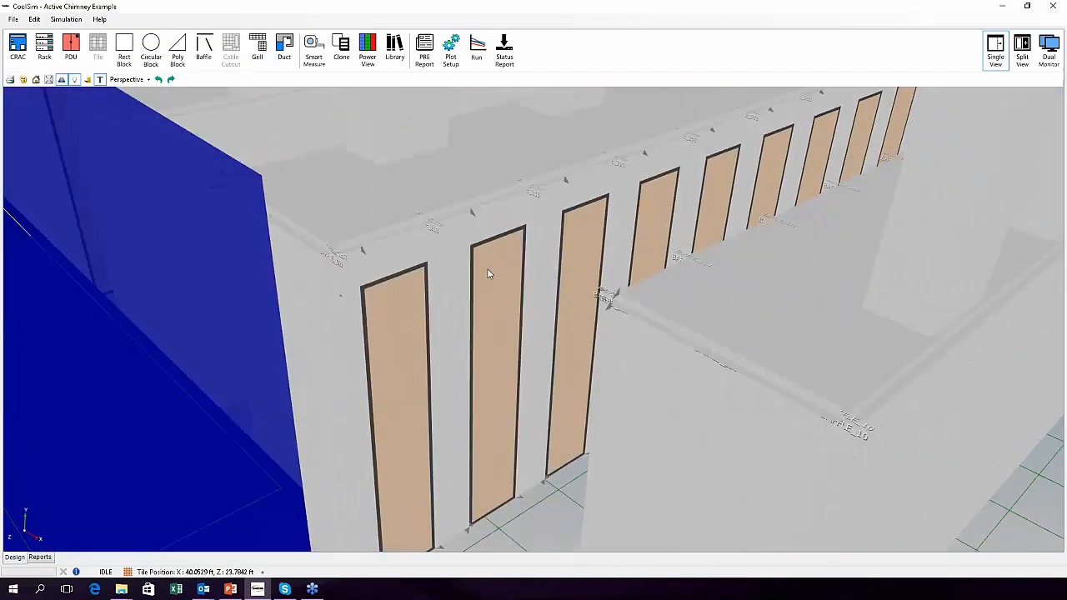
{"action": "scroll", "coordinate": [489, 273], "scroll_direction": "up", "scroll_amount": 2}
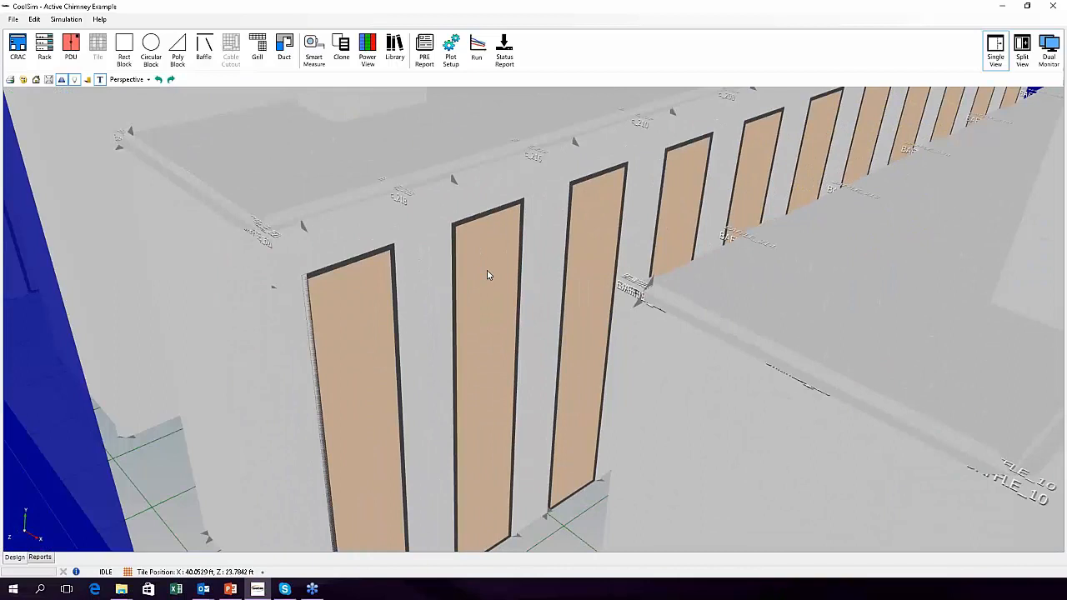
{"action": "left_click", "coordinate": [354, 286]}
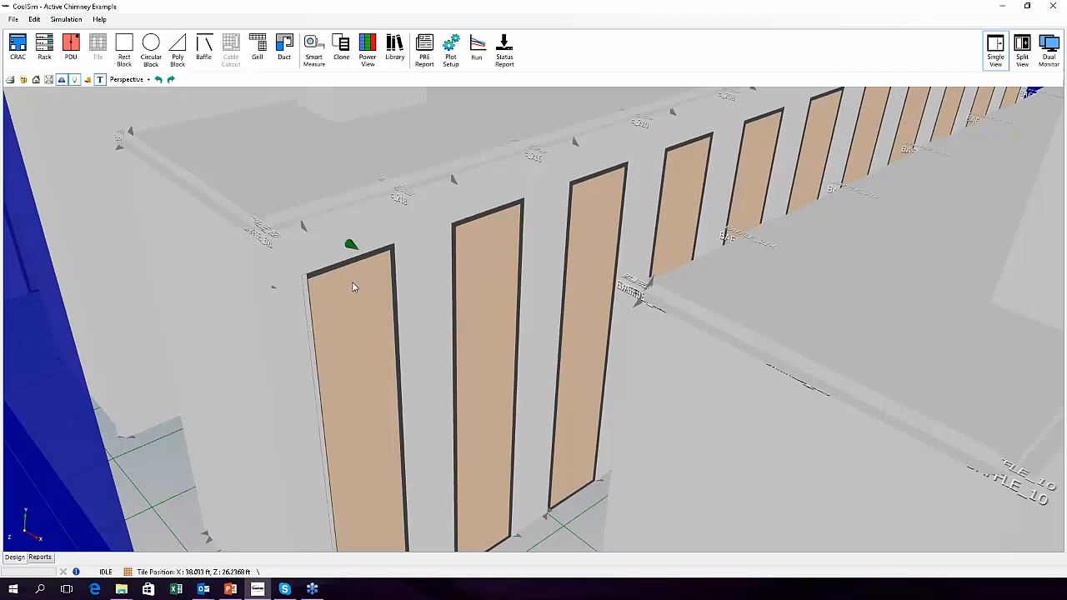
{"action": "middle_click_drag", "start_coordinate": [353, 250], "coordinate": [375, 269]}
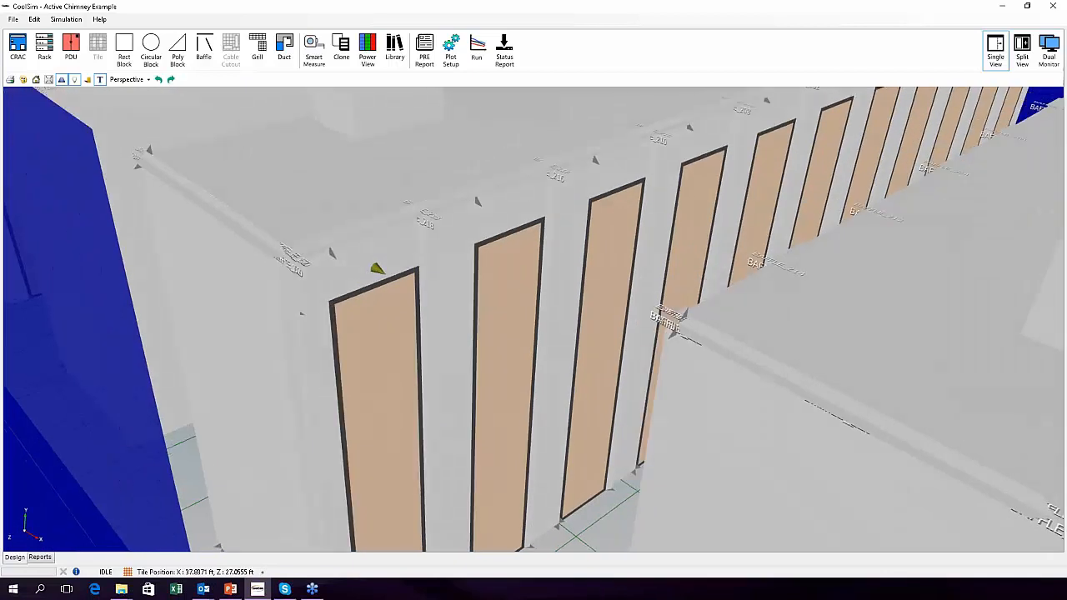
{"action": "left_click_drag", "start_coordinate": [380, 272], "coordinate": [667, 325]}
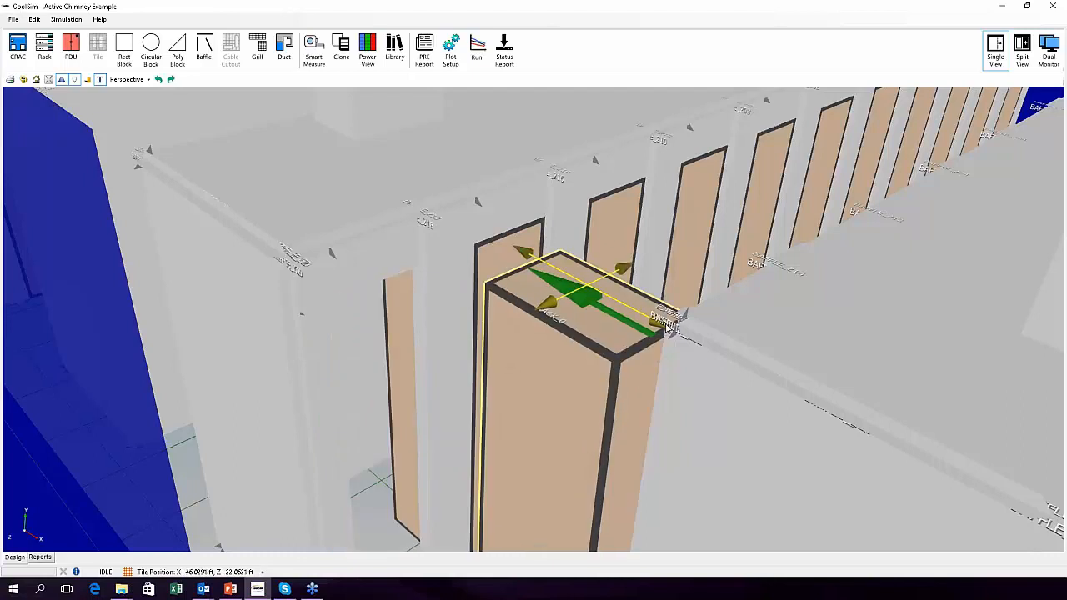
- Move the pulled-out end rack back into its opening between the baffles at the end of the row
{"action": "middle_click_drag", "start_coordinate": [516, 379], "coordinate": [342, 260]}
{"action": "scroll", "coordinate": [398, 331], "scroll_direction": "down", "scroll_amount": 1}
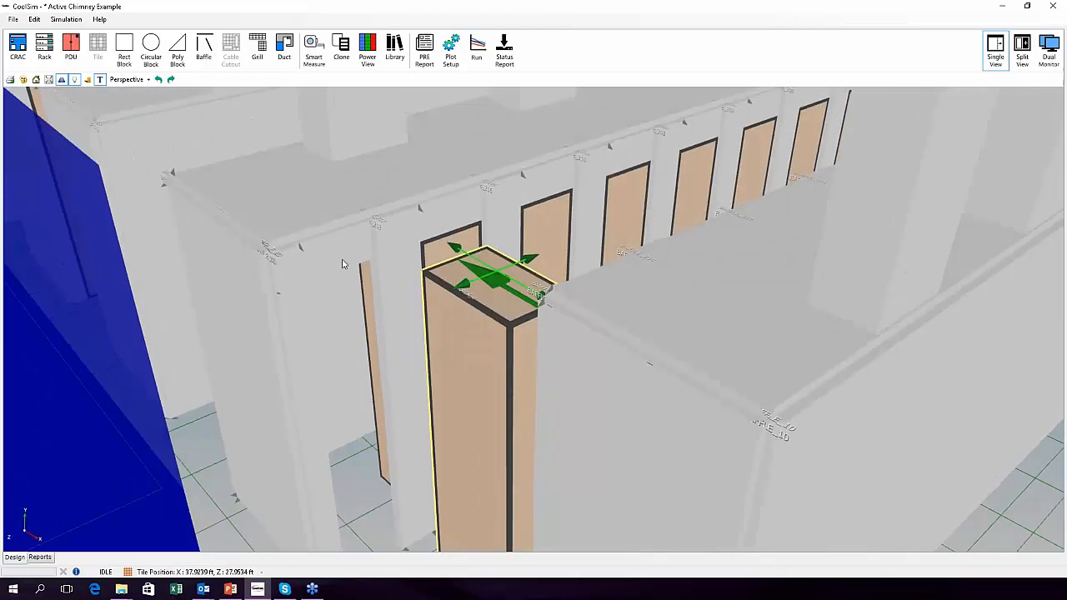
{"action": "left_click_drag", "start_coordinate": [495, 282], "coordinate": [355, 245]}
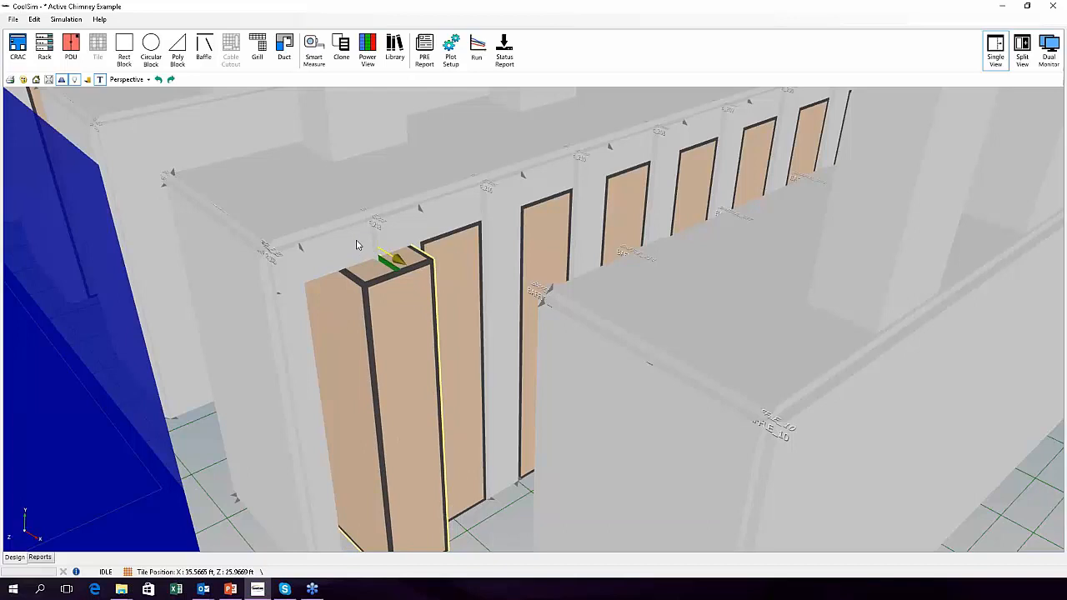
{"action": "left_click_drag", "start_coordinate": [356, 244], "coordinate": [299, 250]}
- Review the geometry and air flow settings of the narrow baffle beside the end rack, leaving them unchanged
{"action": "left_click", "coordinate": [289, 321]}
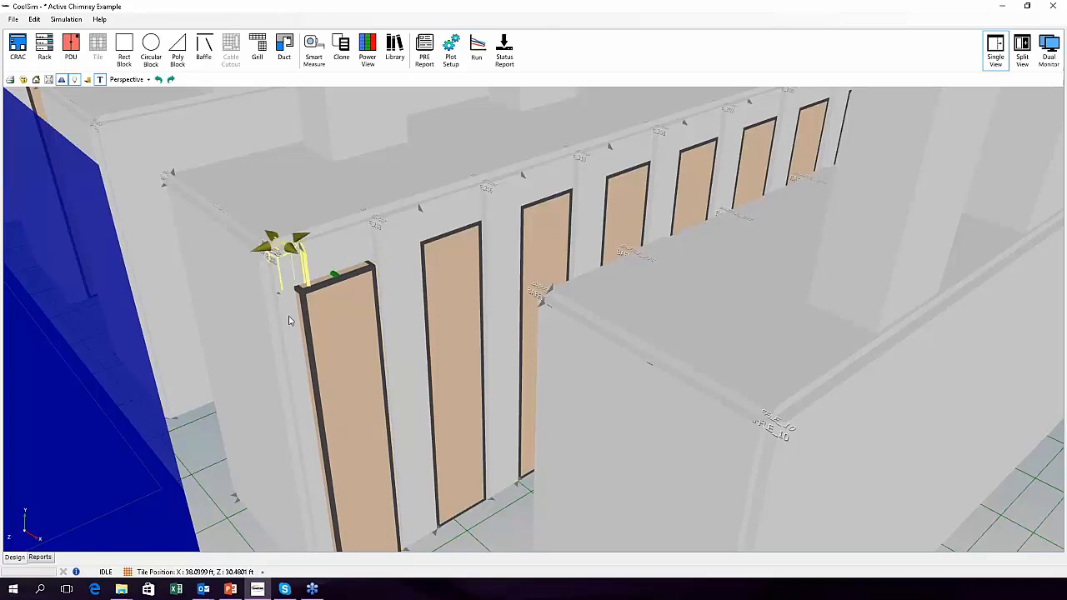
{"action": "right_click", "coordinate": [289, 321]}
{"action": "left_click", "coordinate": [311, 328]}
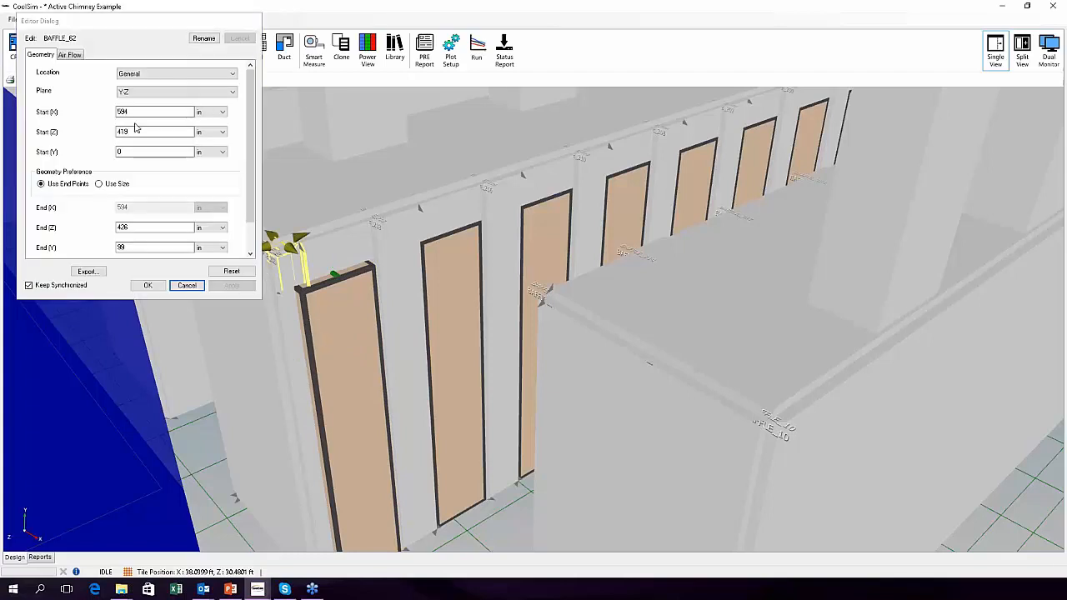
{"action": "left_click", "coordinate": [69, 55]}
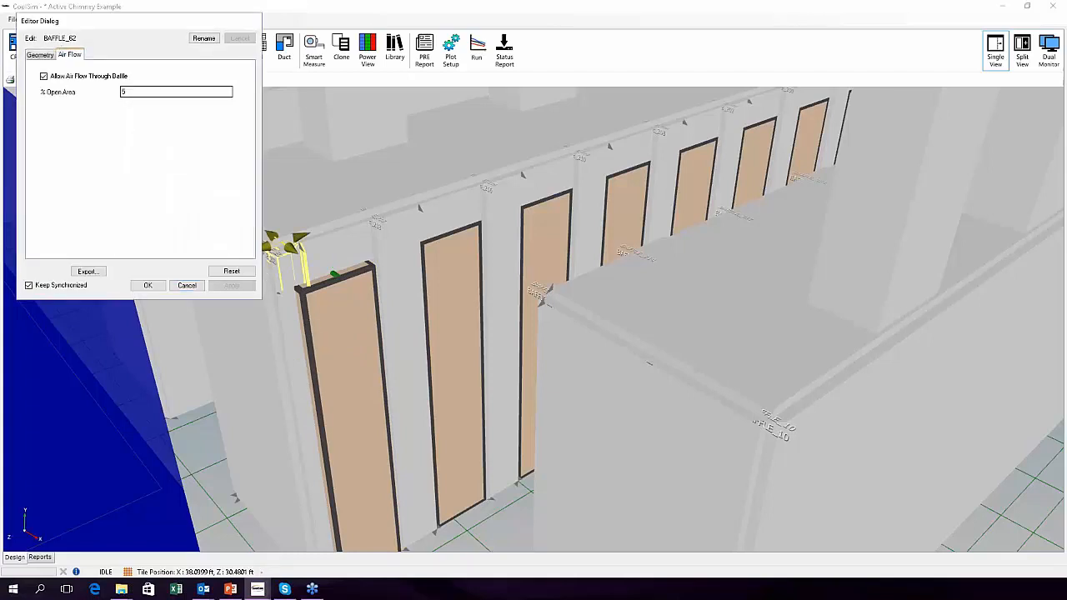
{"action": "left_click", "coordinate": [199, 288]}
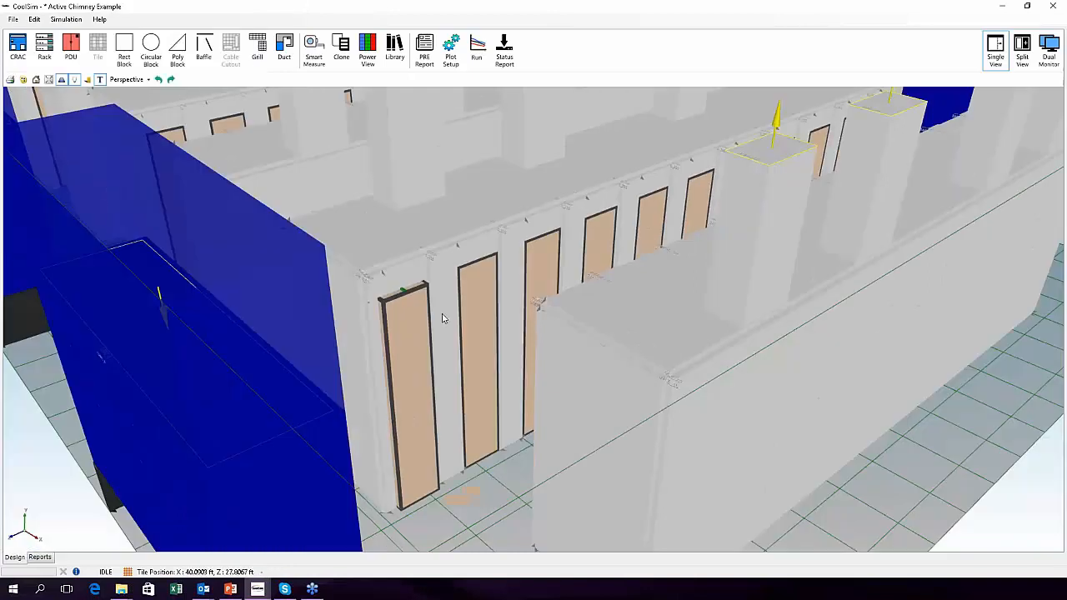
- Enable individual rack specification for the end rack of the second row and open its rack builder
{"action": "left_click", "coordinate": [419, 339]}
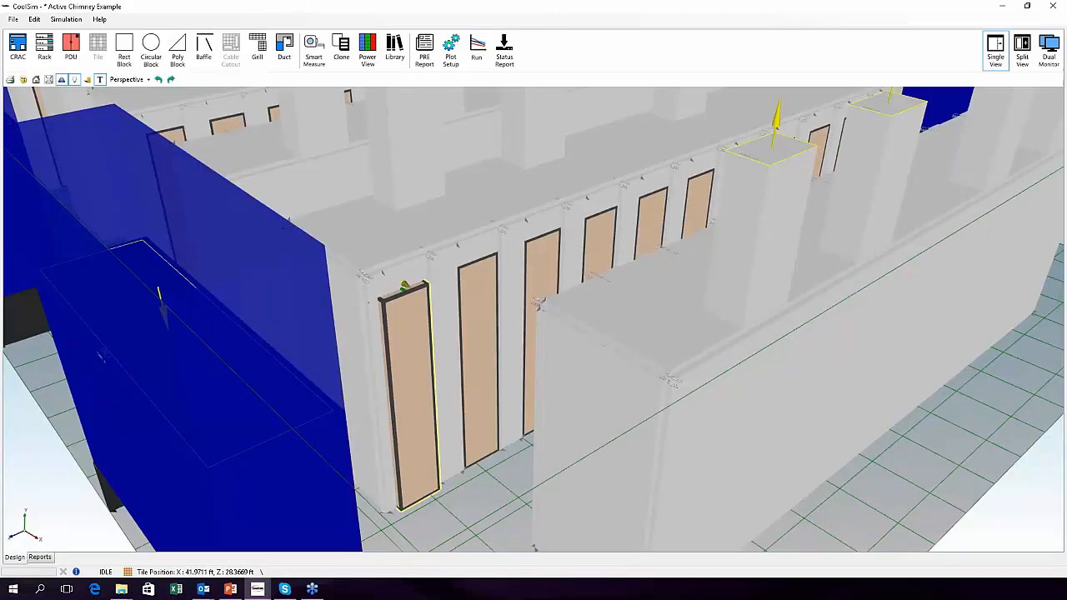
{"action": "left_click_drag", "start_coordinate": [161, 30], "coordinate": [766, 129]}
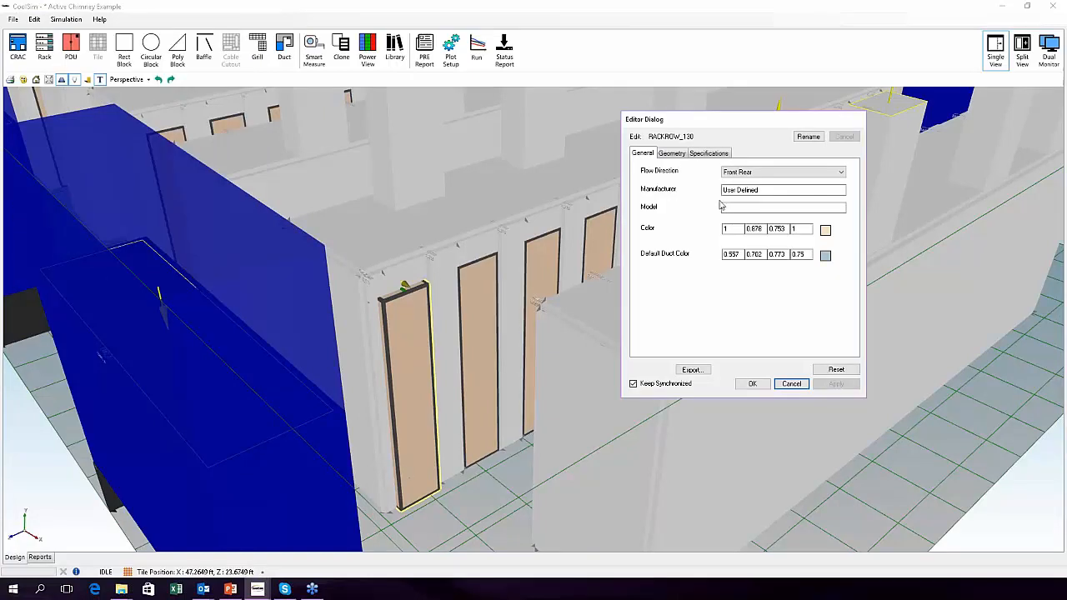
{"action": "left_click", "coordinate": [704, 154]}
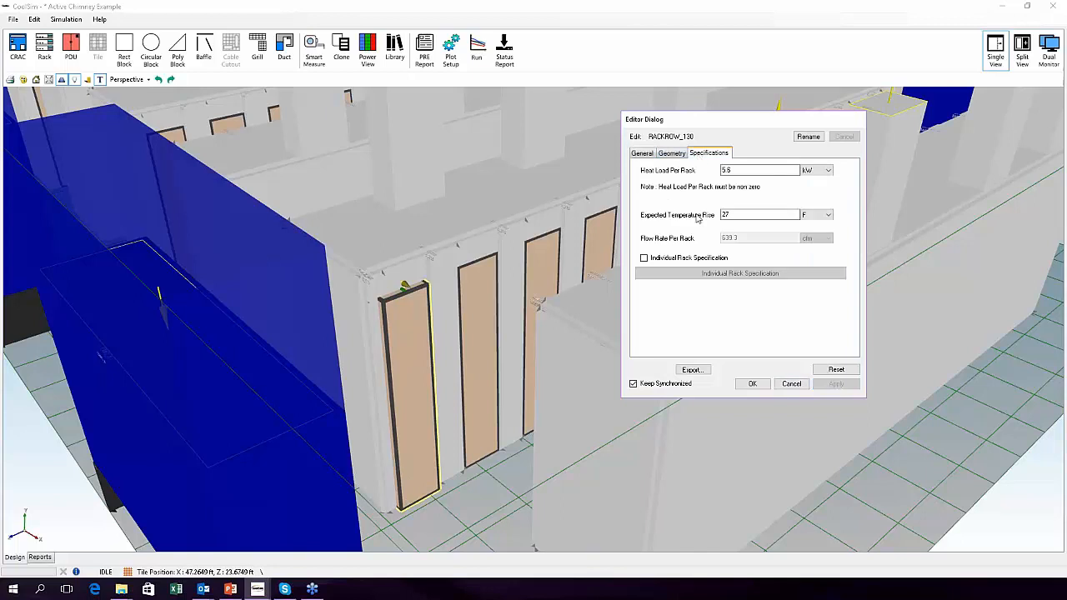
{"action": "left_click", "coordinate": [643, 257]}
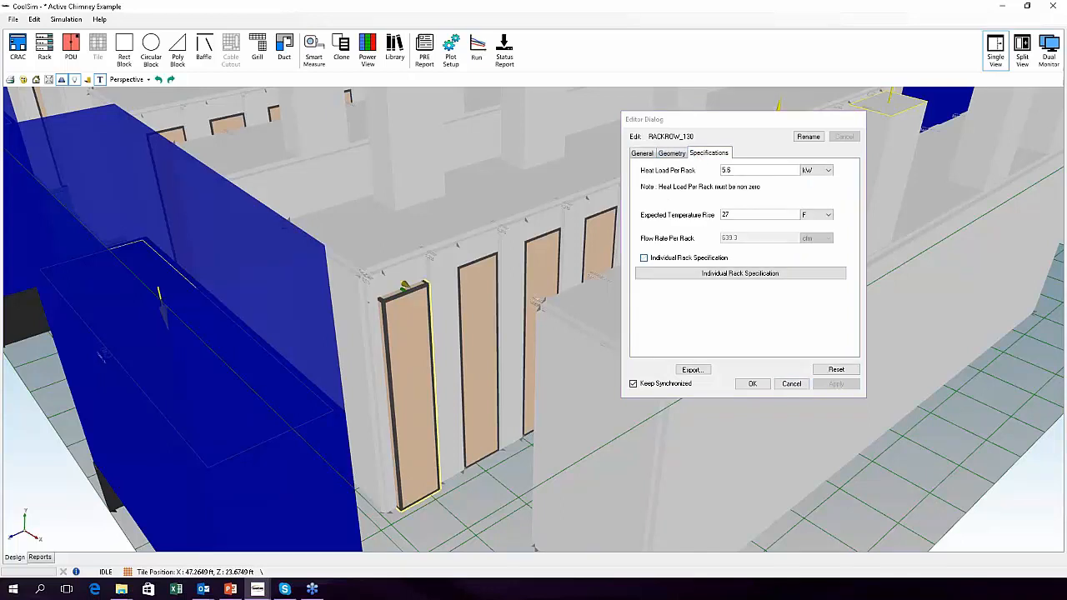
{"action": "left_click", "coordinate": [703, 275]}
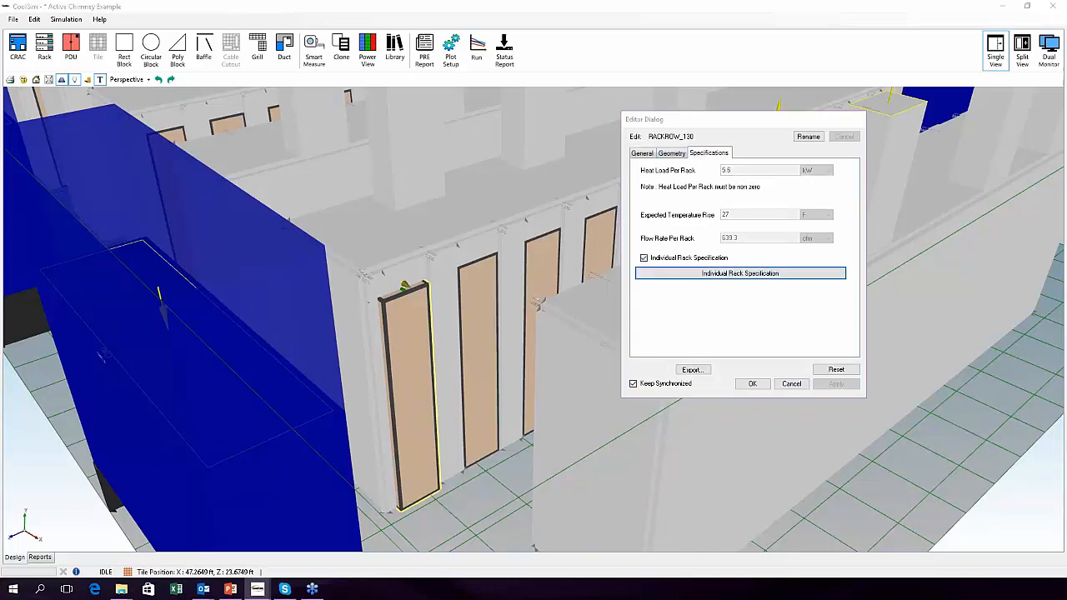
{"action": "left_click", "coordinate": [230, 589]}
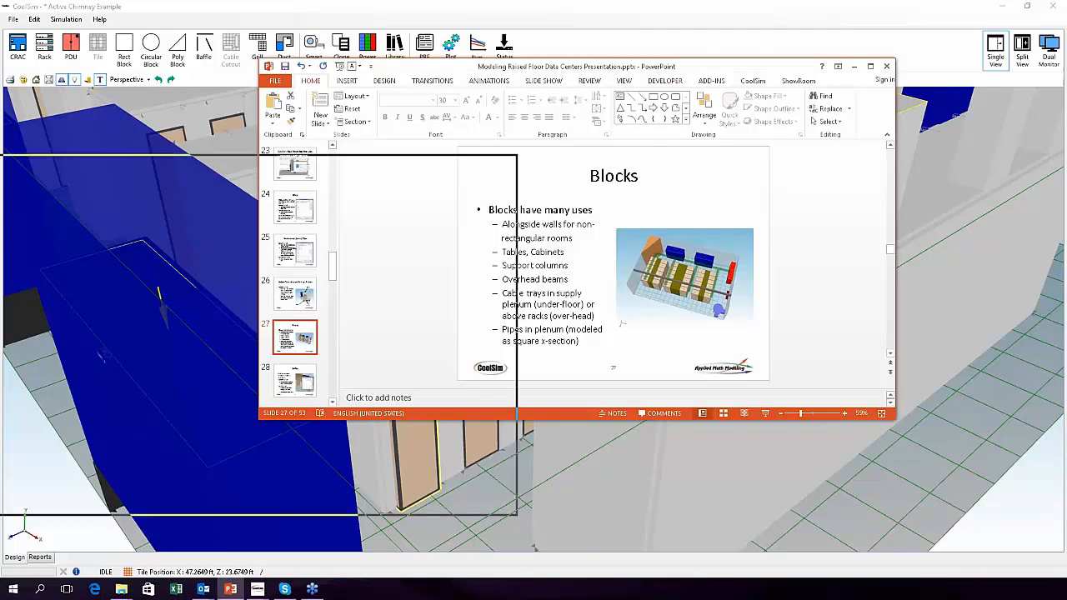
{"action": "key", "text": "alt+Tab"}
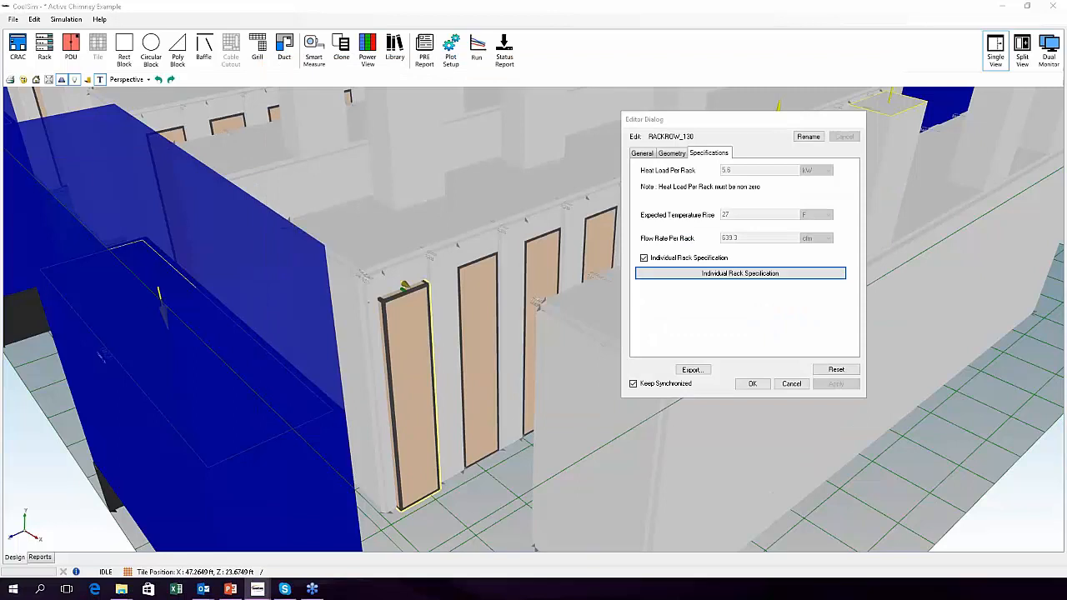
- Add a server across slots 5U to 10U of the rack and set its heat load to 3 kW
{"action": "left_click_drag", "start_coordinate": [0, 75], "coordinate": [609, 72]}
{"action": "left_click_drag", "start_coordinate": [733, 190], "coordinate": [734, 245]}
{"action": "right_click", "coordinate": [736, 225]}
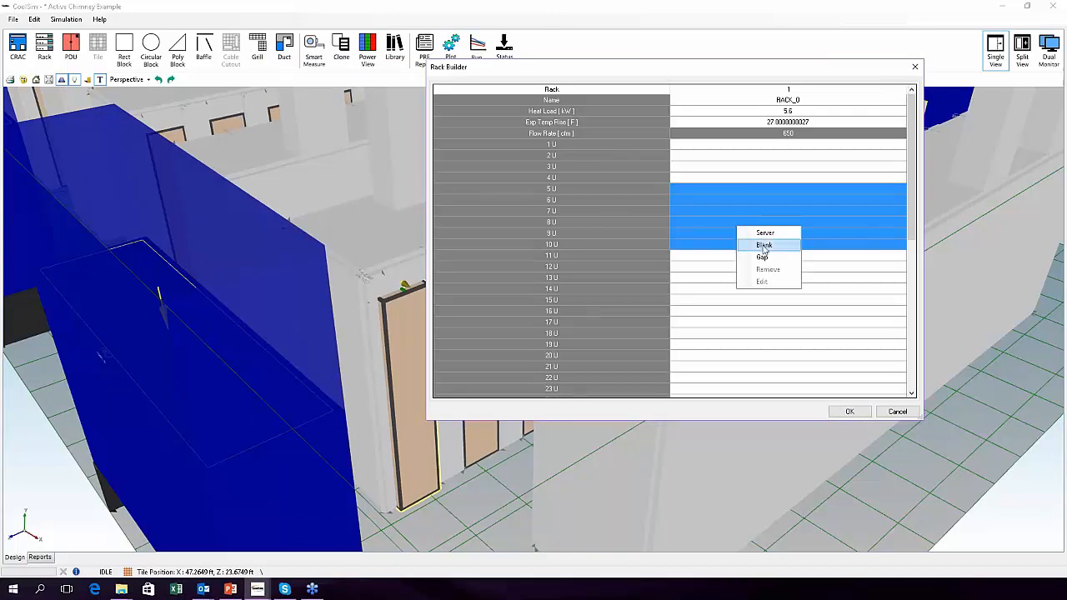
{"action": "left_click", "coordinate": [766, 234]}
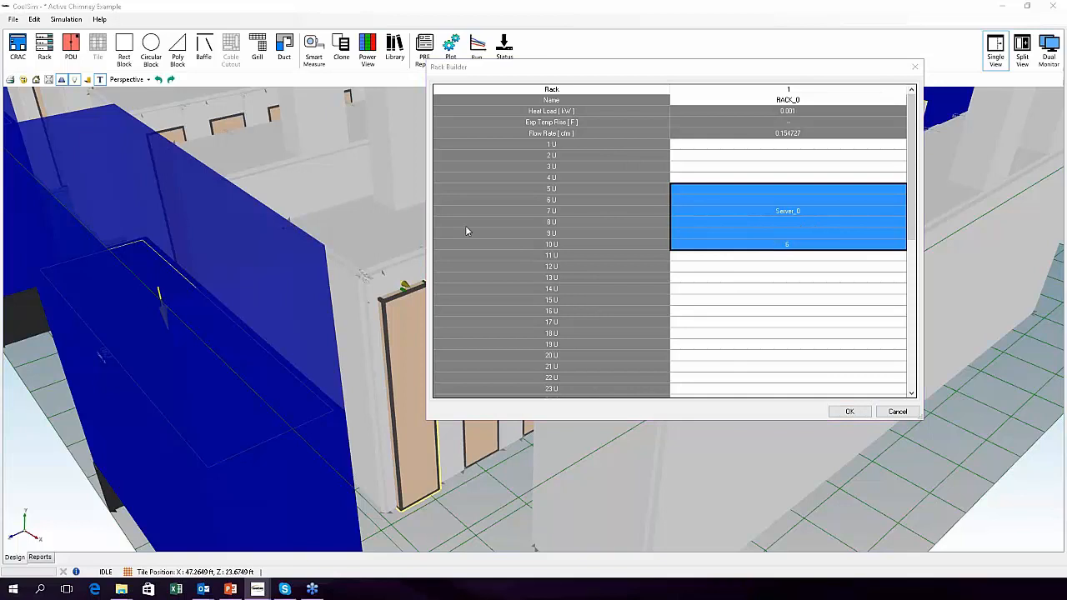
{"action": "left_click_drag", "start_coordinate": [0, 92], "coordinate": [537, 87]}
{"action": "double_click", "coordinate": [484, 141]}
{"action": "type", "text": "3"}
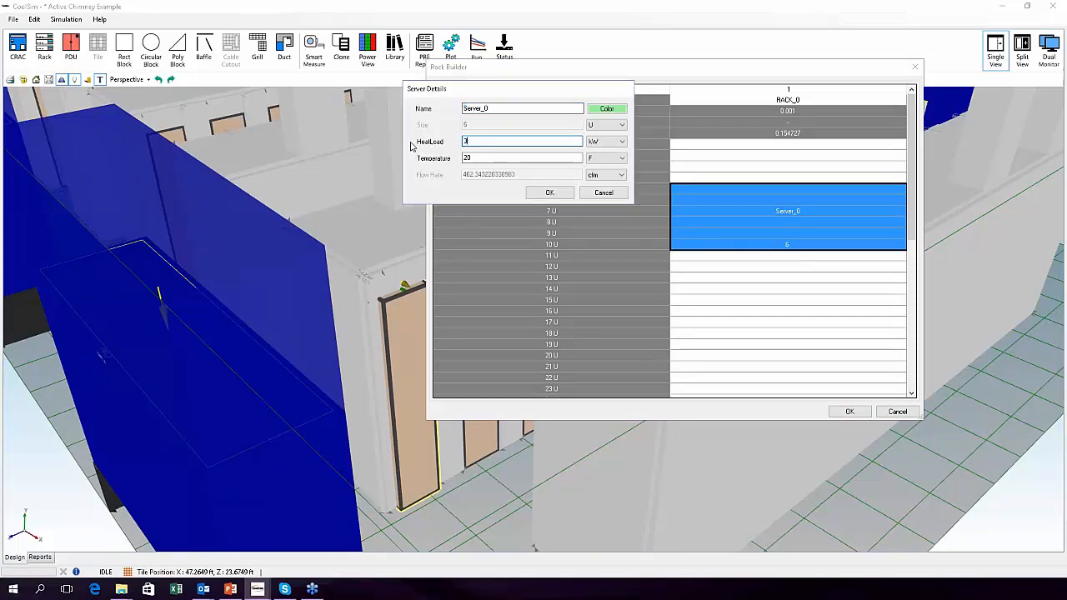
{"action": "left_click", "coordinate": [547, 193]}
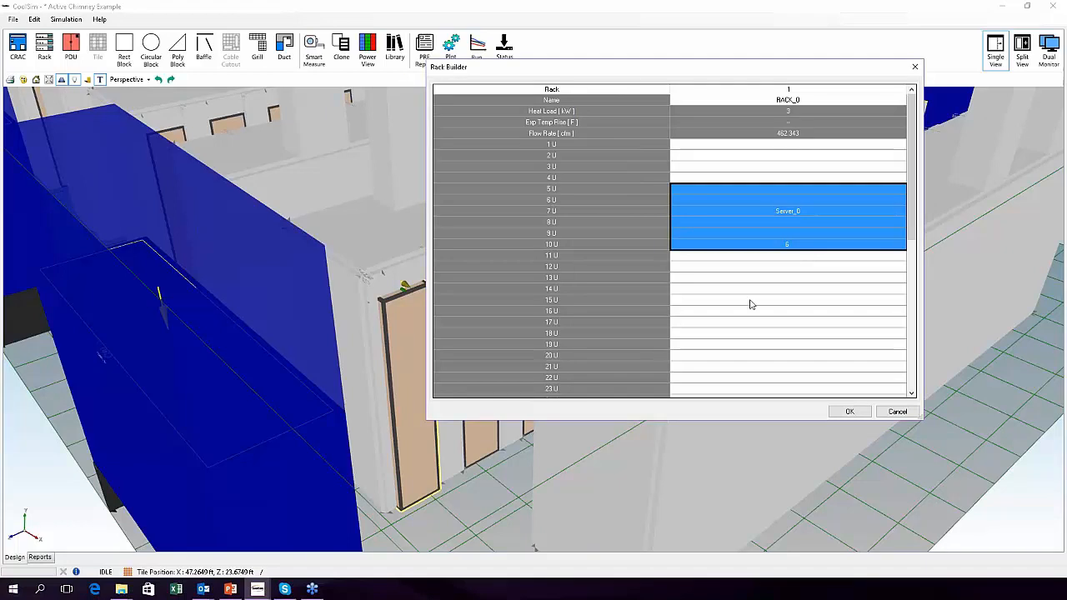
- Add a gap across slots 15U and 16U, then apply the individual specification to the end rack
{"action": "left_click_drag", "start_coordinate": [769, 300], "coordinate": [770, 313]}
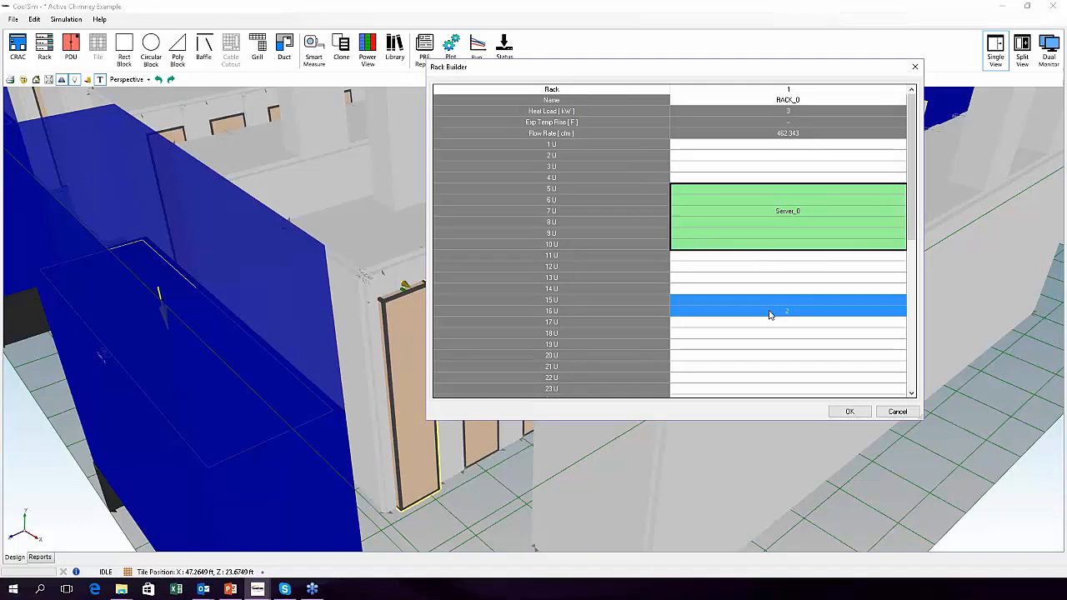
{"action": "right_click", "coordinate": [770, 314]}
{"action": "left_click", "coordinate": [788, 343]}
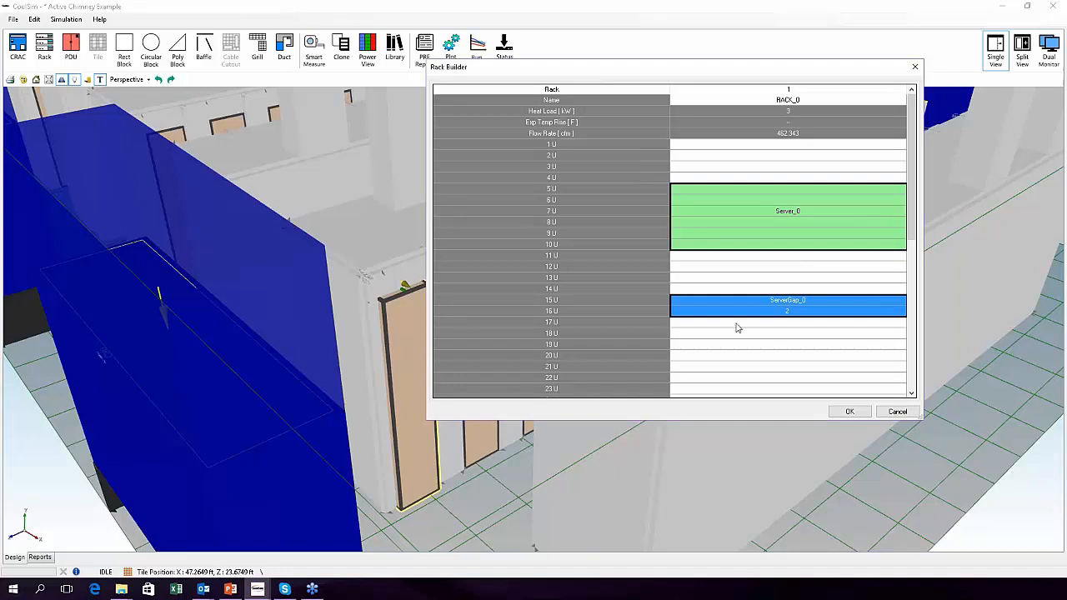
{"action": "left_click", "coordinate": [849, 412]}
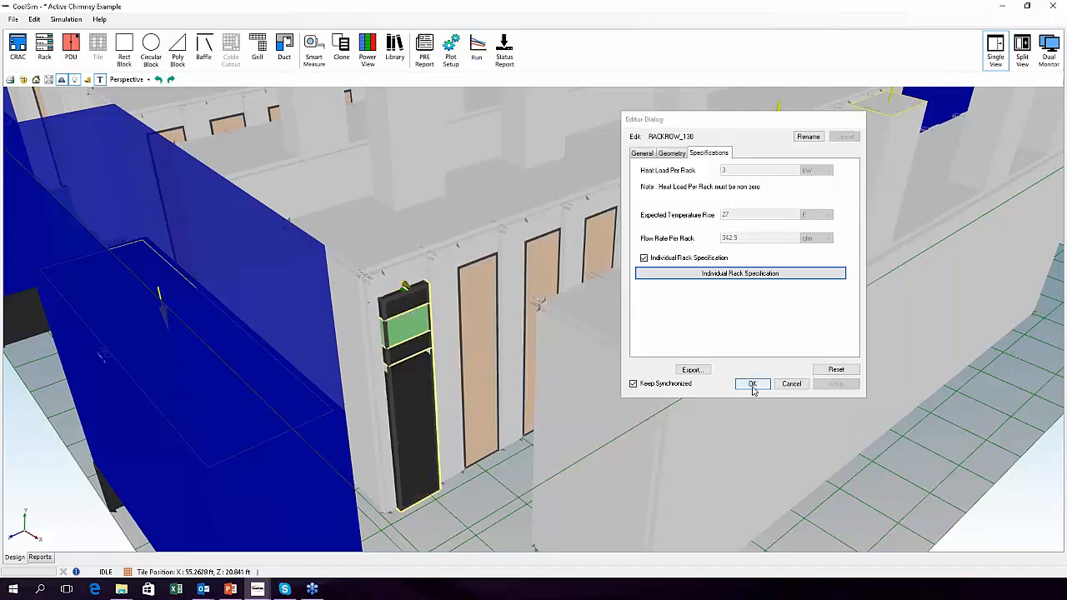
{"action": "left_click", "coordinate": [753, 386]}
- Examine the end rack's server layout and the arrangement of chimney enclosures in the room from several angles
{"action": "middle_click_drag", "start_coordinate": [475, 375], "coordinate": [357, 320]}
{"action": "scroll", "coordinate": [276, 331], "scroll_direction": "up", "scroll_amount": 3}
{"action": "scroll", "coordinate": [360, 316], "scroll_direction": "down", "scroll_amount": 4}
{"action": "middle_click_drag", "start_coordinate": [478, 306], "coordinate": [490, 357]}
{"action": "scroll", "coordinate": [847, 230], "scroll_direction": "down", "scroll_amount": 2}
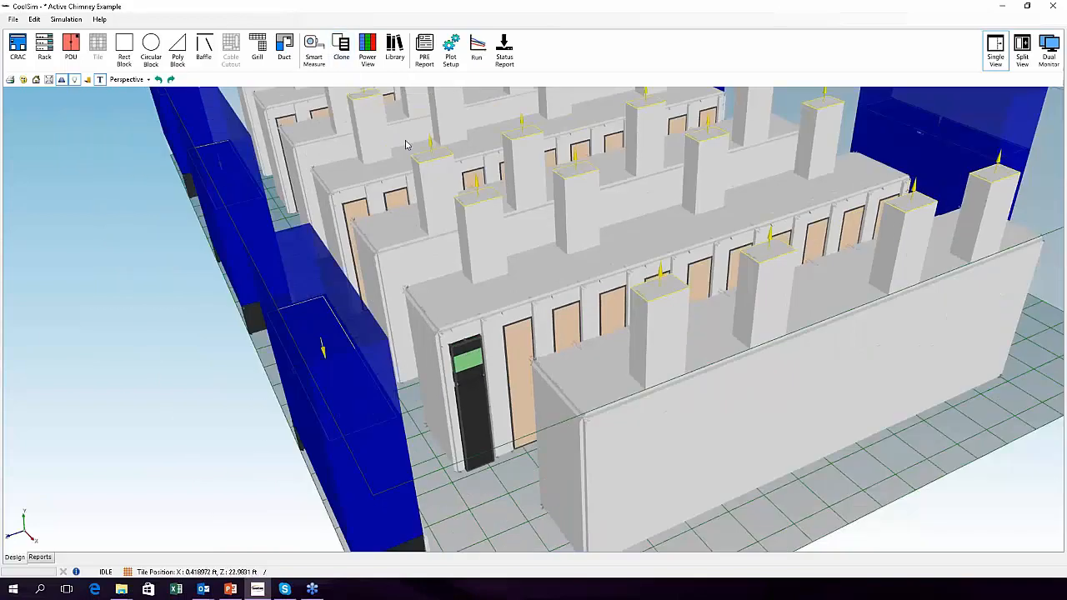
{"action": "scroll", "coordinate": [611, 185], "scroll_direction": "down", "scroll_amount": 4}
{"action": "middle_click_drag", "start_coordinate": [610, 250], "coordinate": [563, 367]}
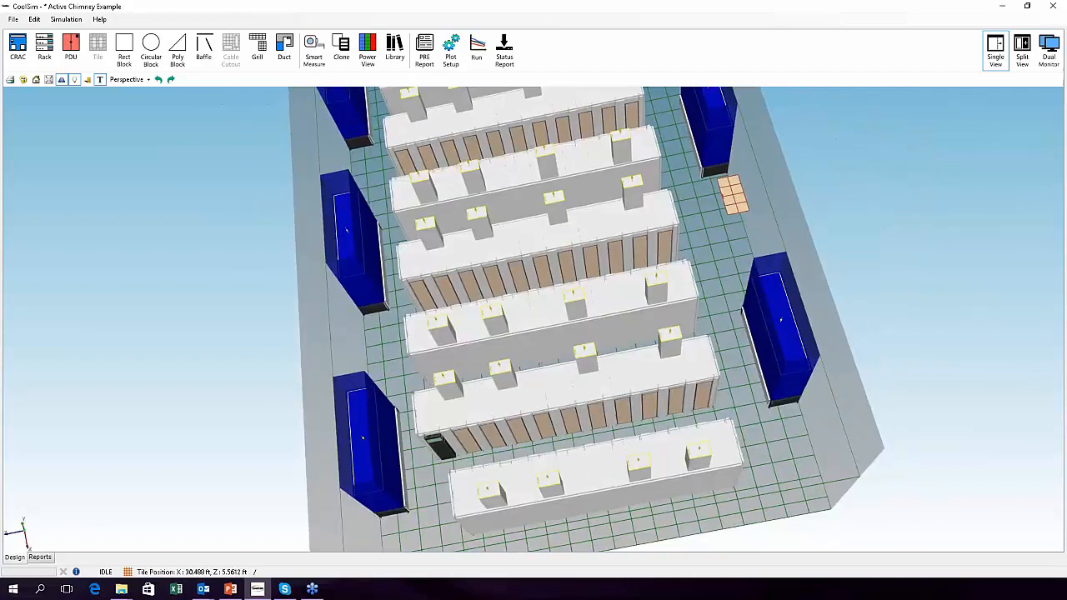
{"action": "middle_click_drag", "start_coordinate": [693, 244], "coordinate": [702, 337]}
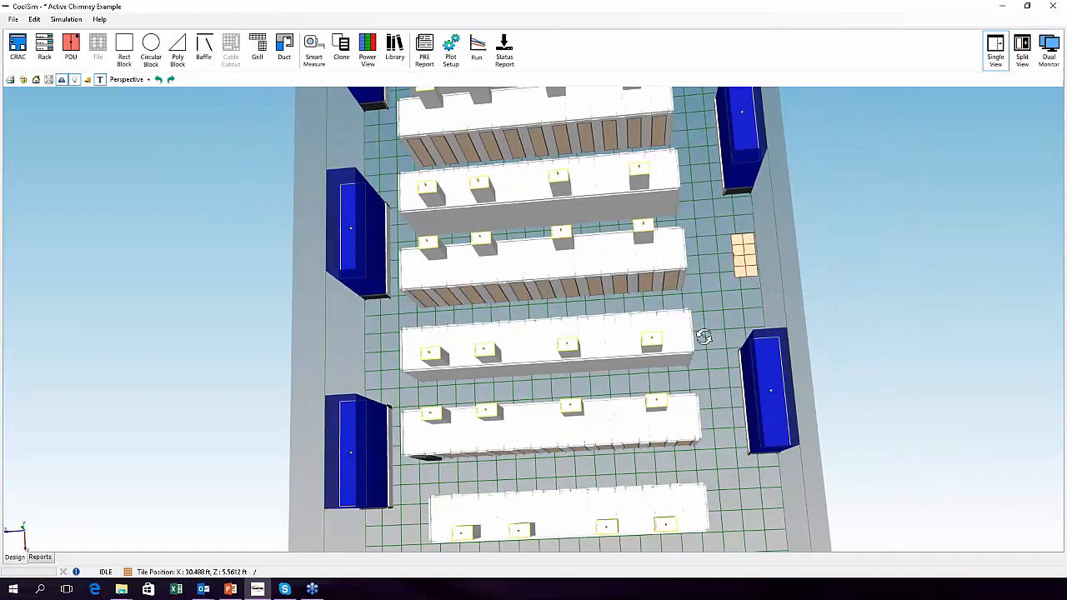
- In top view, group all PDUs and baffles of the third chimney enclosure and shift the group diagonally by less than one tile
{"action": "left_click", "coordinate": [129, 79]}
{"action": "left_click", "coordinate": [121, 96]}
{"action": "scroll", "coordinate": [425, 174], "scroll_direction": "up", "scroll_amount": 3}
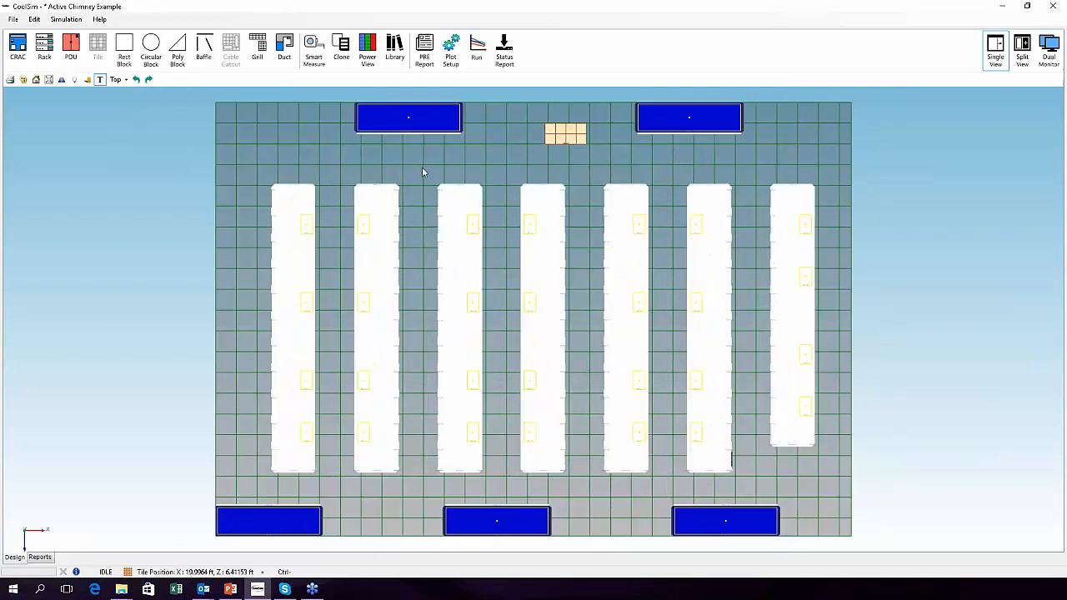
{"action": "left_click_drag", "start_coordinate": [422, 171], "coordinate": [505, 500]}
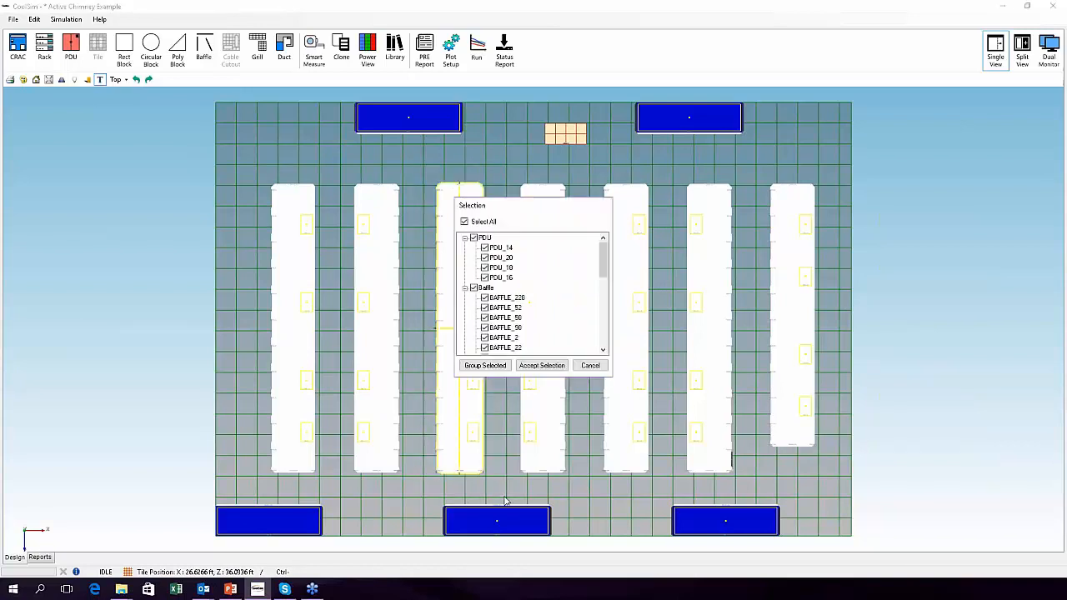
{"action": "left_click_drag", "start_coordinate": [561, 198], "coordinate": [706, 109]}
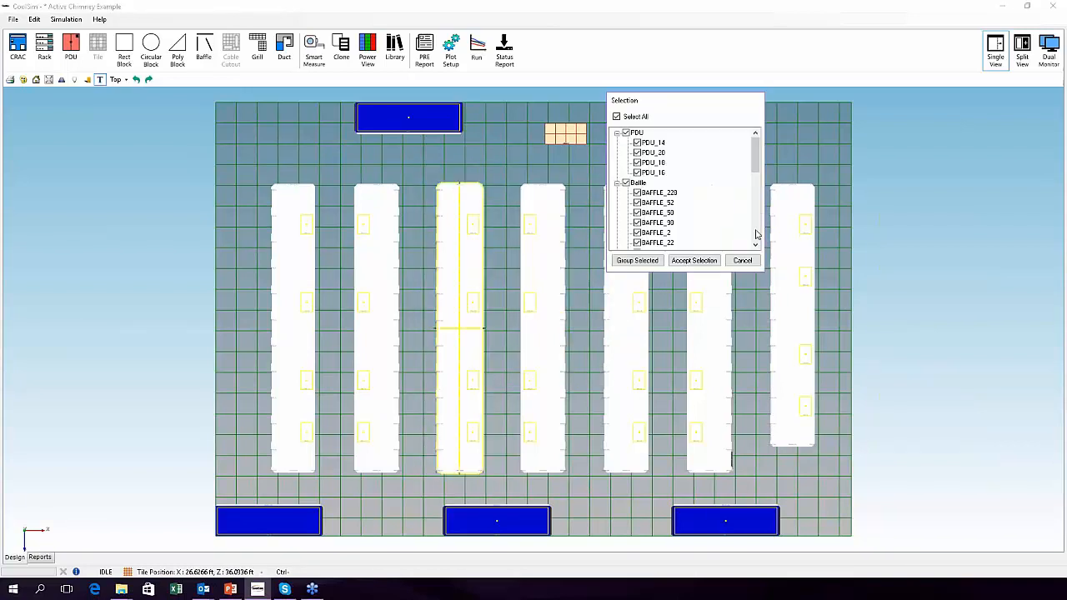
{"action": "left_click_drag", "start_coordinate": [764, 271], "coordinate": [862, 538]}
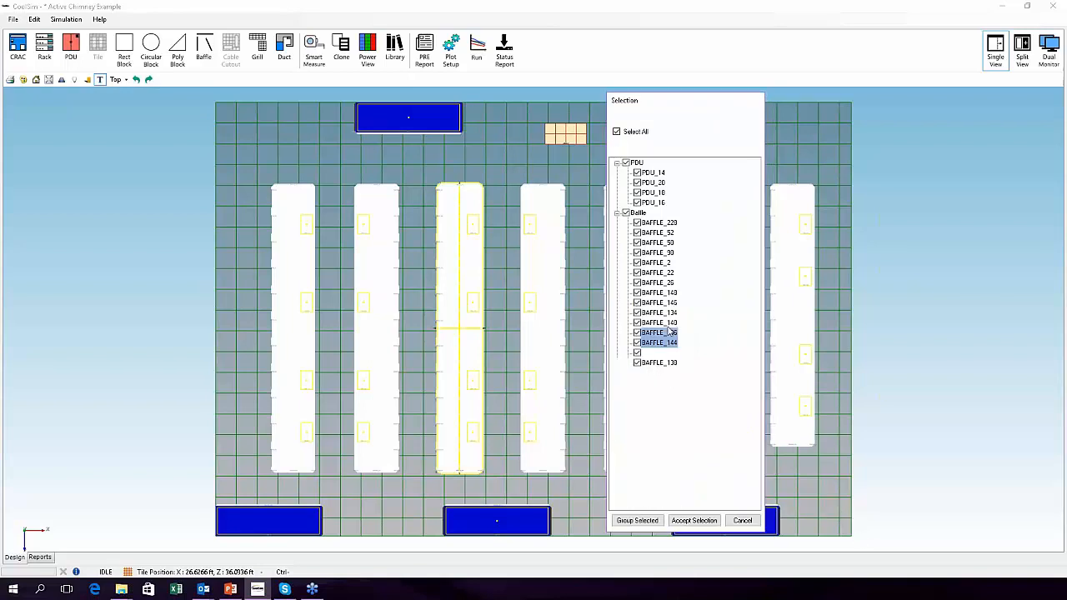
{"action": "left_click", "coordinate": [637, 520]}
{"action": "mouse_move", "coordinate": [461, 339]}
{"action": "left_mouse_down"}
{"action": "mouse_move", "coordinate": [478, 324]}
{"action": "mouse_move", "coordinate": [455, 325]}
{"action": "left_mouse_up"}
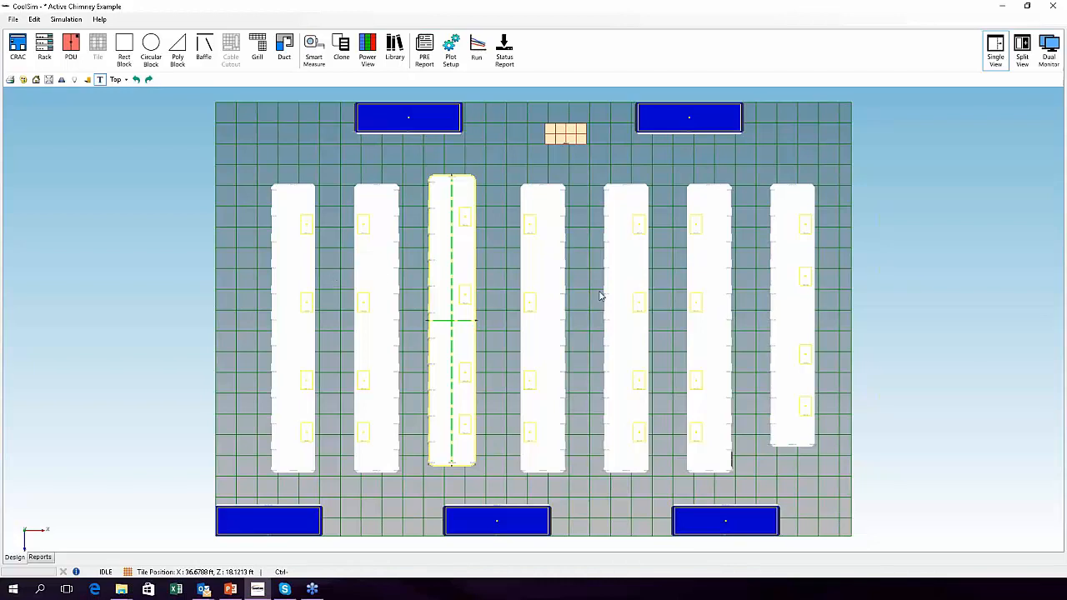
- Examine the grouped chimney enclosure among the other rows in perspective view
{"action": "left_click", "coordinate": [118, 80]}
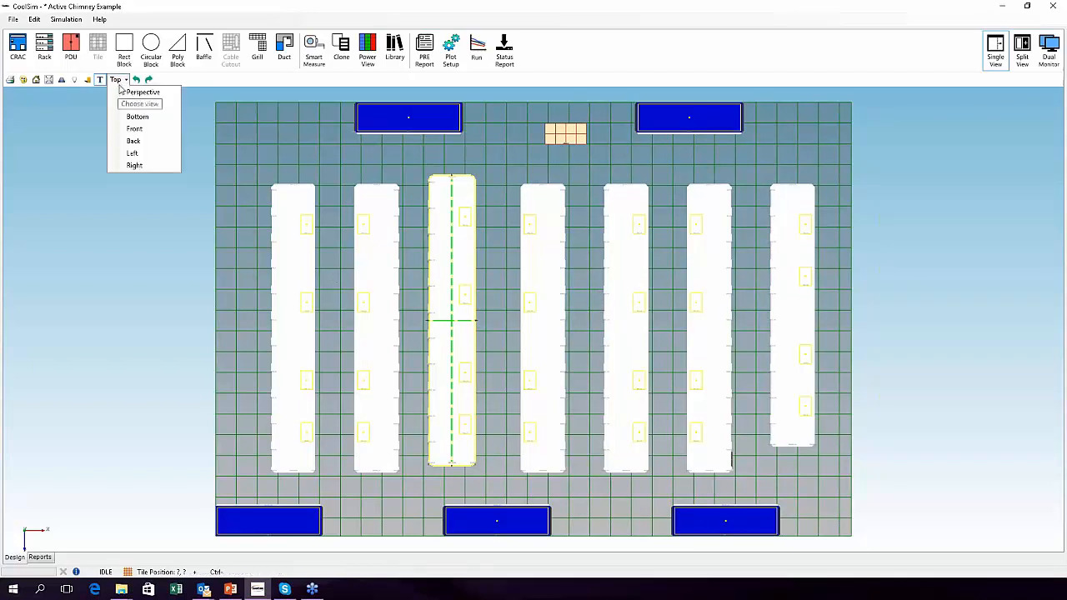
{"action": "left_click", "coordinate": [143, 92]}
{"action": "middle_click_drag", "start_coordinate": [593, 287], "coordinate": [571, 279]}
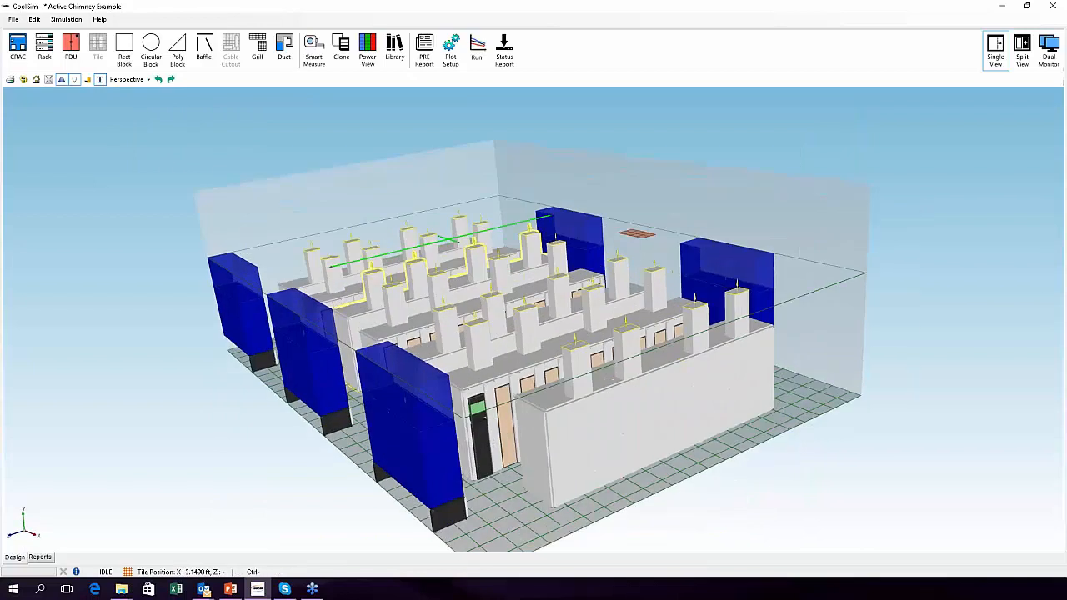
{"action": "scroll", "coordinate": [560, 280], "scroll_direction": "up", "scroll_amount": 6}
{"action": "middle_click_drag", "start_coordinate": [500, 279], "coordinate": [474, 216]}
{"action": "scroll", "coordinate": [474, 217], "scroll_direction": "down", "scroll_amount": 3}
{"action": "middle_click_drag", "start_coordinate": [544, 309], "coordinate": [606, 320]}
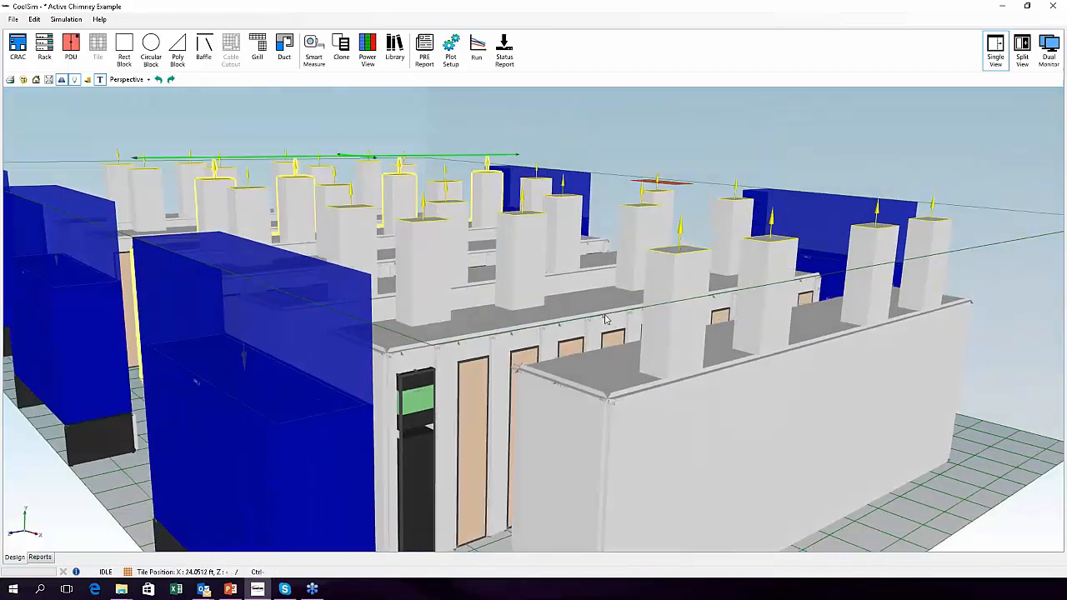
- Open the data center report and view the pathline plots from CRACs and from racks and PDUs
{"action": "left_click", "coordinate": [46, 559]}
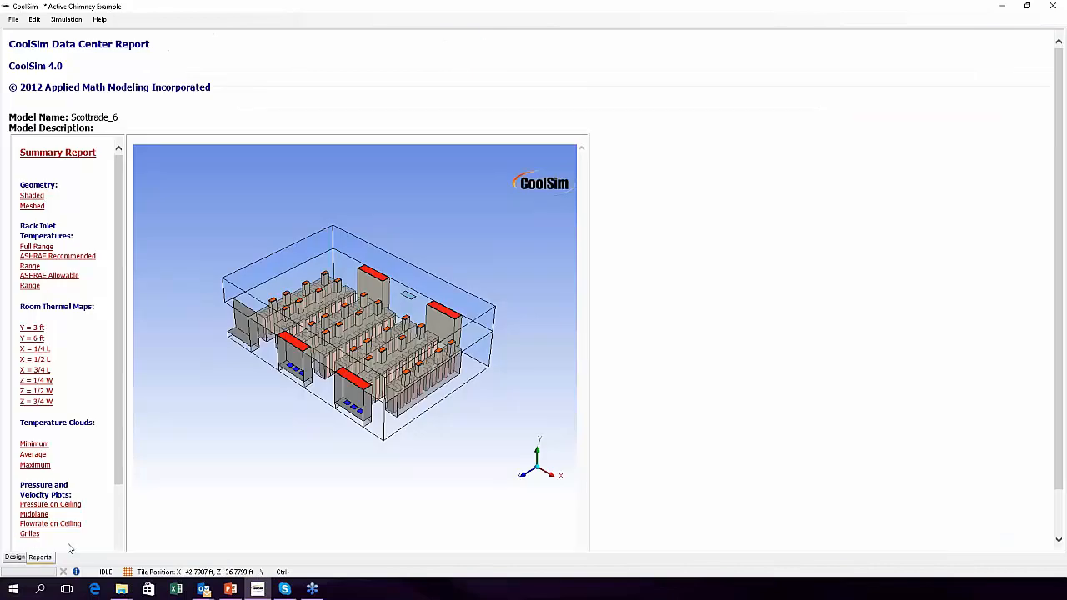
{"action": "scroll", "coordinate": [119, 522], "scroll_direction": "down", "scroll_amount": 3}
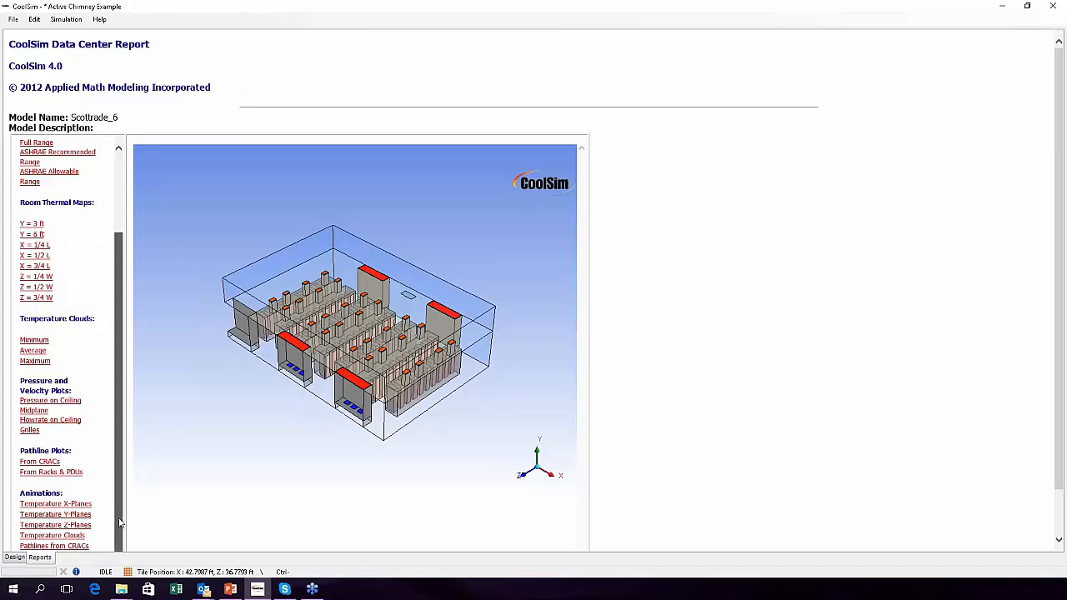
{"action": "left_click", "coordinate": [41, 464]}
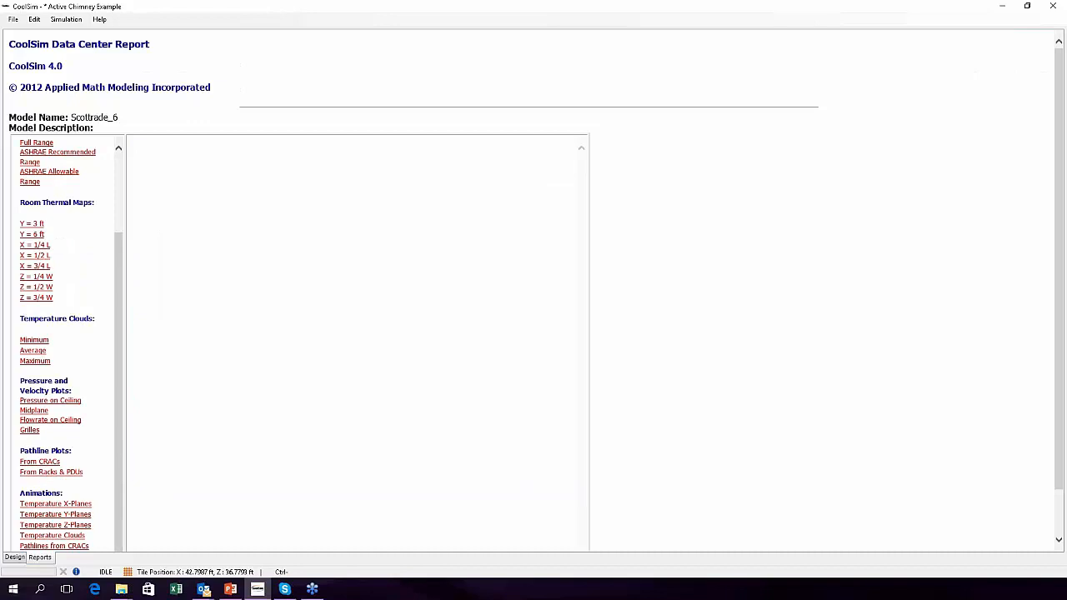
{"action": "left_click", "coordinate": [70, 473]}
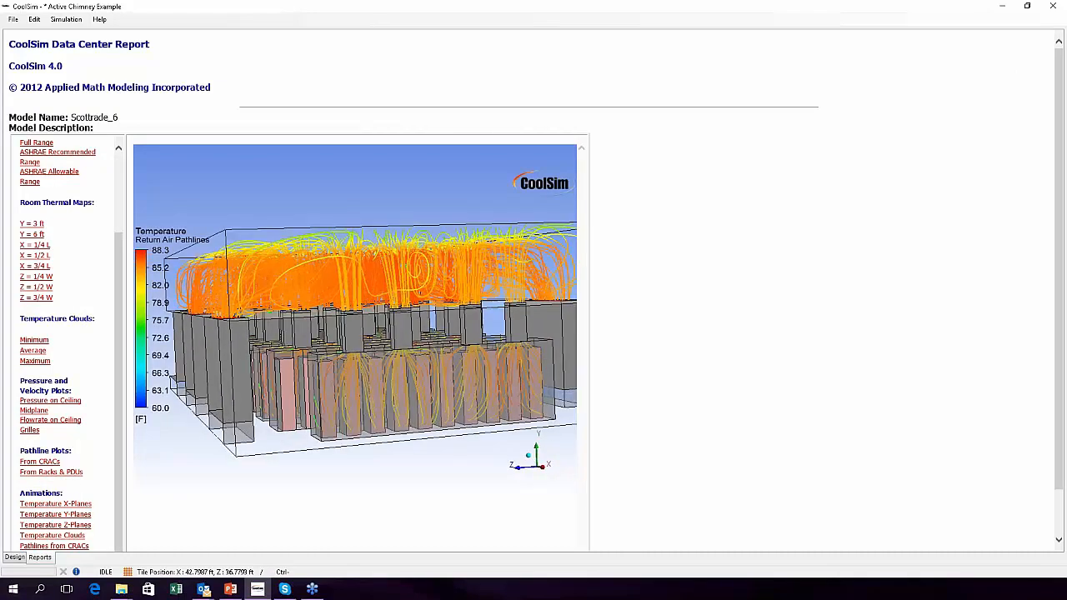
- Examine the return air pathlines through the racks and chimneys up close and from different sides
{"action": "scroll", "coordinate": [285, 418], "scroll_direction": "up", "scroll_amount": 5}
{"action": "mouse_move", "coordinate": [286, 419]}
{"action": "left_mouse_down"}
{"action": "mouse_move", "coordinate": [316, 406]}
{"action": "mouse_move", "coordinate": [297, 406]}
{"action": "left_mouse_up"}
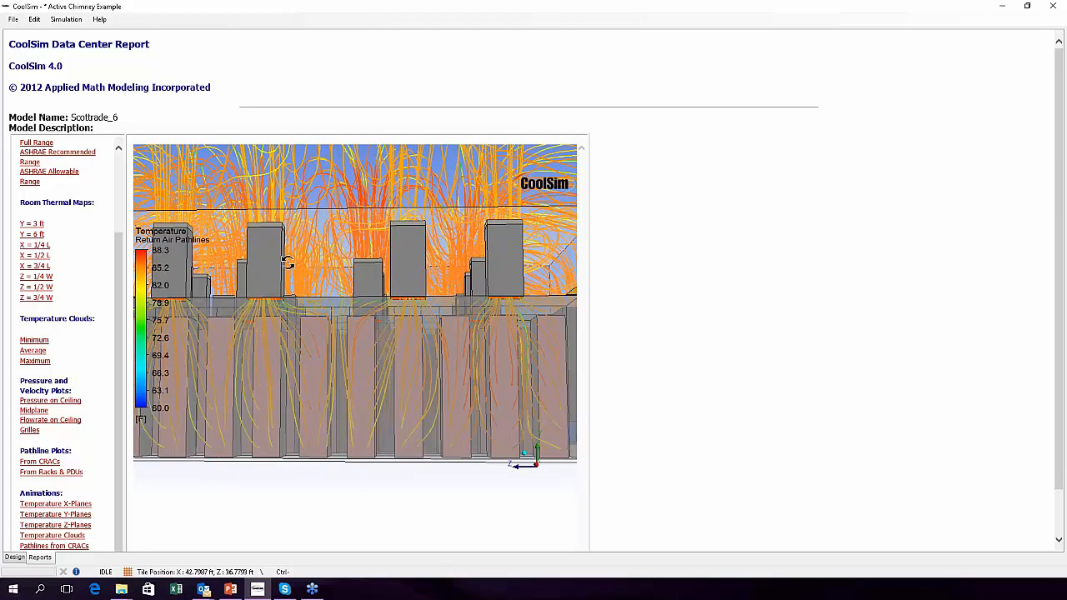
{"action": "left_click_drag", "start_coordinate": [410, 324], "coordinate": [357, 327]}
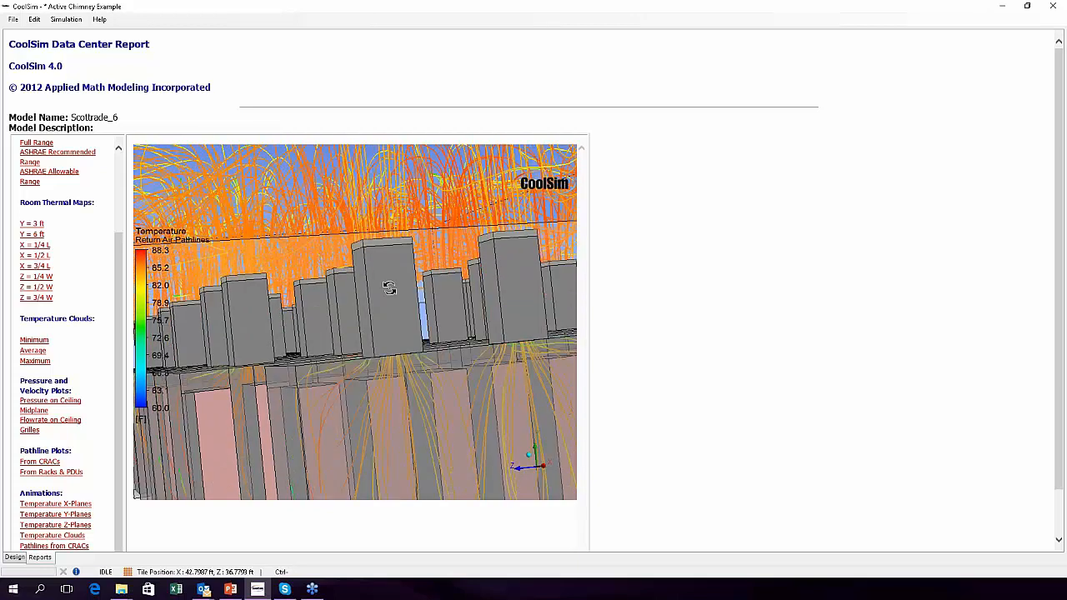
{"action": "left_click_drag", "start_coordinate": [389, 288], "coordinate": [431, 308]}
{"action": "left_click_drag", "start_coordinate": [358, 338], "coordinate": [363, 315]}
{"action": "scroll", "coordinate": [357, 316], "scroll_direction": "up", "scroll_amount": 3}
{"action": "mouse_move", "coordinate": [283, 373]}
{"action": "left_mouse_down"}
{"action": "mouse_move", "coordinate": [339, 375]}
{"action": "mouse_move", "coordinate": [293, 382]}
{"action": "left_mouse_up"}
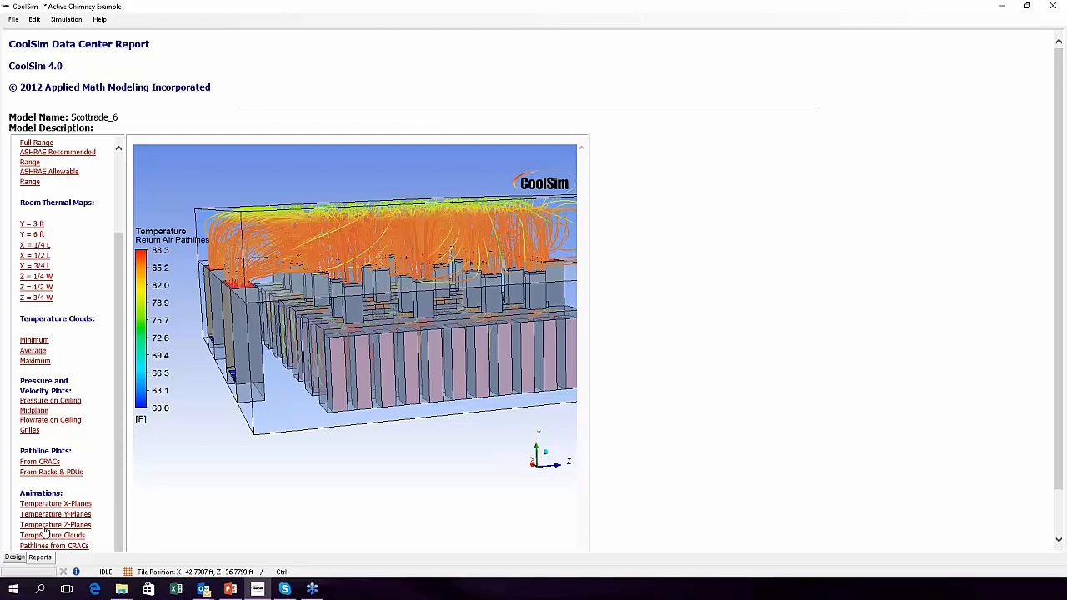
- View the CRAC supply air pathlines coloured by velocity and rotate the room to inspect them
{"action": "left_click", "coordinate": [43, 472]}
{"action": "left_click_drag", "start_coordinate": [307, 434], "coordinate": [214, 475]}
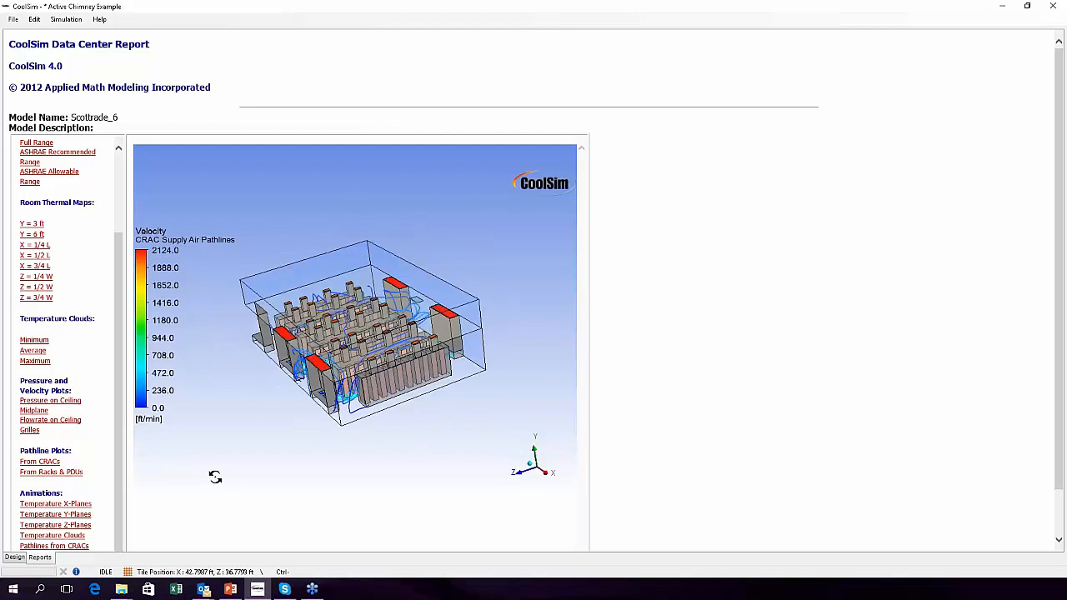
- Return to the design model and start saving the project under a new name
{"action": "left_click", "coordinate": [14, 557]}
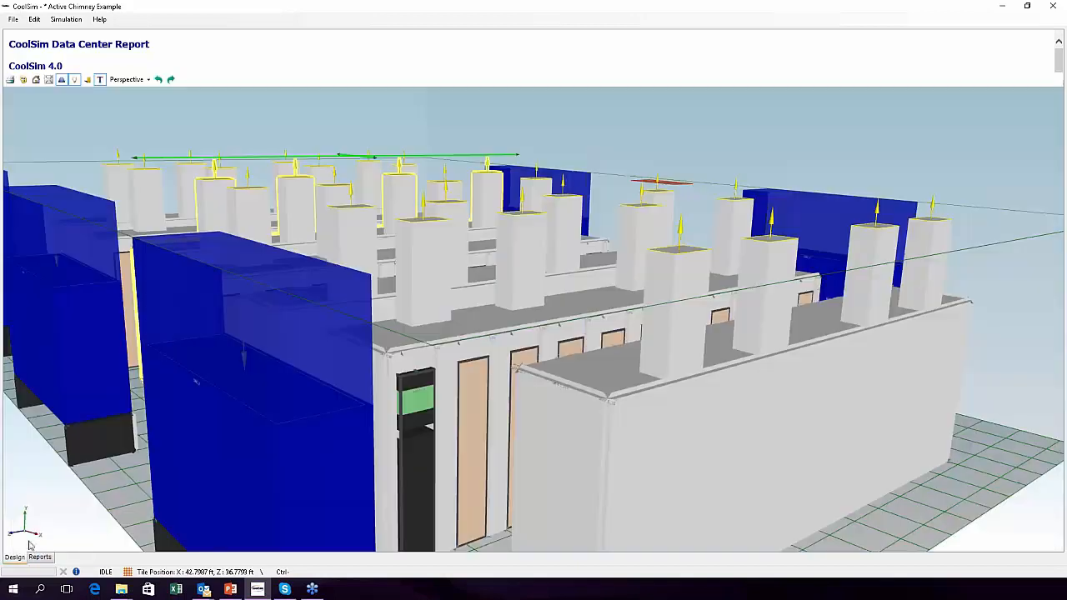
{"action": "left_click", "coordinate": [15, 20]}
{"action": "mouse_move", "coordinate": [25, 50]}
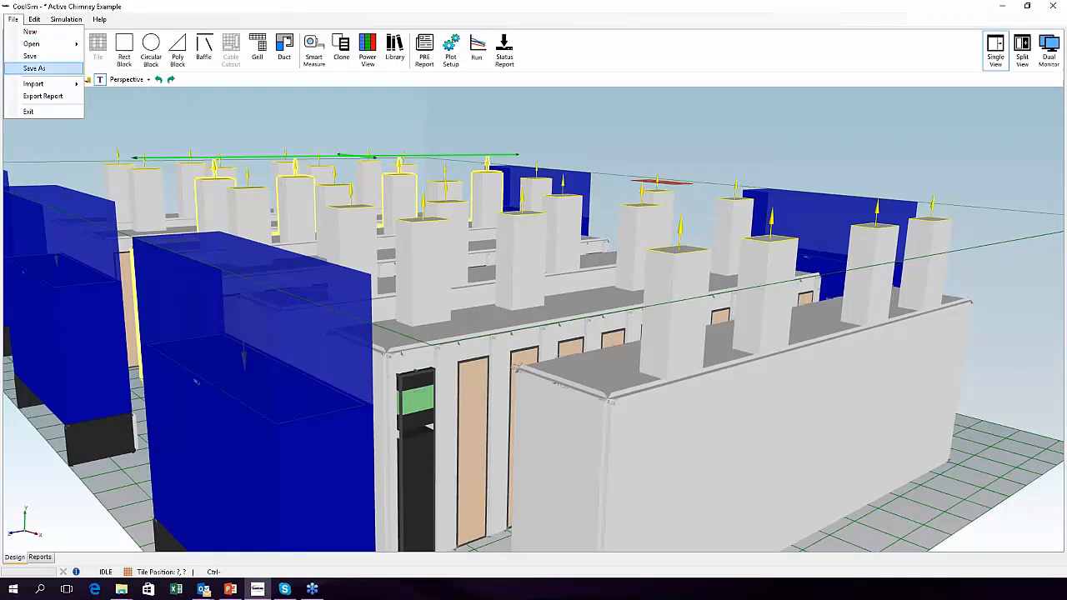
{"action": "left_click", "coordinate": [34, 67]}
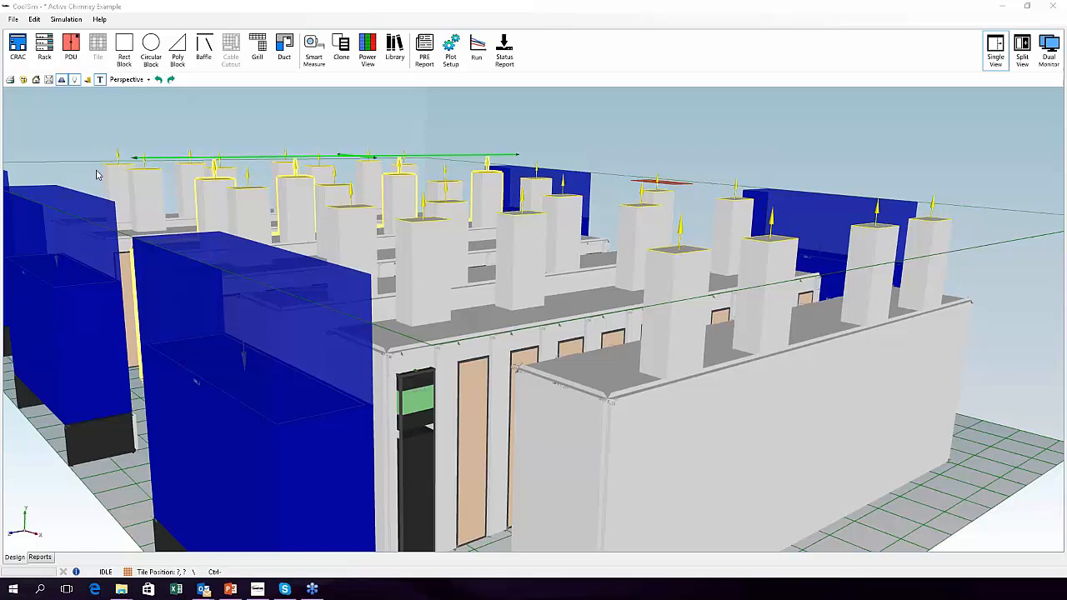
- Examine the rows of chimney racks and the surrounding CRAC units from several elevated angles
{"action": "middle_click_drag", "start_coordinate": [552, 171], "coordinate": [423, 222]}
{"action": "scroll", "coordinate": [543, 421], "scroll_direction": "down", "scroll_amount": 4}
{"action": "middle_click_drag", "start_coordinate": [542, 422], "coordinate": [464, 425]}
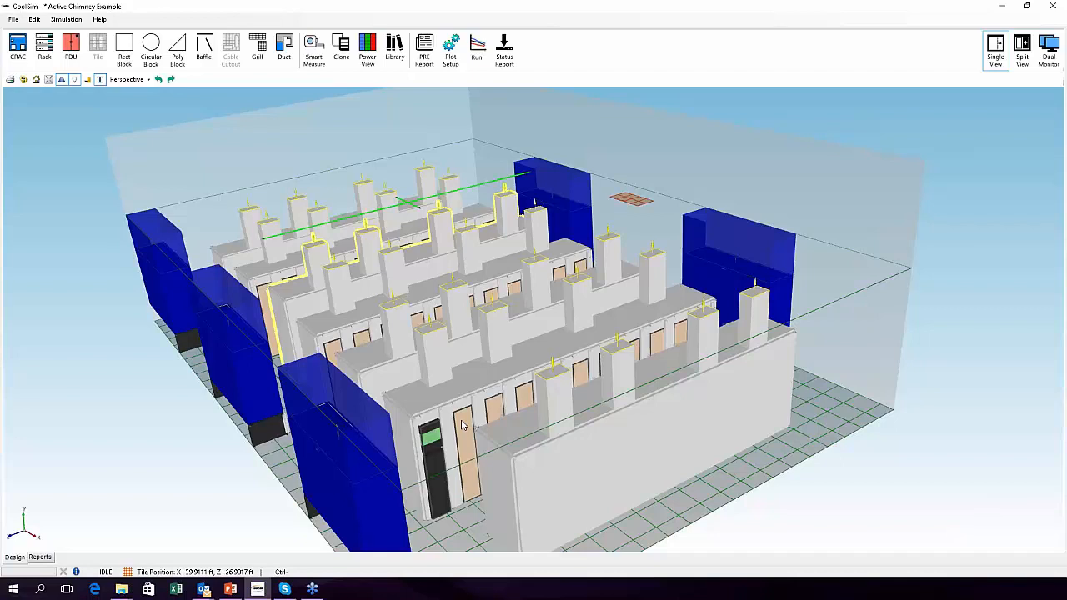
{"action": "scroll", "coordinate": [462, 425], "scroll_direction": "down", "scroll_amount": 5}
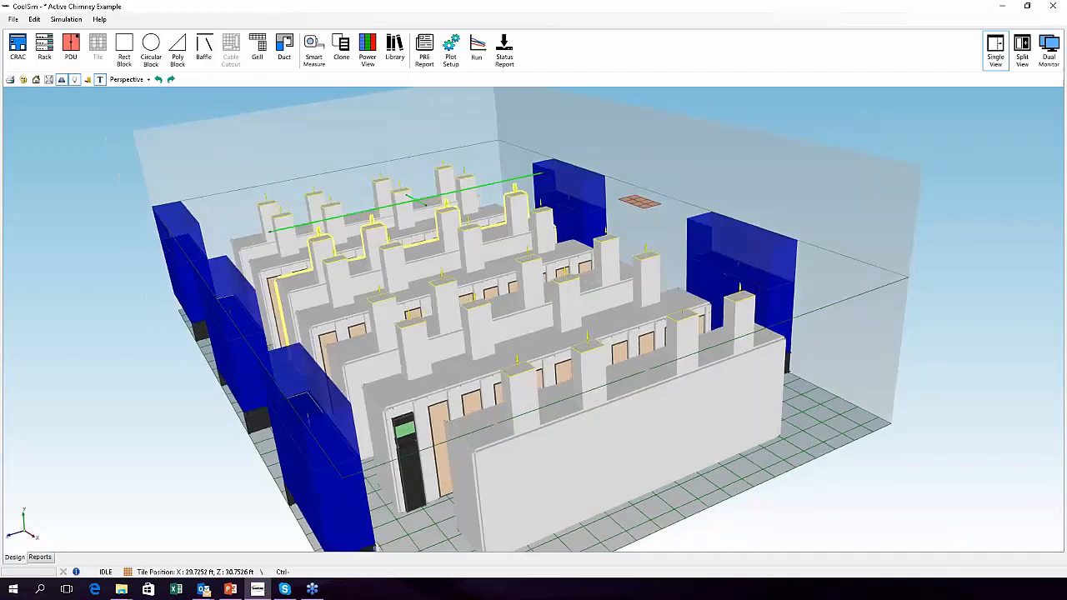
{"action": "middle_click_drag", "start_coordinate": [455, 371], "coordinate": [417, 420]}
{"action": "scroll", "coordinate": [417, 420], "scroll_direction": "up", "scroll_amount": 3}
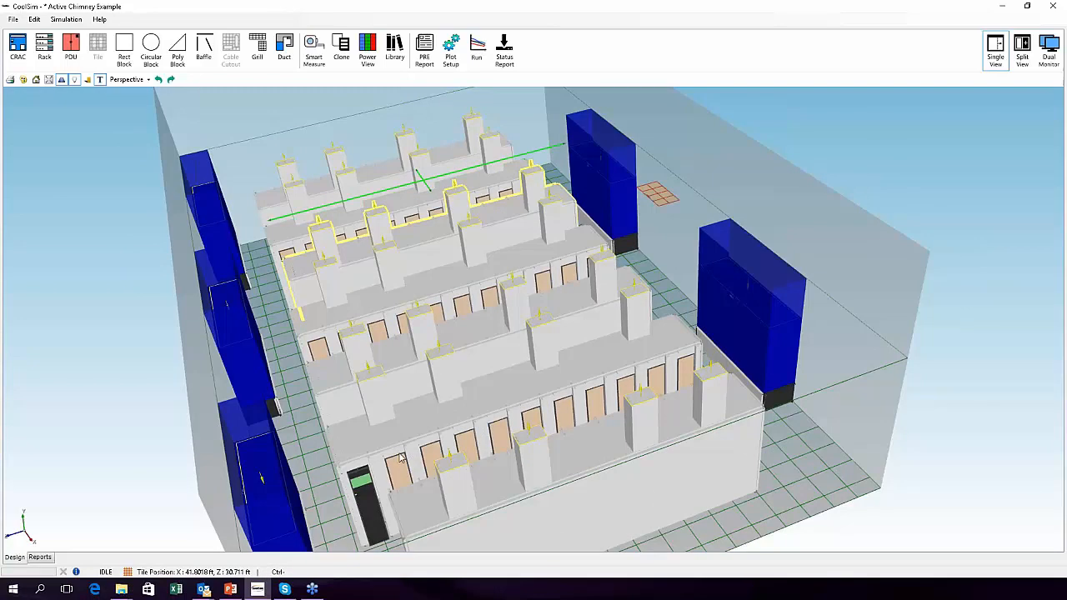
{"action": "scroll", "coordinate": [400, 457], "scroll_direction": "down", "scroll_amount": 2}
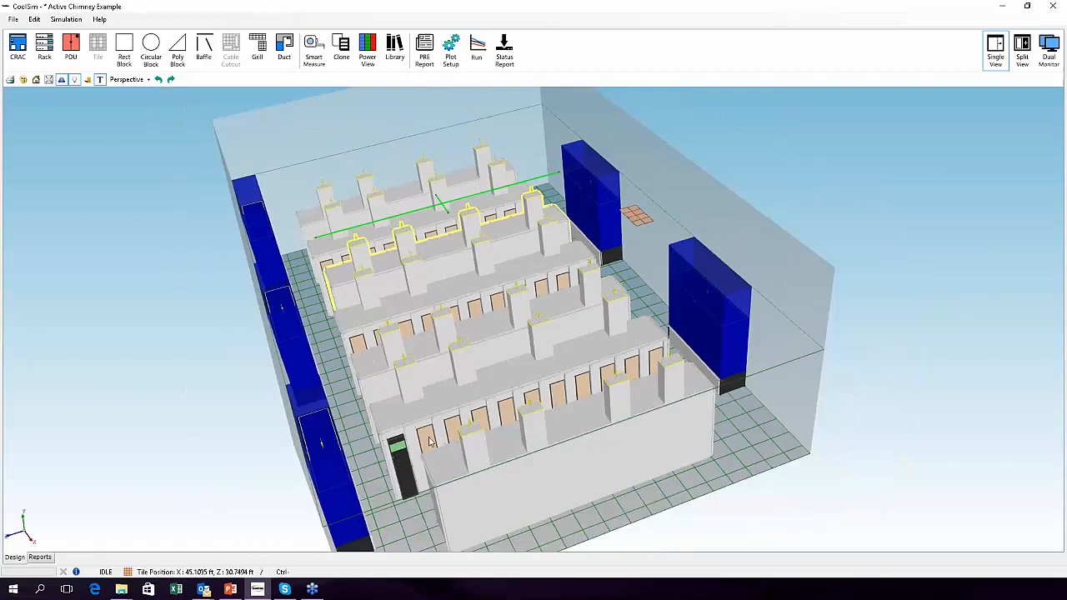
{"action": "scroll", "coordinate": [386, 447], "scroll_direction": "up", "scroll_amount": 3}
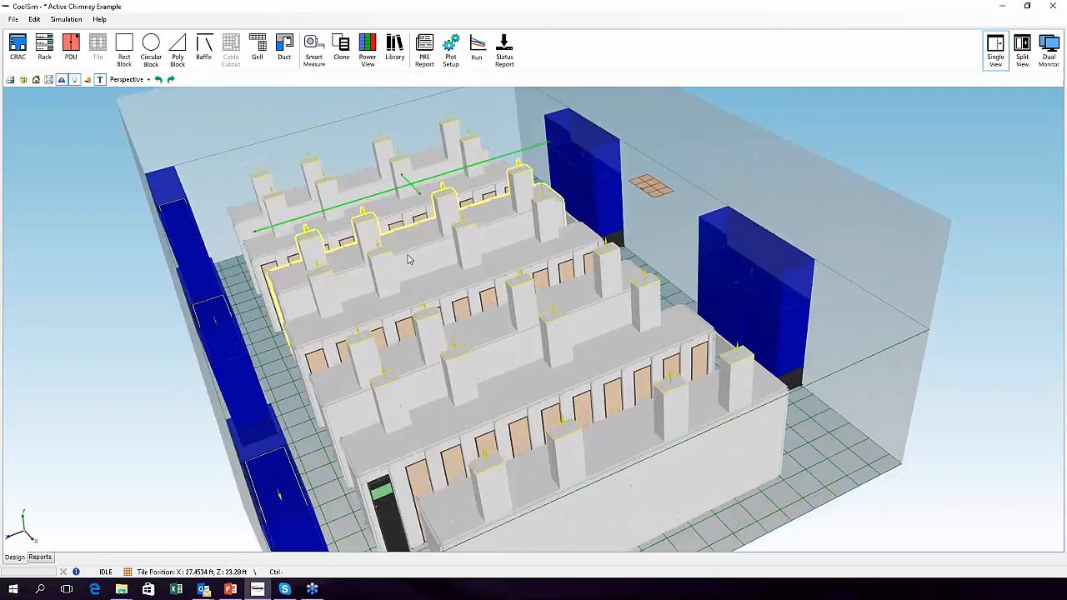
- Open the package active chimneys leaking ceiling.csp without saving the current project
{"action": "left_click", "coordinate": [17, 21]}
{"action": "mouse_move", "coordinate": [29, 45]}
{"action": "left_click", "coordinate": [134, 46]}
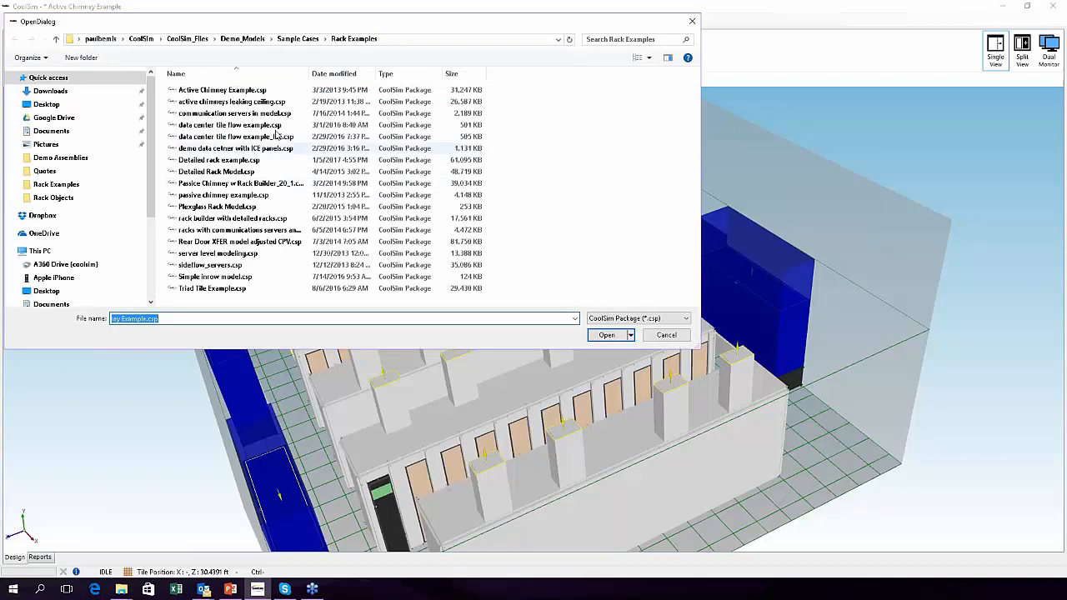
{"action": "left_click", "coordinate": [254, 103]}
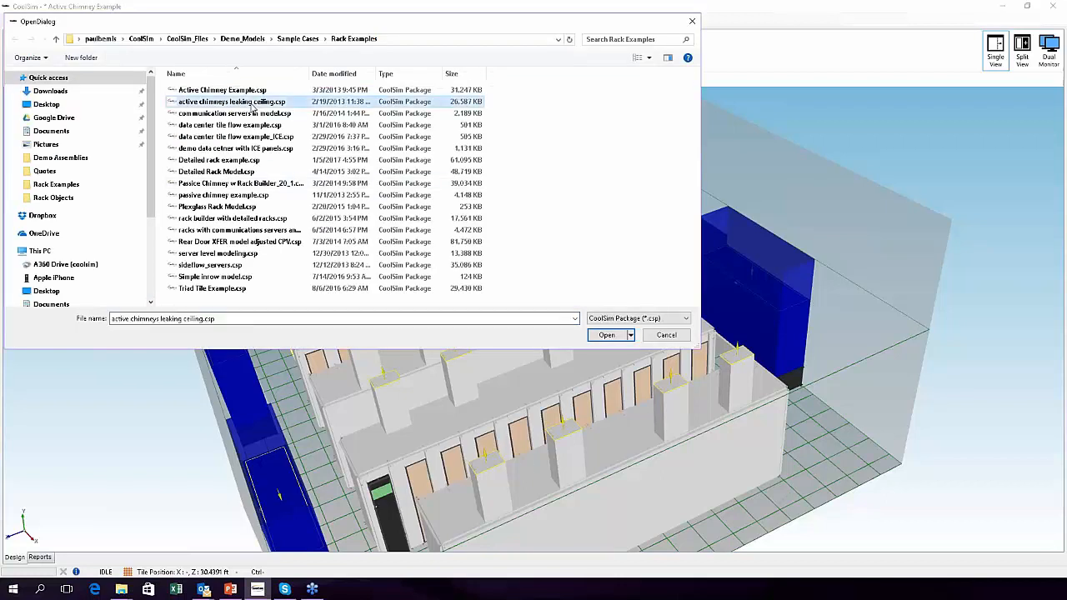
{"action": "left_click", "coordinate": [607, 335]}
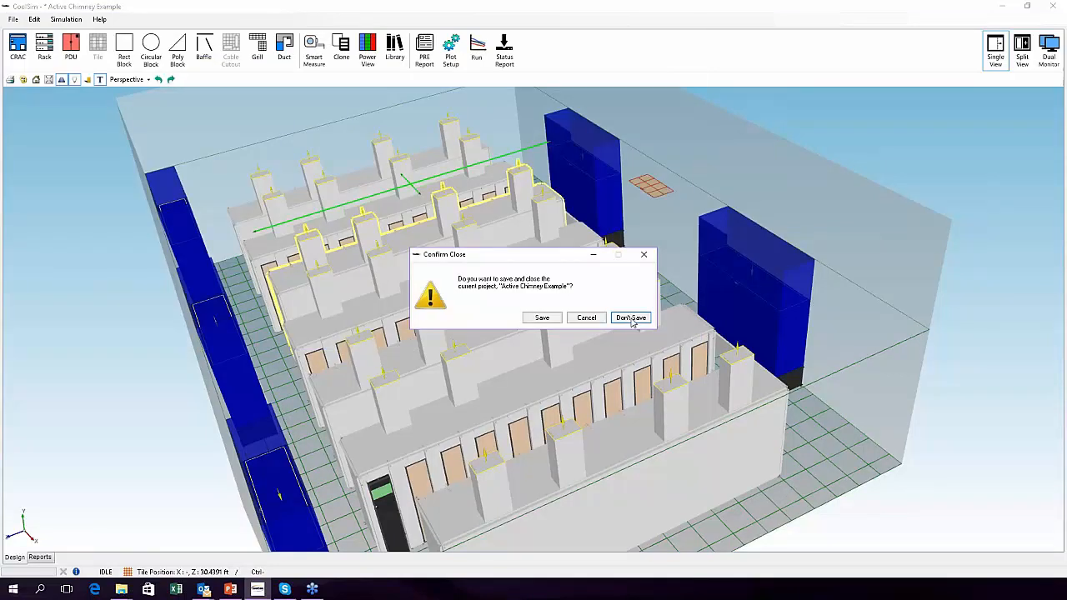
{"action": "left_click", "coordinate": [631, 318]}
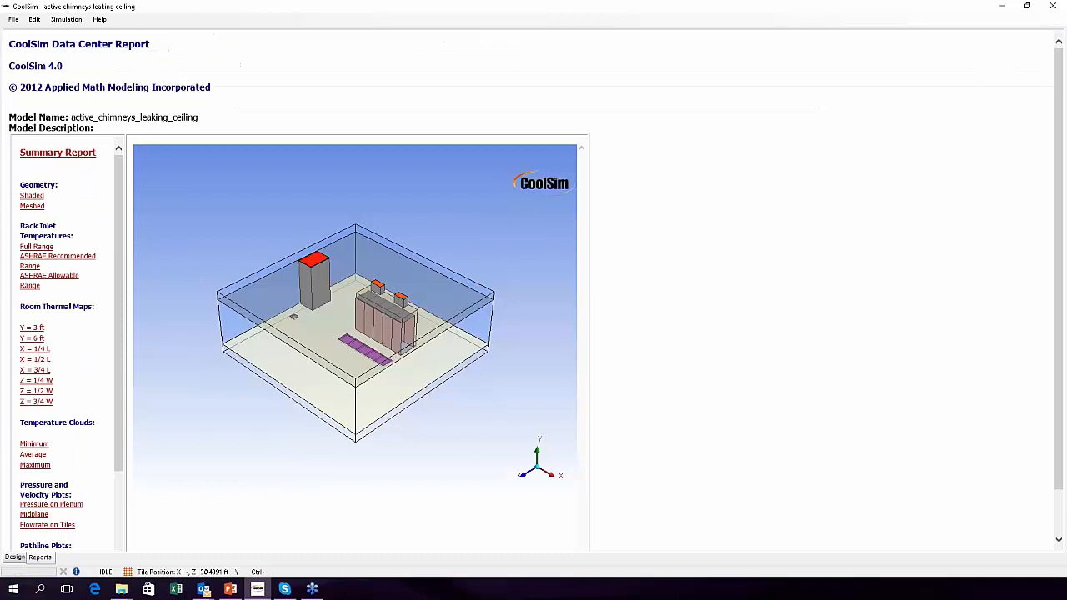
- Switch to the design model and examine the CRAC, rack row and floor tiles beneath the ceiling from different sides
{"action": "left_click", "coordinate": [15, 556]}
{"action": "middle_click_drag", "start_coordinate": [451, 374], "coordinate": [426, 287]}
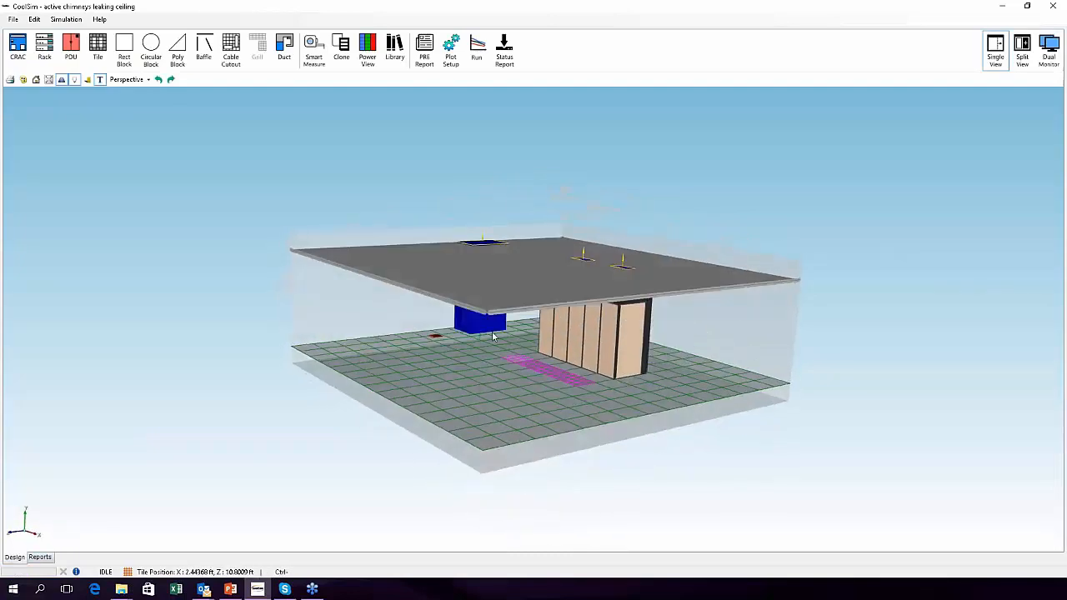
{"action": "scroll", "coordinate": [426, 287], "scroll_direction": "up", "scroll_amount": 3}
{"action": "middle_click_drag", "start_coordinate": [434, 354], "coordinate": [271, 305]}
{"action": "middle_click_drag", "start_coordinate": [631, 331], "coordinate": [441, 431]}
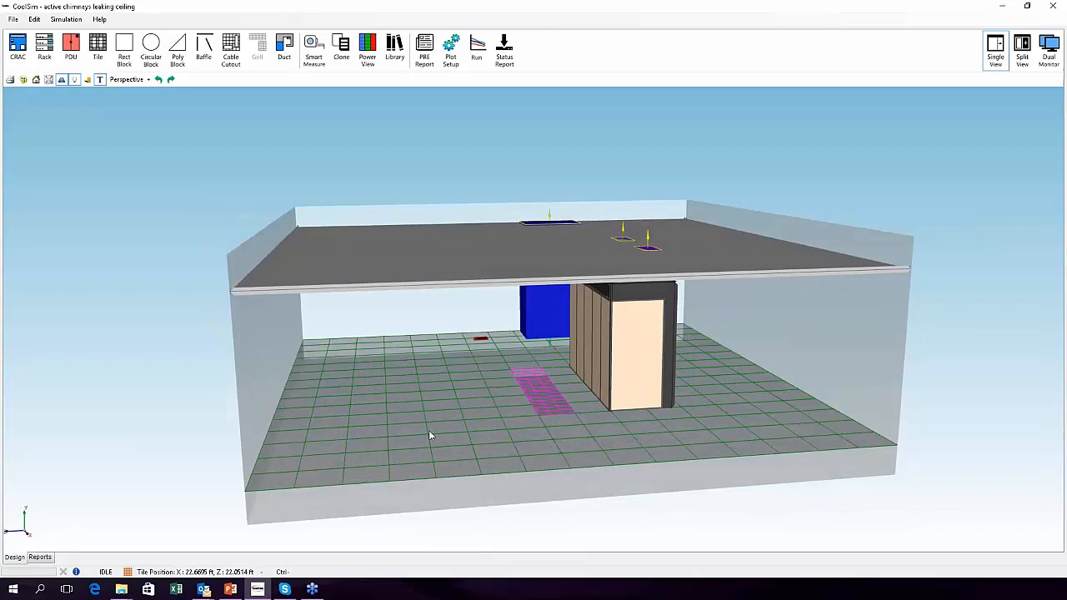
{"action": "middle_click_drag", "start_coordinate": [531, 421], "coordinate": [461, 424]}
{"action": "scroll", "coordinate": [540, 416], "scroll_direction": "up", "scroll_amount": 3}
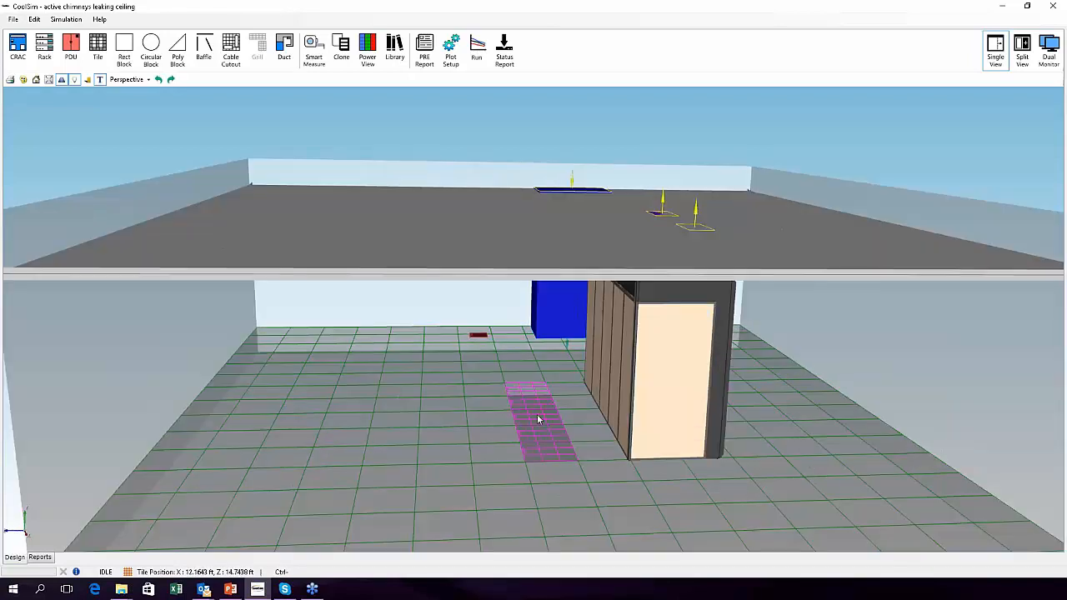
{"action": "middle_click_drag", "start_coordinate": [473, 335], "coordinate": [580, 375]}
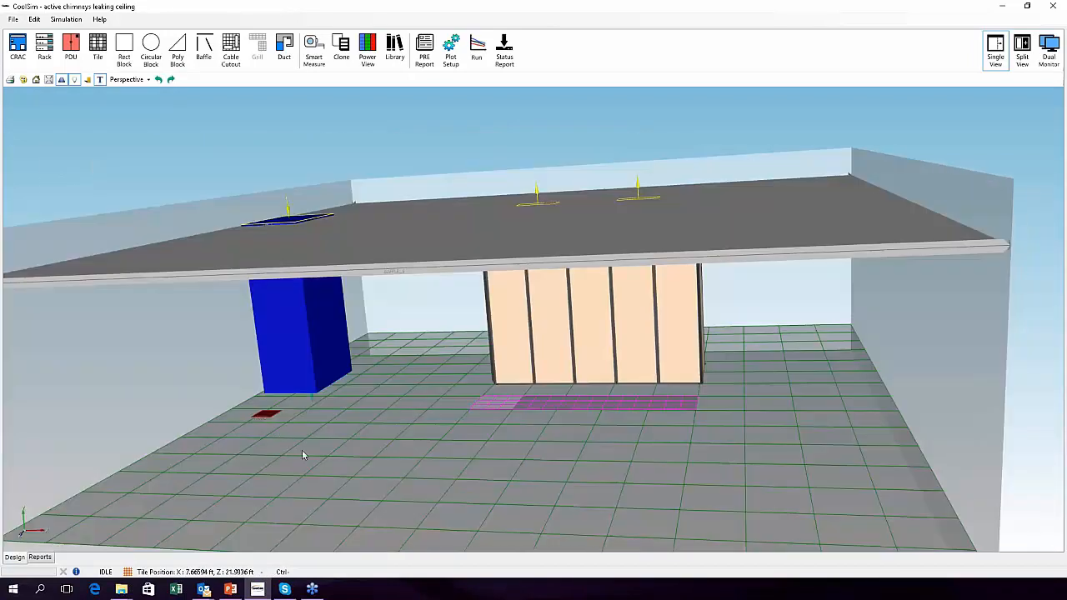
{"action": "scroll", "coordinate": [278, 431], "scroll_direction": "down", "scroll_amount": 3}
{"action": "middle_click_drag", "start_coordinate": [279, 431], "coordinate": [367, 450]}
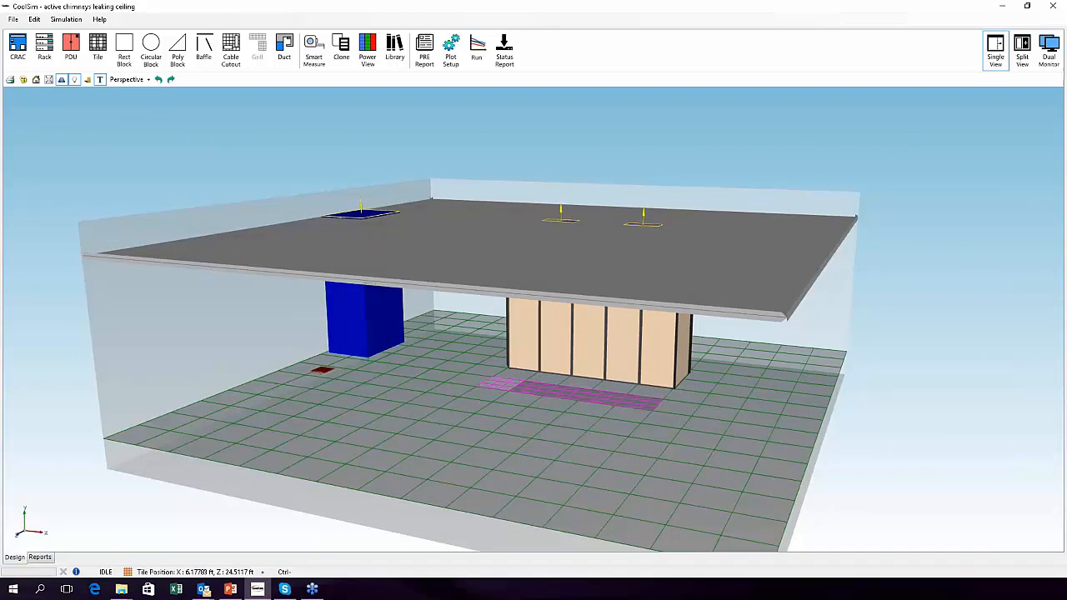
- Inspect the ceiling baffle with its chimney and CRAC openings from above and select it
{"action": "middle_click_drag", "start_coordinate": [518, 419], "coordinate": [424, 453]}
{"action": "scroll", "coordinate": [423, 453], "scroll_direction": "down", "scroll_amount": 2}
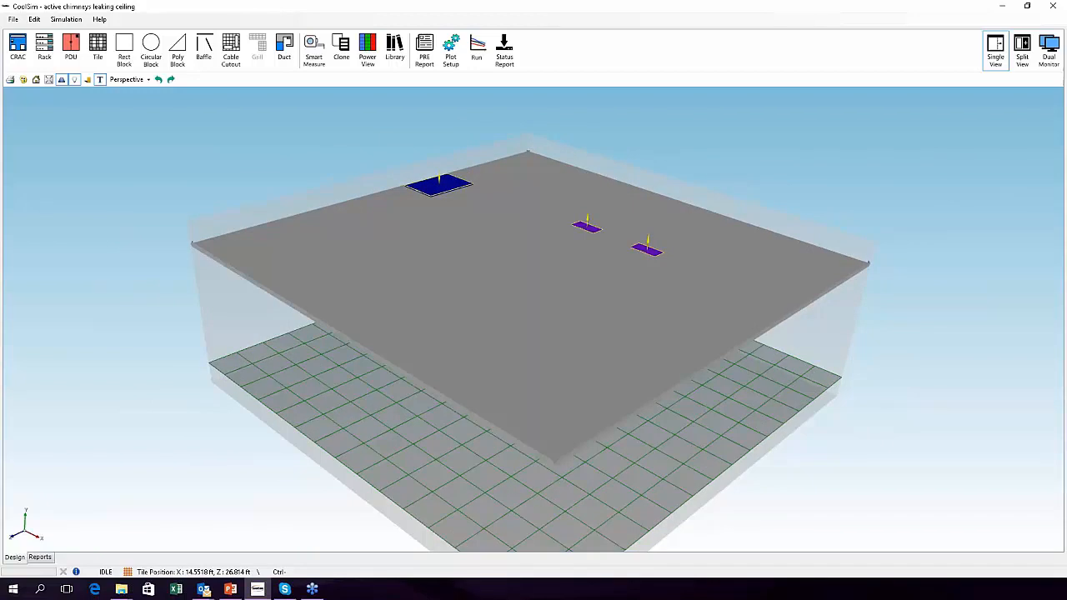
{"action": "middle_click_drag", "start_coordinate": [712, 464], "coordinate": [545, 467]}
{"action": "scroll", "coordinate": [533, 429], "scroll_direction": "down", "scroll_amount": 1}
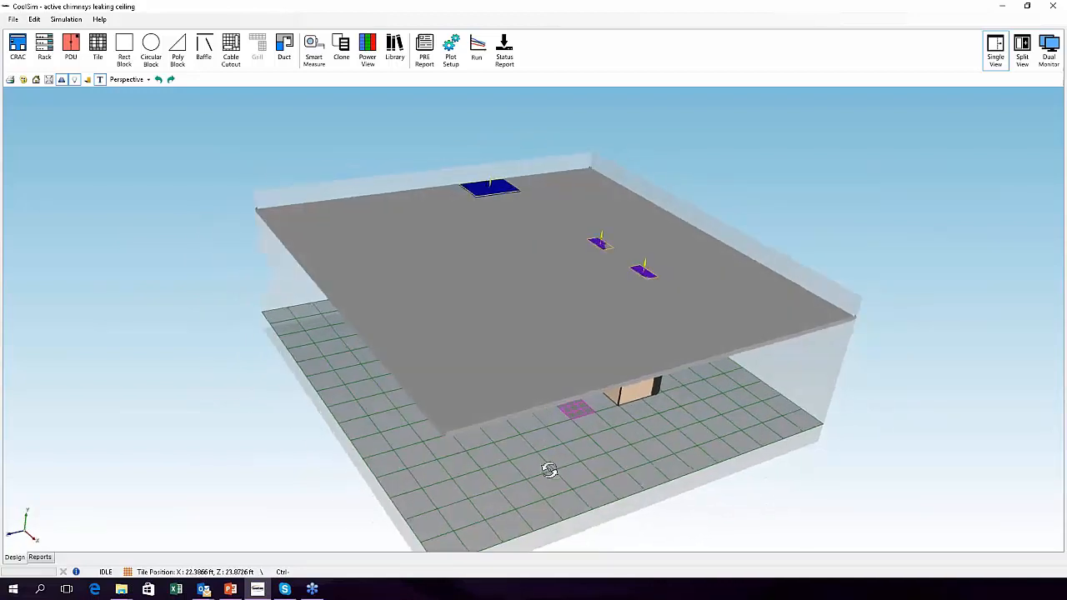
{"action": "left_click", "coordinate": [510, 345]}
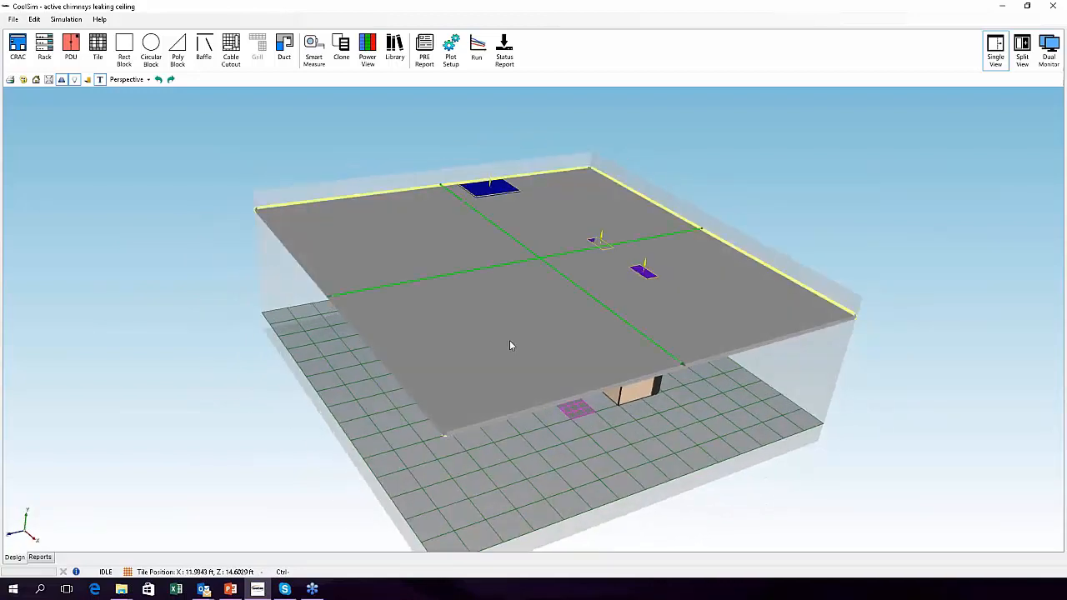
{"action": "right_click", "coordinate": [510, 345]}
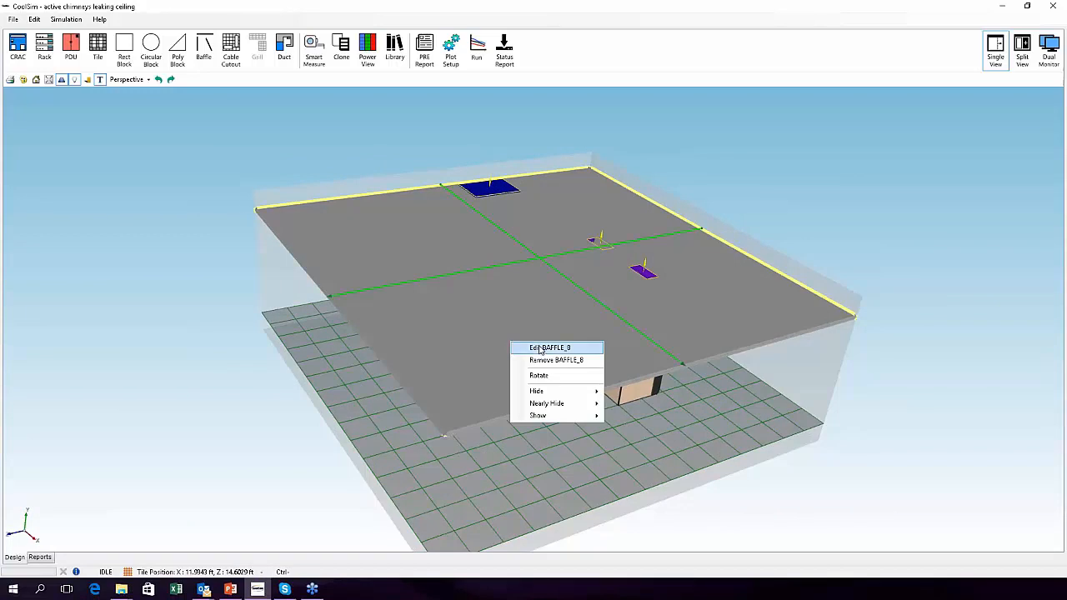
- Add a baffle near the edge of the room floor with its location set to General and its plane to X-Z
{"action": "left_click", "coordinate": [204, 50]}
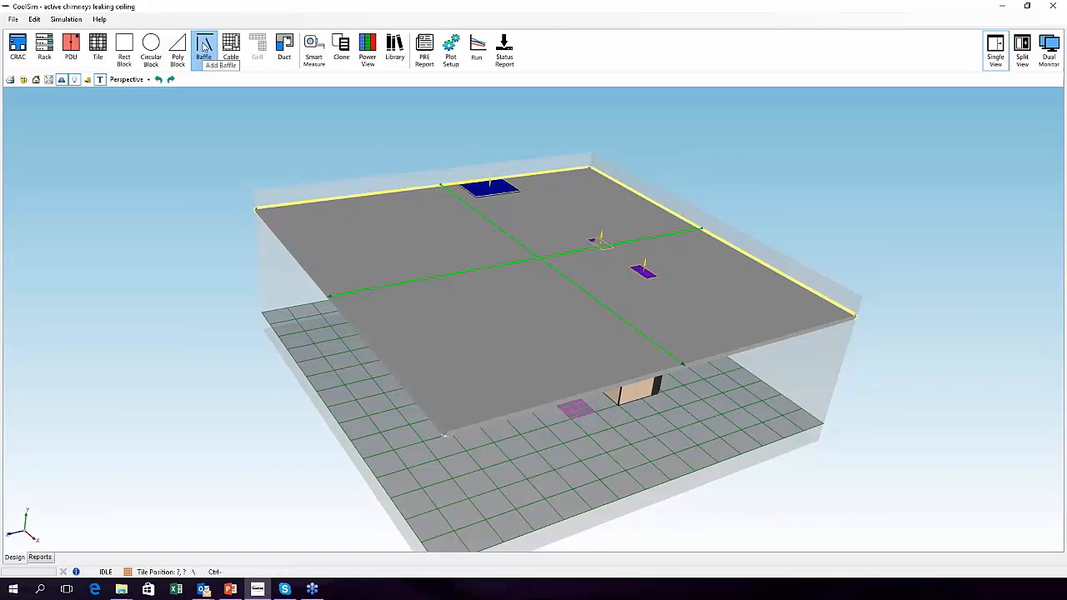
{"action": "left_click", "coordinate": [346, 402]}
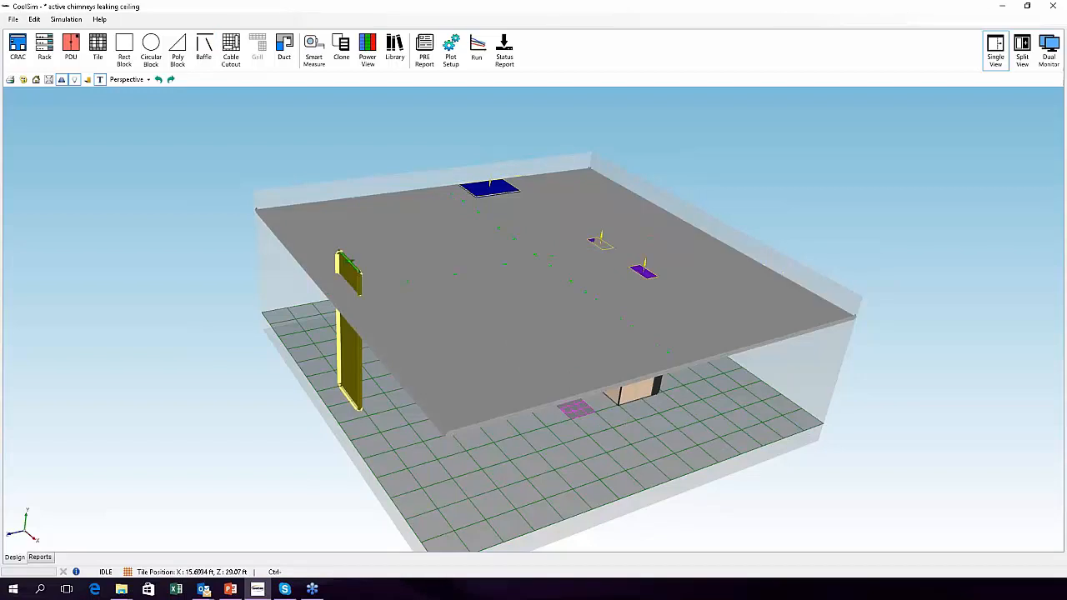
{"action": "double_click", "coordinate": [356, 389]}
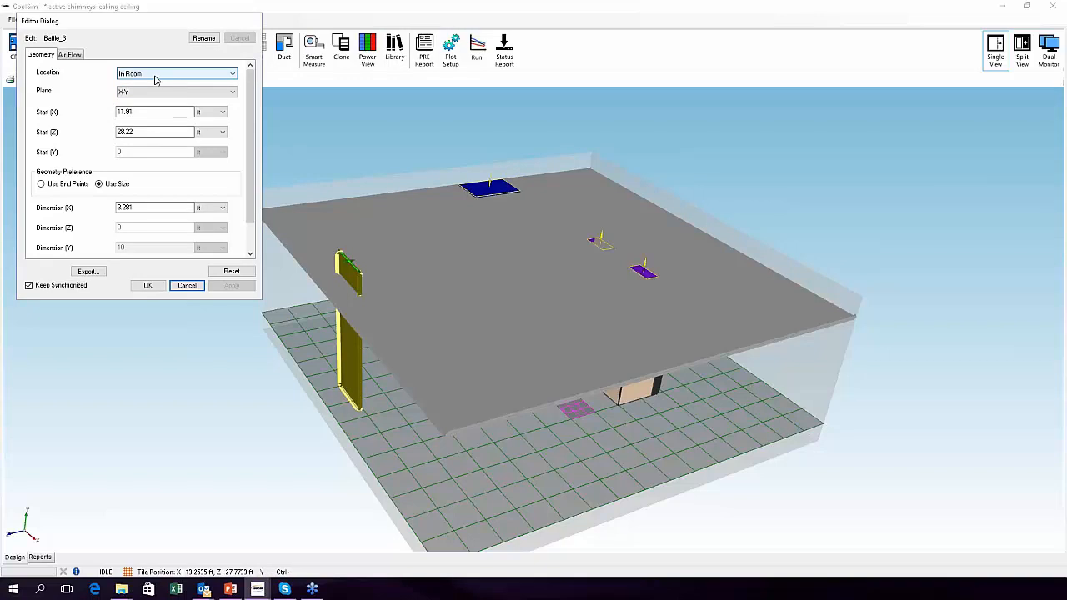
{"action": "left_click", "coordinate": [155, 78]}
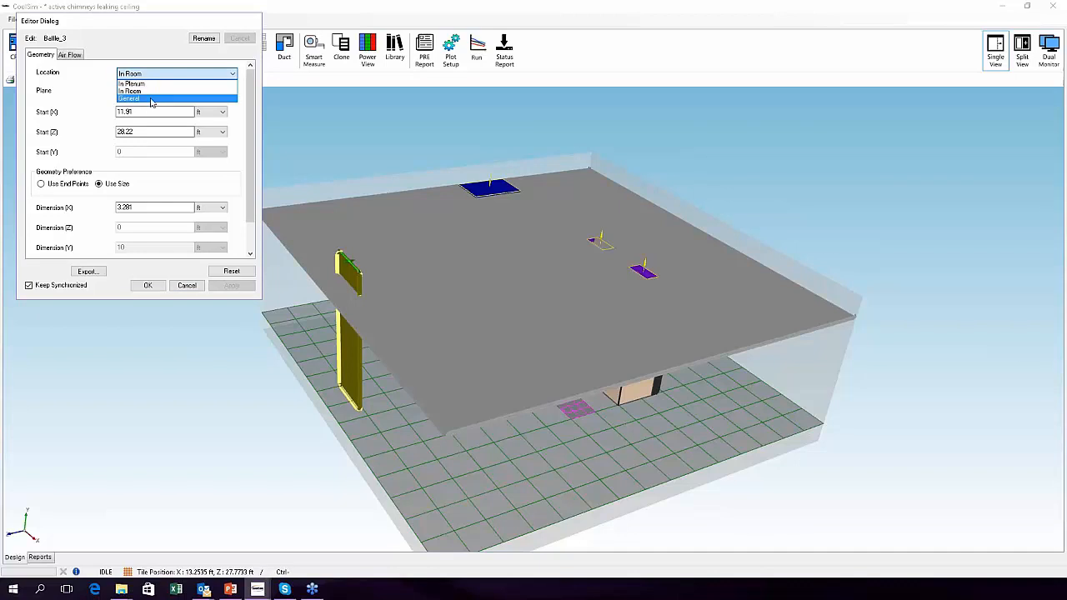
{"action": "left_click", "coordinate": [151, 100]}
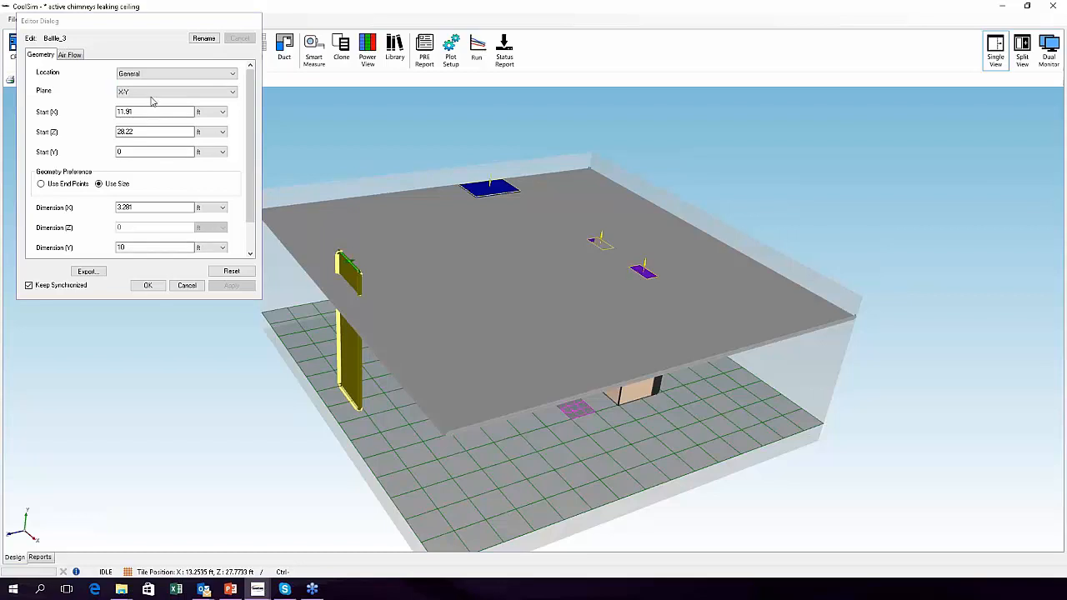
{"action": "left_click", "coordinate": [154, 93]}
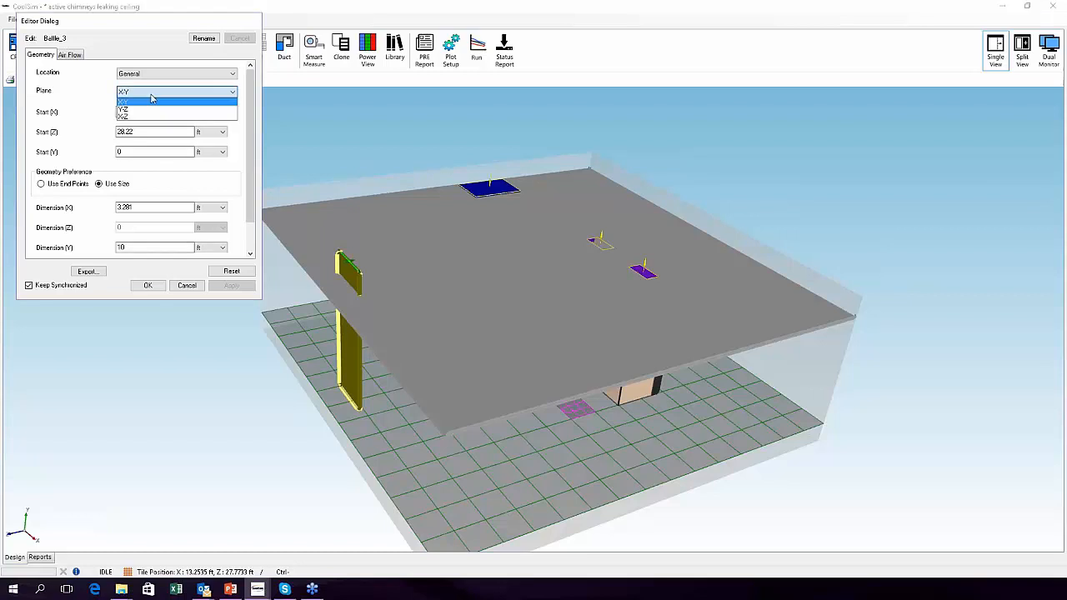
{"action": "left_click", "coordinate": [133, 115]}
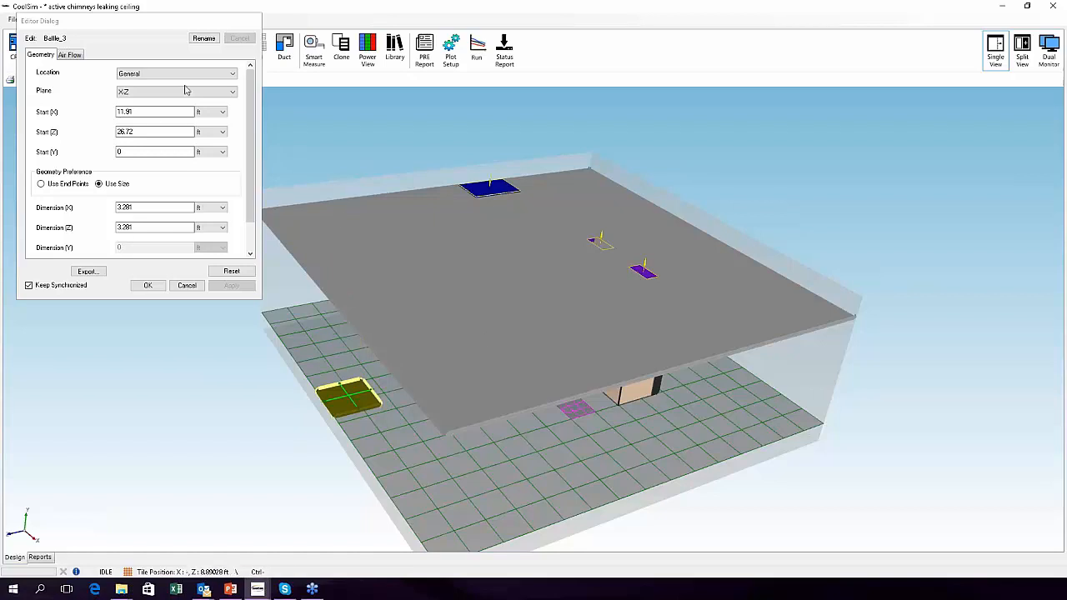
{"action": "left_click", "coordinate": [493, 277]}
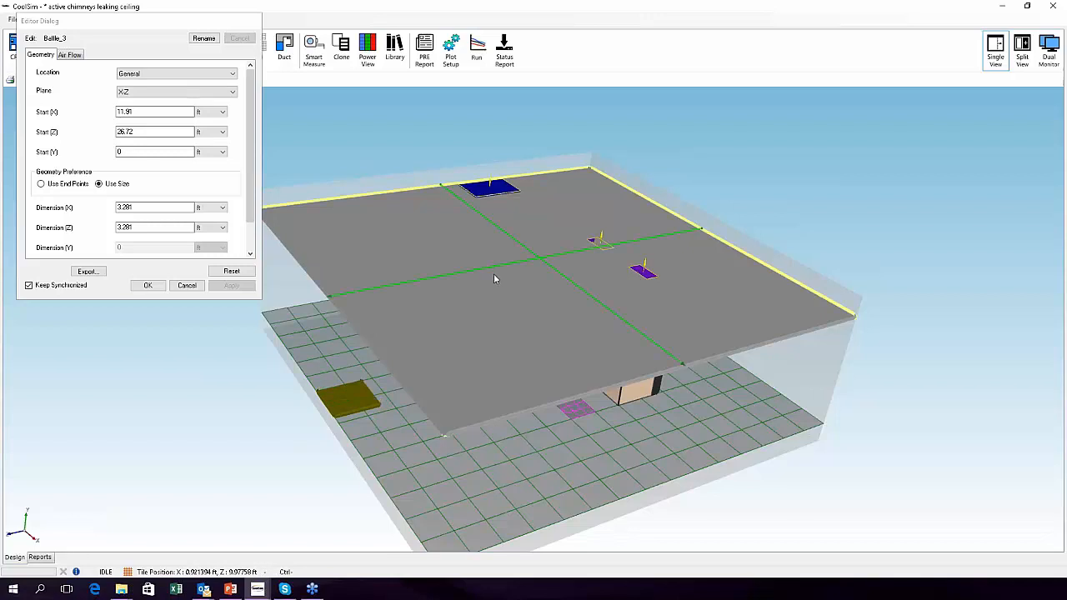
{"action": "left_click", "coordinate": [189, 287]}
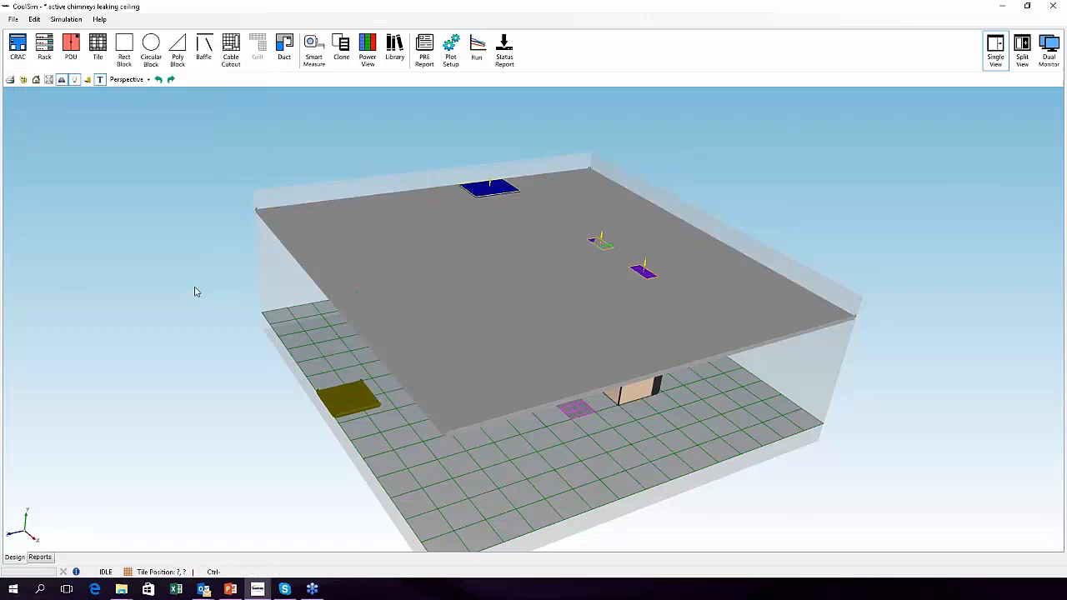
- Review the air flow settings of the ceiling baffle without changing them
{"action": "left_click", "coordinate": [431, 297]}
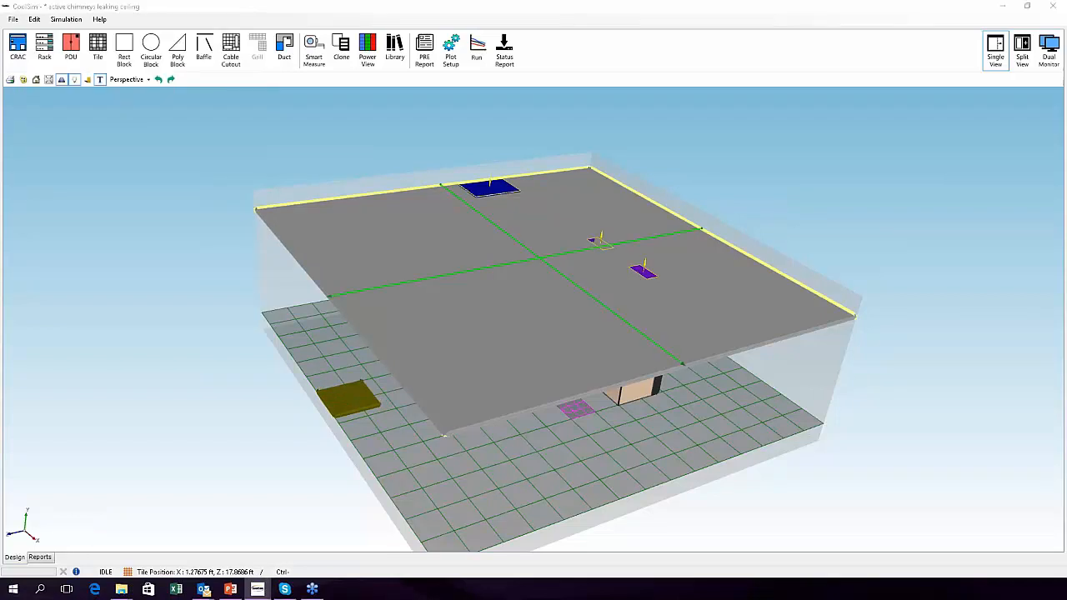
{"action": "left_click", "coordinate": [70, 56]}
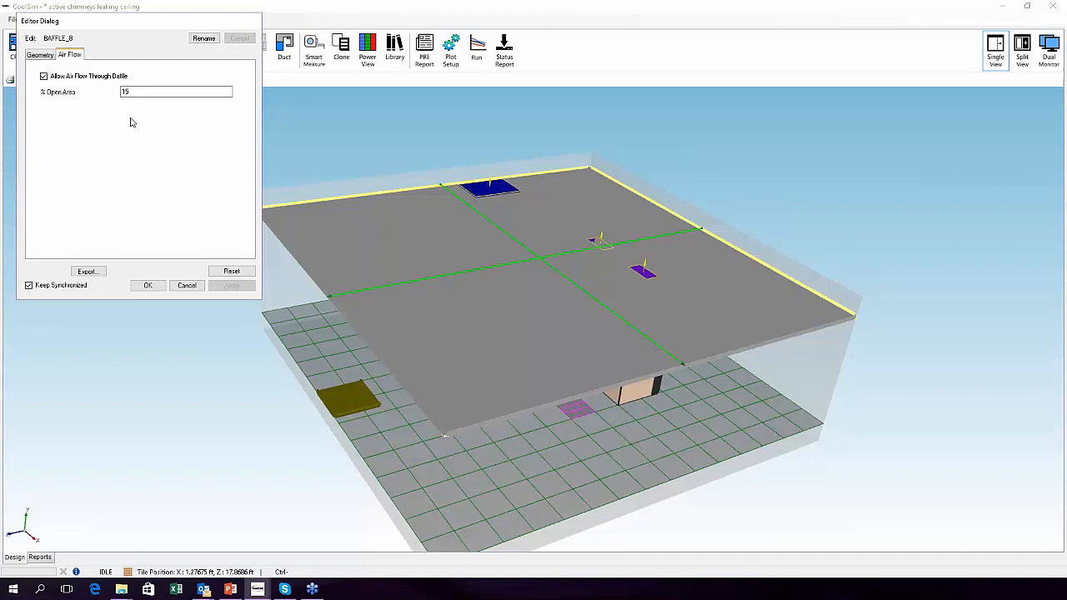
{"action": "left_click", "coordinate": [187, 287]}
- Inspect the CRAC's connection to the ceiling and move the racks away from the black chimney enclosure to expose it
{"action": "middle_click_drag", "start_coordinate": [388, 370], "coordinate": [314, 324]}
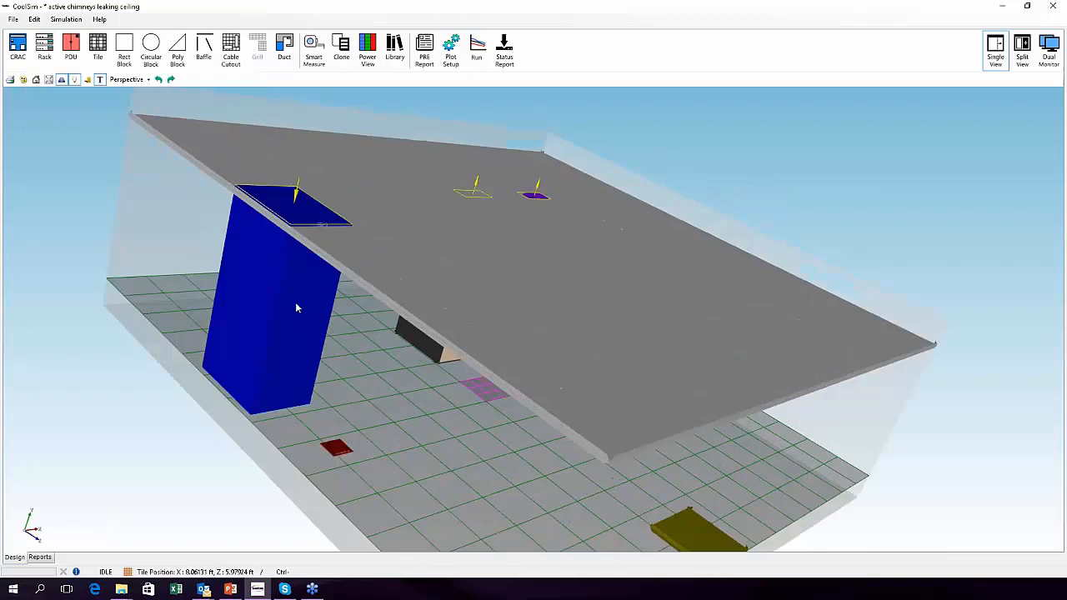
{"action": "scroll", "coordinate": [296, 224], "scroll_direction": "up", "scroll_amount": 2}
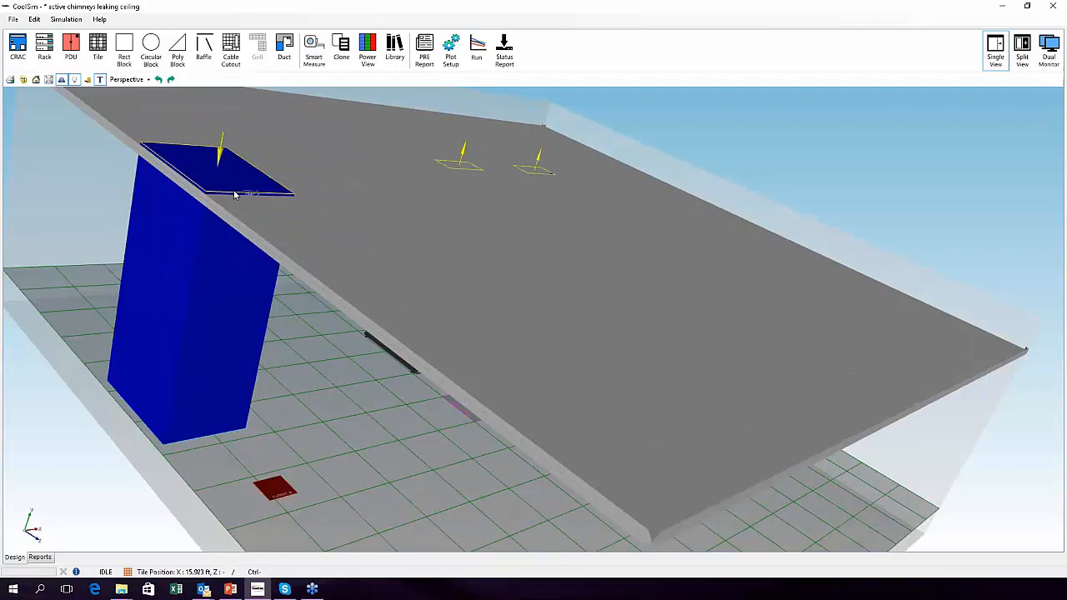
{"action": "middle_click_drag", "start_coordinate": [269, 400], "coordinate": [703, 340]}
{"action": "left_click", "coordinate": [702, 340]}
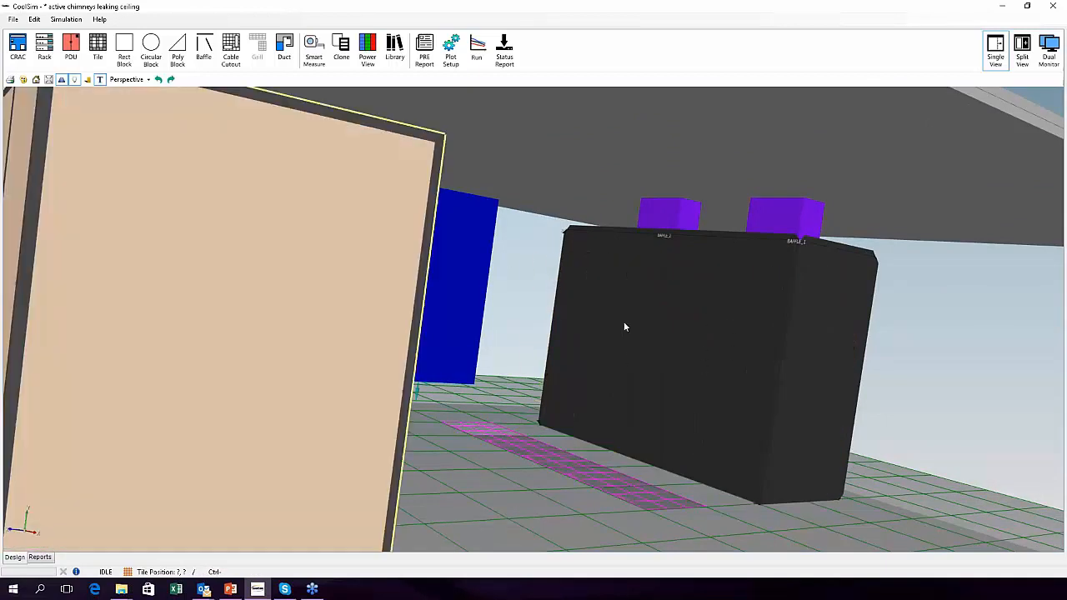
- Nearly hide all baffles of the black chimney enclosure so the racks behind them can be seen
{"action": "scroll", "coordinate": [531, 312], "scroll_direction": "down", "scroll_amount": 4}
{"action": "scroll", "coordinate": [656, 311], "scroll_direction": "down", "scroll_amount": 3}
{"action": "right_click", "coordinate": [656, 311]}
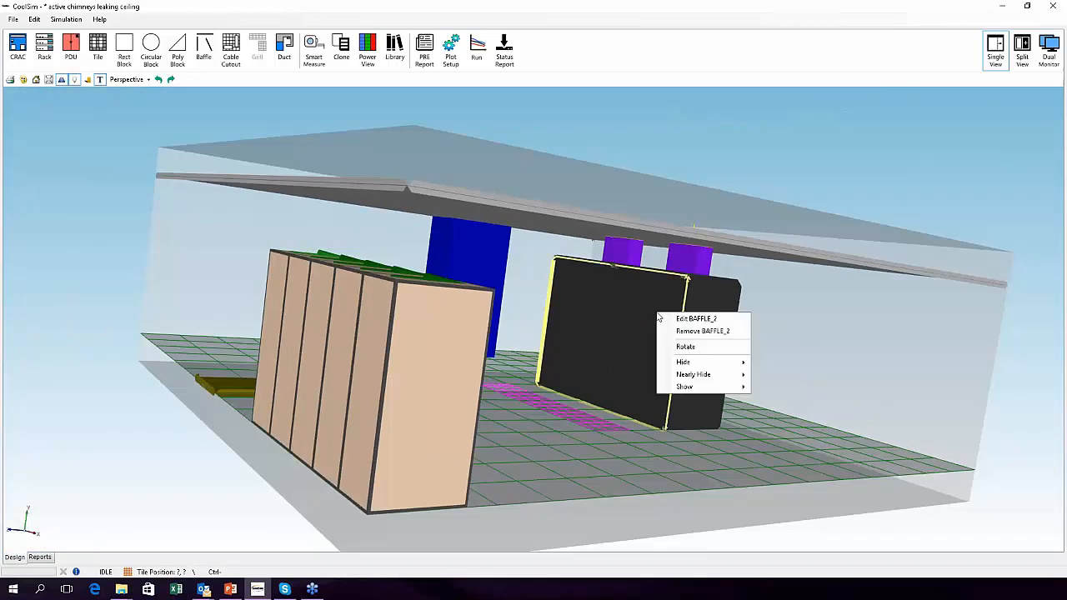
{"action": "left_click", "coordinate": [827, 326]}
{"action": "left_click_drag", "start_coordinate": [368, 272], "coordinate": [671, 293]}
{"action": "left_click_drag", "start_coordinate": [834, 320], "coordinate": [308, 313]}
{"action": "left_click_drag", "start_coordinate": [813, 325], "coordinate": [626, 326]}
{"action": "left_click_drag", "start_coordinate": [775, 322], "coordinate": [609, 319]}
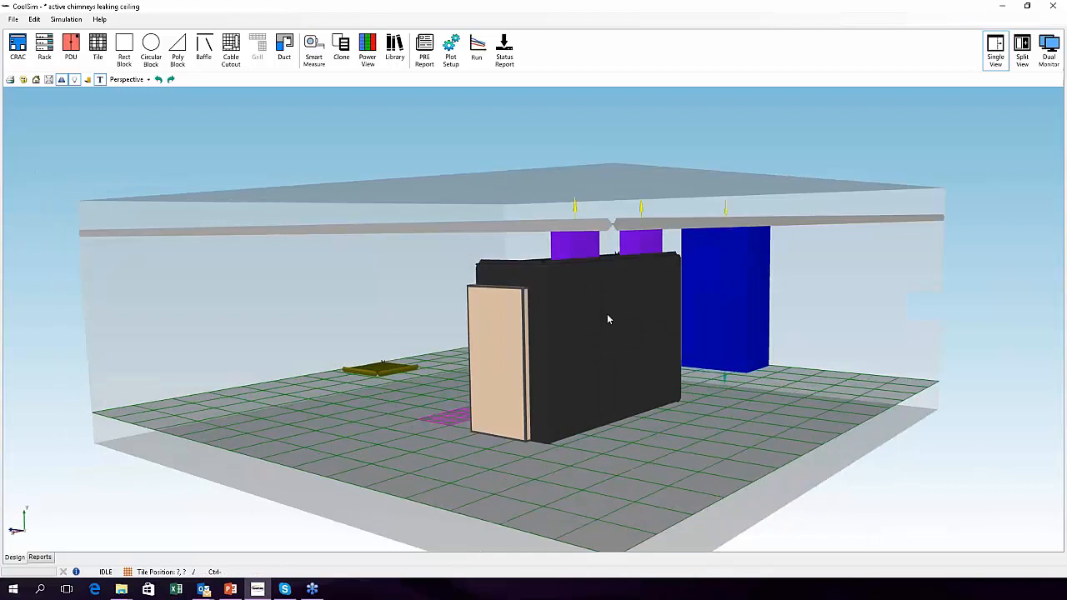
{"action": "right_click", "coordinate": [608, 319]}
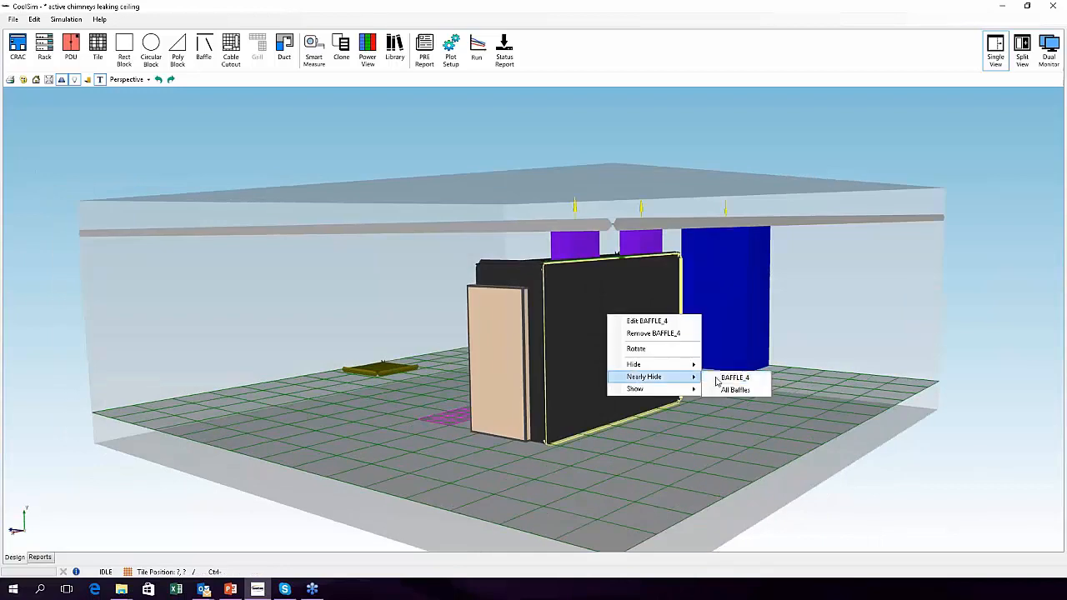
{"action": "left_click", "coordinate": [729, 378]}
- Review the heat load and flow rate specifications of the purple PDU above the enclosure without changing them
{"action": "left_click_drag", "start_coordinate": [700, 364], "coordinate": [763, 357]}
{"action": "scroll", "coordinate": [762, 357], "scroll_direction": "up", "scroll_amount": 3}
{"action": "left_click_drag", "start_coordinate": [692, 367], "coordinate": [505, 229]}
{"action": "scroll", "coordinate": [430, 184], "scroll_direction": "up", "scroll_amount": 2}
{"action": "left_click", "coordinate": [430, 185]}
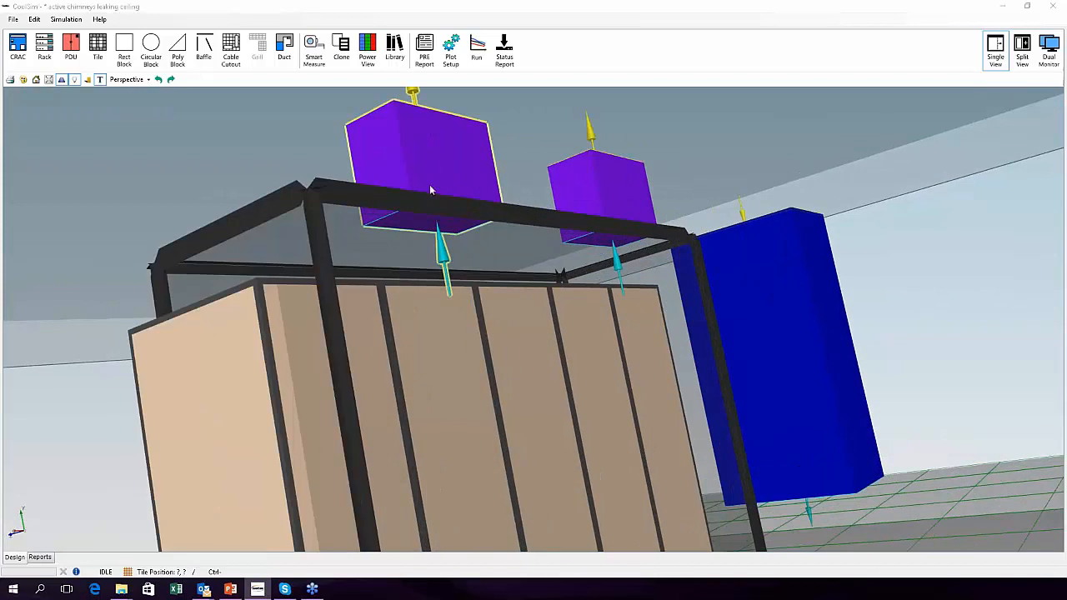
{"action": "left_click", "coordinate": [100, 55]}
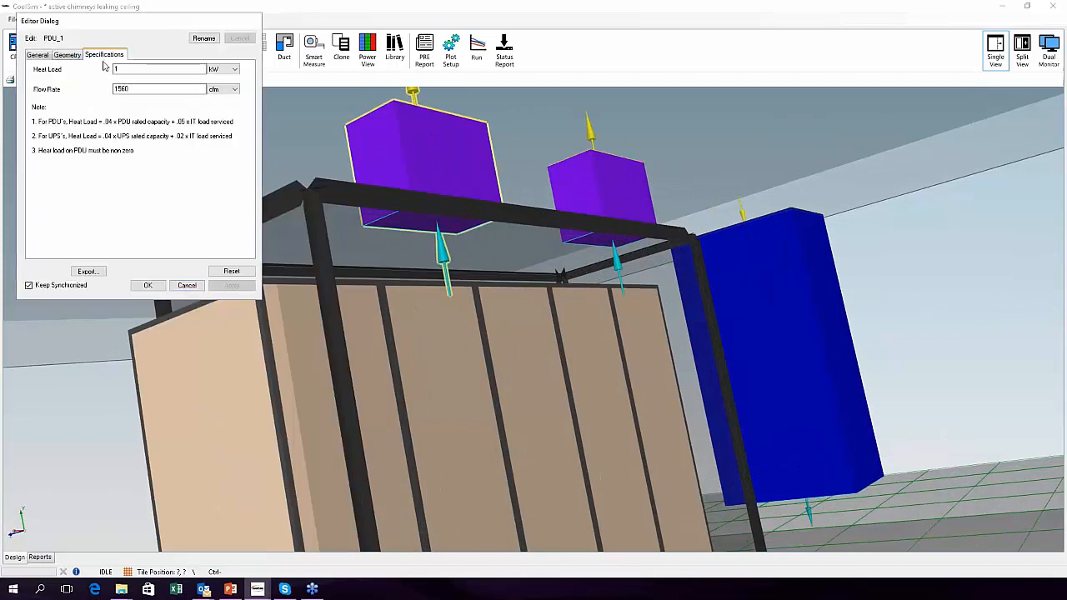
{"action": "left_click", "coordinate": [136, 70]}
{"action": "left_click", "coordinate": [133, 90]}
{"action": "left_click", "coordinate": [188, 287]}
{"action": "middle_click_drag", "start_coordinate": [322, 265], "coordinate": [354, 272]}
{"action": "middle_click_drag", "start_coordinate": [312, 200], "coordinate": [479, 360]}
{"action": "scroll", "coordinate": [441, 324], "scroll_direction": "down", "scroll_amount": 6}
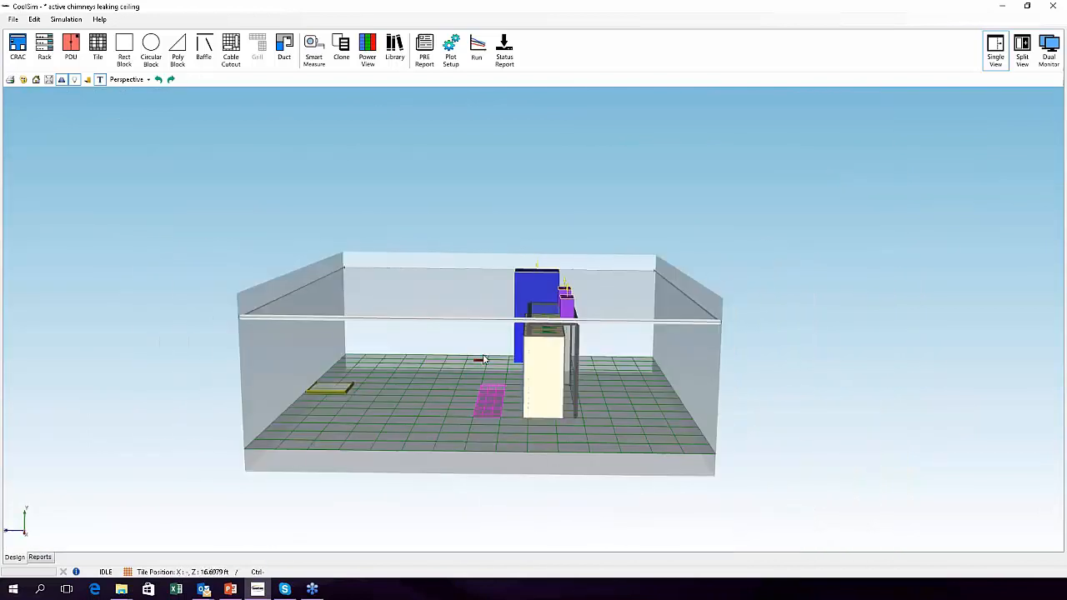
- Open the simulation report and examine the rack inlet temperatures plot for the ASHRAE Recommended Range
{"action": "left_click", "coordinate": [40, 557]}
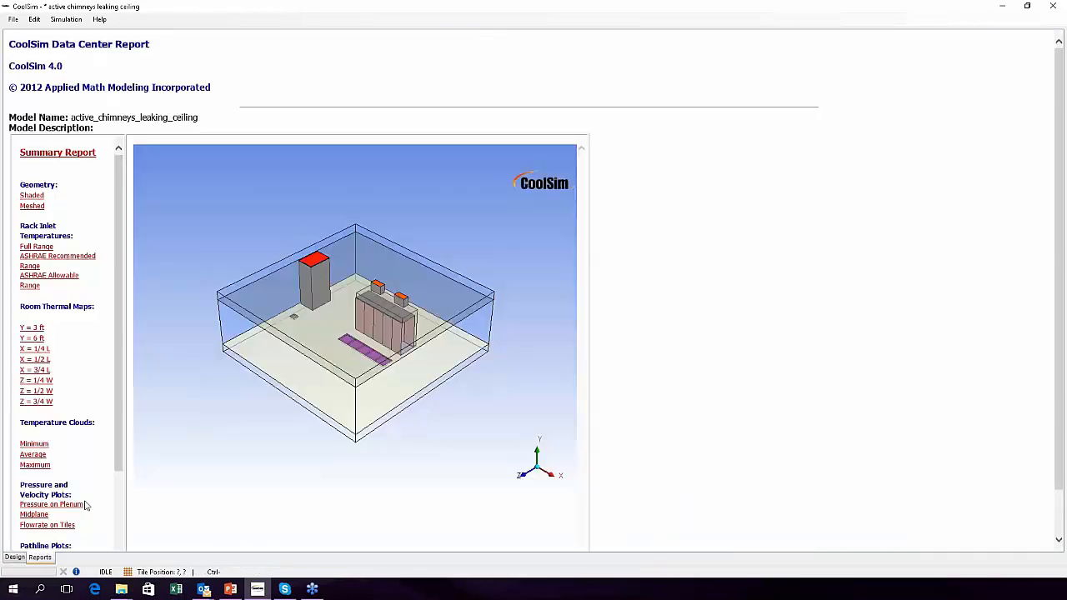
{"action": "left_click_drag", "start_coordinate": [119, 387], "coordinate": [119, 512]}
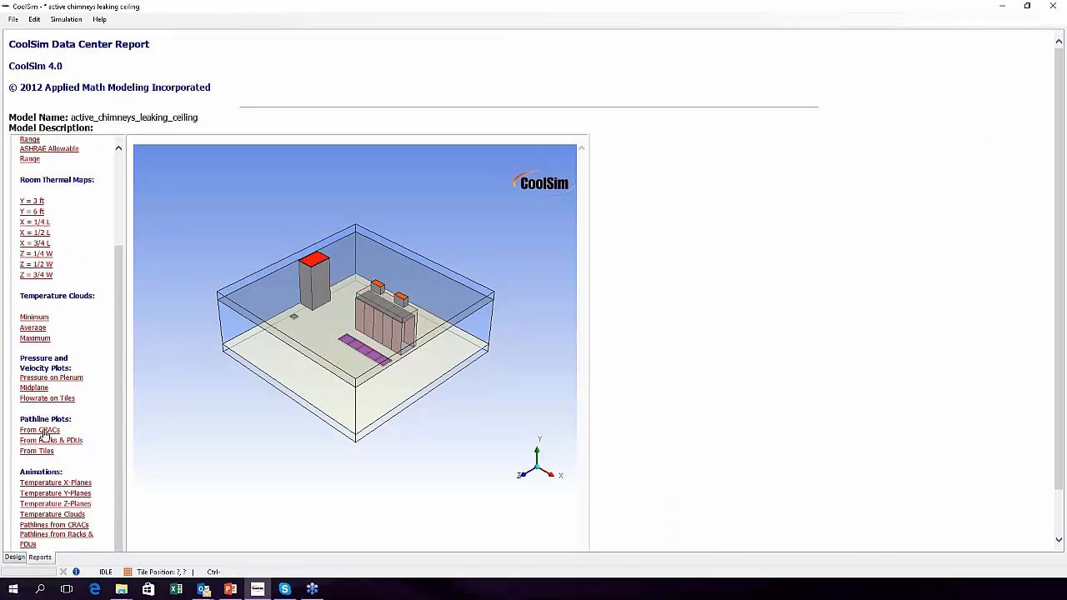
{"action": "left_click_drag", "start_coordinate": [117, 286], "coordinate": [119, 197]}
{"action": "left_click", "coordinate": [67, 256]}
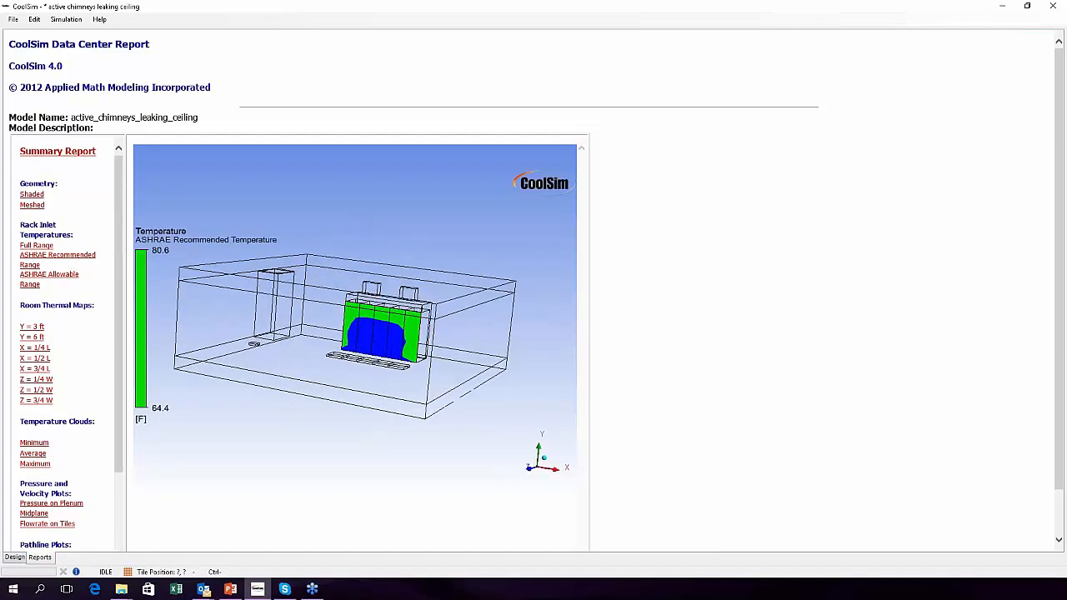
{"action": "scroll", "coordinate": [374, 339], "scroll_direction": "up", "scroll_amount": 5}
{"action": "left_click_drag", "start_coordinate": [373, 339], "coordinate": [356, 339]}
- Display the pathline plot from racks and PDUs and examine the return air paths above the chimneys
{"action": "scroll", "coordinate": [117, 417], "scroll_direction": "down", "scroll_amount": 3}
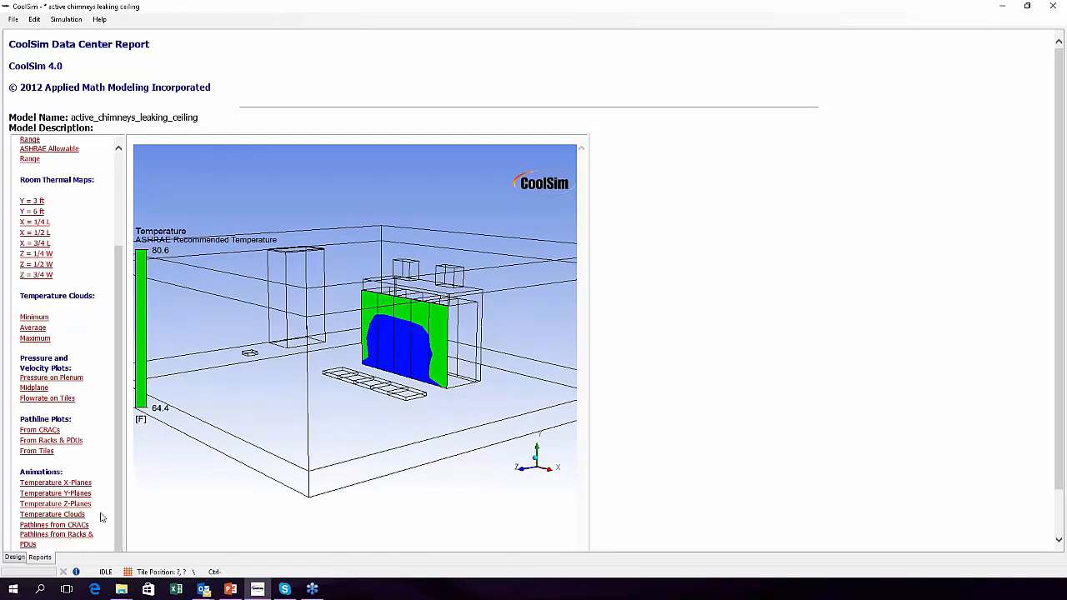
{"action": "left_click", "coordinate": [42, 440]}
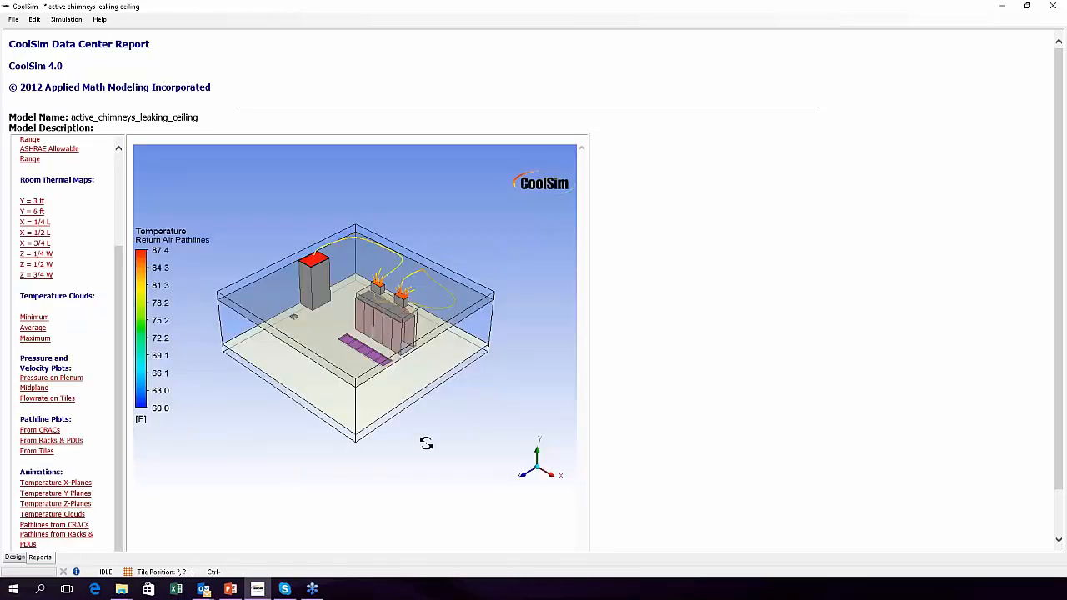
{"action": "left_click_drag", "start_coordinate": [422, 423], "coordinate": [364, 409]}
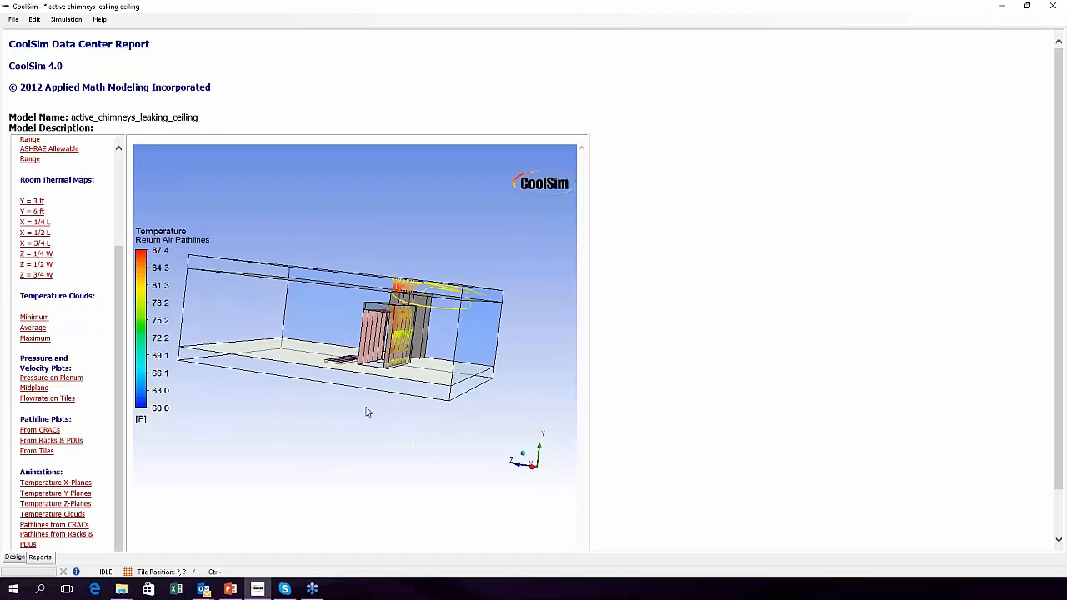
{"action": "scroll", "coordinate": [367, 412], "scroll_direction": "up", "scroll_amount": 5}
{"action": "left_click_drag", "start_coordinate": [367, 411], "coordinate": [431, 423]}
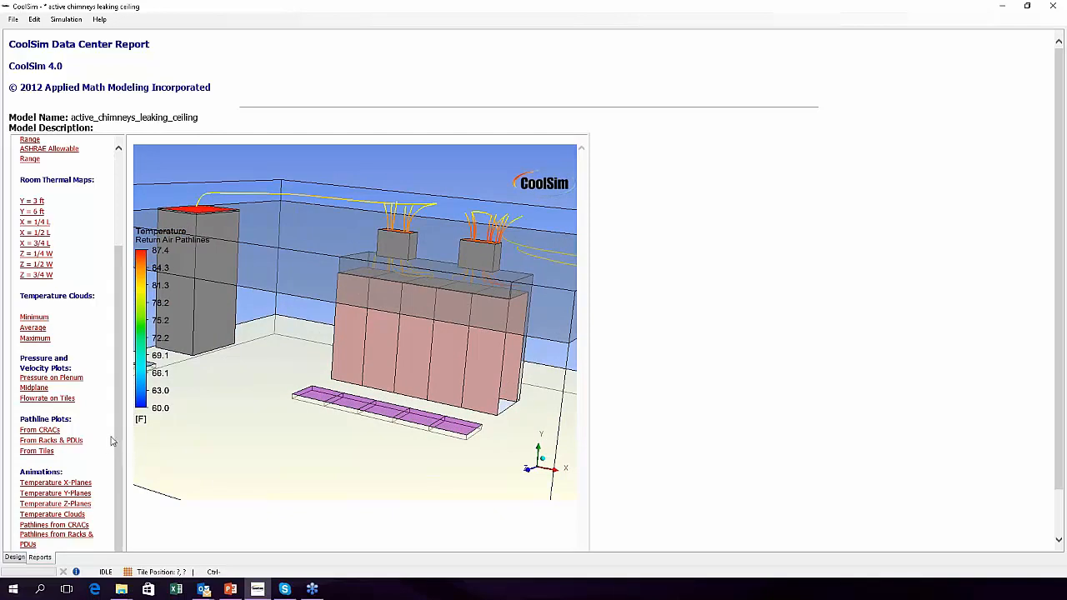
- Return to the design view and open the project communication servers in model.csp without saving the current one
{"action": "left_click", "coordinate": [14, 556]}
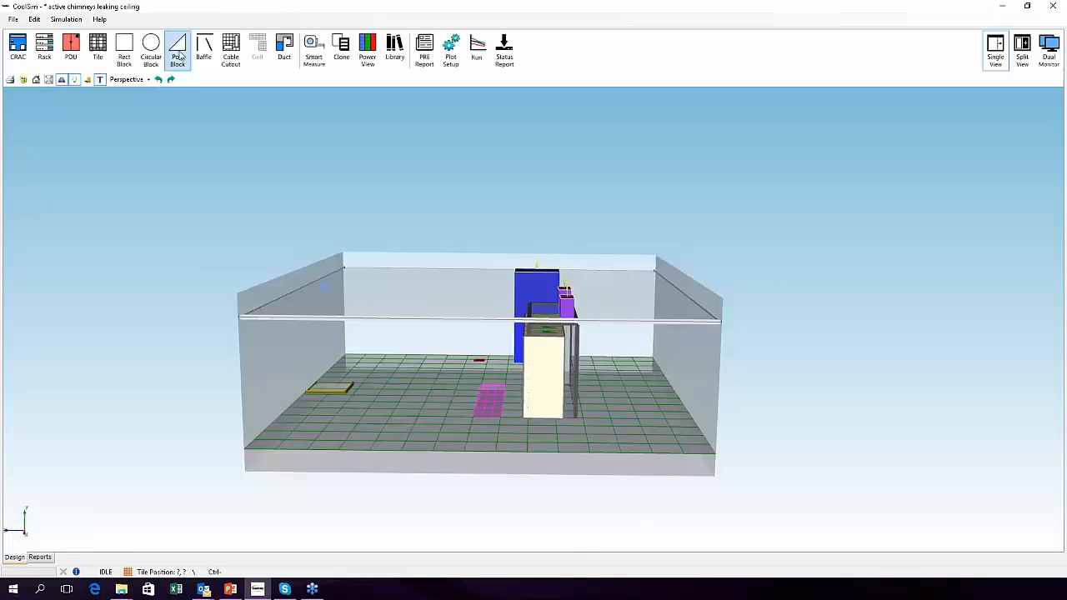
{"action": "left_click", "coordinate": [13, 19]}
{"action": "mouse_move", "coordinate": [59, 46]}
{"action": "left_click", "coordinate": [127, 45]}
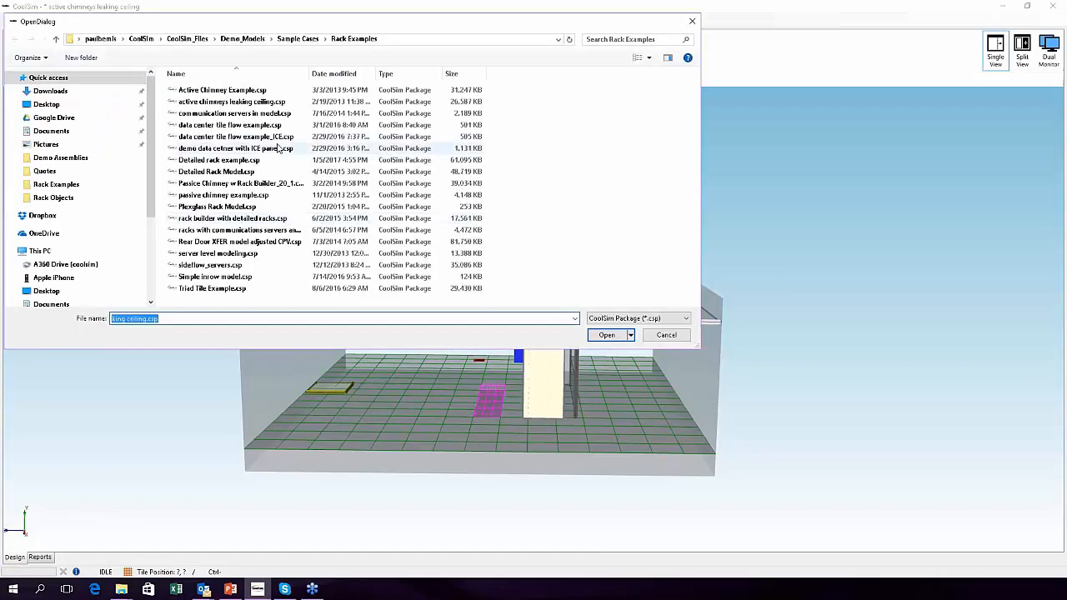
{"action": "left_click", "coordinate": [274, 115]}
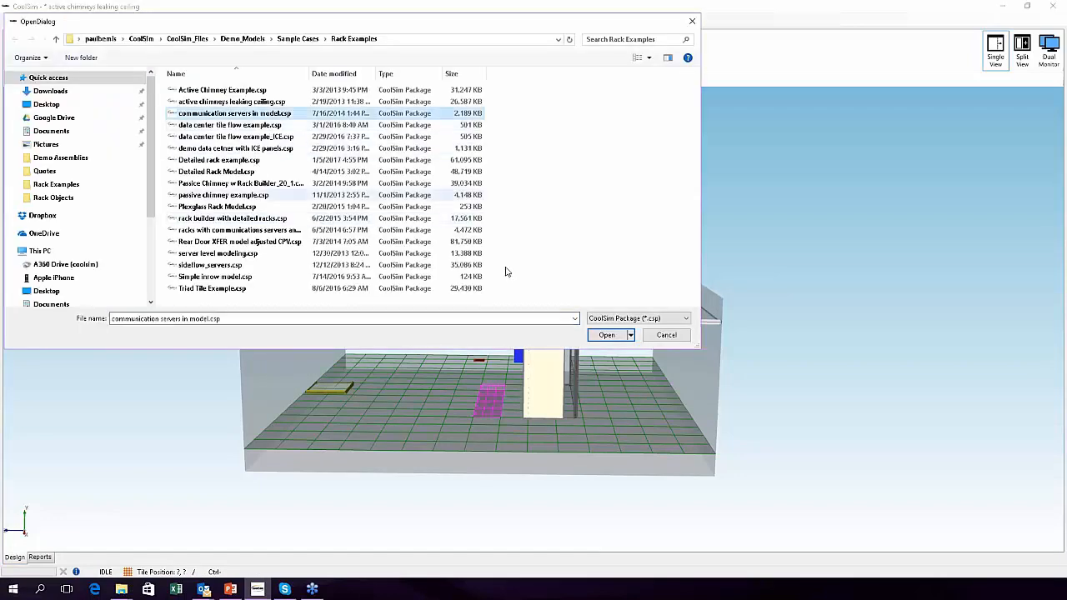
{"action": "left_click", "coordinate": [607, 334]}
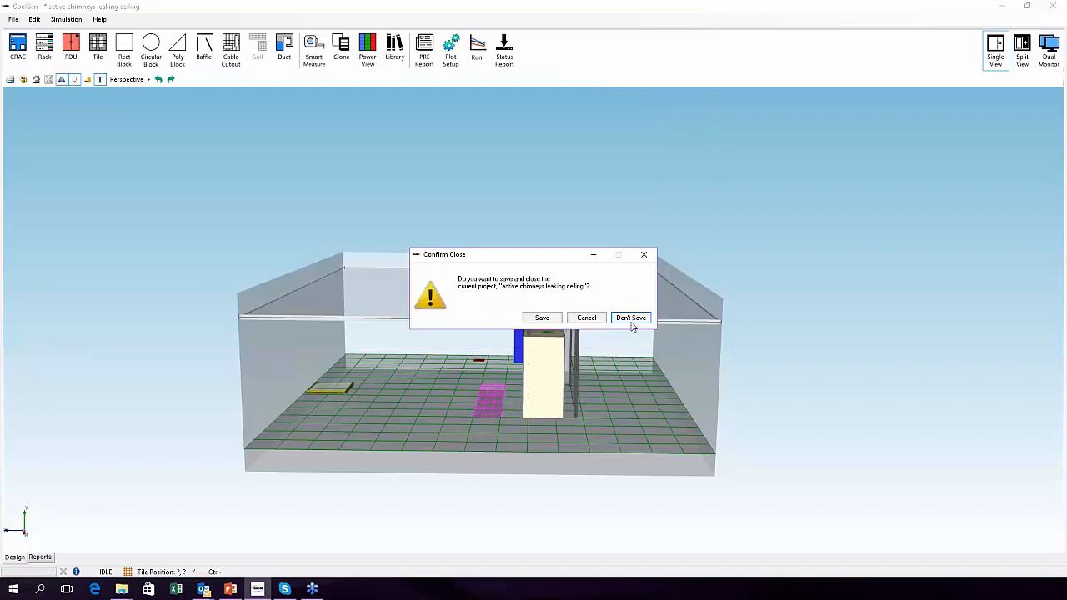
{"action": "left_click", "coordinate": [630, 319]}
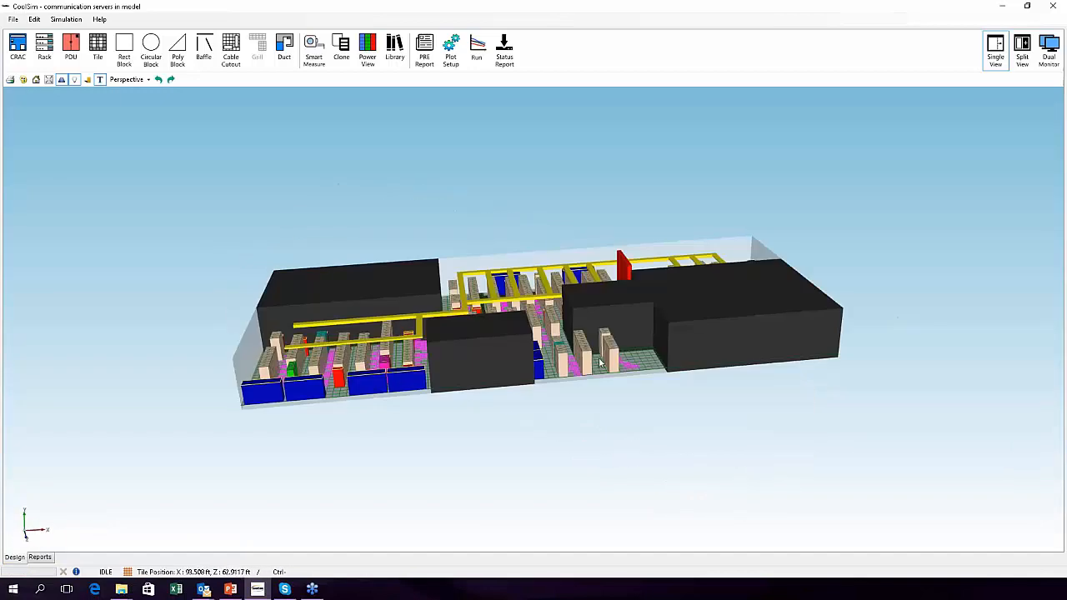
- Examine the two teal racks at the end of the rack row and their airflow direction arrows
{"action": "middle_click_drag", "start_coordinate": [442, 362], "coordinate": [488, 360]}
{"action": "scroll", "coordinate": [488, 360], "scroll_direction": "up", "scroll_amount": 3}
{"action": "scroll", "coordinate": [685, 333], "scroll_direction": "up", "scroll_amount": 6}
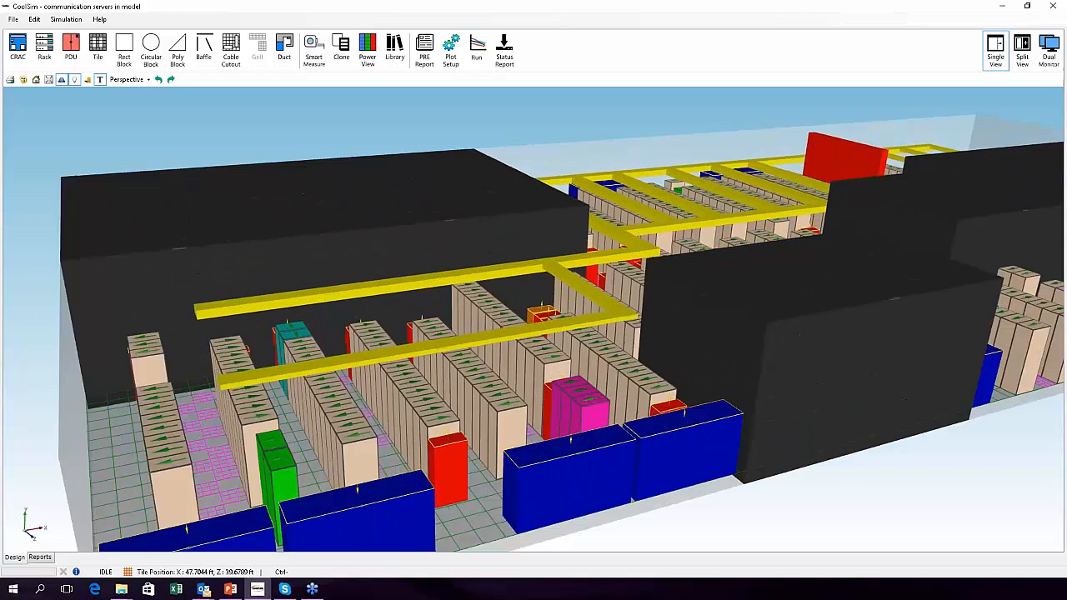
{"action": "scroll", "coordinate": [642, 337], "scroll_direction": "up", "scroll_amount": 5}
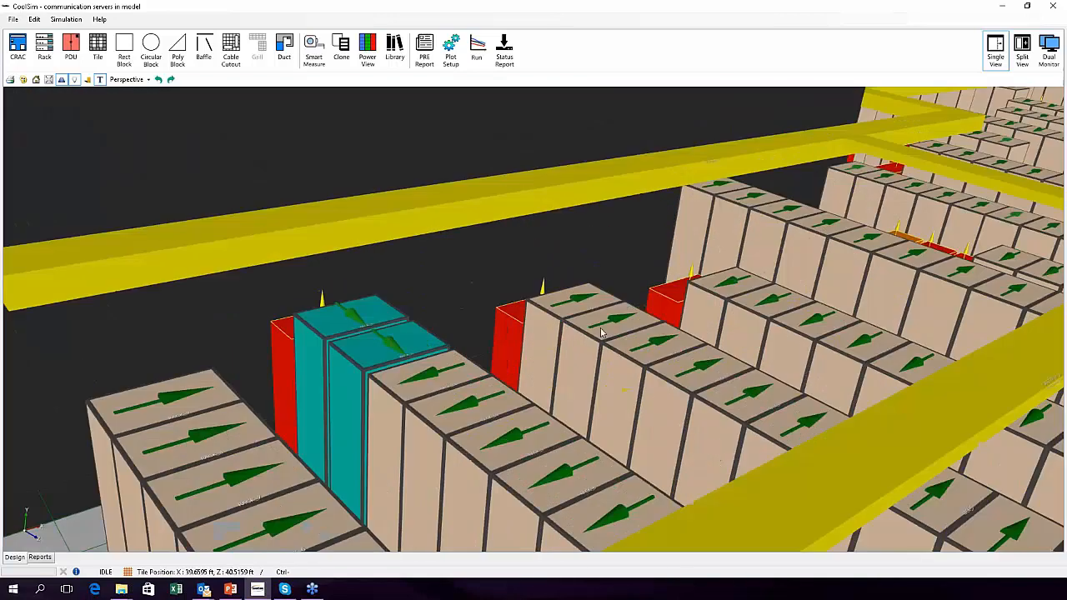
{"action": "scroll", "coordinate": [377, 341], "scroll_direction": "up", "scroll_amount": 4}
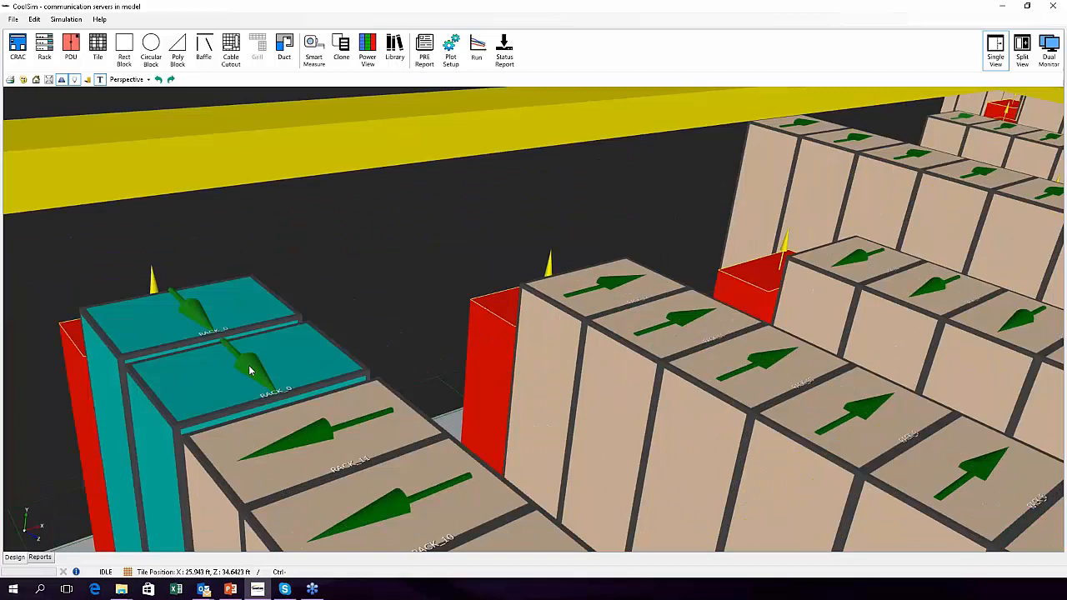
{"action": "scroll", "coordinate": [248, 365], "scroll_direction": "down", "scroll_amount": 6}
{"action": "middle_click_drag", "start_coordinate": [322, 376], "coordinate": [469, 352]}
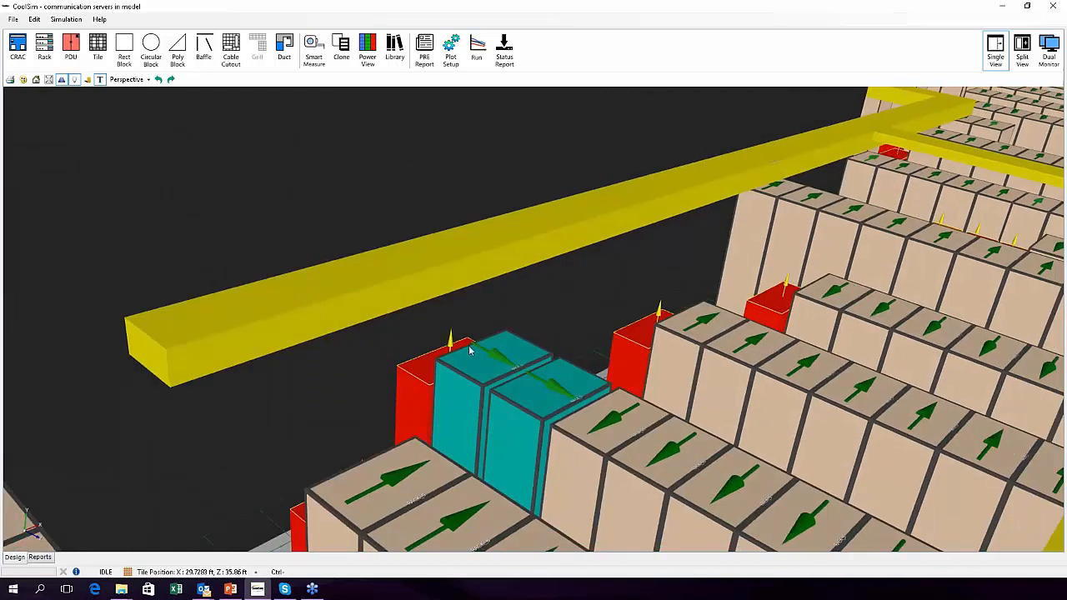
{"action": "scroll", "coordinate": [491, 361], "scroll_direction": "up", "scroll_amount": 2}
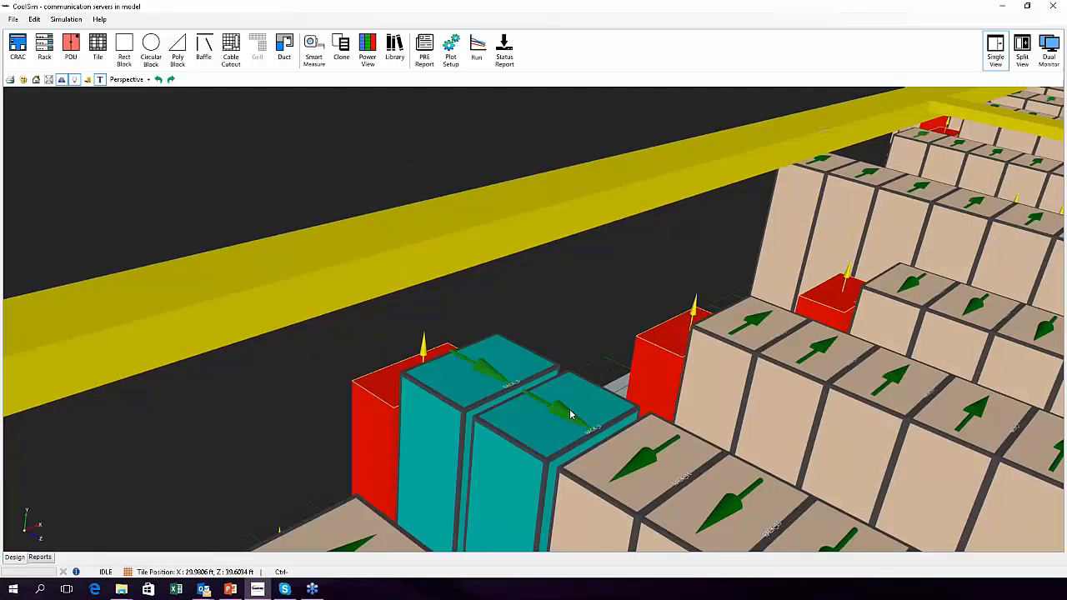
{"action": "scroll", "coordinate": [572, 415], "scroll_direction": "down", "scroll_amount": 2}
{"action": "scroll", "coordinate": [551, 400], "scroll_direction": "down", "scroll_amount": 5}
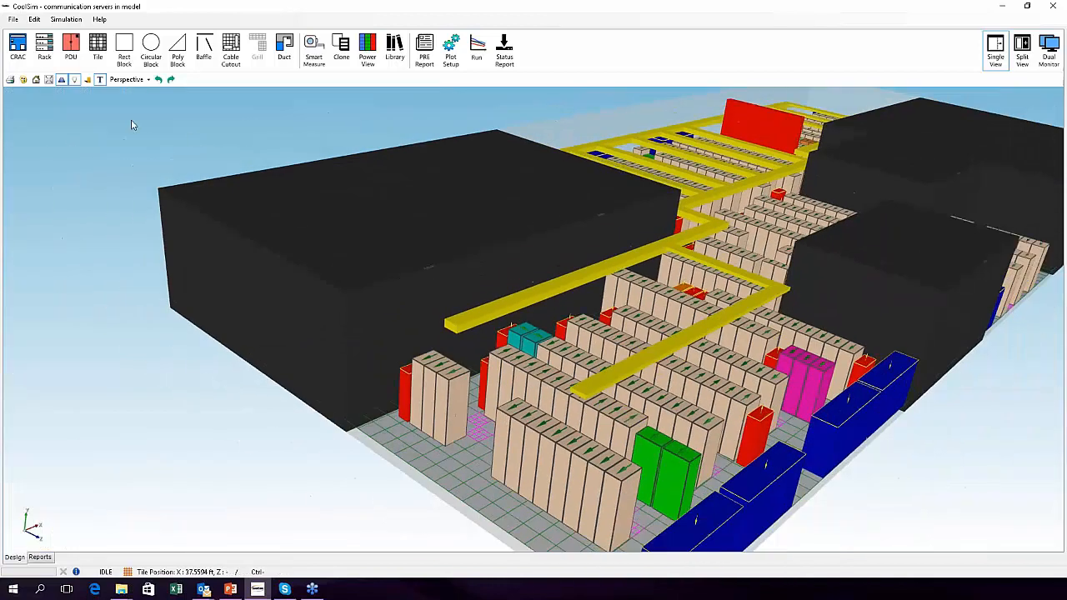
- Open the sample project sideflow_servers.csp from the Rack Examples folder
{"action": "left_click", "coordinate": [13, 19]}
{"action": "mouse_move", "coordinate": [25, 46]}
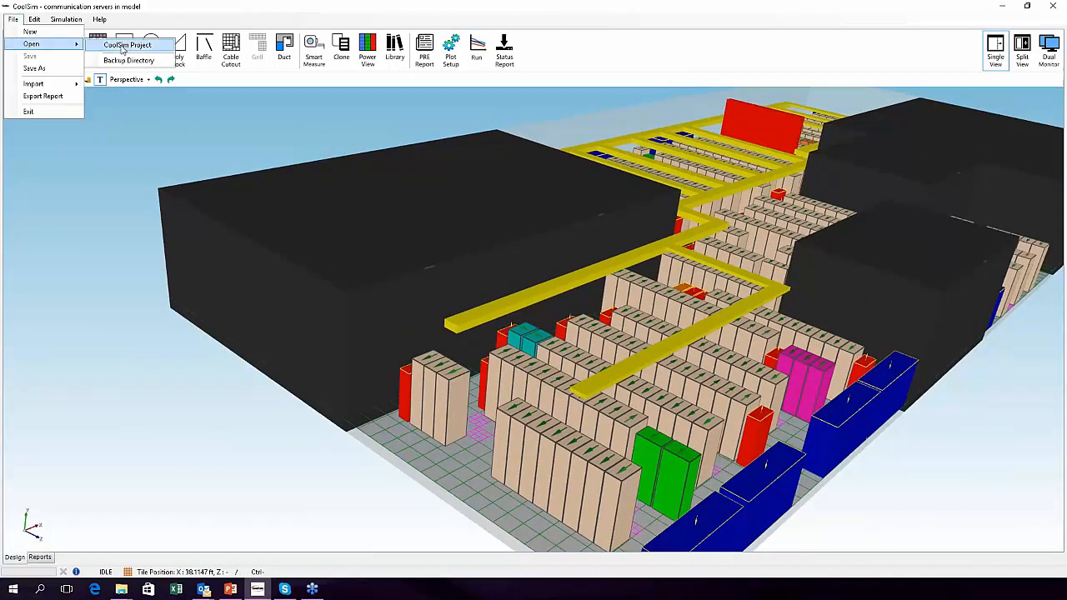
{"action": "left_click", "coordinate": [121, 43]}
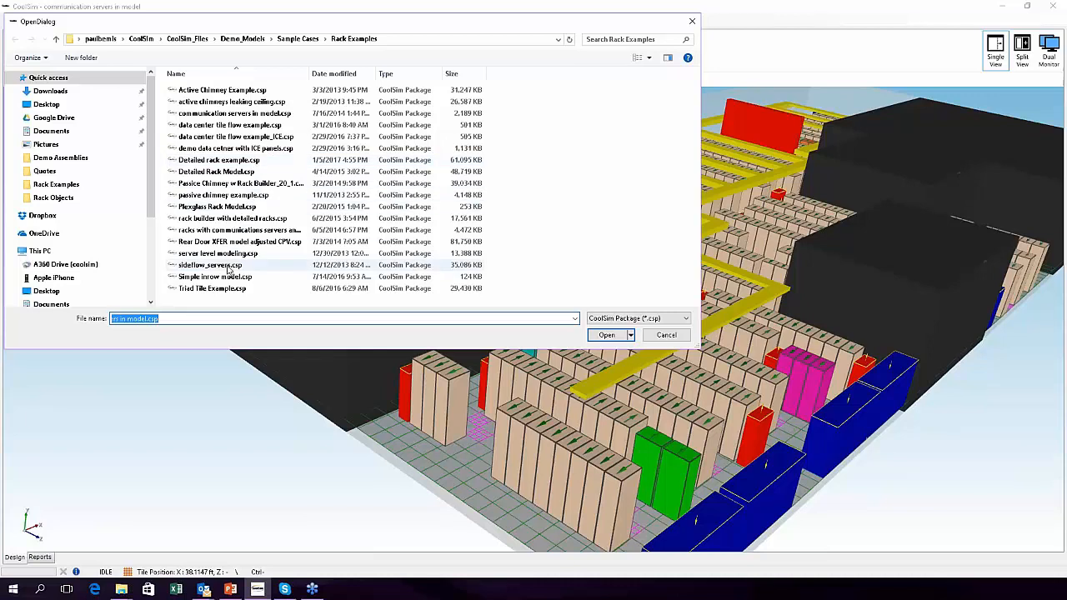
{"action": "left_click", "coordinate": [218, 265]}
{"action": "left_click", "coordinate": [610, 336]}
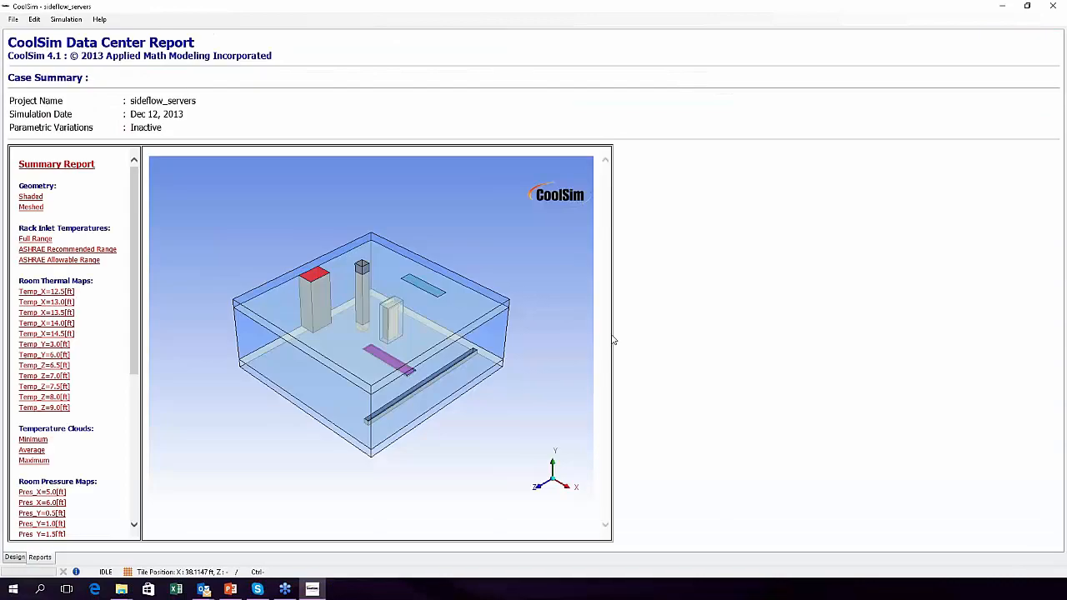
- Switch from the report to the design view and nearly hide all baffles around the side-flow rack
{"action": "left_click_drag", "start_coordinate": [371, 353], "coordinate": [252, 411]}
{"action": "left_click", "coordinate": [14, 557]}
{"action": "left_click_drag", "start_coordinate": [476, 409], "coordinate": [367, 375]}
{"action": "left_click_drag", "start_coordinate": [645, 356], "coordinate": [575, 412]}
{"action": "scroll", "coordinate": [398, 323], "scroll_direction": "up", "scroll_amount": 3}
{"action": "scroll", "coordinate": [397, 323], "scroll_direction": "up", "scroll_amount": 5}
{"action": "scroll", "coordinate": [575, 412], "scroll_direction": "up", "scroll_amount": 2}
{"action": "scroll", "coordinate": [453, 336], "scroll_direction": "up", "scroll_amount": 5}
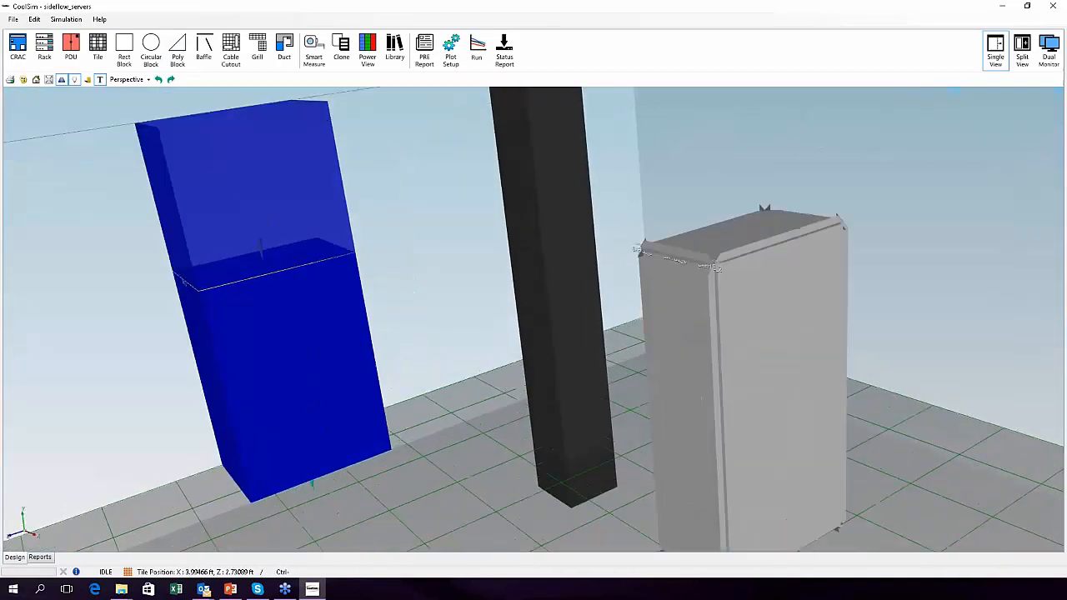
{"action": "right_click", "coordinate": [703, 351]}
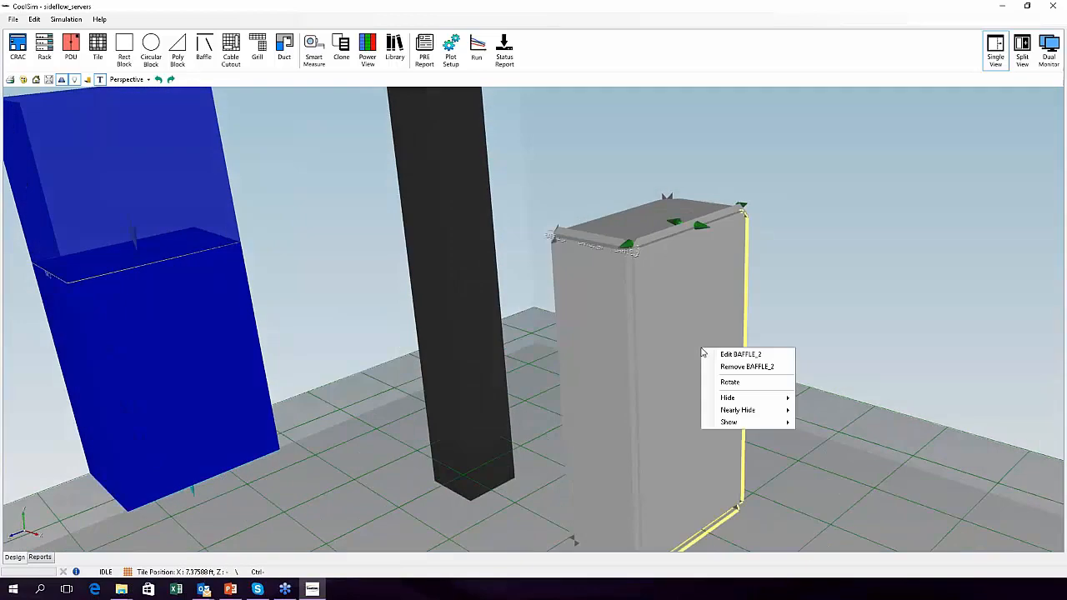
{"action": "mouse_move", "coordinate": [752, 410]}
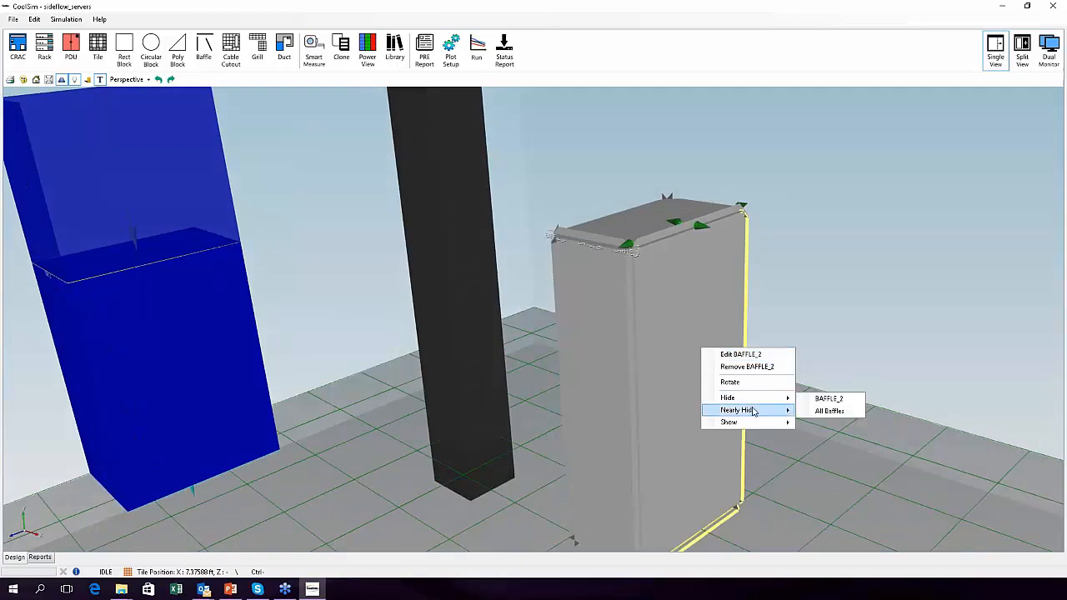
{"action": "left_click", "coordinate": [825, 423]}
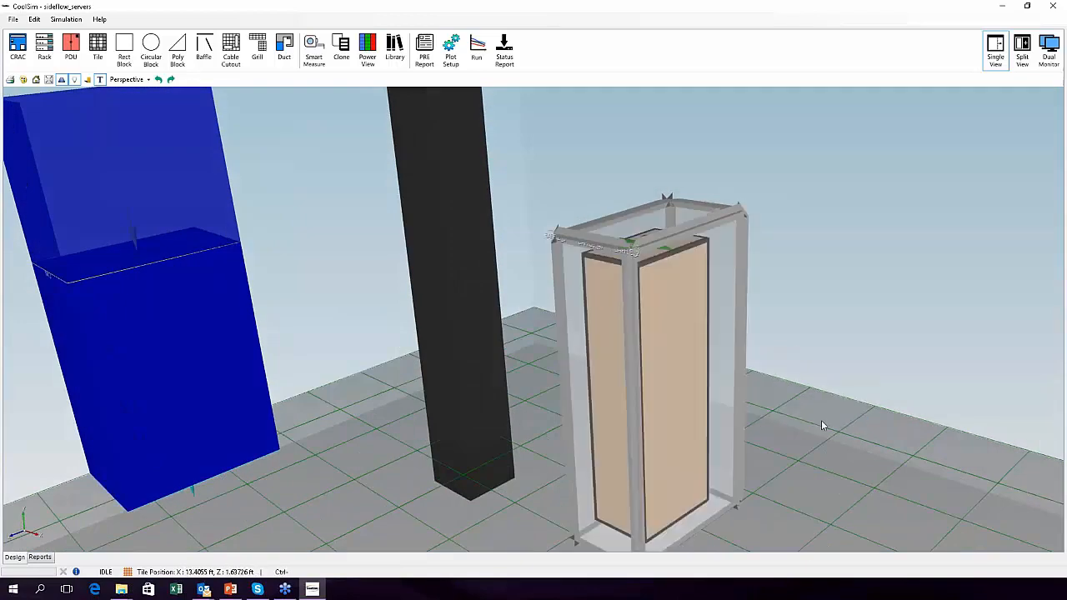
- Review the geometry and percent open area of BAFFLE_1 beside the side-flow rack without changing them
{"action": "middle_click_drag", "start_coordinate": [815, 394], "coordinate": [498, 314]}
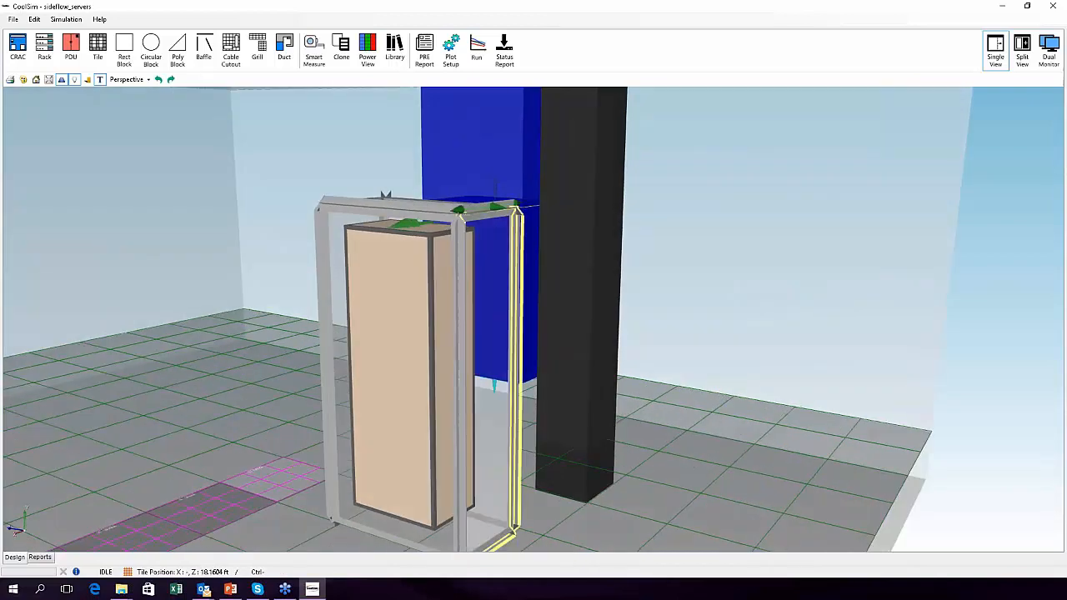
{"action": "double_click", "coordinate": [498, 320]}
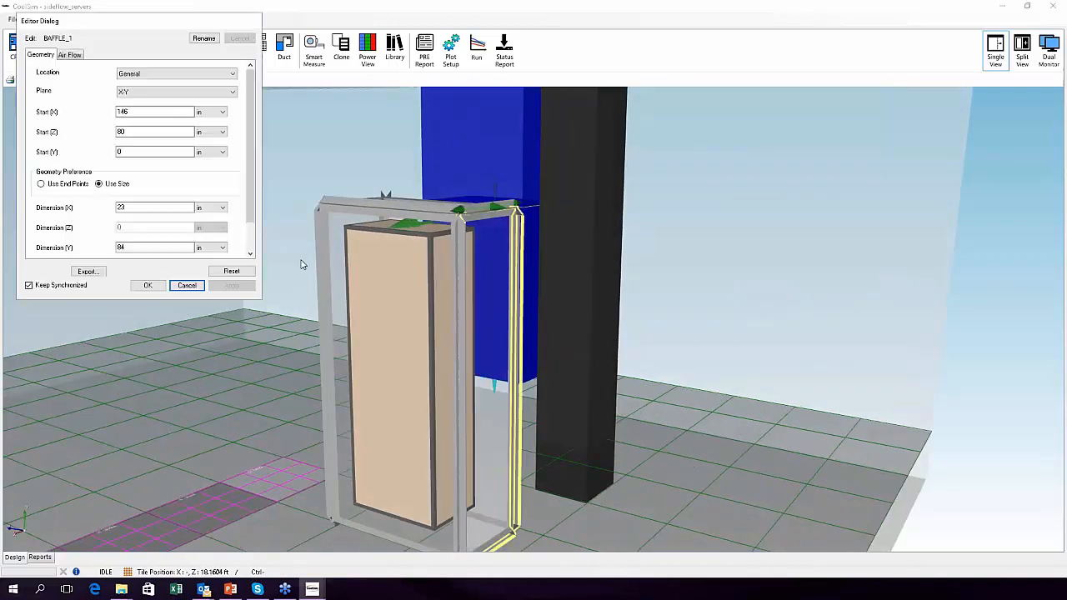
{"action": "left_click", "coordinate": [65, 55]}
{"action": "left_click", "coordinate": [133, 92]}
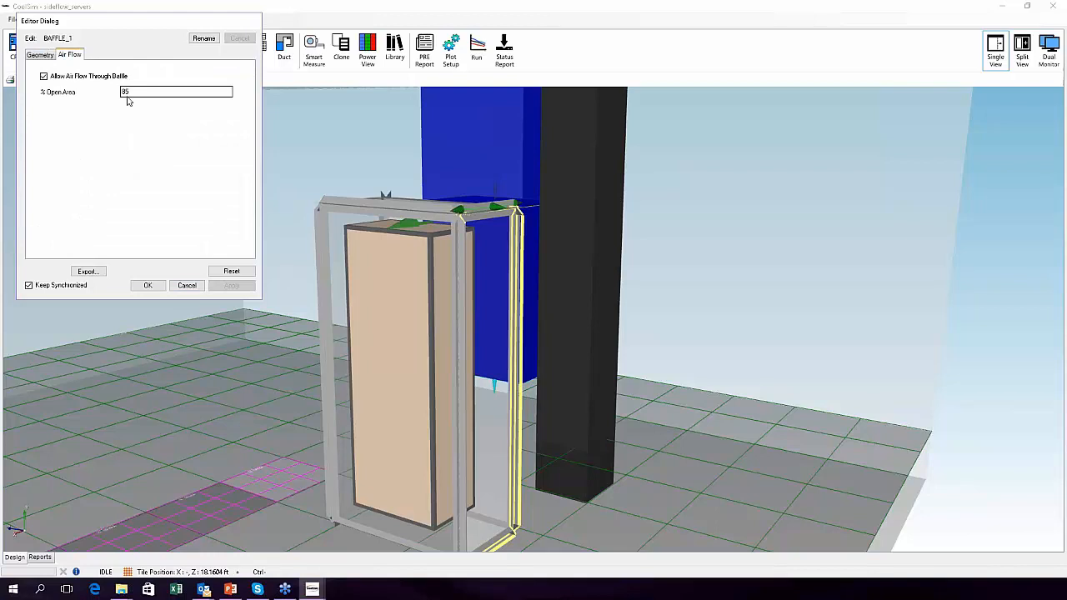
{"action": "left_click", "coordinate": [186, 285]}
{"action": "middle_click_drag", "start_coordinate": [208, 240], "coordinate": [584, 250]}
- Open the sample project racks with communications servers and FR servers.csp from the Rack Examples folder and switch to its design view
{"action": "left_click", "coordinate": [14, 19]}
{"action": "mouse_move", "coordinate": [31, 44]}
{"action": "left_click", "coordinate": [120, 46]}
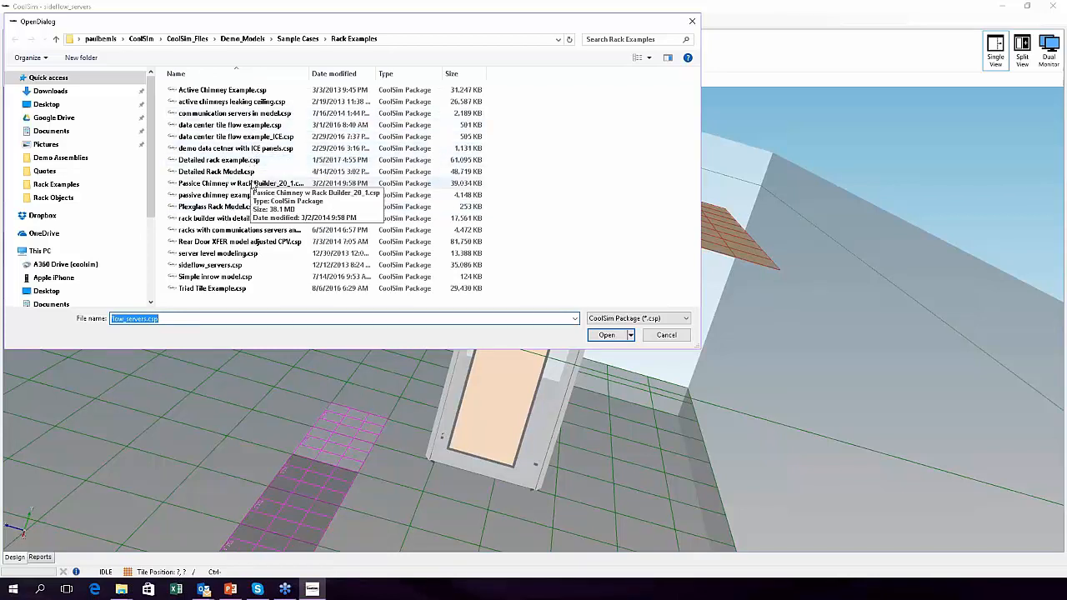
{"action": "left_click", "coordinate": [254, 230]}
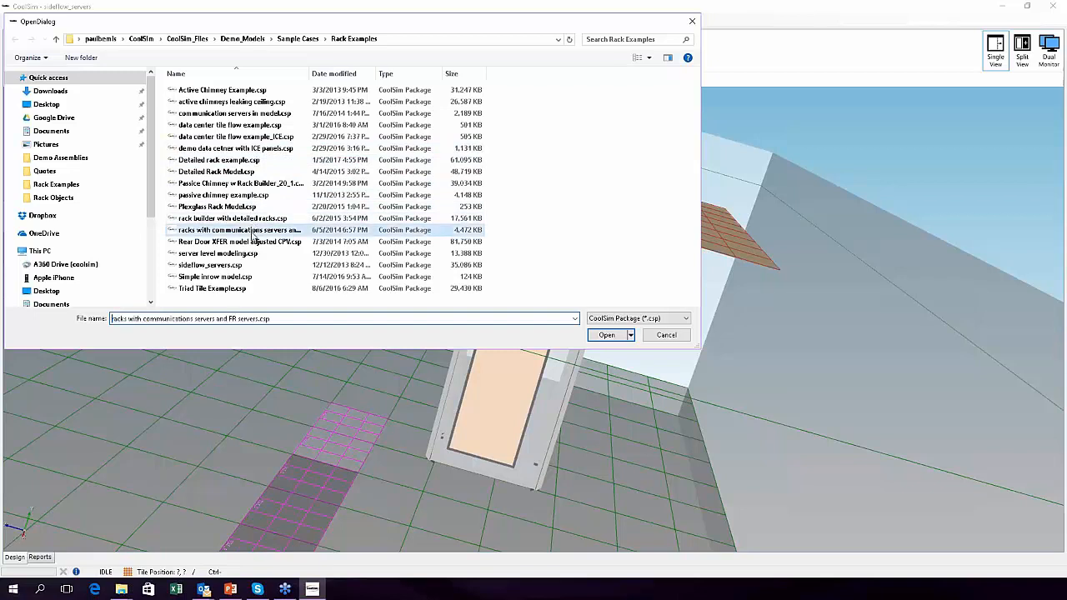
{"action": "left_click", "coordinate": [609, 336]}
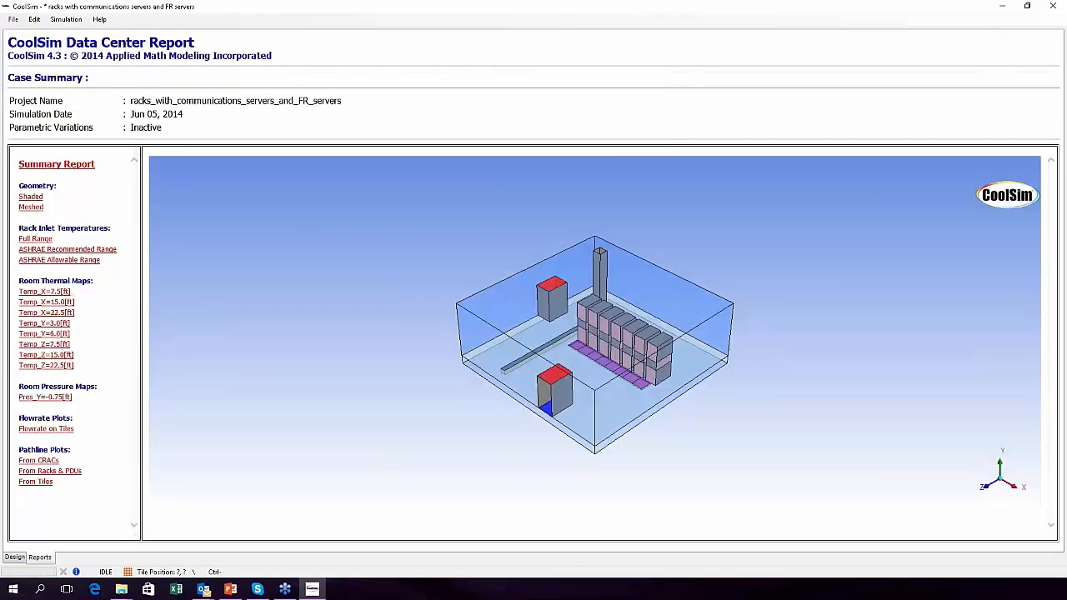
{"action": "left_click_drag", "start_coordinate": [468, 315], "coordinate": [526, 284]}
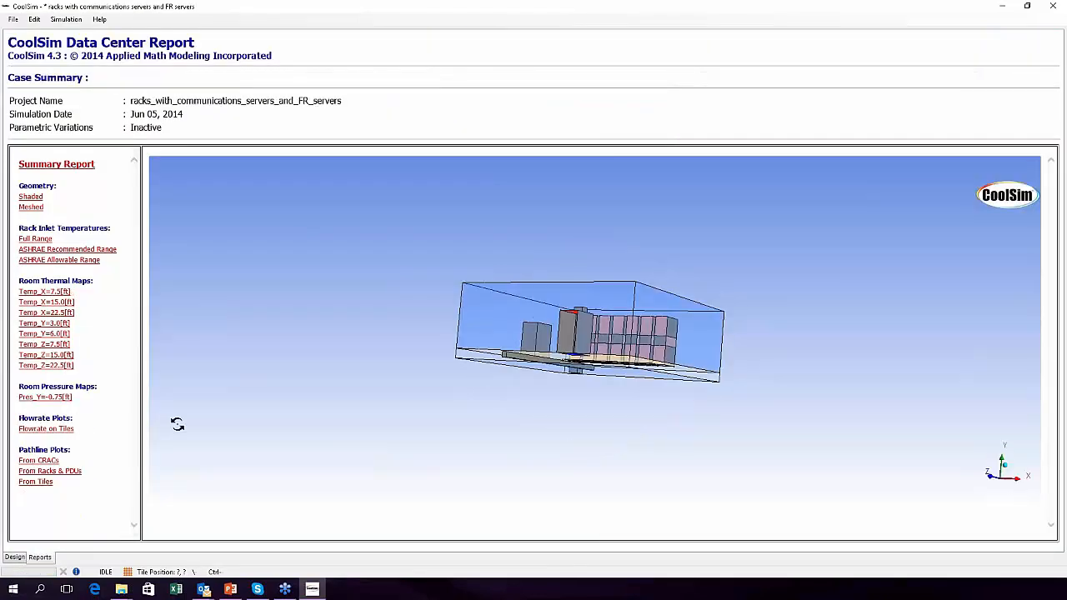
{"action": "left_click", "coordinate": [14, 557]}
{"action": "scroll", "coordinate": [610, 375], "scroll_direction": "up", "scroll_amount": 2}
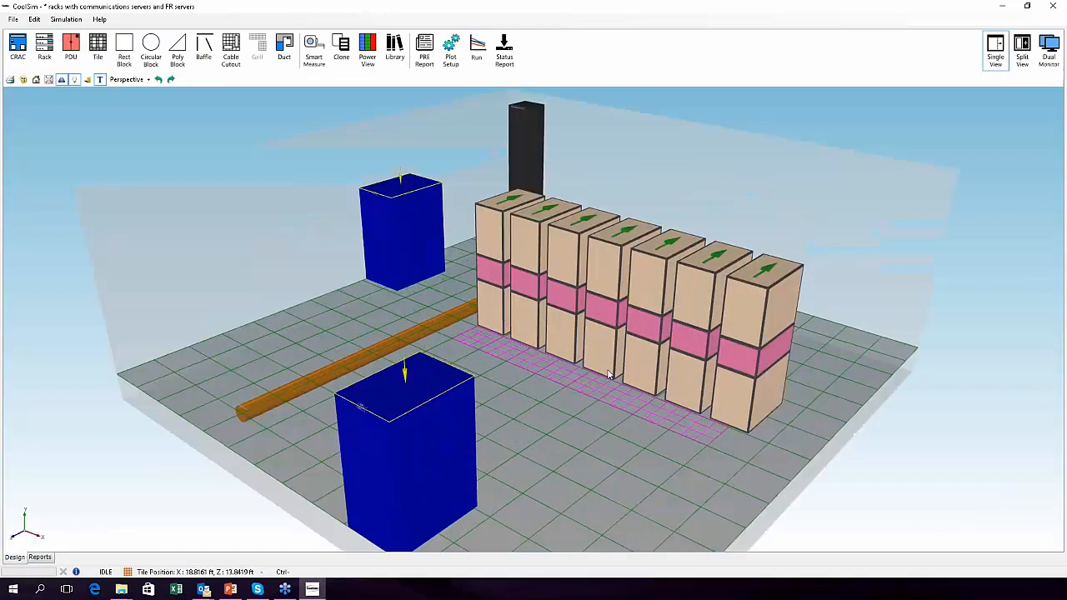
{"action": "scroll", "coordinate": [609, 375], "scroll_direction": "up", "scroll_amount": 4}
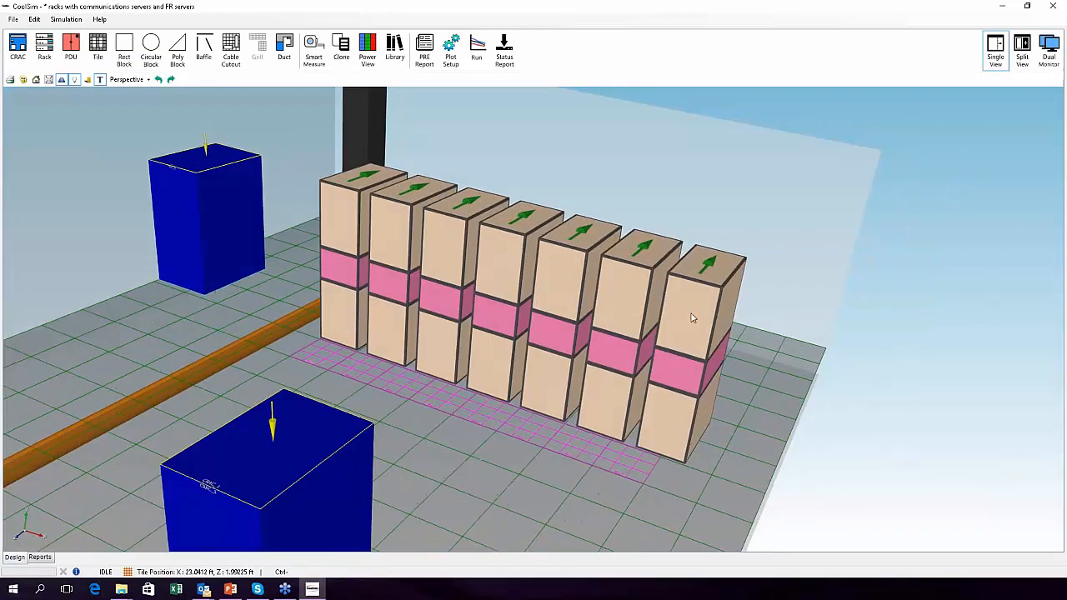
- Ungroup the stacked rack at the near end of the row and move its upper block out in front of the row
{"action": "left_click", "coordinate": [692, 317]}
{"action": "right_click", "coordinate": [692, 317]}
{"action": "left_click", "coordinate": [719, 336]}
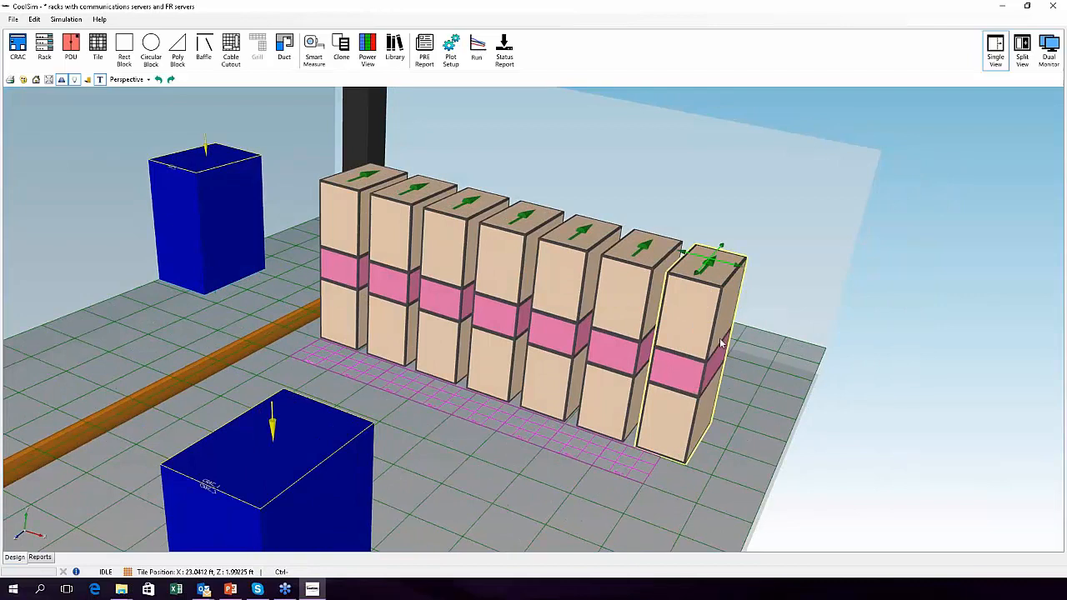
{"action": "middle_click_drag", "start_coordinate": [541, 422], "coordinate": [400, 425]}
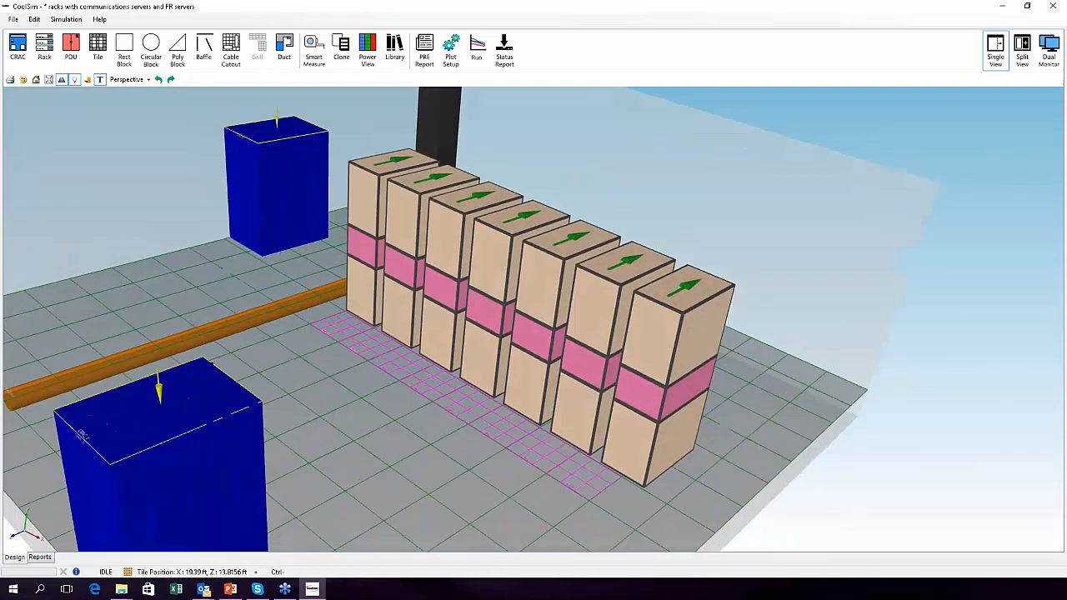
{"action": "left_click", "coordinate": [686, 309]}
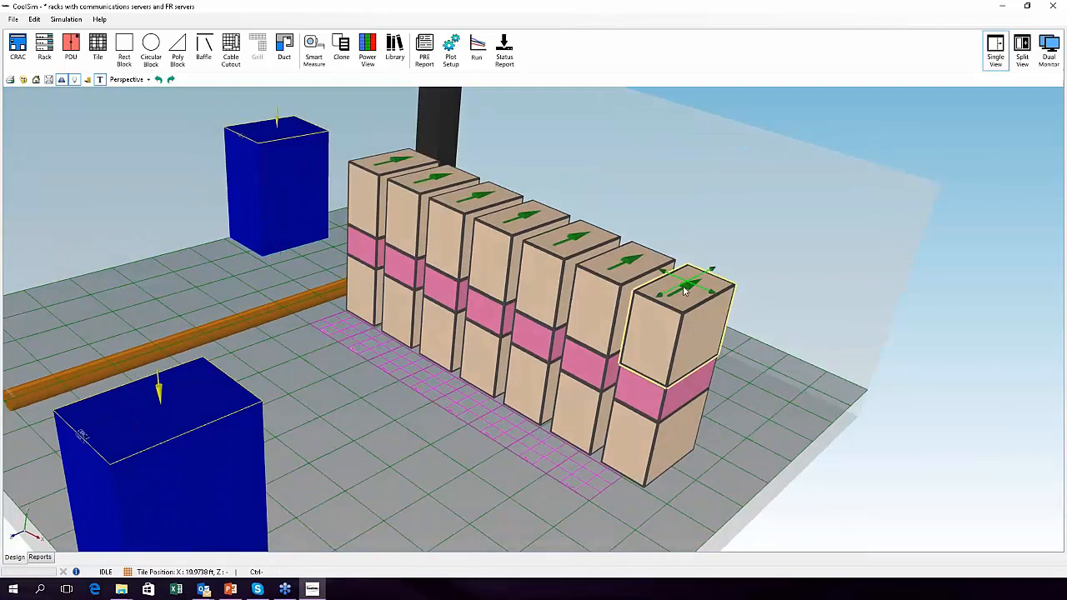
{"action": "left_click_drag", "start_coordinate": [681, 283], "coordinate": [446, 282]}
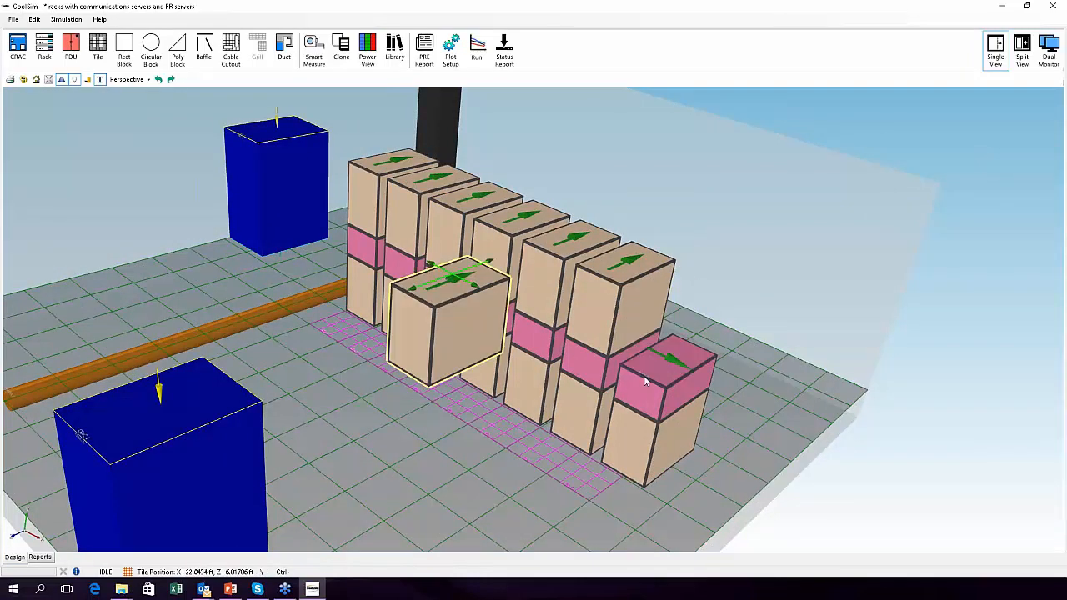
- Add a new rack row on the floor in front of the existing racks and set its number of racks to 1
{"action": "scroll", "coordinate": [643, 375], "scroll_direction": "down", "scroll_amount": 1}
{"action": "scroll", "coordinate": [638, 375], "scroll_direction": "down", "scroll_amount": 2}
{"action": "left_click_drag", "start_coordinate": [455, 410], "coordinate": [491, 371]}
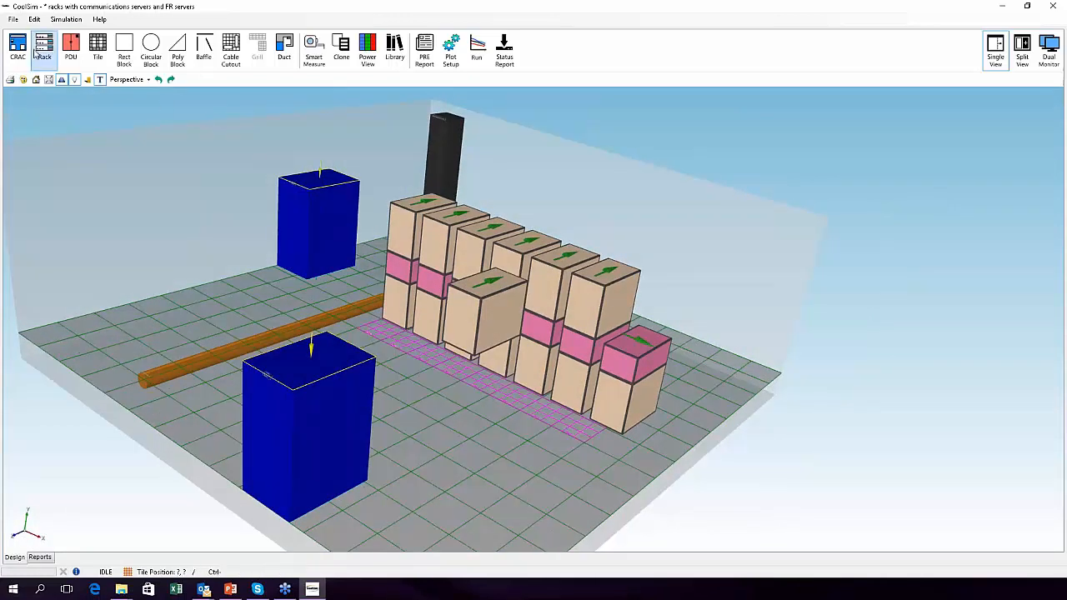
{"action": "left_click", "coordinate": [461, 469]}
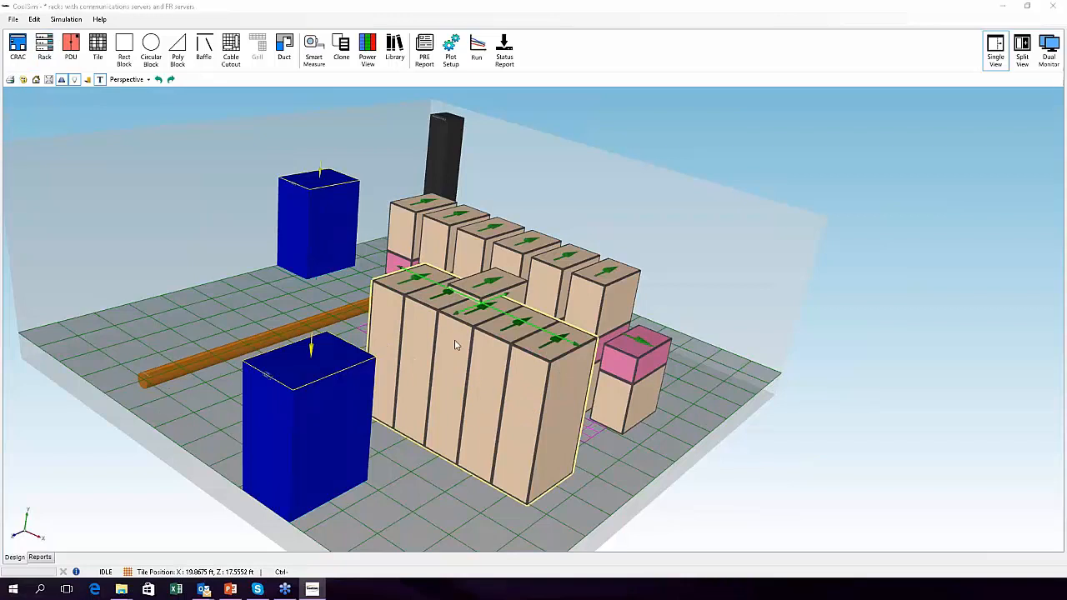
{"action": "double_click", "coordinate": [472, 386]}
{"action": "left_click", "coordinate": [67, 55]}
{"action": "double_click", "coordinate": [127, 73]}
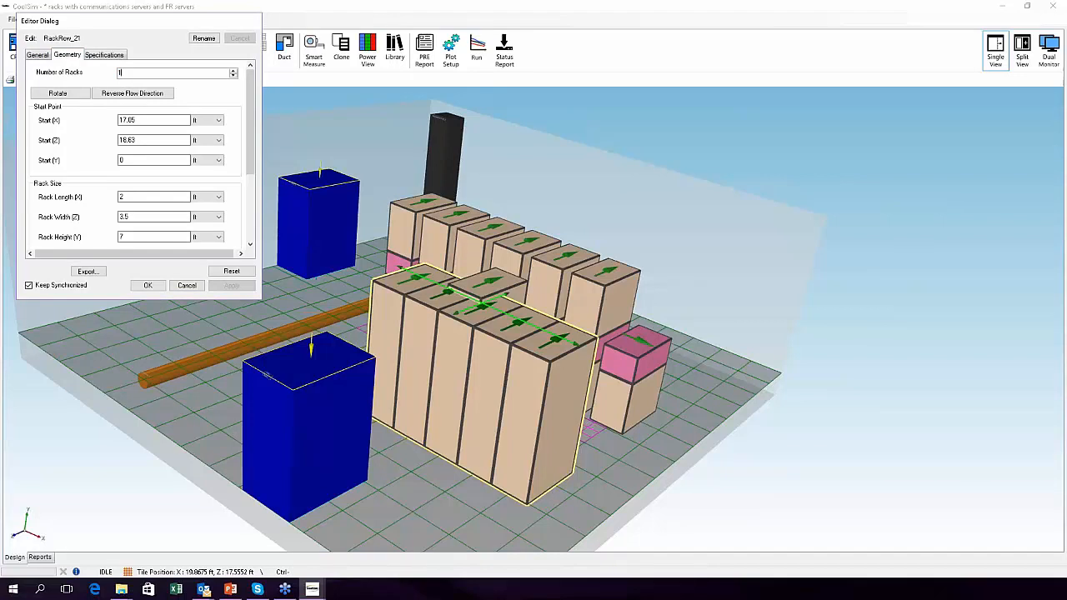
{"action": "key", "text": "Return"}
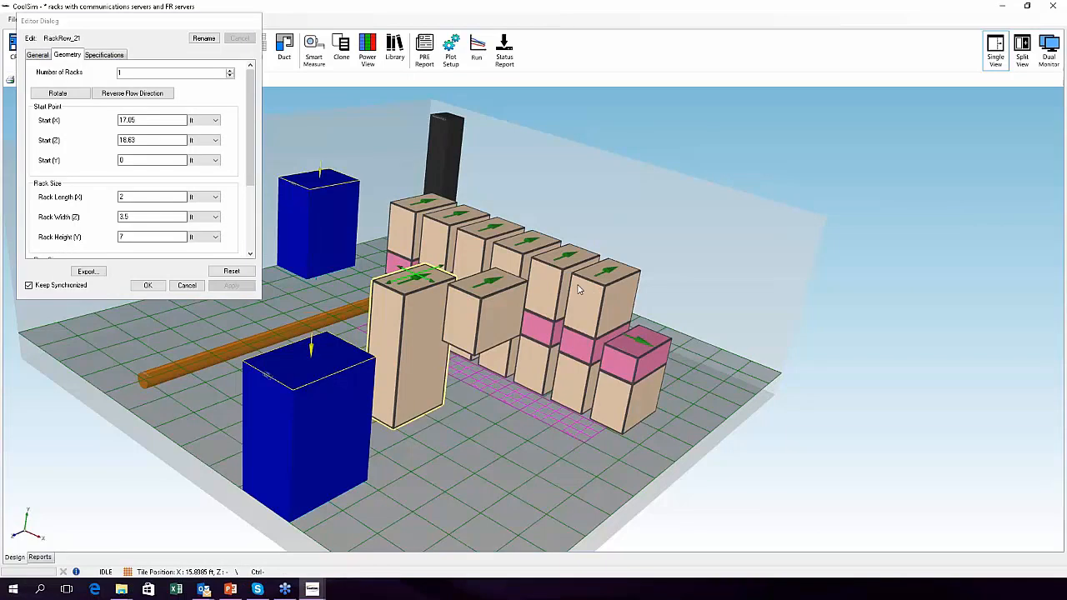
- Set the new rack's height to 4 U and its Start (Y) to 26 U
{"action": "left_click", "coordinate": [205, 238]}
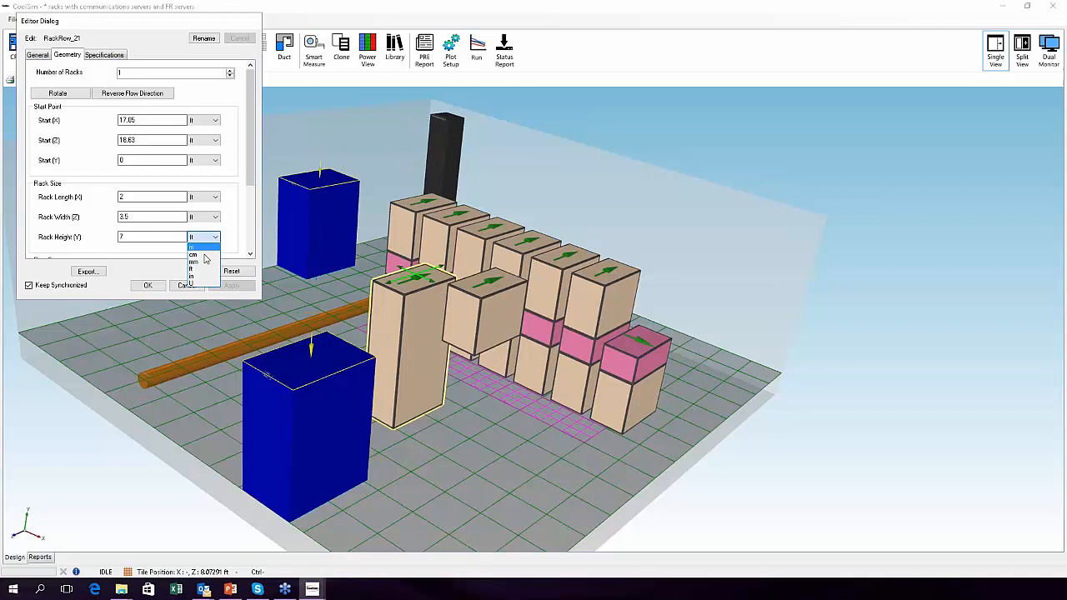
{"action": "left_click", "coordinate": [202, 283]}
{"action": "double_click", "coordinate": [125, 237]}
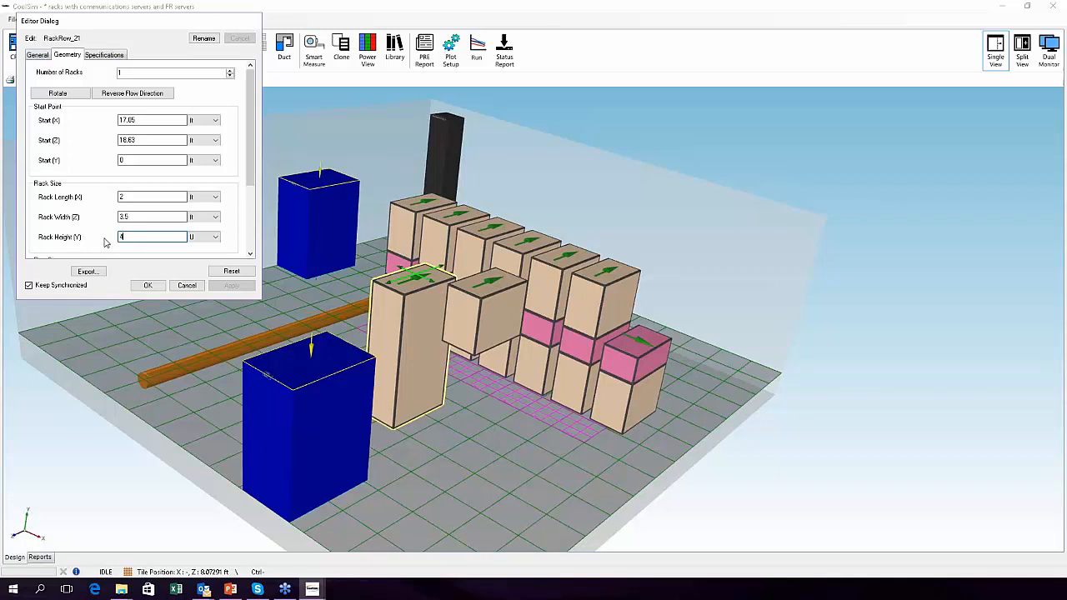
{"action": "type", "text": "4"}
{"action": "key", "text": "Return"}
{"action": "left_click", "coordinate": [204, 160]}
{"action": "left_click", "coordinate": [201, 205]}
{"action": "double_click", "coordinate": [142, 161]}
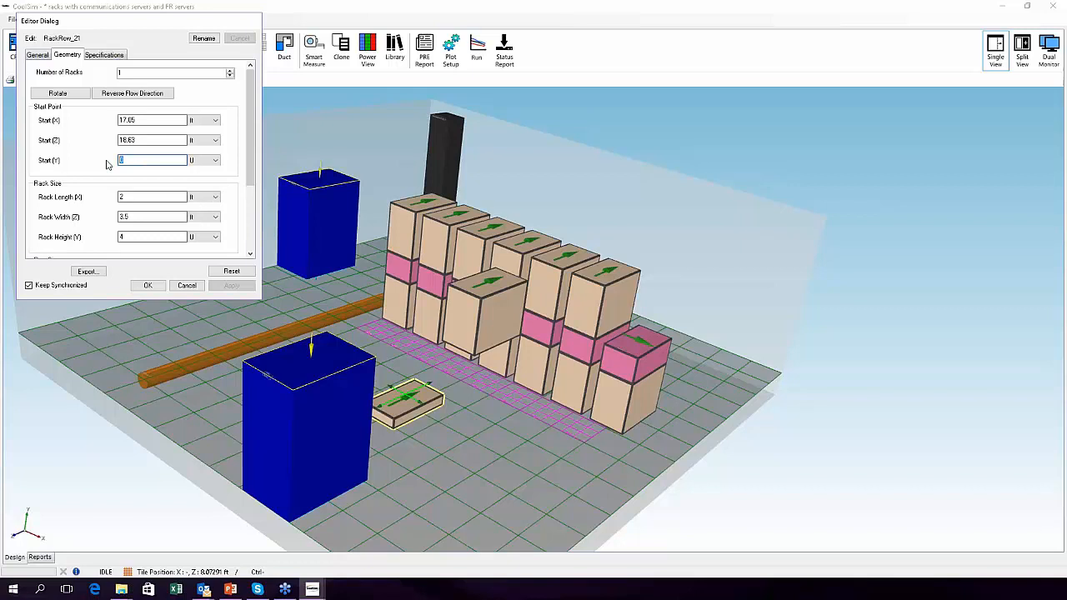
{"action": "type", "text": "26"}
{"action": "key", "text": "Return"}
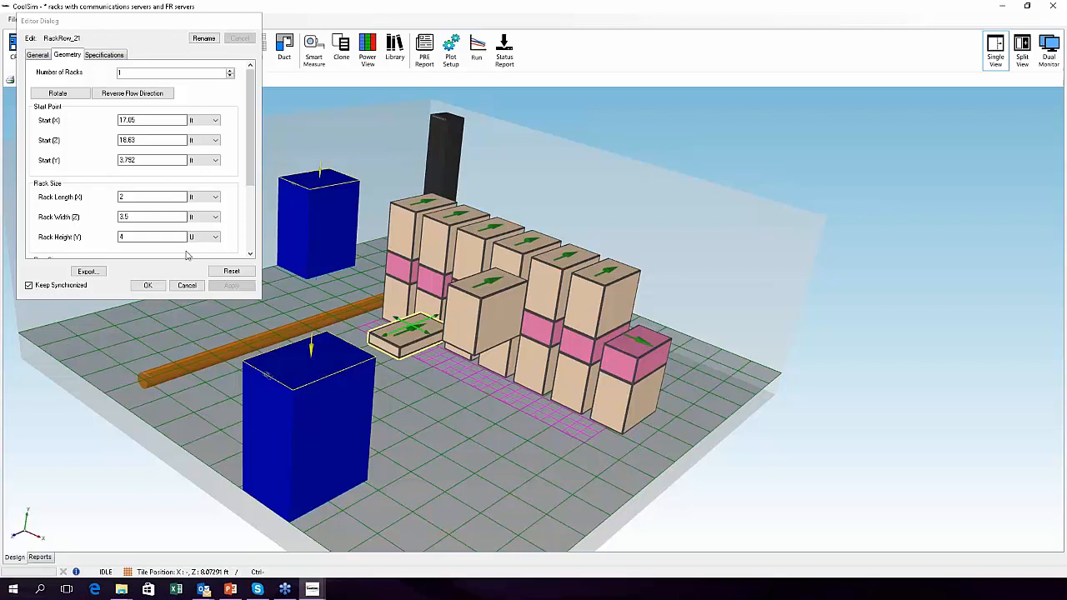
- Shift the detached upper rack block slightly farther forward and rotate it in its geometry settings
{"action": "left_click_drag", "start_coordinate": [496, 296], "coordinate": [510, 319]}
{"action": "double_click", "coordinate": [511, 318]}
{"action": "left_click", "coordinate": [67, 56]}
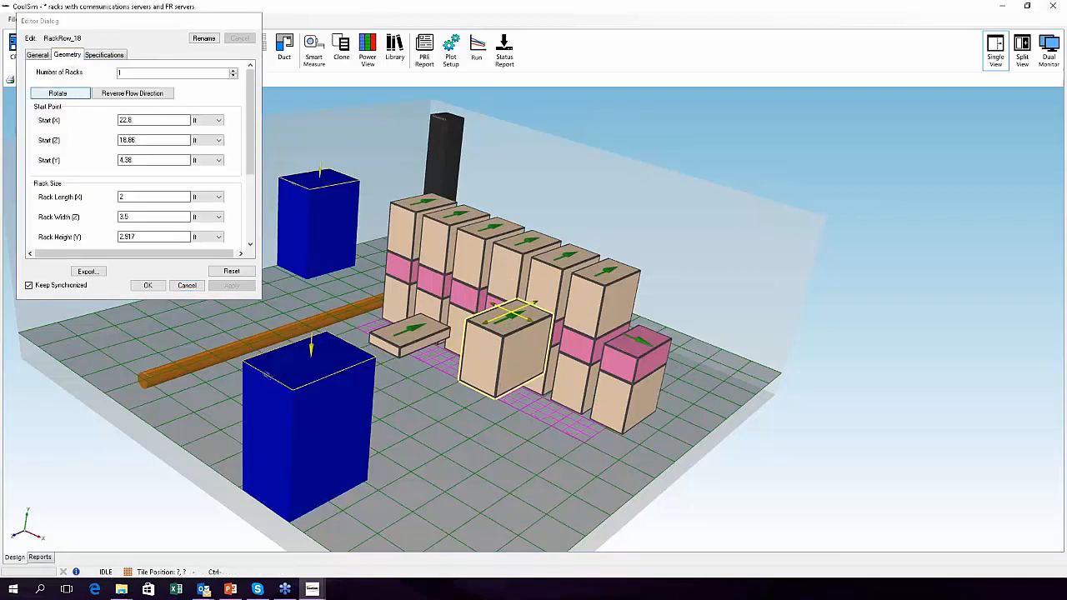
{"action": "left_click", "coordinate": [58, 93]}
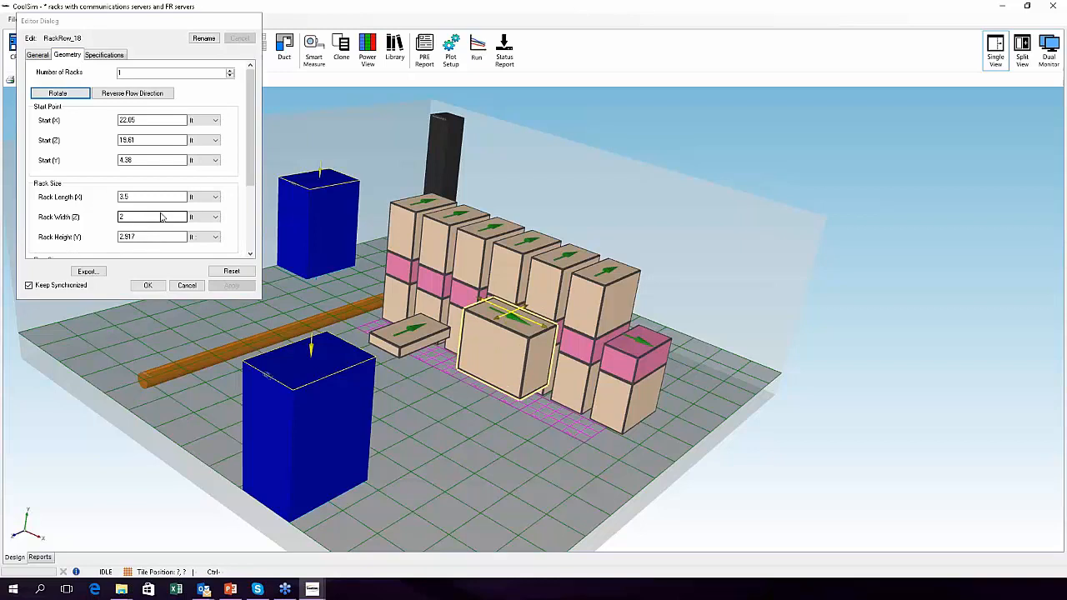
- Set the rotated block's rack length (X) to 2 ft and rack width (Z) to 3.5 ft
{"action": "double_click", "coordinate": [126, 197]}
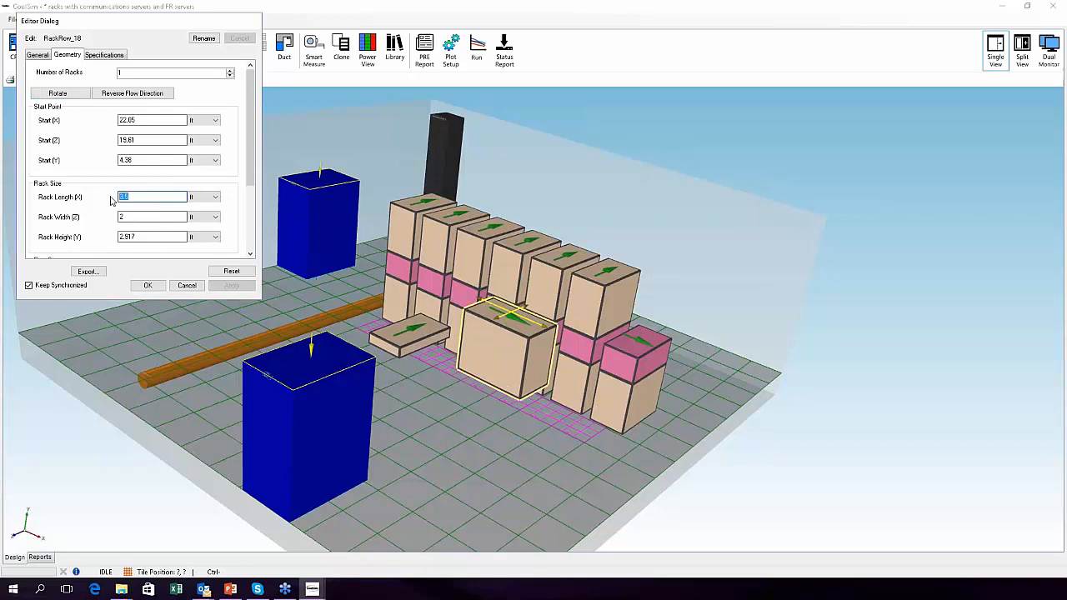
{"action": "type", "text": "2"}
{"action": "left_click", "coordinate": [137, 218]}
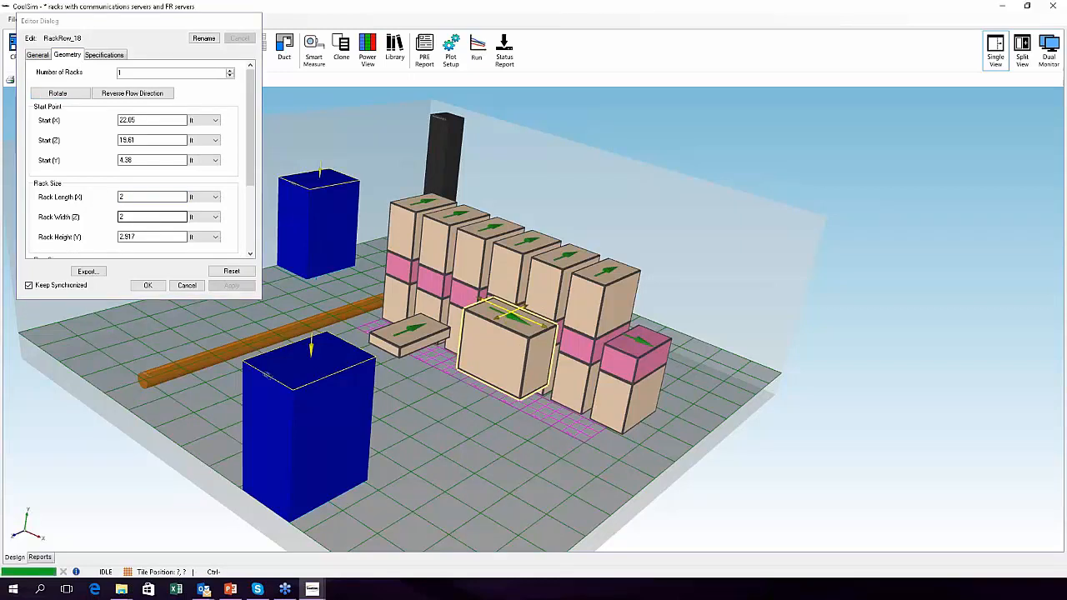
{"action": "double_click", "coordinate": [125, 217]}
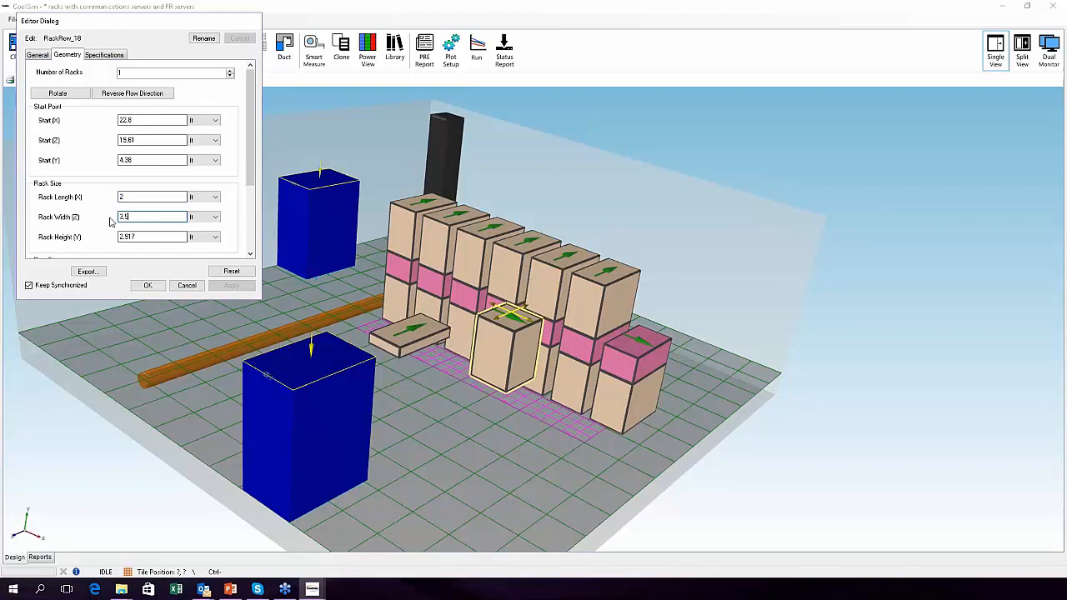
{"action": "key", "text": "Return"}
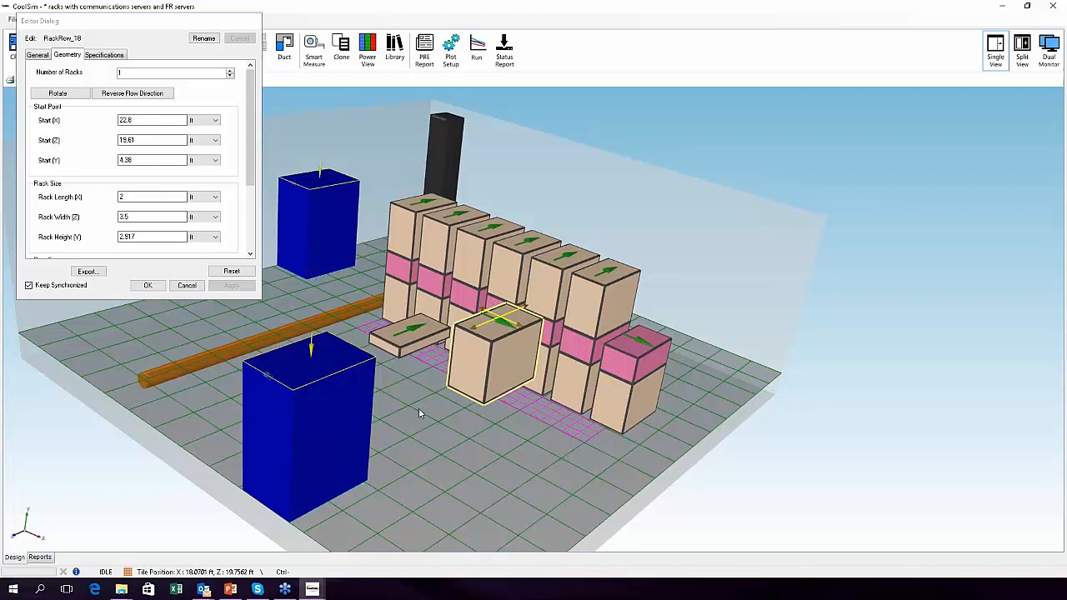
- Reopen the geometry settings of the flat 4 U rack and change its Start (Y) unit to U
{"action": "left_click_drag", "start_coordinate": [340, 367], "coordinate": [408, 381]}
{"action": "scroll", "coordinate": [407, 382], "scroll_direction": "up", "scroll_amount": 3}
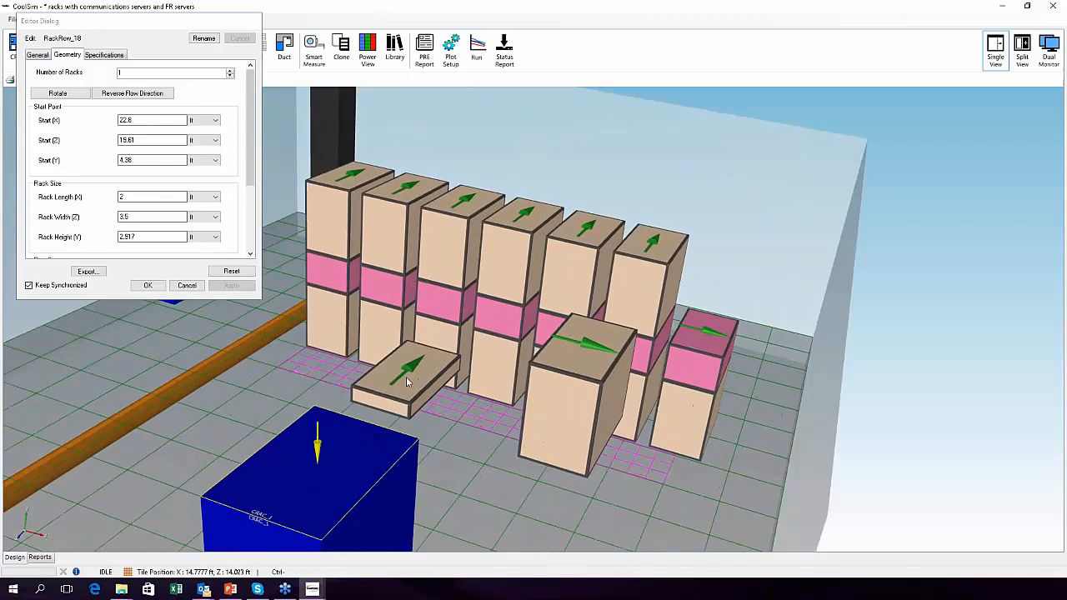
{"action": "left_click", "coordinate": [406, 377]}
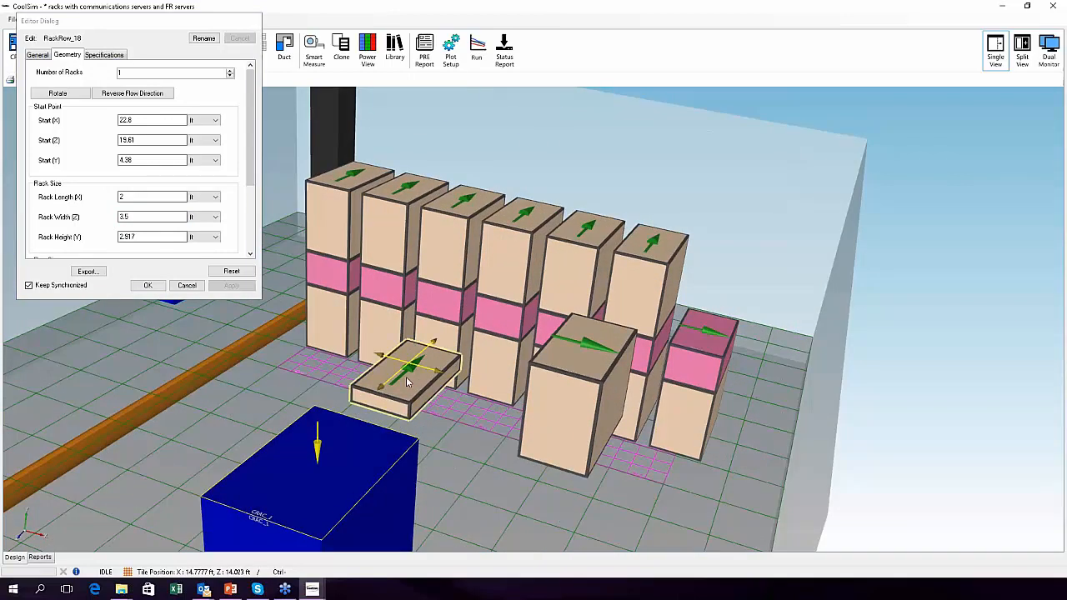
{"action": "right_click", "coordinate": [406, 377]}
{"action": "left_click", "coordinate": [442, 384]}
{"action": "left_click", "coordinate": [206, 238]}
{"action": "left_click", "coordinate": [206, 206]}
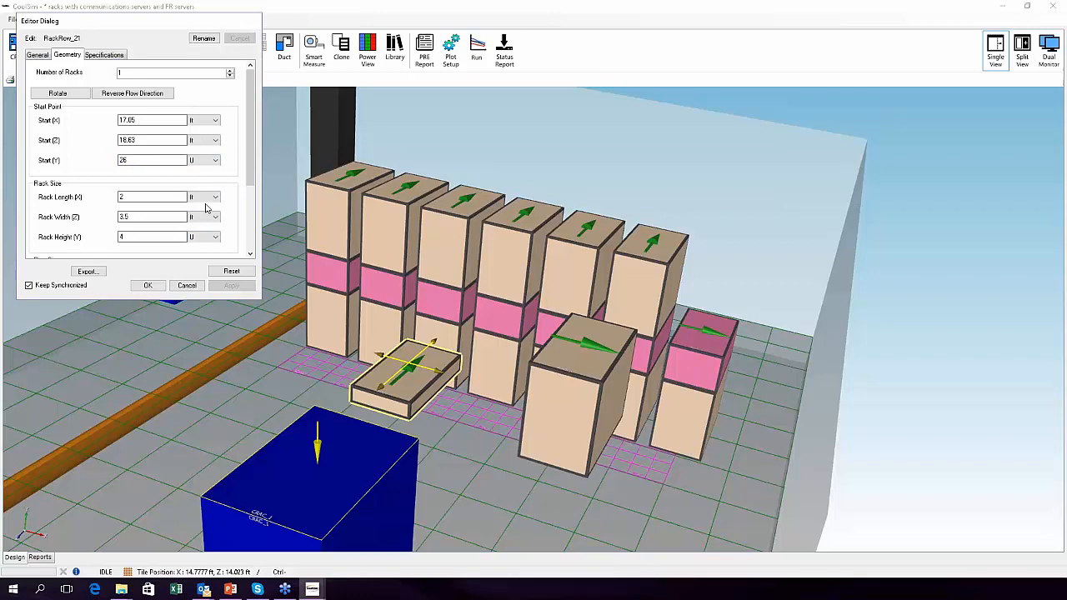
- Edit the rotated block in front of the row and set its Start (Y) to 4.375 ft, using rack units (U) for the entry
{"action": "left_click", "coordinate": [569, 410]}
{"action": "right_click", "coordinate": [569, 409]}
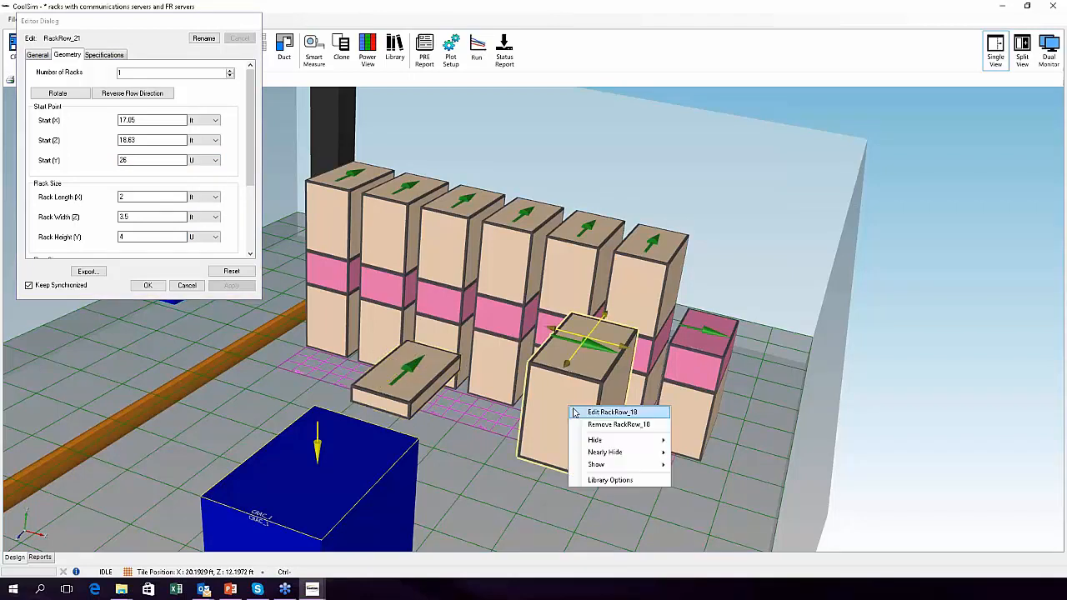
{"action": "left_click", "coordinate": [596, 410]}
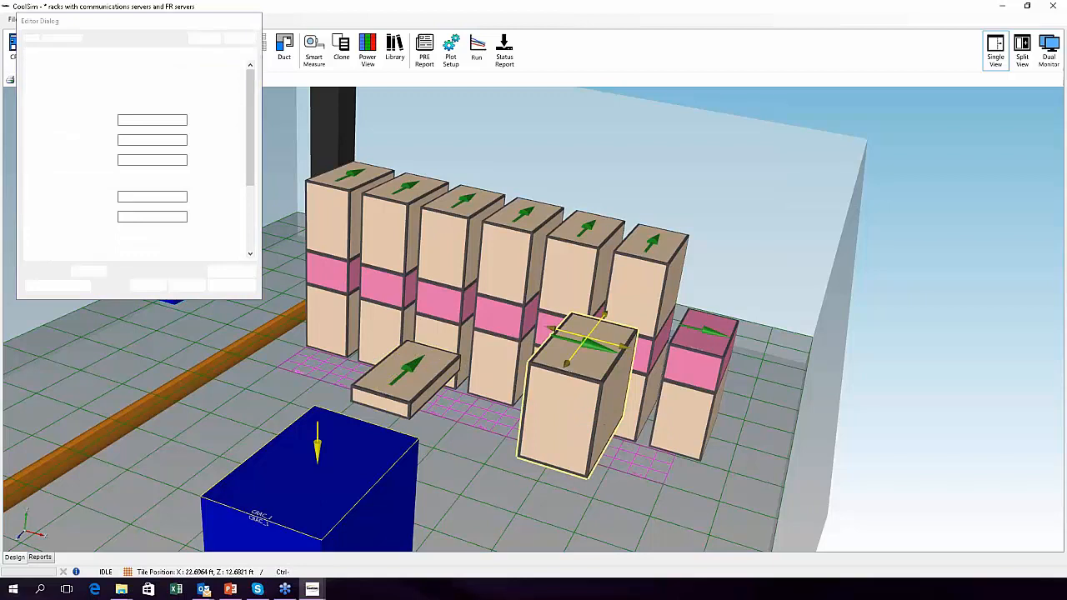
{"action": "left_click", "coordinate": [205, 161]}
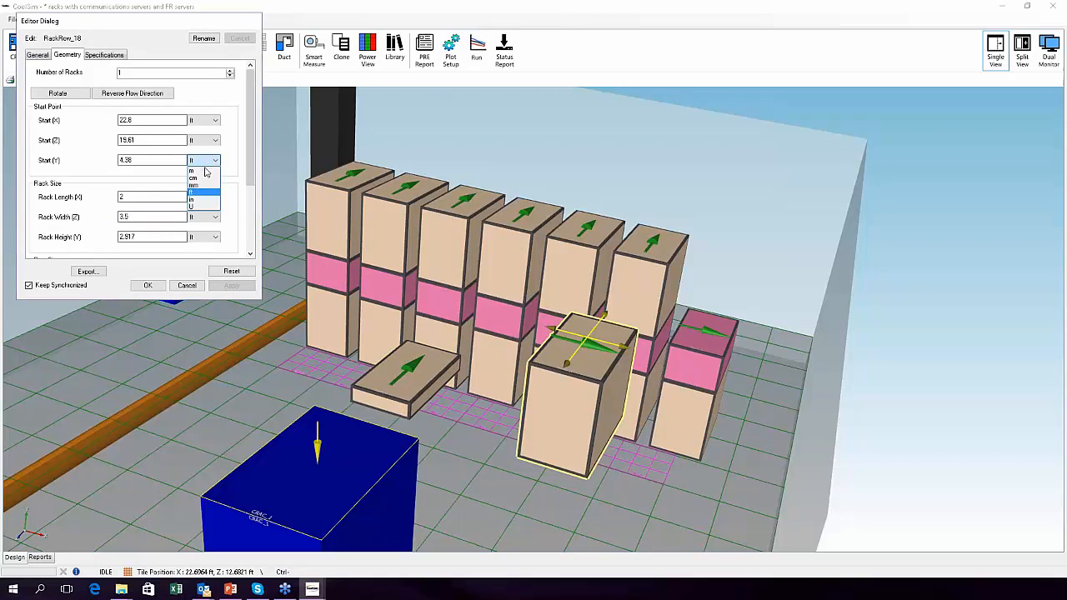
{"action": "left_click", "coordinate": [204, 199]}
{"action": "left_click", "coordinate": [204, 161]}
{"action": "left_click", "coordinate": [204, 206]}
{"action": "left_click", "coordinate": [138, 160]}
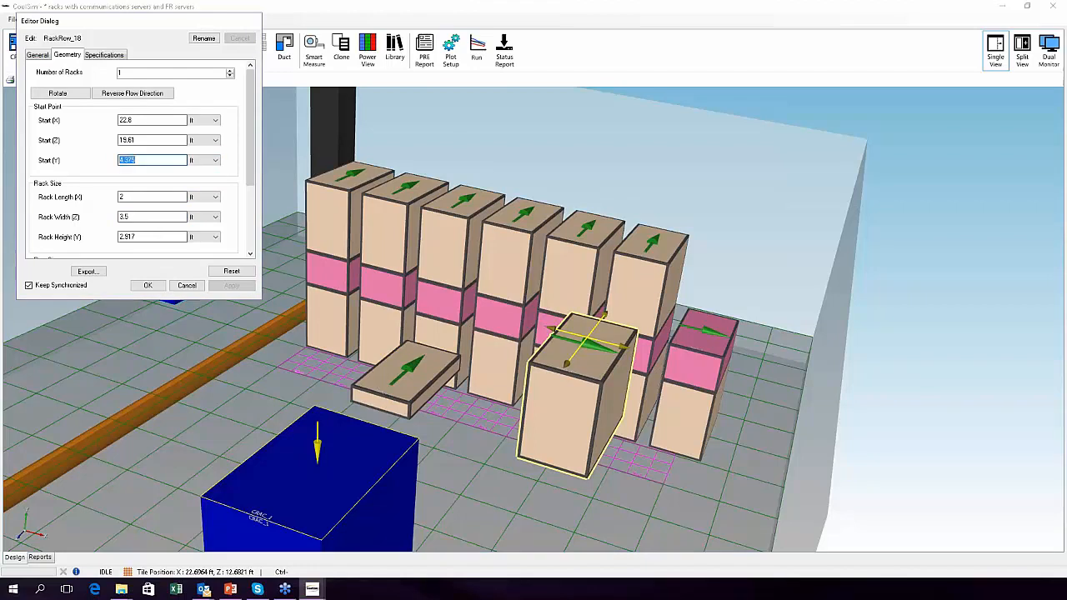
- Change the rotated block's color to red and move it directly above the flat 4 U rack
{"action": "scroll", "coordinate": [206, 258], "scroll_direction": "down", "scroll_amount": 3}
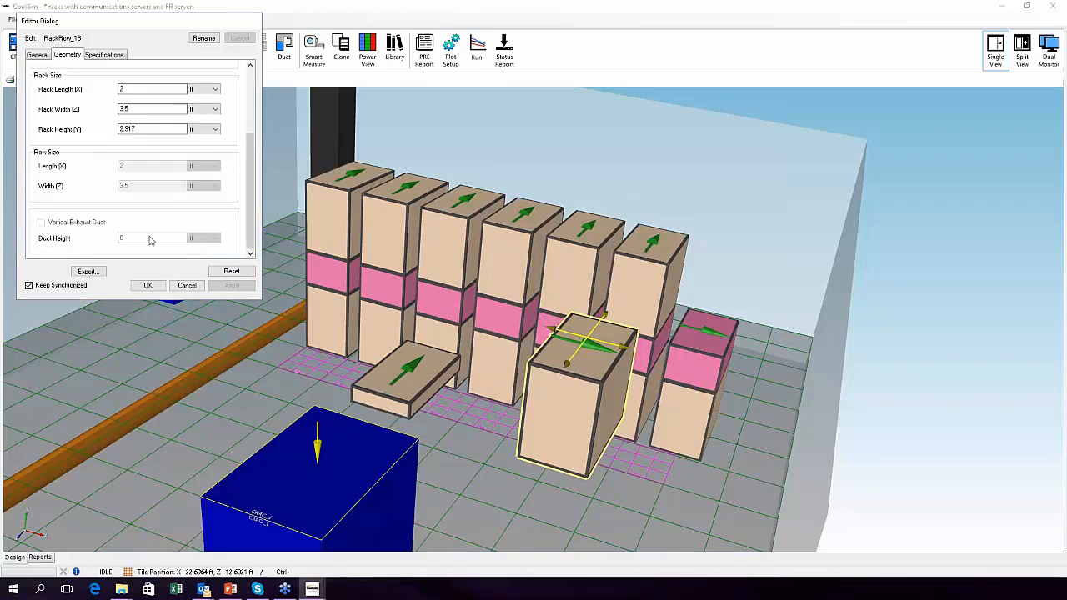
{"action": "left_click", "coordinate": [39, 55]}
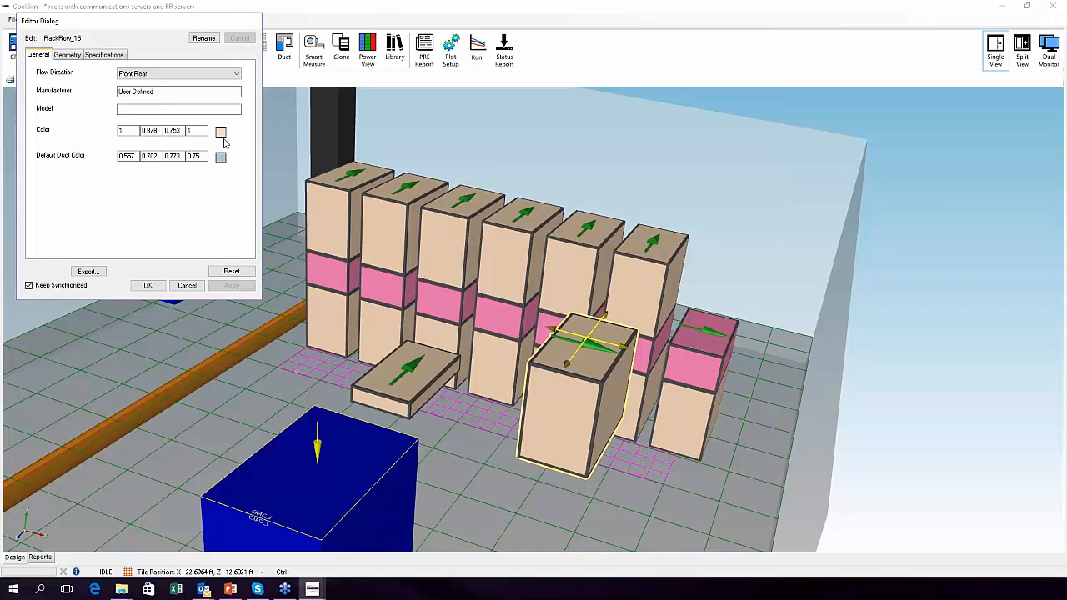
{"action": "left_click", "coordinate": [221, 131]}
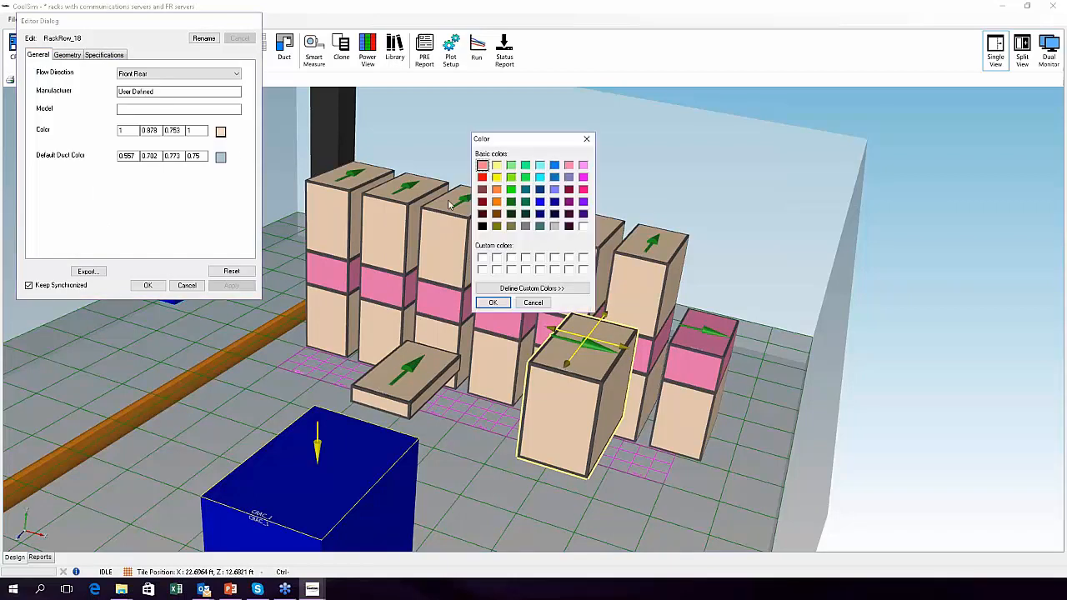
{"action": "left_click", "coordinate": [534, 302]}
{"action": "left_click_drag", "start_coordinate": [587, 346], "coordinate": [410, 290]}
{"action": "middle_click_drag", "start_coordinate": [534, 344], "coordinate": [564, 358]}
{"action": "scroll", "coordinate": [565, 357], "scroll_direction": "down", "scroll_amount": 2}
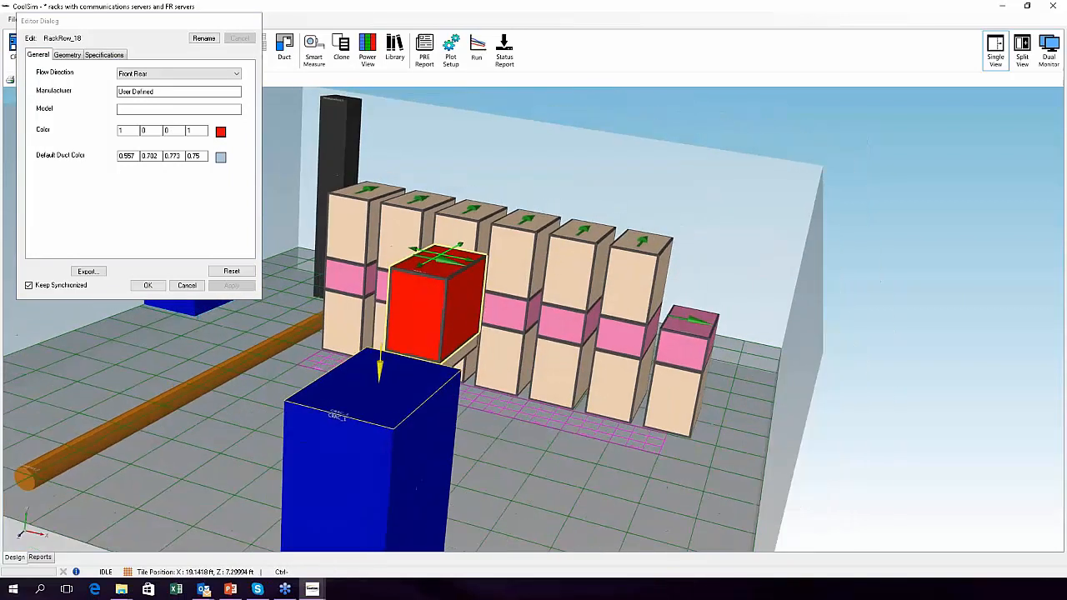
- Check the geometry settings of the flat 4 U rack beneath the red block and close them without changes
{"action": "left_click", "coordinate": [626, 330]}
{"action": "left_click_drag", "start_coordinate": [626, 330], "coordinate": [631, 254]}
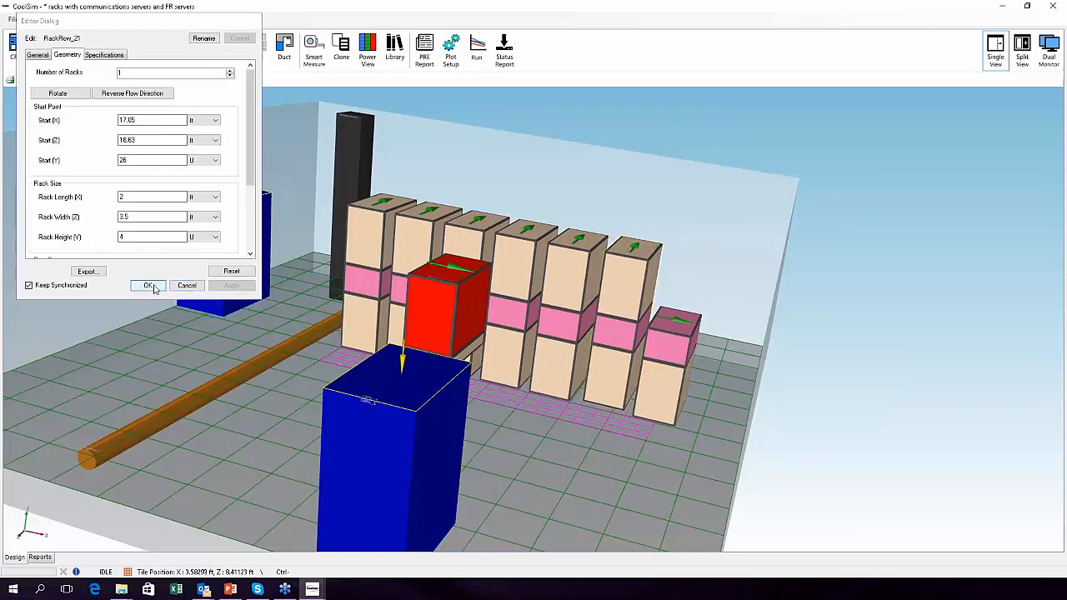
{"action": "left_click", "coordinate": [186, 286]}
{"action": "middle_click_drag", "start_coordinate": [244, 252], "coordinate": [312, 291]}
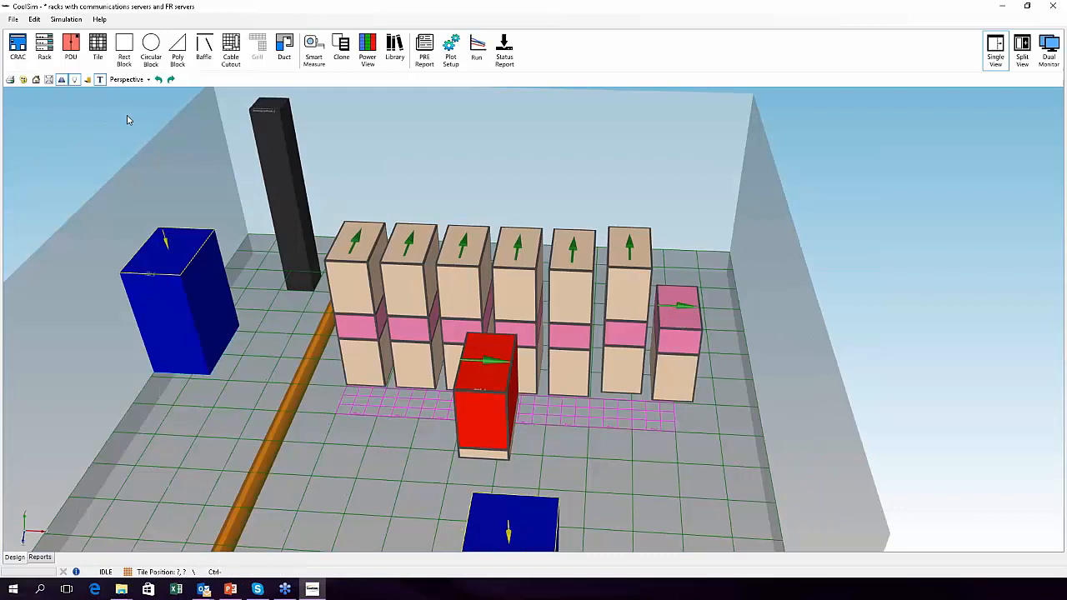
- Switch to the top view and window-select the first rack in the row to examine which rack blocks its group contains
{"action": "left_click", "coordinate": [127, 79]}
{"action": "left_click", "coordinate": [125, 102]}
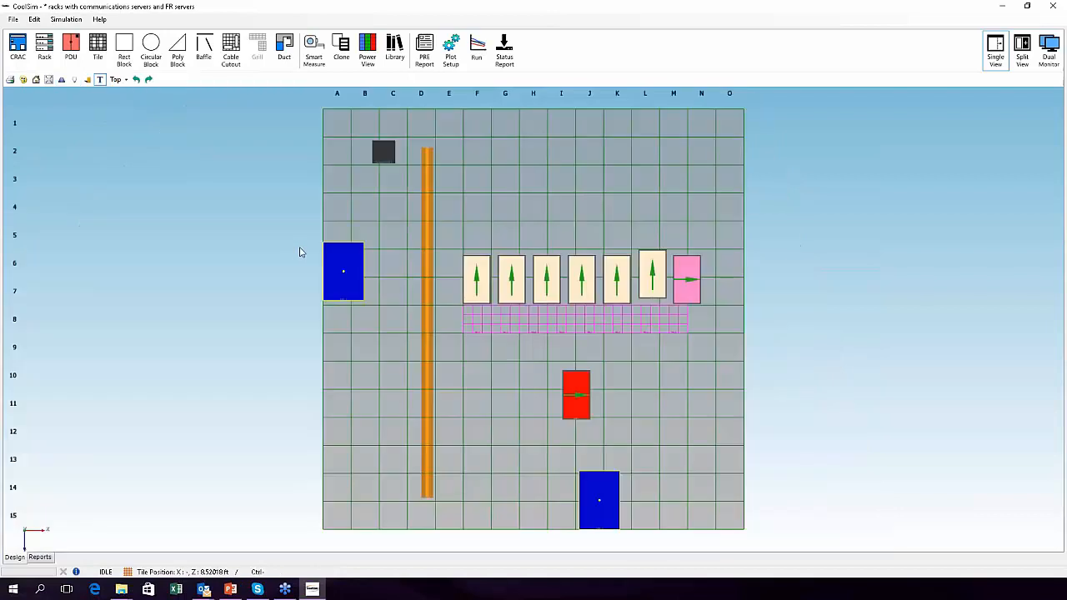
{"action": "scroll", "coordinate": [319, 254], "scroll_direction": "up", "scroll_amount": 1}
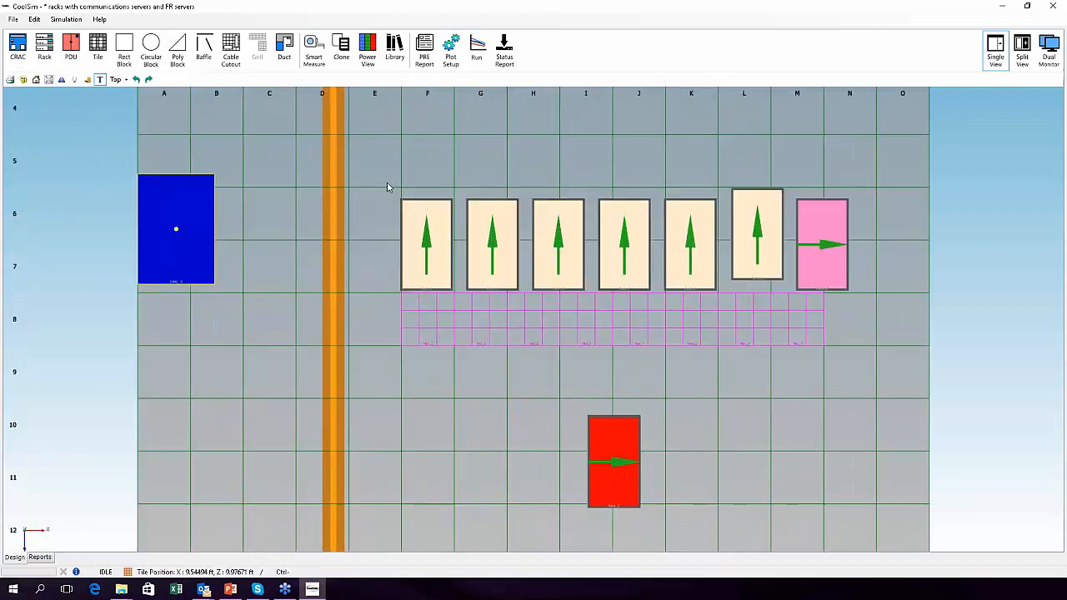
{"action": "left_click_drag", "start_coordinate": [381, 182], "coordinate": [463, 310]}
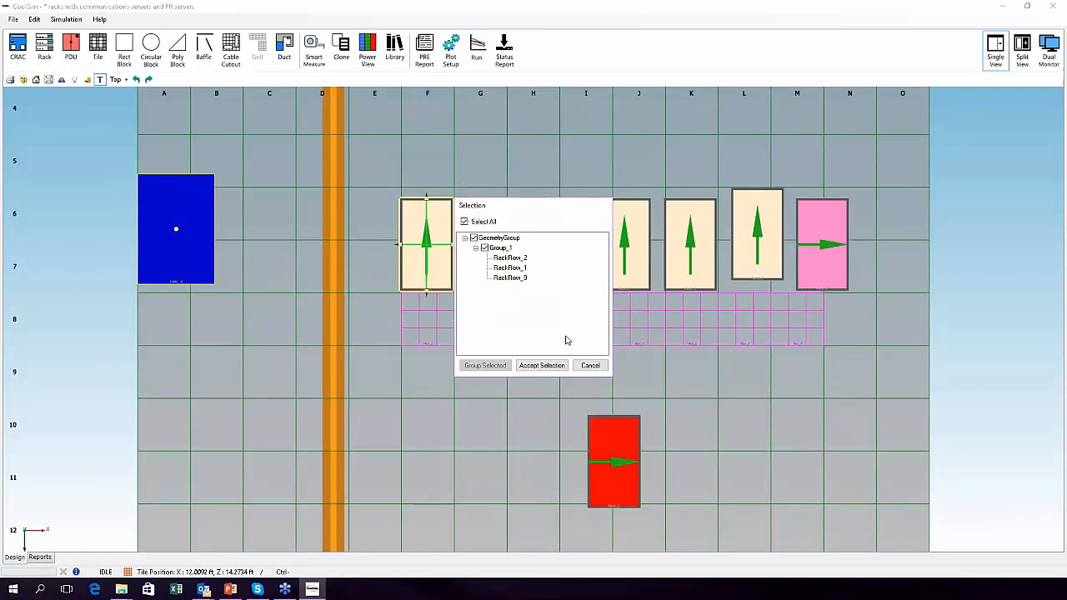
{"action": "left_click", "coordinate": [589, 364]}
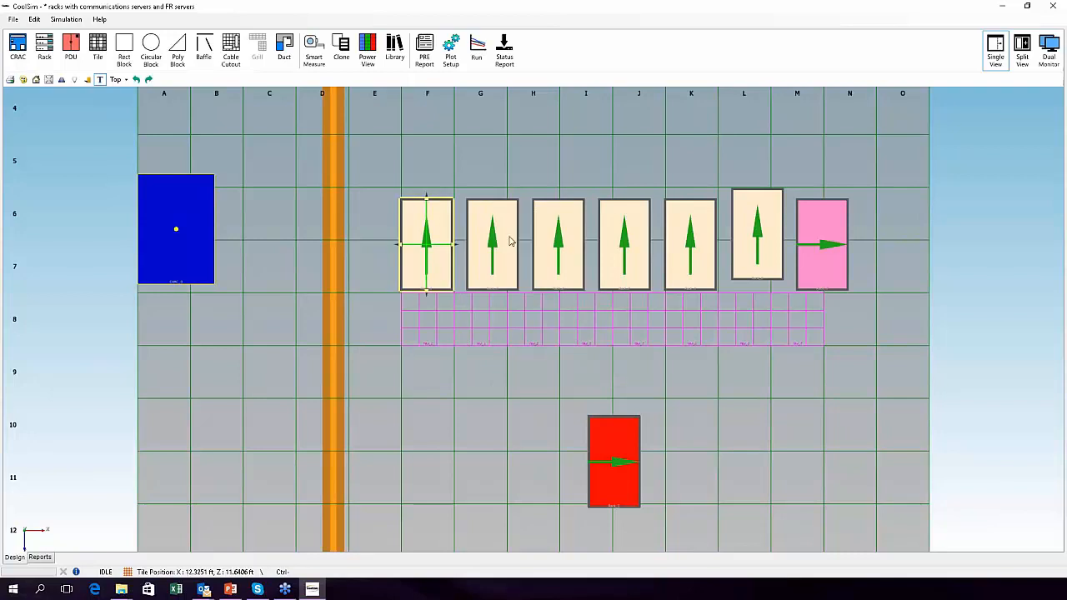
{"action": "scroll", "coordinate": [392, 188], "scroll_direction": "down", "scroll_amount": 1}
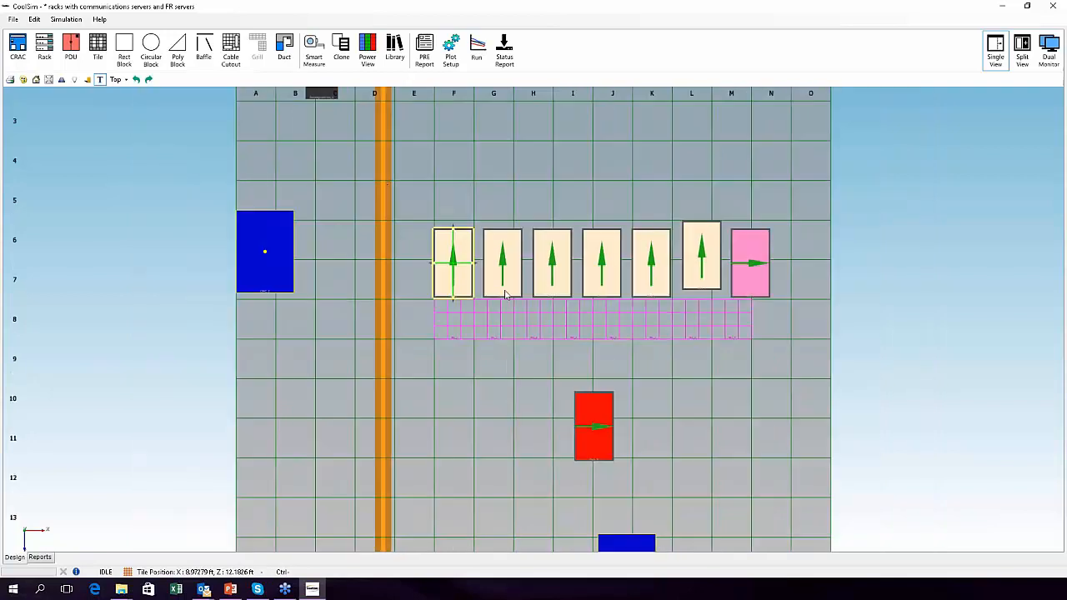
{"action": "scroll", "coordinate": [563, 215], "scroll_direction": "down", "scroll_amount": 2}
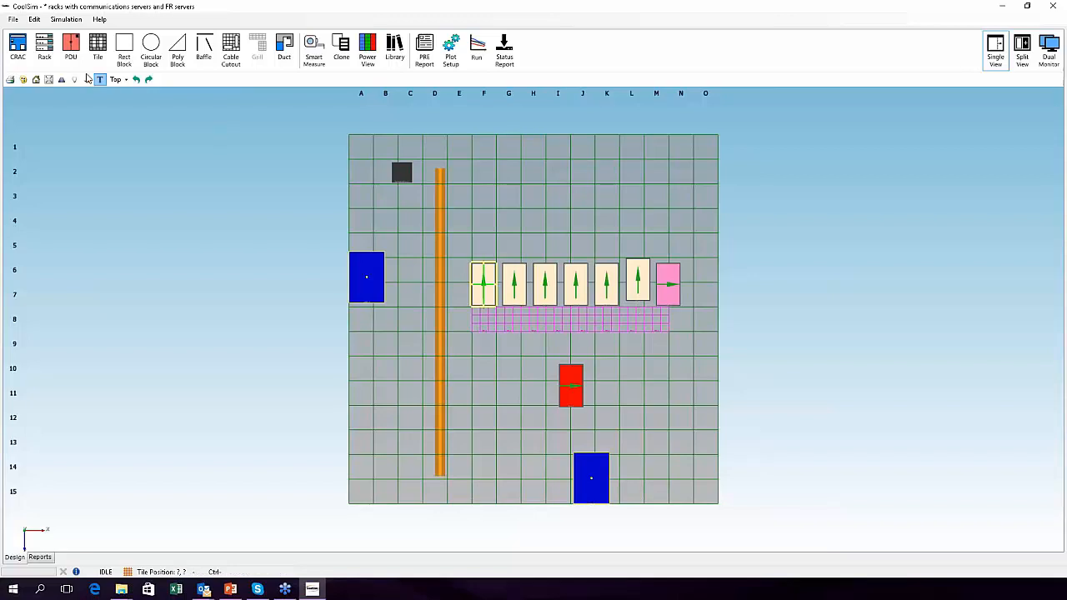
{"action": "left_click", "coordinate": [13, 19]}
{"action": "left_click", "coordinate": [514, 450]}
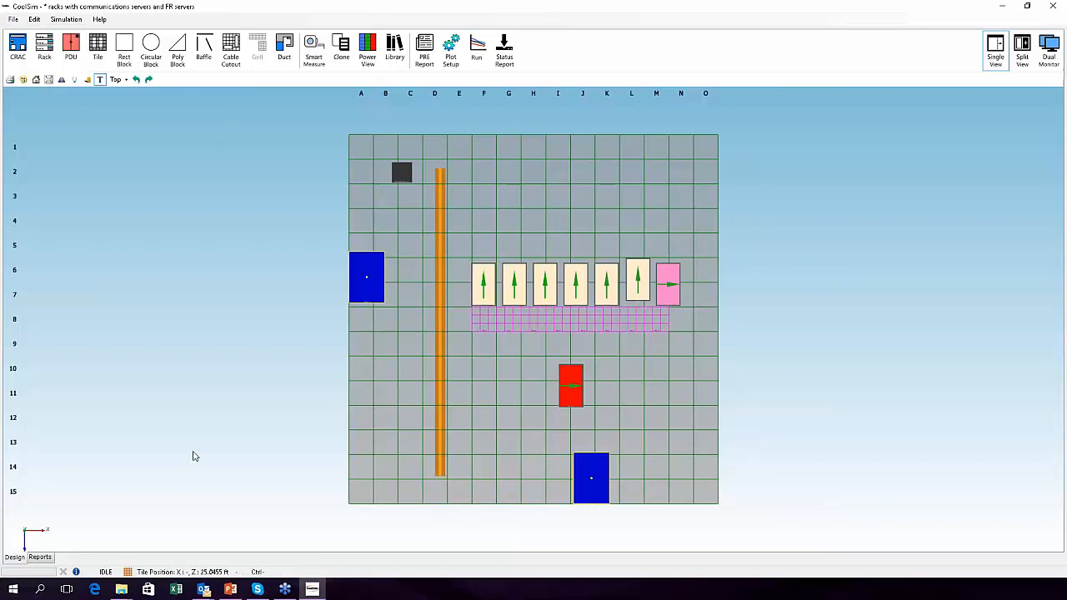
- Examine the rack inlet temperatures in the ASHRAE Recommended Range plot of the simulation report, from the front of the rack row
{"action": "left_click", "coordinate": [40, 557]}
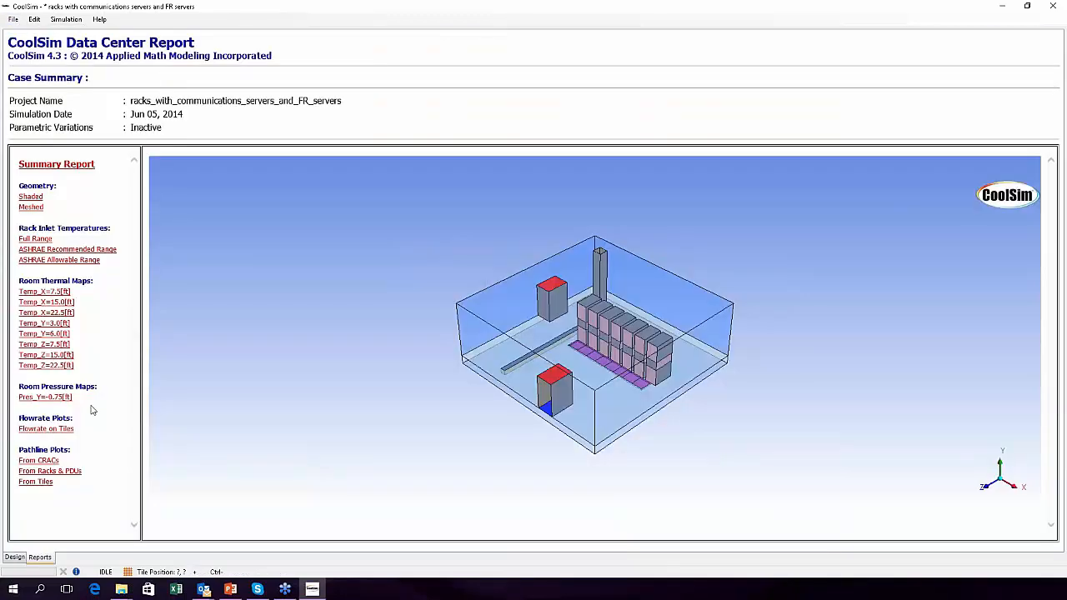
{"action": "left_click", "coordinate": [75, 249]}
{"action": "left_click_drag", "start_coordinate": [717, 319], "coordinate": [454, 350]}
{"action": "scroll", "coordinate": [455, 350], "scroll_direction": "up", "scroll_amount": 5}
{"action": "scroll", "coordinate": [604, 341], "scroll_direction": "up", "scroll_amount": 6}
{"action": "left_click_drag", "start_coordinate": [433, 350], "coordinate": [685, 369]}
{"action": "scroll", "coordinate": [596, 334], "scroll_direction": "up", "scroll_amount": 3}
{"action": "left_click_drag", "start_coordinate": [410, 351], "coordinate": [434, 388]}
{"action": "scroll", "coordinate": [434, 388], "scroll_direction": "down", "scroll_amount": 3}
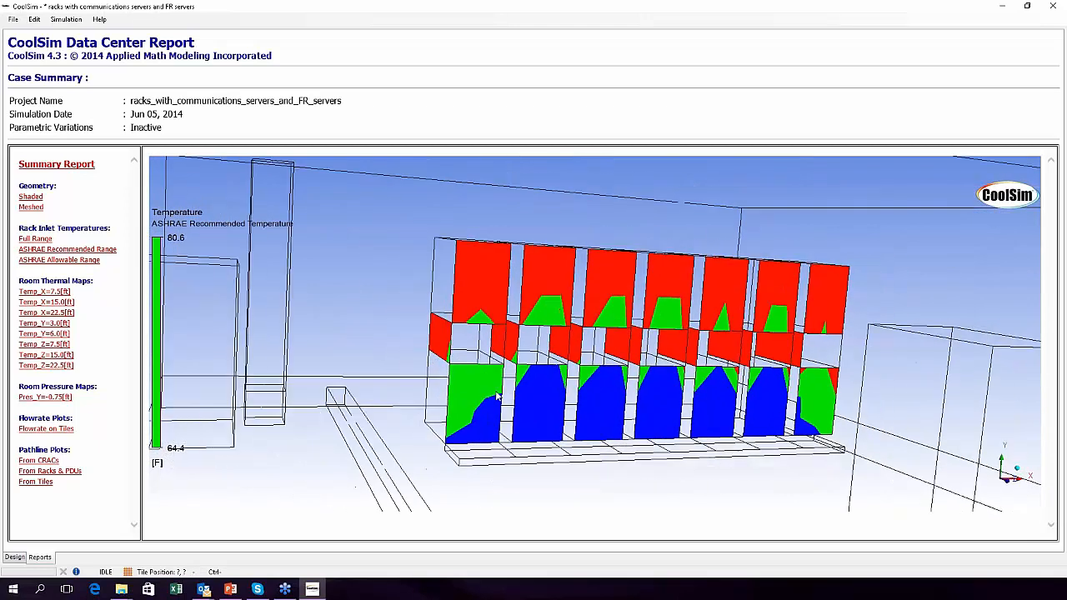
- Examine the pathline plot from the racks and PDUs, viewing the room from the side
{"action": "left_click", "coordinate": [55, 474]}
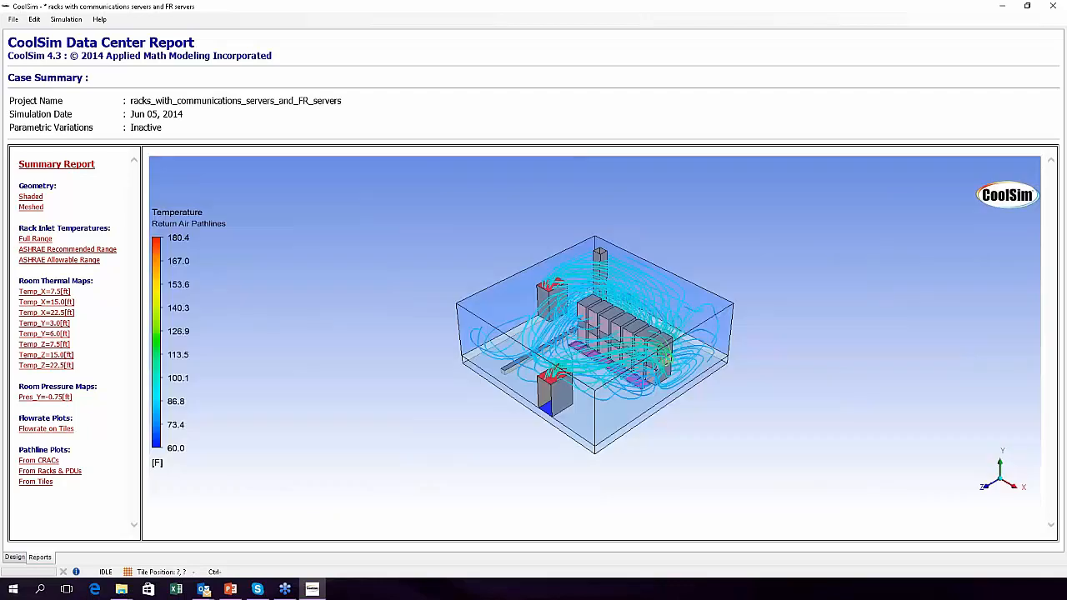
{"action": "left_click_drag", "start_coordinate": [565, 431], "coordinate": [508, 406]}
{"action": "scroll", "coordinate": [471, 409], "scroll_direction": "up", "scroll_amount": 5}
{"action": "scroll", "coordinate": [473, 410], "scroll_direction": "up", "scroll_amount": 2}
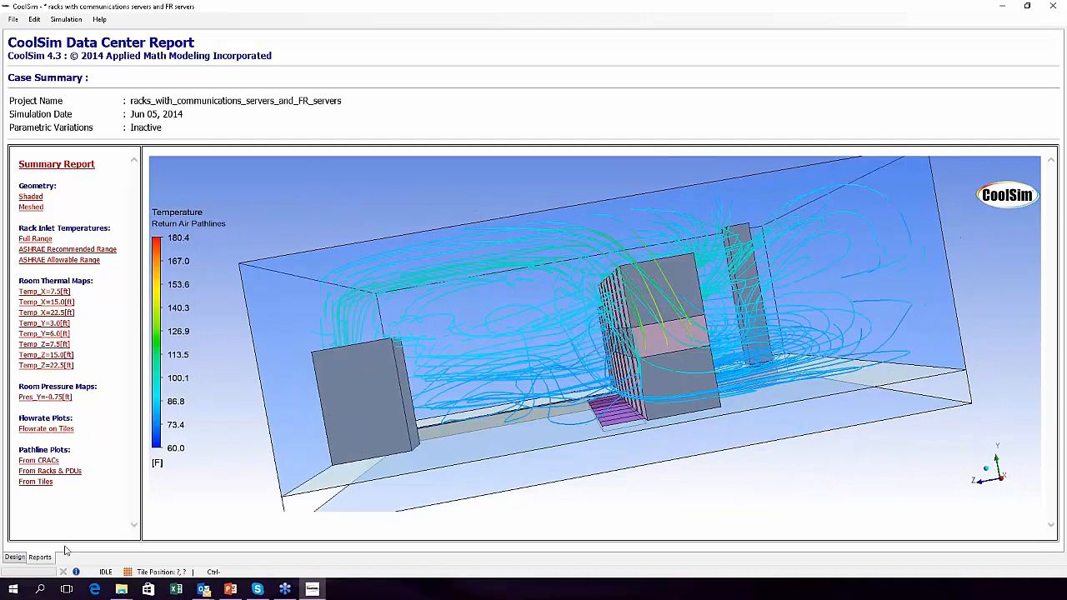
- Open the Detailed rack example.csp project without saving the current project
{"action": "left_click", "coordinate": [16, 557]}
{"action": "left_click", "coordinate": [14, 18]}
{"action": "mouse_move", "coordinate": [26, 42]}
{"action": "left_click", "coordinate": [120, 42]}
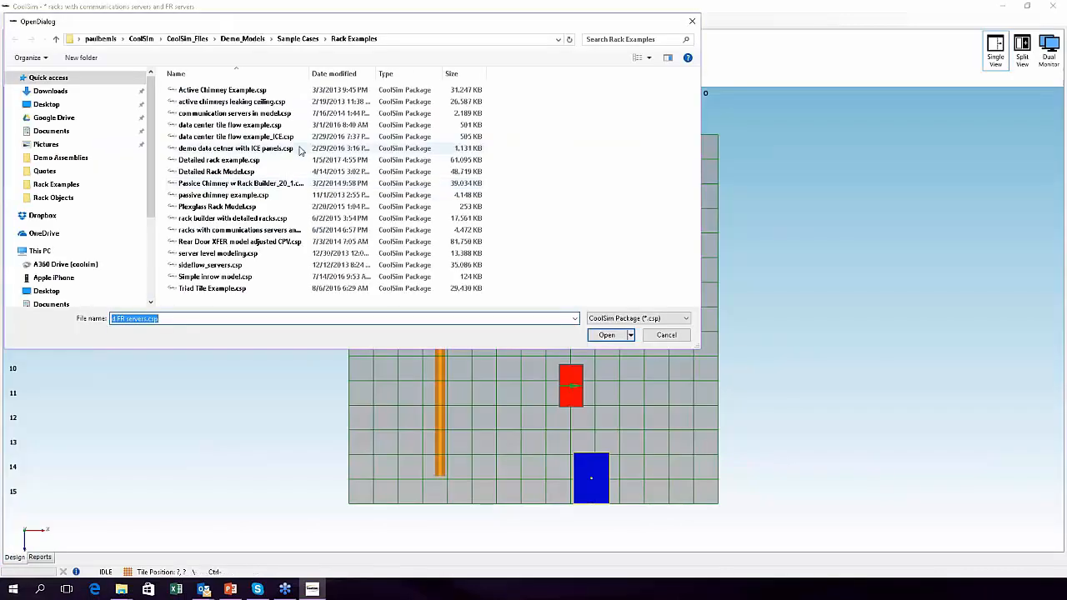
{"action": "left_click", "coordinate": [247, 161]}
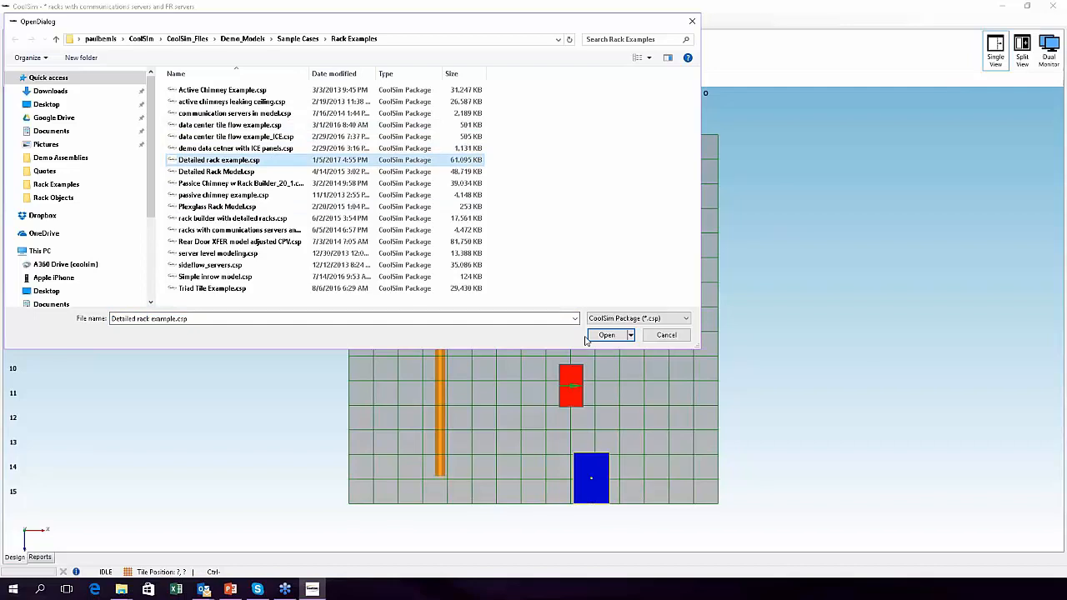
{"action": "left_click", "coordinate": [607, 335]}
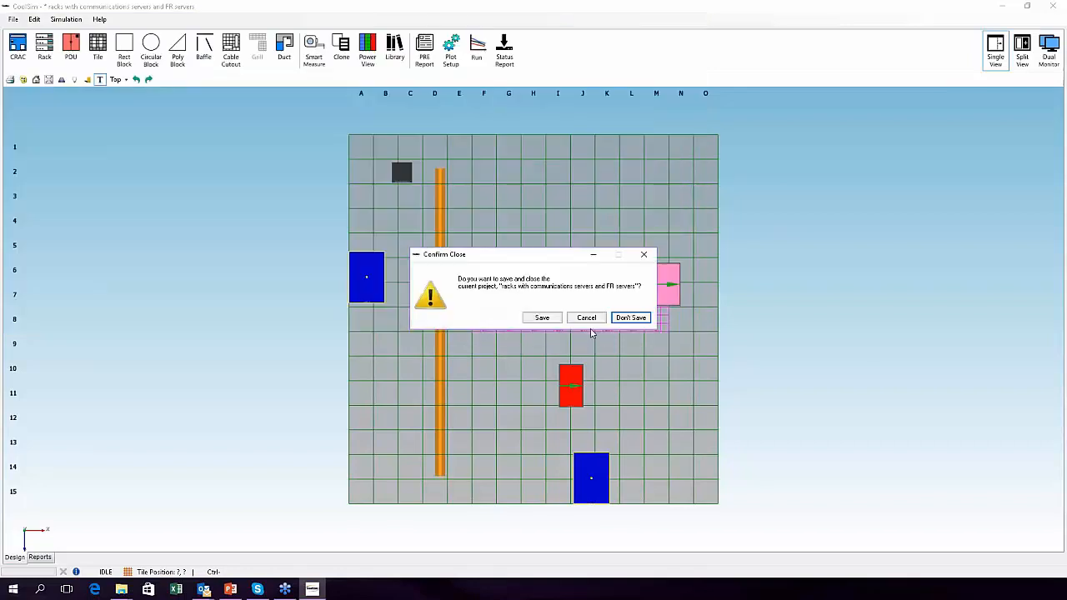
{"action": "left_click", "coordinate": [616, 322]}
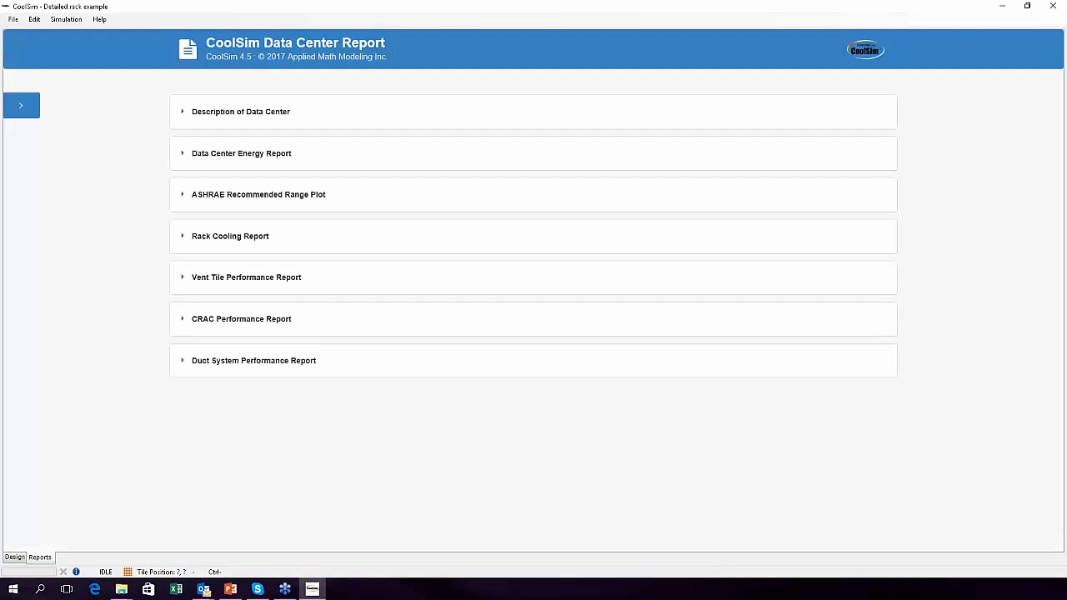
- Inspect the air flow settings of the rear baffle Rack Rear_4 on the end rack in the 3D design model
{"action": "left_click", "coordinate": [22, 108]}
{"action": "left_click", "coordinate": [17, 557]}
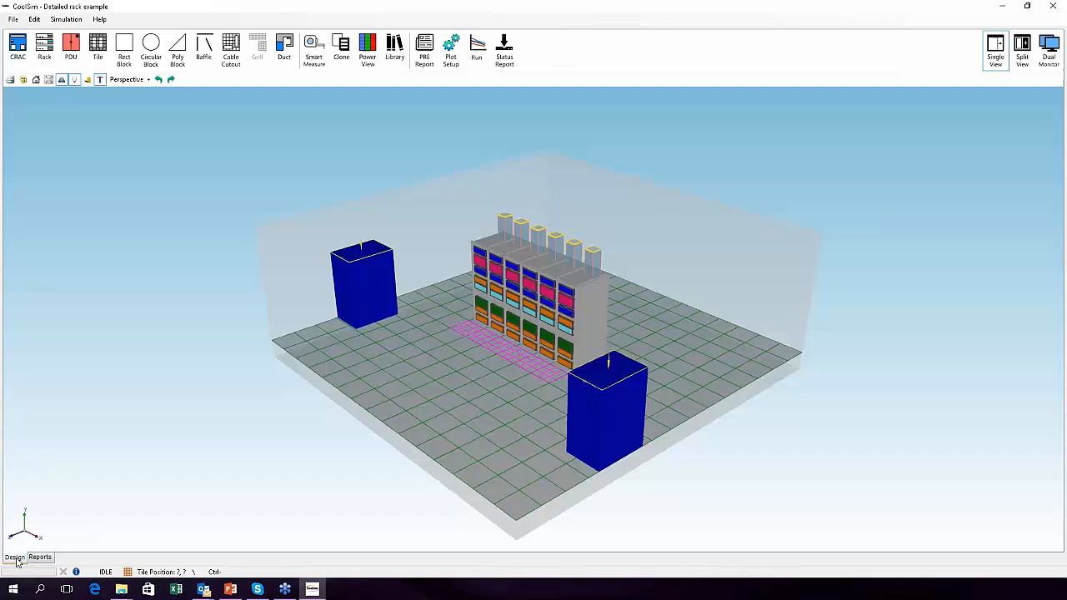
{"action": "middle_click_drag", "start_coordinate": [597, 360], "coordinate": [92, 292]}
{"action": "scroll", "coordinate": [566, 360], "scroll_direction": "up", "scroll_amount": 5}
{"action": "middle_click_drag", "start_coordinate": [400, 333], "coordinate": [325, 330]}
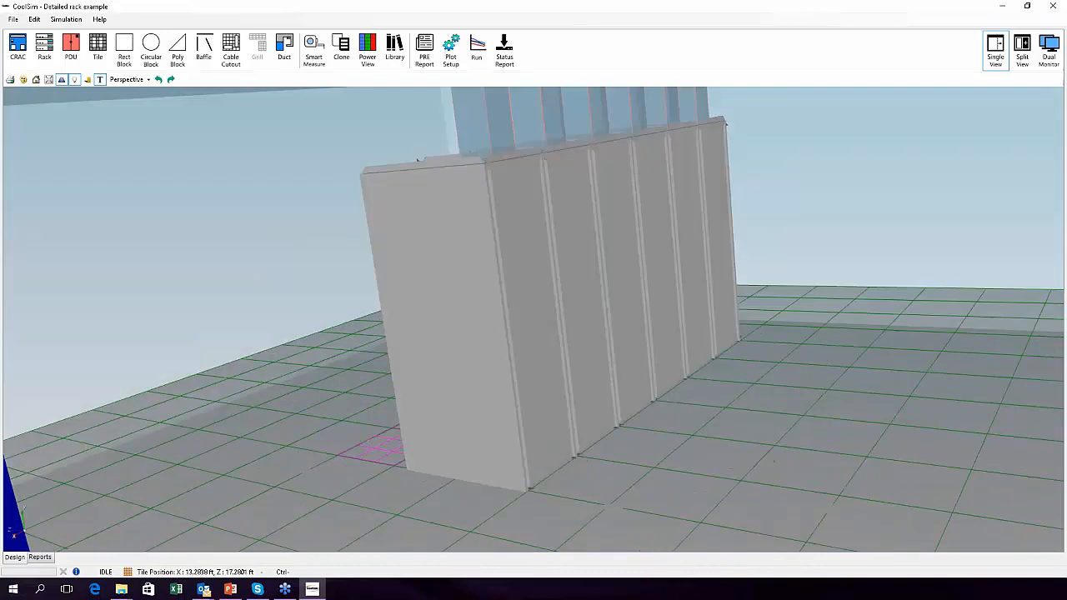
{"action": "right_click", "coordinate": [524, 328]}
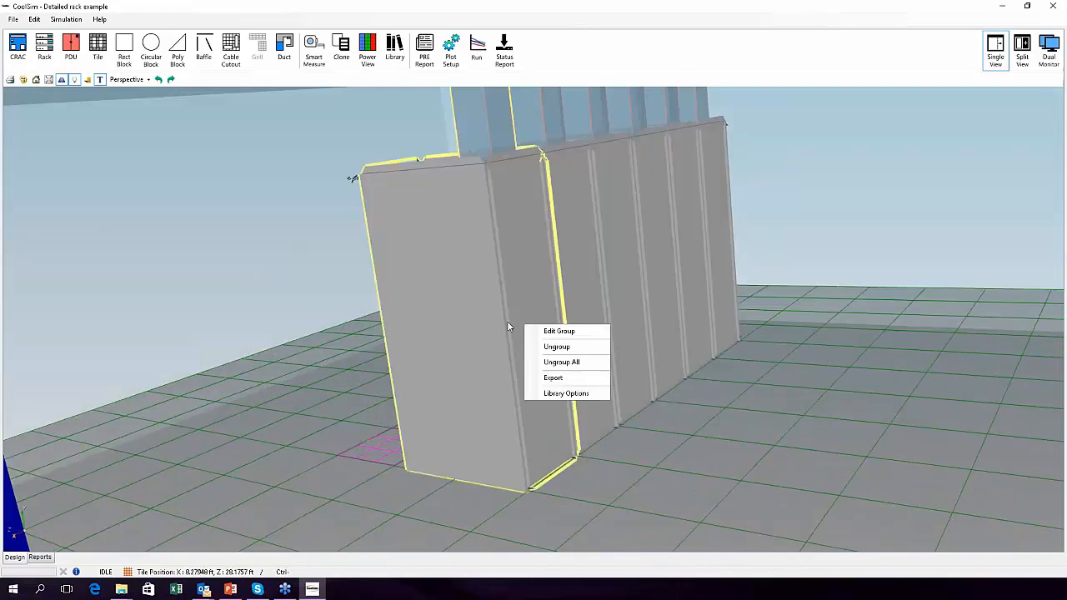
{"action": "left_click", "coordinate": [535, 309]}
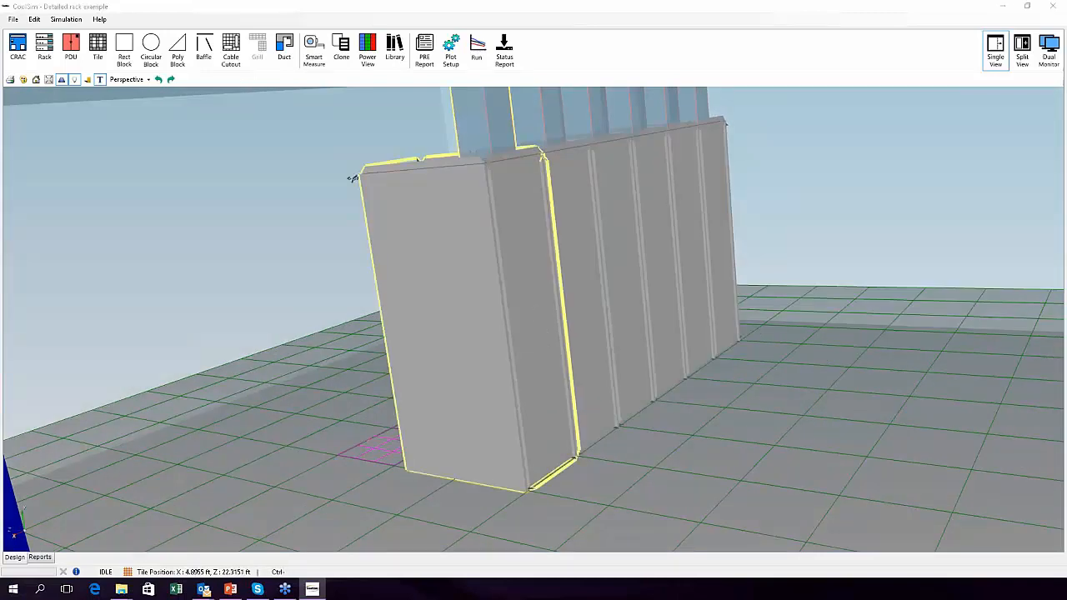
{"action": "left_click", "coordinate": [70, 55]}
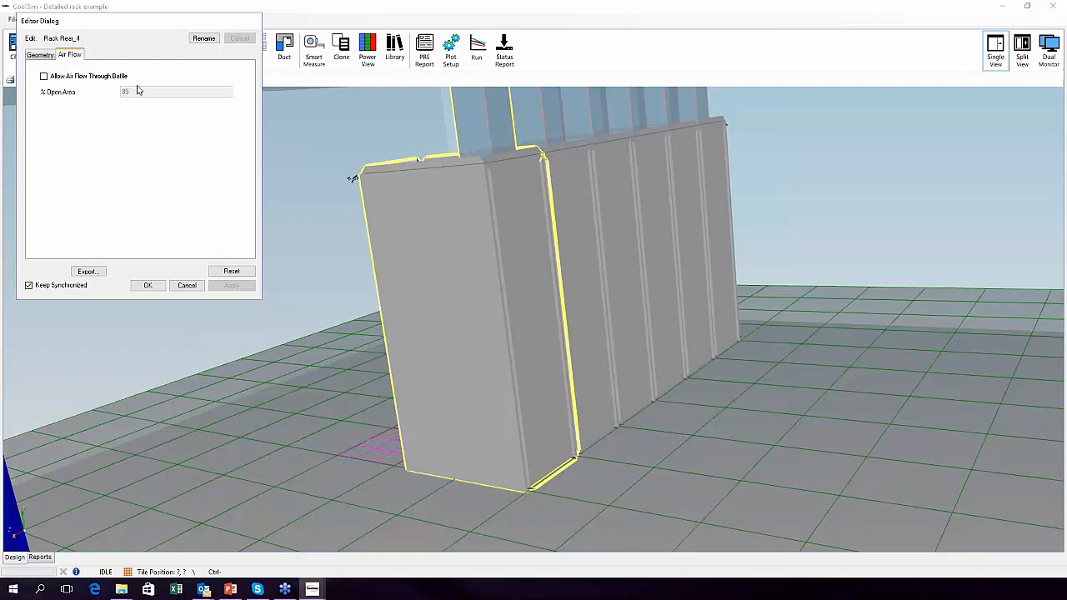
{"action": "left_click", "coordinate": [187, 285]}
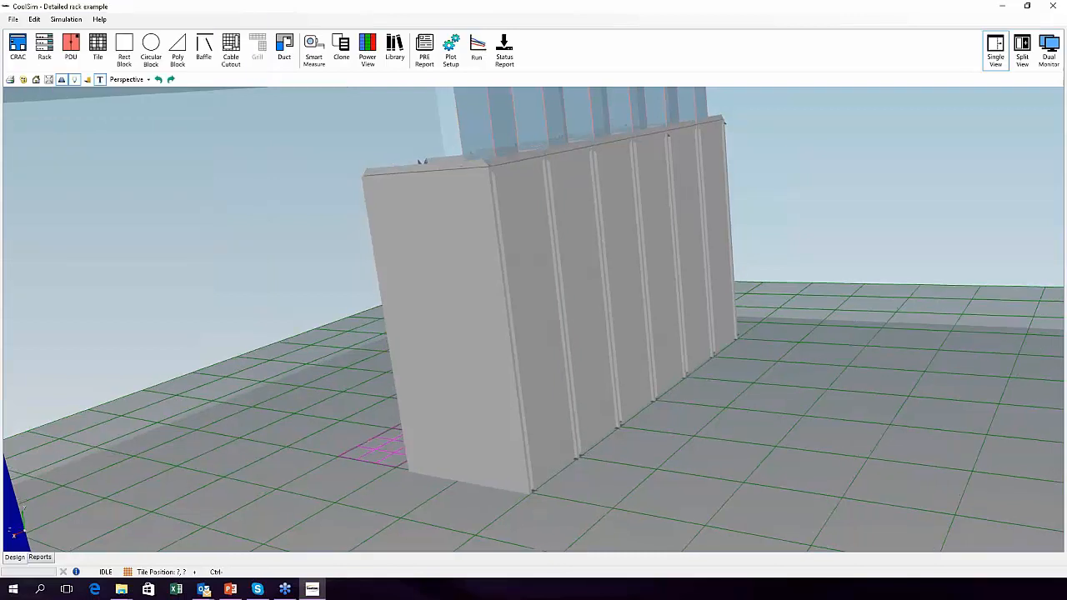
- Examine the server slots on the front of the six racks and the chimneys above them
{"action": "middle_click_drag", "start_coordinate": [213, 218], "coordinate": [609, 300]}
{"action": "middle_click_drag", "start_coordinate": [250, 284], "coordinate": [633, 417]}
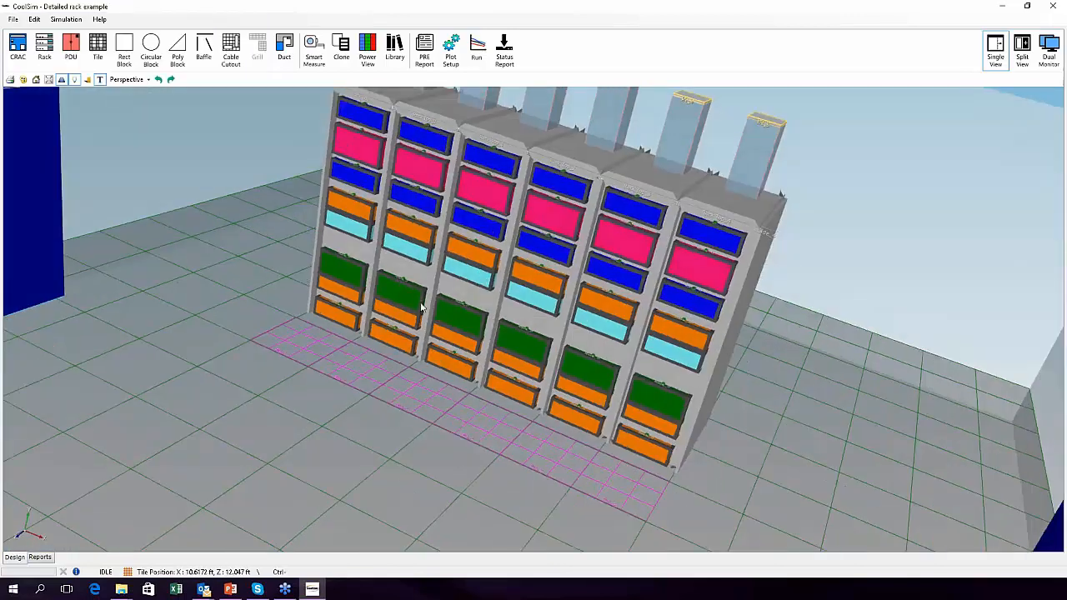
{"action": "scroll", "coordinate": [374, 309], "scroll_direction": "up", "scroll_amount": 3}
{"action": "middle_click_drag", "start_coordinate": [374, 309], "coordinate": [524, 414]}
{"action": "scroll", "coordinate": [369, 372], "scroll_direction": "up", "scroll_amount": 3}
{"action": "scroll", "coordinate": [522, 417], "scroll_direction": "down", "scroll_amount": 3}
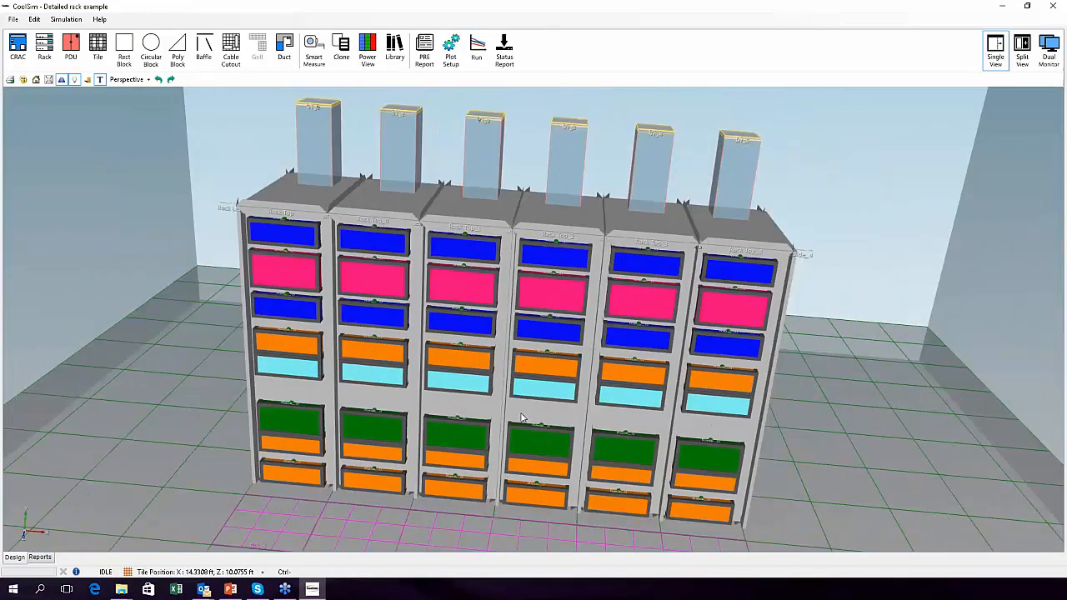
{"action": "scroll", "coordinate": [523, 417], "scroll_direction": "down", "scroll_amount": 2}
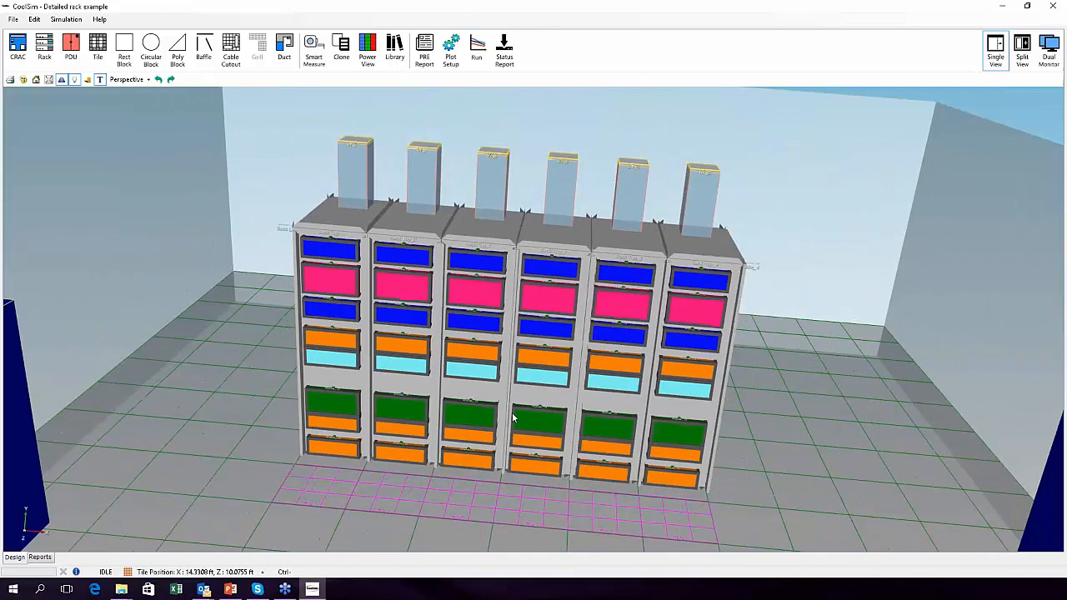
{"action": "middle_click_drag", "start_coordinate": [244, 369], "coordinate": [338, 360]}
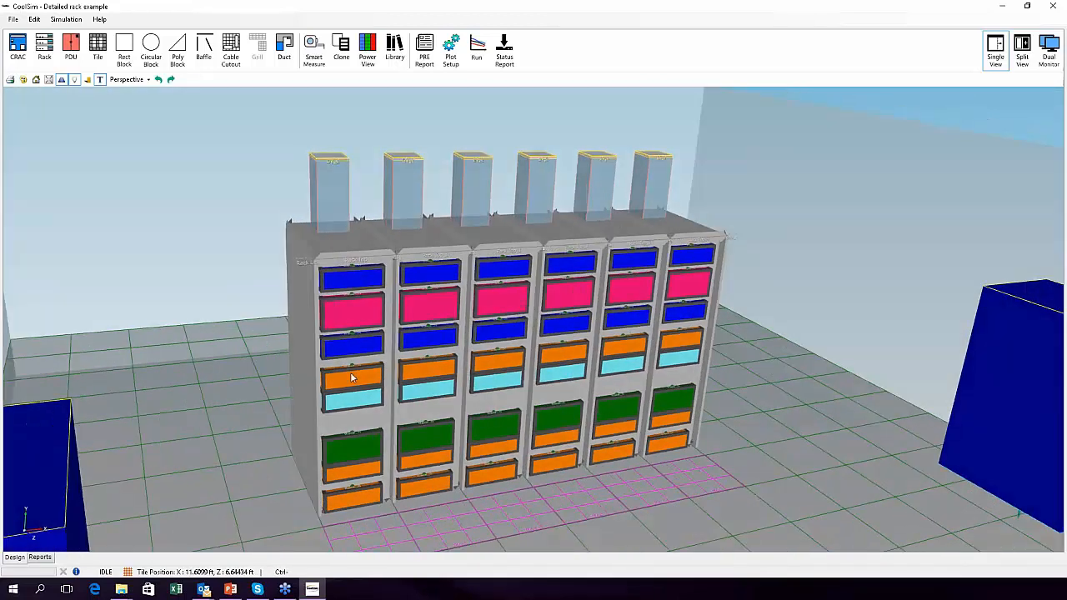
{"action": "scroll", "coordinate": [338, 360], "scroll_direction": "up", "scroll_amount": 2}
{"action": "middle_click_drag", "start_coordinate": [242, 365], "coordinate": [367, 357]}
{"action": "scroll", "coordinate": [366, 392], "scroll_direction": "down", "scroll_amount": 2}
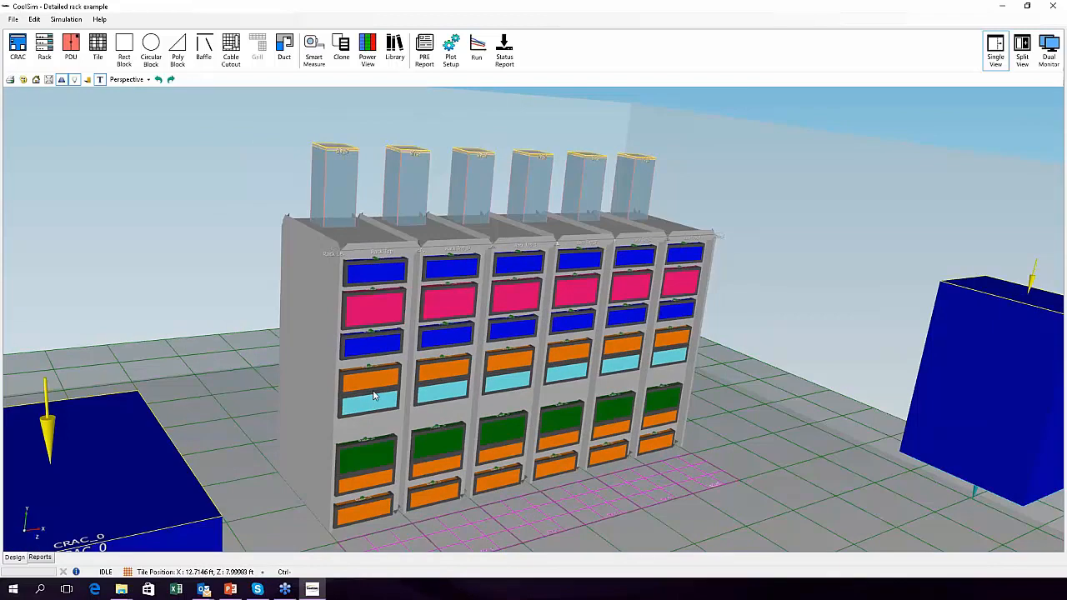
- Inspect the geometry and air flow settings of the Rack Rails baffle on the first rack
{"action": "left_click", "coordinate": [374, 405]}
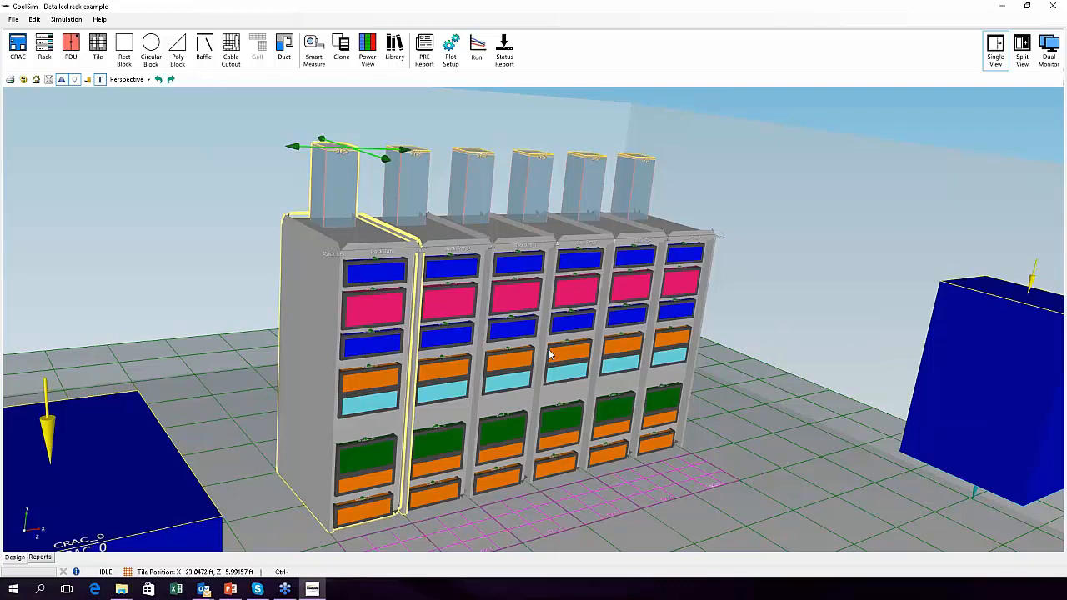
{"action": "scroll", "coordinate": [377, 424], "scroll_direction": "up", "scroll_amount": 2}
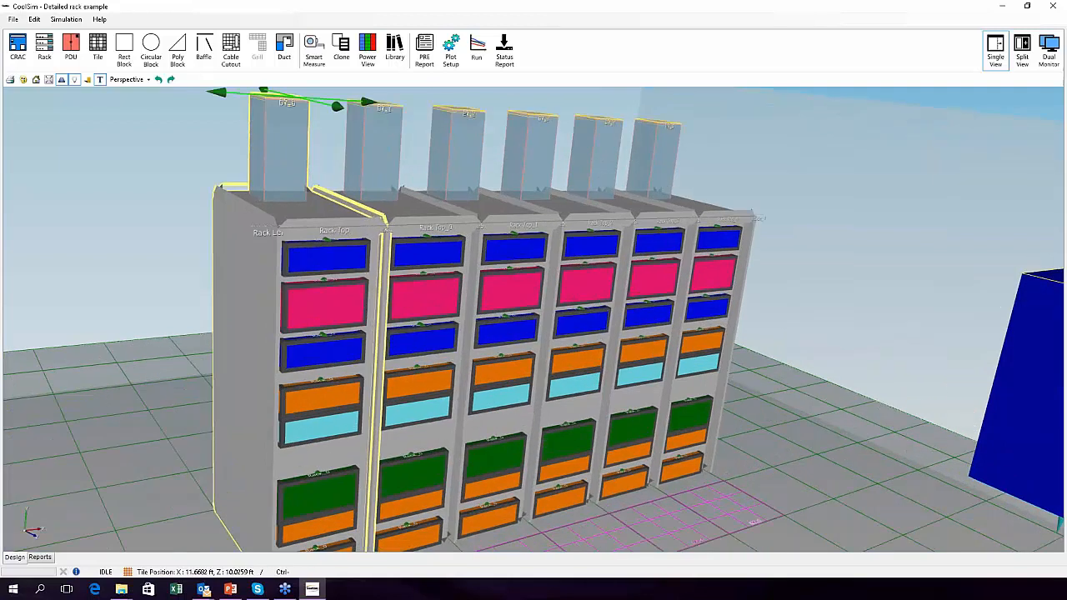
{"action": "double_click", "coordinate": [318, 232]}
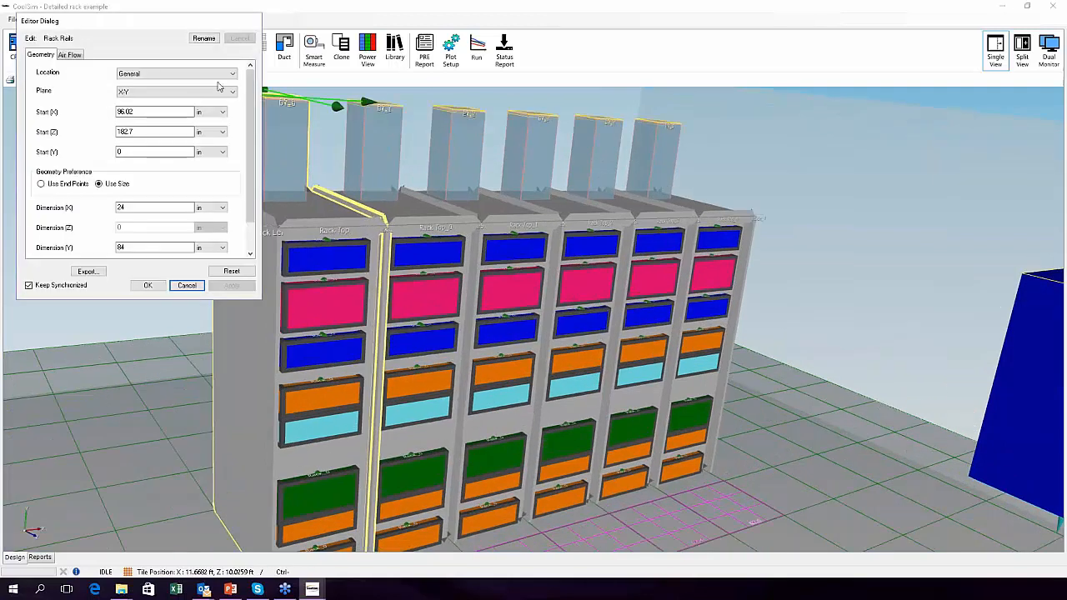
{"action": "left_click_drag", "start_coordinate": [152, 23], "coordinate": [664, 81]}
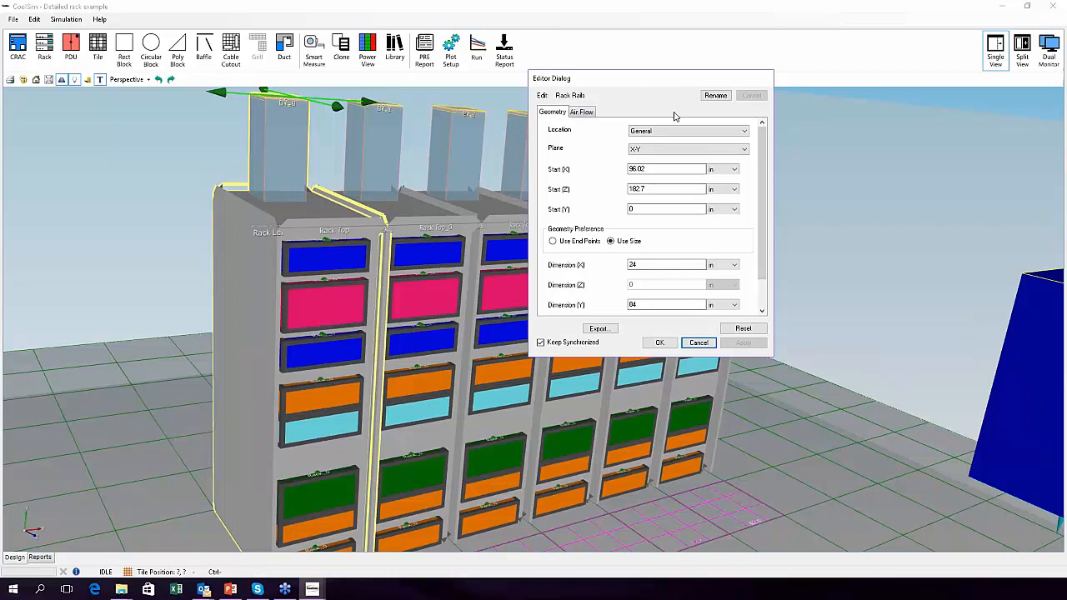
{"action": "left_click", "coordinate": [583, 116]}
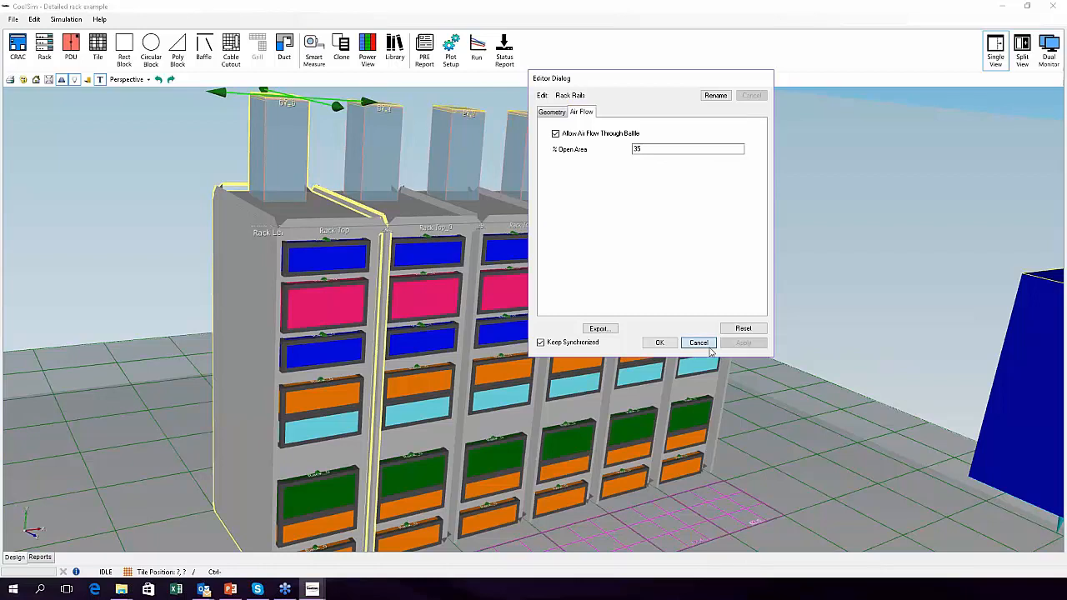
{"action": "left_click", "coordinate": [661, 344]}
- Ungroup the end rack assembly with its chimney
{"action": "middle_click_drag", "start_coordinate": [648, 344], "coordinate": [852, 343]}
{"action": "scroll", "coordinate": [706, 346], "scroll_direction": "down", "scroll_amount": 3}
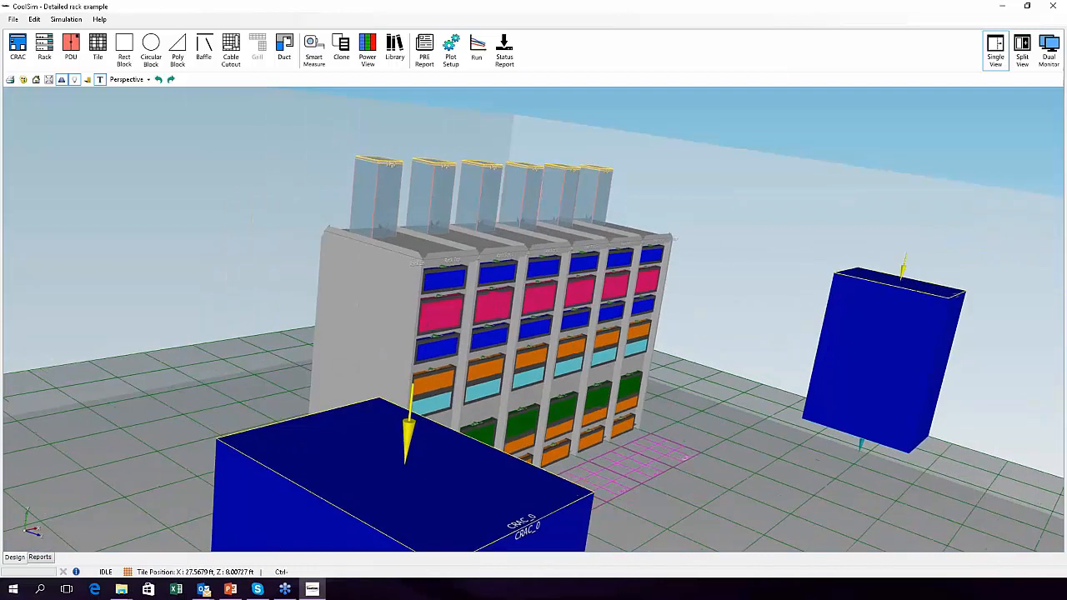
{"action": "middle_click_drag", "start_coordinate": [707, 346], "coordinate": [883, 345]}
{"action": "middle_click_drag", "start_coordinate": [613, 350], "coordinate": [771, 358]}
{"action": "left_click", "coordinate": [572, 248]}
{"action": "right_click", "coordinate": [570, 248]}
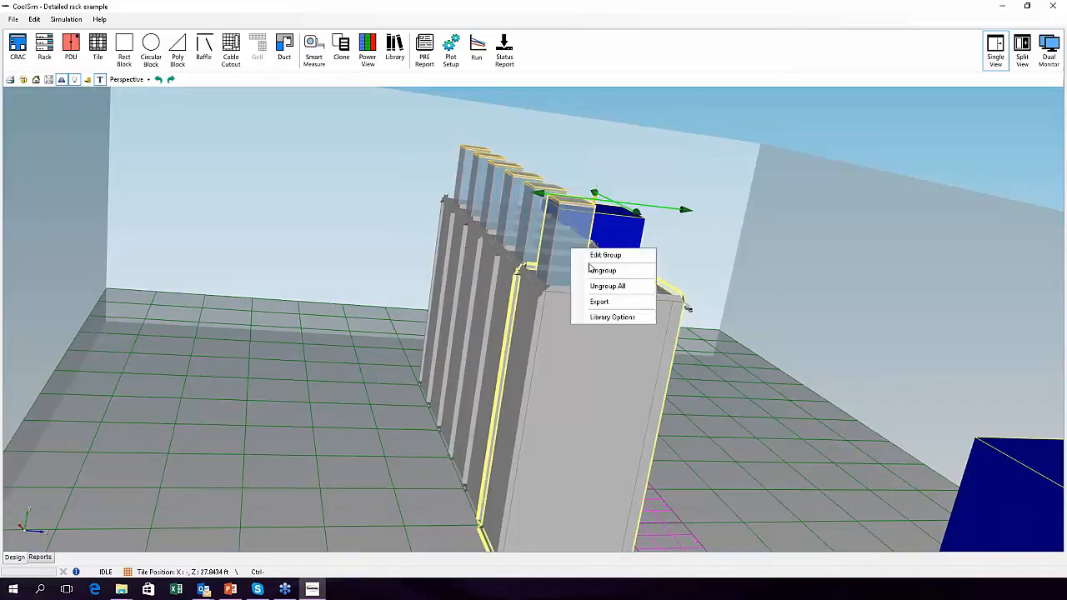
{"action": "left_click", "coordinate": [585, 270]}
- Move the end rack's chimney duct off the rack into the open space behind the row
{"action": "middle_click_drag", "start_coordinate": [511, 280], "coordinate": [532, 260]}
{"action": "left_click", "coordinate": [532, 260]}
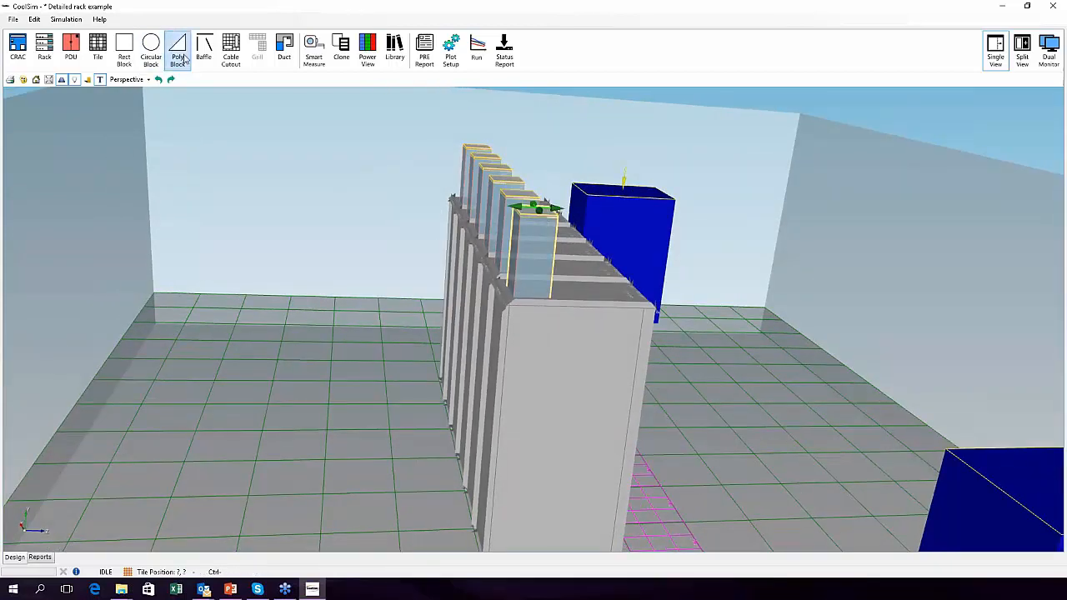
{"action": "left_click_drag", "start_coordinate": [527, 208], "coordinate": [317, 227]}
{"action": "left_click", "coordinate": [238, 321]}
{"action": "middle_click_drag", "start_coordinate": [239, 322], "coordinate": [482, 375]}
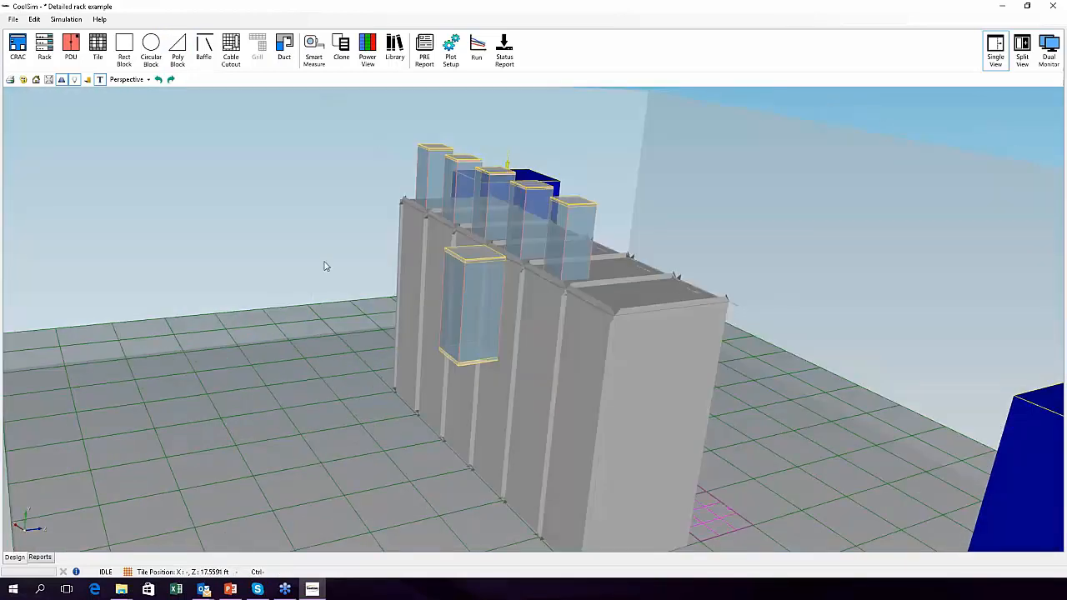
- Inspect the geometry of the detached chimney duct and the properties of its two diffusers, DF_0 and DF_1, in the Duct Designer
{"action": "scroll", "coordinate": [334, 289], "scroll_direction": "up", "scroll_amount": 2}
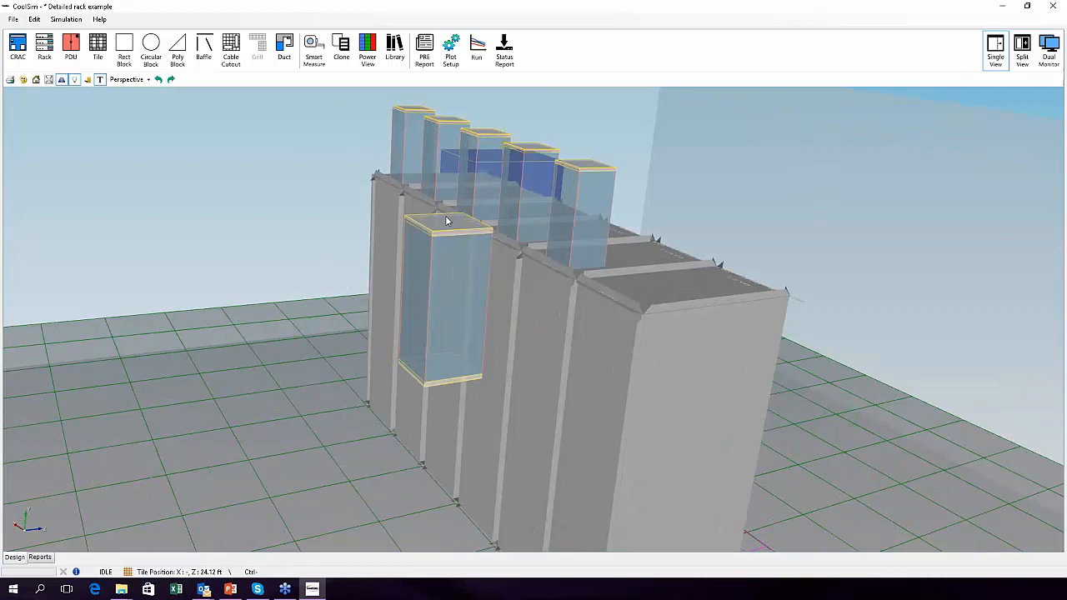
{"action": "middle_click_drag", "start_coordinate": [503, 365], "coordinate": [452, 392]}
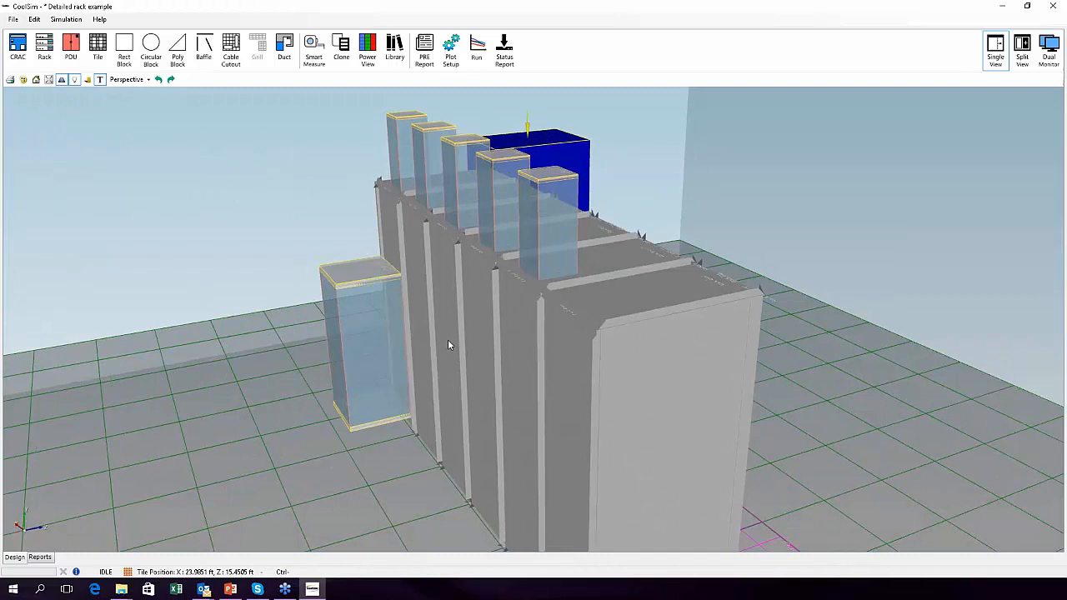
{"action": "scroll", "coordinate": [448, 339], "scroll_direction": "up", "scroll_amount": 1}
{"action": "middle_click_drag", "start_coordinate": [332, 466], "coordinate": [429, 456]}
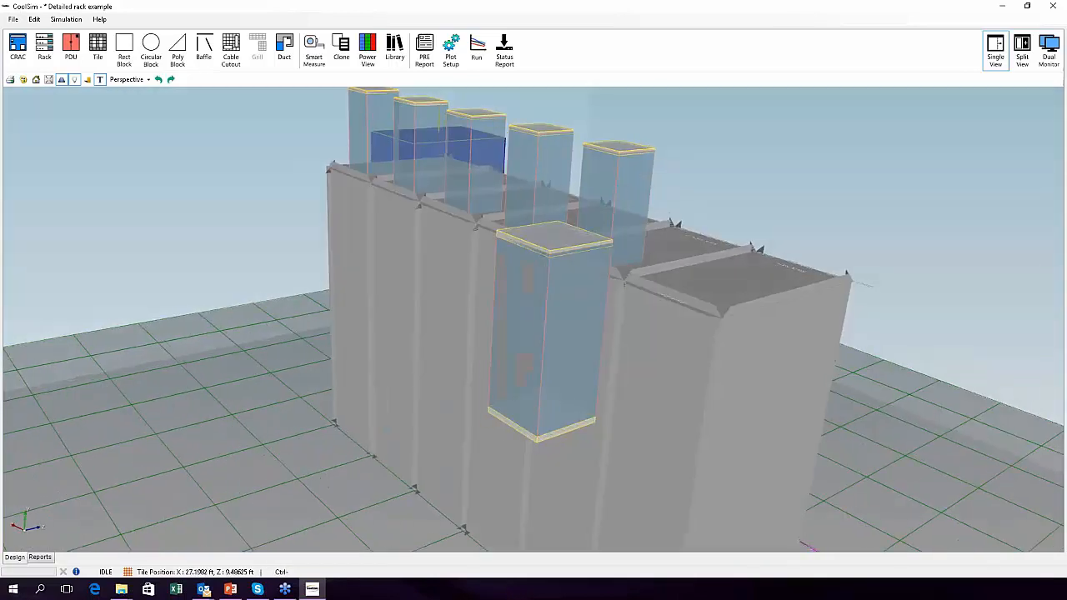
{"action": "right_click", "coordinate": [560, 340]}
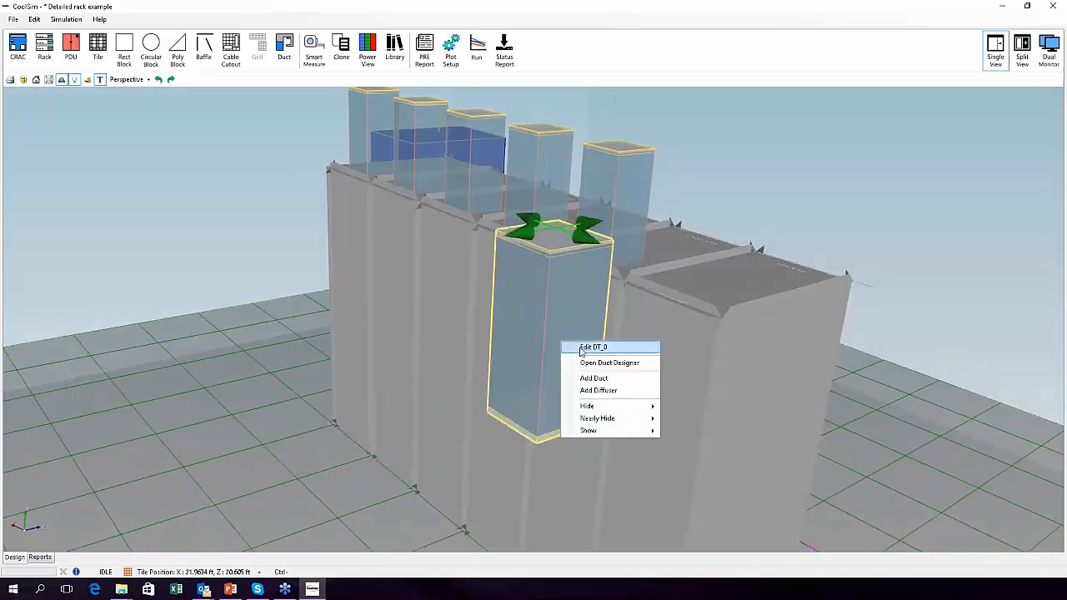
{"action": "left_click", "coordinate": [587, 363]}
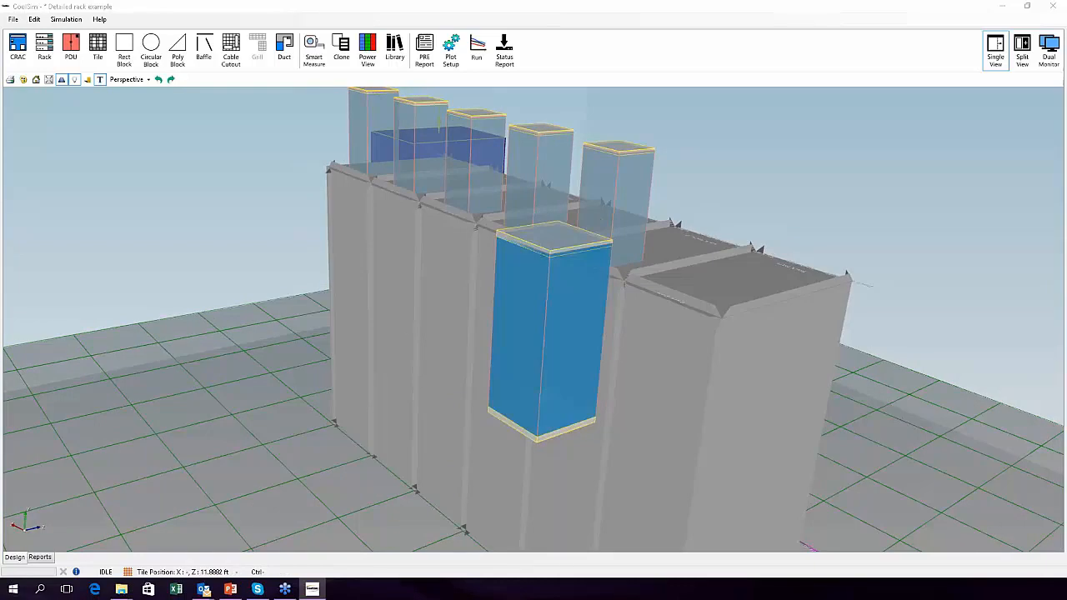
{"action": "left_click_drag", "start_coordinate": [2, 64], "coordinate": [265, 32]}
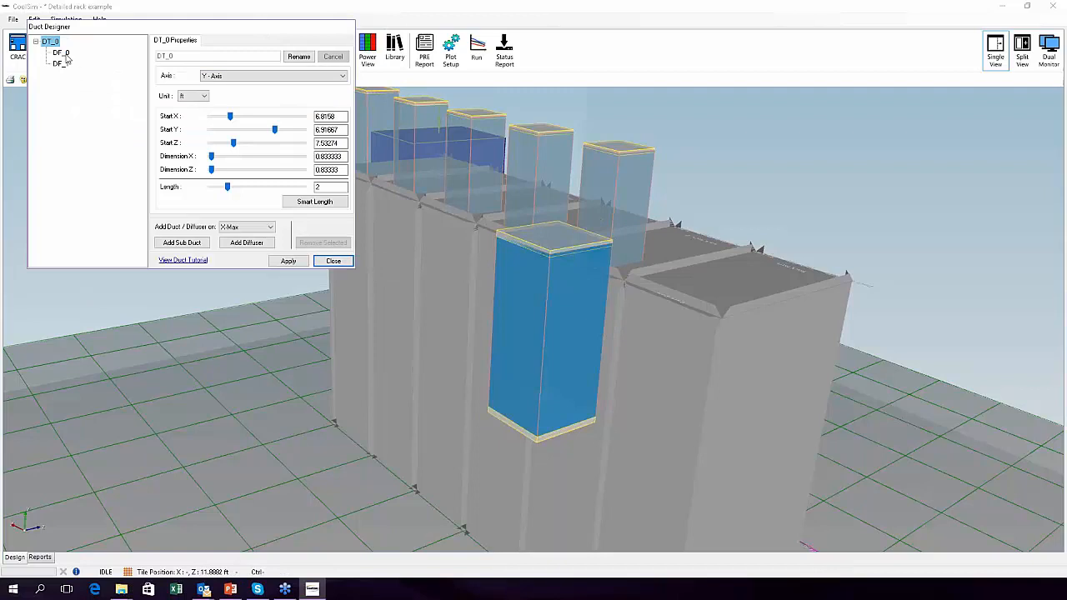
{"action": "left_click", "coordinate": [55, 53]}
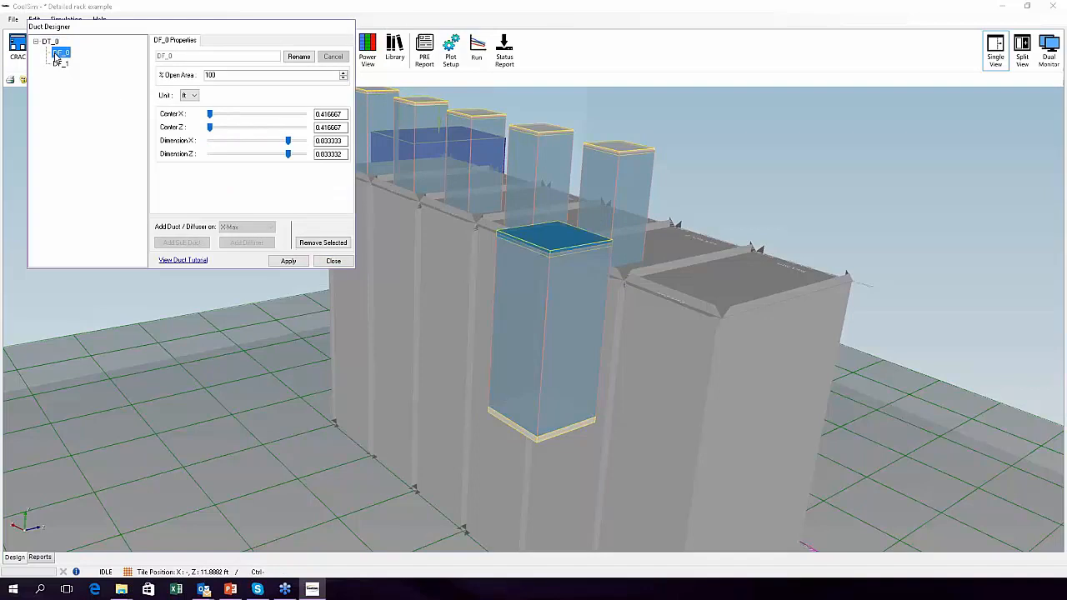
{"action": "left_click", "coordinate": [59, 66]}
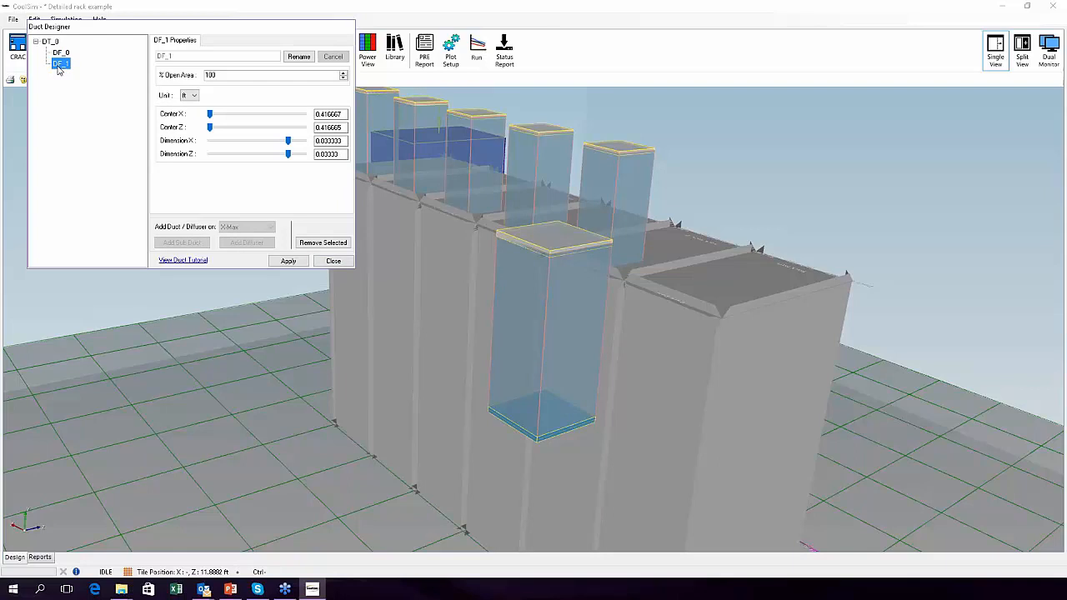
{"action": "left_click", "coordinate": [300, 262]}
- Place the detached chimney duct back on top of the end rack
{"action": "left_click_drag", "start_coordinate": [570, 247], "coordinate": [747, 169]}
{"action": "left_click_drag", "start_coordinate": [945, 209], "coordinate": [455, 335]}
- Nearly hide all blocks so the rack interiors can be viewed
{"action": "right_click", "coordinate": [427, 321]}
{"action": "mouse_move", "coordinate": [464, 364]}
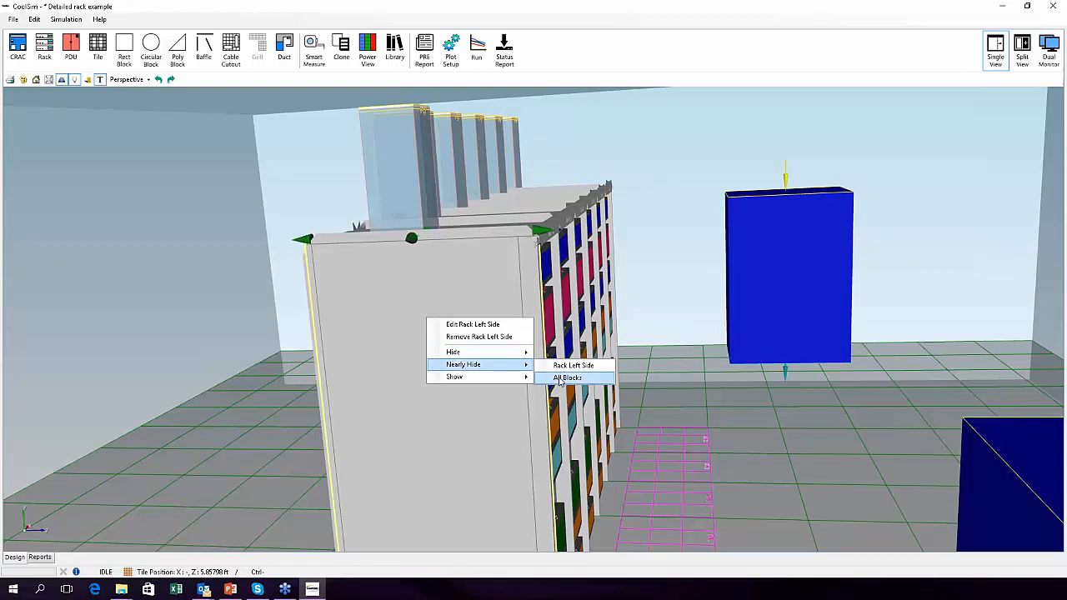
{"action": "left_click", "coordinate": [560, 379]}
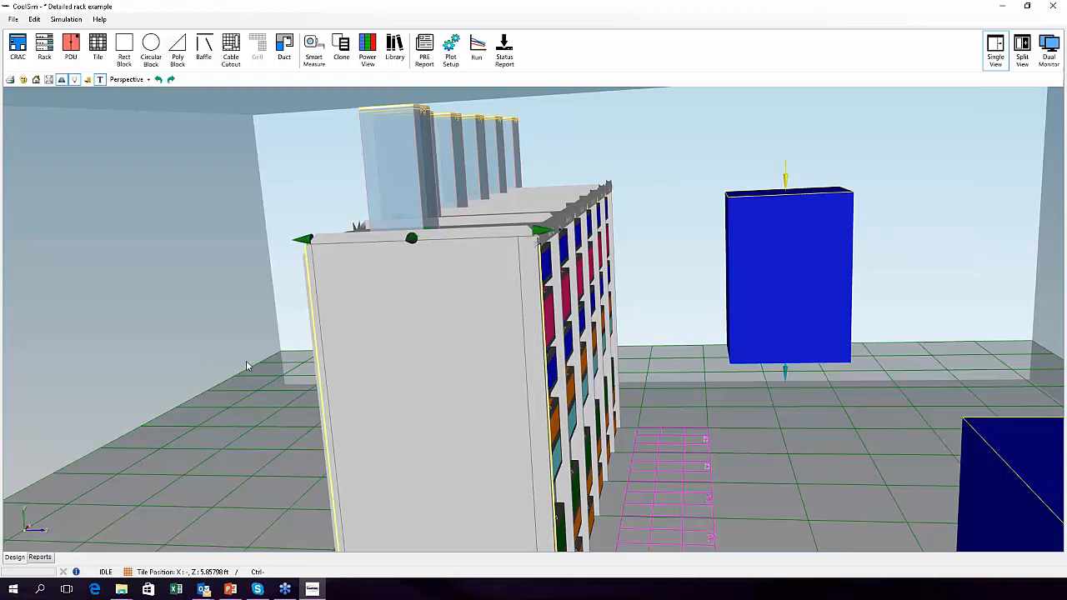
- Examine the servers, the open gaps between them and the chimney duct opening inside the end rack
{"action": "left_click_drag", "start_coordinate": [247, 361], "coordinate": [330, 288]}
{"action": "middle_click_drag", "start_coordinate": [261, 319], "coordinate": [340, 379]}
{"action": "left_click_drag", "start_coordinate": [338, 379], "coordinate": [331, 310]}
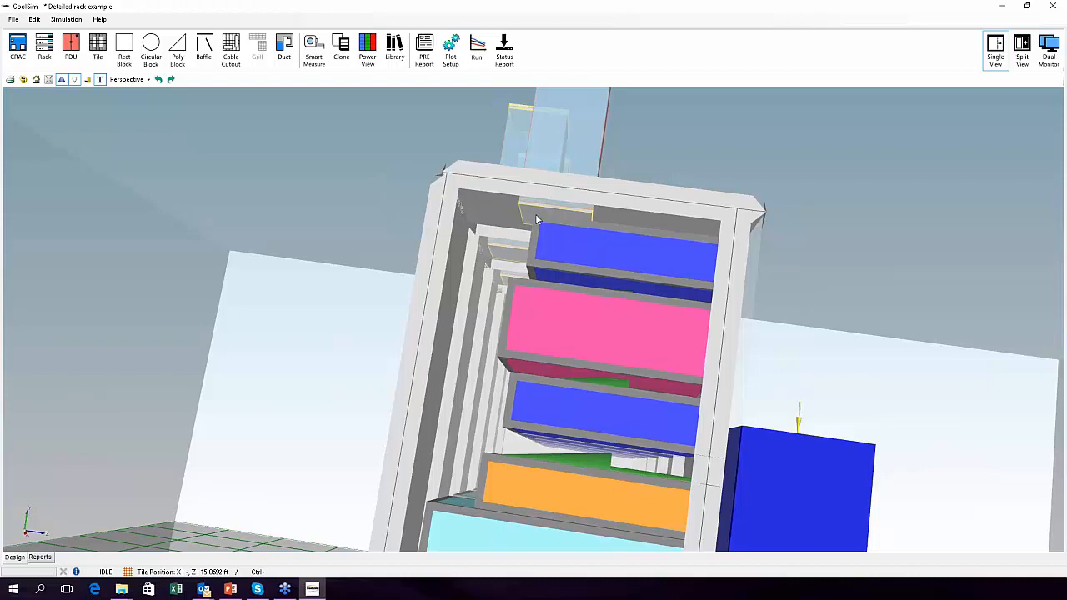
{"action": "left_click_drag", "start_coordinate": [533, 234], "coordinate": [519, 347]}
{"action": "scroll", "coordinate": [519, 348], "scroll_direction": "down", "scroll_amount": 2}
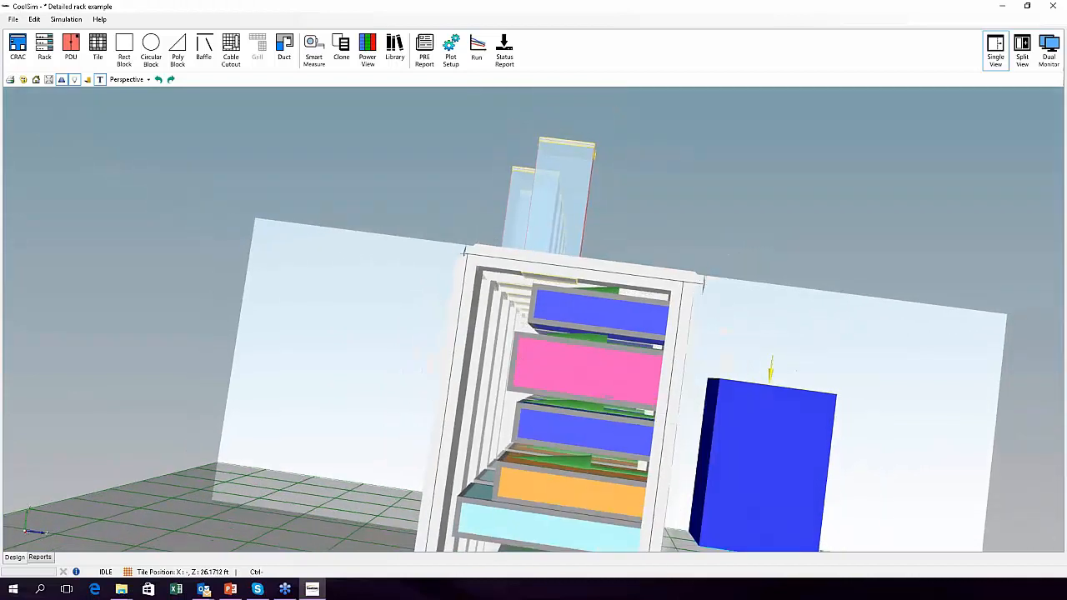
{"action": "scroll", "coordinate": [519, 348], "scroll_direction": "down", "scroll_amount": 6}
{"action": "left_click_drag", "start_coordinate": [353, 277], "coordinate": [357, 314]}
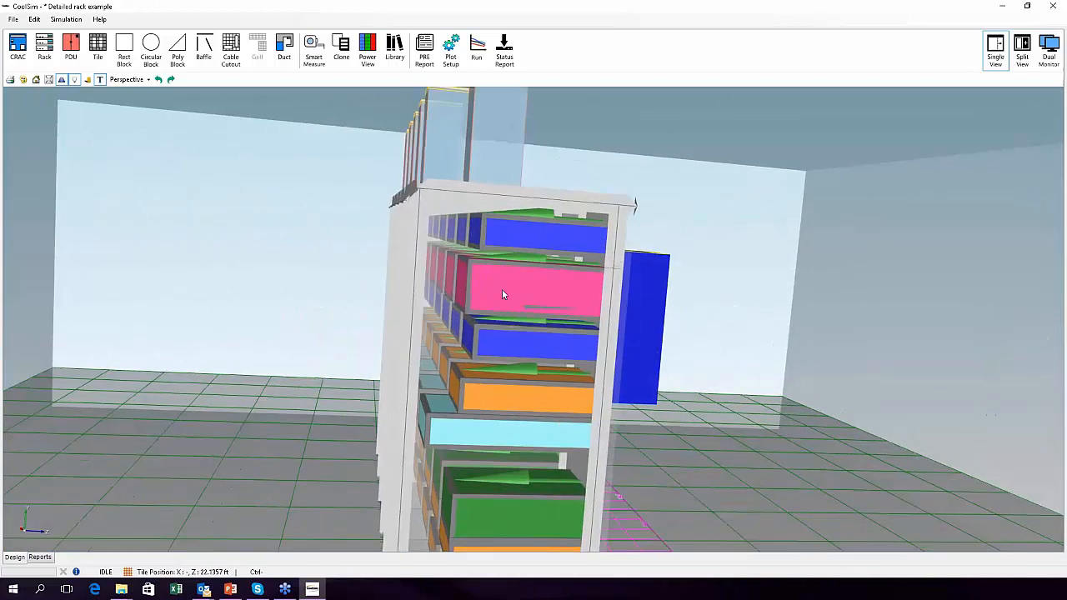
{"action": "mouse_move", "coordinate": [527, 300]}
{"action": "left_mouse_down"}
{"action": "mouse_move", "coordinate": [528, 226]}
{"action": "mouse_move", "coordinate": [528, 290]}
{"action": "left_mouse_up"}
{"action": "left_click", "coordinate": [456, 411]}
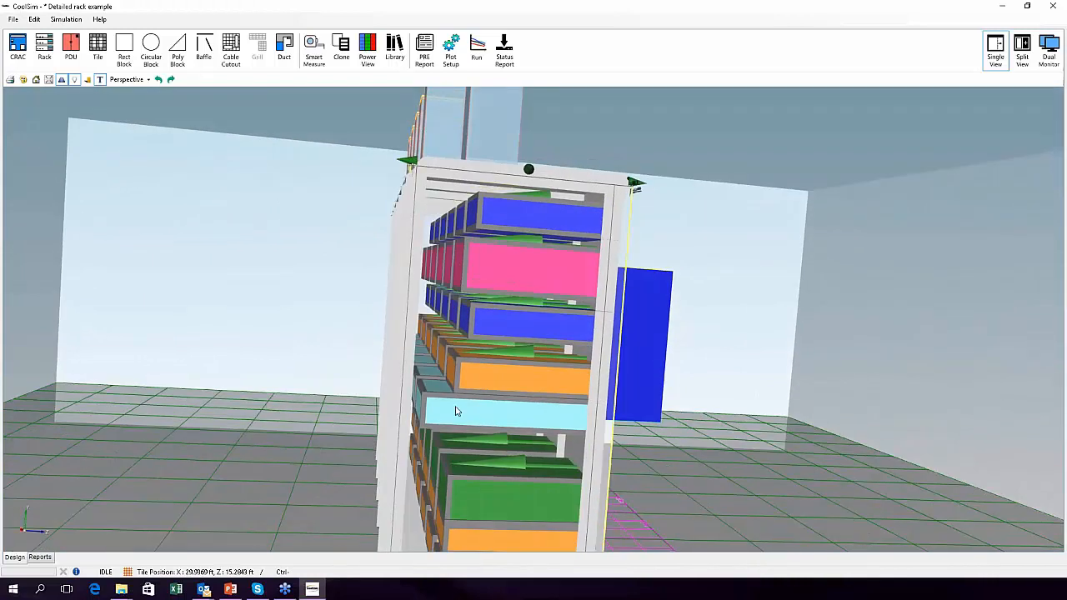
- Look up the grouping, export and library options available for the grouped rack assembly at the other end of the row
{"action": "left_click_drag", "start_coordinate": [454, 406], "coordinate": [433, 356]}
{"action": "scroll", "coordinate": [430, 316], "scroll_direction": "down", "scroll_amount": 5}
{"action": "scroll", "coordinate": [588, 342], "scroll_direction": "down", "scroll_amount": 3}
{"action": "left_click_drag", "start_coordinate": [588, 342], "coordinate": [34, 359]}
{"action": "left_click_drag", "start_coordinate": [709, 354], "coordinate": [322, 342]}
{"action": "left_click", "coordinate": [620, 272]}
{"action": "right_click", "coordinate": [620, 272]}
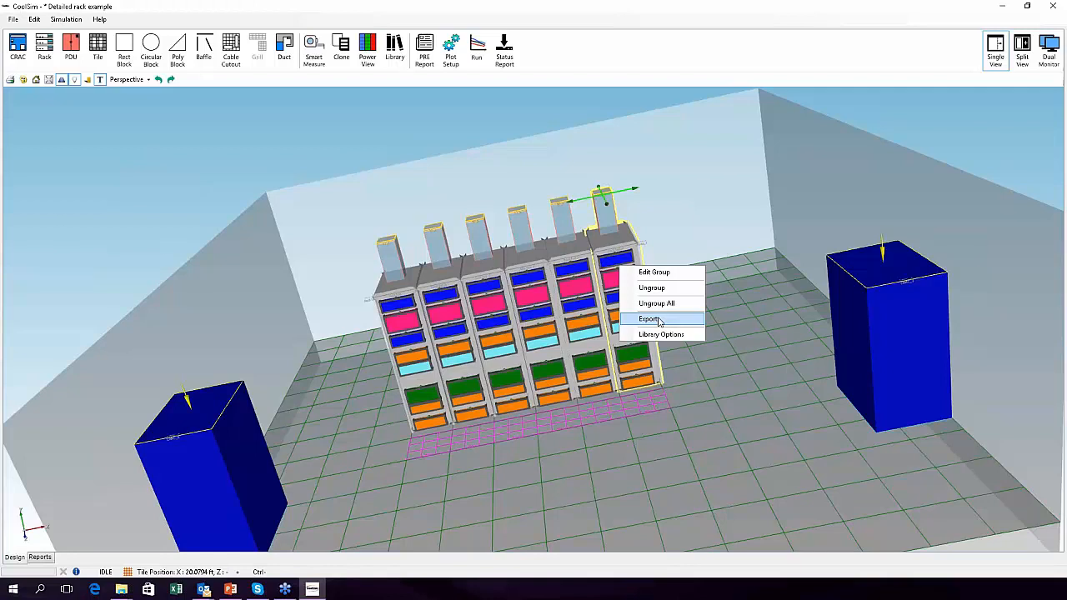
{"action": "left_click", "coordinate": [730, 377]}
{"action": "scroll", "coordinate": [730, 377], "scroll_direction": "down", "scroll_amount": 3}
{"action": "middle_click_drag", "start_coordinate": [402, 335], "coordinate": [416, 287]}
{"action": "scroll", "coordinate": [550, 325], "scroll_direction": "up", "scroll_amount": 3}
{"action": "scroll", "coordinate": [563, 325], "scroll_direction": "up", "scroll_amount": 3}
{"action": "middle_click_drag", "start_coordinate": [550, 326], "coordinate": [521, 351]}
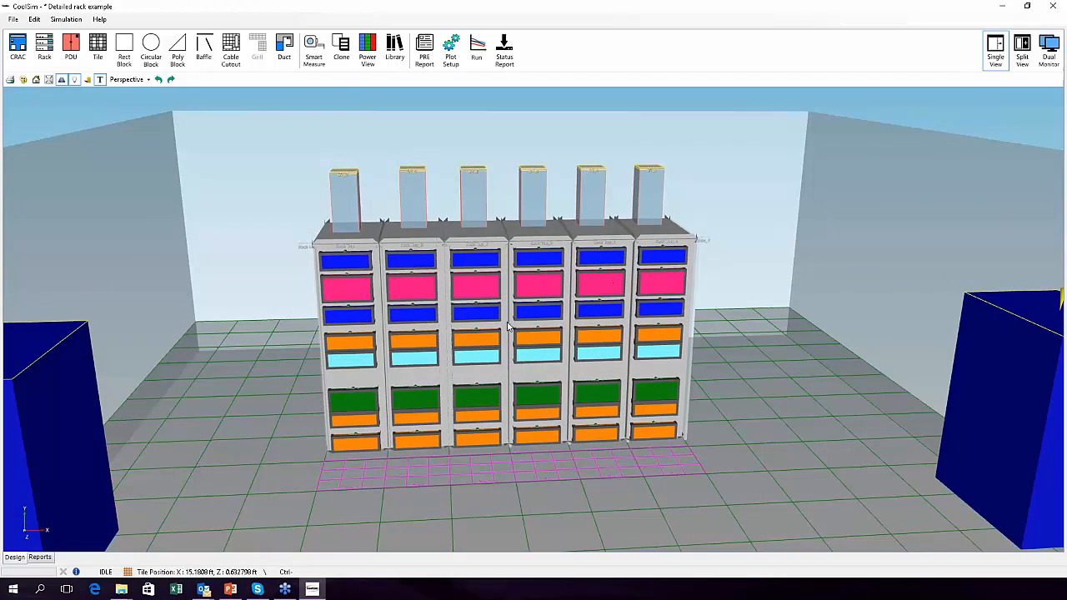
{"action": "scroll", "coordinate": [510, 327], "scroll_direction": "down", "scroll_amount": 4}
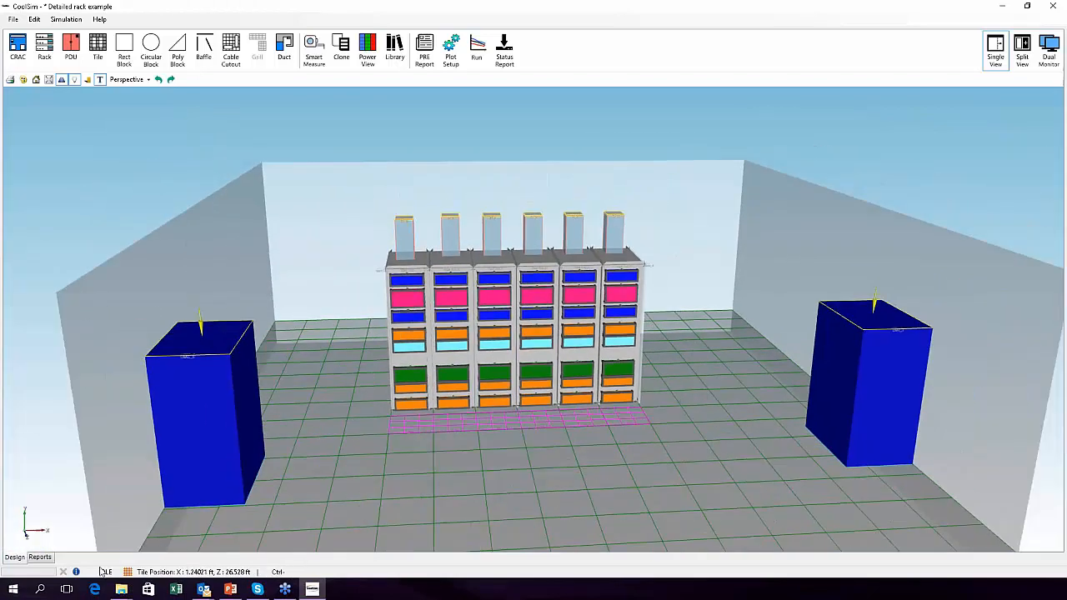
- Open the report's pathline plot from Racks & PDUs, maximize it and enlarge the row of racks
{"action": "left_click", "coordinate": [40, 559]}
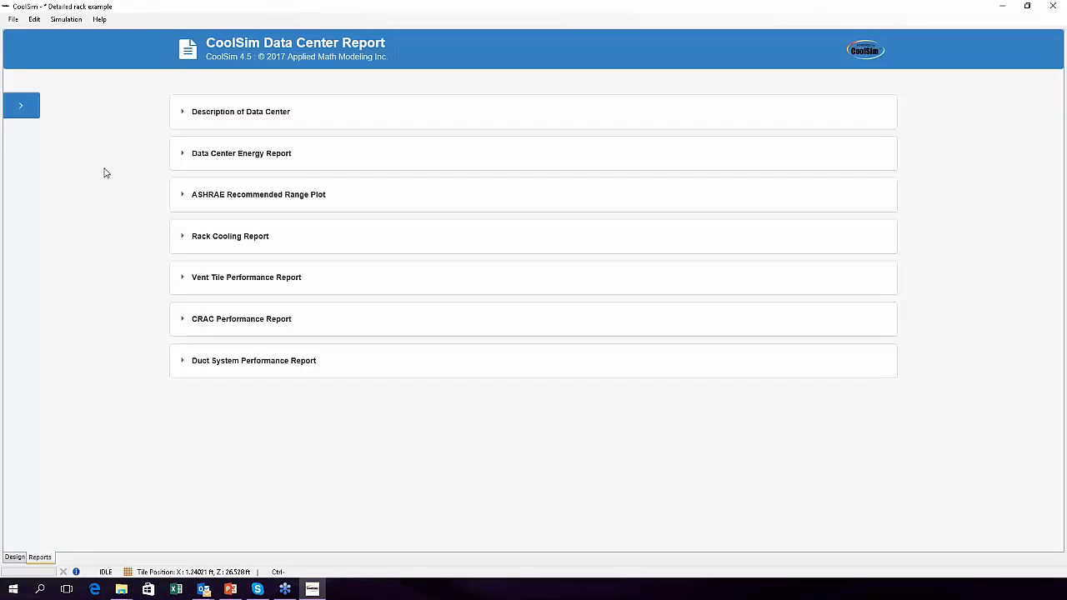
{"action": "left_click", "coordinate": [24, 114]}
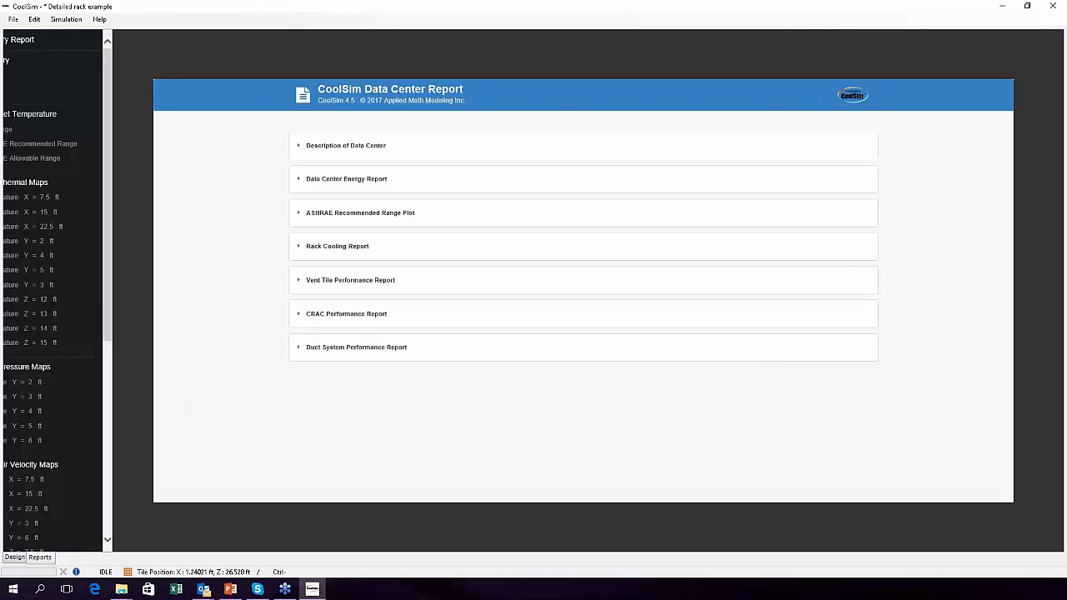
{"action": "left_click_drag", "start_coordinate": [141, 268], "coordinate": [141, 471]}
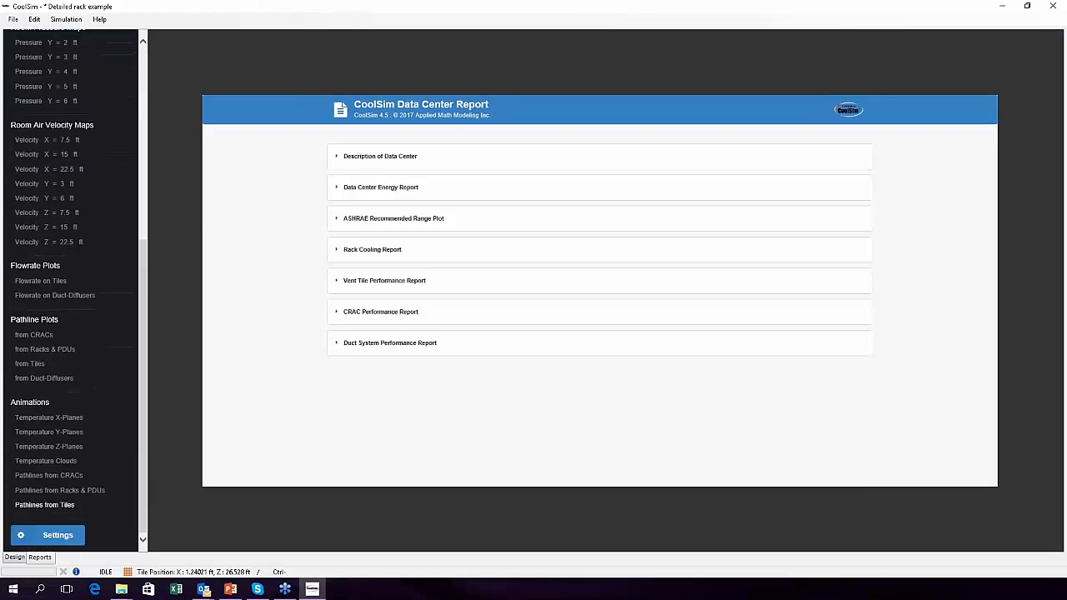
{"action": "left_click", "coordinate": [61, 354]}
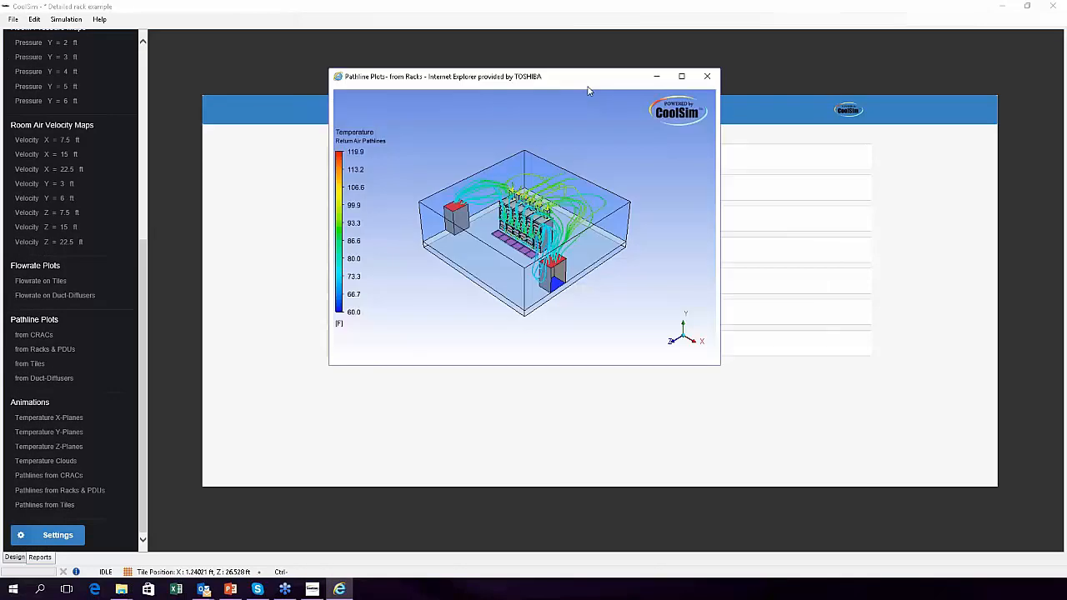
{"action": "left_click", "coordinate": [681, 77]}
{"action": "left_click_drag", "start_coordinate": [534, 392], "coordinate": [544, 392]}
{"action": "scroll", "coordinate": [543, 392], "scroll_direction": "up", "scroll_amount": 10}
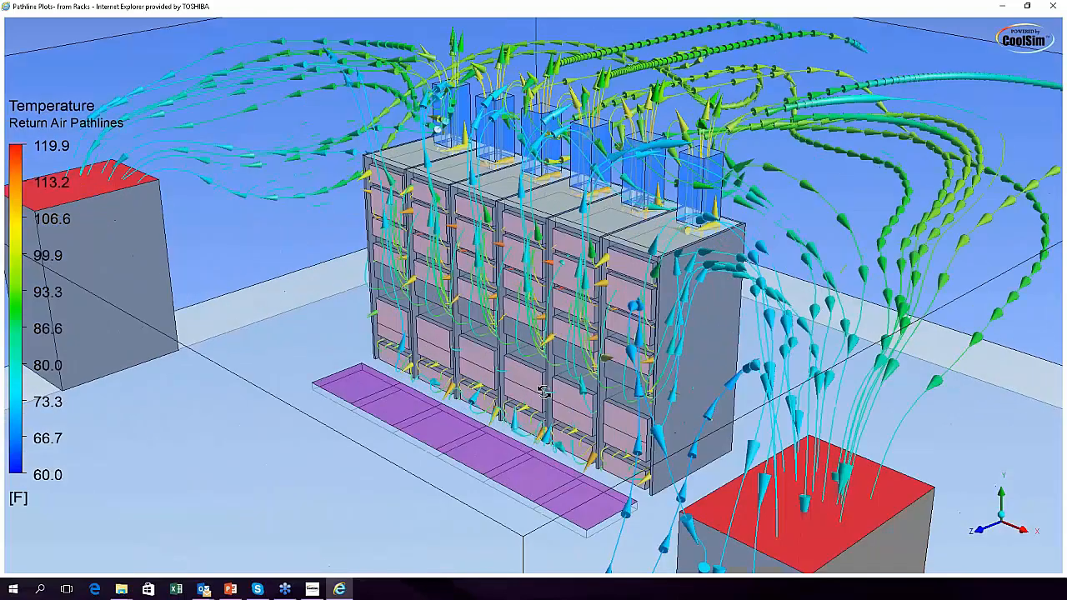
- Turn off the visibility of the Block Surface and Rear Room Surface in the pathline plot to expose the rack interiors
{"action": "scroll", "coordinate": [544, 391], "scroll_direction": "up", "scroll_amount": 5}
{"action": "left_click_drag", "start_coordinate": [543, 389], "coordinate": [497, 409]}
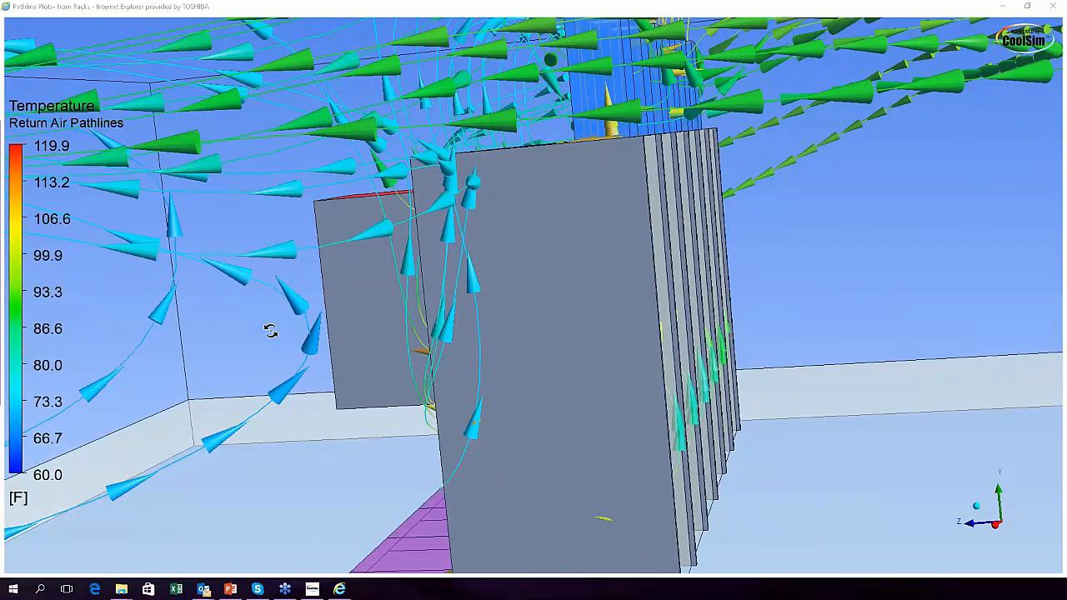
{"action": "left_click_drag", "start_coordinate": [0, 132], "coordinate": [326, 61]}
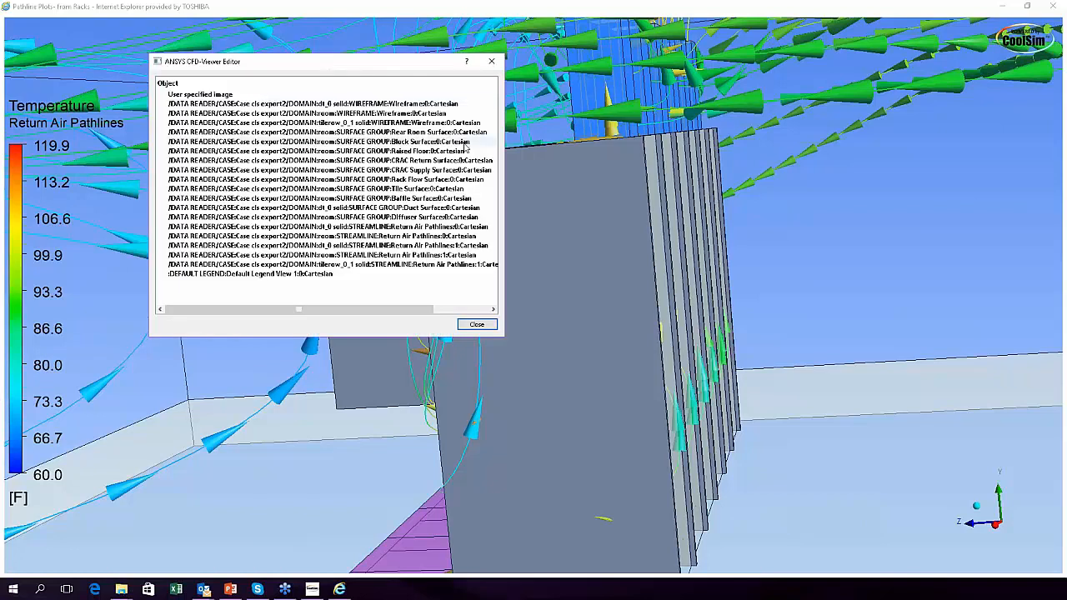
{"action": "left_click_drag", "start_coordinate": [504, 157], "coordinate": [604, 157]}
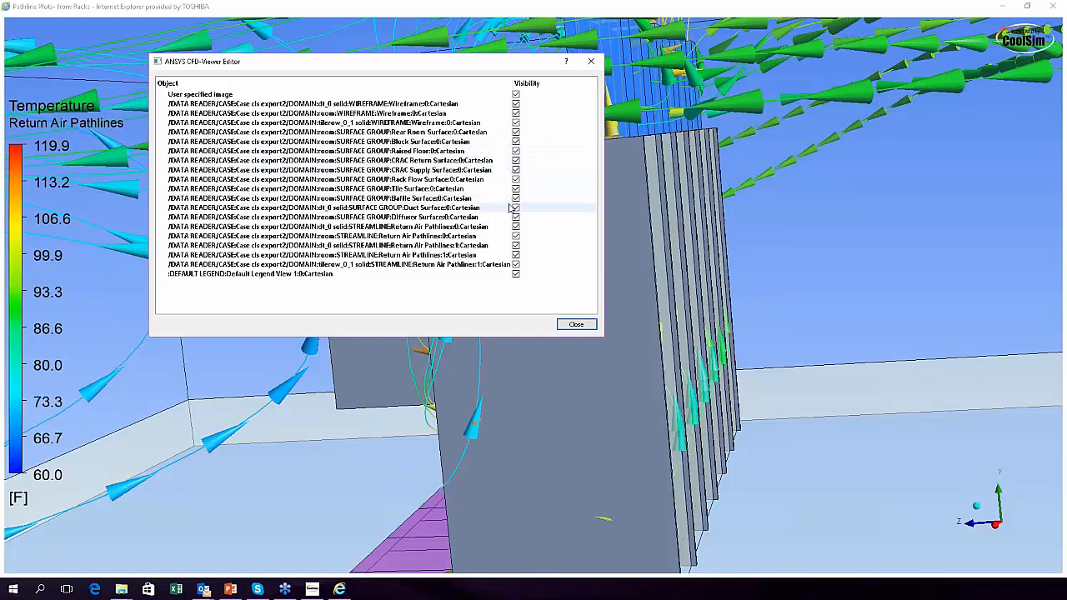
{"action": "left_click", "coordinate": [515, 142]}
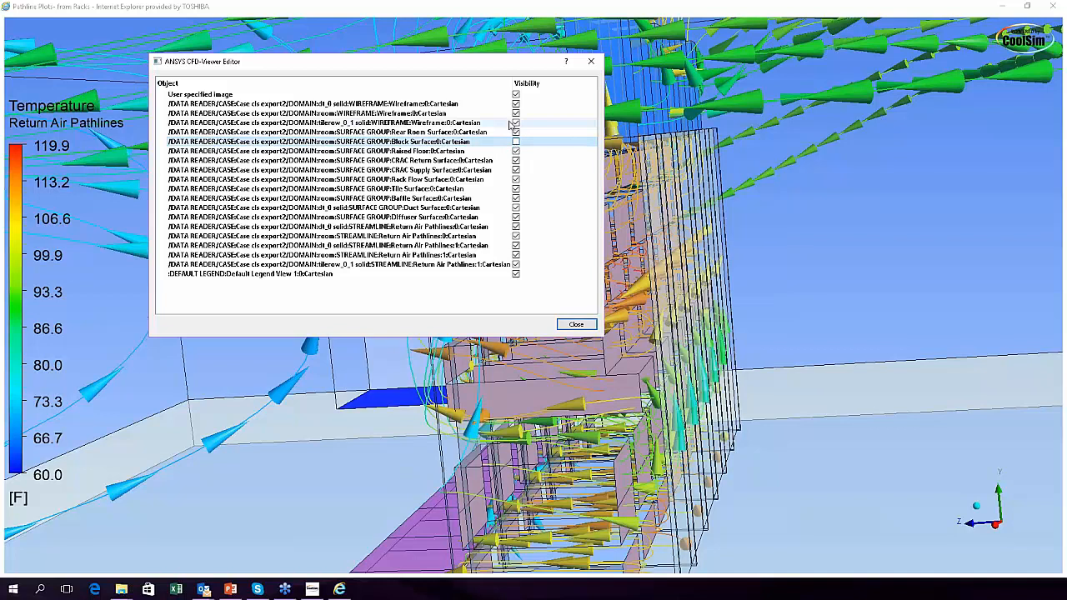
{"action": "left_click", "coordinate": [516, 133]}
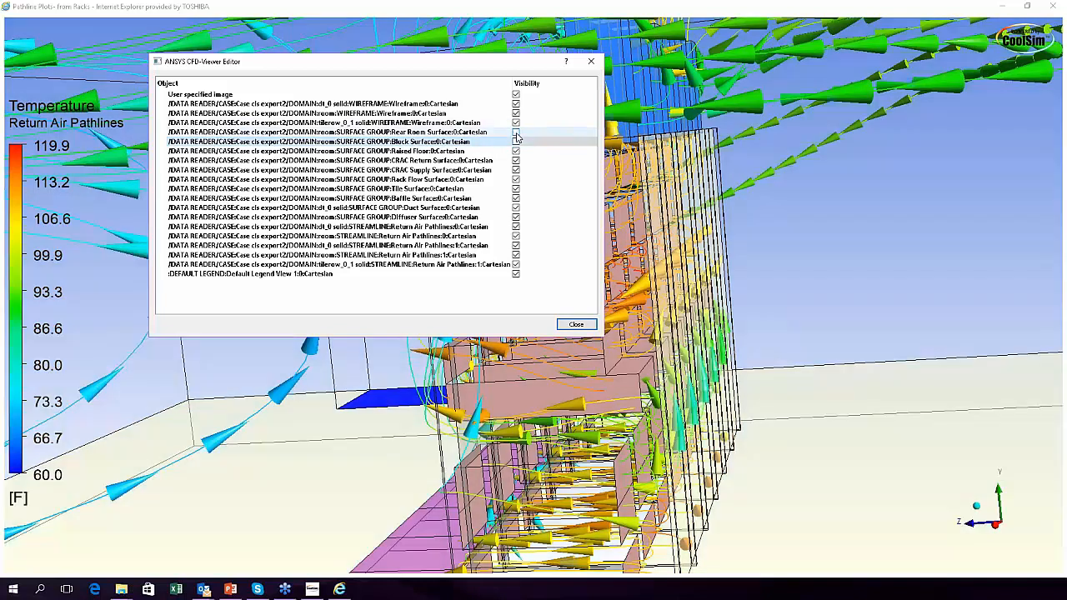
{"action": "left_click", "coordinate": [576, 325]}
- Examine the airflow pathlines through the servers, around the rack gaps and up the chimneys, including in a straight side view
{"action": "left_click_drag", "start_coordinate": [460, 323], "coordinate": [638, 319]}
{"action": "left_click_drag", "start_coordinate": [696, 399], "coordinate": [601, 352]}
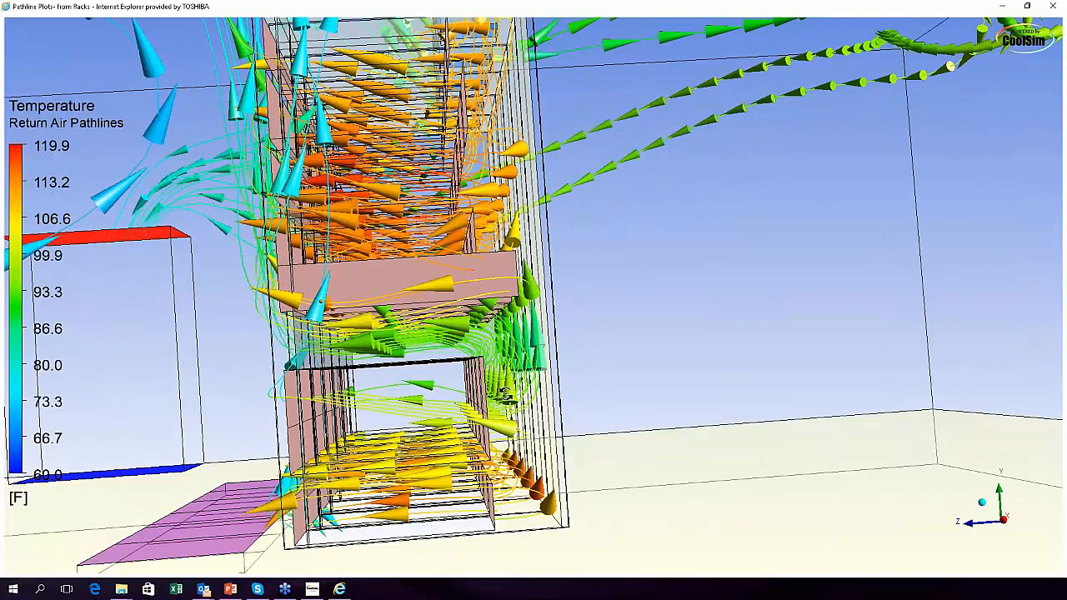
{"action": "left_click_drag", "start_coordinate": [516, 284], "coordinate": [482, 123]}
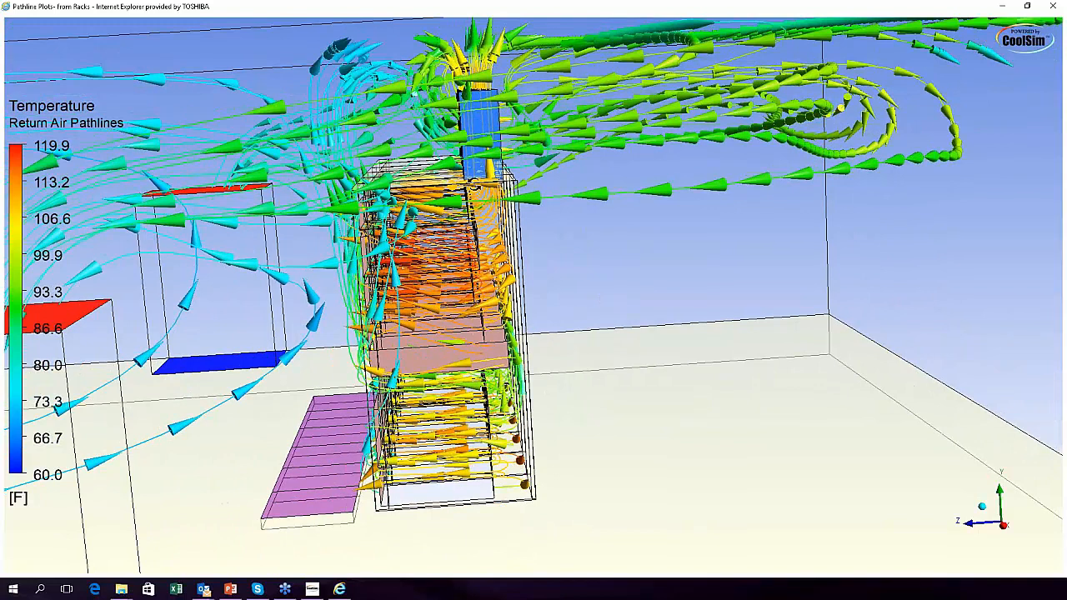
{"action": "left_click_drag", "start_coordinate": [385, 248], "coordinate": [726, 305]}
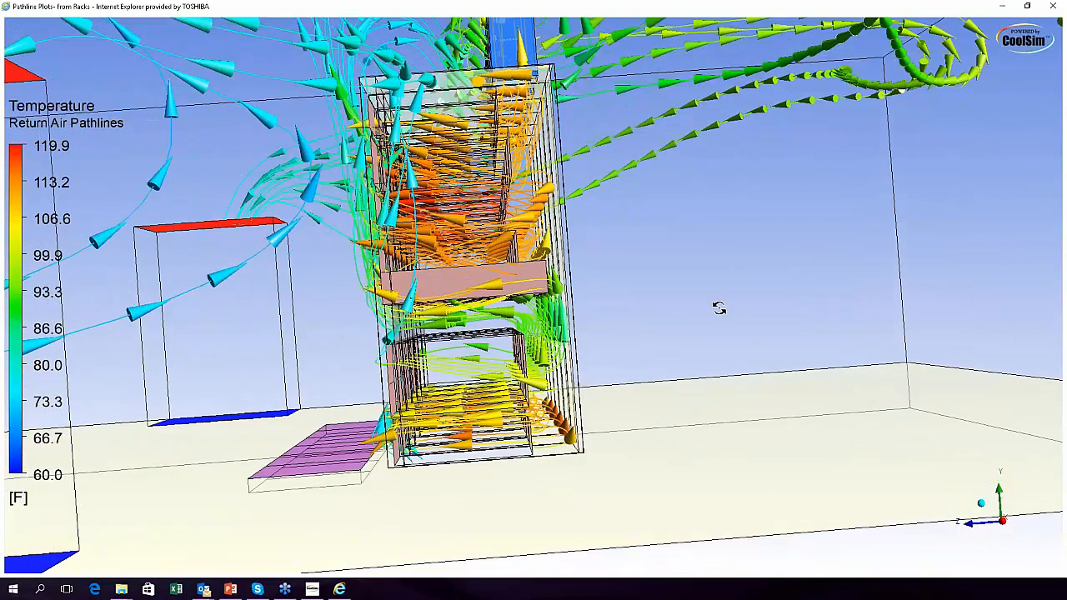
{"action": "key", "text": "x"}
{"action": "key", "text": "n"}
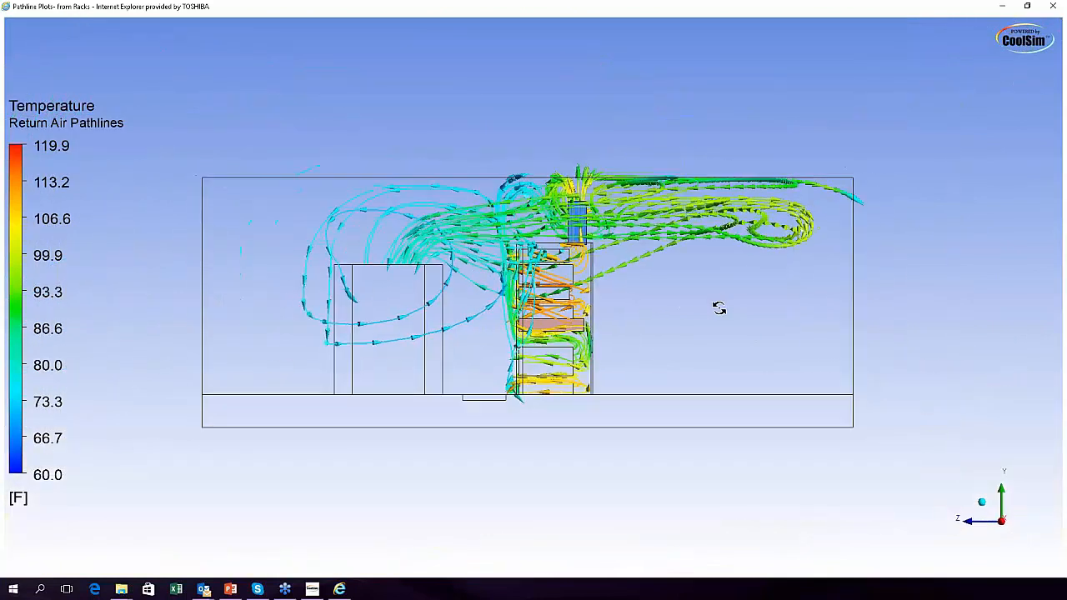
{"action": "scroll", "coordinate": [720, 308], "scroll_direction": "up", "scroll_amount": 5}
{"action": "scroll", "coordinate": [720, 308], "scroll_direction": "up", "scroll_amount": 2}
{"action": "scroll", "coordinate": [821, 338], "scroll_direction": "up", "scroll_amount": 2}
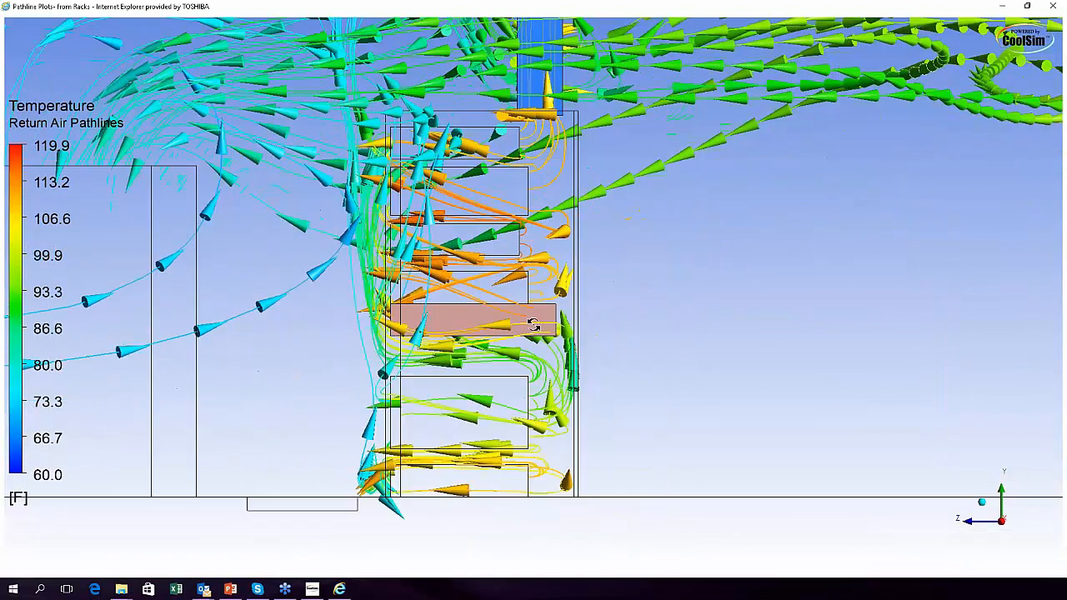
{"action": "scroll", "coordinate": [544, 325], "scroll_direction": "up", "scroll_amount": 1}
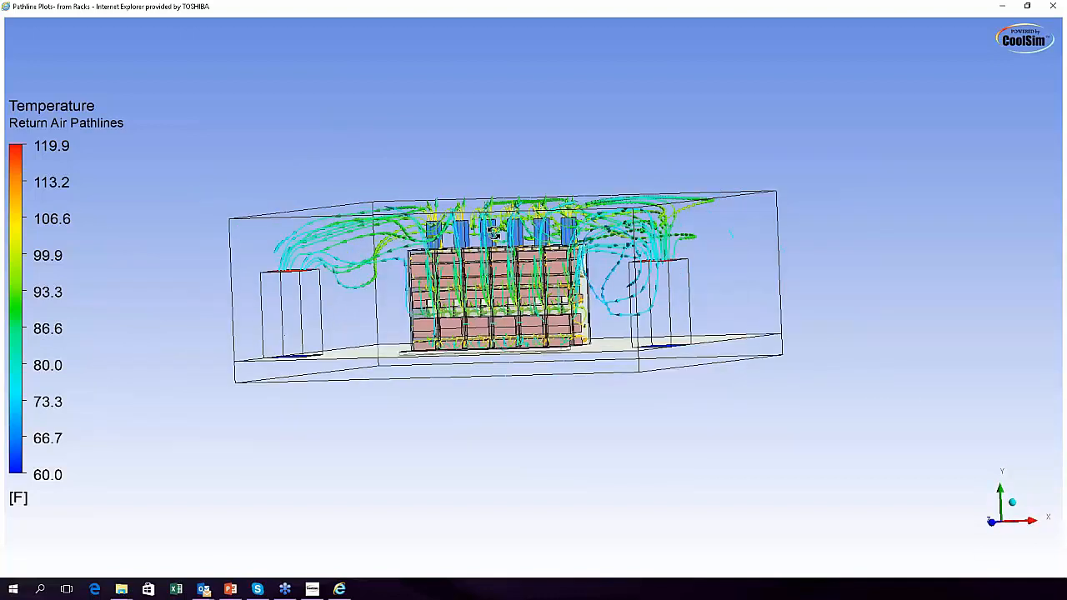
- Close the pathline plot and open "Rear Door XFER model adjusted CPV.csp" without saving the current project
{"action": "left_click", "coordinate": [1054, 6]}
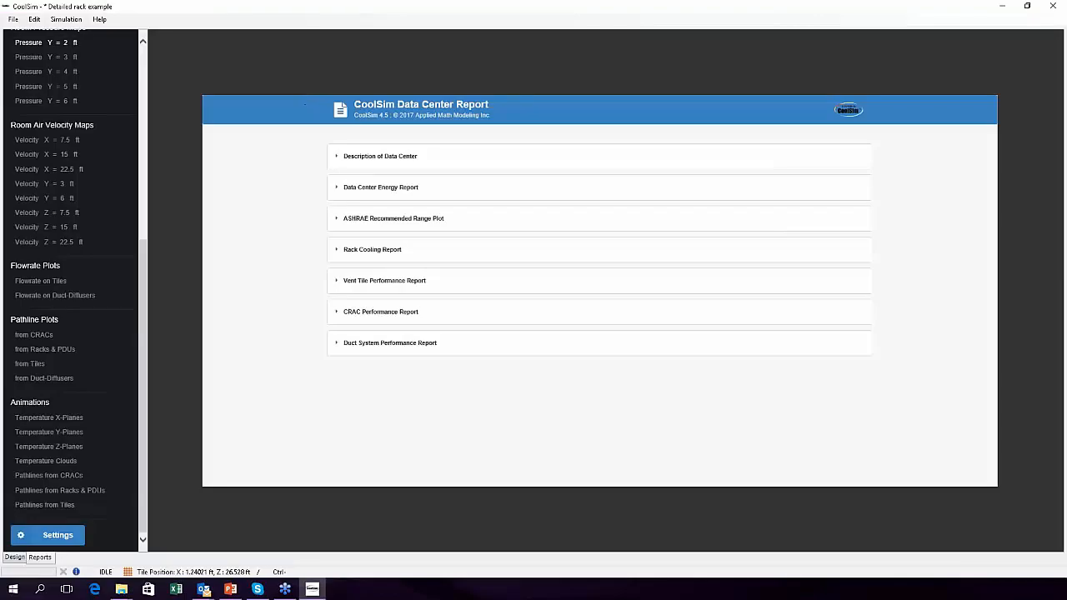
{"action": "left_click", "coordinate": [12, 18]}
{"action": "mouse_move", "coordinate": [30, 45]}
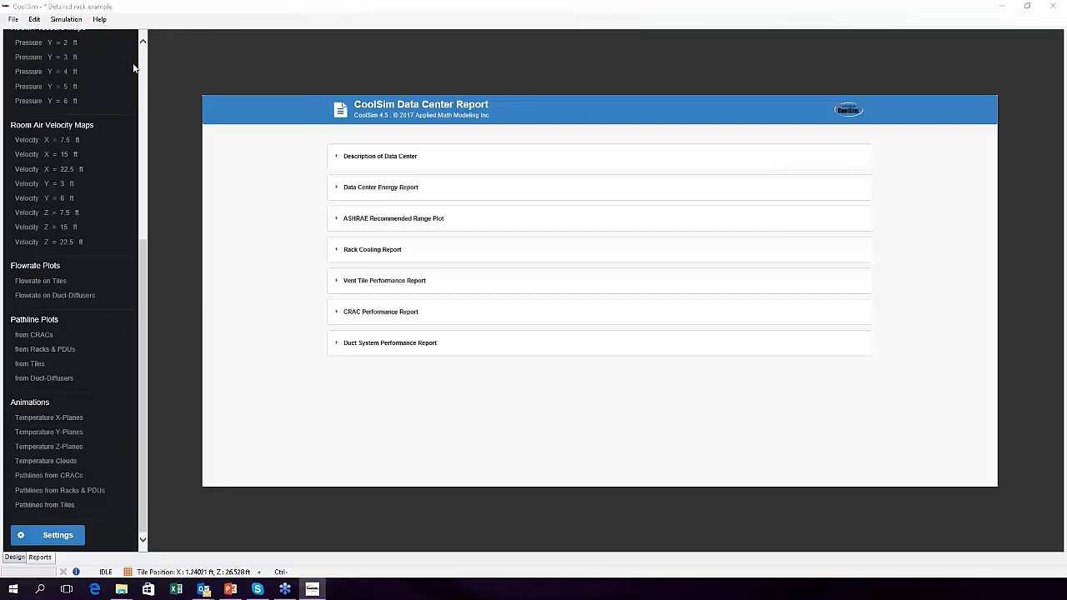
{"action": "left_click", "coordinate": [184, 43]}
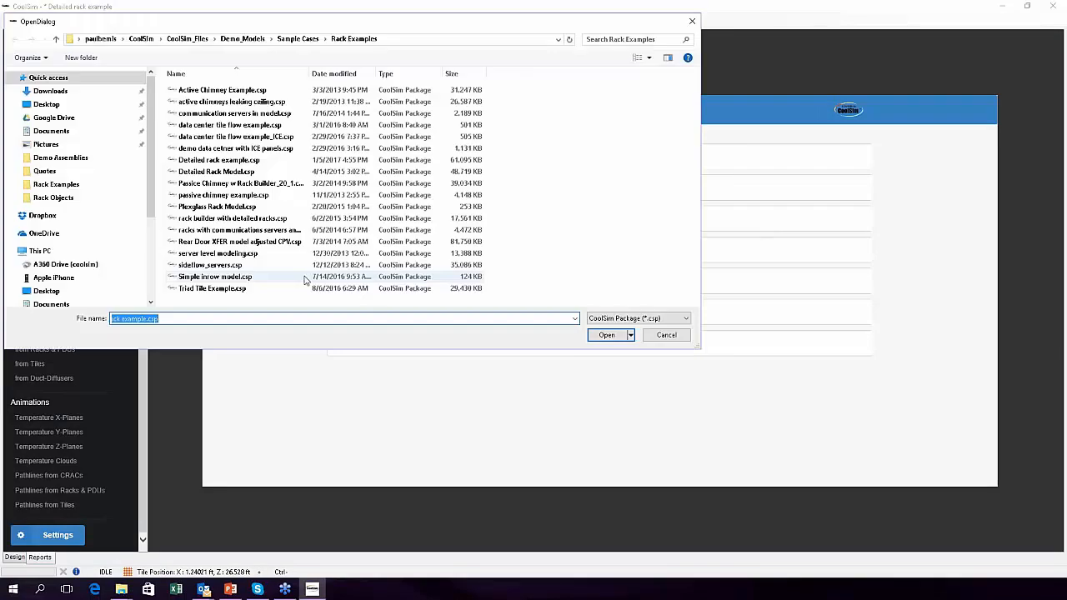
{"action": "left_click", "coordinate": [270, 242]}
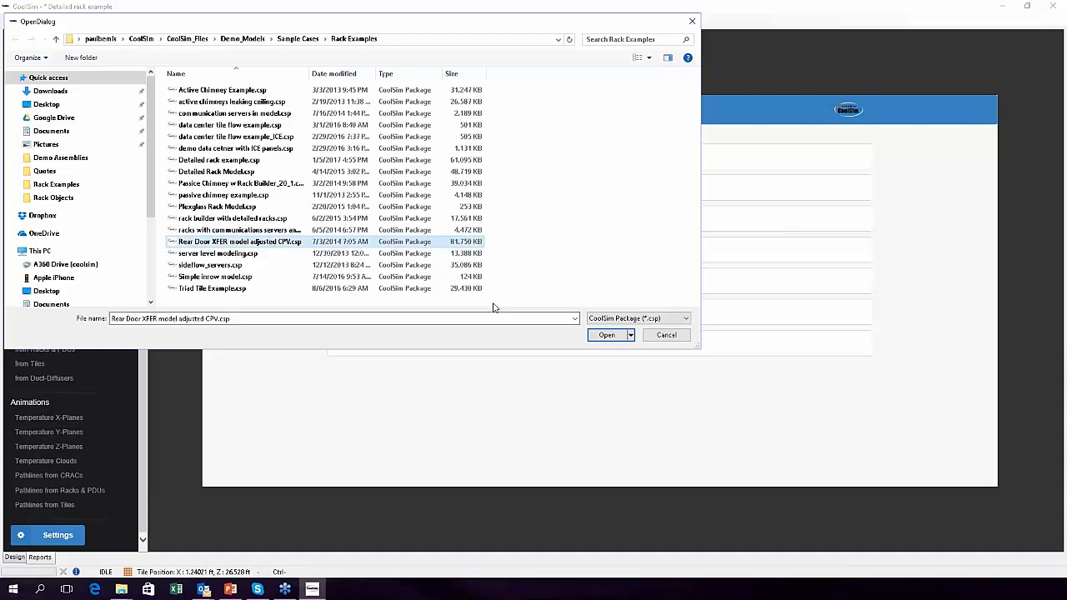
{"action": "left_click", "coordinate": [603, 337]}
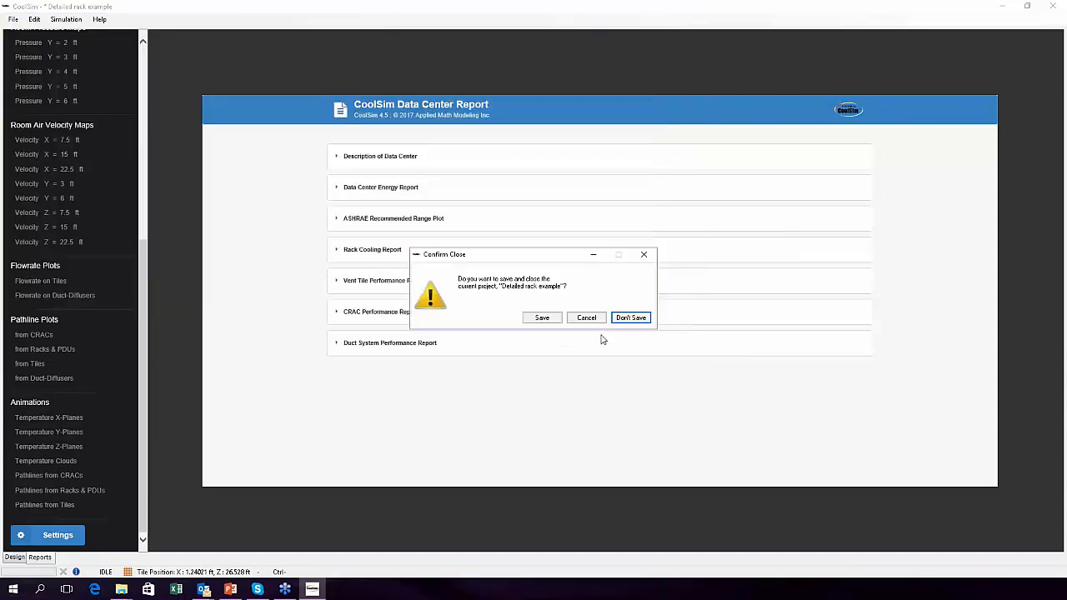
{"action": "left_click", "coordinate": [628, 319]}
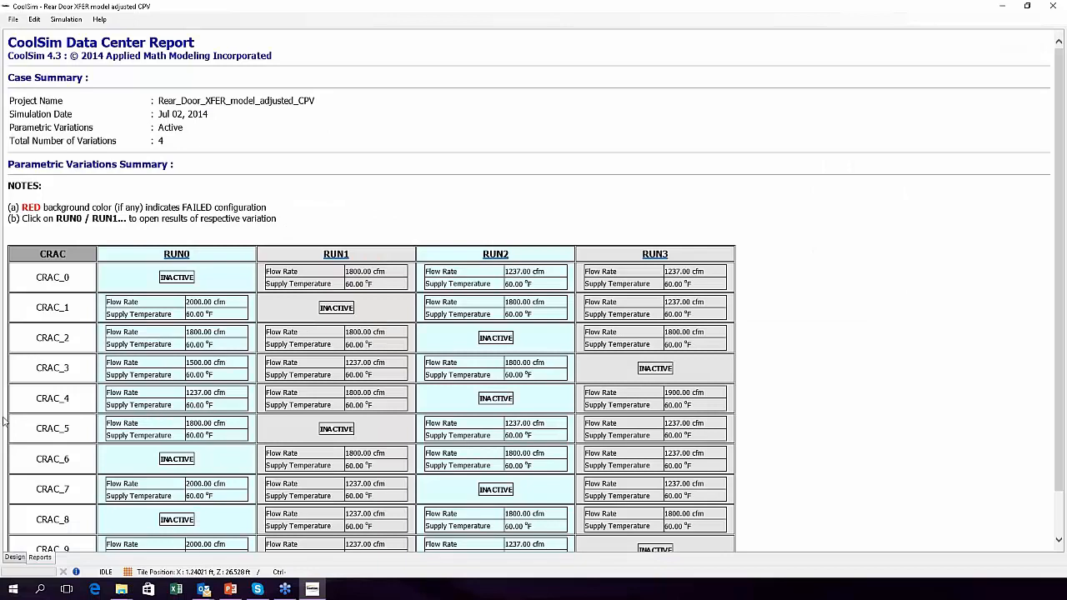
- Open the model's design view and pull the nearest end rear-door CRAC unit straight back, clear of the rack row
{"action": "left_click", "coordinate": [15, 557]}
{"action": "middle_click_drag", "start_coordinate": [596, 400], "coordinate": [204, 374]}
{"action": "scroll", "coordinate": [646, 404], "scroll_direction": "up", "scroll_amount": 6}
{"action": "middle_click_drag", "start_coordinate": [533, 333], "coordinate": [477, 346]}
{"action": "scroll", "coordinate": [477, 347], "scroll_direction": "up", "scroll_amount": 1}
{"action": "left_click", "coordinate": [477, 347]}
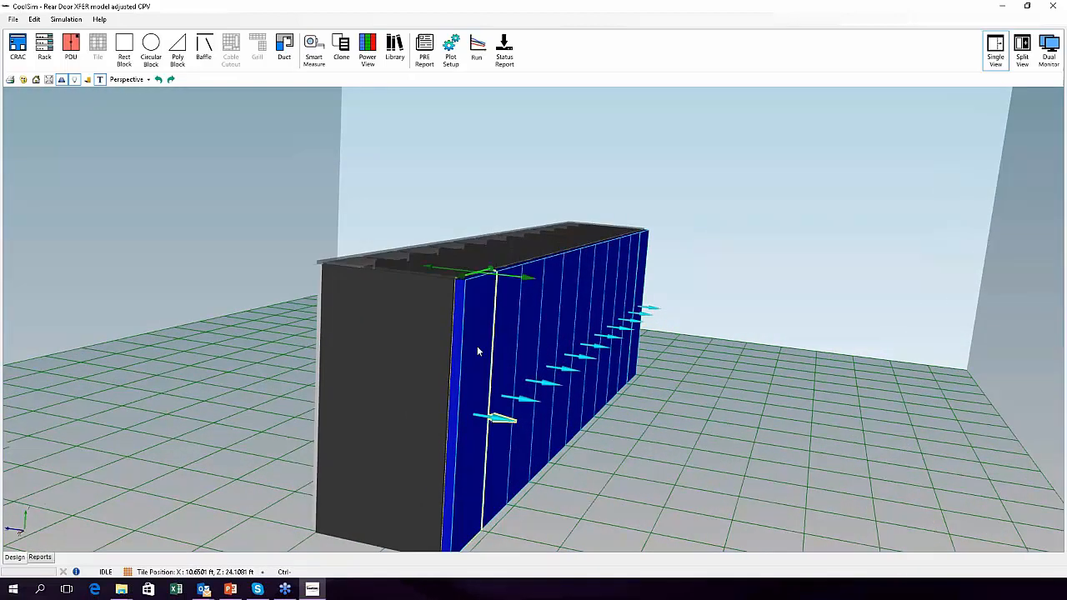
{"action": "left_click_drag", "start_coordinate": [481, 278], "coordinate": [715, 304]}
{"action": "middle_click_drag", "start_coordinate": [724, 366], "coordinate": [974, 437]}
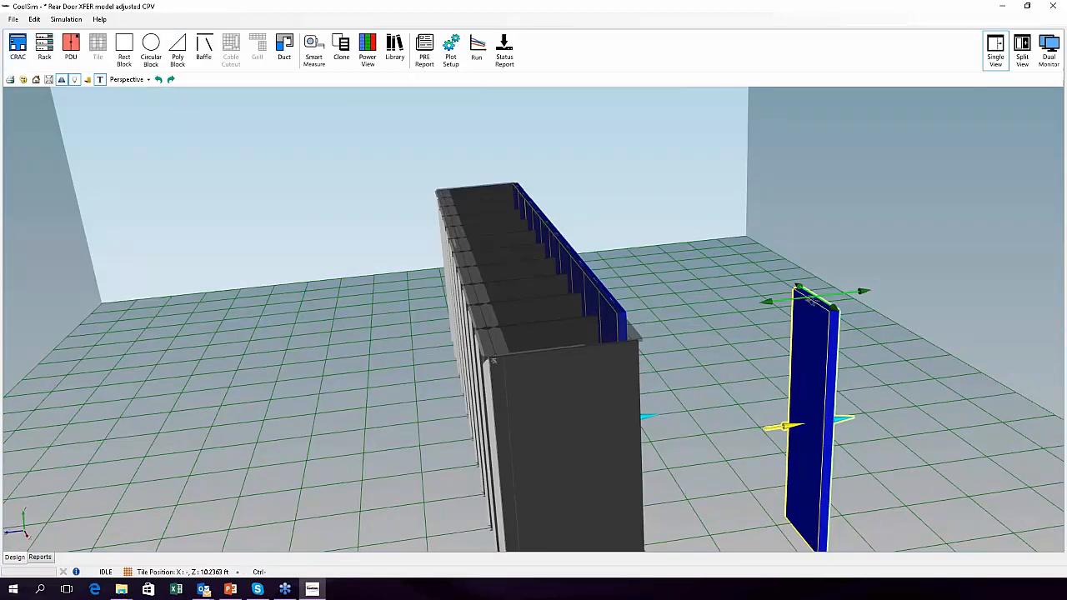
- Place a new CRAC unit on the open floor in front of the detailed rack row
{"action": "left_click", "coordinate": [198, 367]}
{"action": "left_click", "coordinate": [287, 320]}
{"action": "middle_click_drag", "start_coordinate": [286, 320], "coordinate": [258, 340]}
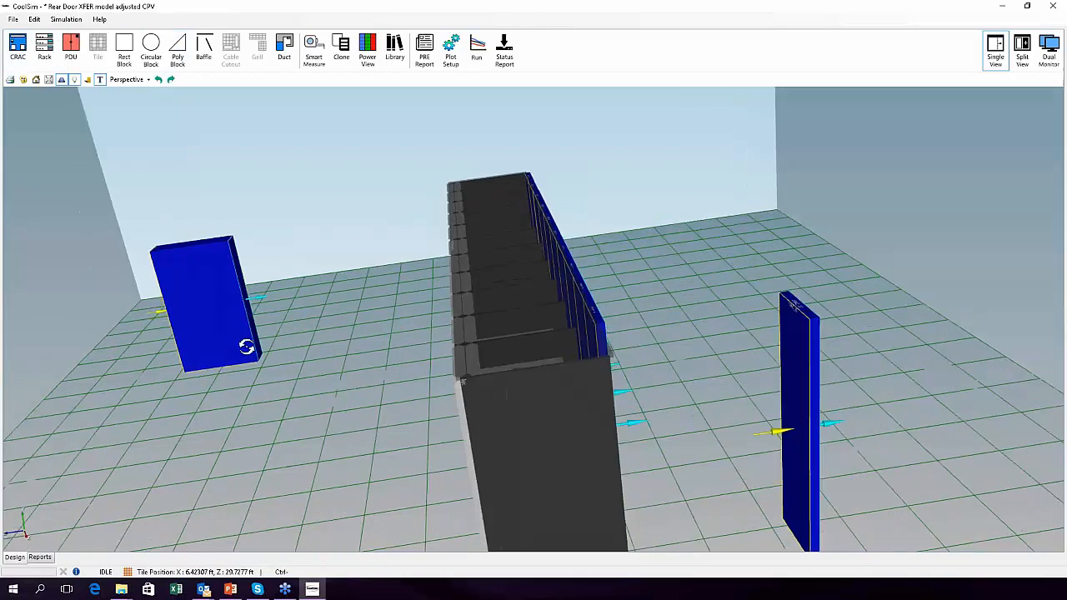
- Examine the standalone CRAC, the rack row with its rear doors and the detached door unit from several angles
{"action": "scroll", "coordinate": [491, 400], "scroll_direction": "down", "scroll_amount": 5}
{"action": "middle_click_drag", "start_coordinate": [492, 400], "coordinate": [602, 388]}
{"action": "scroll", "coordinate": [383, 368], "scroll_direction": "up", "scroll_amount": 3}
{"action": "middle_click_drag", "start_coordinate": [196, 333], "coordinate": [254, 358]}
{"action": "middle_click_drag", "start_coordinate": [333, 388], "coordinate": [429, 402]}
{"action": "middle_click_drag", "start_coordinate": [589, 379], "coordinate": [406, 352]}
{"action": "middle_click_drag", "start_coordinate": [635, 372], "coordinate": [560, 381]}
{"action": "scroll", "coordinate": [559, 381], "scroll_direction": "up", "scroll_amount": 3}
{"action": "middle_click_drag", "start_coordinate": [672, 360], "coordinate": [518, 351]}
{"action": "scroll", "coordinate": [679, 309], "scroll_direction": "up", "scroll_amount": 3}
- Place a row of five standard racks on the floor behind the detailed rack row
{"action": "scroll", "coordinate": [500, 354], "scroll_direction": "down", "scroll_amount": 5}
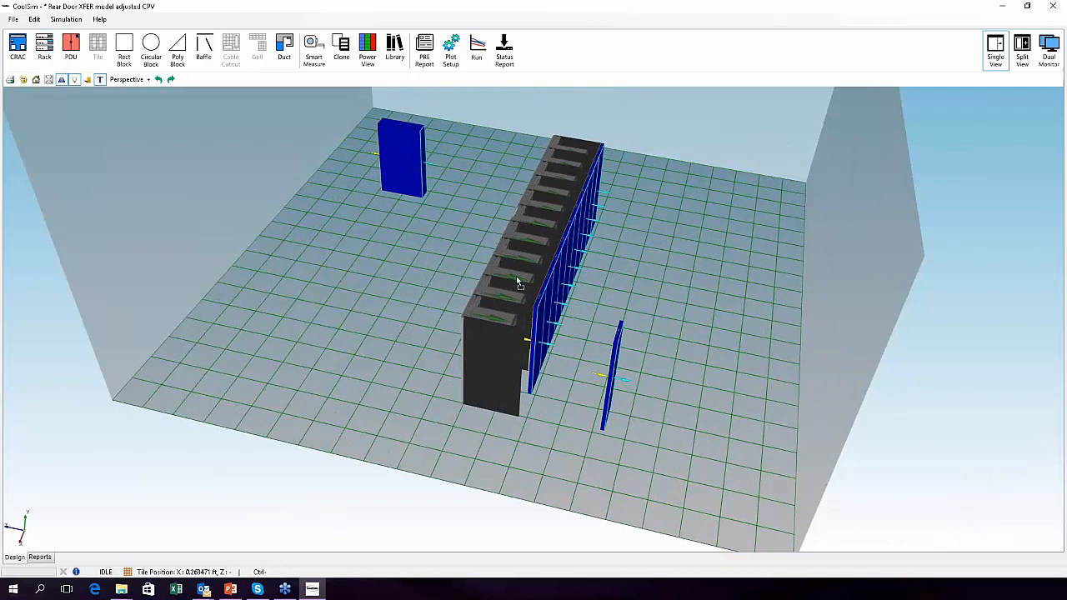
{"action": "left_click", "coordinate": [659, 334]}
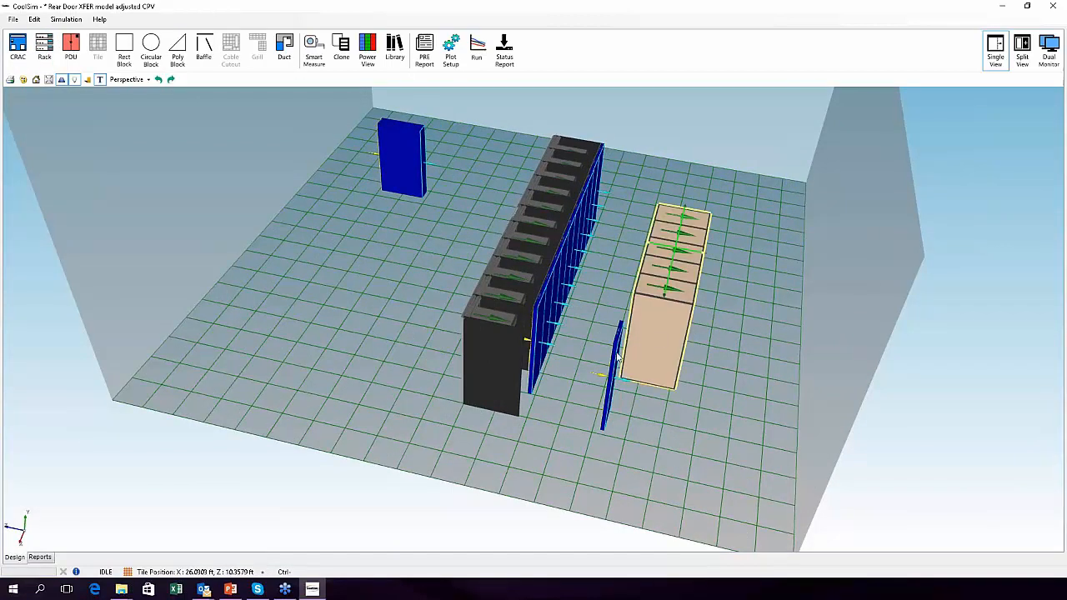
{"action": "left_click", "coordinate": [618, 341]}
{"action": "middle_click_drag", "start_coordinate": [618, 342], "coordinate": [622, 317]}
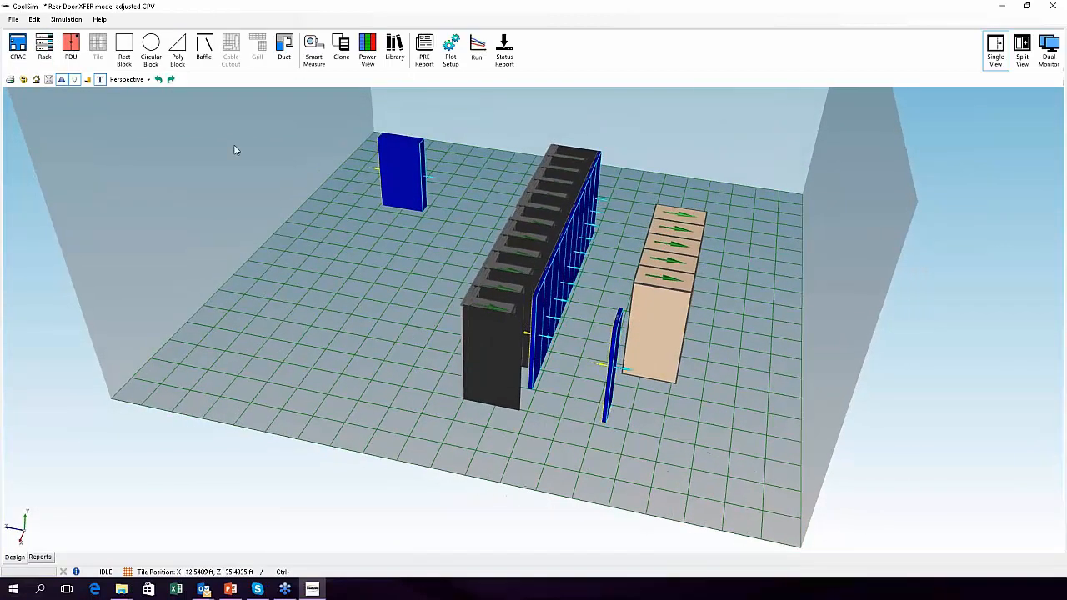
- In the top view, move the detached rear-door CRAC directly behind the first of the five standard racks
{"action": "left_click", "coordinate": [129, 79]}
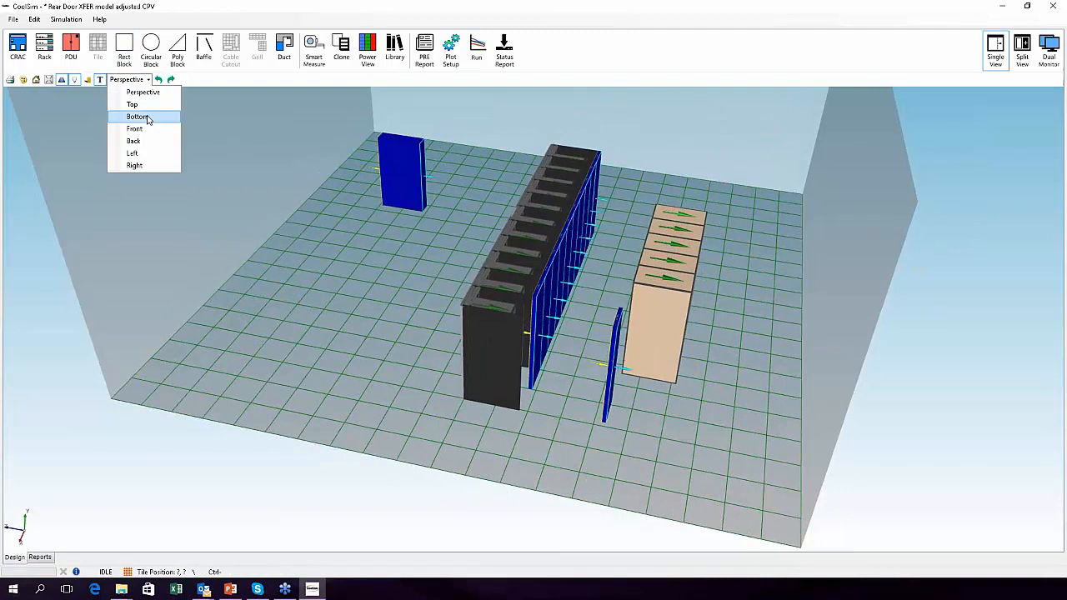
{"action": "left_click", "coordinate": [132, 104]}
{"action": "scroll", "coordinate": [509, 295], "scroll_direction": "up", "scroll_amount": 2}
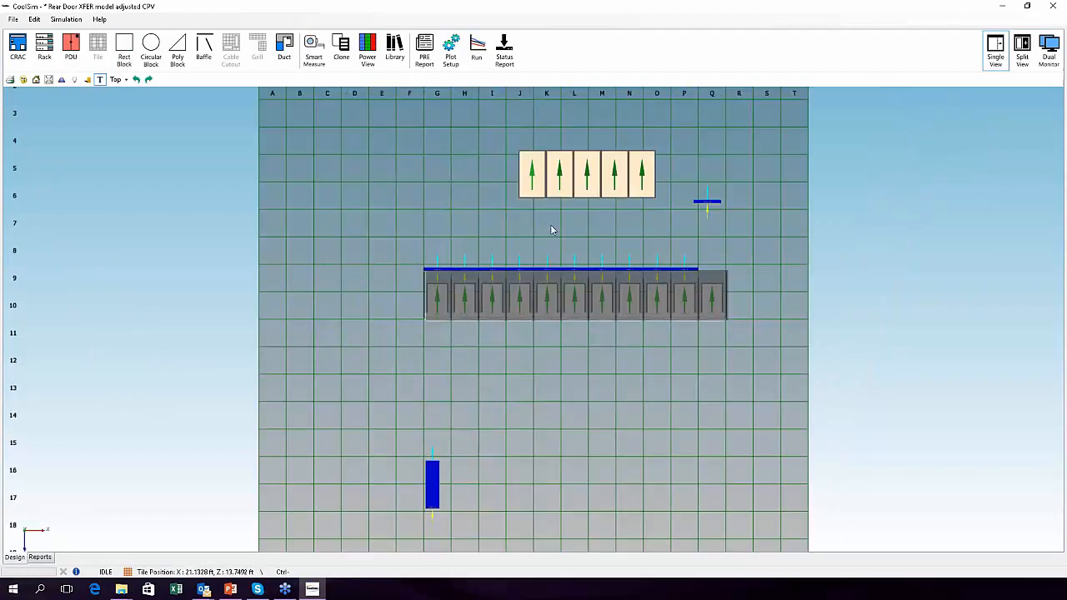
{"action": "scroll", "coordinate": [485, 336], "scroll_direction": "up", "scroll_amount": 4}
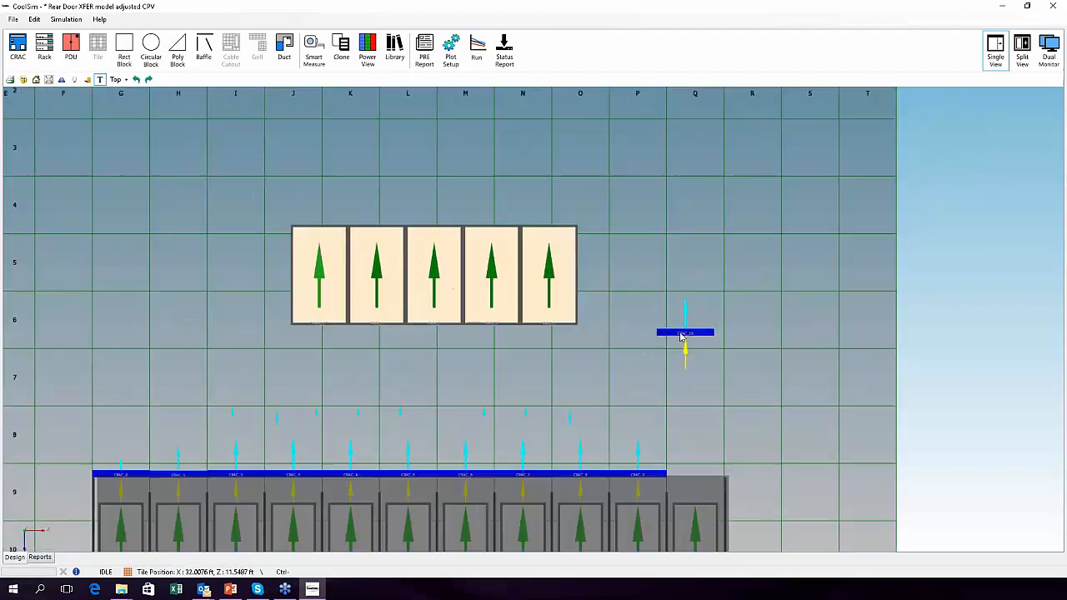
{"action": "left_click_drag", "start_coordinate": [685, 337], "coordinate": [318, 218]}
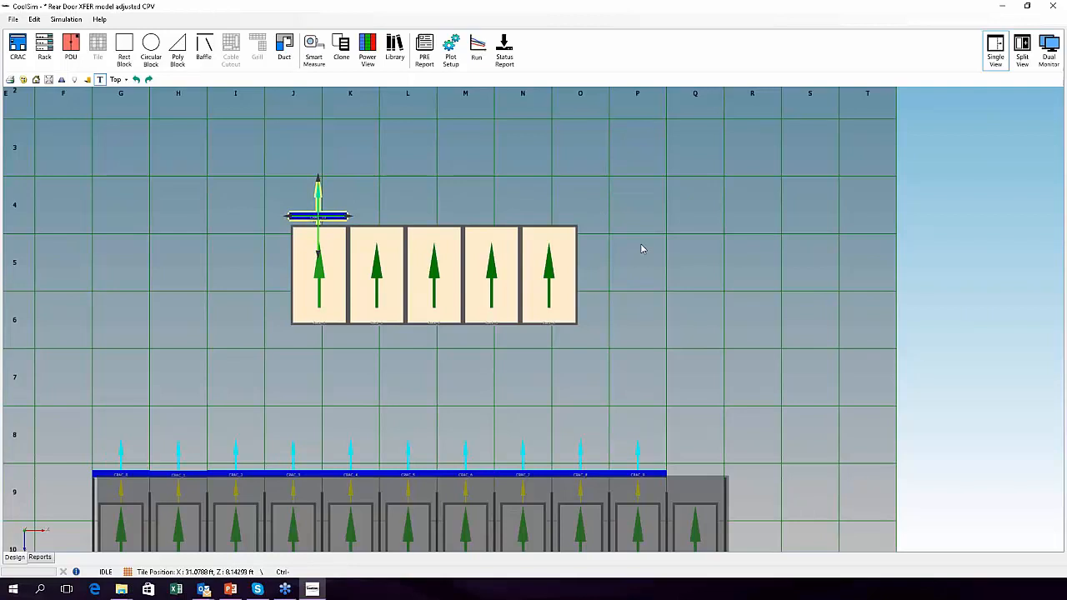
- Clone the rear-door CRAC with 4 copies spaced 2 ft along X to cover the other standard racks
{"action": "left_click", "coordinate": [340, 50]}
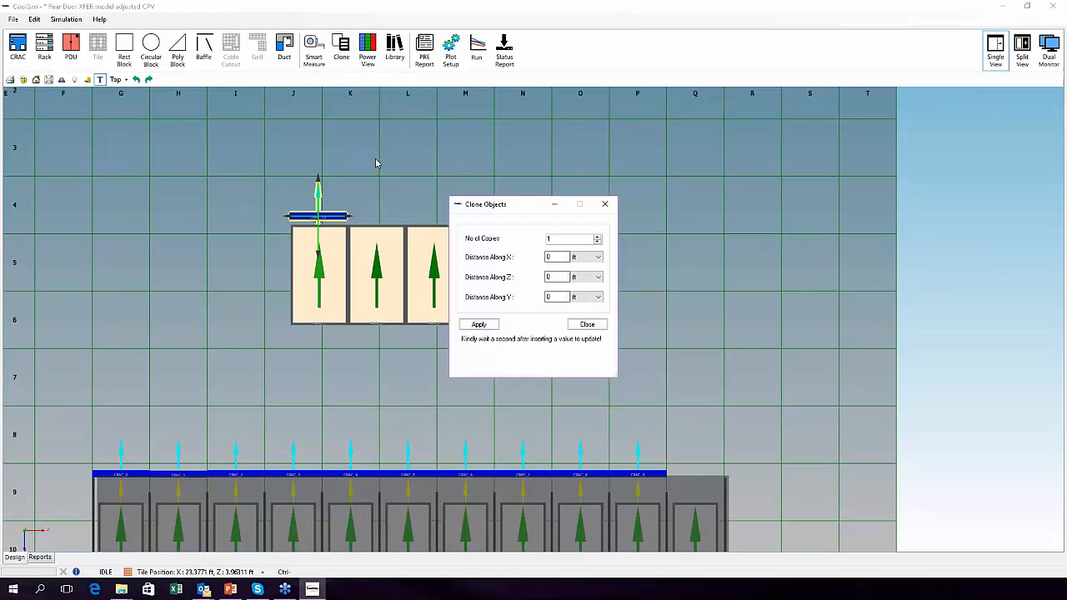
{"action": "left_click", "coordinate": [561, 260]}
{"action": "mouse_move", "coordinate": [556, 240]}
{"action": "left_mouse_down"}
{"action": "mouse_move", "coordinate": [533, 244]}
{"action": "mouse_move", "coordinate": [562, 201]}
{"action": "mouse_move", "coordinate": [757, 134]}
{"action": "left_mouse_up"}
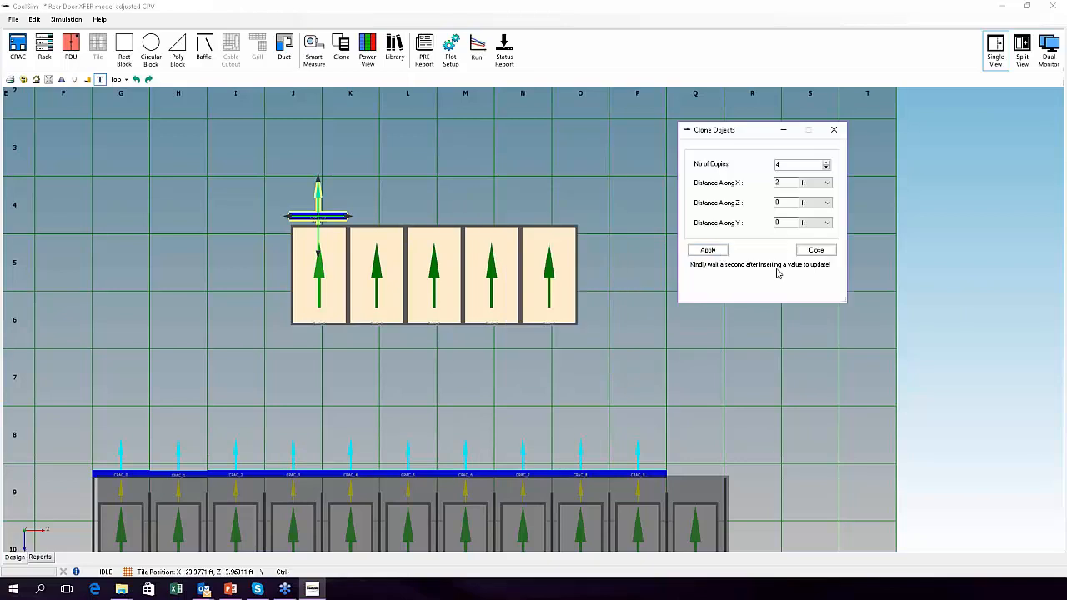
{"action": "left_click", "coordinate": [707, 250]}
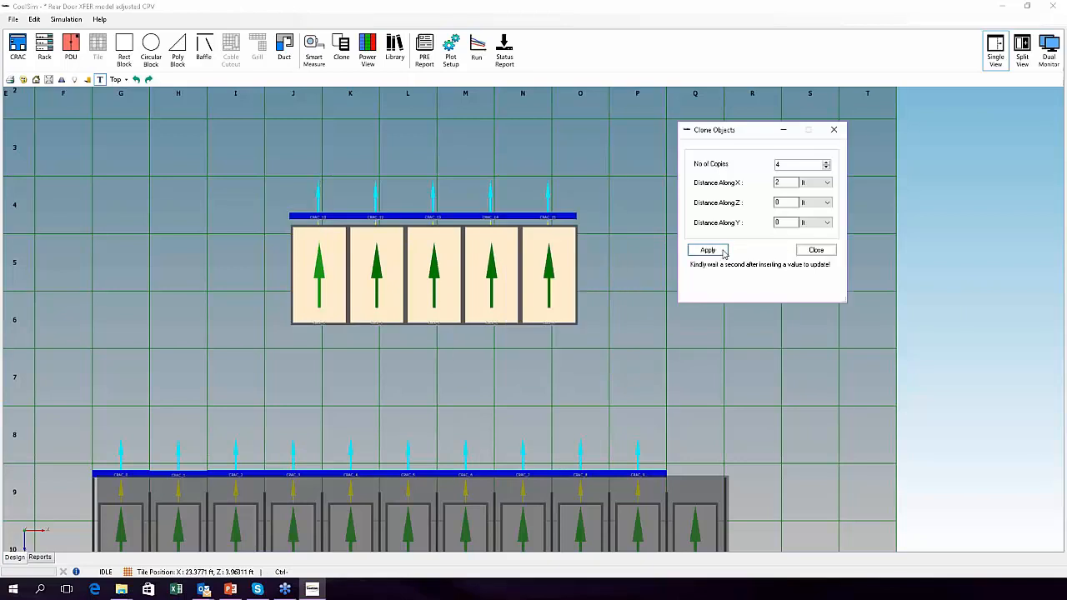
{"action": "left_click", "coordinate": [816, 250]}
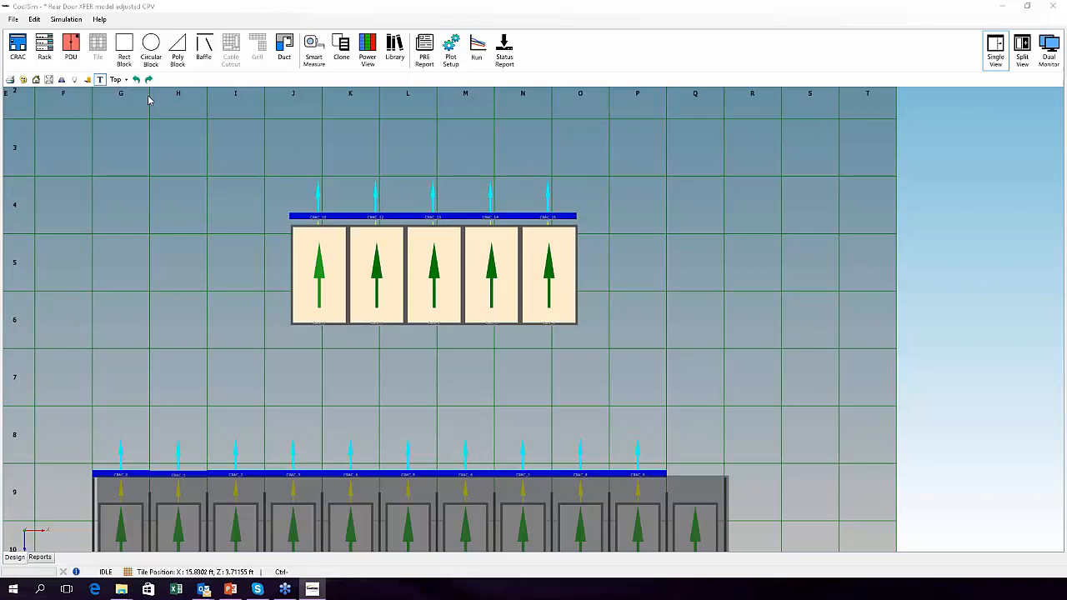
- Examine the five standard racks with their rear-door units in perspective and compare them with the detailed rack row
{"action": "left_click", "coordinate": [118, 79]}
{"action": "left_click", "coordinate": [125, 93]}
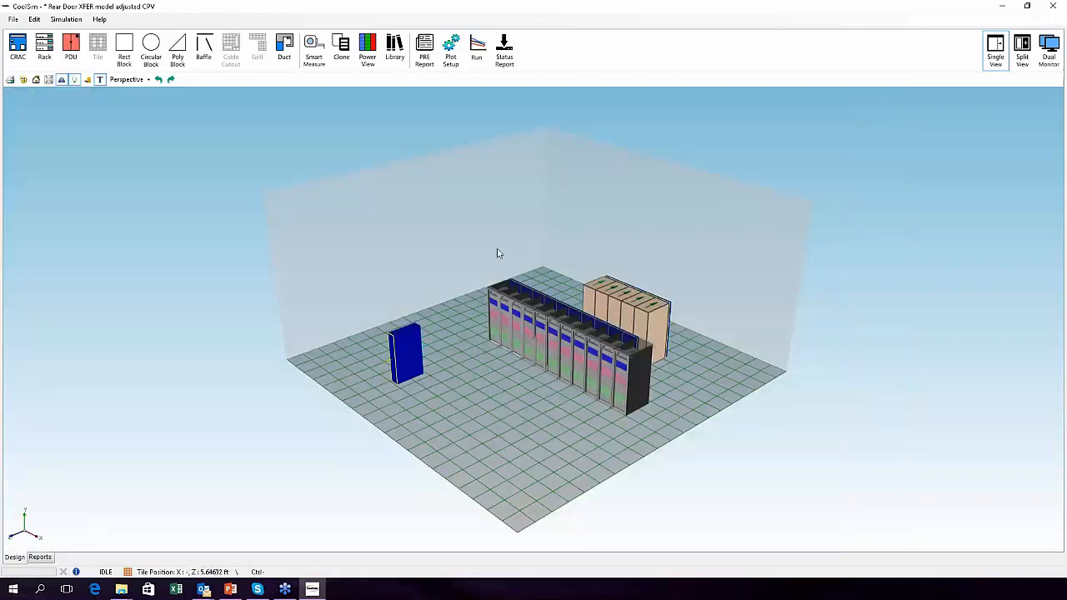
{"action": "middle_click_drag", "start_coordinate": [667, 334], "coordinate": [533, 376]}
{"action": "middle_click_drag", "start_coordinate": [750, 359], "coordinate": [650, 317]}
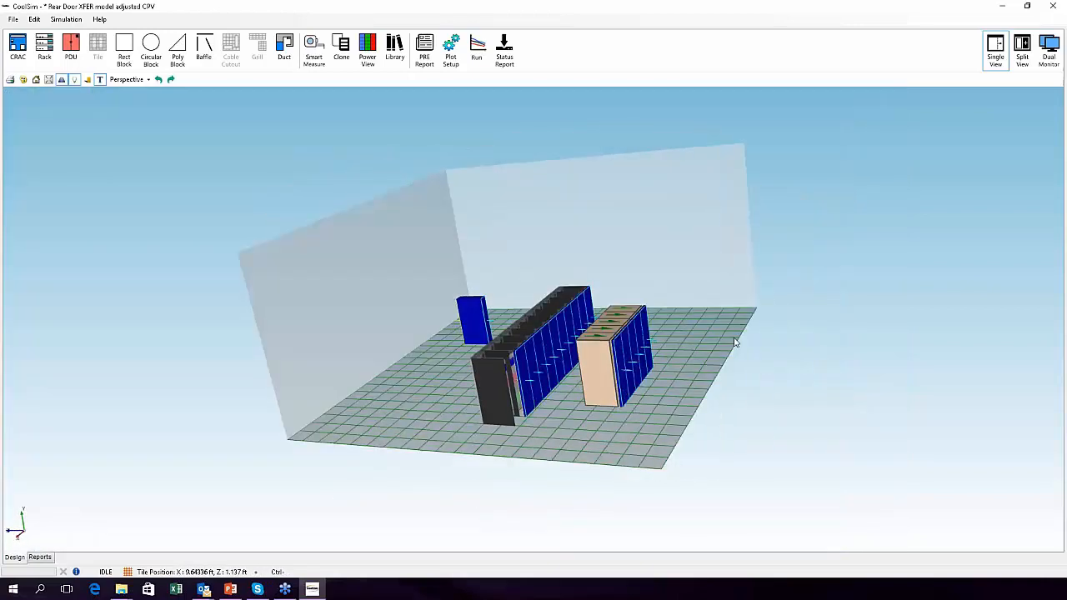
{"action": "scroll", "coordinate": [734, 337], "scroll_direction": "up", "scroll_amount": 10}
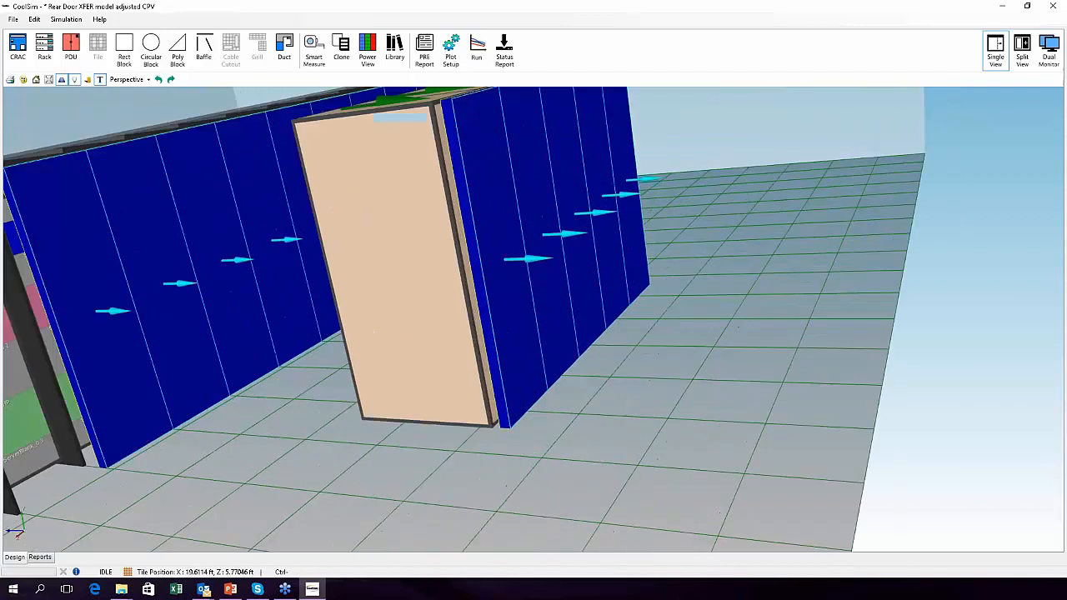
{"action": "middle_click_drag", "start_coordinate": [434, 183], "coordinate": [364, 240]}
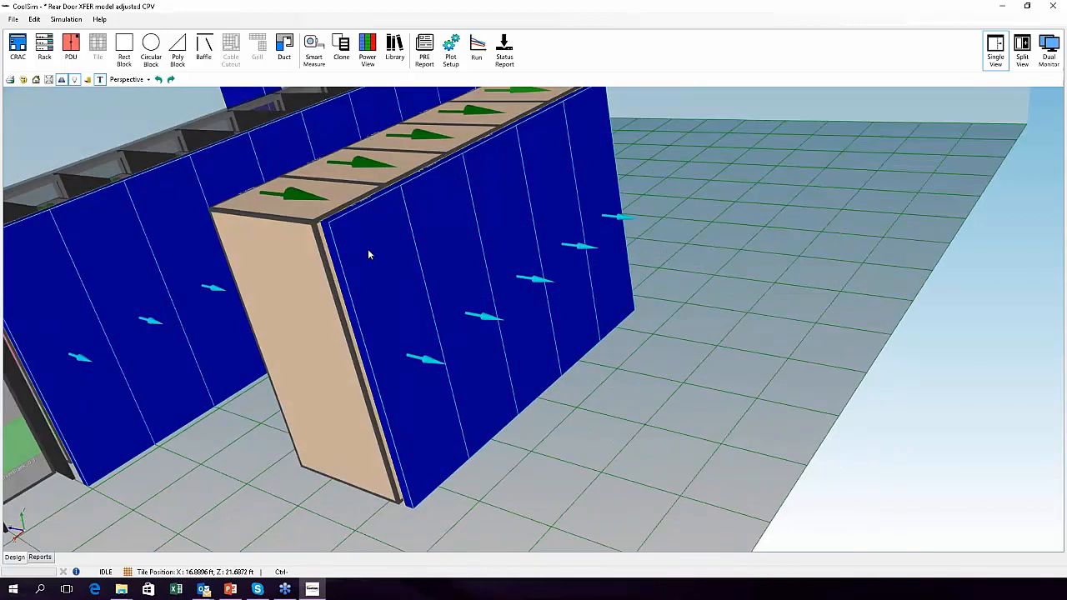
{"action": "scroll", "coordinate": [368, 250], "scroll_direction": "down", "scroll_amount": 4}
{"action": "middle_click_drag", "start_coordinate": [279, 277], "coordinate": [548, 337]}
{"action": "scroll", "coordinate": [708, 295], "scroll_direction": "up", "scroll_amount": 3}
{"action": "middle_click_drag", "start_coordinate": [678, 290], "coordinate": [685, 303]}
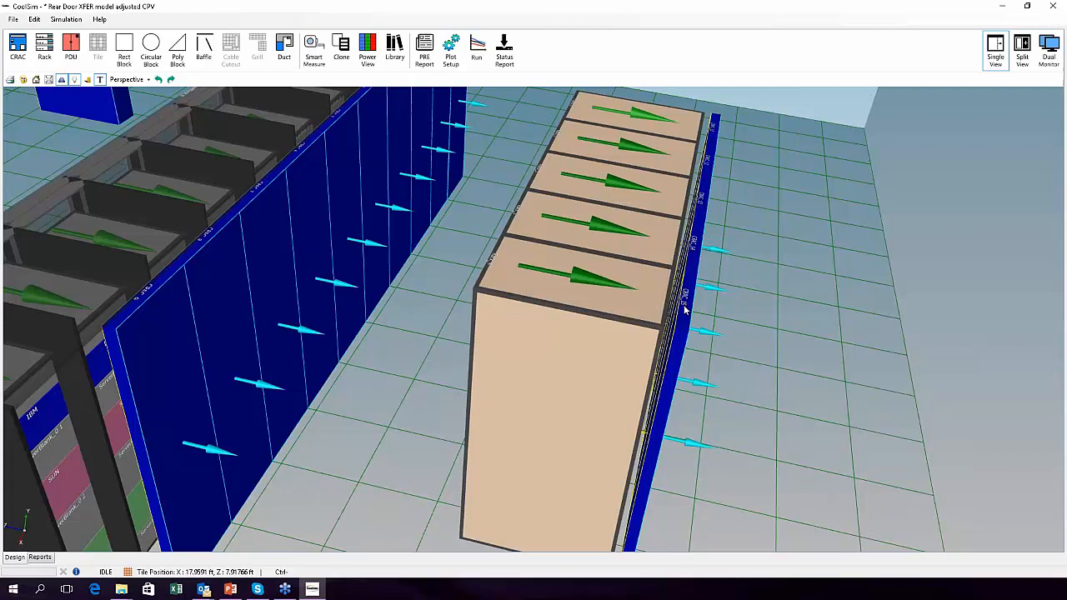
{"action": "scroll", "coordinate": [686, 310], "scroll_direction": "down", "scroll_amount": 4}
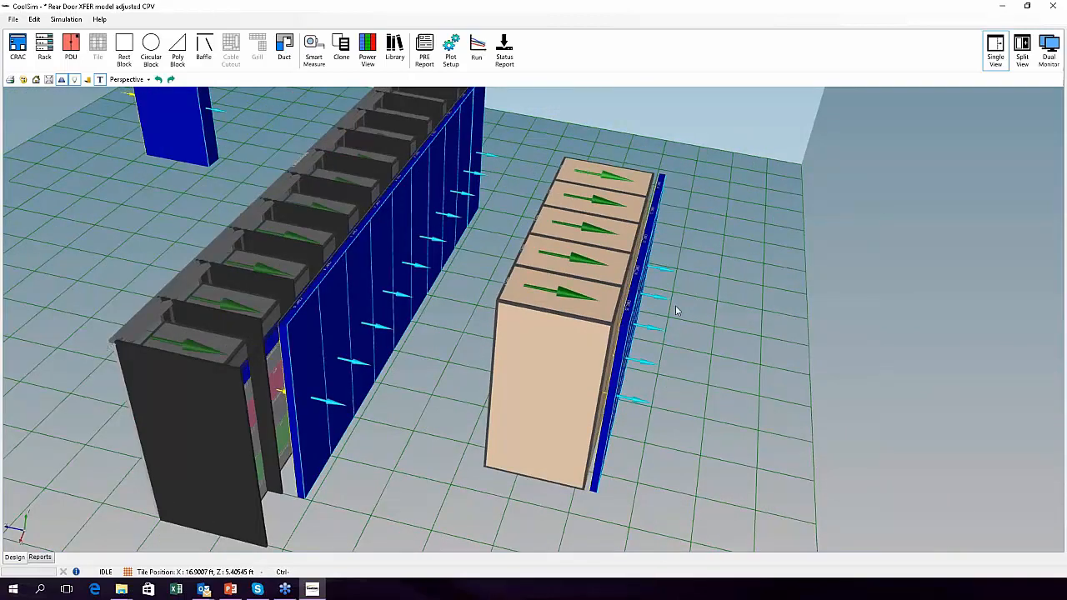
{"action": "middle_click_drag", "start_coordinate": [423, 303], "coordinate": [505, 483]}
{"action": "scroll", "coordinate": [500, 438], "scroll_direction": "up", "scroll_amount": 4}
{"action": "middle_click_drag", "start_coordinate": [500, 438], "coordinate": [546, 387]}
{"action": "scroll", "coordinate": [528, 405], "scroll_direction": "up", "scroll_amount": 5}
- Inspect from above how the rear-door units line up with the detailed racks, and select the block covering the row
{"action": "left_click", "coordinate": [143, 80]}
{"action": "left_click", "coordinate": [132, 106]}
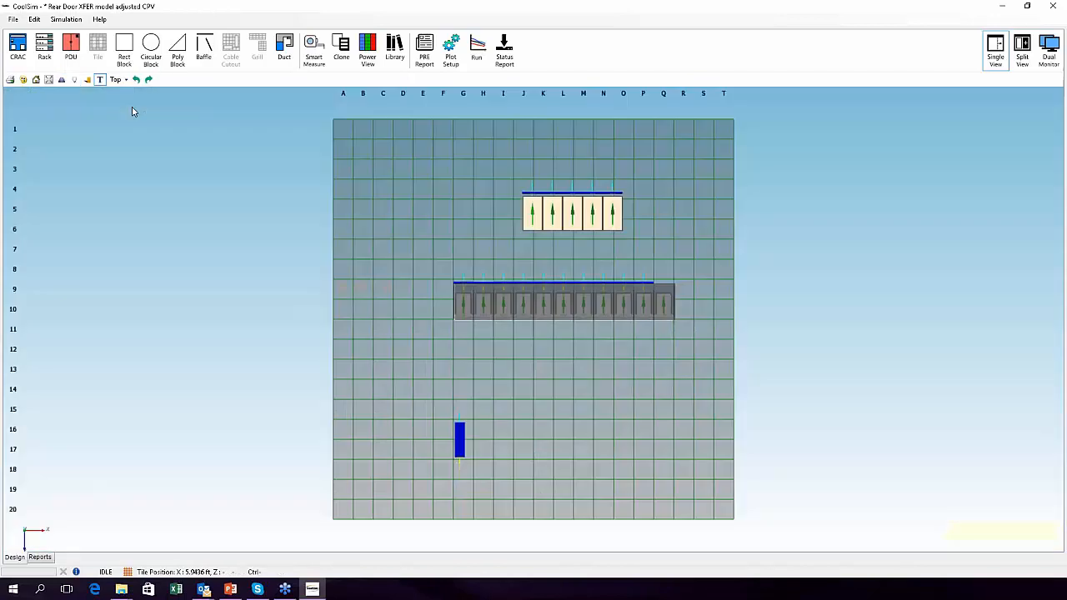
{"action": "scroll", "coordinate": [377, 219], "scroll_direction": "up", "scroll_amount": 5}
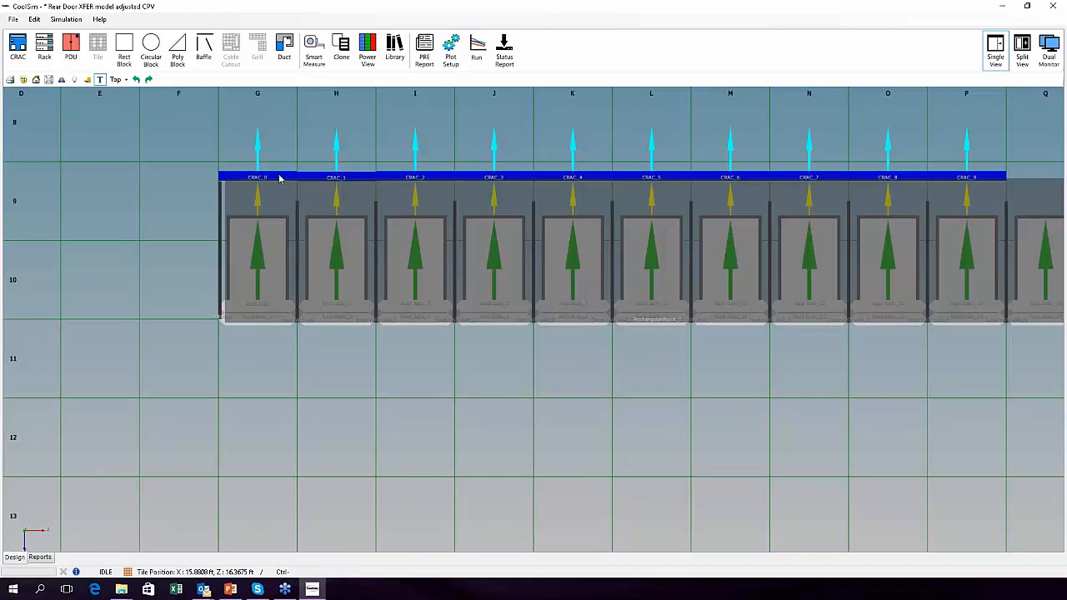
{"action": "left_click", "coordinate": [298, 218]}
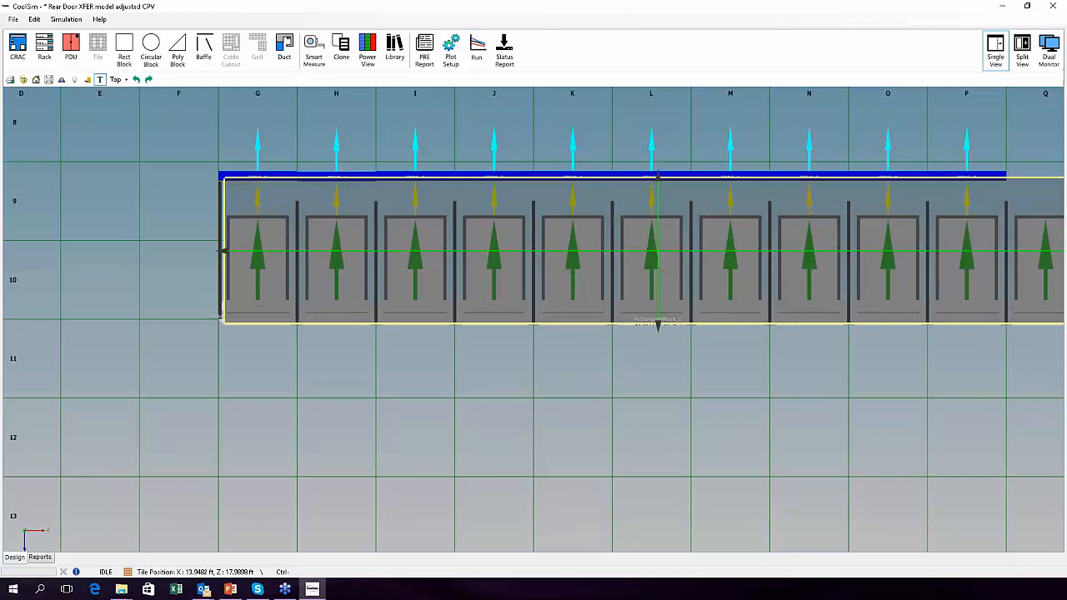
{"action": "scroll", "coordinate": [252, 178], "scroll_direction": "down", "scroll_amount": 1}
- Look up the airflow settings of the Rack Rails_8 baffle at the front of the detailed rack row
{"action": "left_click", "coordinate": [118, 79]}
{"action": "left_click", "coordinate": [125, 90]}
{"action": "middle_click_drag", "start_coordinate": [390, 308], "coordinate": [502, 311]}
{"action": "scroll", "coordinate": [502, 311], "scroll_direction": "up", "scroll_amount": 4}
{"action": "scroll", "coordinate": [350, 327], "scroll_direction": "up", "scroll_amount": 8}
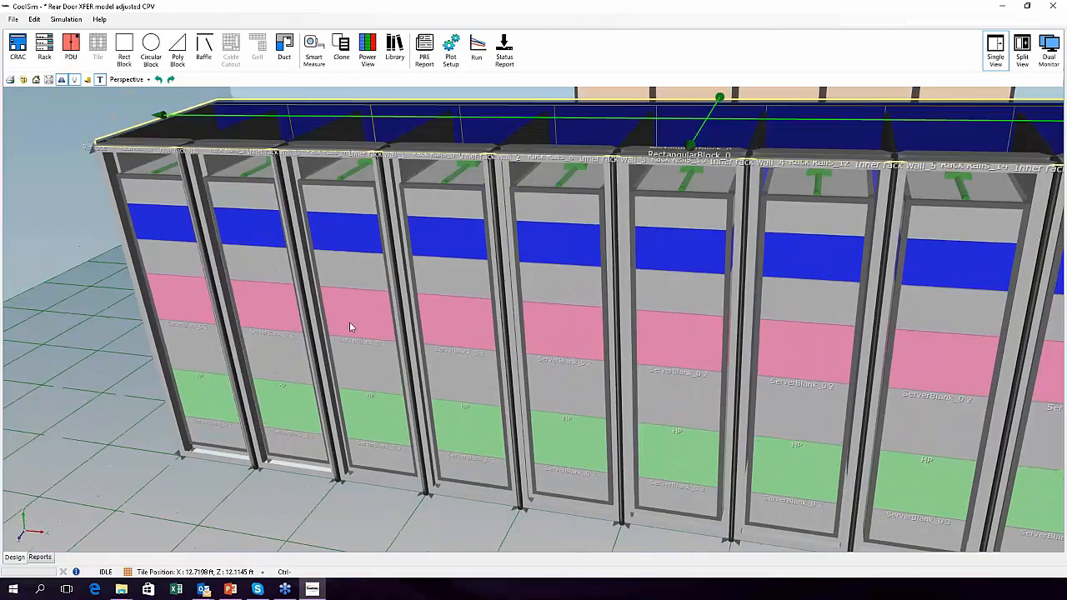
{"action": "scroll", "coordinate": [350, 327], "scroll_direction": "up", "scroll_amount": 3}
{"action": "middle_click_drag", "start_coordinate": [350, 327], "coordinate": [322, 440]}
{"action": "left_click", "coordinate": [550, 172]}
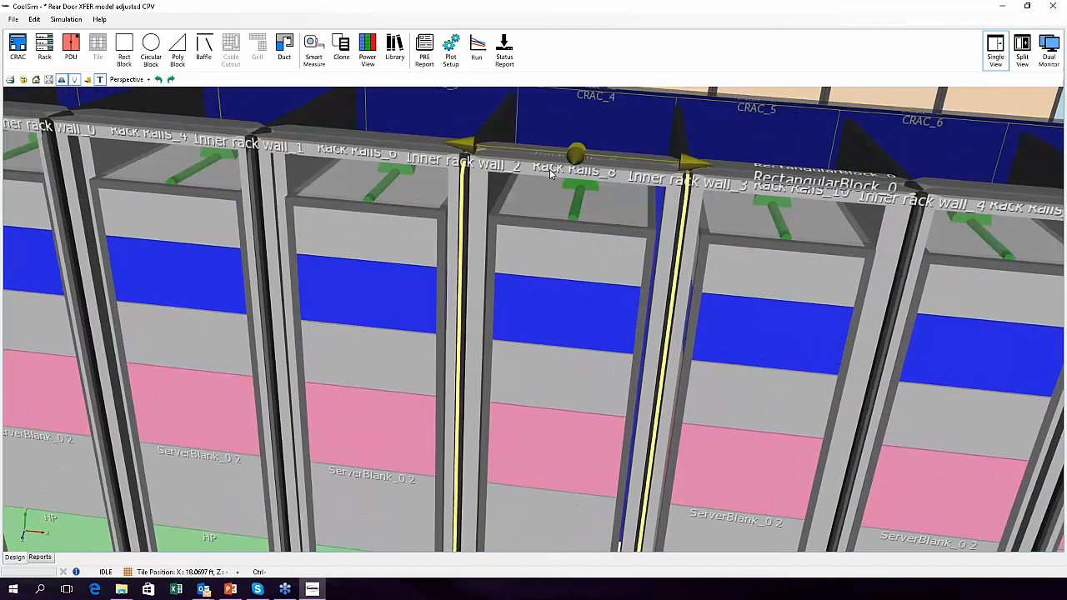
{"action": "double_click", "coordinate": [550, 172]}
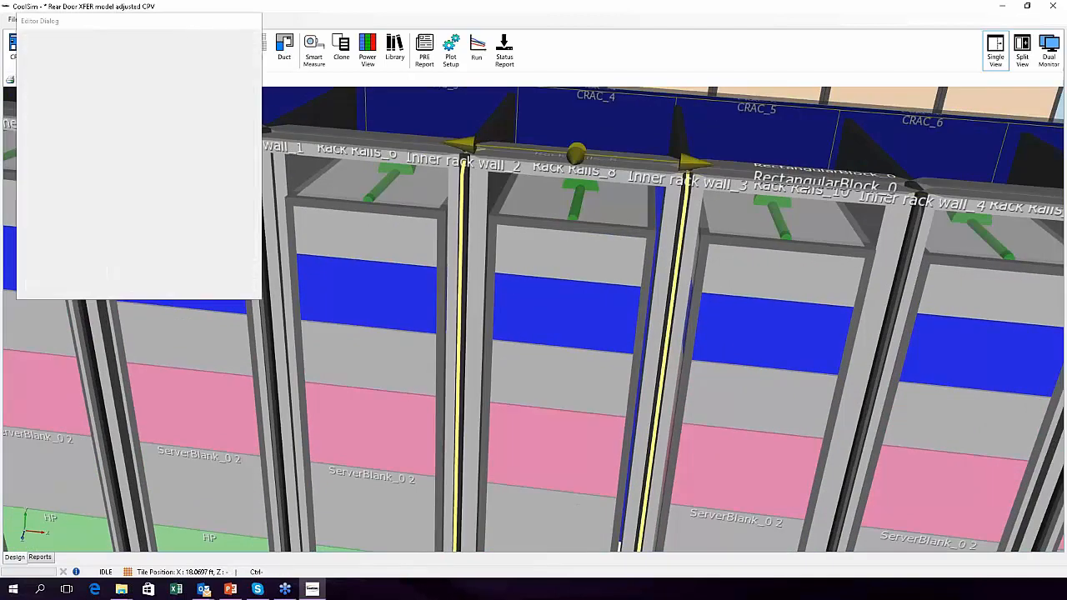
{"action": "left_click", "coordinate": [69, 55]}
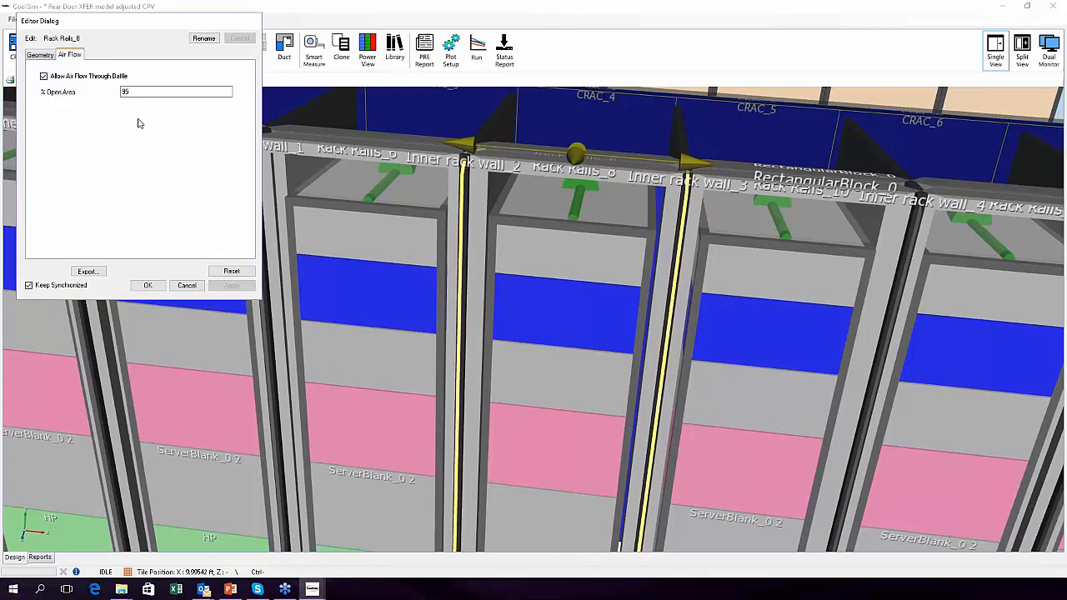
{"action": "left_click", "coordinate": [187, 287]}
- Review the rack rows from the front and open the model's simulation report
{"action": "scroll", "coordinate": [187, 288], "scroll_direction": "down", "scroll_amount": 3}
{"action": "scroll", "coordinate": [196, 298], "scroll_direction": "down", "scroll_amount": 4}
{"action": "middle_click_drag", "start_coordinate": [231, 328], "coordinate": [491, 346]}
{"action": "scroll", "coordinate": [329, 284], "scroll_direction": "down", "scroll_amount": 4}
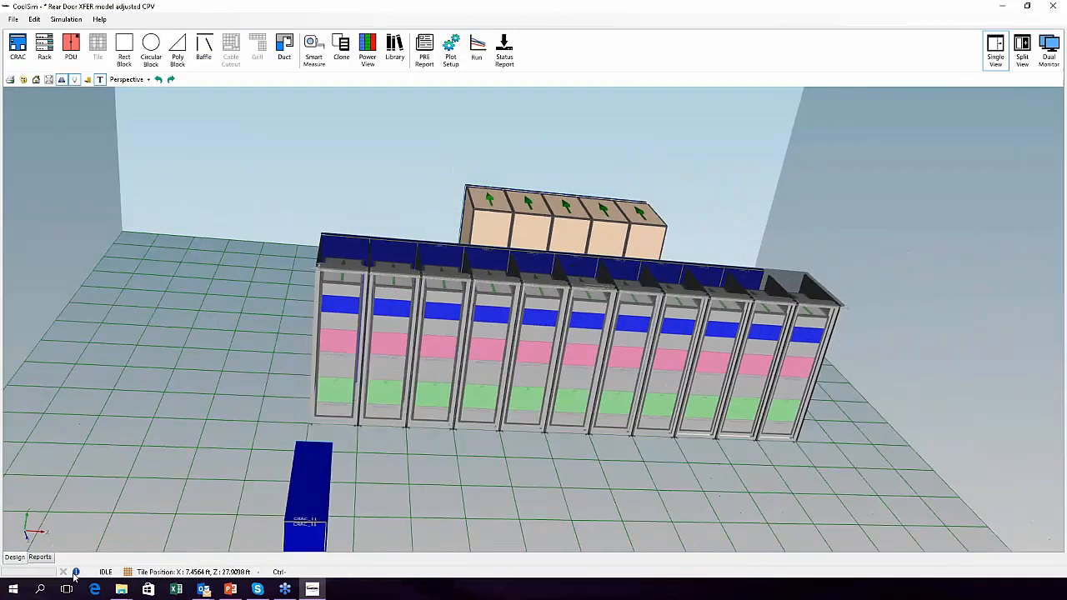
{"action": "left_click", "coordinate": [40, 557]}
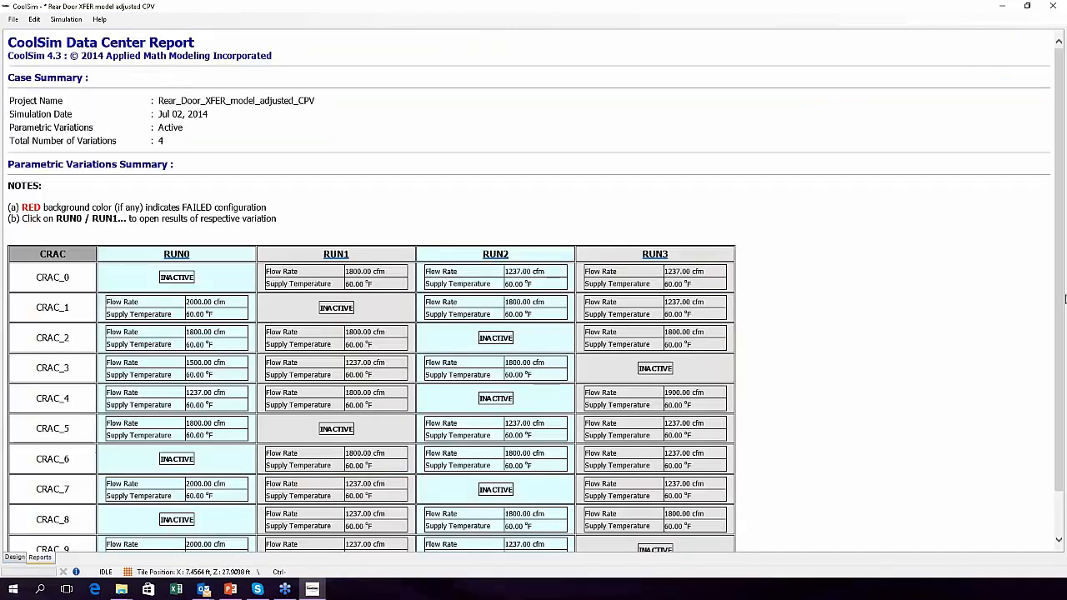
- Open the RUN2 variation results and examine the temperature pathlines from racks and PDUs around the rack row
{"action": "scroll", "coordinate": [1054, 293], "scroll_direction": "down", "scroll_amount": 2}
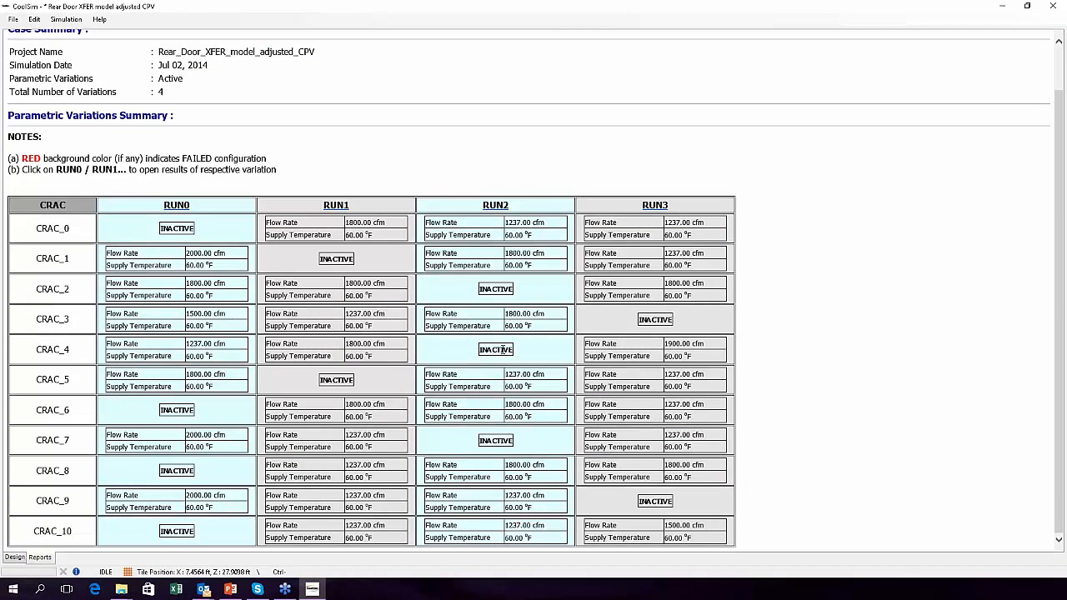
{"action": "left_click", "coordinate": [495, 206]}
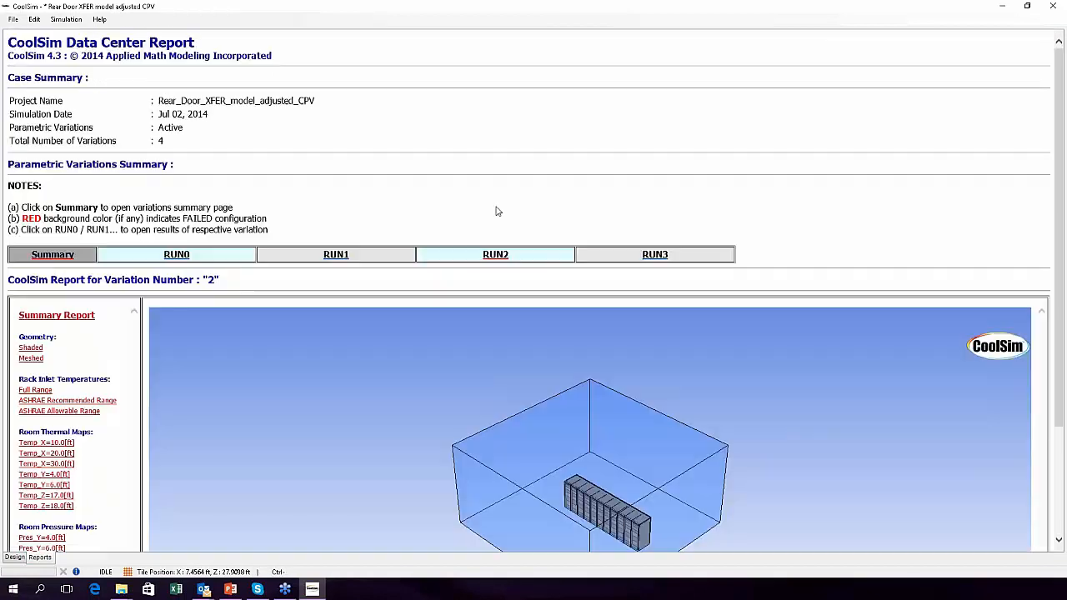
{"action": "scroll", "coordinate": [1058, 210], "scroll_direction": "down", "scroll_amount": 3}
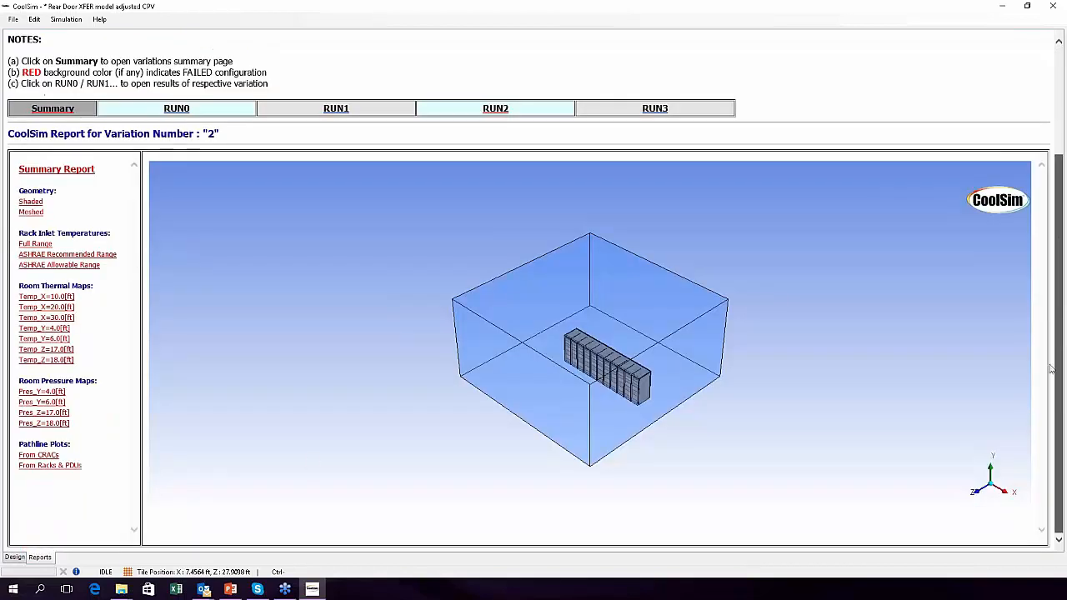
{"action": "left_click", "coordinate": [39, 468]}
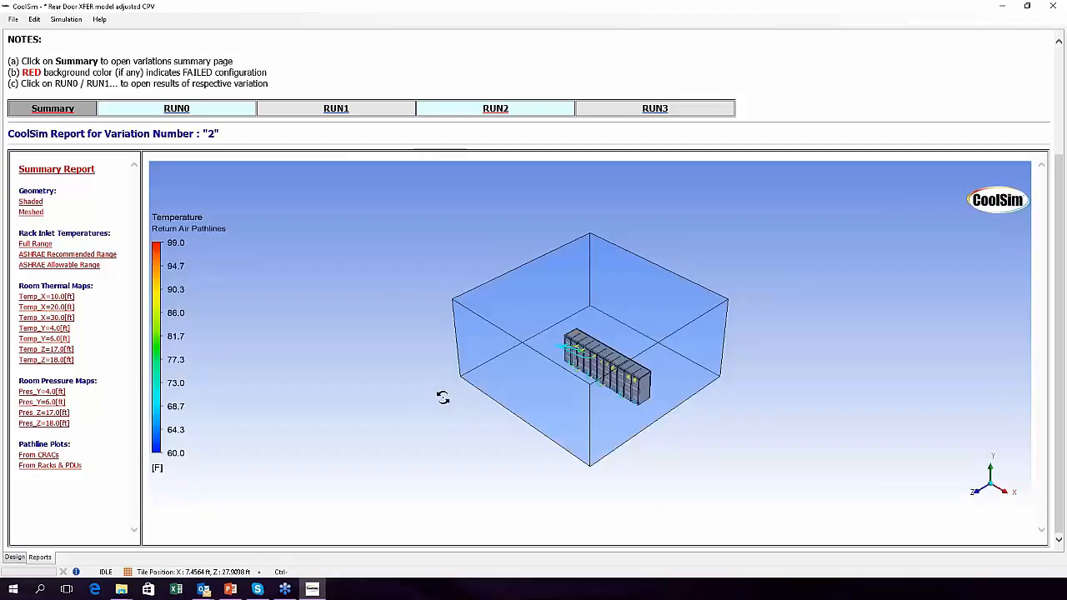
{"action": "left_click_drag", "start_coordinate": [444, 391], "coordinate": [444, 436]}
{"action": "scroll", "coordinate": [444, 436], "scroll_direction": "up", "scroll_amount": 5}
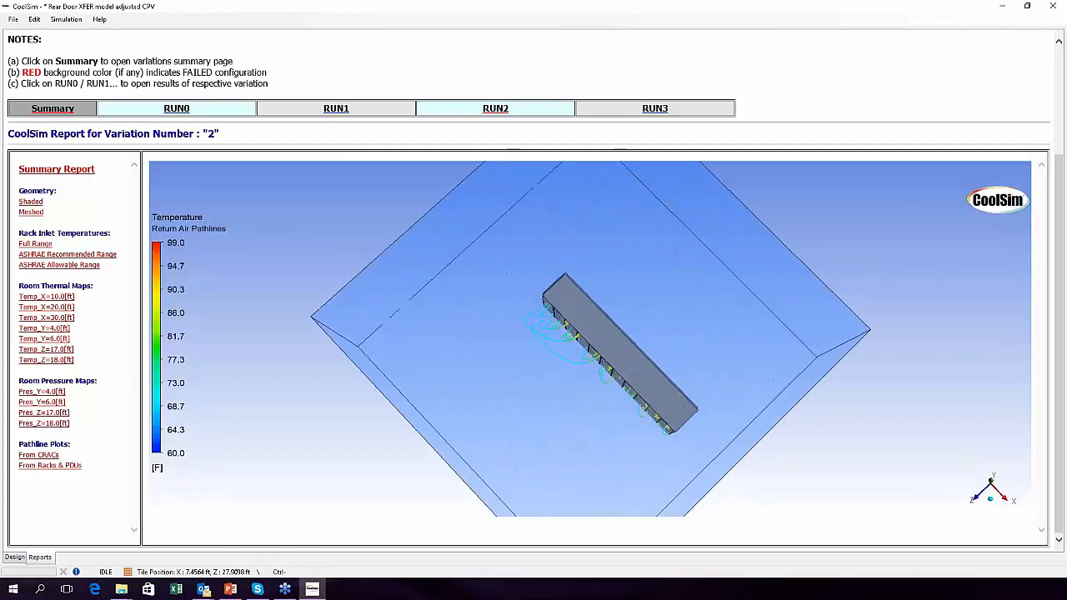
{"action": "scroll", "coordinate": [444, 436], "scroll_direction": "up", "scroll_amount": 3}
{"action": "left_click_drag", "start_coordinate": [444, 436], "coordinate": [494, 410]}
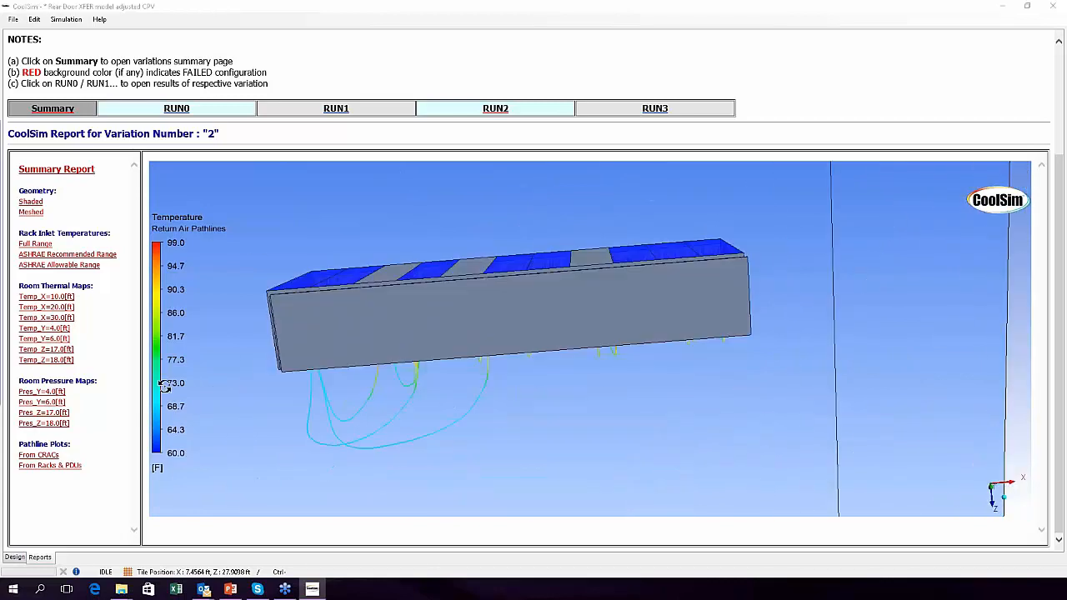
- Hide the Rear Room Surface and the Block Surface in the return air pathline plot
{"action": "left_click_drag", "start_coordinate": [360, 232], "coordinate": [546, 150]}
{"action": "left_click_drag", "start_coordinate": [721, 212], "coordinate": [958, 211]}
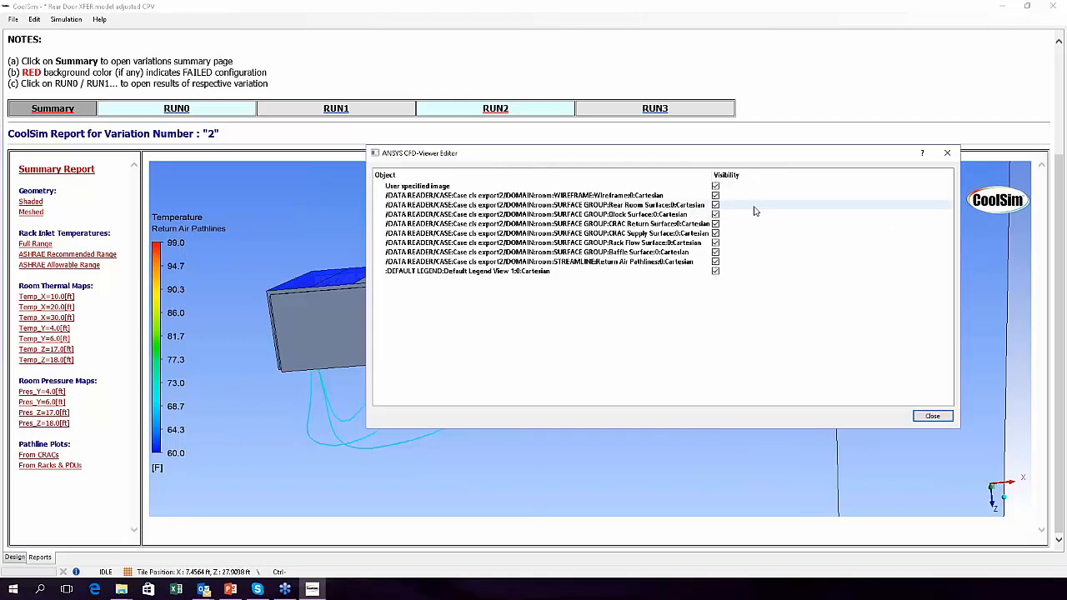
{"action": "left_click", "coordinate": [715, 205]}
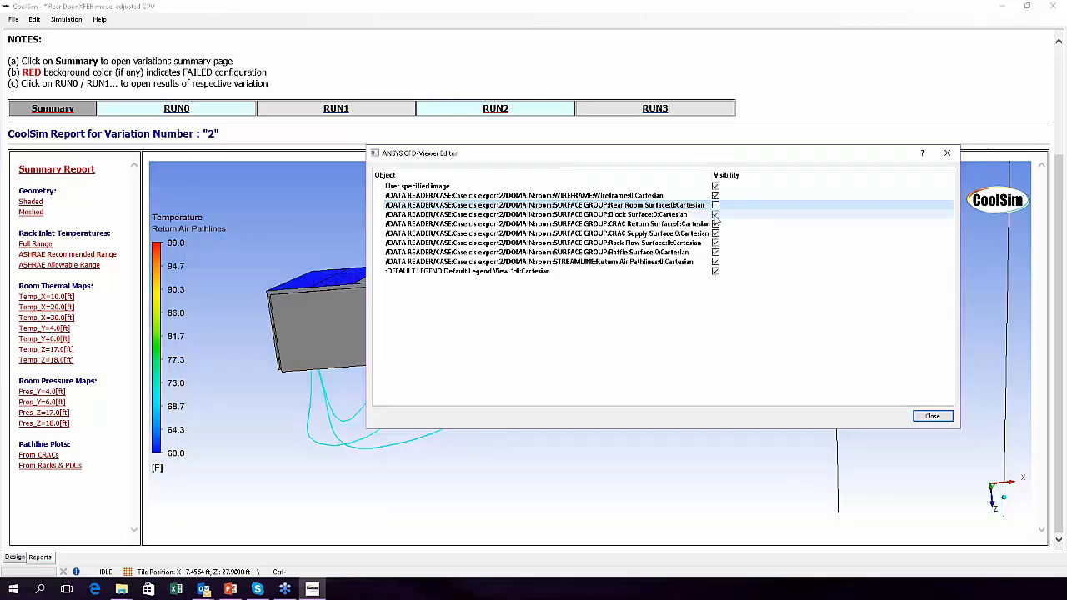
{"action": "left_click", "coordinate": [716, 215]}
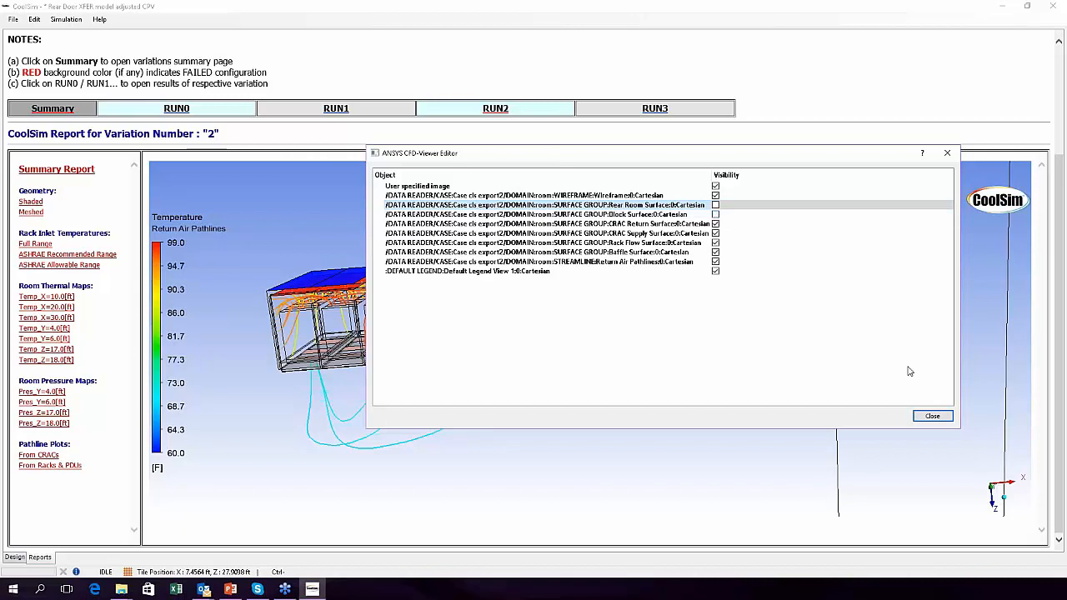
{"action": "left_click", "coordinate": [932, 415]}
- Examine the return air pathlines inside the rack row from the rear and from above, following the flow through the rear-door units
{"action": "left_click_drag", "start_coordinate": [450, 370], "coordinate": [514, 318]}
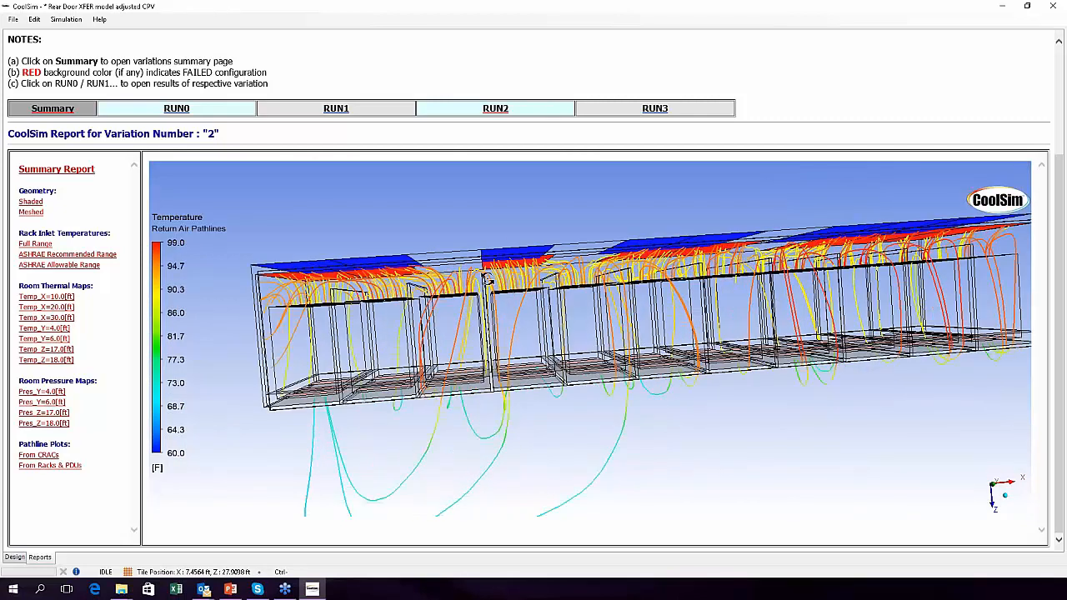
{"action": "left_click_drag", "start_coordinate": [538, 416], "coordinate": [527, 395]}
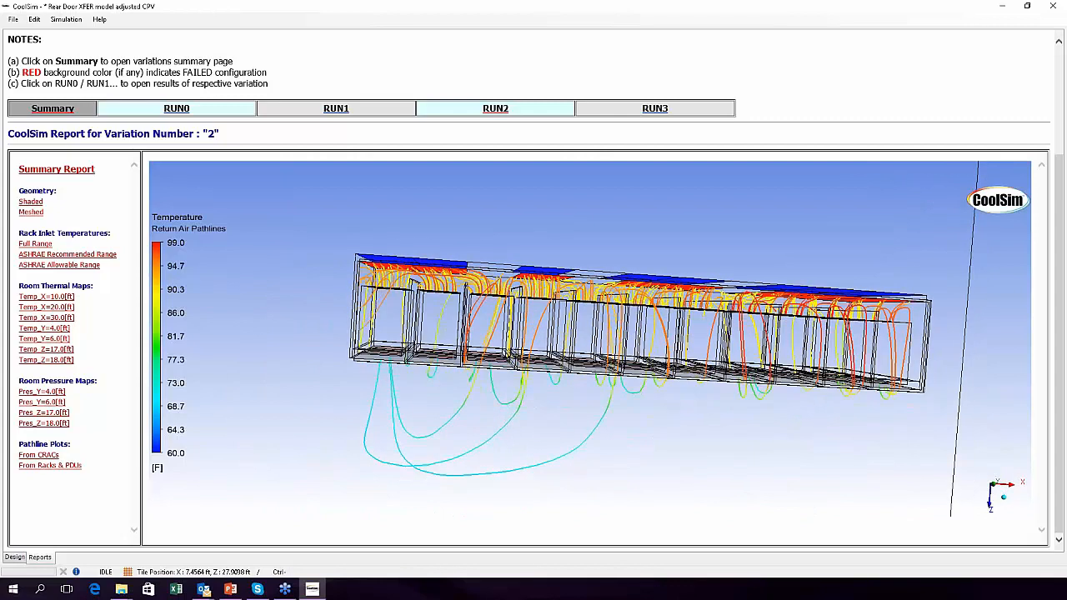
{"action": "key", "text": "y"}
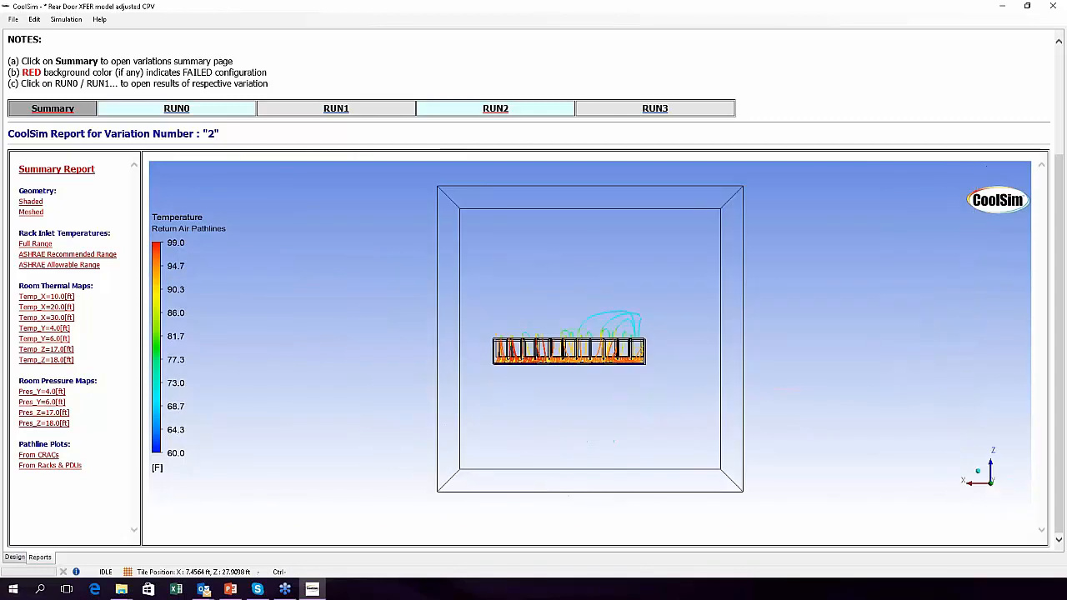
{"action": "scroll", "coordinate": [534, 403], "scroll_direction": "up", "scroll_amount": 5}
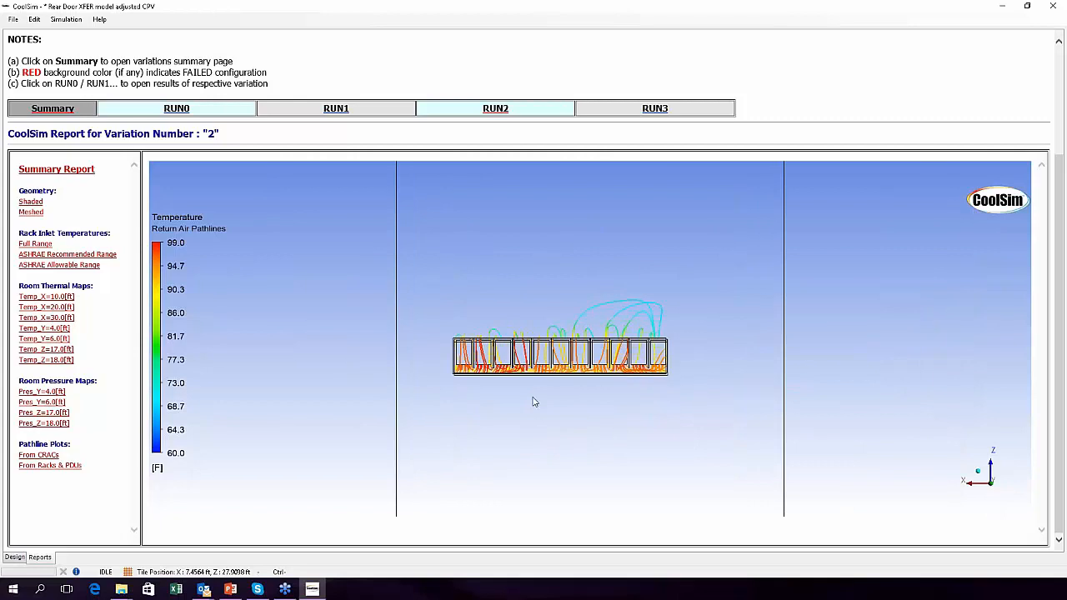
{"action": "scroll", "coordinate": [535, 402], "scroll_direction": "up", "scroll_amount": 5}
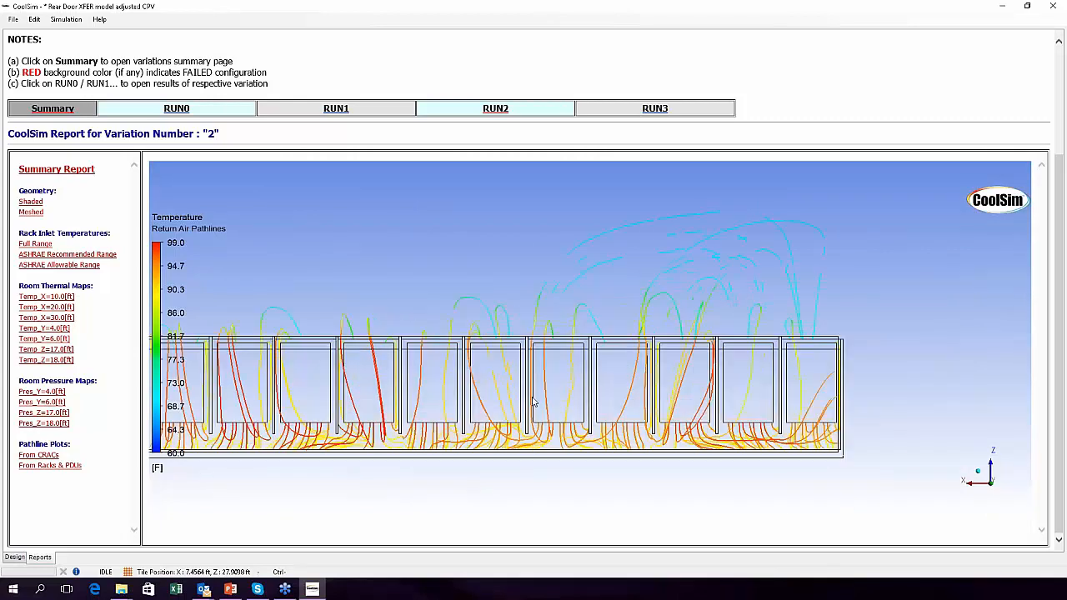
{"action": "middle_click_drag", "start_coordinate": [534, 403], "coordinate": [567, 269]}
{"action": "scroll", "coordinate": [567, 268], "scroll_direction": "up", "scroll_amount": 2}
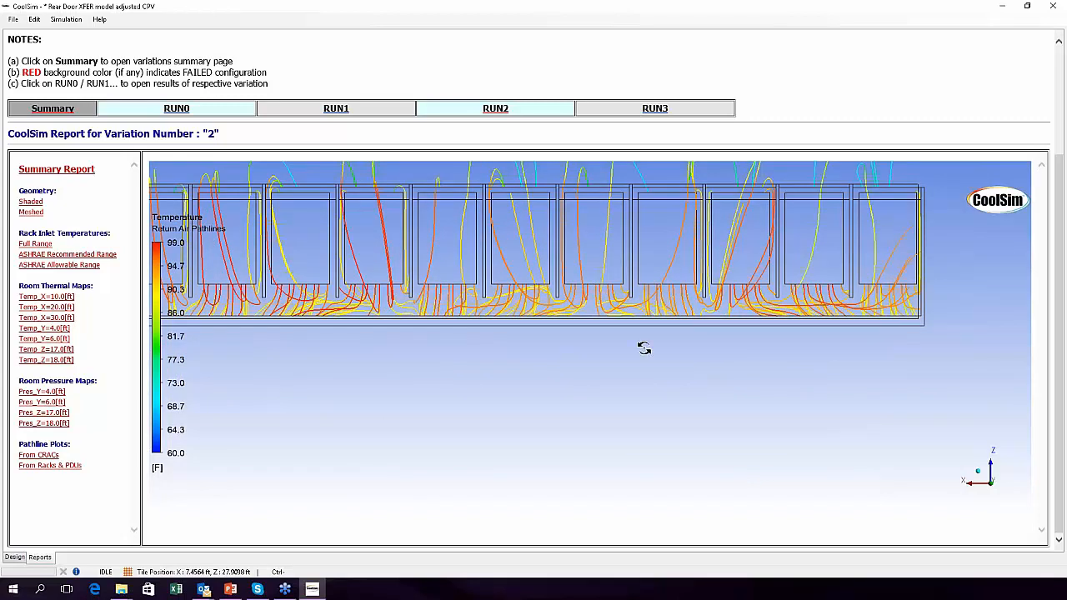
{"action": "left_click_drag", "start_coordinate": [602, 361], "coordinate": [615, 348]}
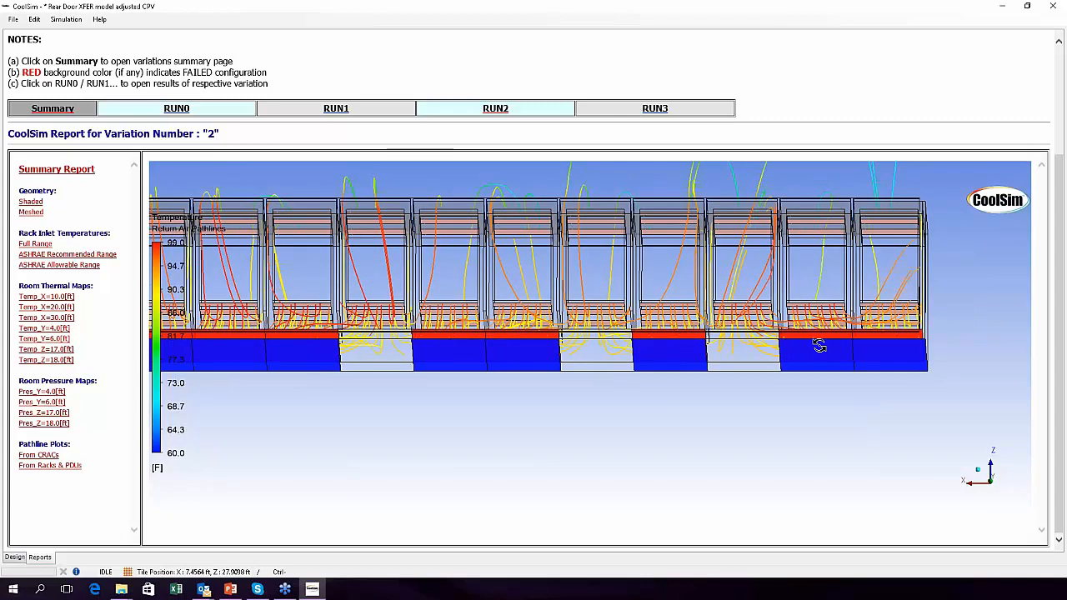
{"action": "left_click_drag", "start_coordinate": [817, 331], "coordinate": [819, 345]}
{"action": "left_click_drag", "start_coordinate": [745, 340], "coordinate": [746, 413]}
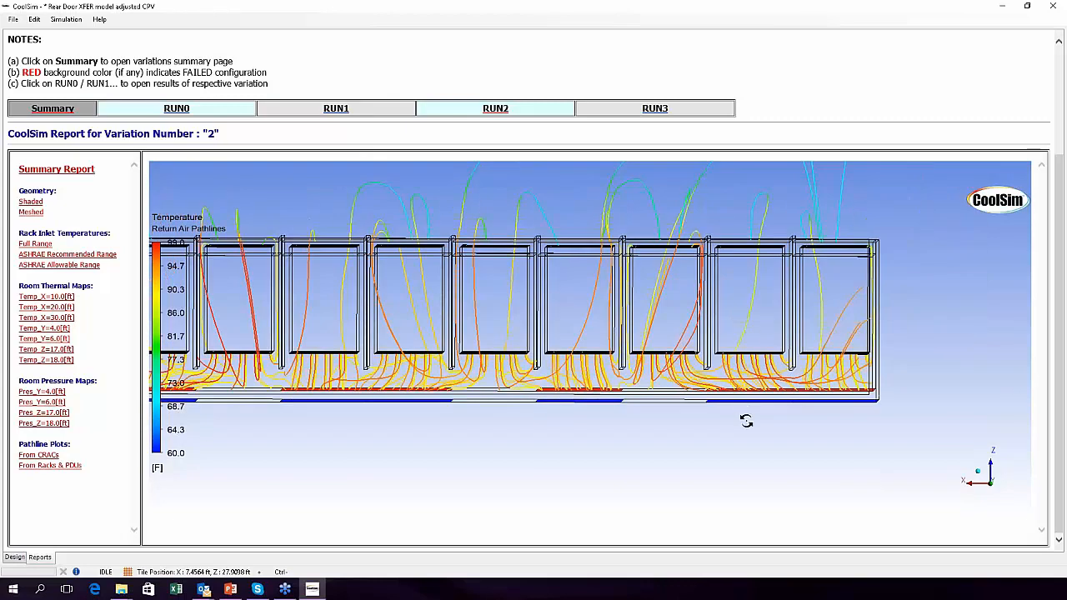
{"action": "left_click_drag", "start_coordinate": [752, 335], "coordinate": [664, 381]}
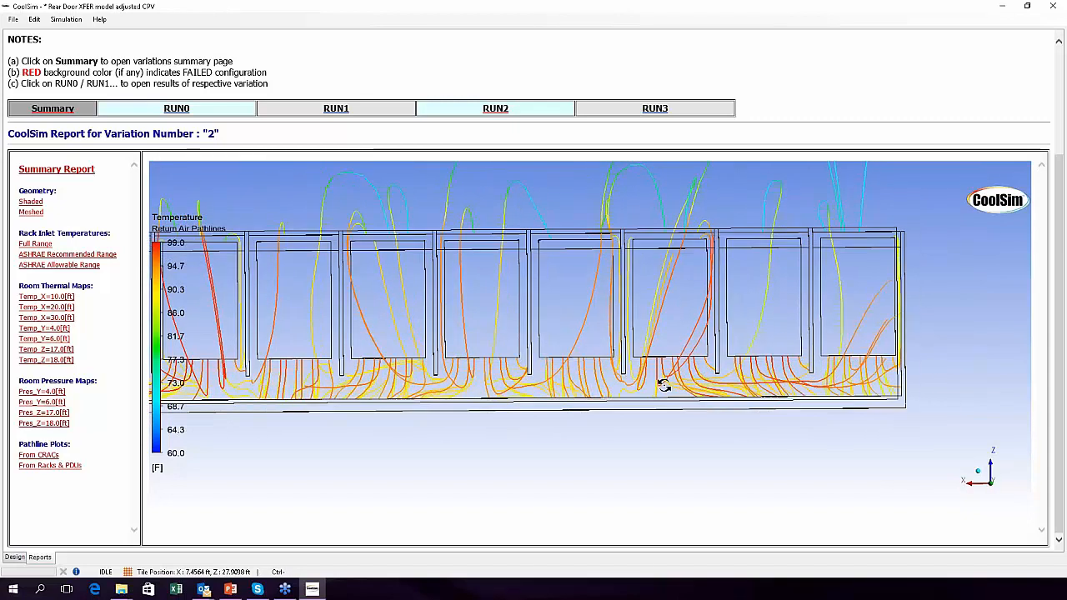
{"action": "scroll", "coordinate": [588, 337], "scroll_direction": "down", "scroll_amount": 7}
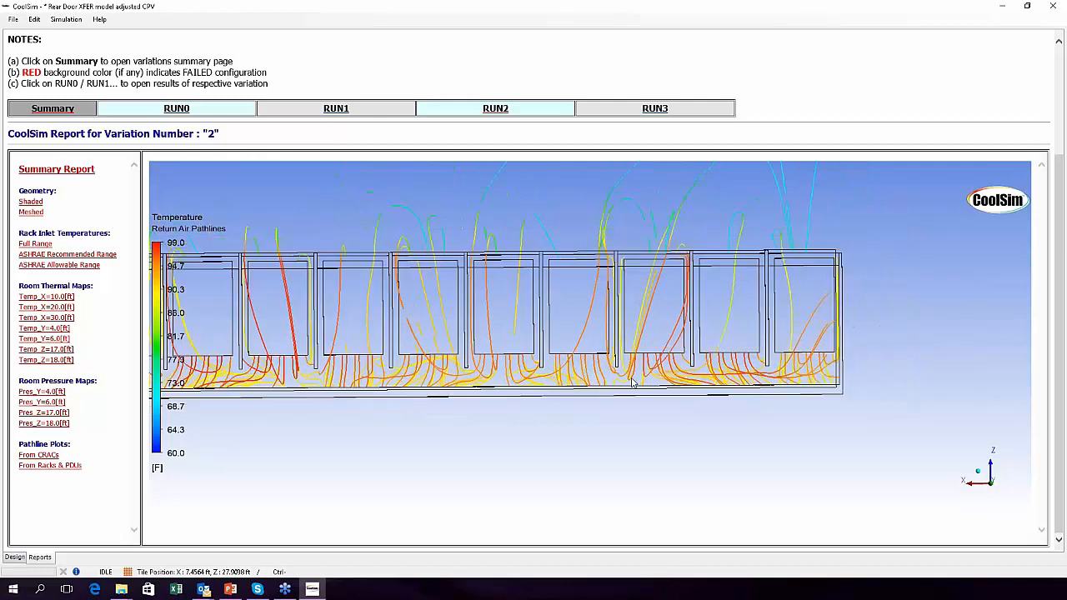
- Return to the design view and open the Plexglass Rack Model.csp project from the Rack Examples folder
{"action": "left_click", "coordinate": [15, 558]}
{"action": "left_click", "coordinate": [12, 18]}
{"action": "left_click", "coordinate": [125, 45]}
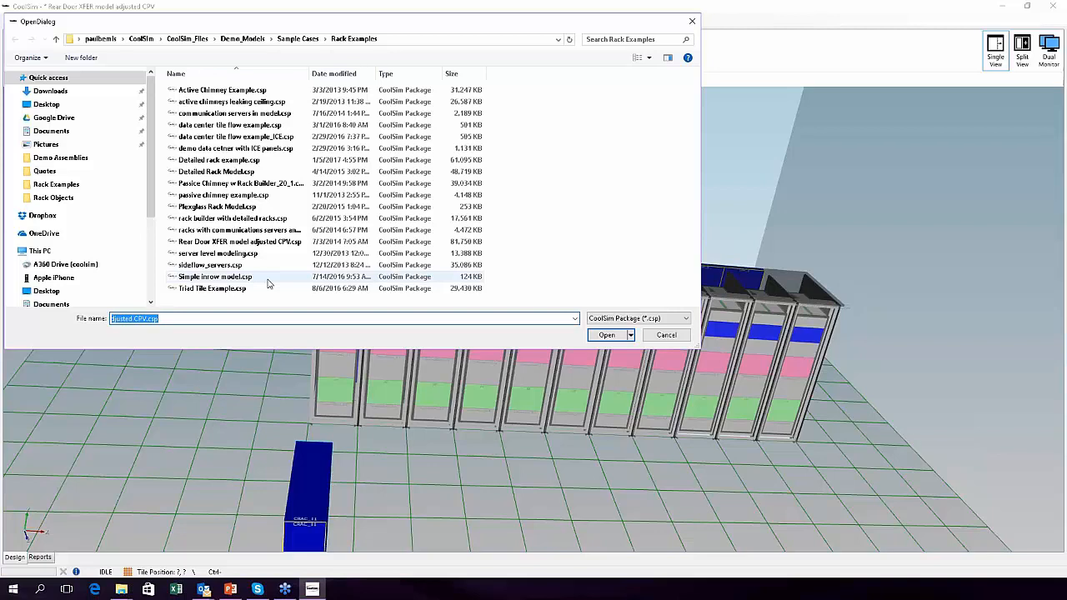
{"action": "left_click", "coordinate": [220, 280]}
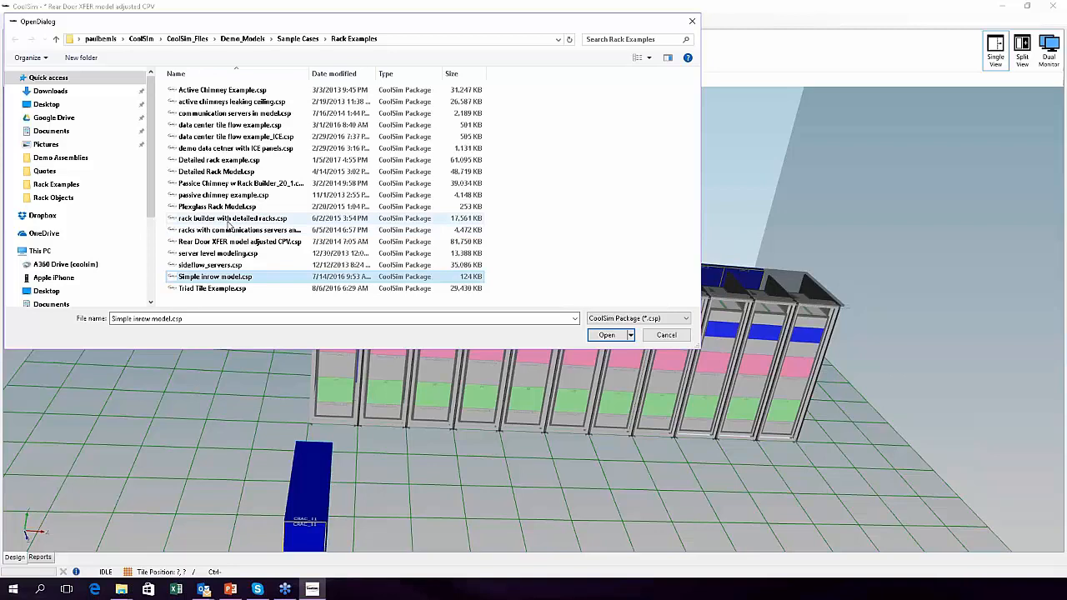
{"action": "left_click", "coordinate": [228, 208]}
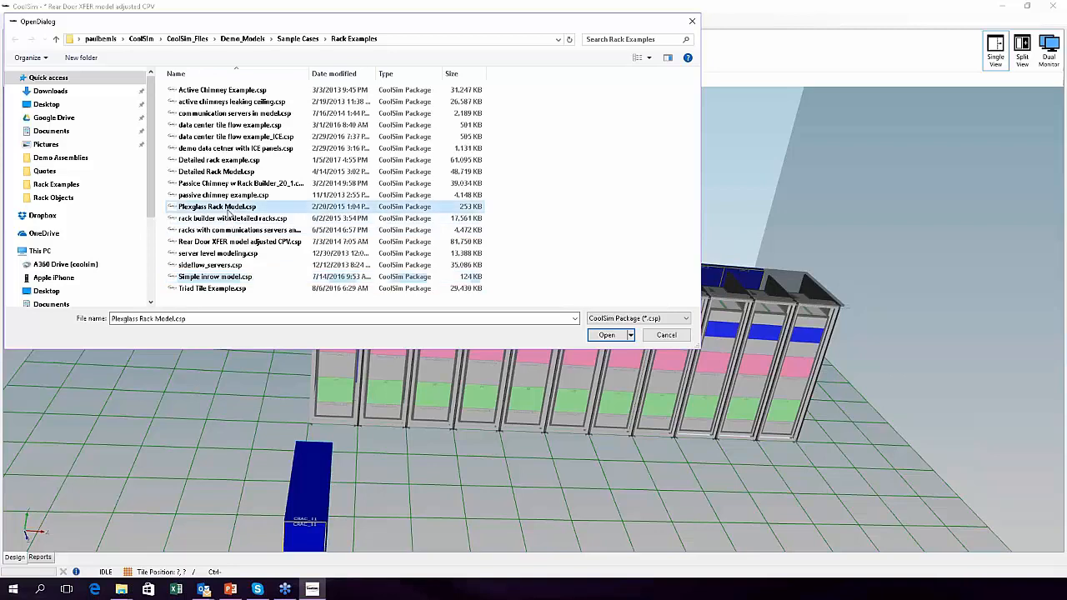
{"action": "left_click", "coordinate": [606, 335]}
{"action": "left_click", "coordinate": [630, 317]}
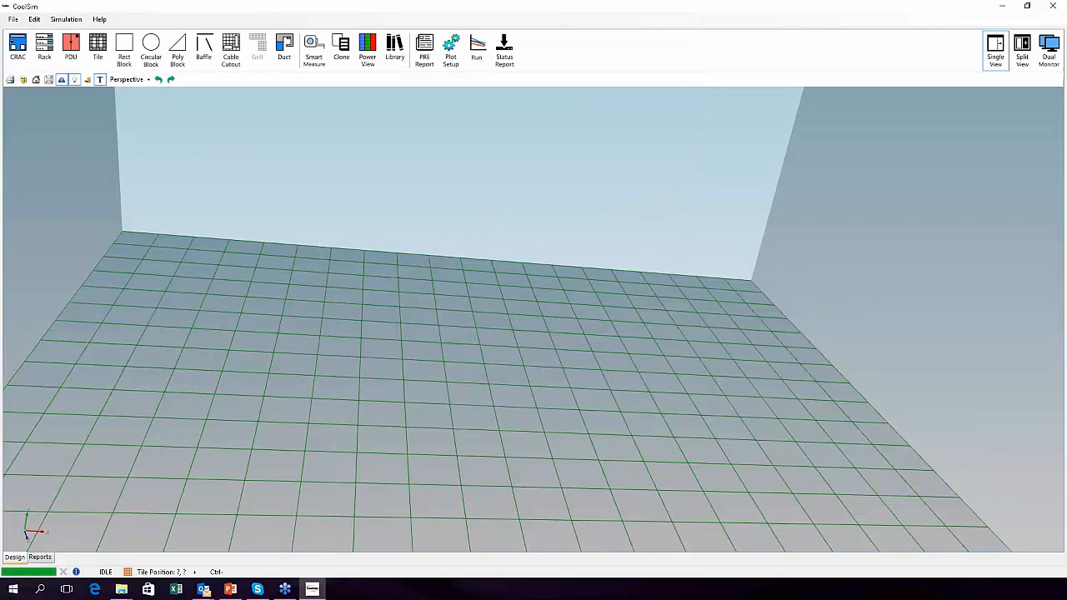
- Inspect the rack row from several sides and look up the airflow settings of the Rack Front_8 baffle on the end rack
{"action": "key", "text": "i"}
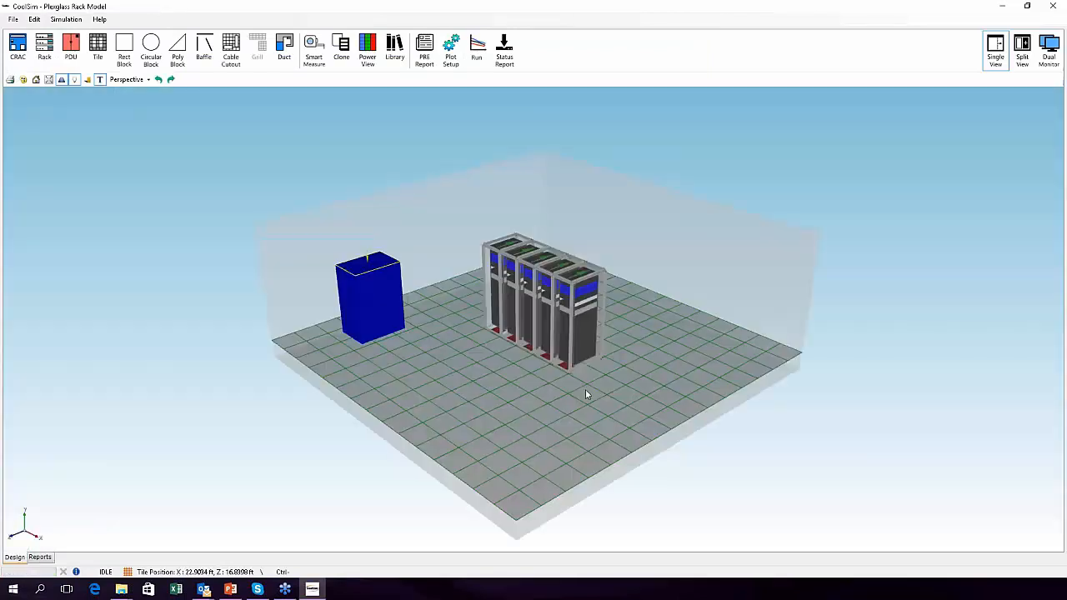
{"action": "scroll", "coordinate": [691, 424], "scroll_direction": "up", "scroll_amount": 6}
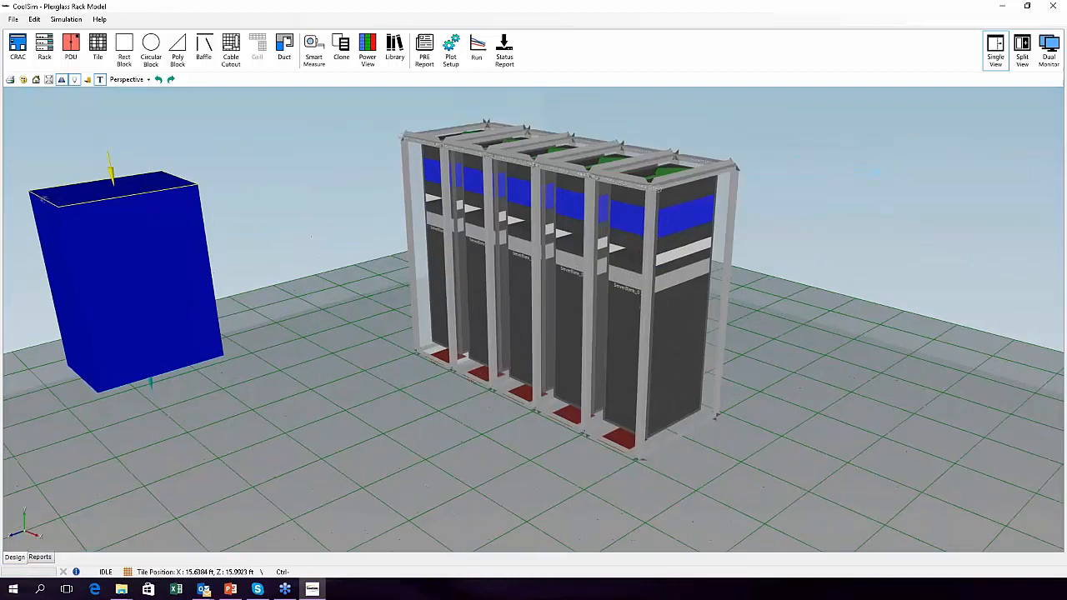
{"action": "middle_click_drag", "start_coordinate": [609, 442], "coordinate": [517, 416]}
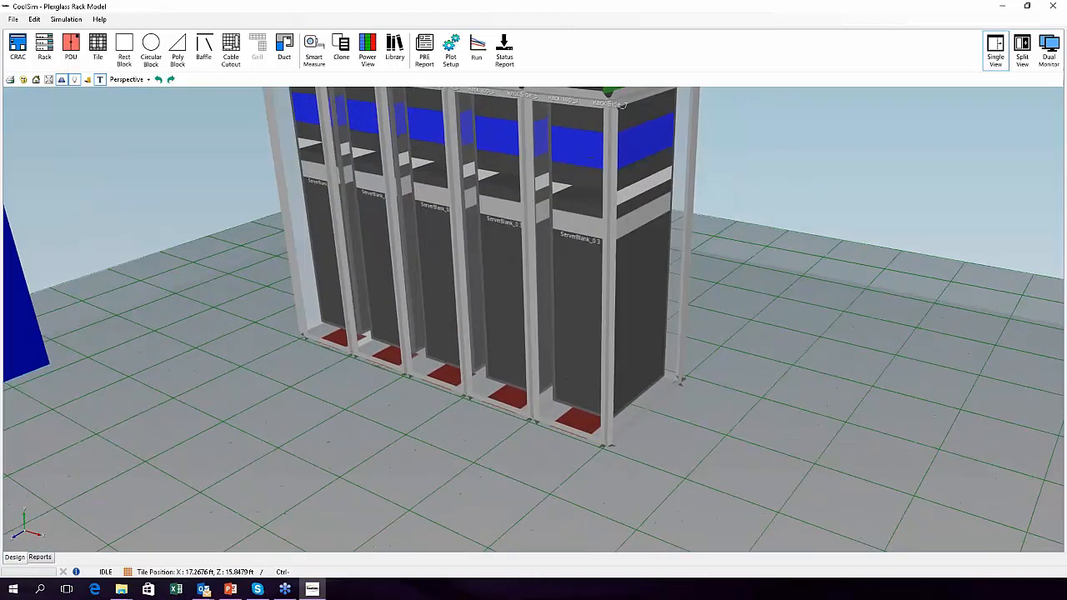
{"action": "scroll", "coordinate": [584, 417], "scroll_direction": "down", "scroll_amount": 4}
{"action": "mouse_move", "coordinate": [593, 416]}
{"action": "middle_mouse_down"}
{"action": "mouse_move", "coordinate": [644, 409]}
{"action": "mouse_move", "coordinate": [500, 417]}
{"action": "middle_mouse_up"}
{"action": "middle_click_drag", "start_coordinate": [733, 406], "coordinate": [359, 376]}
{"action": "scroll", "coordinate": [520, 344], "scroll_direction": "up", "scroll_amount": 3}
{"action": "left_click", "coordinate": [520, 327]}
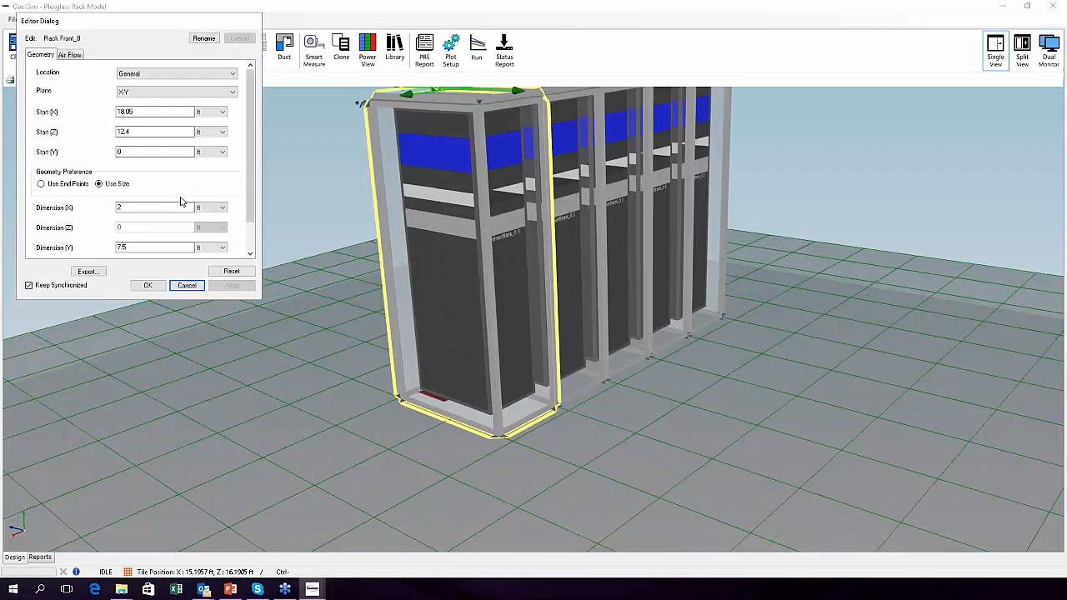
{"action": "left_click", "coordinate": [74, 56]}
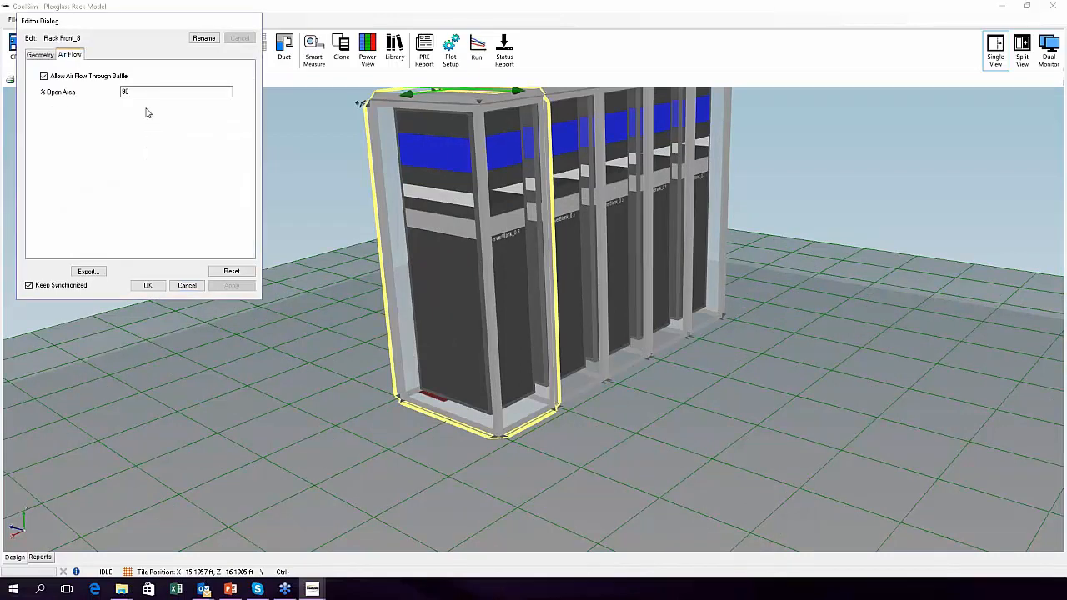
{"action": "left_click", "coordinate": [190, 285]}
- Place a 1 ft by 1 ft cable cutout on the open floor in front of the rack row and check its properties
{"action": "middle_click_drag", "start_coordinate": [308, 348], "coordinate": [659, 483]}
{"action": "middle_click_drag", "start_coordinate": [225, 159], "coordinate": [335, 217]}
{"action": "scroll", "coordinate": [490, 350], "scroll_direction": "down", "scroll_amount": 3}
{"action": "scroll", "coordinate": [454, 374], "scroll_direction": "down", "scroll_amount": 2}
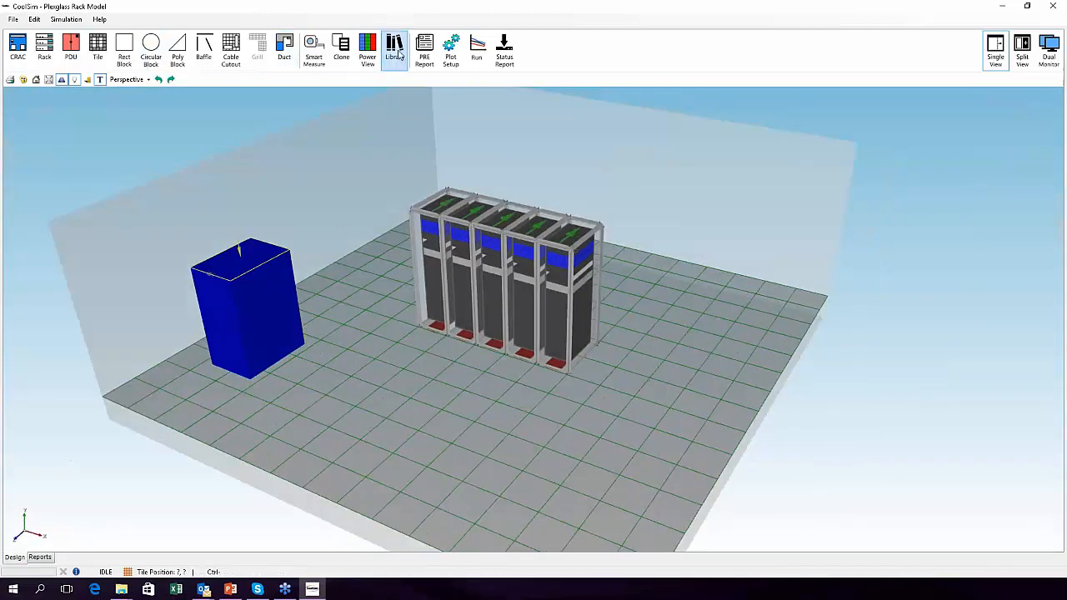
{"action": "left_click", "coordinate": [406, 410]}
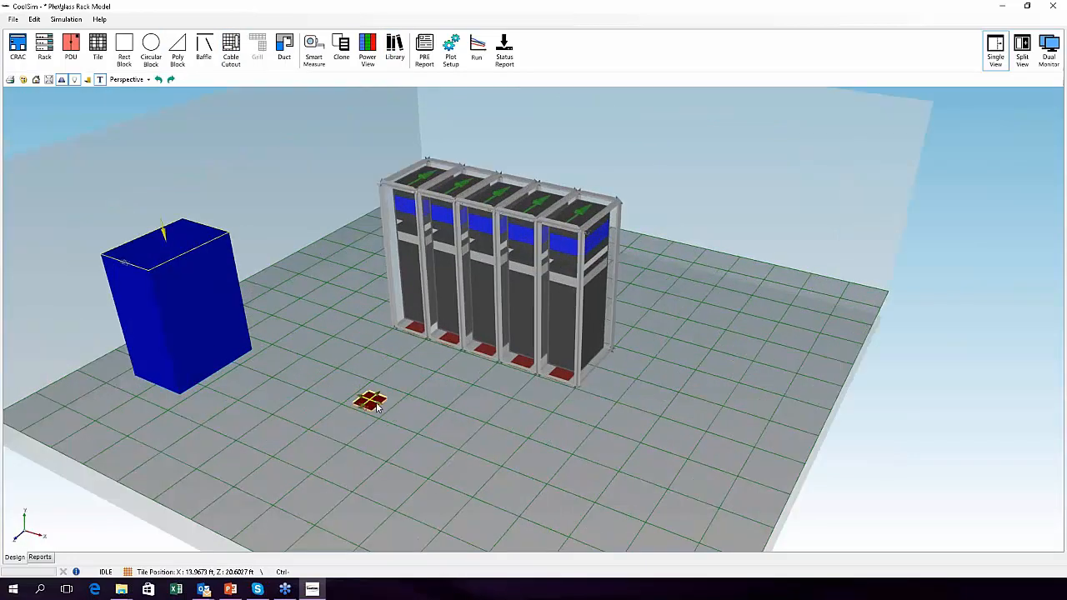
{"action": "double_click", "coordinate": [369, 400]}
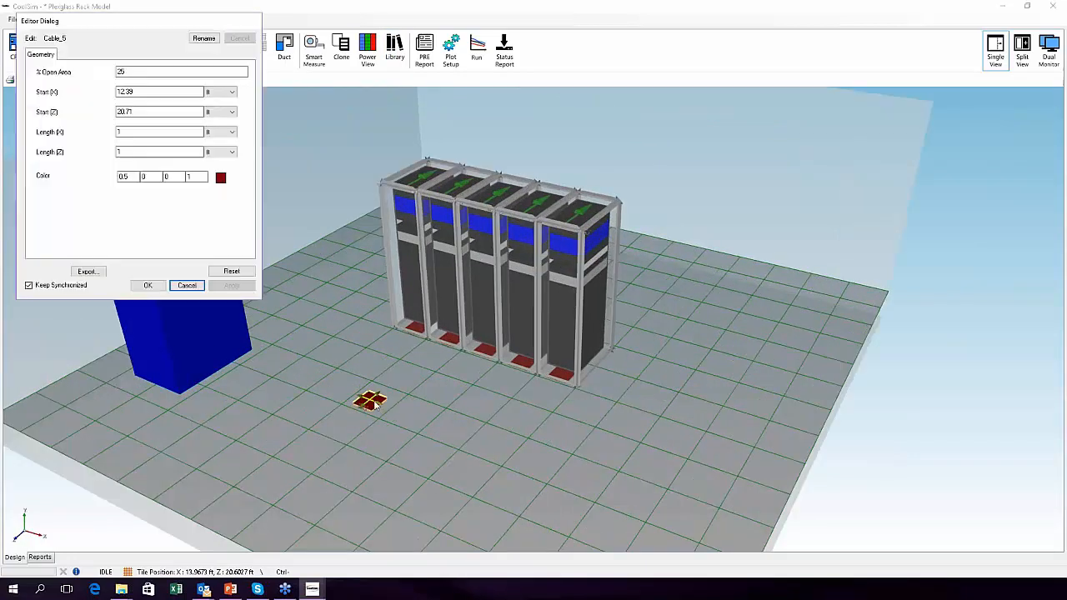
{"action": "left_click", "coordinate": [189, 287]}
- Move the cable cutout on the open floor about 2 ft along X toward the blue CRAC unit
{"action": "middle_click_drag", "start_coordinate": [453, 441], "coordinate": [475, 460]}
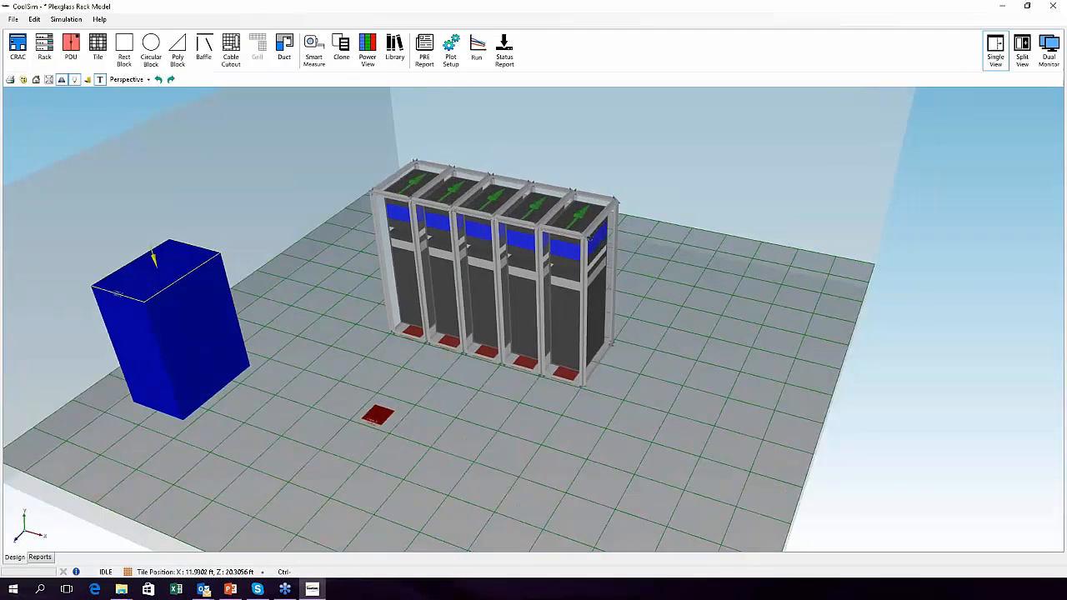
{"action": "scroll", "coordinate": [475, 460], "scroll_direction": "down", "scroll_amount": 3}
{"action": "scroll", "coordinate": [463, 395], "scroll_direction": "down", "scroll_amount": 1}
{"action": "middle_click_drag", "start_coordinate": [463, 395], "coordinate": [474, 407]}
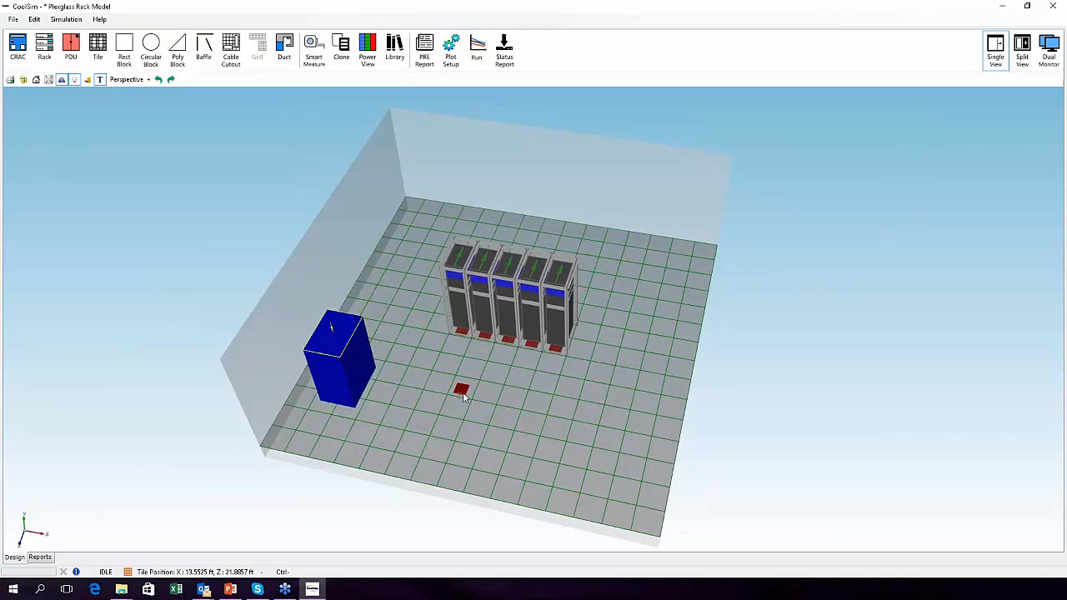
{"action": "left_click_drag", "start_coordinate": [462, 395], "coordinate": [440, 385]}
- Resize the cable cutout to 0.25 ft by 0.25 ft and switch its Z length to inches
{"action": "double_click", "coordinate": [439, 384]}
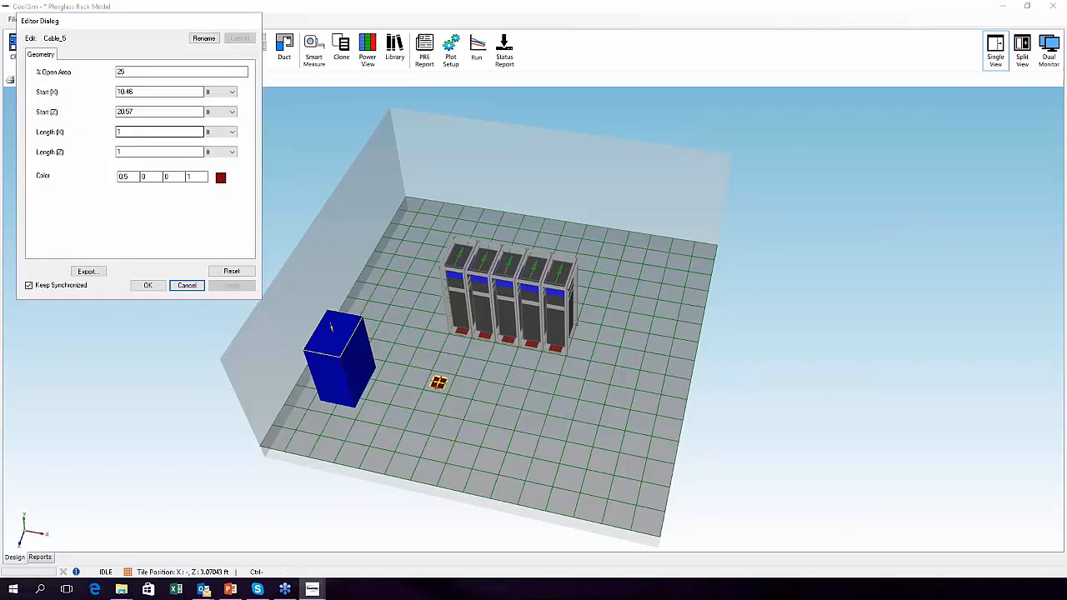
{"action": "left_click", "coordinate": [150, 132]}
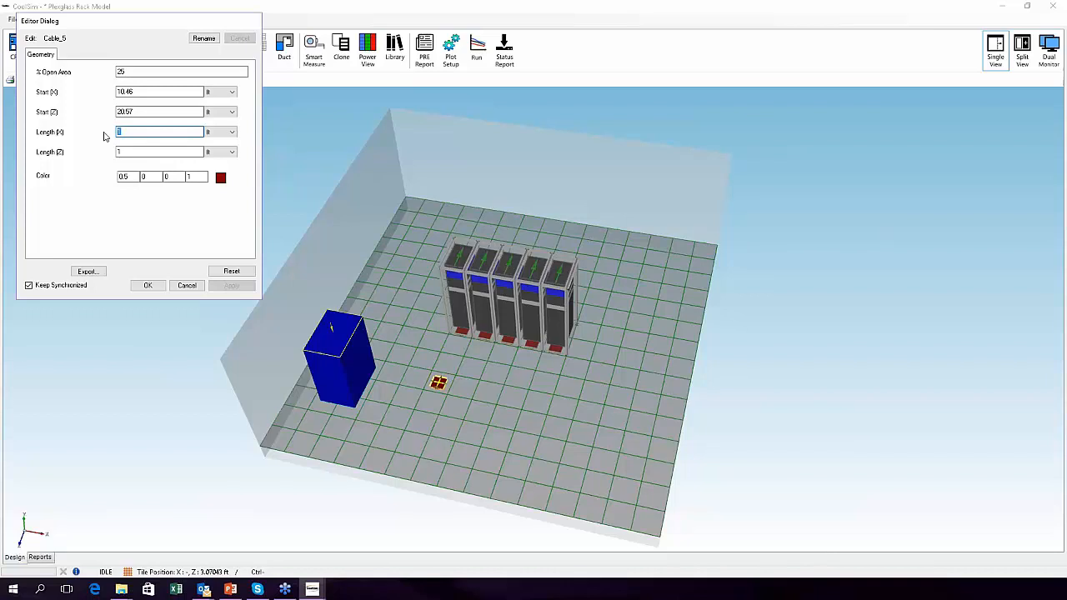
{"action": "type", "text": ".25"}
{"action": "key", "text": "Tab"}
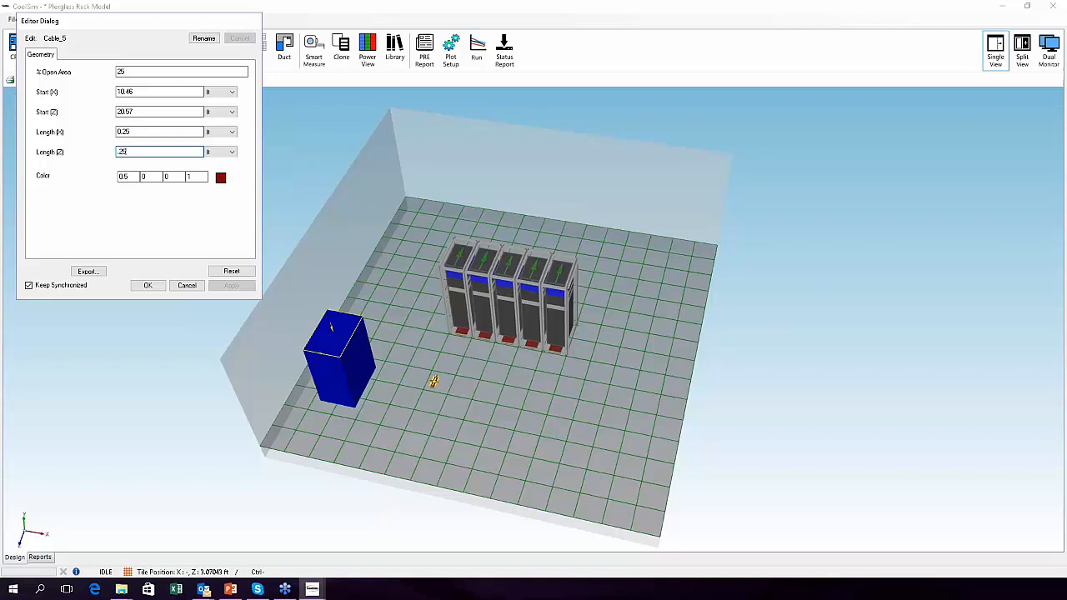
{"action": "type", "text": ".25"}
{"action": "left_click", "coordinate": [213, 154]}
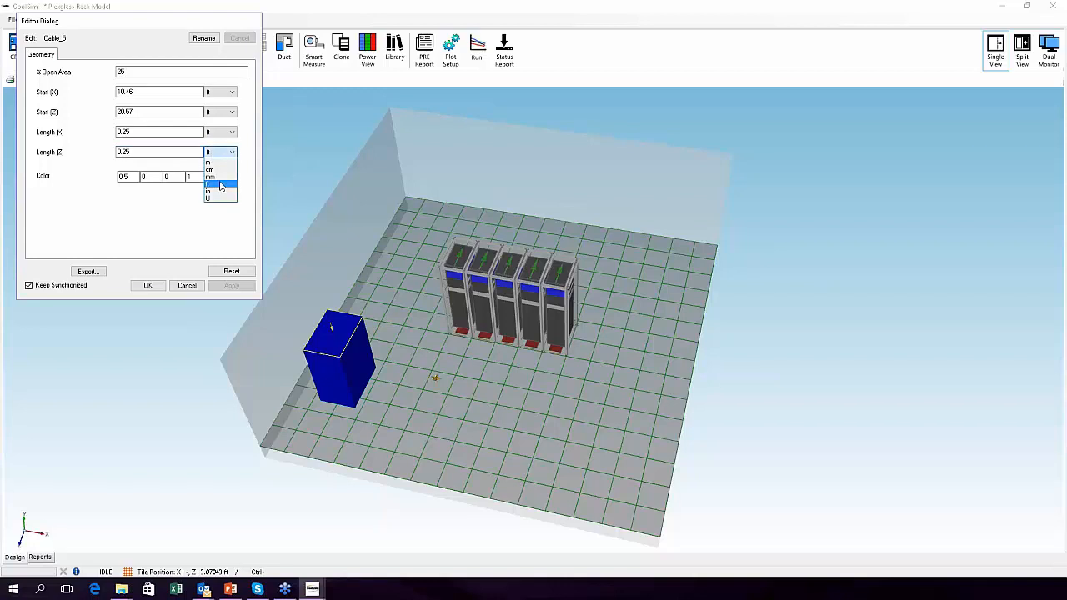
{"action": "left_click", "coordinate": [220, 193]}
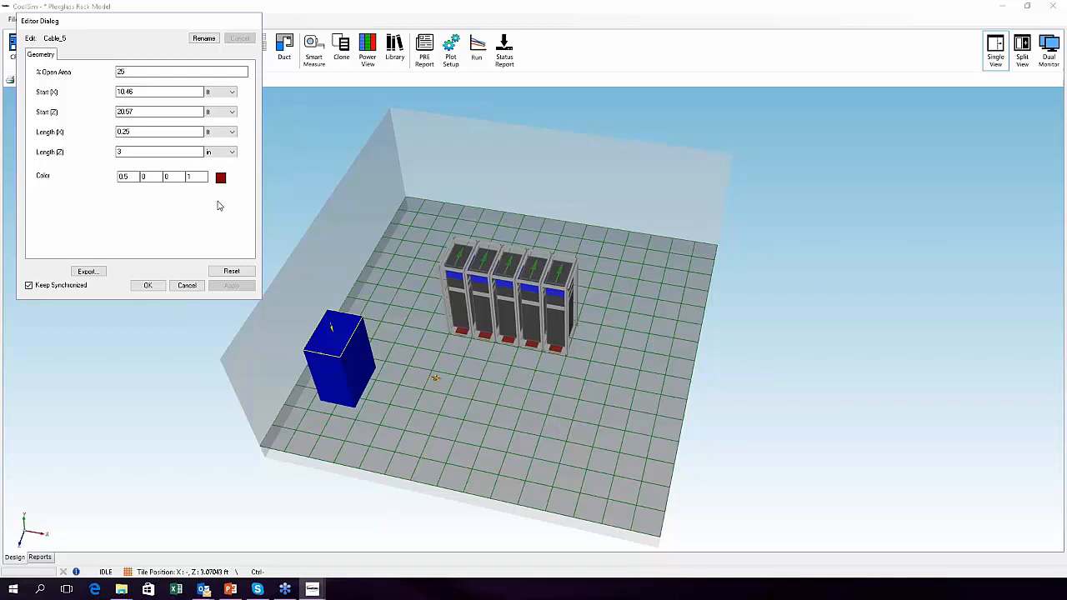
{"action": "left_click", "coordinate": [147, 285]}
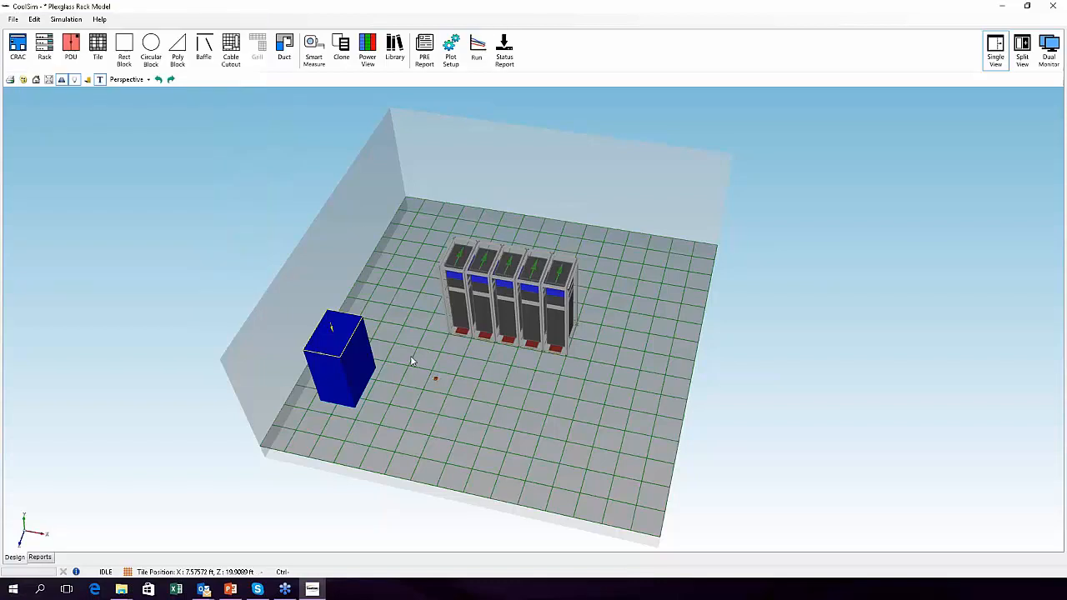
- Switch to the top view and shift the small cutout to the middle of column F, just inside tile row 11
{"action": "middle_click_drag", "start_coordinate": [410, 357], "coordinate": [547, 412]}
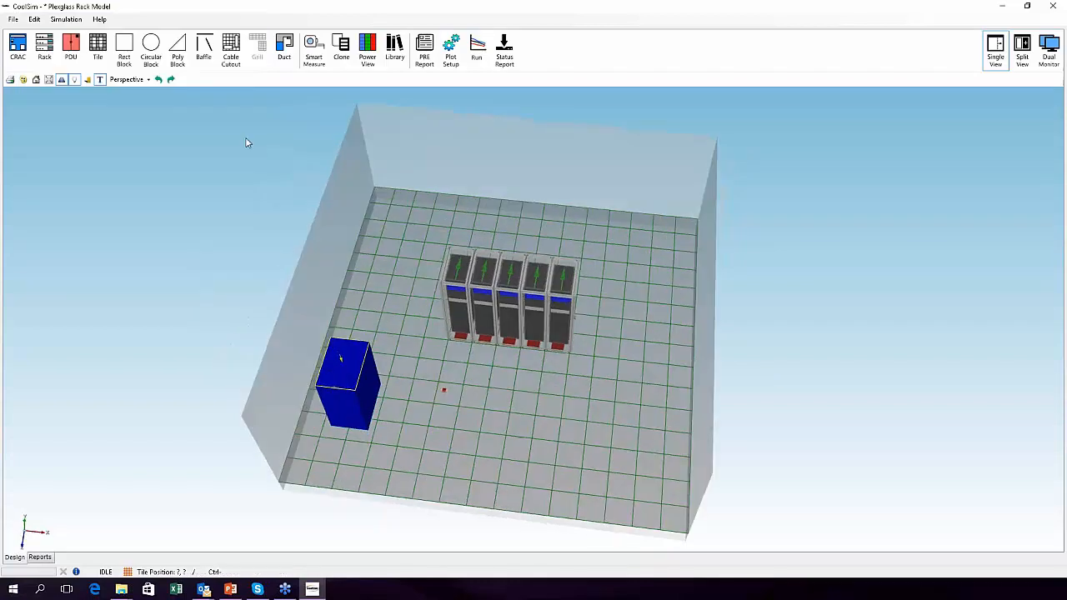
{"action": "left_click", "coordinate": [130, 81]}
{"action": "left_click", "coordinate": [133, 103]}
{"action": "scroll", "coordinate": [419, 307], "scroll_direction": "up", "scroll_amount": 4}
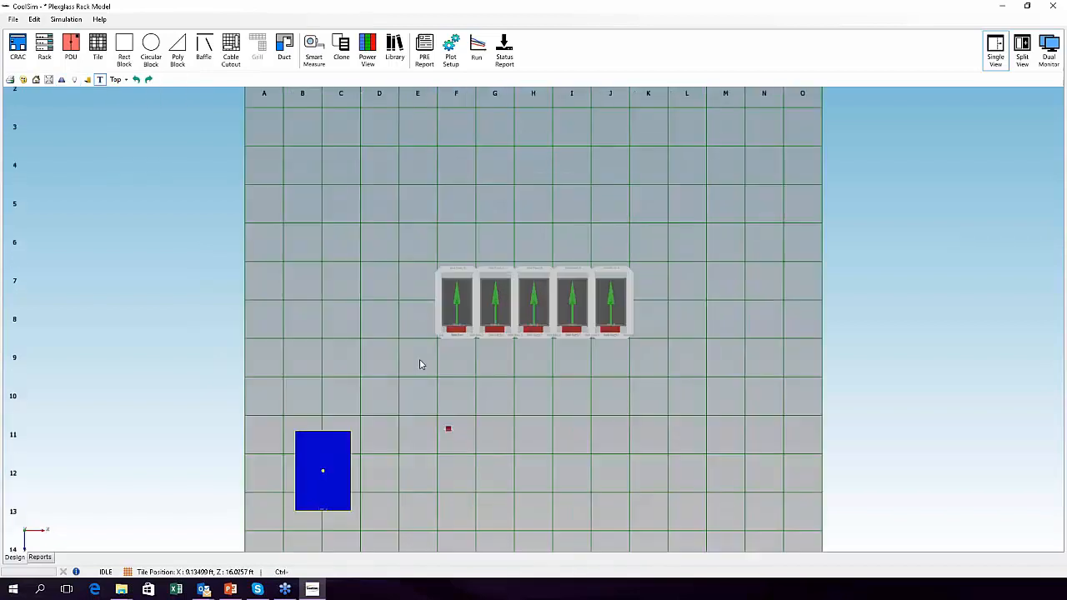
{"action": "middle_click_drag", "start_coordinate": [393, 348], "coordinate": [343, 259]}
{"action": "scroll", "coordinate": [345, 262], "scroll_direction": "up", "scroll_amount": 3}
{"action": "left_click", "coordinate": [262, 316]}
{"action": "left_click_drag", "start_coordinate": [261, 317], "coordinate": [276, 302]}
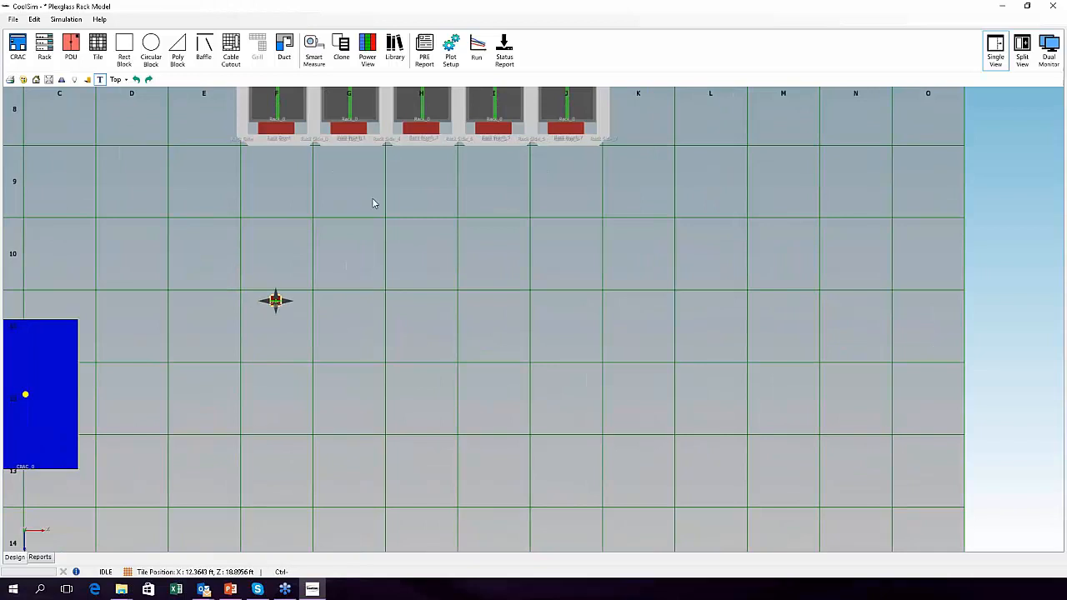
- Start cloning the selected cable cutout and set the number of copies to 5
{"action": "left_click", "coordinate": [341, 56]}
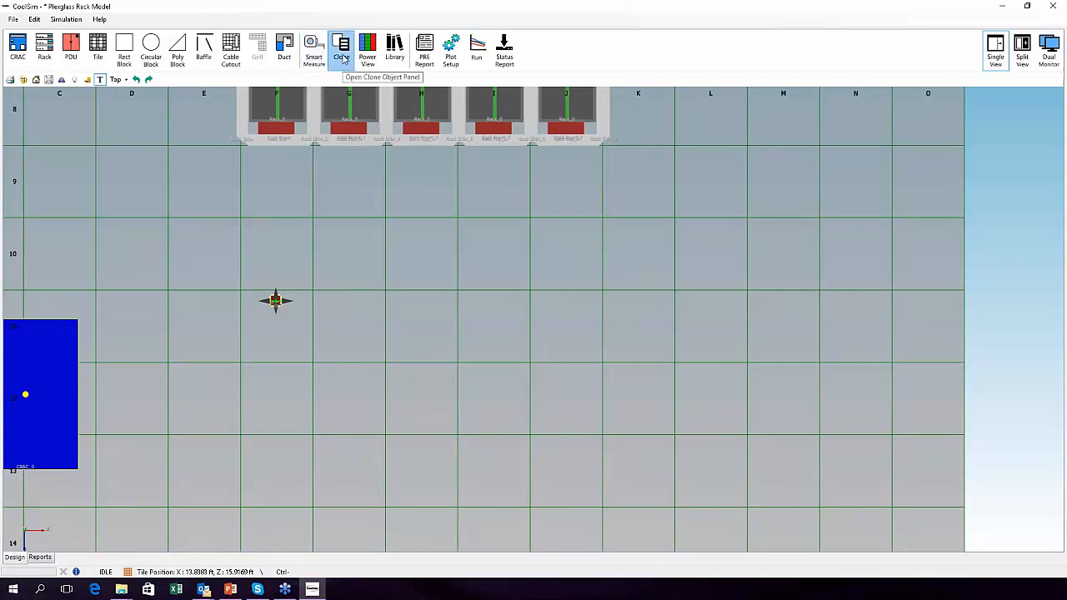
{"action": "mouse_move", "coordinate": [553, 257]}
{"action": "left_mouse_down"}
{"action": "mouse_move", "coordinate": [537, 263]}
{"action": "mouse_move", "coordinate": [534, 244]}
{"action": "mouse_move", "coordinate": [545, 258]}
{"action": "left_mouse_up"}
{"action": "type", "text": "5"}
- Try to clone the cutout with a spacing of 5 ft along X
{"action": "left_click", "coordinate": [545, 257]}
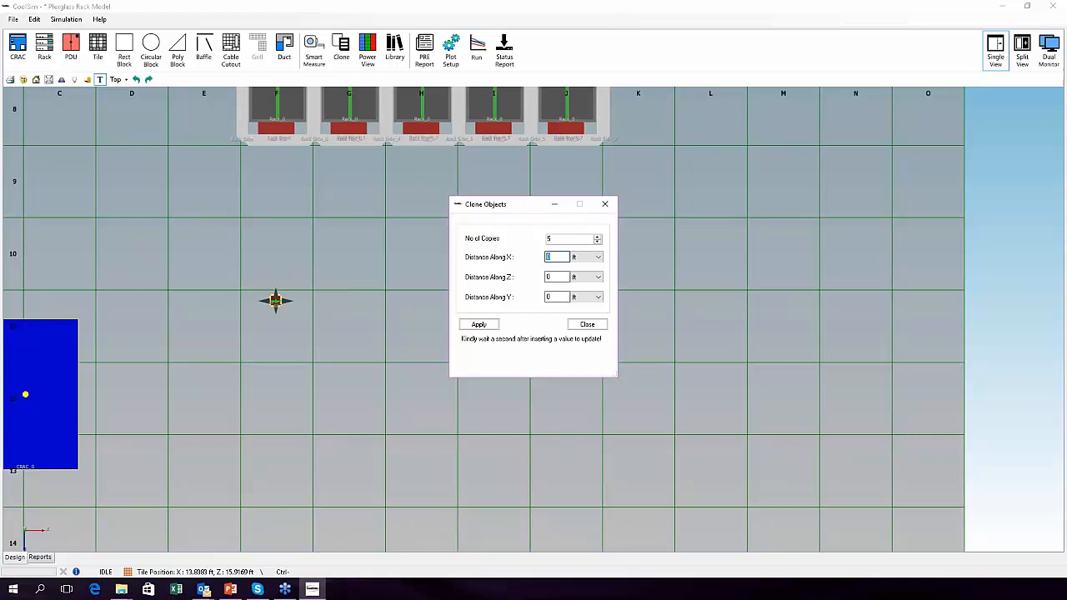
{"action": "type", "text": "5"}
{"action": "left_click", "coordinate": [480, 324]}
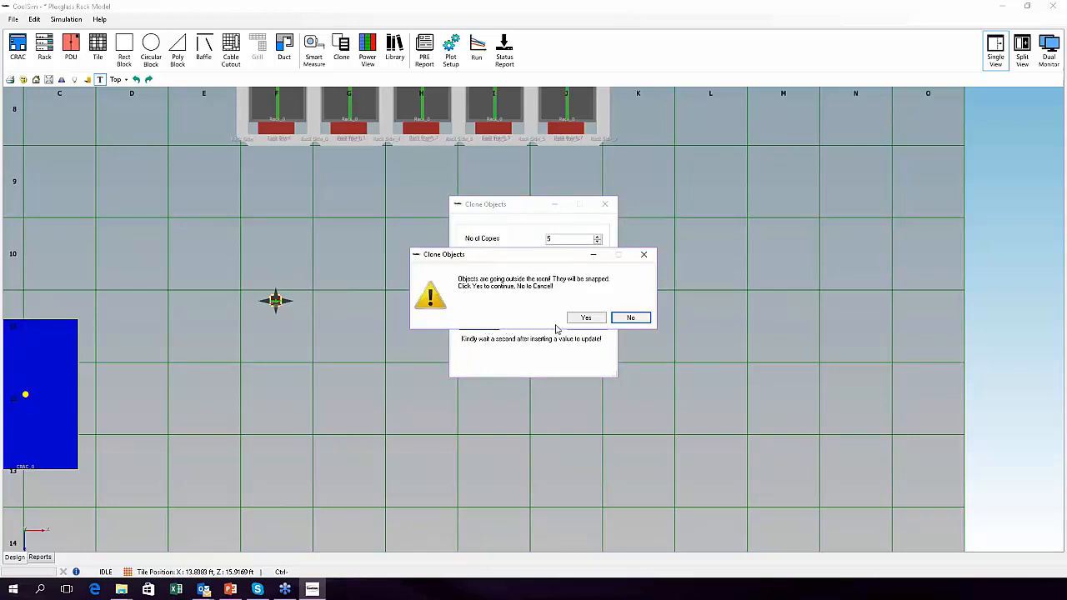
{"action": "left_click", "coordinate": [631, 318]}
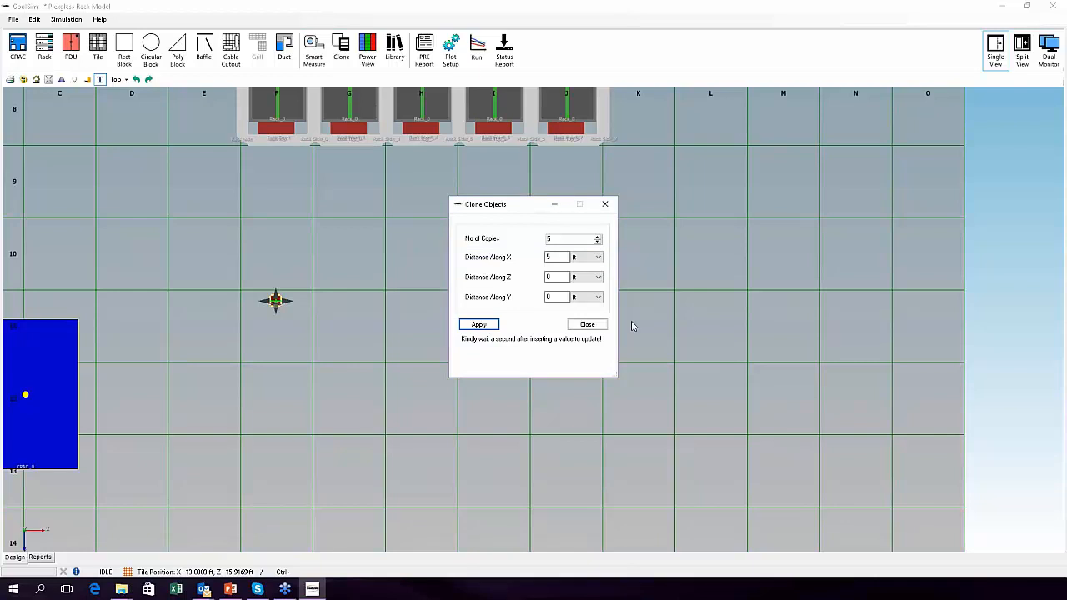
- Create the cutout clones with a spacing of 2 ft along X and finish cloning
{"action": "left_click_drag", "start_coordinate": [527, 208], "coordinate": [672, 204]}
{"action": "double_click", "coordinate": [697, 250]}
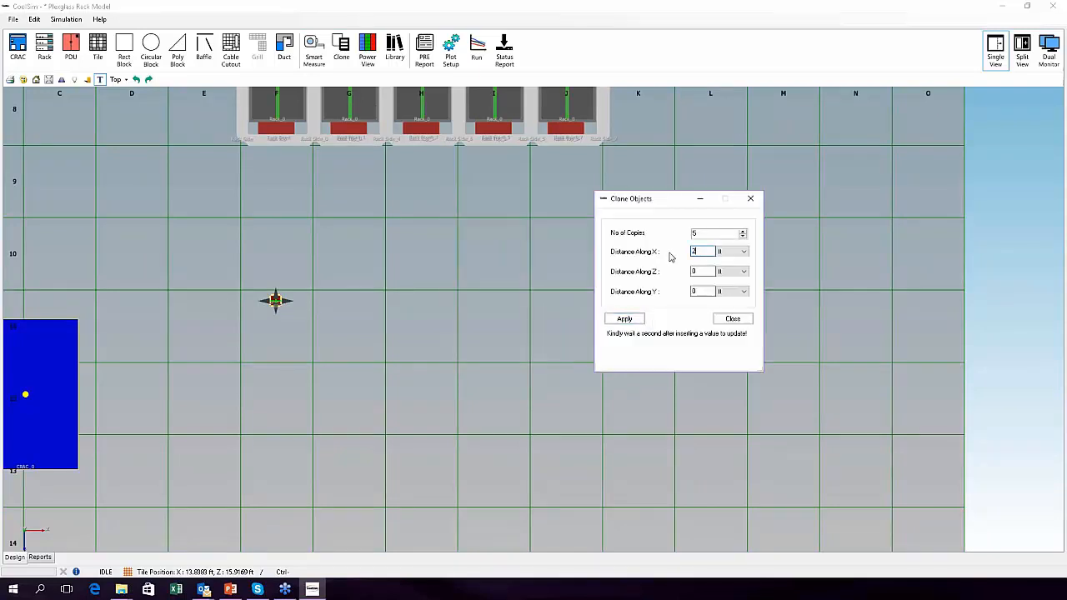
{"action": "type", "text": "2"}
{"action": "left_click", "coordinate": [627, 319]}
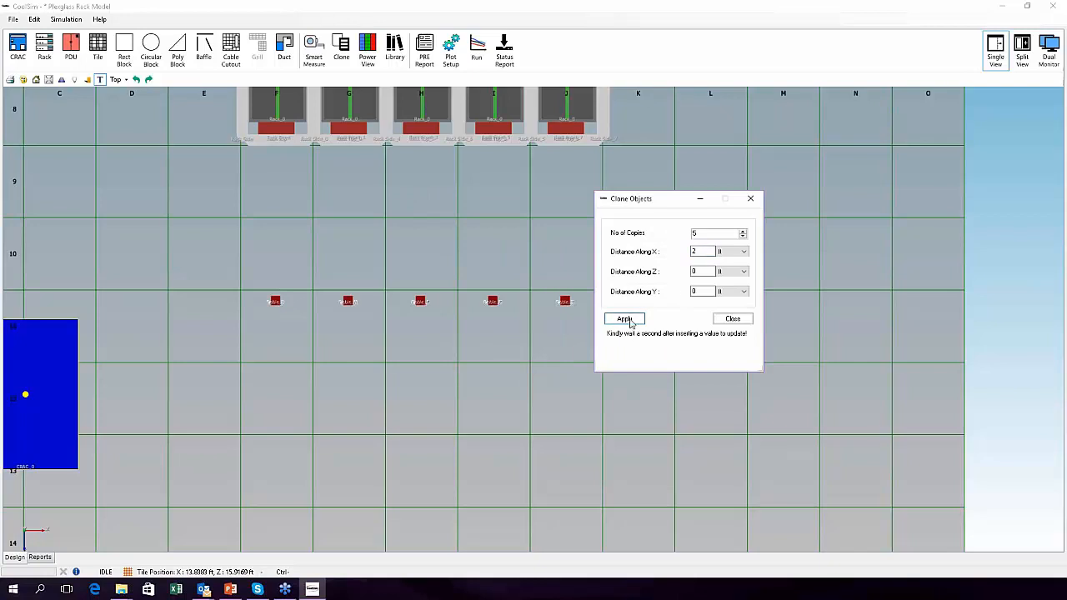
{"action": "left_click", "coordinate": [731, 320]}
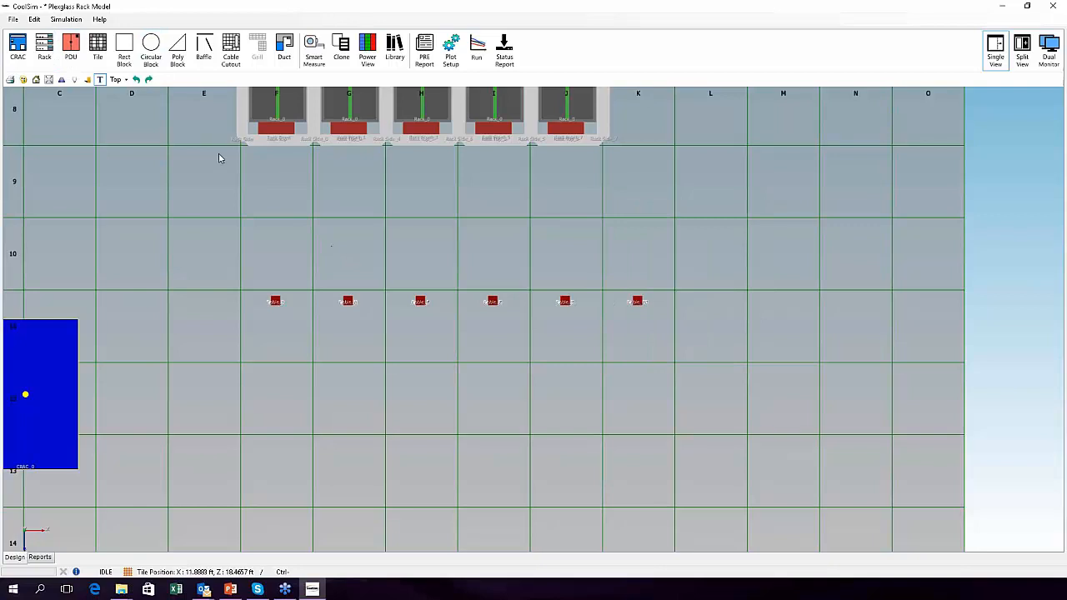
- Draw a row of five racks over the cutouts across columns F to J and delete the extra cutout in column K
{"action": "left_click", "coordinate": [45, 50]}
{"action": "left_click", "coordinate": [185, 236]}
{"action": "left_click_drag", "start_coordinate": [189, 236], "coordinate": [423, 252]}
{"action": "left_click", "coordinate": [638, 302]}
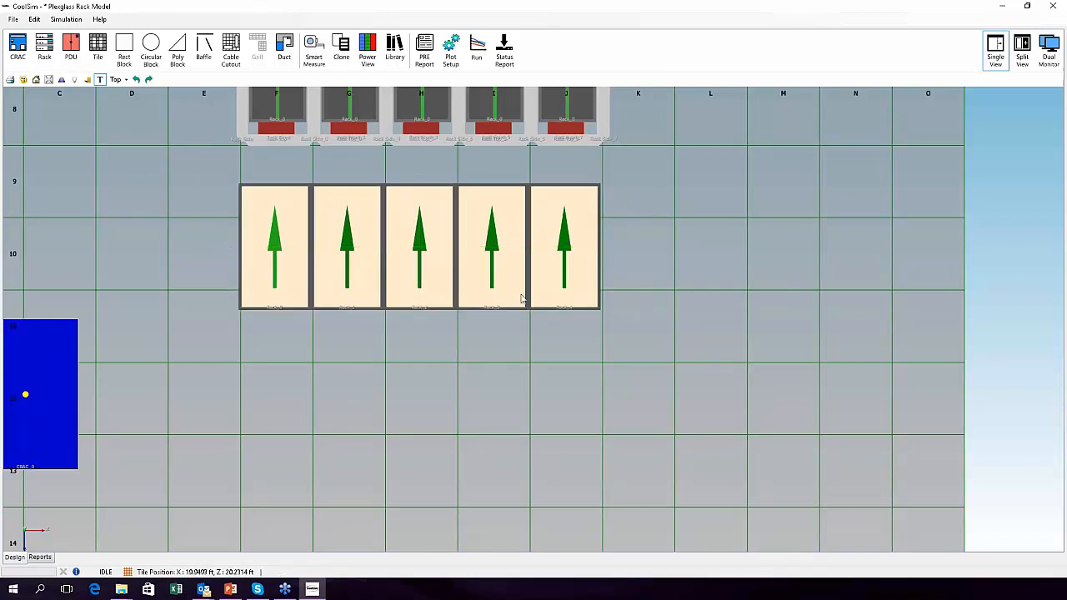
- Raise the new rack row by setting its Start (Y) to 4 in
{"action": "right_click", "coordinate": [425, 298]}
{"action": "key", "text": "Escape"}
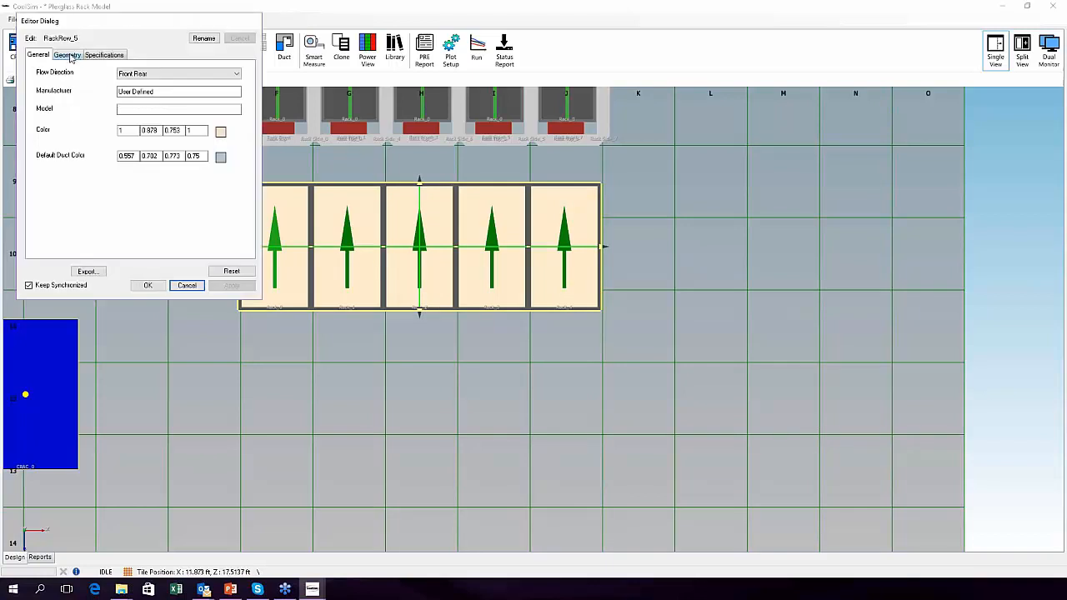
{"action": "left_click", "coordinate": [68, 55]}
{"action": "left_click", "coordinate": [217, 160]}
{"action": "left_click", "coordinate": [213, 200]}
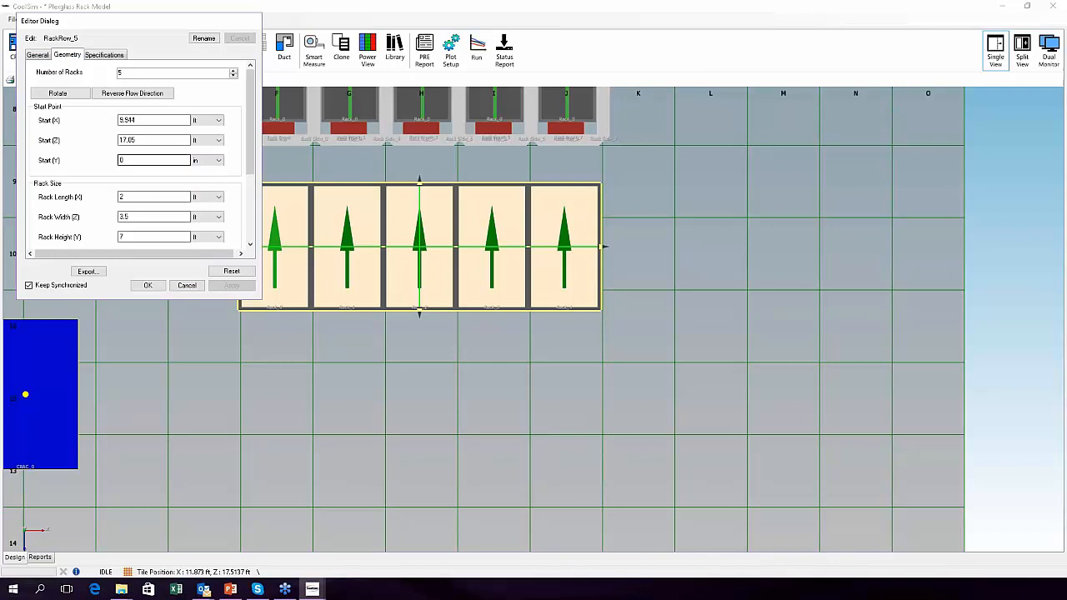
{"action": "left_click_drag", "start_coordinate": [132, 161], "coordinate": [105, 164]}
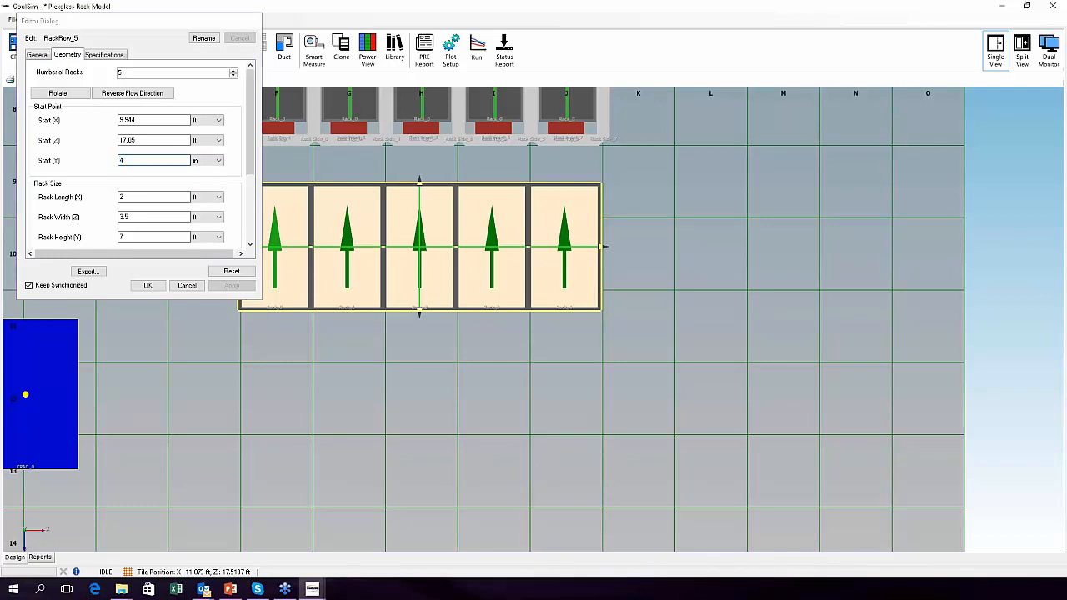
{"action": "type", "text": "4"}
{"action": "left_click", "coordinate": [148, 285]}
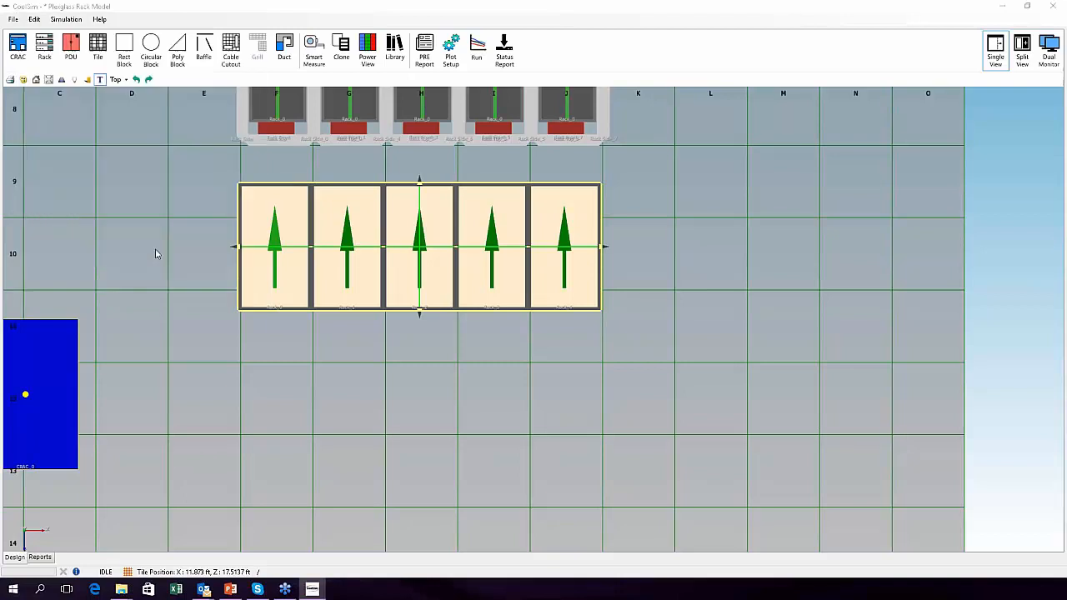
- In the perspective view, move the raised rack row away from the Plexglass racks and off the cutouts, and look at it from below
{"action": "left_click", "coordinate": [126, 79]}
{"action": "left_click", "coordinate": [123, 93]}
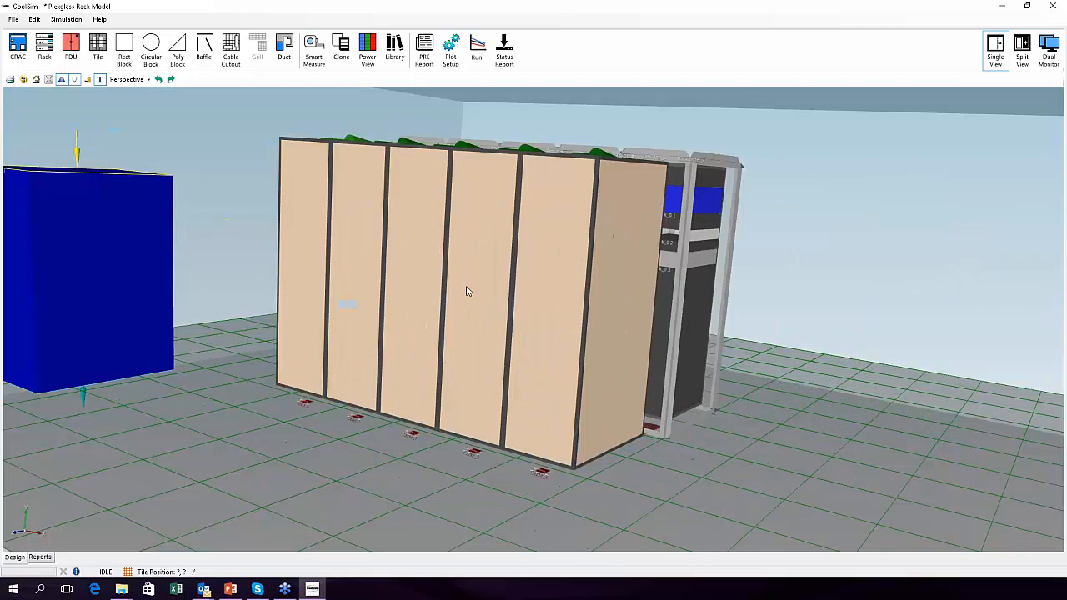
{"action": "left_click_drag", "start_coordinate": [466, 291], "coordinate": [403, 372]}
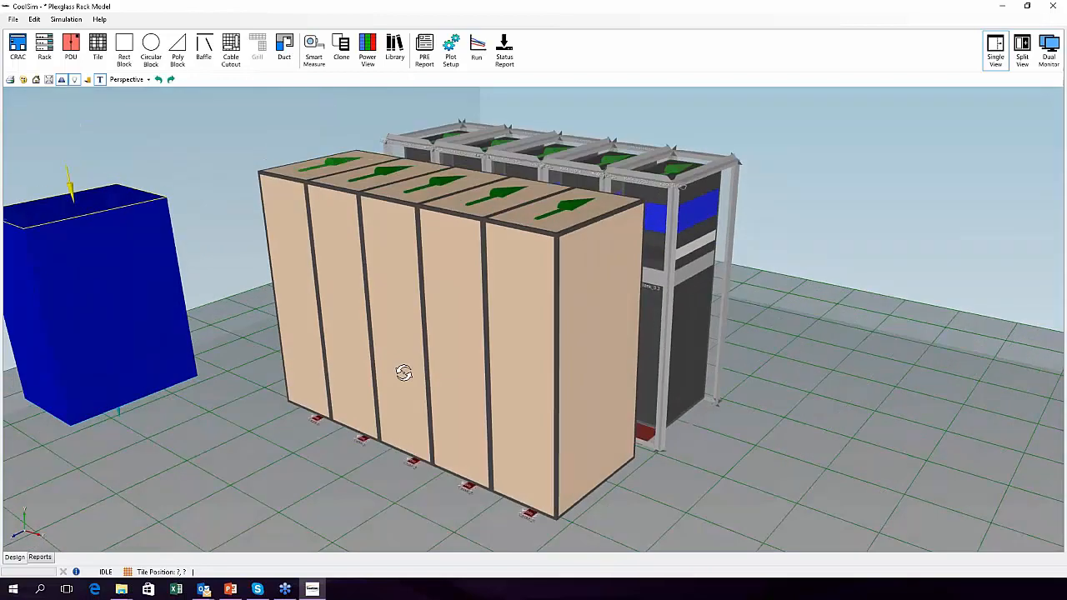
{"action": "left_click", "coordinate": [452, 200]}
{"action": "left_click_drag", "start_coordinate": [445, 190], "coordinate": [351, 220]}
{"action": "middle_click_drag", "start_coordinate": [644, 308], "coordinate": [215, 144]}
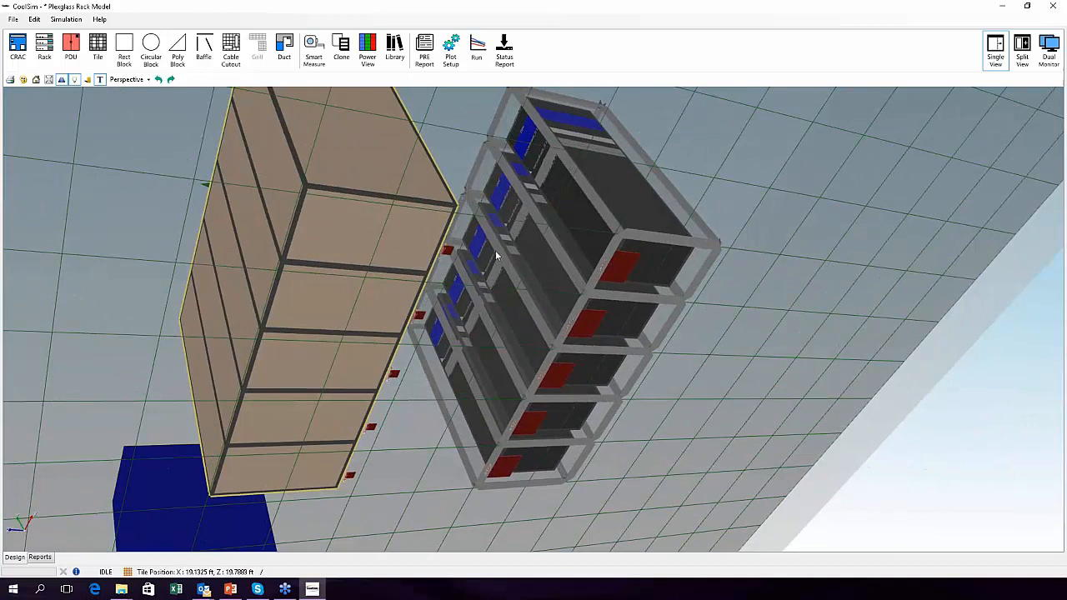
- Return to the top view and nudge the rack row toward the Plexglass racks so it covers the five cutouts
{"action": "scroll", "coordinate": [495, 250], "scroll_direction": "down", "scroll_amount": 4}
{"action": "left_click", "coordinate": [128, 80]}
{"action": "left_click", "coordinate": [126, 100]}
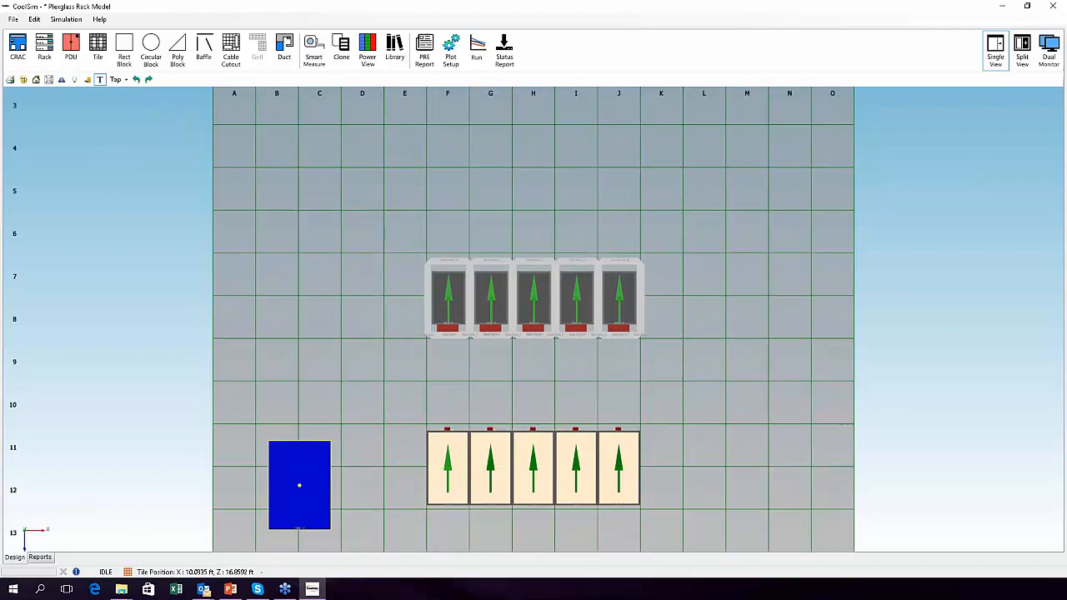
{"action": "scroll", "coordinate": [436, 253], "scroll_direction": "up", "scroll_amount": 5}
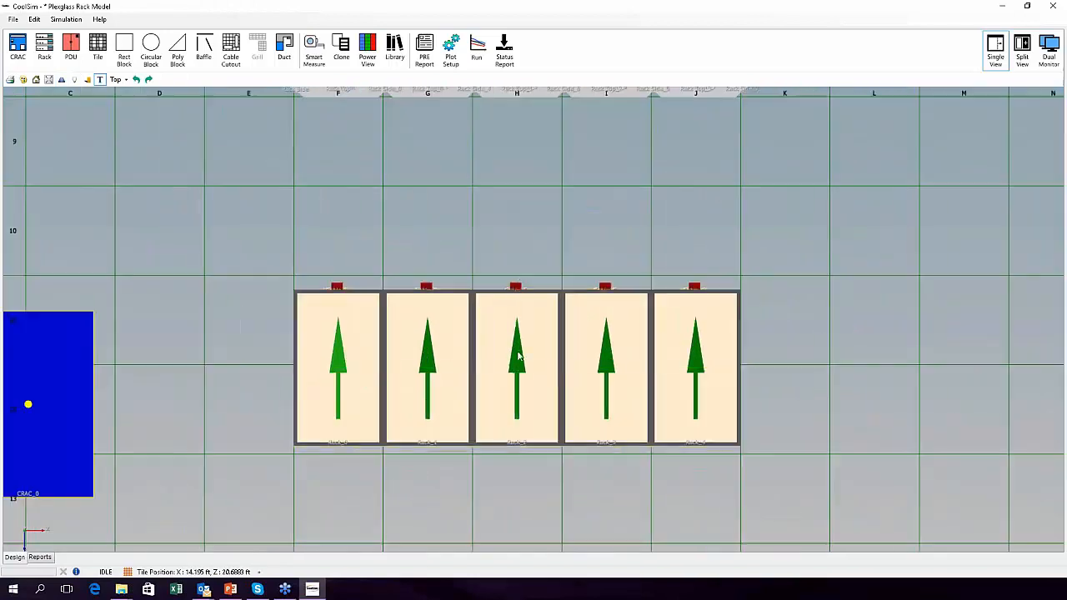
{"action": "left_click", "coordinate": [518, 366]}
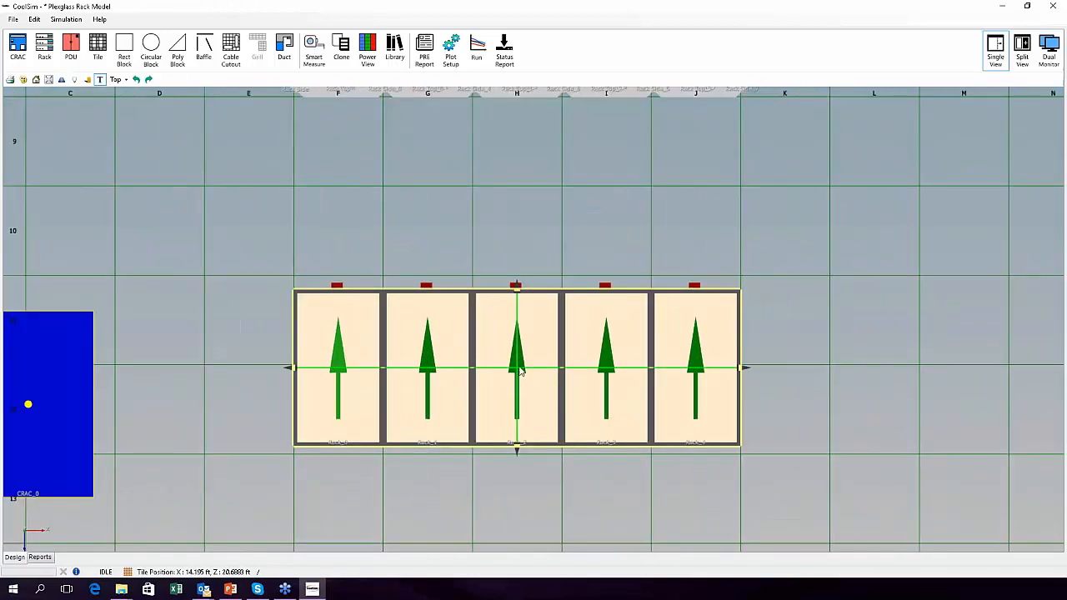
{"action": "mouse_move", "coordinate": [519, 368]}
{"action": "left_mouse_down"}
{"action": "mouse_move", "coordinate": [521, 385]}
{"action": "mouse_move", "coordinate": [520, 360]}
{"action": "left_mouse_up"}
{"action": "left_click", "coordinate": [416, 263]}
{"action": "scroll", "coordinate": [411, 263], "scroll_direction": "down", "scroll_amount": 6}
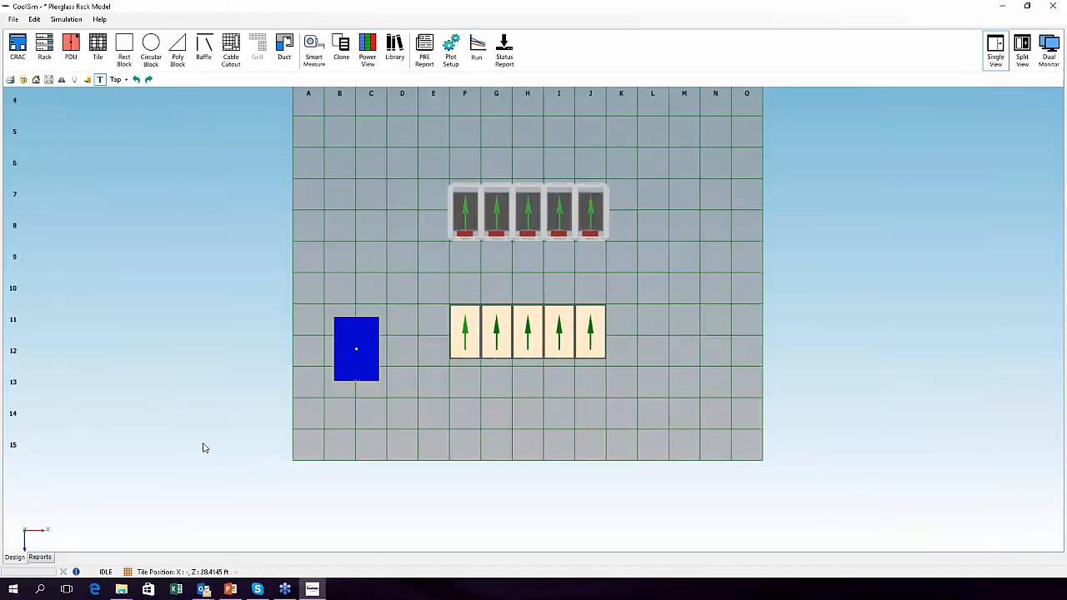
- Open server level modeling.csp from the Rack Examples folder without saving the Plexglass Rack Model
{"action": "left_click", "coordinate": [39, 558]}
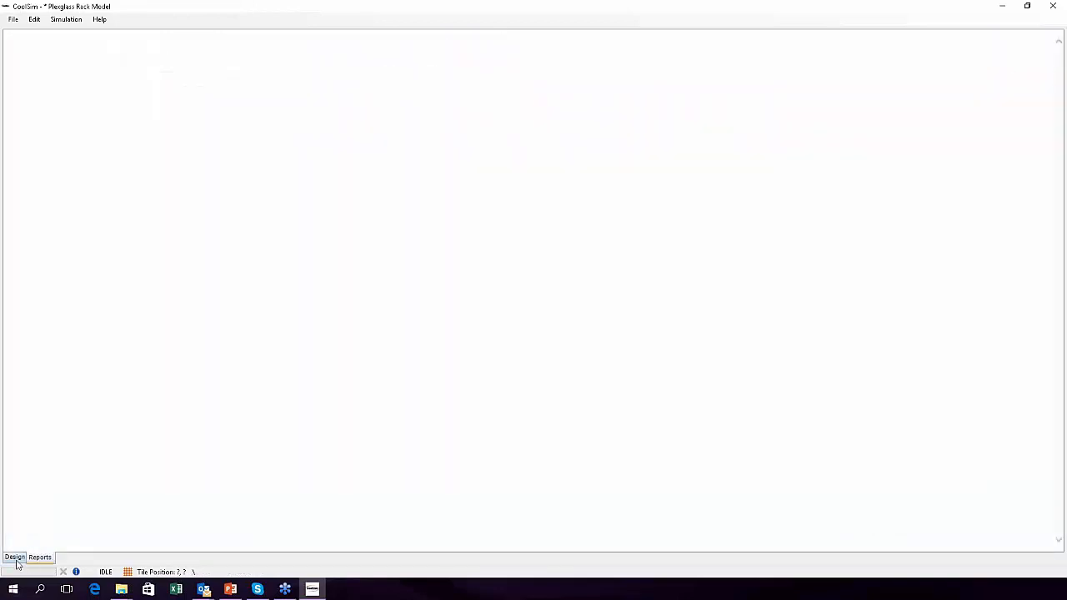
{"action": "left_click", "coordinate": [17, 558]}
{"action": "left_click", "coordinate": [14, 20]}
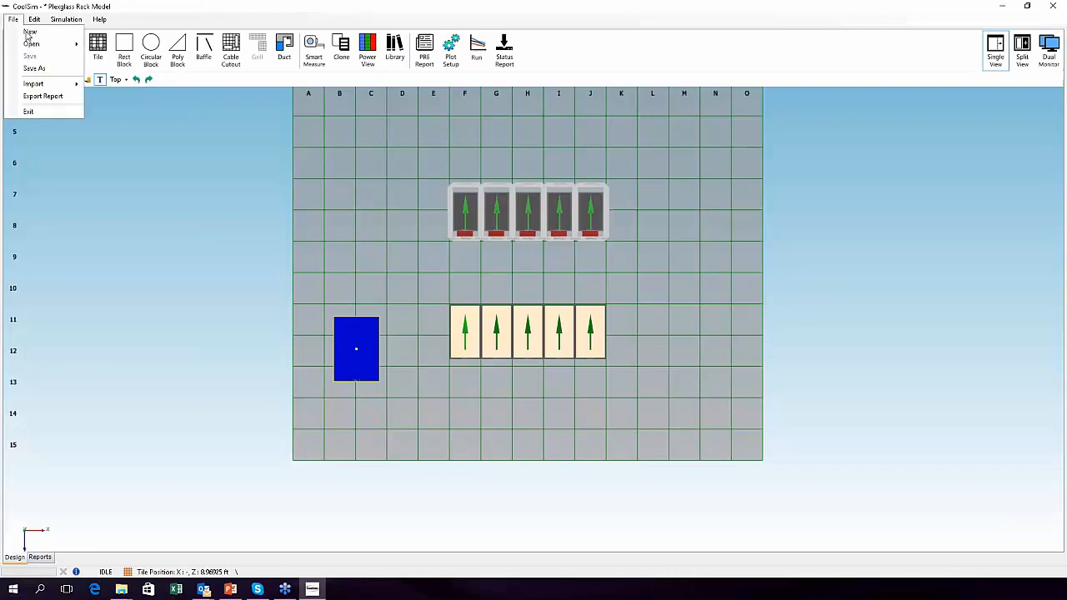
{"action": "mouse_move", "coordinate": [34, 43]}
{"action": "left_click", "coordinate": [125, 43]}
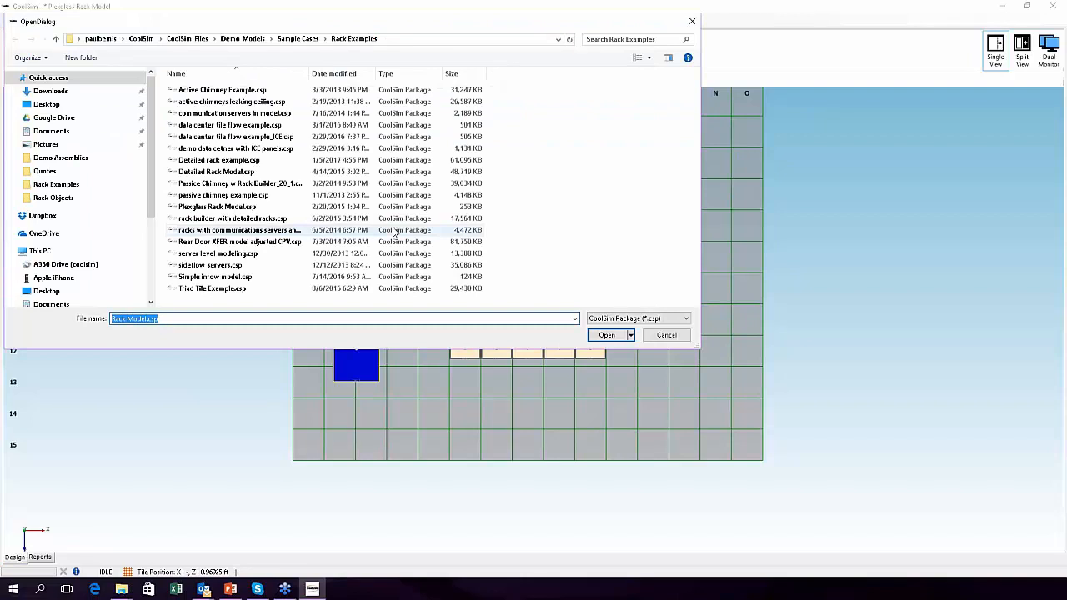
{"action": "left_click", "coordinate": [233, 256]}
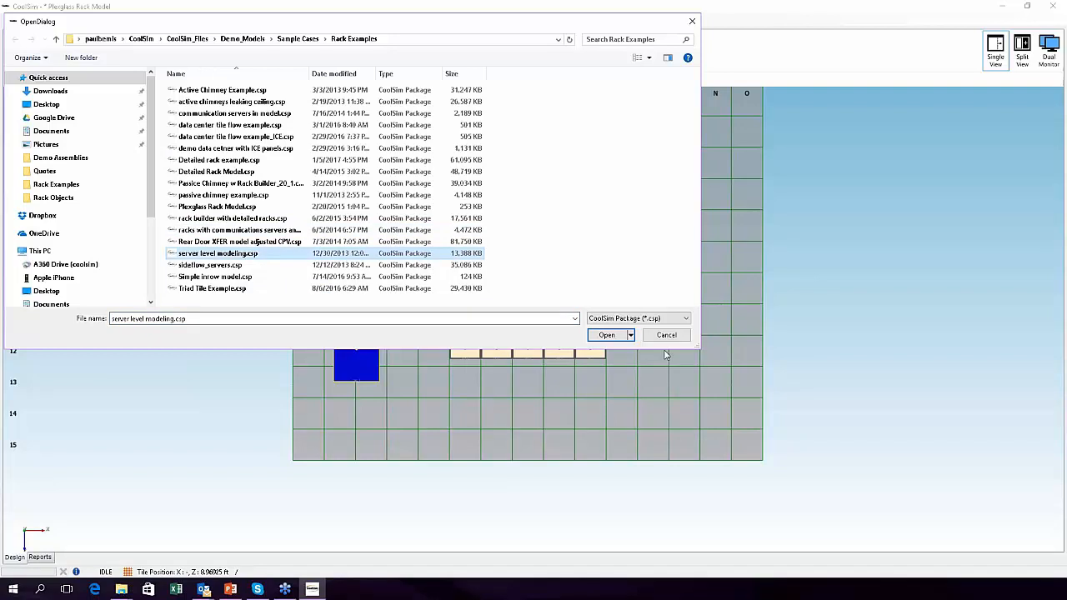
{"action": "left_click", "coordinate": [601, 335]}
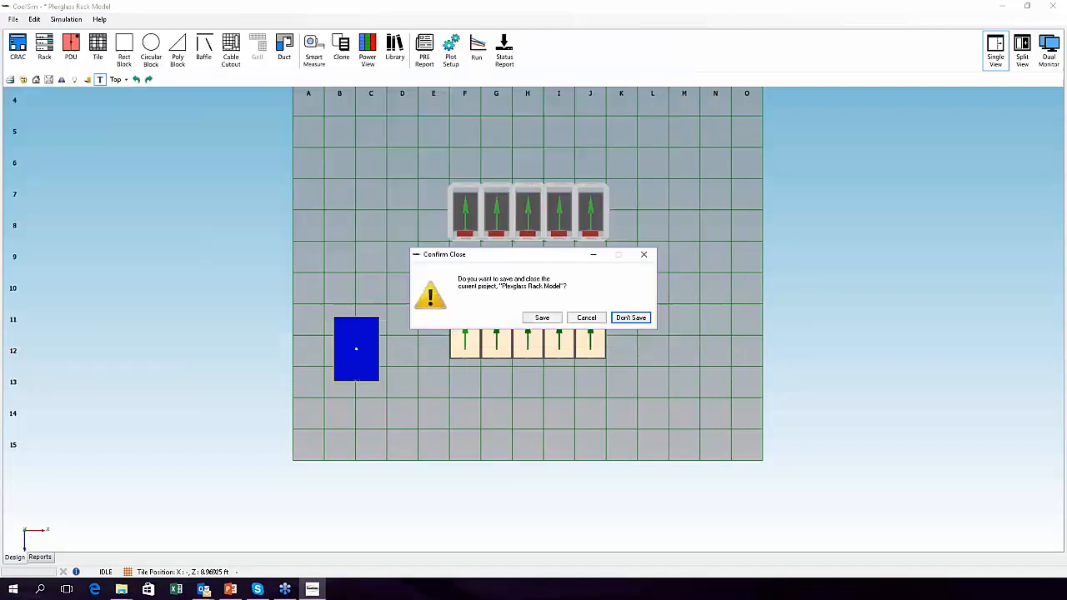
{"action": "left_click", "coordinate": [631, 317]}
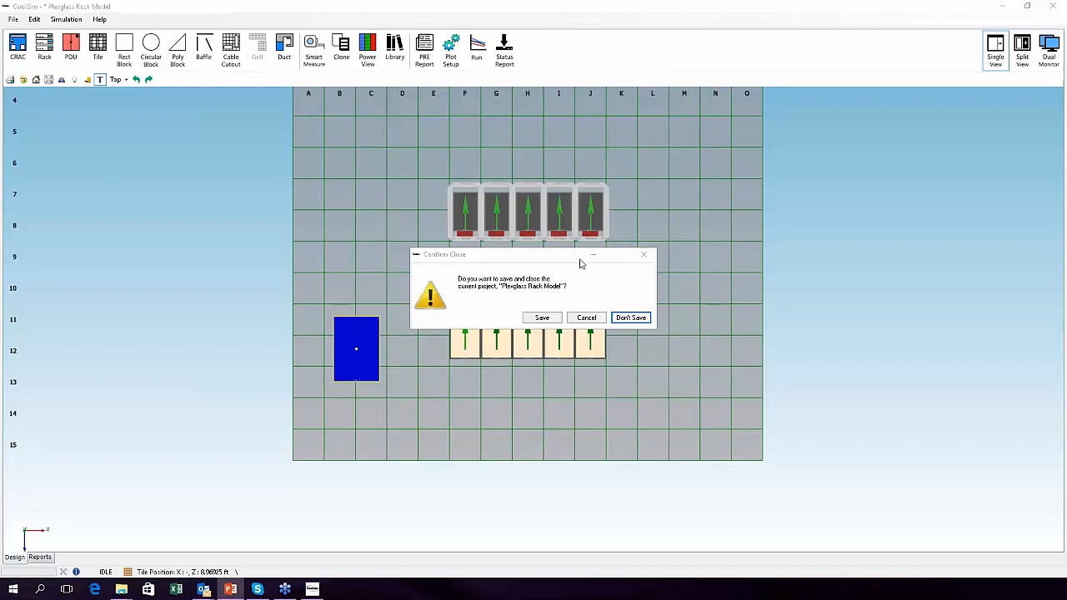
{"action": "left_click", "coordinate": [631, 318]}
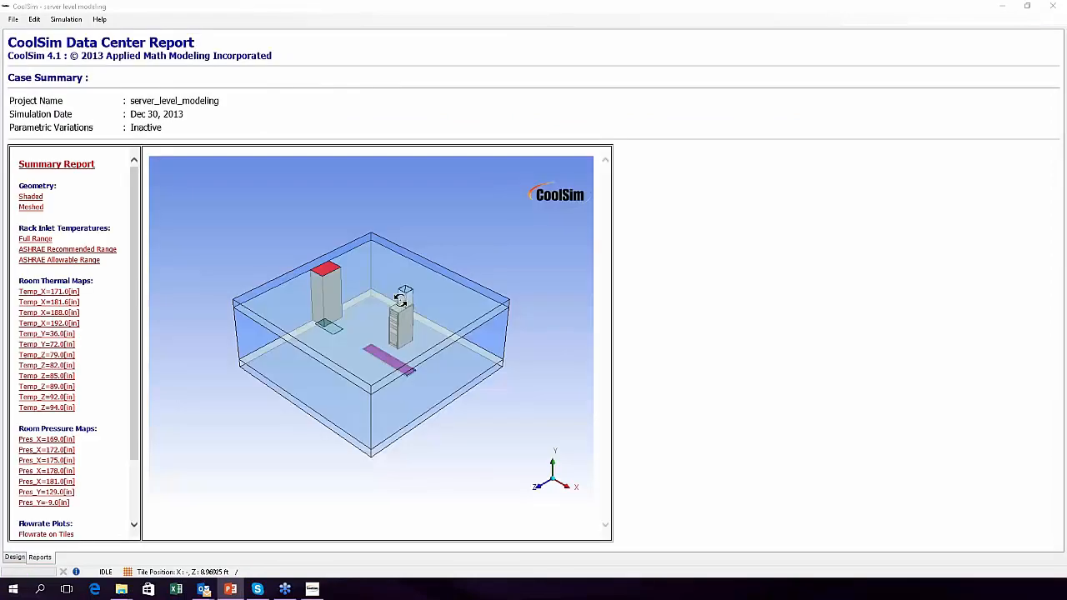
- Orbit the report's 3D room model and examine the servers and blanks in the design model's rack up close
{"action": "left_click_drag", "start_coordinate": [357, 365], "coordinate": [384, 376]}
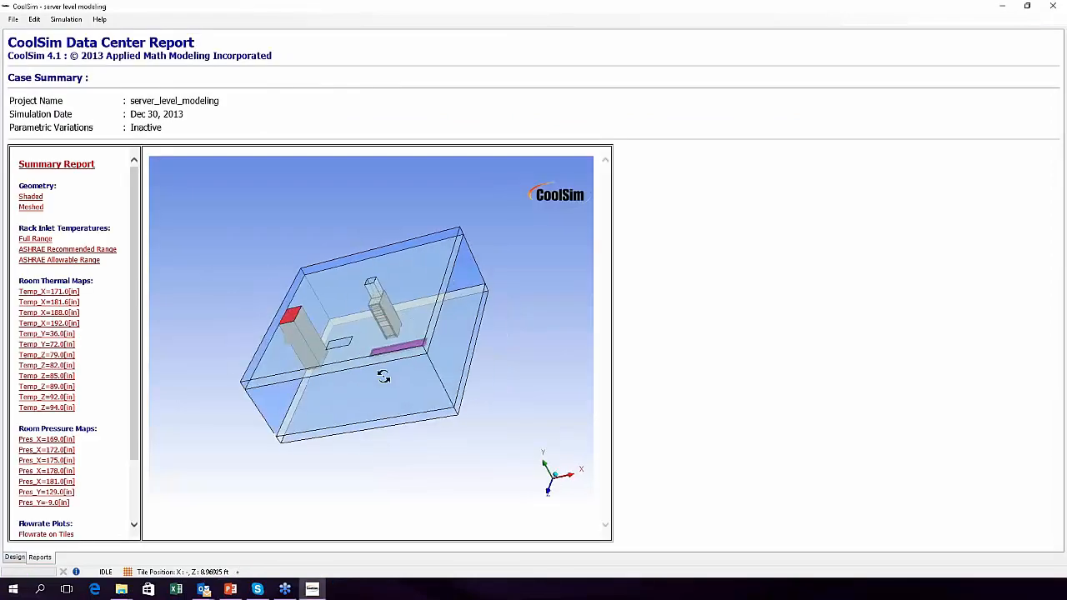
{"action": "left_click", "coordinate": [15, 557]}
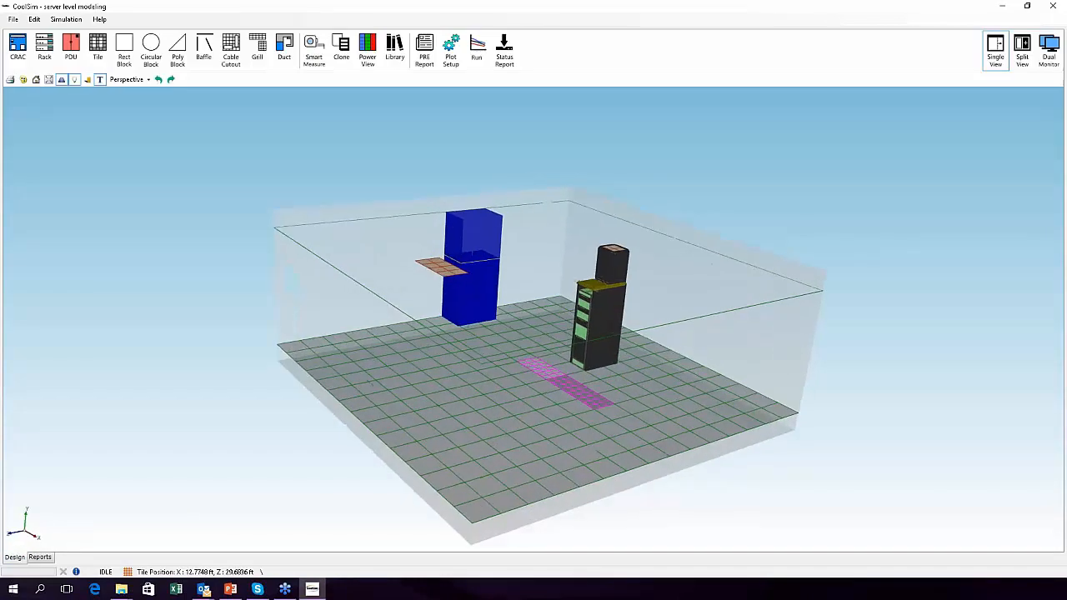
{"action": "scroll", "coordinate": [533, 319], "scroll_direction": "up", "scroll_amount": 6}
{"action": "middle_click_drag", "start_coordinate": [308, 332], "coordinate": [146, 332]}
{"action": "left_click_drag", "start_coordinate": [308, 366], "coordinate": [467, 366]}
{"action": "scroll", "coordinate": [221, 353], "scroll_direction": "up", "scroll_amount": 5}
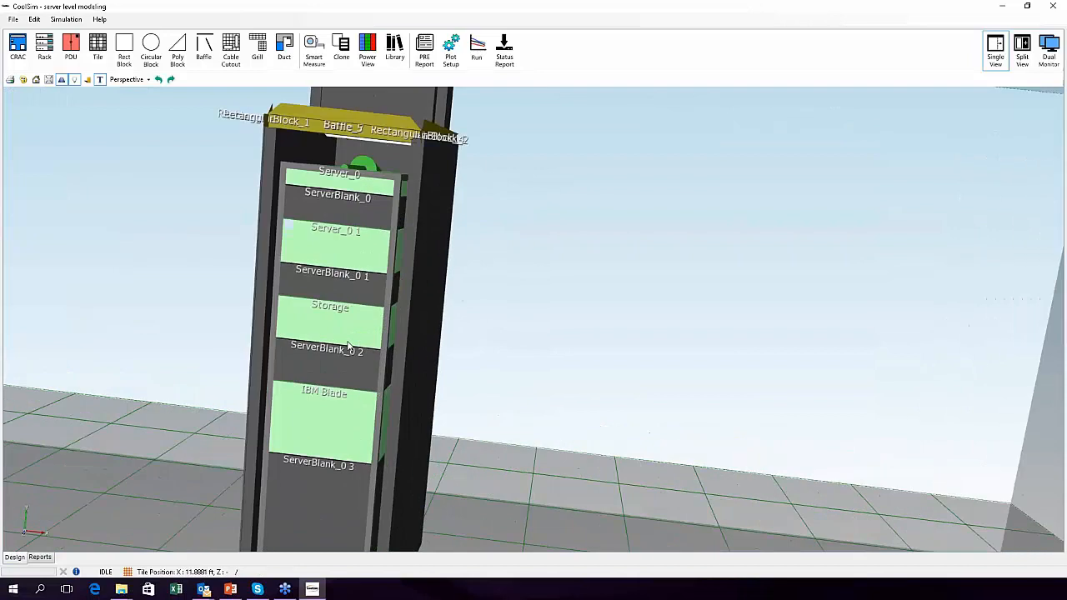
{"action": "scroll", "coordinate": [350, 347], "scroll_direction": "down", "scroll_amount": 3}
{"action": "scroll", "coordinate": [398, 366], "scroll_direction": "up", "scroll_amount": 2}
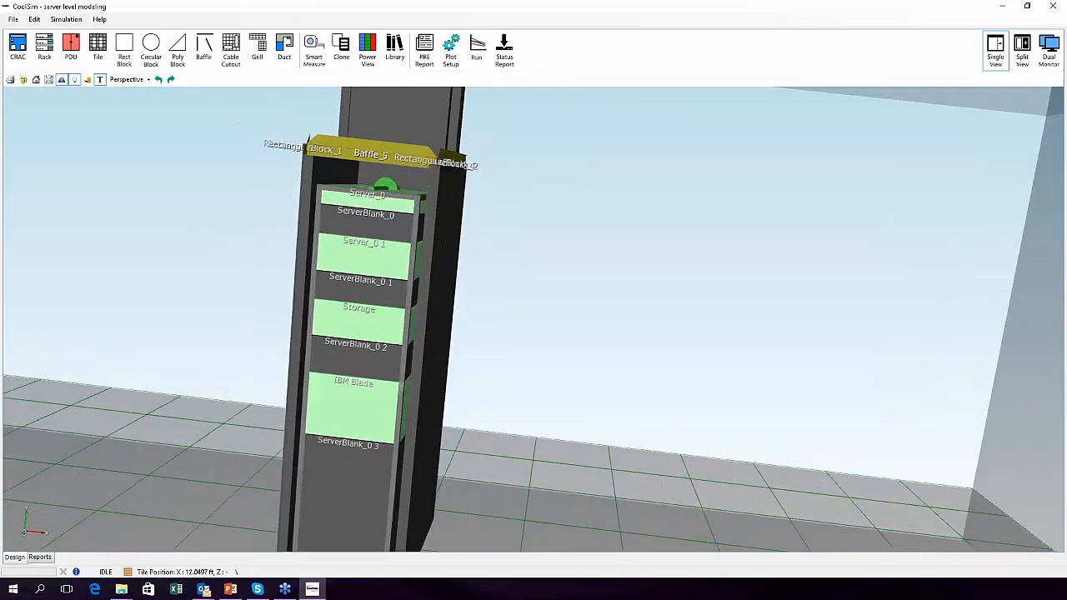
- Inspect the geometry settings of the rack holding the servers with its length displayed in inches, and close them without applying
{"action": "left_click", "coordinate": [367, 216]}
{"action": "right_click", "coordinate": [366, 216]}
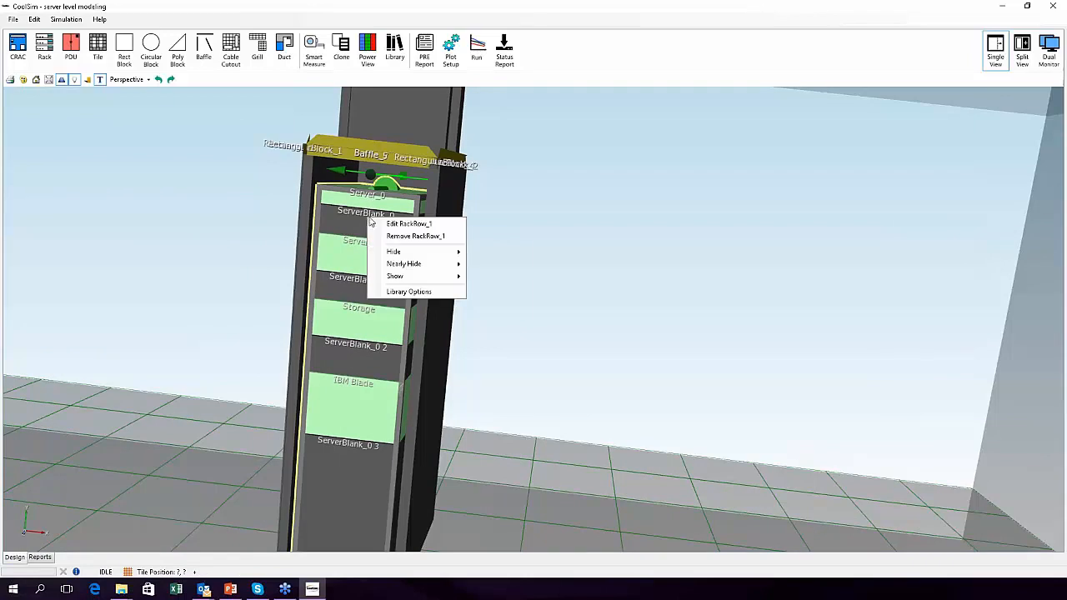
{"action": "left_click", "coordinate": [397, 225]}
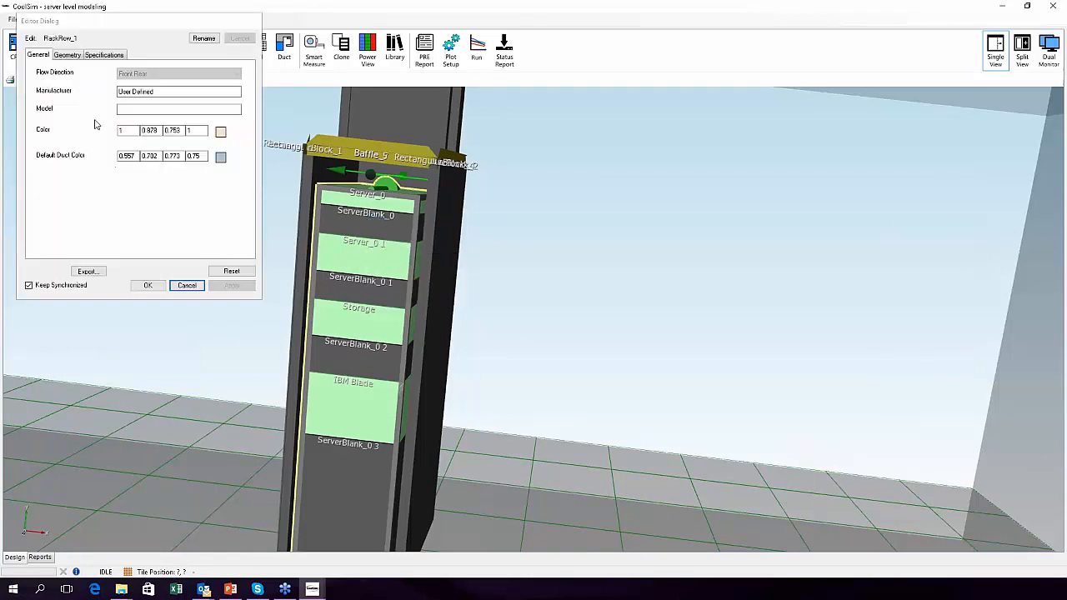
{"action": "left_click", "coordinate": [71, 56]}
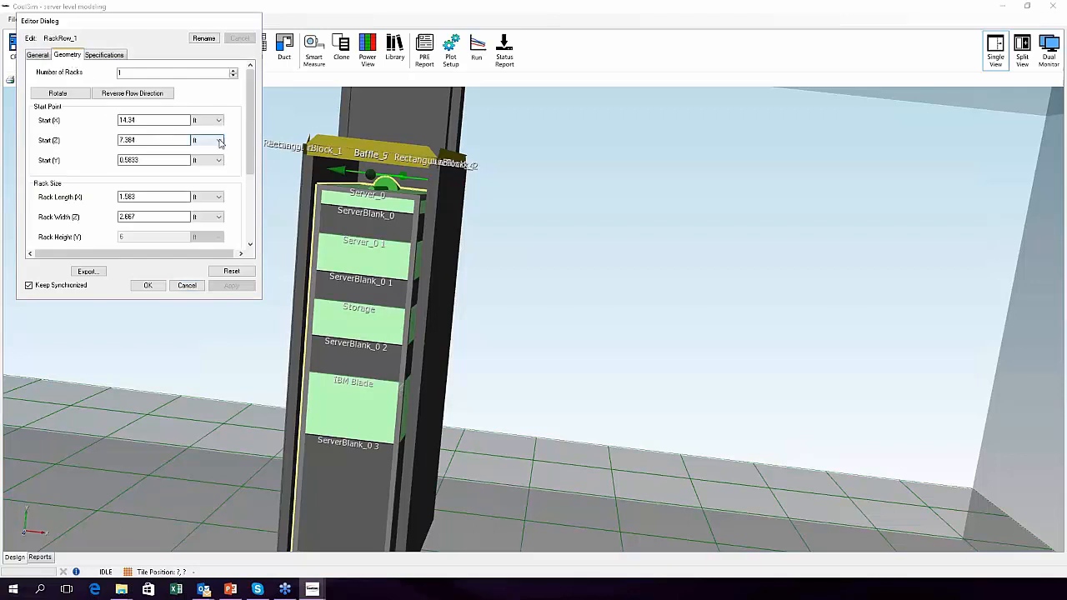
{"action": "left_click", "coordinate": [217, 121]}
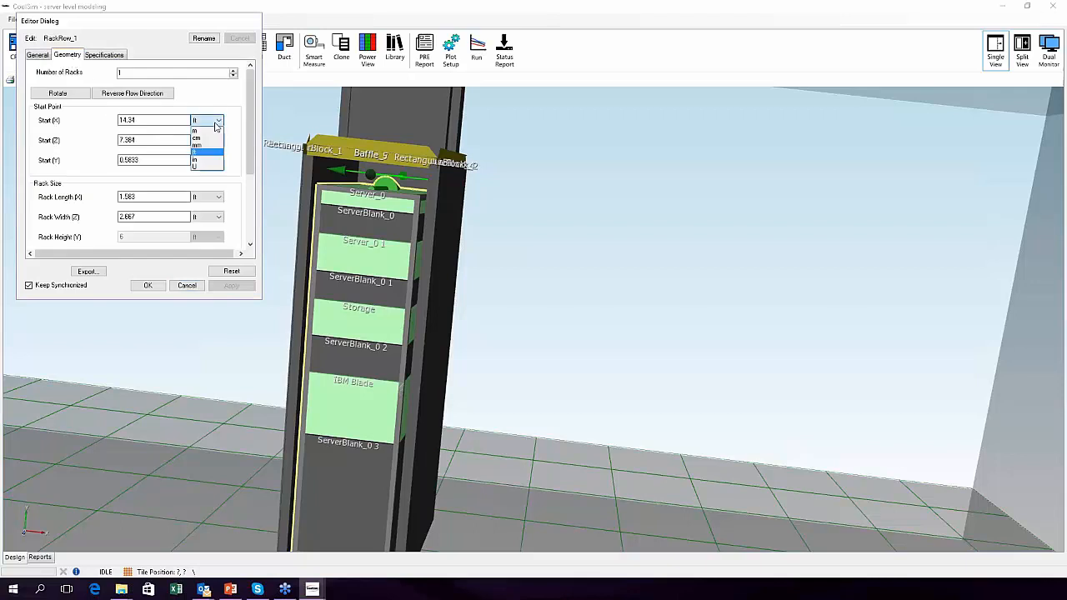
{"action": "left_click", "coordinate": [99, 175]}
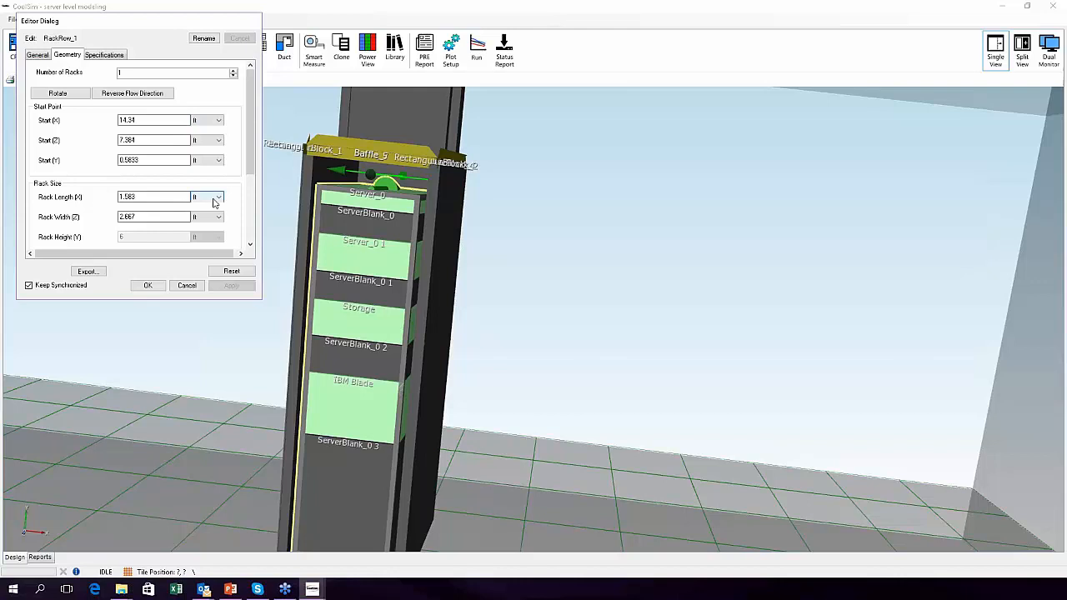
{"action": "left_click", "coordinate": [216, 198]}
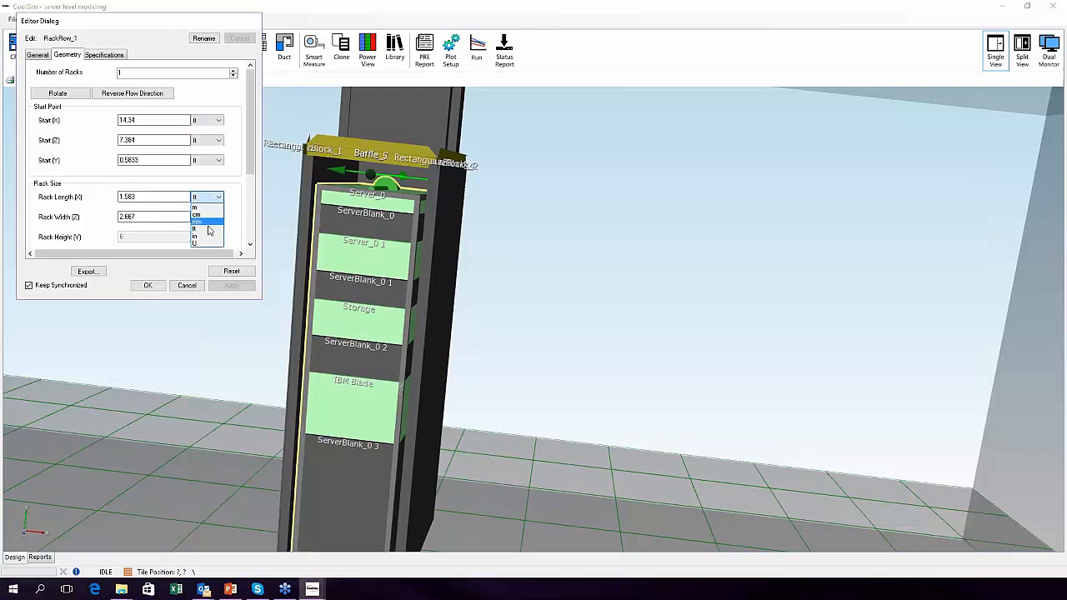
{"action": "left_click", "coordinate": [200, 235]}
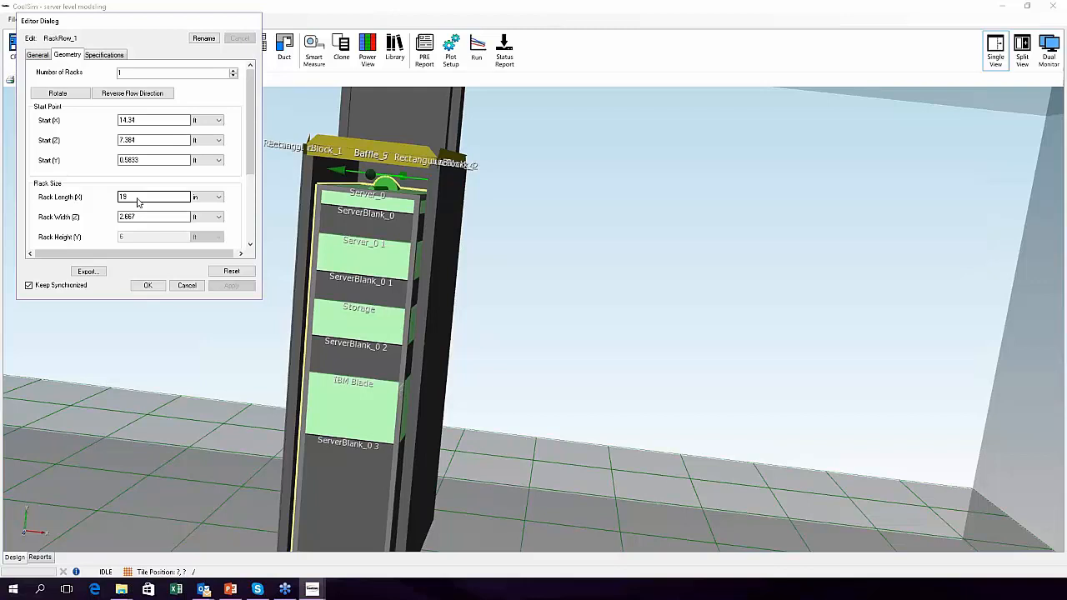
{"action": "left_click", "coordinate": [185, 285]}
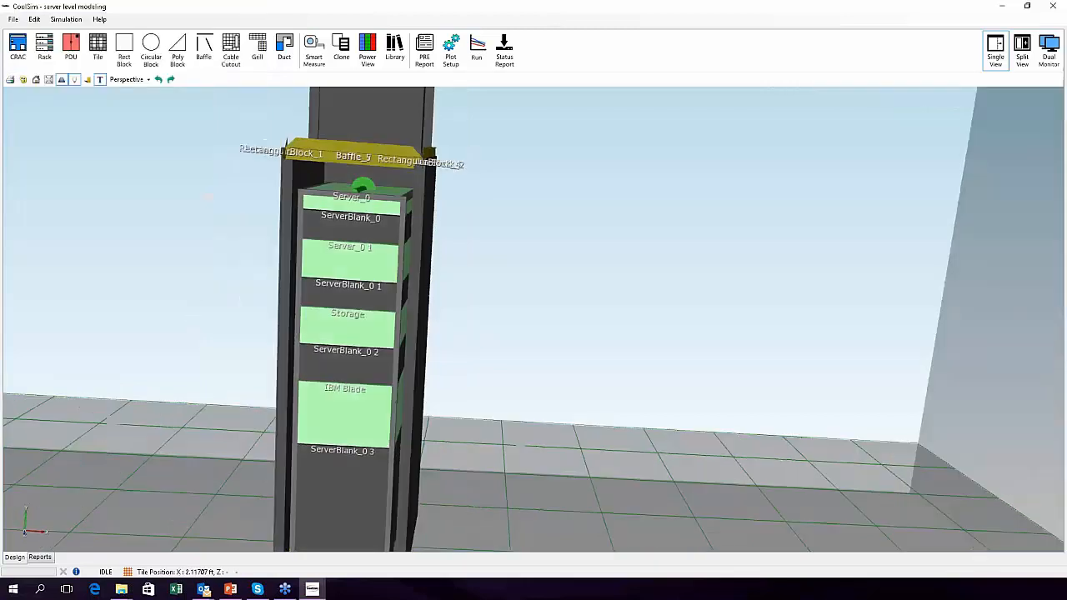
- Leave the server level model and start a new, empty project
{"action": "scroll", "coordinate": [297, 331], "scroll_direction": "down", "scroll_amount": 4}
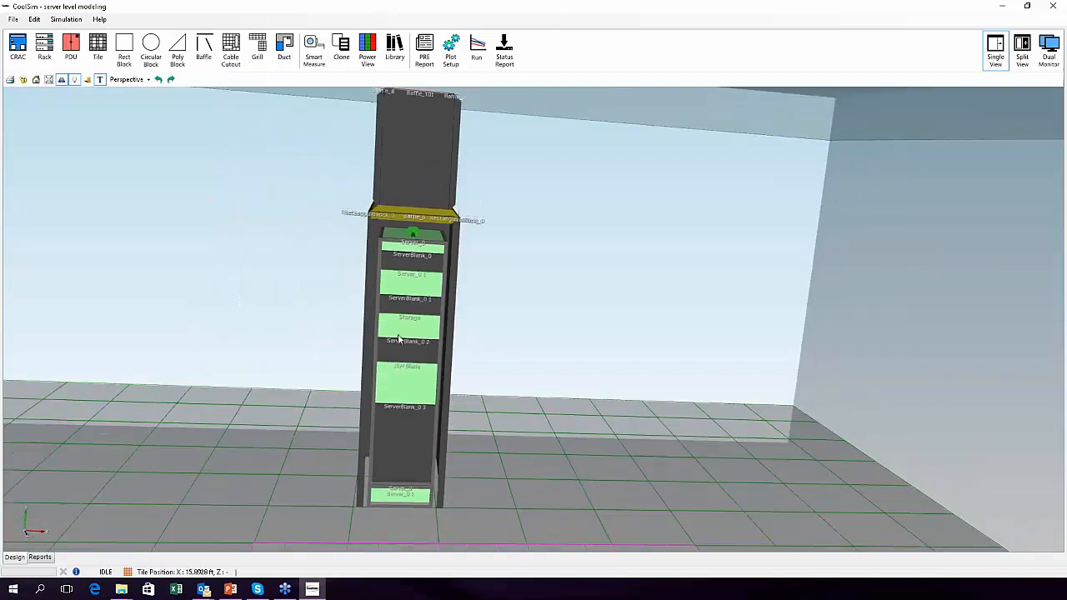
{"action": "scroll", "coordinate": [286, 311], "scroll_direction": "down", "scroll_amount": 2}
{"action": "scroll", "coordinate": [533, 320], "scroll_direction": "down", "scroll_amount": 2}
{"action": "scroll", "coordinate": [218, 325], "scroll_direction": "down", "scroll_amount": 3}
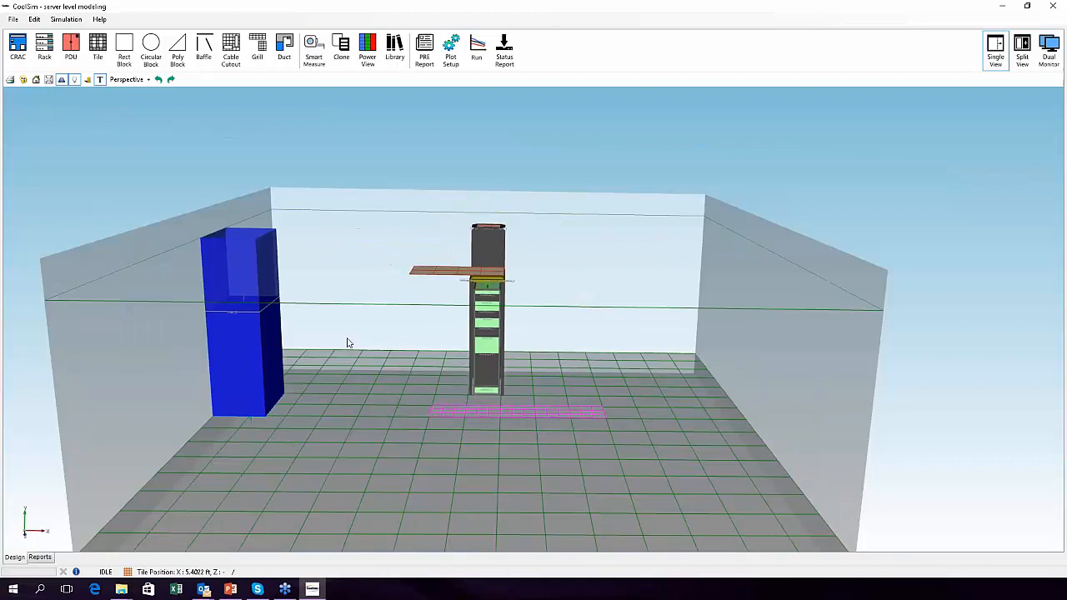
{"action": "middle_click_drag", "start_coordinate": [347, 340], "coordinate": [275, 292]}
{"action": "left_click", "coordinate": [13, 18]}
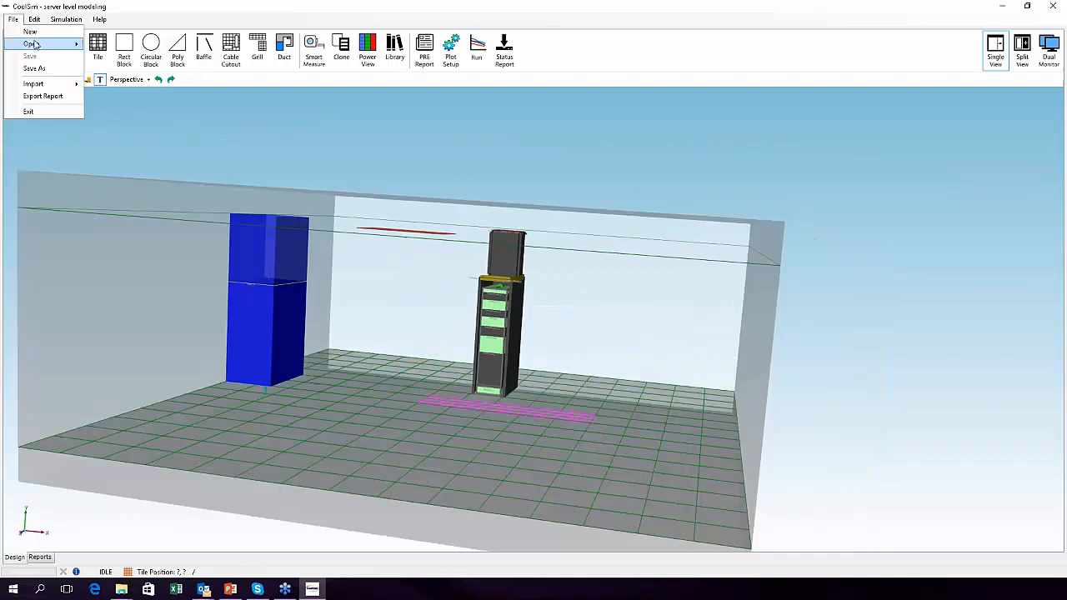
{"action": "left_click", "coordinate": [39, 33]}
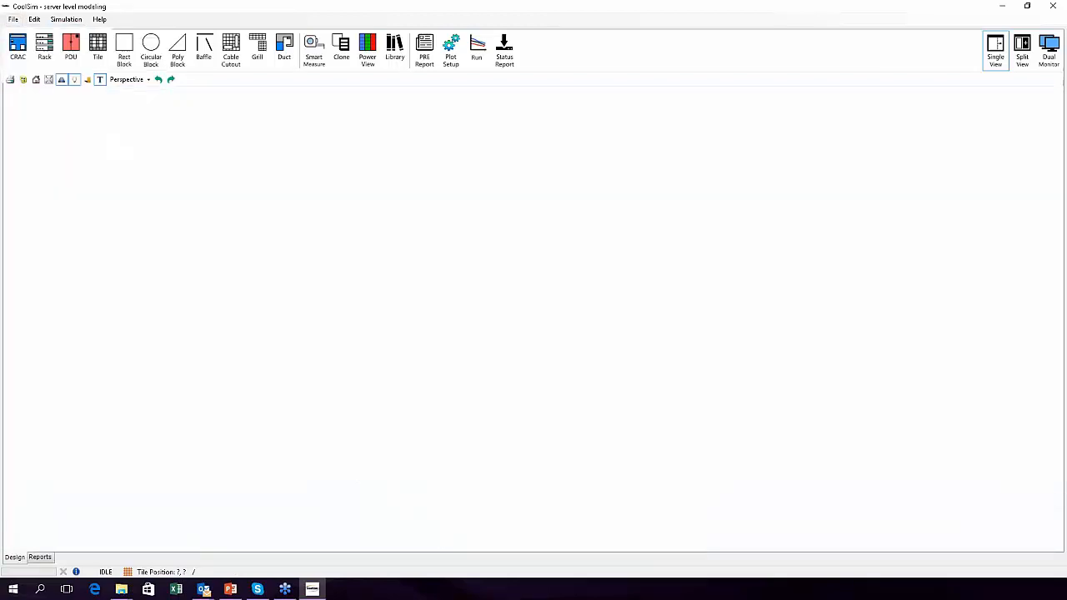
{"action": "middle_click_drag", "start_coordinate": [250, 275], "coordinate": [300, 291]}
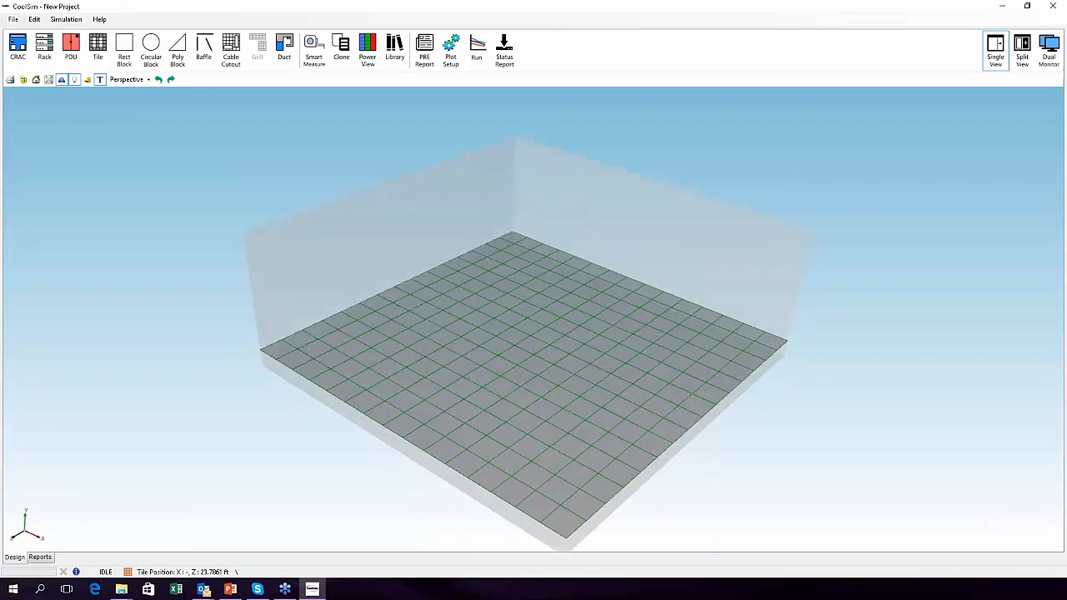
- Switch to the PowerPoint presentation, review the Day 2 Outline slide, and move its window away from the CoolSim model
{"action": "key", "text": "alt+Tab"}
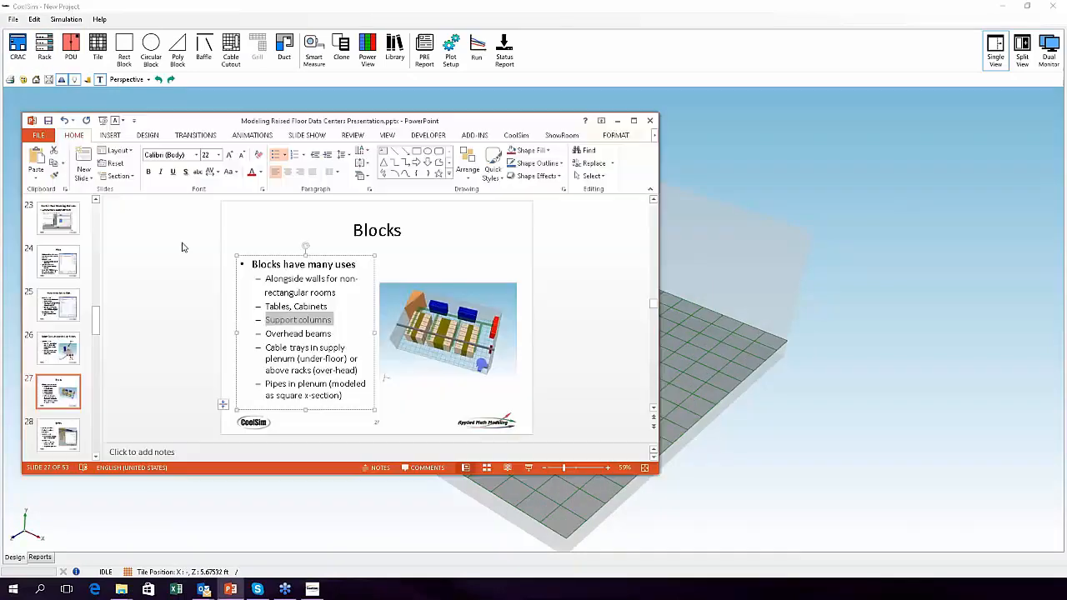
{"action": "left_click_drag", "start_coordinate": [97, 324], "coordinate": [96, 300]}
{"action": "left_click", "coordinate": [68, 312]}
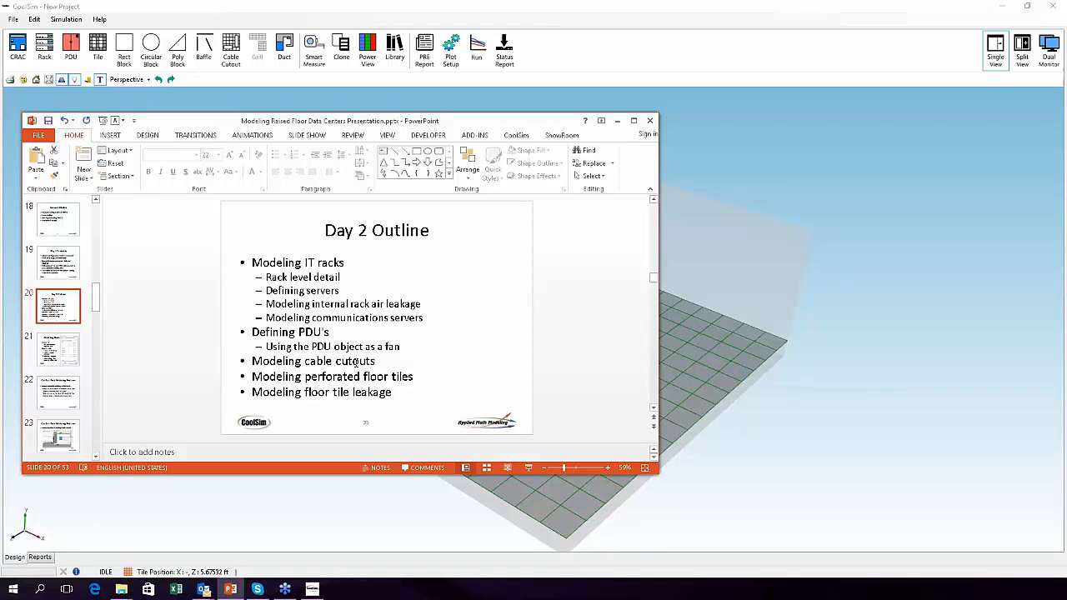
{"action": "left_click_drag", "start_coordinate": [362, 122], "coordinate": [0, 125]}
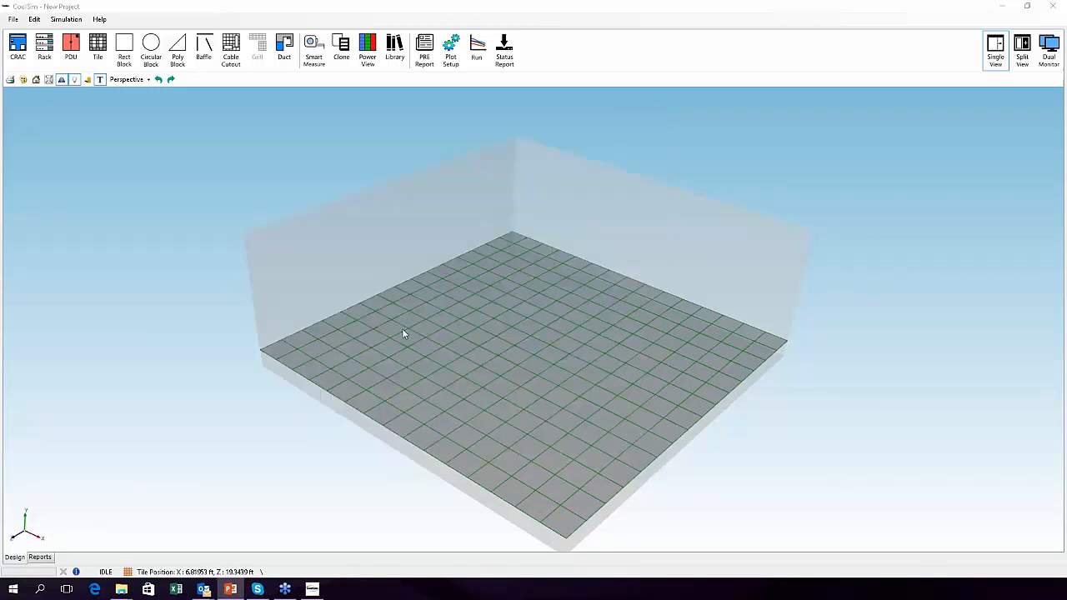
- Place a row of five floor tiles near the middle of the room, starting at about X 10 ft and Z 16 ft
{"action": "mouse_move", "coordinate": [400, 329]}
{"action": "middle_mouse_down"}
{"action": "mouse_move", "coordinate": [697, 385]}
{"action": "mouse_move", "coordinate": [417, 317]}
{"action": "middle_mouse_up"}
{"action": "left_click", "coordinate": [98, 49]}
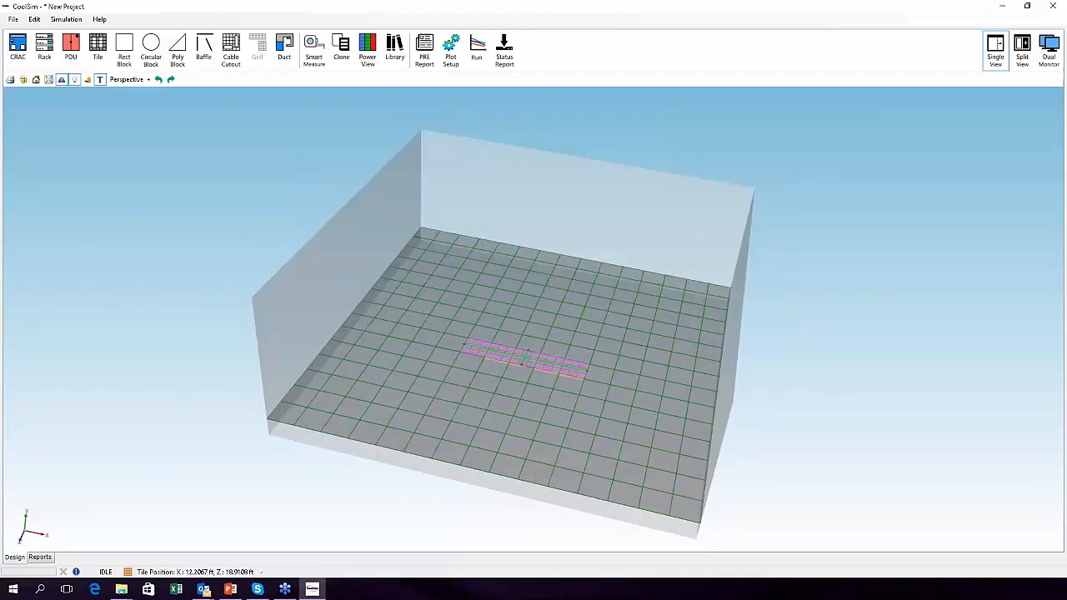
{"action": "left_click", "coordinate": [494, 354]}
- Enable individual tile specification for the tile row and make tile 3 a power assist tile
{"action": "double_click", "coordinate": [492, 359]}
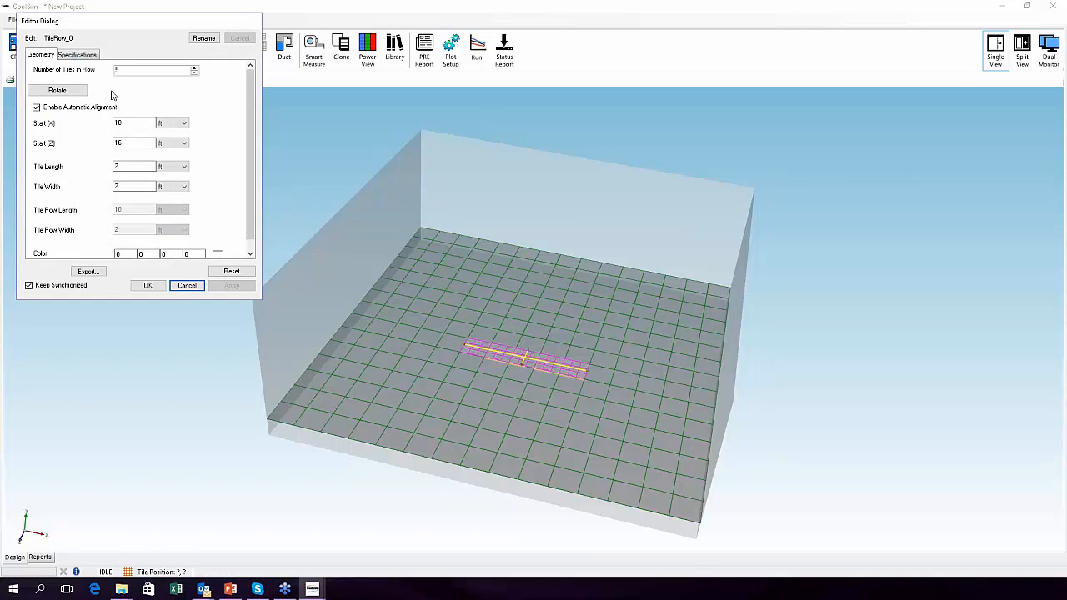
{"action": "left_click", "coordinate": [79, 56]}
{"action": "left_click", "coordinate": [126, 104]}
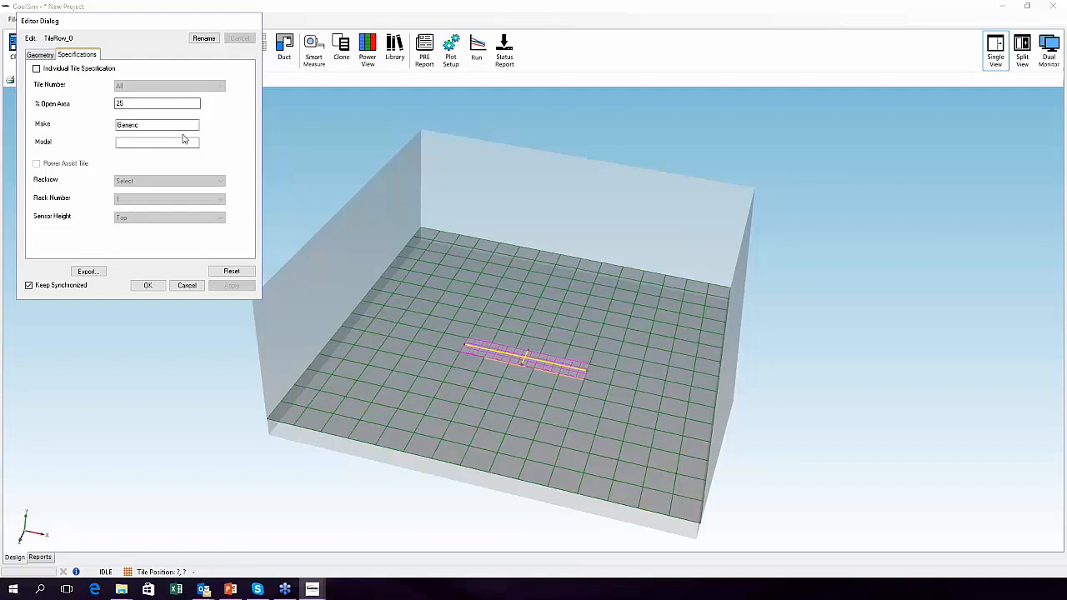
{"action": "left_click", "coordinate": [37, 70]}
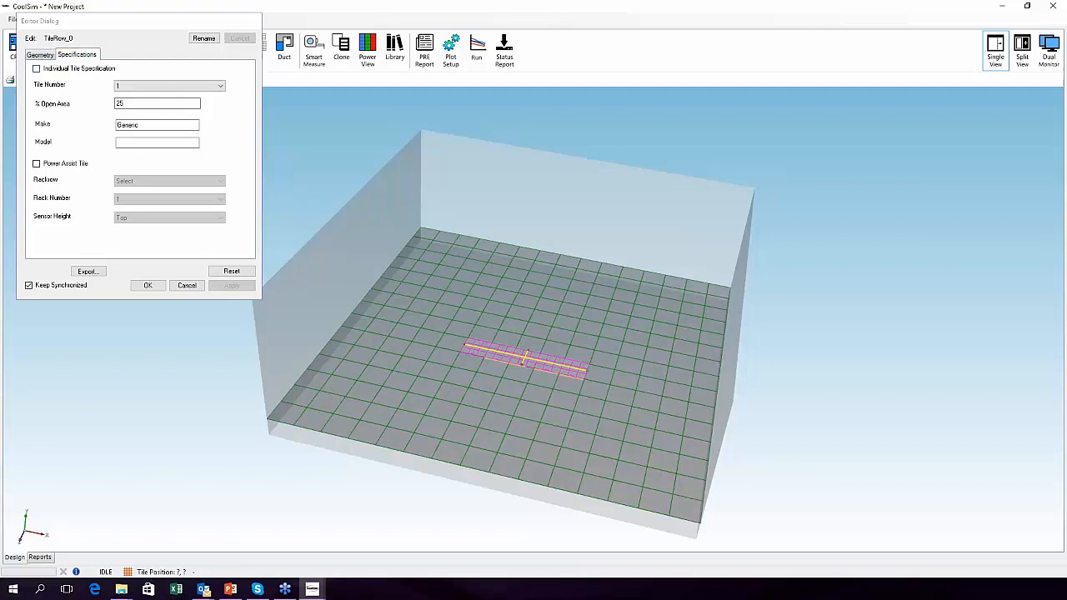
{"action": "left_click", "coordinate": [179, 86]}
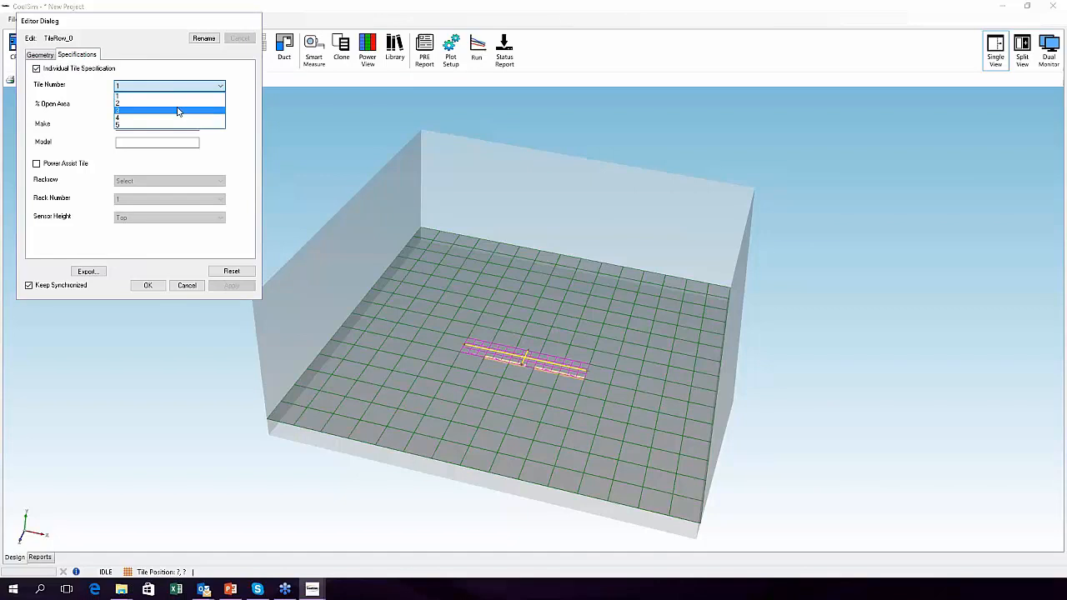
{"action": "left_click", "coordinate": [178, 111]}
{"action": "left_click", "coordinate": [37, 165]}
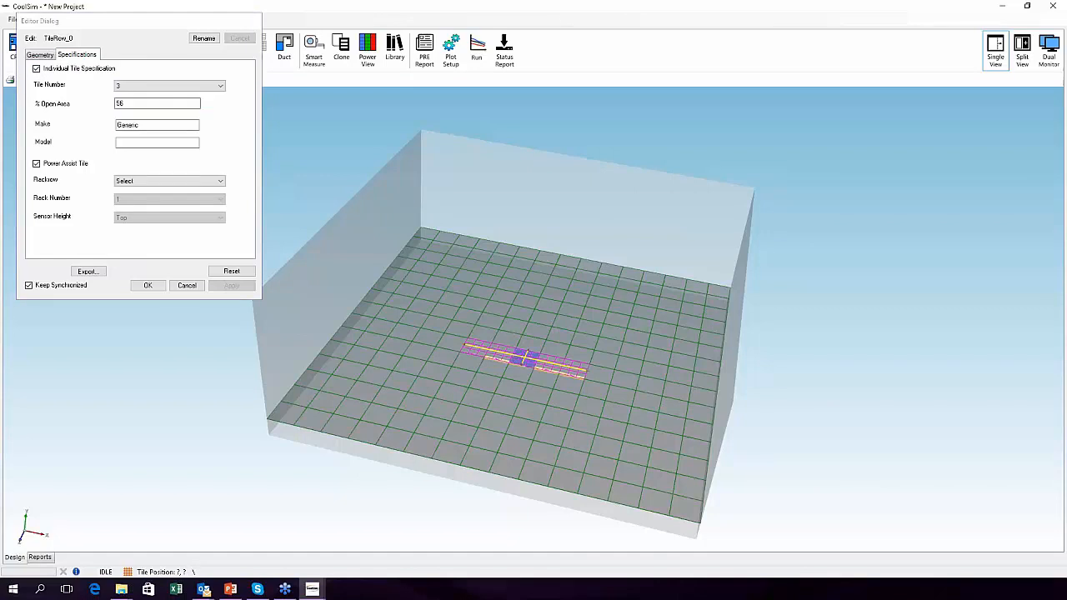
{"action": "left_click", "coordinate": [142, 180]}
{"action": "left_click", "coordinate": [131, 196]}
{"action": "left_click", "coordinate": [161, 286]}
- Place a row of five racks directly behind the tile row
{"action": "middle_click_drag", "start_coordinate": [406, 287], "coordinate": [496, 381]}
{"action": "scroll", "coordinate": [496, 381], "scroll_direction": "up", "scroll_amount": 2}
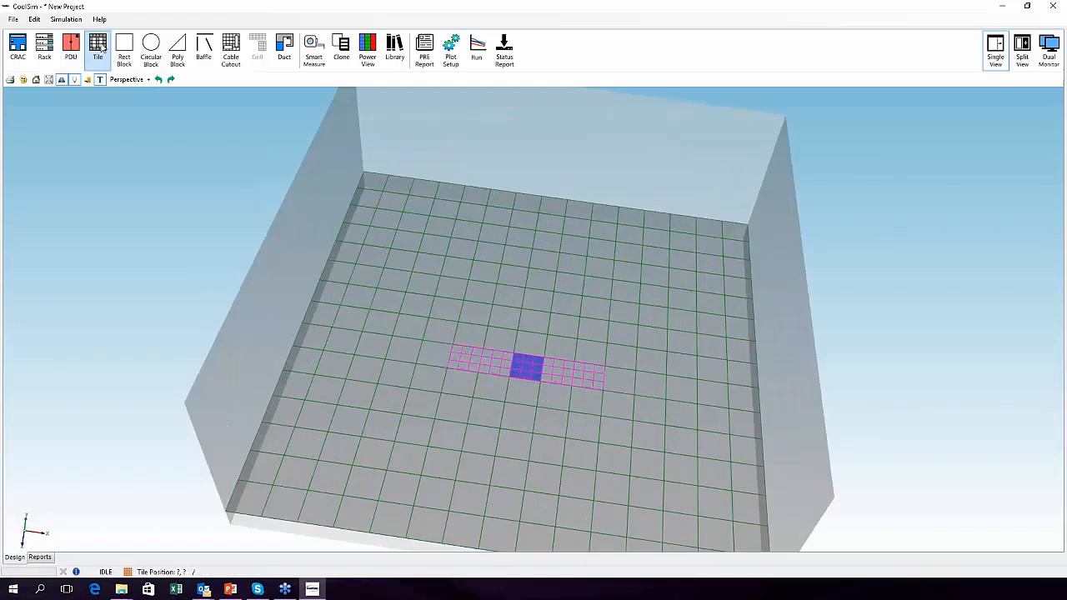
{"action": "left_click", "coordinate": [530, 334]}
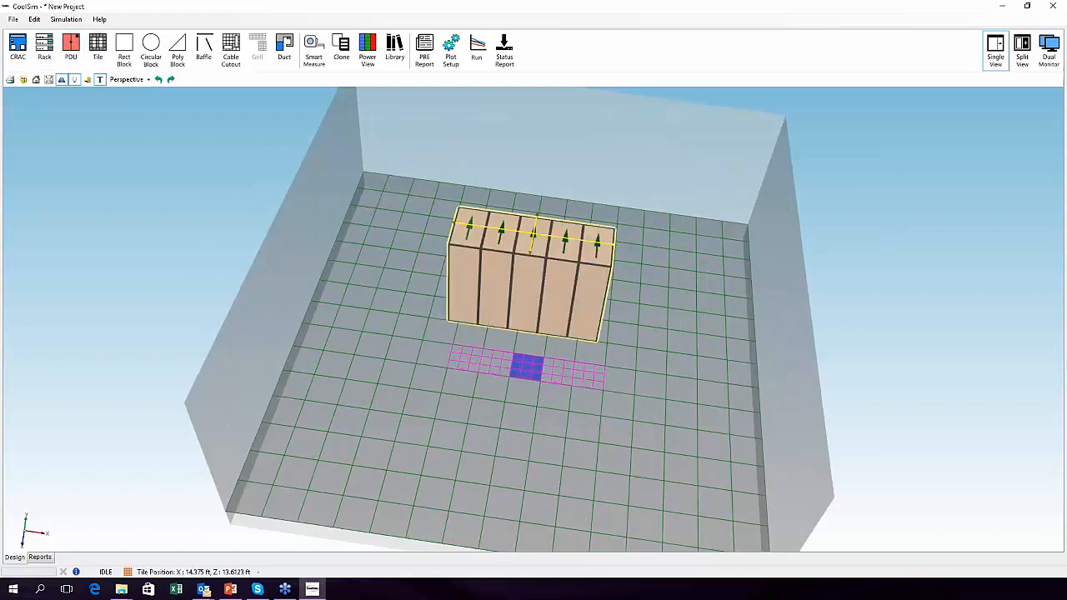
- Move the row of five racks forward so its front edge meets the floor tile row
{"action": "left_click_drag", "start_coordinate": [538, 253], "coordinate": [542, 266]}
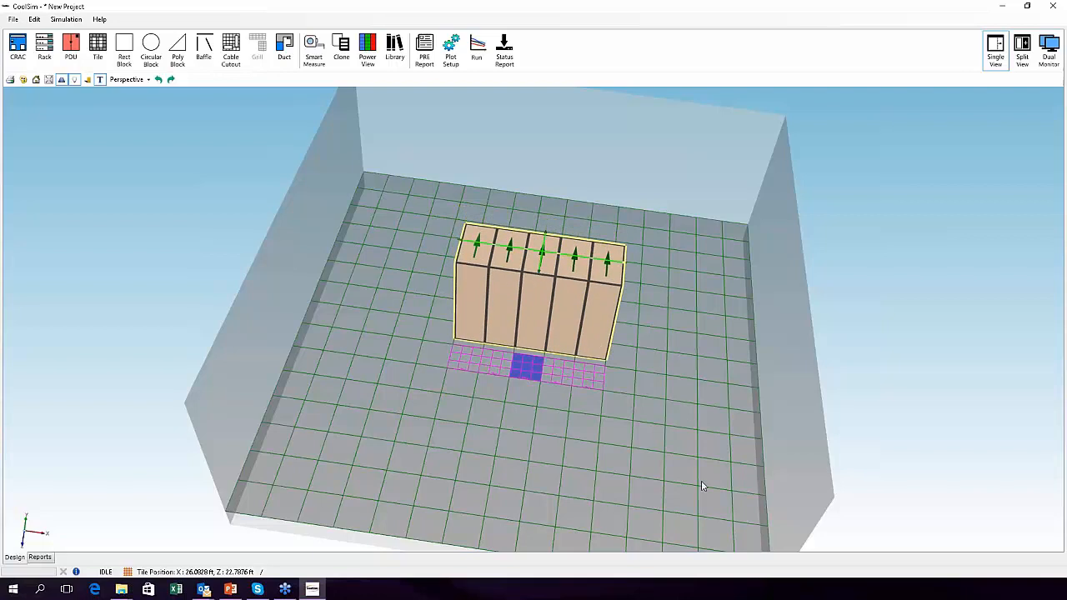
{"action": "left_click_drag", "start_coordinate": [668, 437], "coordinate": [454, 393]}
{"action": "scroll", "coordinate": [454, 393], "scroll_direction": "up", "scroll_amount": 3}
{"action": "middle_click_drag", "start_coordinate": [755, 417], "coordinate": [737, 359]}
{"action": "scroll", "coordinate": [651, 375], "scroll_direction": "up", "scroll_amount": 4}
{"action": "scroll", "coordinate": [649, 378], "scroll_direction": "down", "scroll_amount": 2}
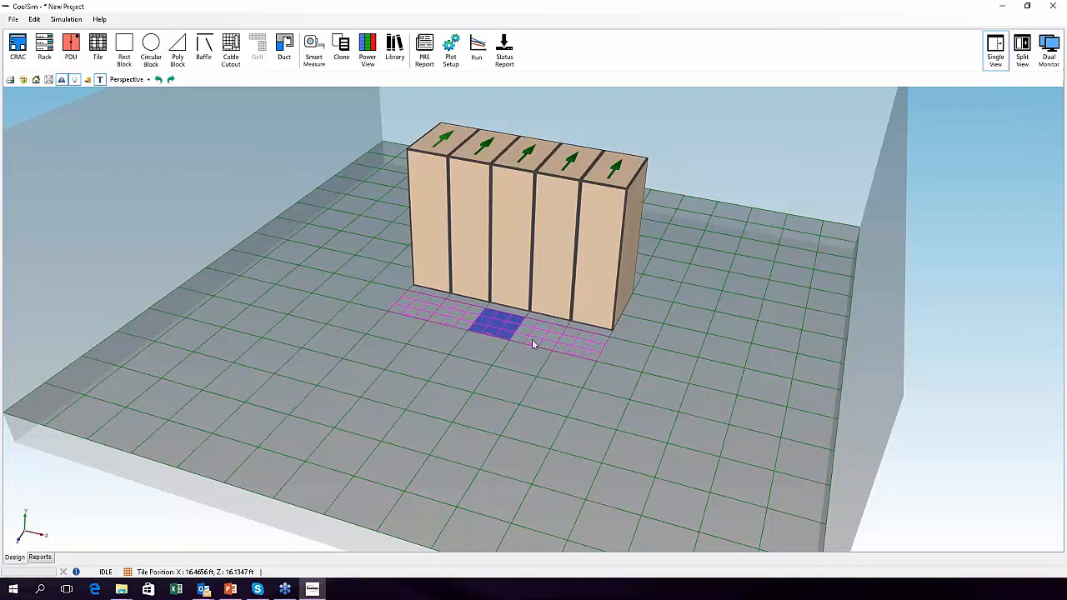
- Examine the rack row, the perforated tiles and the power assist tile in front of the racks from several angles
{"action": "left_click_drag", "start_coordinate": [411, 374], "coordinate": [641, 402]}
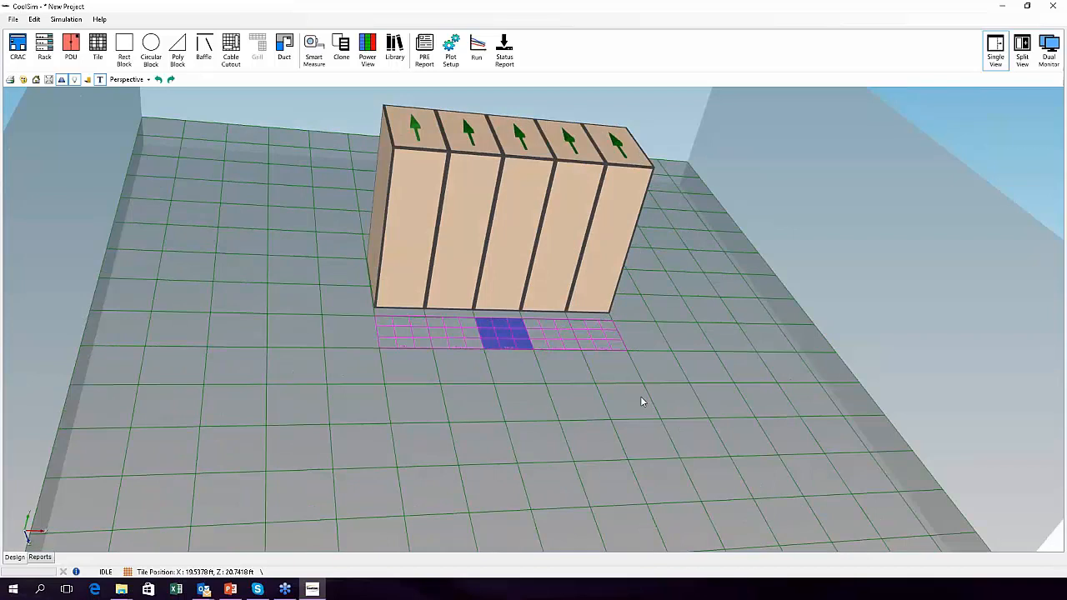
{"action": "scroll", "coordinate": [640, 401], "scroll_direction": "down", "scroll_amount": 3}
{"action": "scroll", "coordinate": [642, 391], "scroll_direction": "down", "scroll_amount": 2}
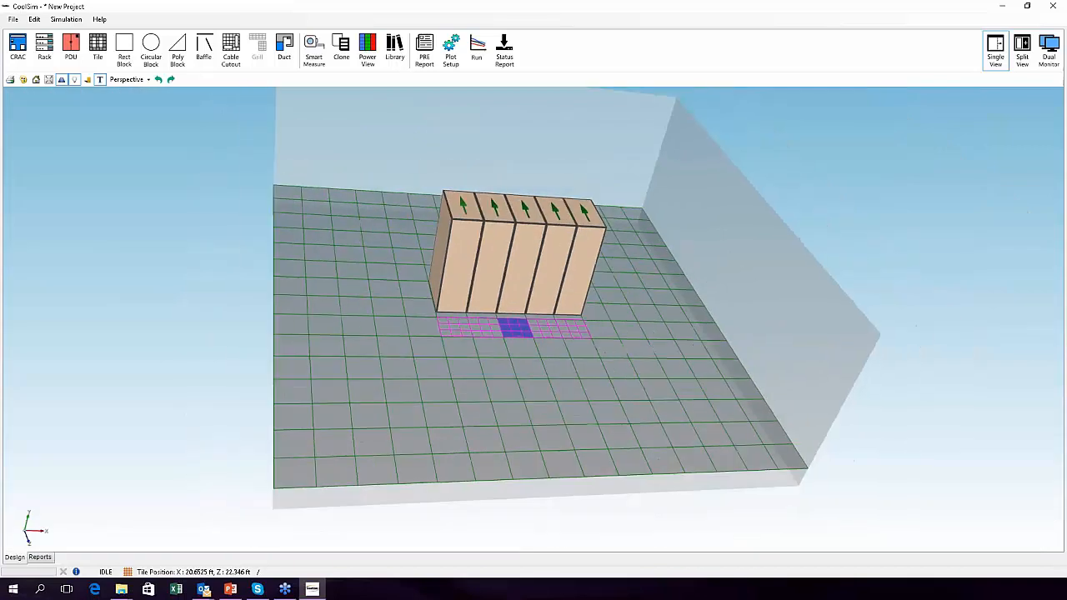
{"action": "left_click_drag", "start_coordinate": [642, 386], "coordinate": [517, 358]}
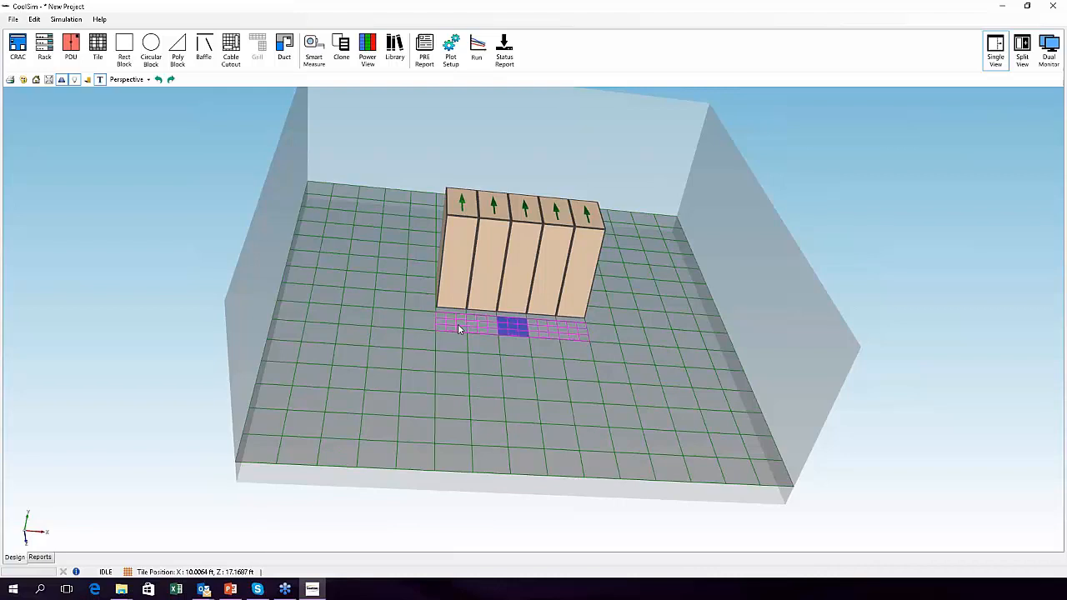
{"action": "scroll", "coordinate": [457, 328], "scroll_direction": "up", "scroll_amount": 2}
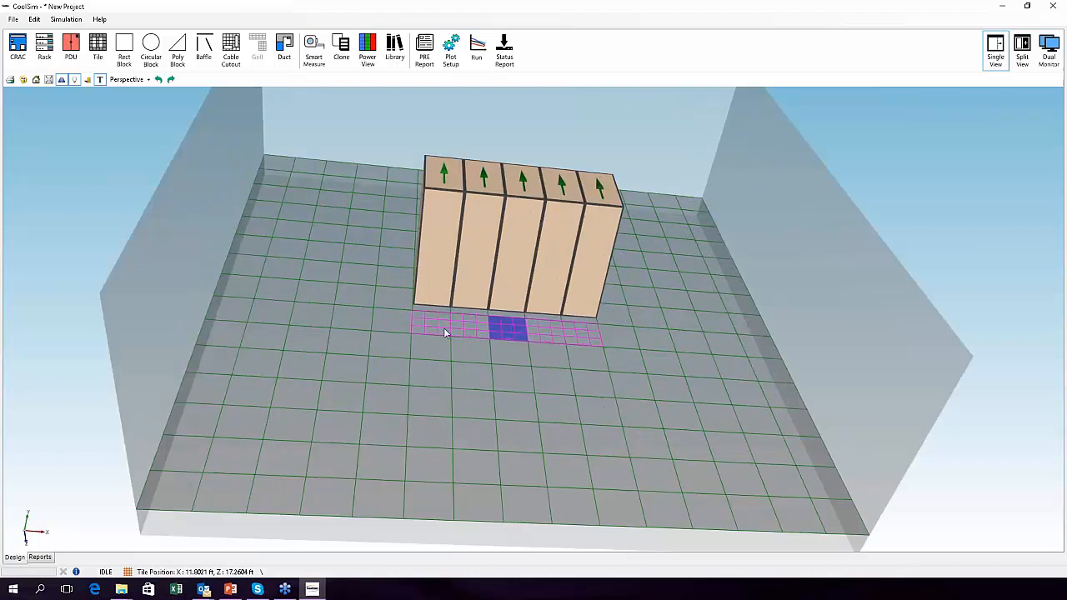
{"action": "scroll", "coordinate": [445, 332], "scroll_direction": "down", "scroll_amount": 2}
{"action": "left_click_drag", "start_coordinate": [723, 374], "coordinate": [540, 364]}
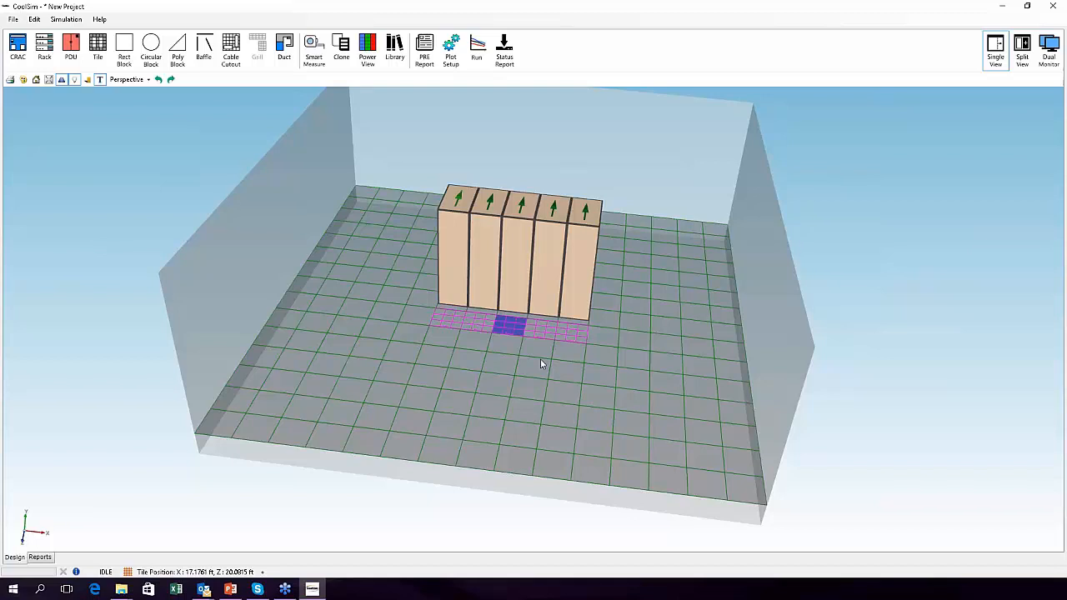
{"action": "left_click_drag", "start_coordinate": [541, 359], "coordinate": [583, 441]}
{"action": "scroll", "coordinate": [613, 392], "scroll_direction": "down", "scroll_amount": 2}
{"action": "scroll", "coordinate": [534, 317], "scroll_direction": "up", "scroll_amount": 2}
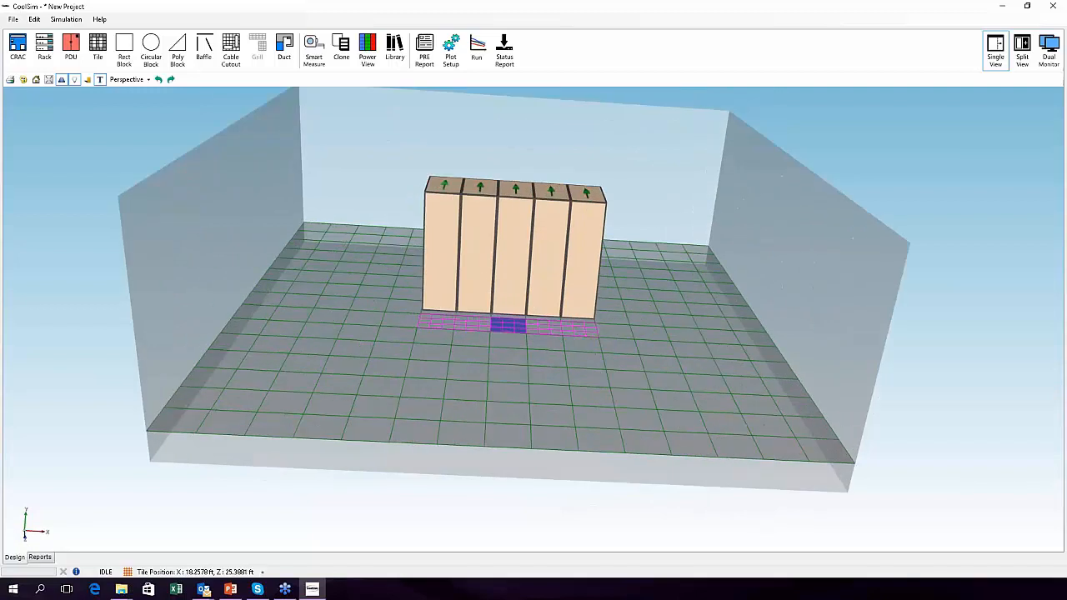
{"action": "scroll", "coordinate": [534, 317], "scroll_direction": "up", "scroll_amount": 3}
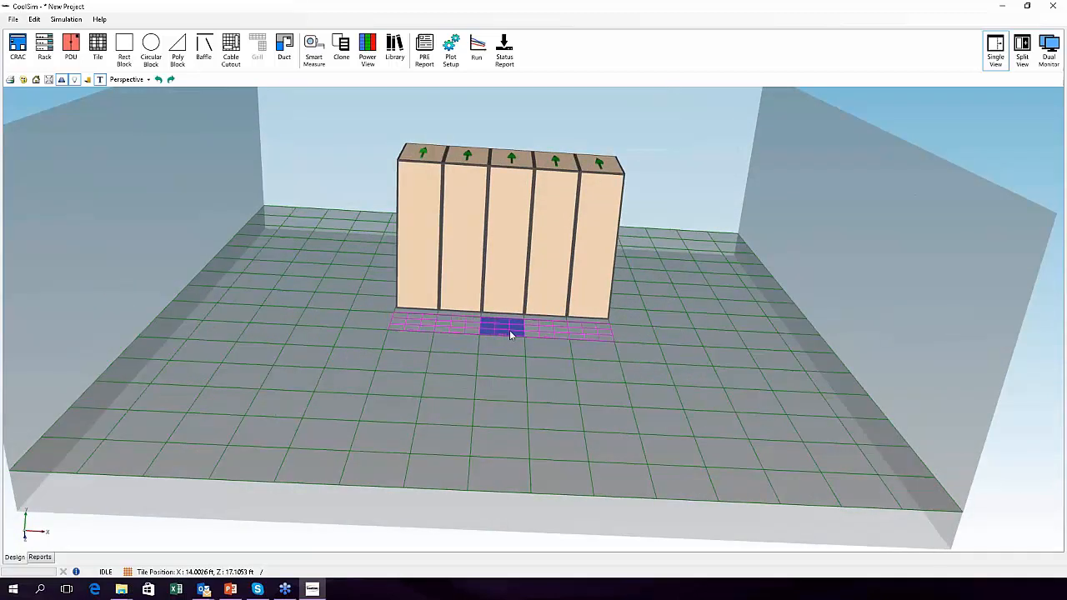
{"action": "scroll", "coordinate": [509, 330], "scroll_direction": "down", "scroll_amount": 2}
{"action": "mouse_move", "coordinate": [510, 377]}
{"action": "left_mouse_down"}
{"action": "mouse_move", "coordinate": [522, 279]}
{"action": "mouse_move", "coordinate": [511, 384]}
{"action": "left_mouse_up"}
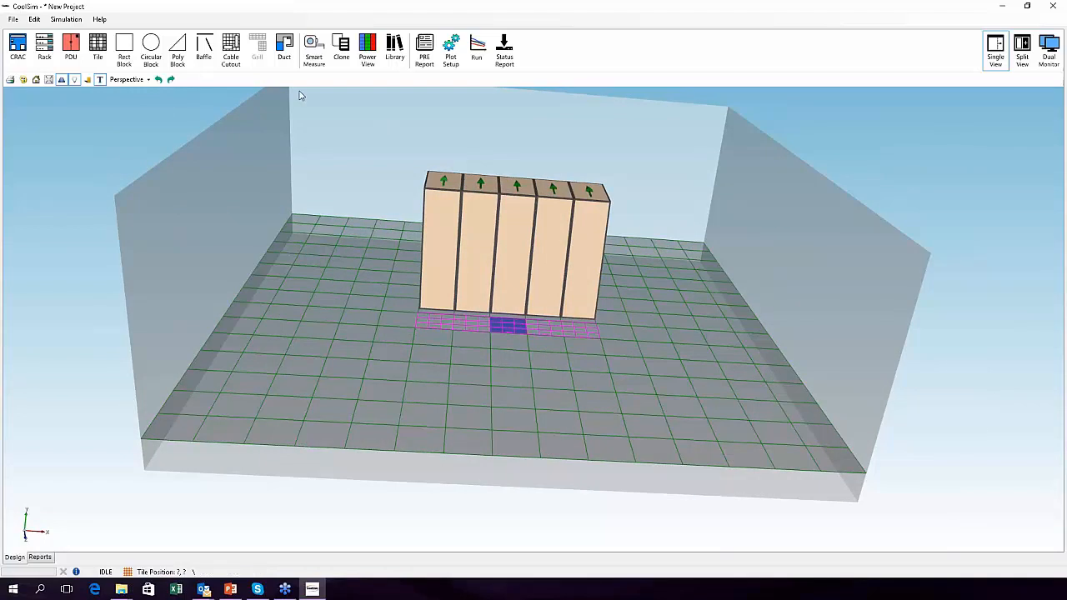
- Place a baffle on the floor beside the tile row at about X 5.7 ft and Z 19 ft, and set its location to General
{"action": "left_click_drag", "start_coordinate": [204, 47], "coordinate": [364, 339]}
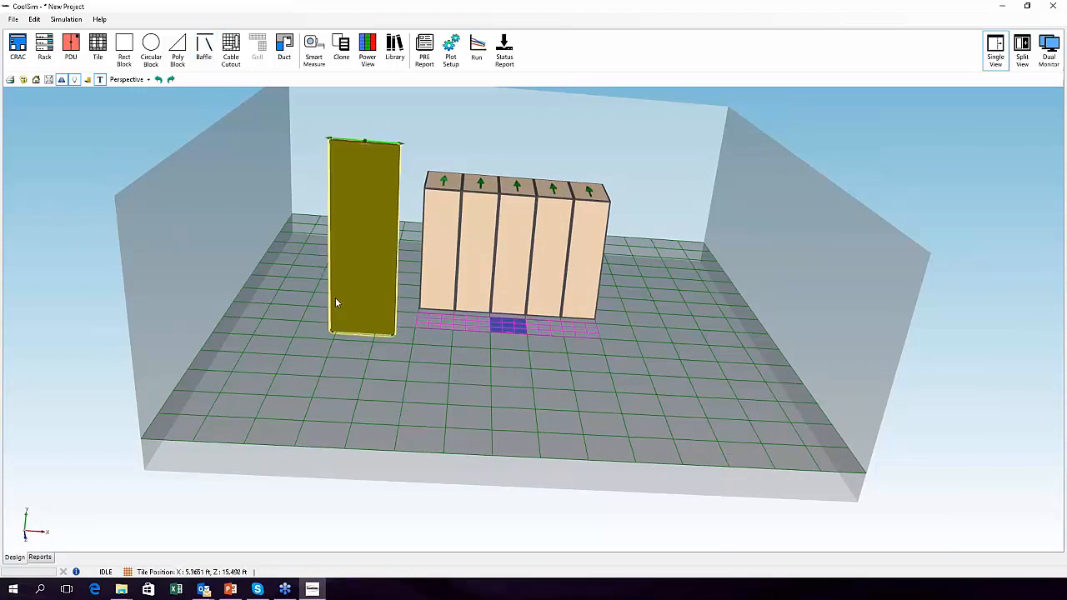
{"action": "left_click_drag", "start_coordinate": [335, 296], "coordinate": [343, 323]}
{"action": "right_click", "coordinate": [348, 227]}
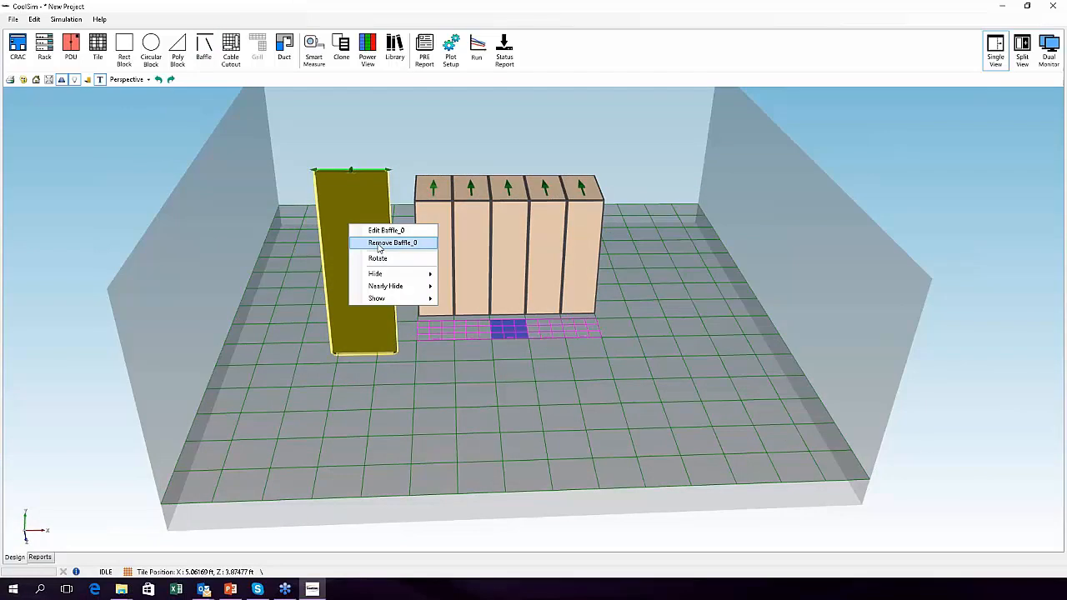
{"action": "left_click", "coordinate": [377, 231]}
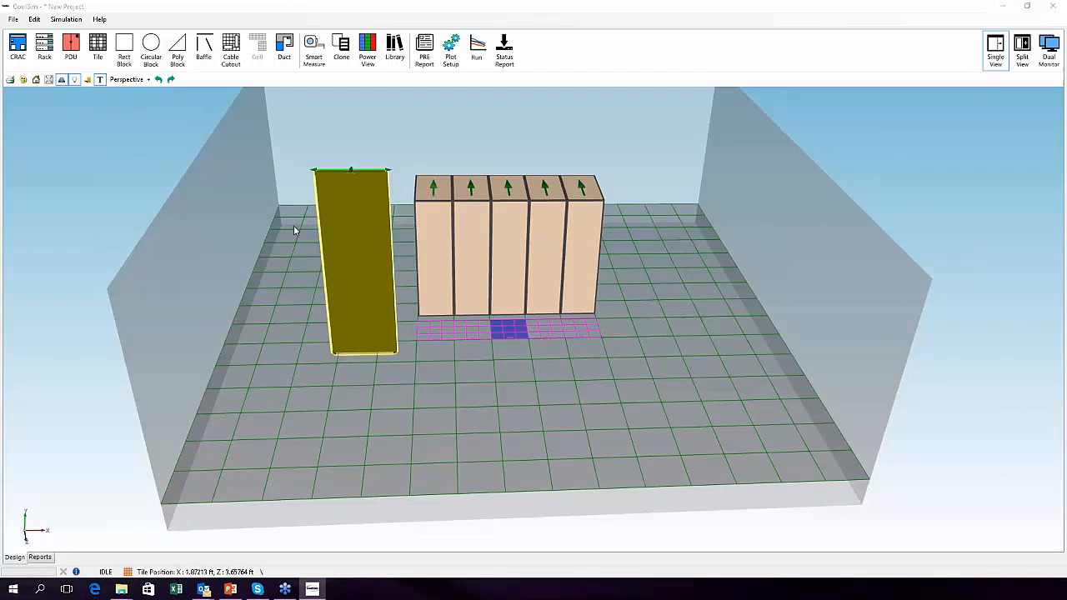
{"action": "left_click_drag", "start_coordinate": [111, 35], "coordinate": [693, 137]}
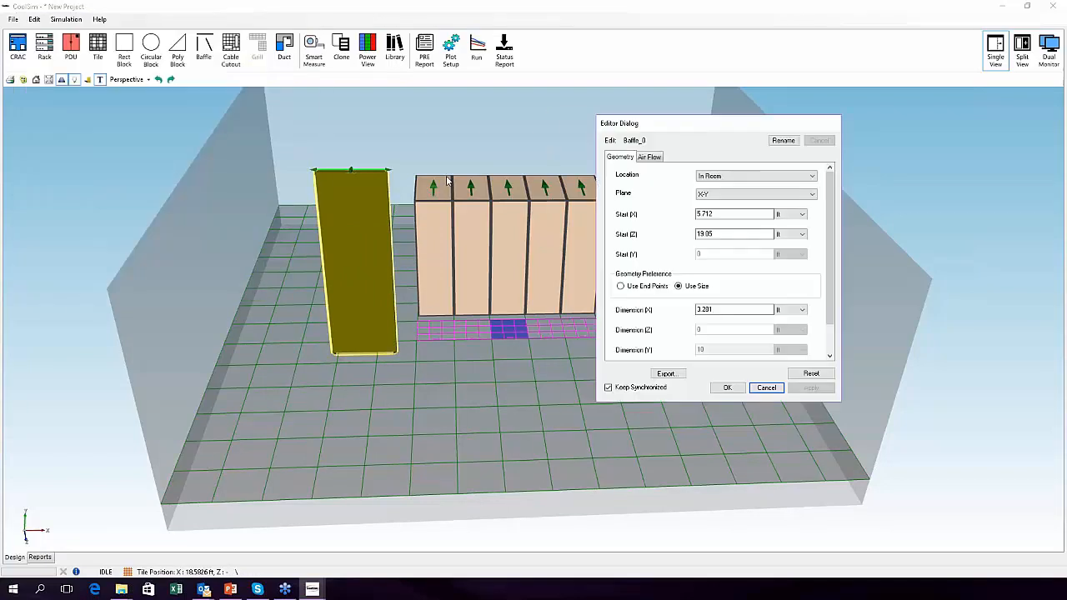
{"action": "left_click_drag", "start_coordinate": [455, 392], "coordinate": [512, 377]}
{"action": "left_click", "coordinate": [733, 177]}
{"action": "left_click", "coordinate": [722, 200]}
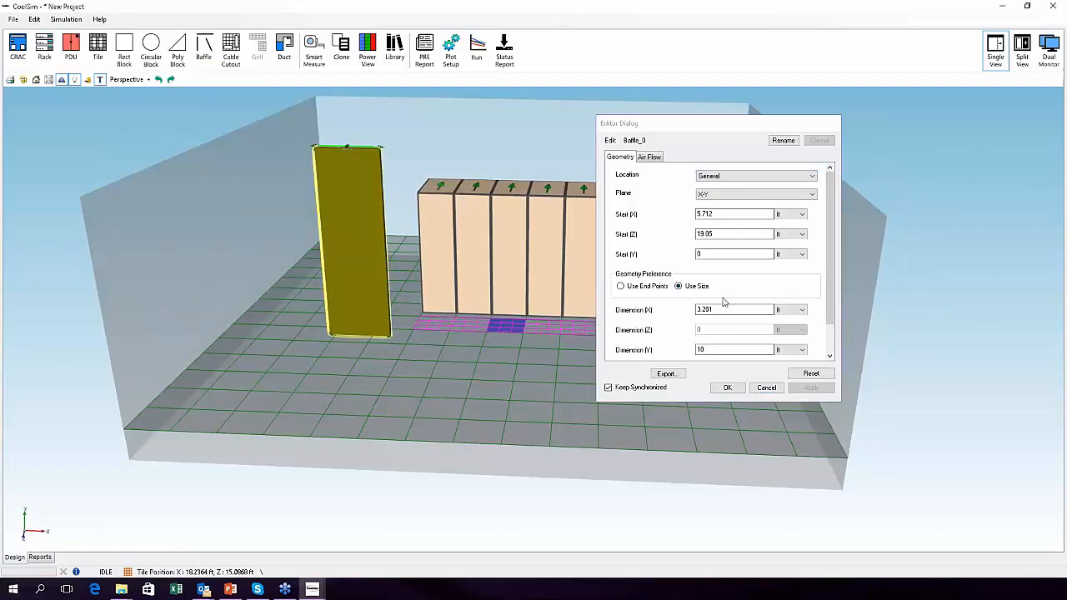
- Set the baffle's Y dimension to 3 in and accept the edit
{"action": "double_click", "coordinate": [718, 350]}
{"action": "left_click", "coordinate": [801, 350]}
{"action": "left_click", "coordinate": [791, 387]}
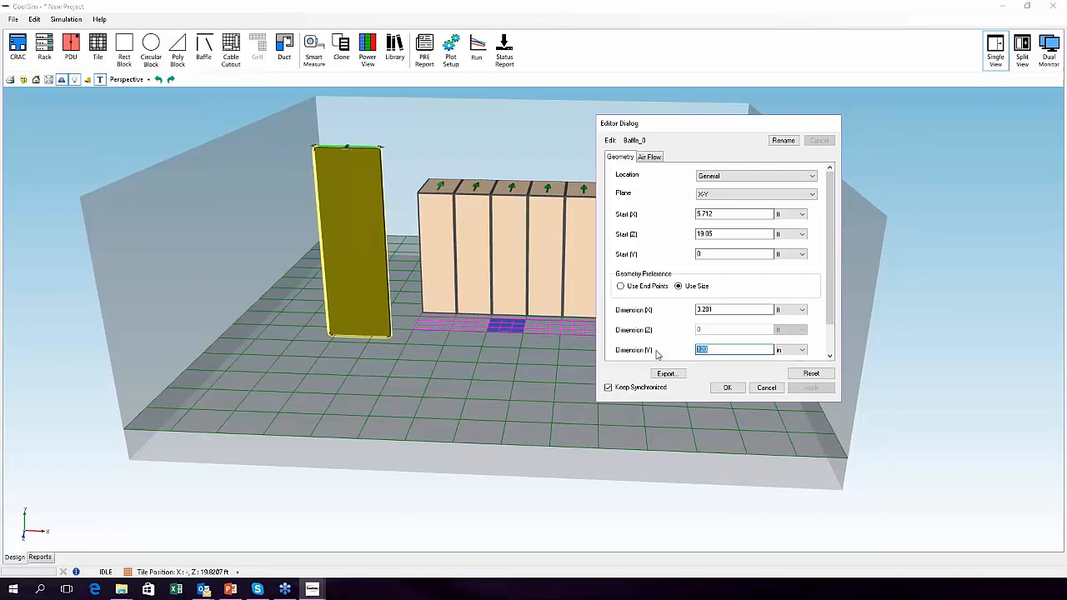
{"action": "type", "text": "3"}
{"action": "key", "text": "Return"}
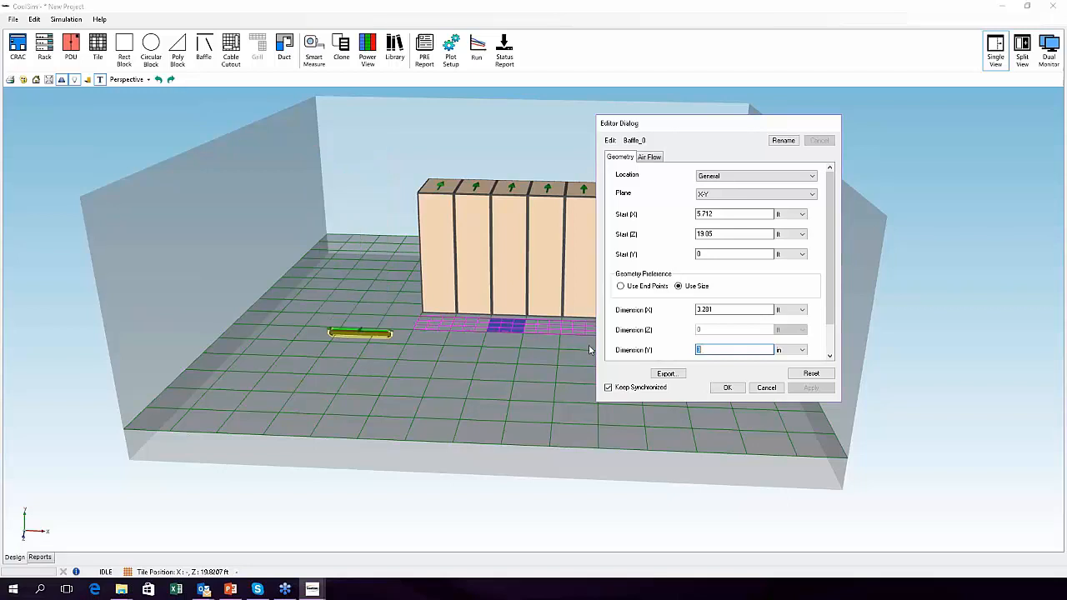
{"action": "middle_click_drag", "start_coordinate": [453, 352], "coordinate": [558, 367]}
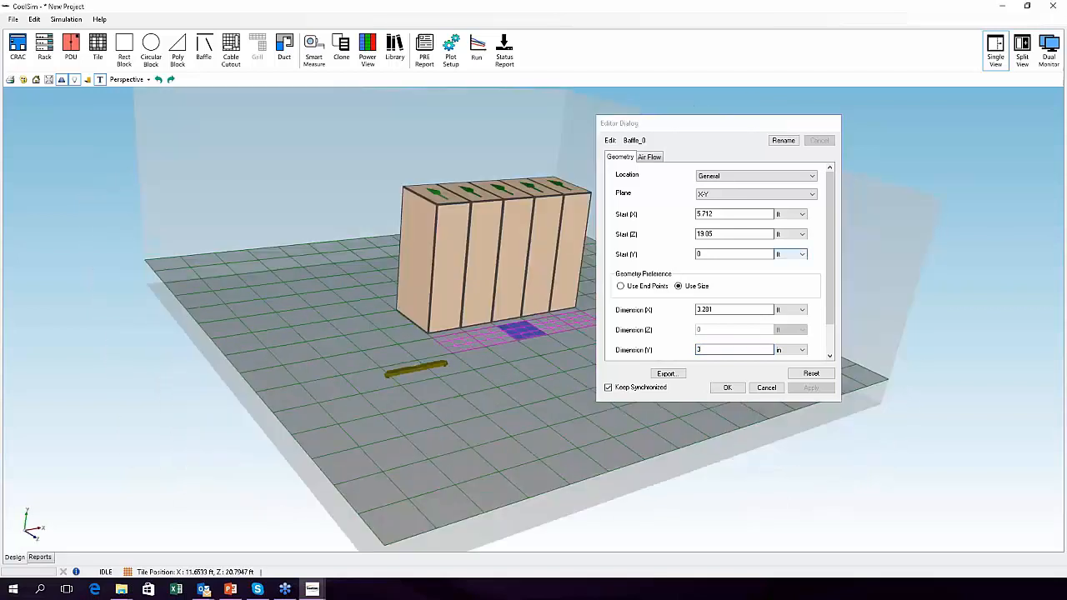
{"action": "middle_click_drag", "start_coordinate": [456, 358], "coordinate": [550, 334]}
{"action": "scroll", "coordinate": [534, 367], "scroll_direction": "up", "scroll_amount": 3}
{"action": "scroll", "coordinate": [525, 392], "scroll_direction": "up", "scroll_amount": 3}
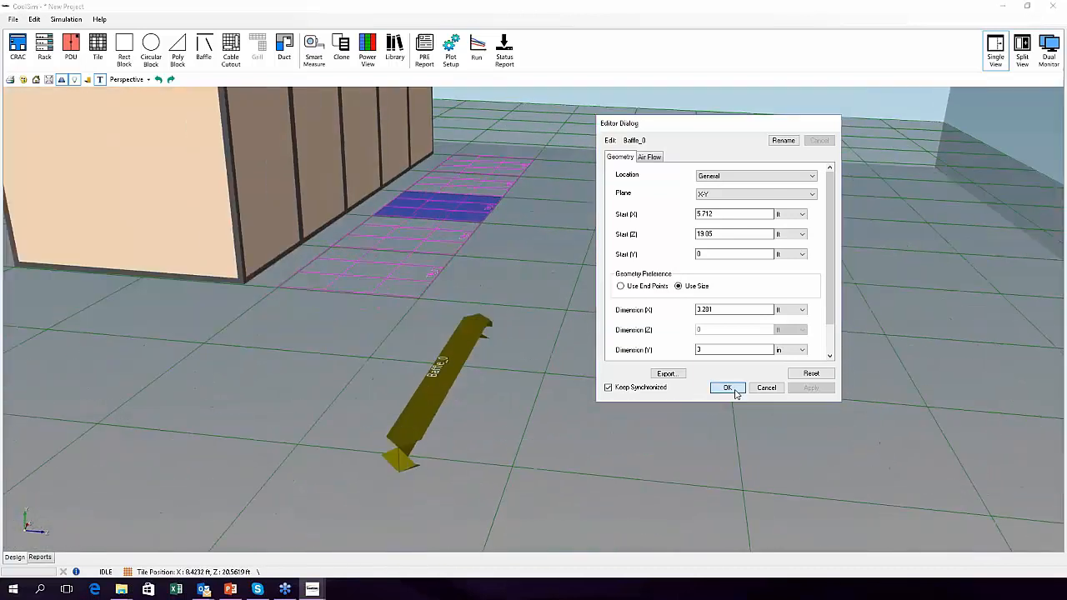
{"action": "left_click", "coordinate": [727, 388]}
- Try rotating the baffle to an angle of -5 degrees, then discard the rotation
{"action": "middle_click_drag", "start_coordinate": [623, 386], "coordinate": [517, 375]}
{"action": "scroll", "coordinate": [515, 378], "scroll_direction": "up", "scroll_amount": 2}
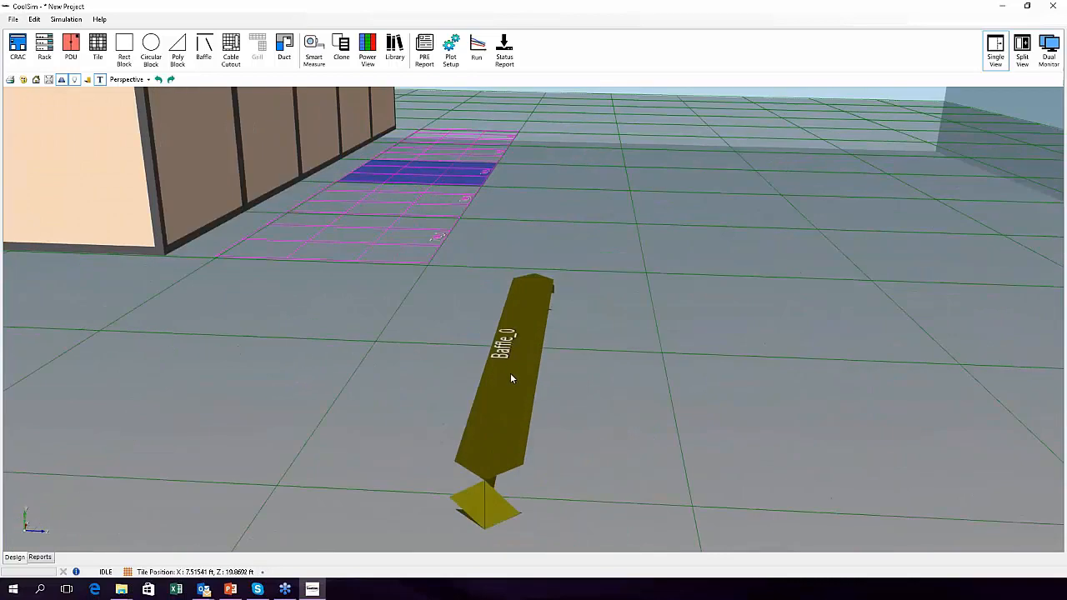
{"action": "right_click", "coordinate": [511, 378]}
{"action": "left_click", "coordinate": [538, 409]}
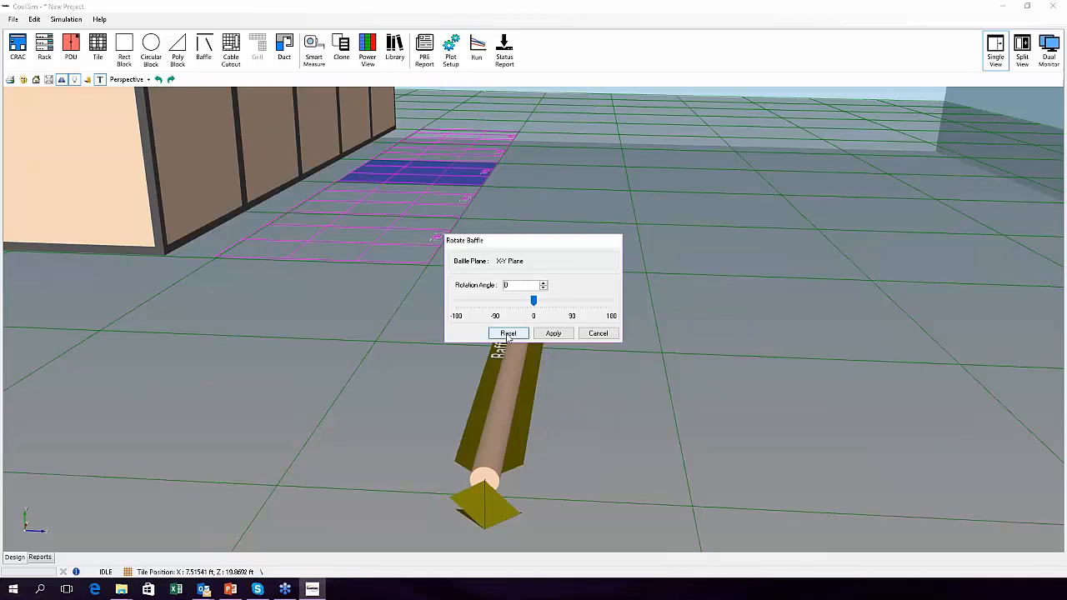
{"action": "mouse_move", "coordinate": [534, 300]}
{"action": "left_mouse_down"}
{"action": "mouse_move", "coordinate": [549, 306]}
{"action": "mouse_move", "coordinate": [530, 307]}
{"action": "left_mouse_up"}
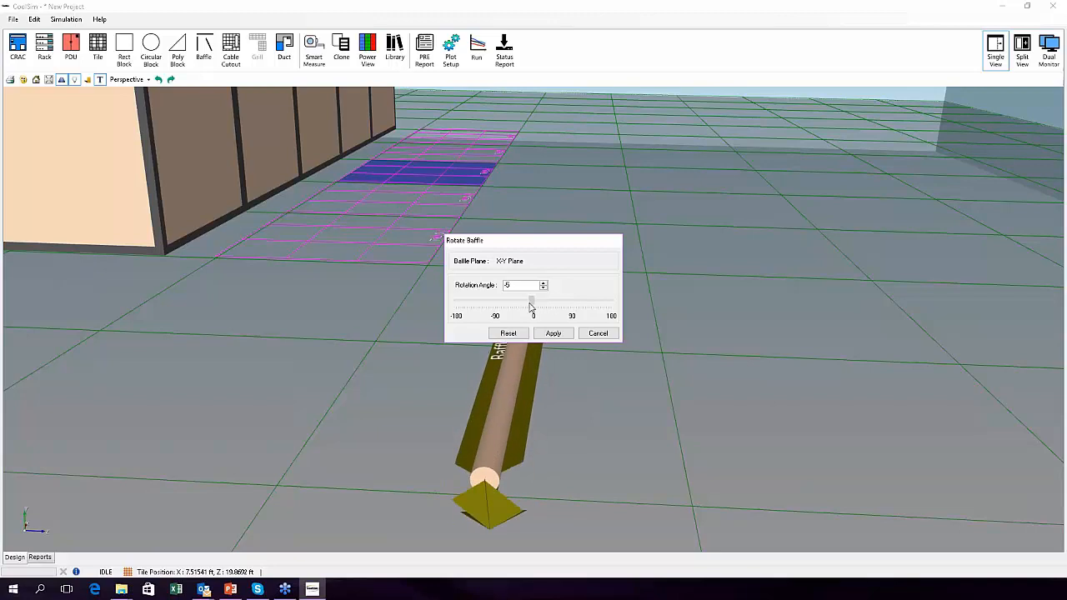
{"action": "left_click", "coordinate": [600, 334]}
- Start importing an object and browse to the Tile Objects folder within Sample Cases, CoolSim Objects
{"action": "scroll", "coordinate": [640, 362], "scroll_direction": "down", "scroll_amount": 6}
{"action": "scroll", "coordinate": [640, 361], "scroll_direction": "down", "scroll_amount": 4}
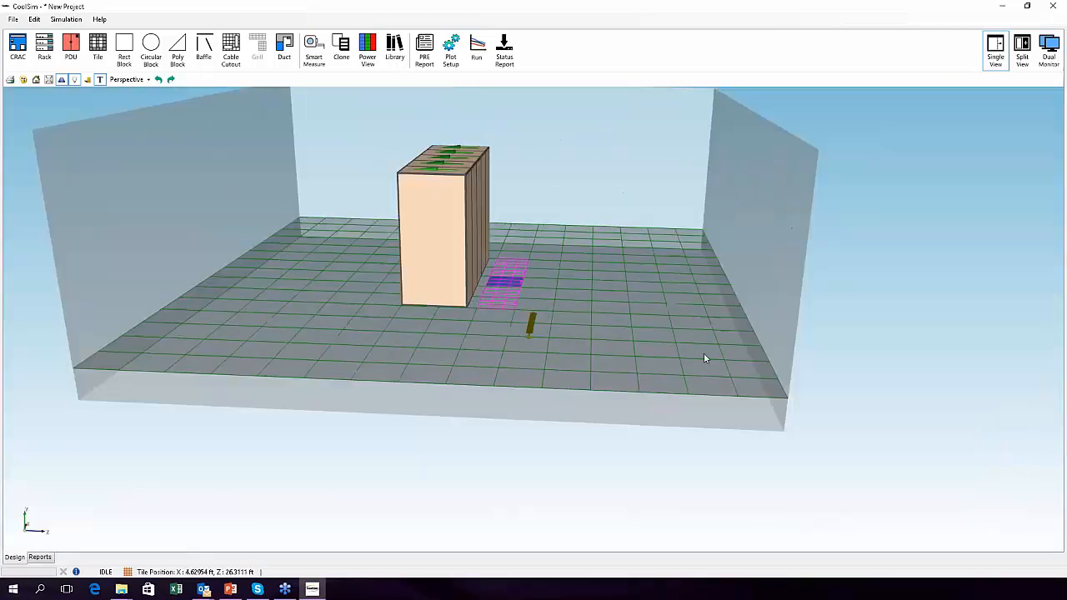
{"action": "middle_click_drag", "start_coordinate": [640, 361], "coordinate": [434, 362]}
{"action": "middle_click_drag", "start_coordinate": [670, 339], "coordinate": [294, 189]}
{"action": "left_click", "coordinate": [14, 19]}
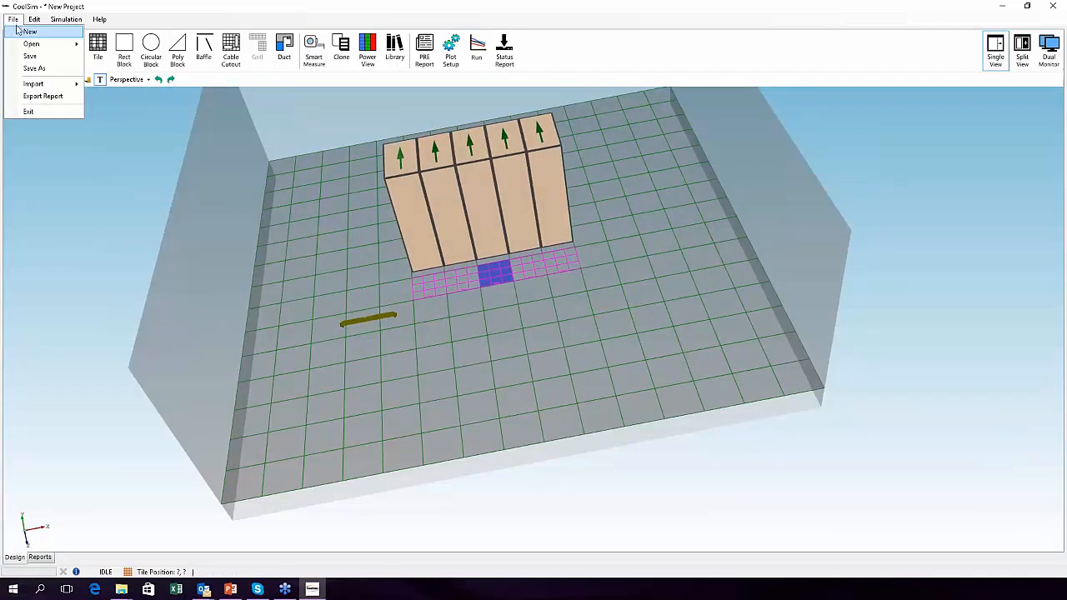
{"action": "mouse_move", "coordinate": [41, 86]}
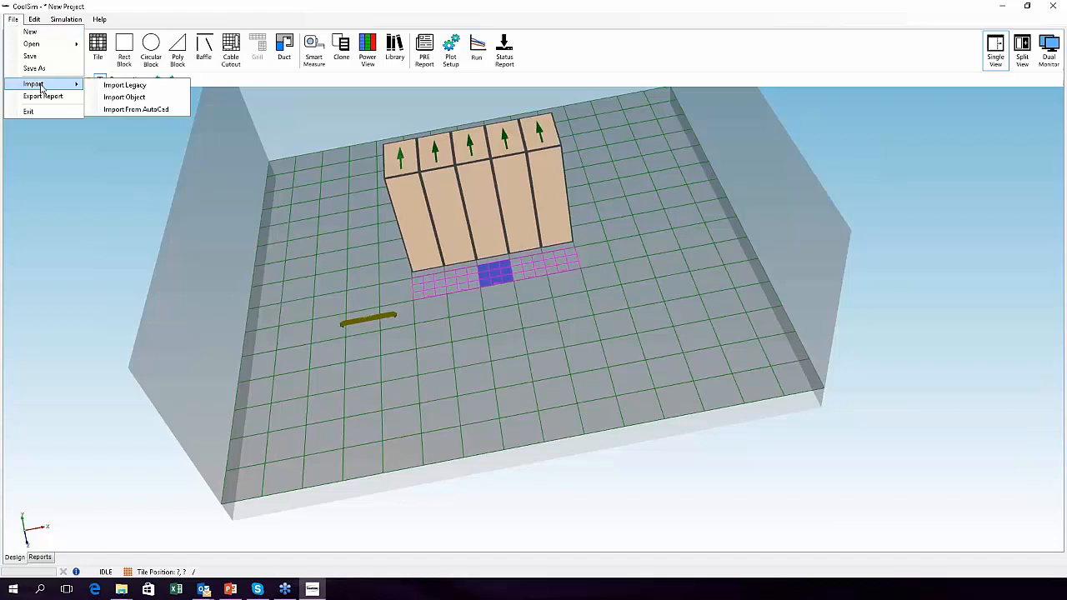
{"action": "left_click", "coordinate": [125, 97]}
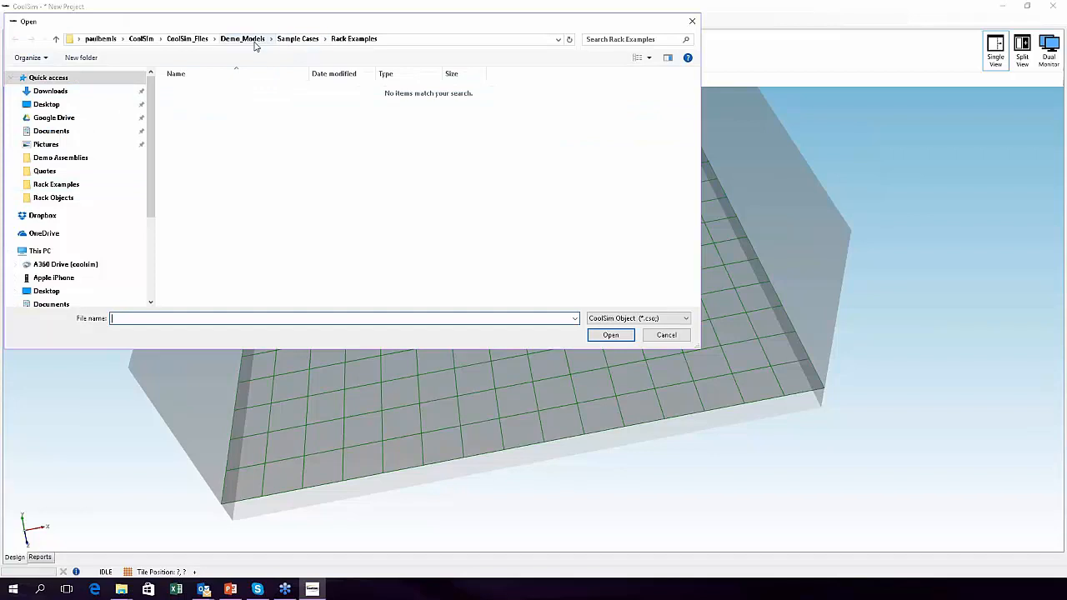
{"action": "left_click", "coordinate": [284, 43]}
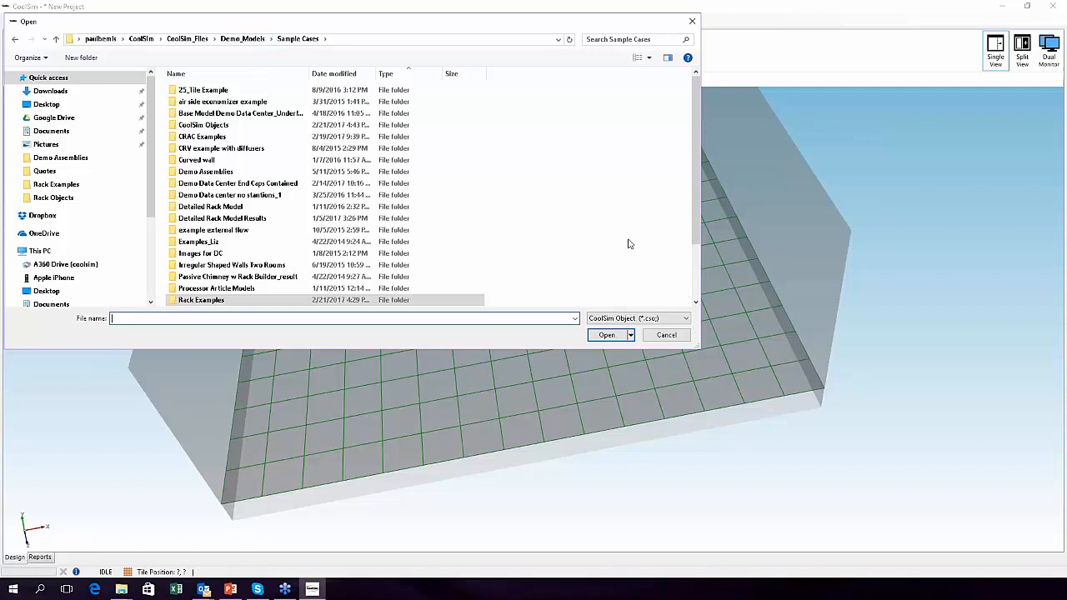
{"action": "mouse_move", "coordinate": [692, 218]}
{"action": "left_mouse_down"}
{"action": "mouse_move", "coordinate": [683, 284]}
{"action": "mouse_move", "coordinate": [683, 222]}
{"action": "left_mouse_up"}
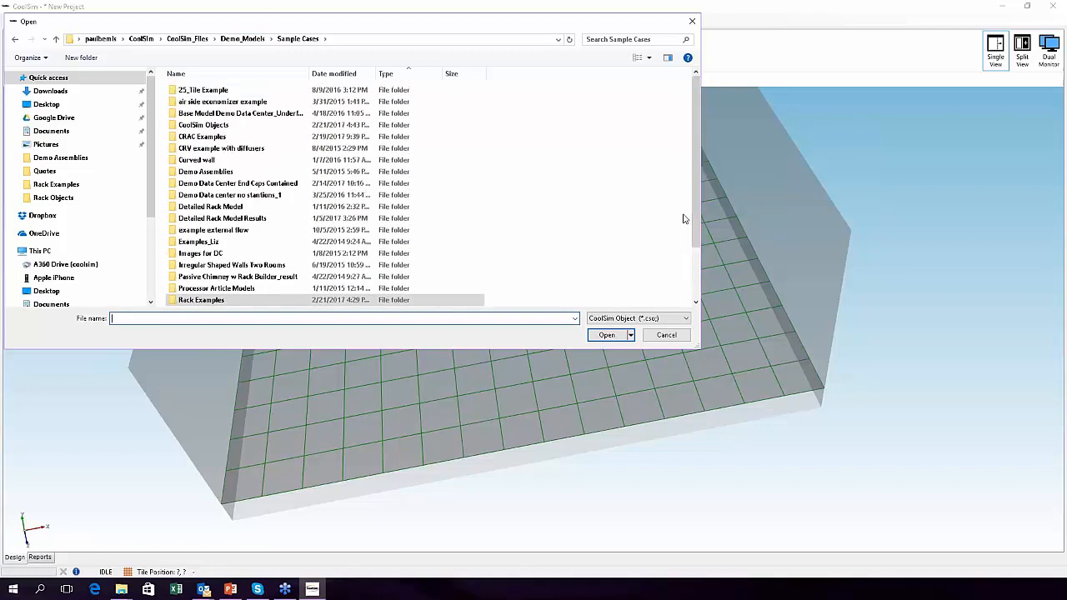
{"action": "double_click", "coordinate": [196, 125]}
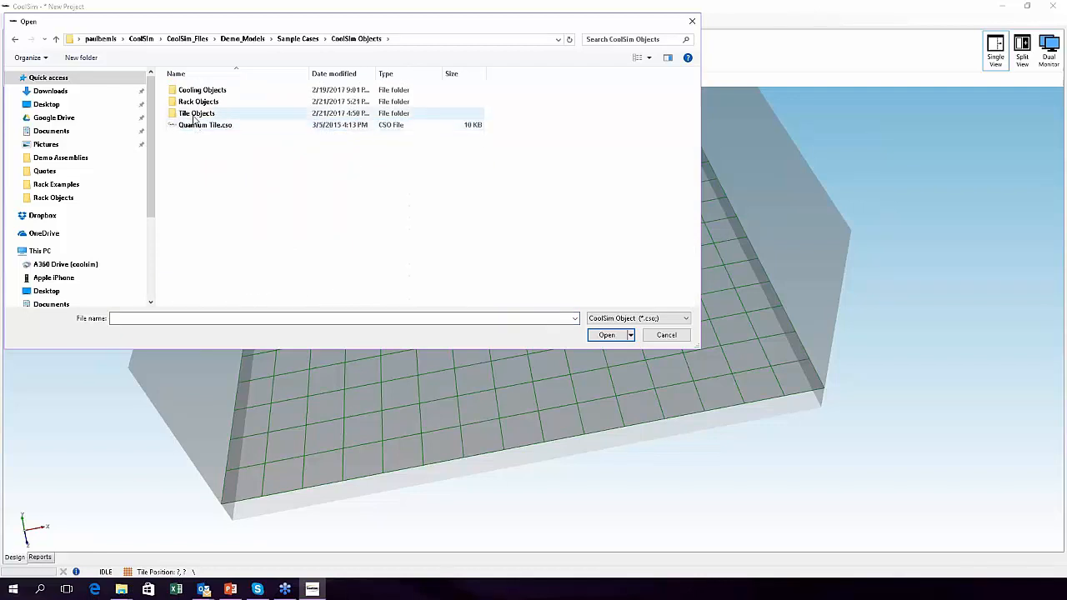
{"action": "double_click", "coordinate": [194, 114]}
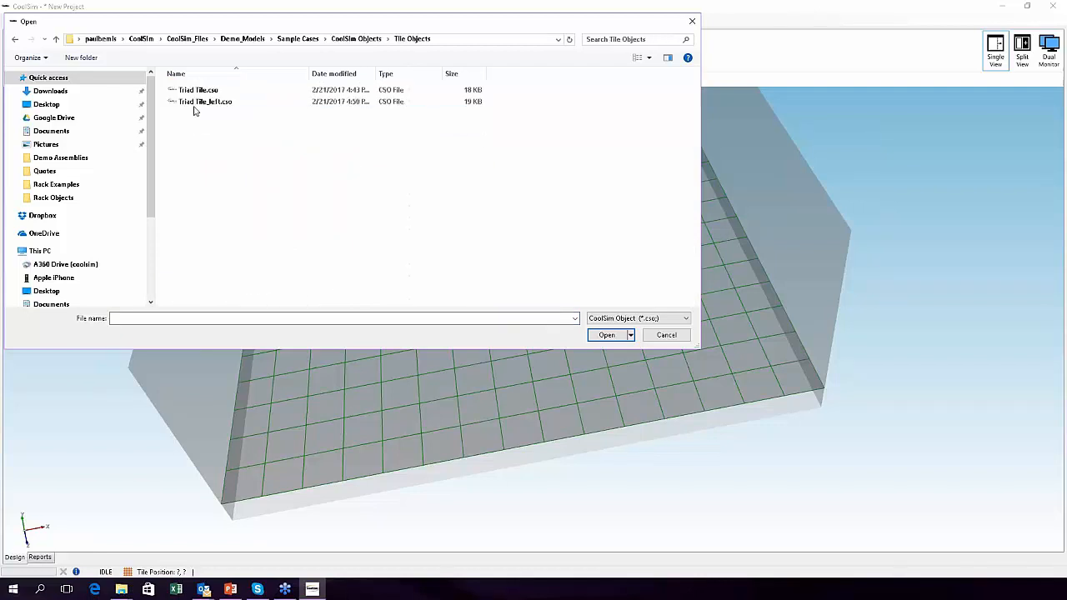
- Import Triad Tile.cso and place it on the open floor in front of the baffle
{"action": "left_click", "coordinate": [197, 90]}
{"action": "left_click", "coordinate": [621, 336]}
{"action": "middle_click_drag", "start_coordinate": [395, 342], "coordinate": [517, 324]}
{"action": "left_click_drag", "start_coordinate": [252, 283], "coordinate": [429, 358]}
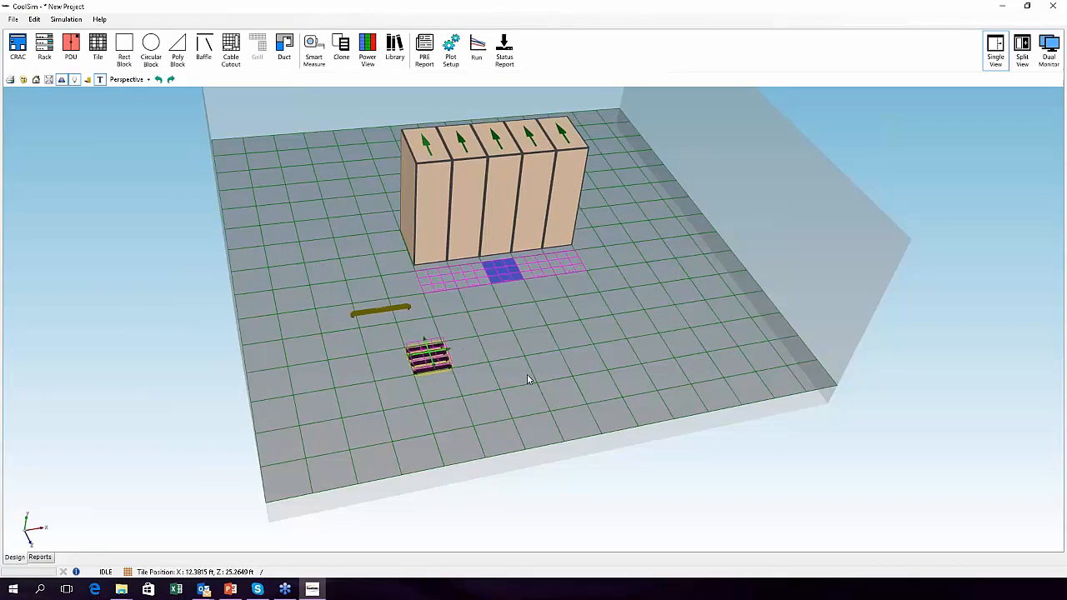
- Examine the baffle vanes beneath the imported Triad tile from below, from the side and from above
{"action": "scroll", "coordinate": [529, 378], "scroll_direction": "up", "scroll_amount": 4}
{"action": "left_click_drag", "start_coordinate": [528, 377], "coordinate": [562, 327]}
{"action": "left_click_drag", "start_coordinate": [386, 389], "coordinate": [587, 364]}
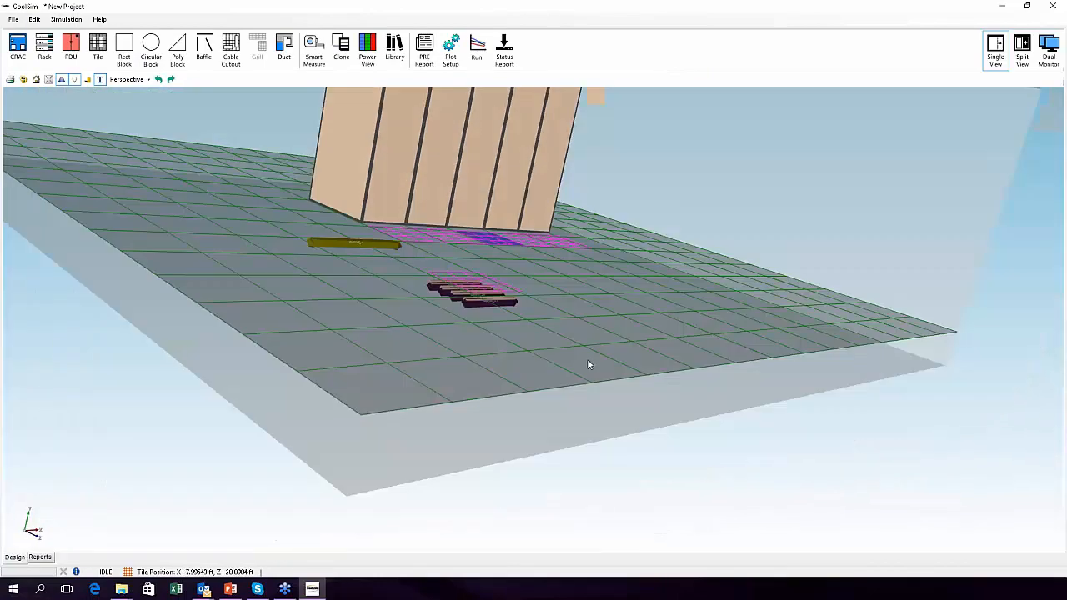
{"action": "scroll", "coordinate": [588, 364], "scroll_direction": "up", "scroll_amount": 5}
{"action": "left_click_drag", "start_coordinate": [457, 403], "coordinate": [691, 326]}
{"action": "scroll", "coordinate": [502, 379], "scroll_direction": "up", "scroll_amount": 4}
{"action": "scroll", "coordinate": [498, 420], "scroll_direction": "down", "scroll_amount": 5}
{"action": "left_click_drag", "start_coordinate": [517, 379], "coordinate": [688, 368]}
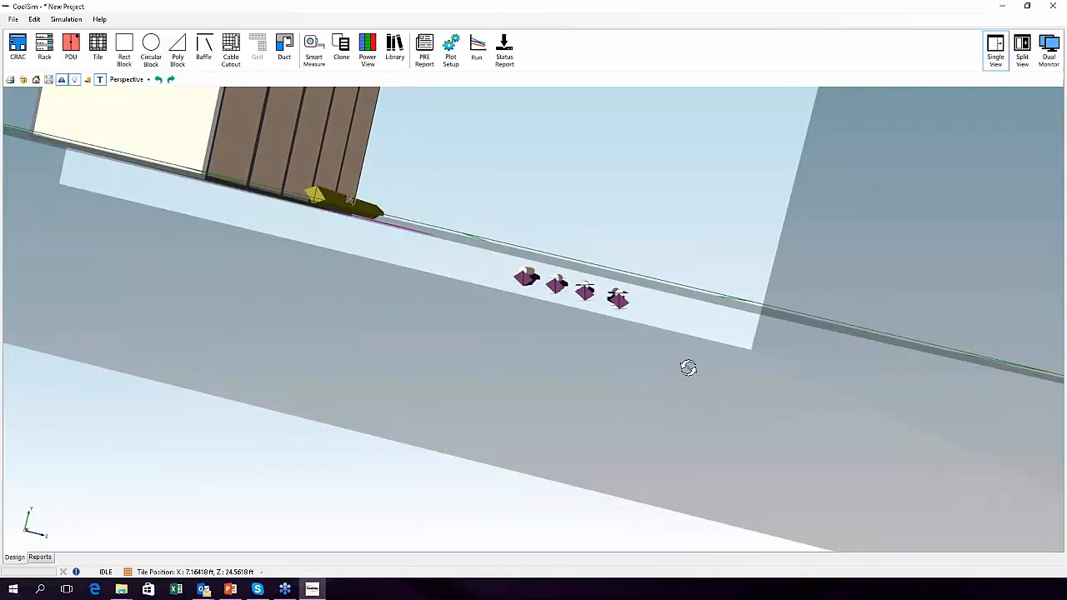
{"action": "left_click_drag", "start_coordinate": [686, 367], "coordinate": [153, 316]}
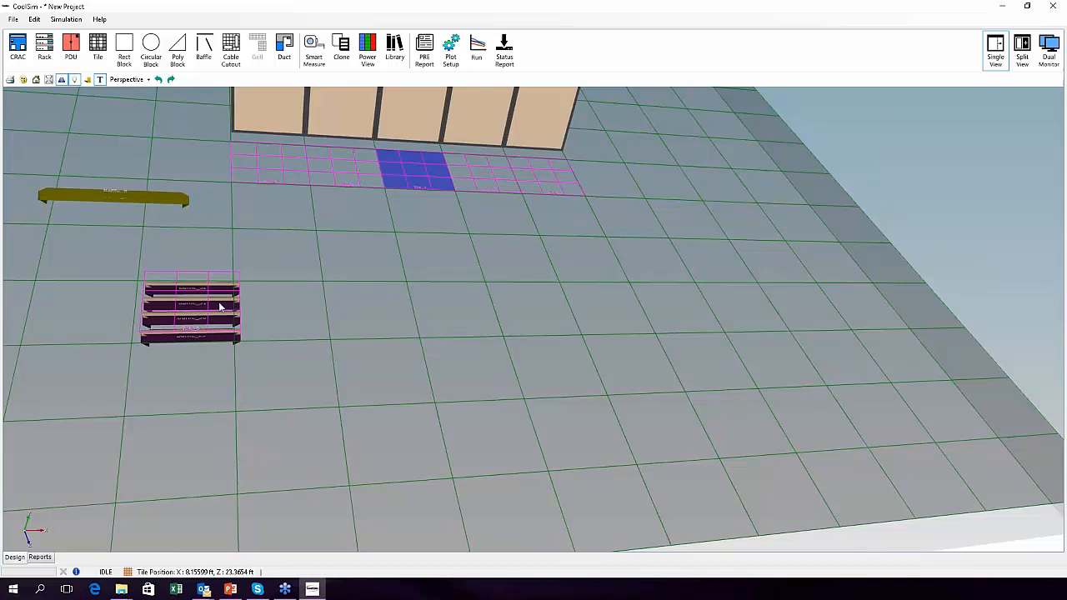
- Import Triad Tile_left.cso and place it on the open floor between the first Triad tile and the rack row
{"action": "left_click", "coordinate": [14, 19]}
{"action": "mouse_move", "coordinate": [41, 83]}
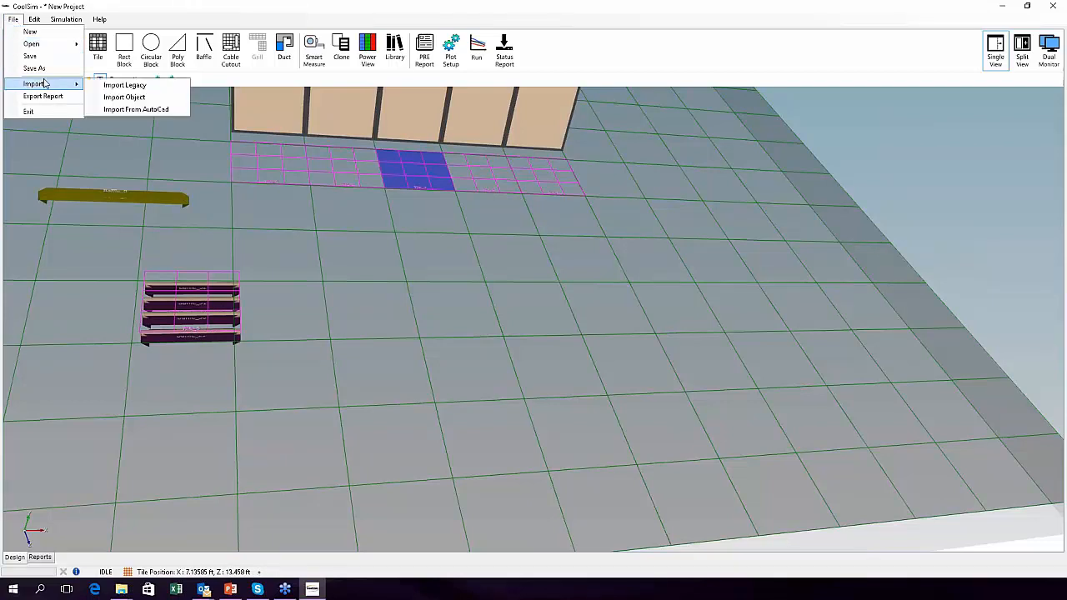
{"action": "left_click", "coordinate": [133, 99]}
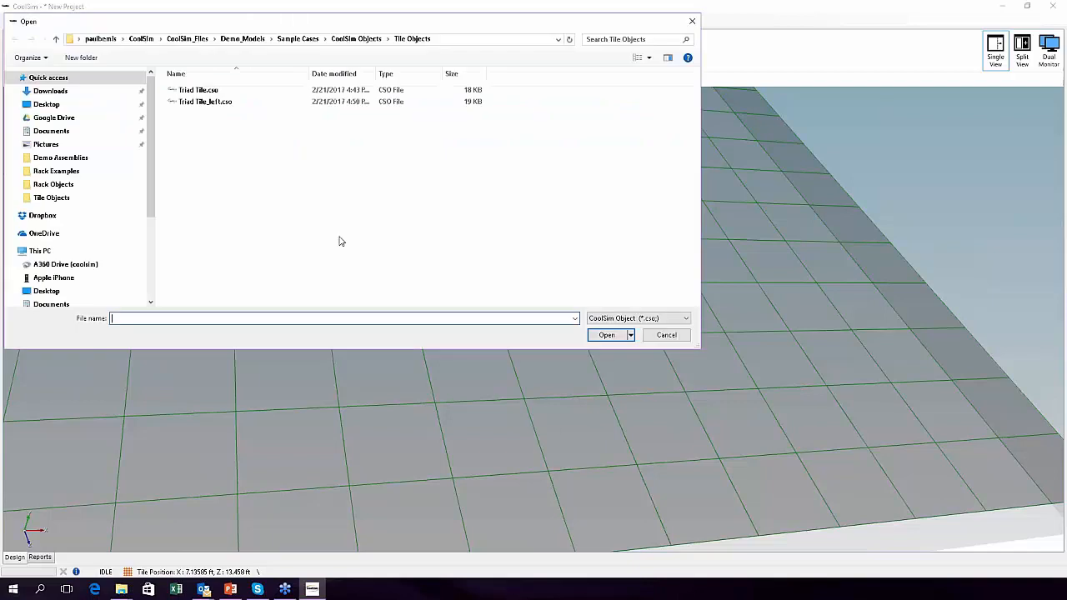
{"action": "left_click", "coordinate": [220, 103]}
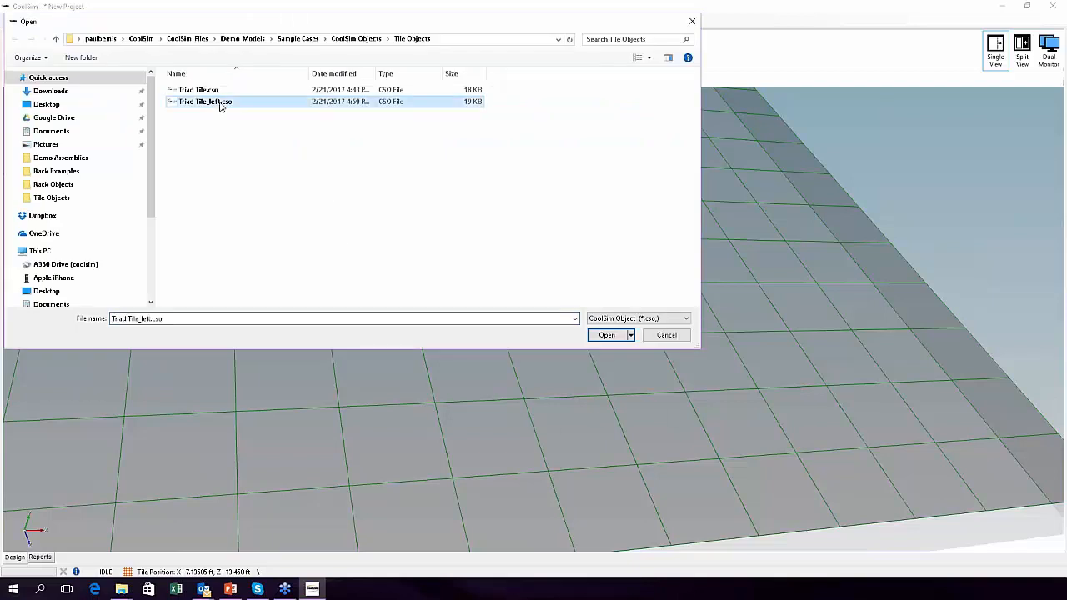
{"action": "left_click", "coordinate": [607, 335]}
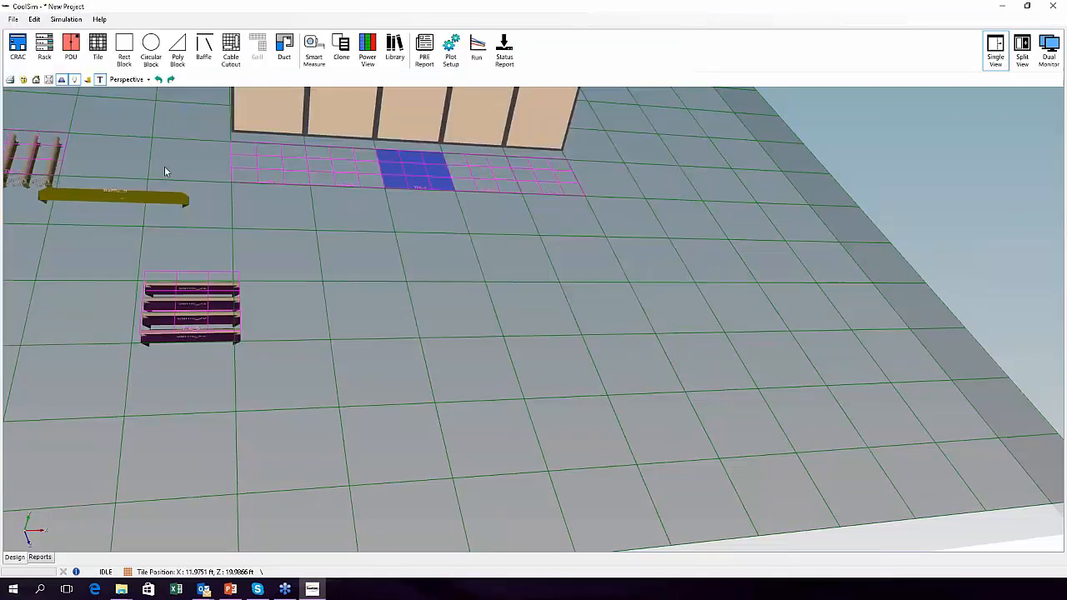
{"action": "left_click_drag", "start_coordinate": [61, 160], "coordinate": [390, 310]}
- Examine the baffle vanes under the second imported Triad tile from the side and below, and compare both tiles from above
{"action": "left_click_drag", "start_coordinate": [460, 420], "coordinate": [404, 258]}
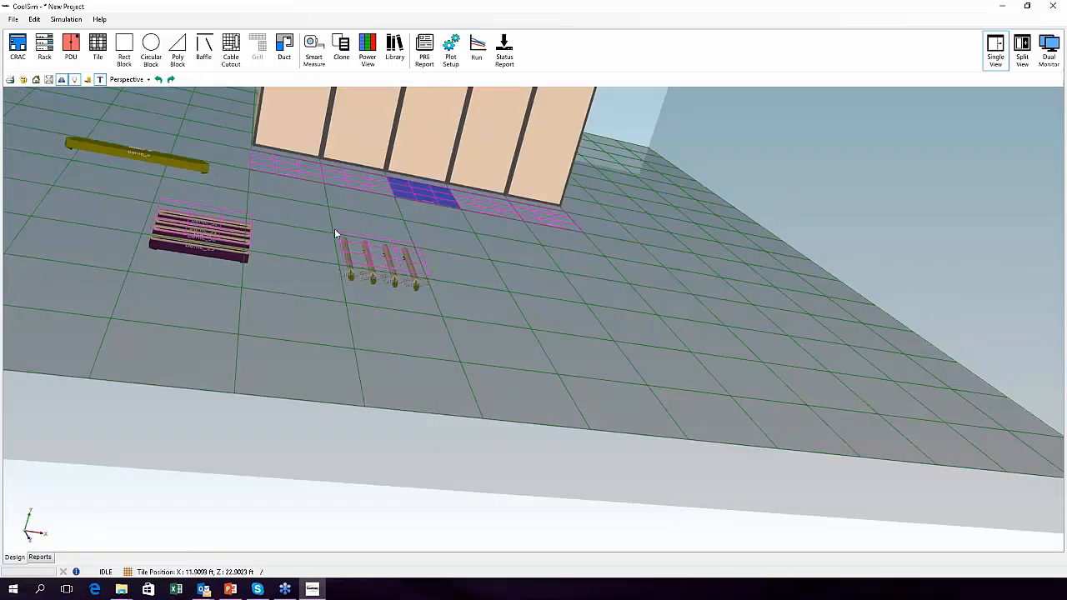
{"action": "left_click_drag", "start_coordinate": [424, 325], "coordinate": [540, 322]}
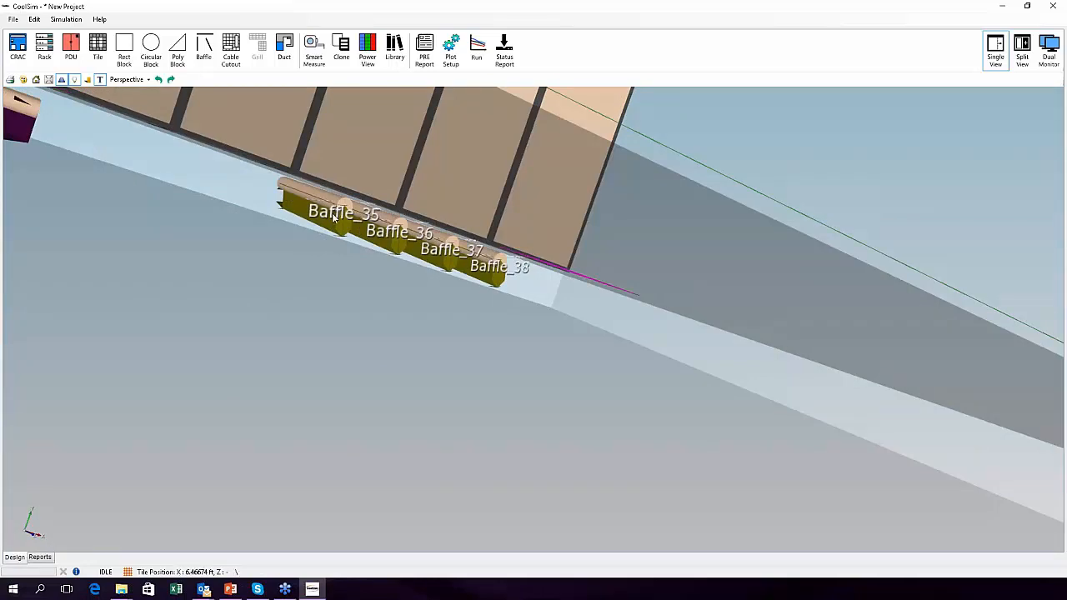
{"action": "left_click_drag", "start_coordinate": [371, 268], "coordinate": [252, 297]}
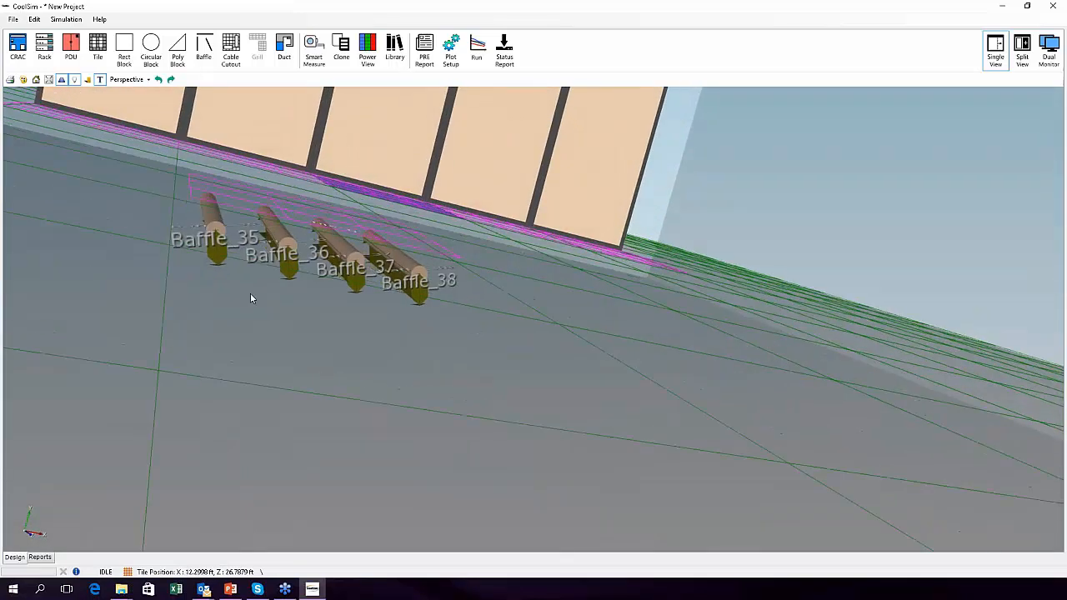
{"action": "scroll", "coordinate": [252, 297], "scroll_direction": "down", "scroll_amount": 4}
{"action": "left_click_drag", "start_coordinate": [360, 252], "coordinate": [259, 353]}
{"action": "scroll", "coordinate": [401, 294], "scroll_direction": "down", "scroll_amount": 4}
{"action": "scroll", "coordinate": [259, 353], "scroll_direction": "down", "scroll_amount": 2}
{"action": "scroll", "coordinate": [343, 321], "scroll_direction": "down", "scroll_amount": 3}
{"action": "left_click_drag", "start_coordinate": [342, 322], "coordinate": [408, 417]}
{"action": "scroll", "coordinate": [381, 269], "scroll_direction": "up", "scroll_amount": 5}
{"action": "scroll", "coordinate": [406, 298], "scroll_direction": "down", "scroll_amount": 5}
{"action": "left_click_drag", "start_coordinate": [658, 243], "coordinate": [532, 297]}
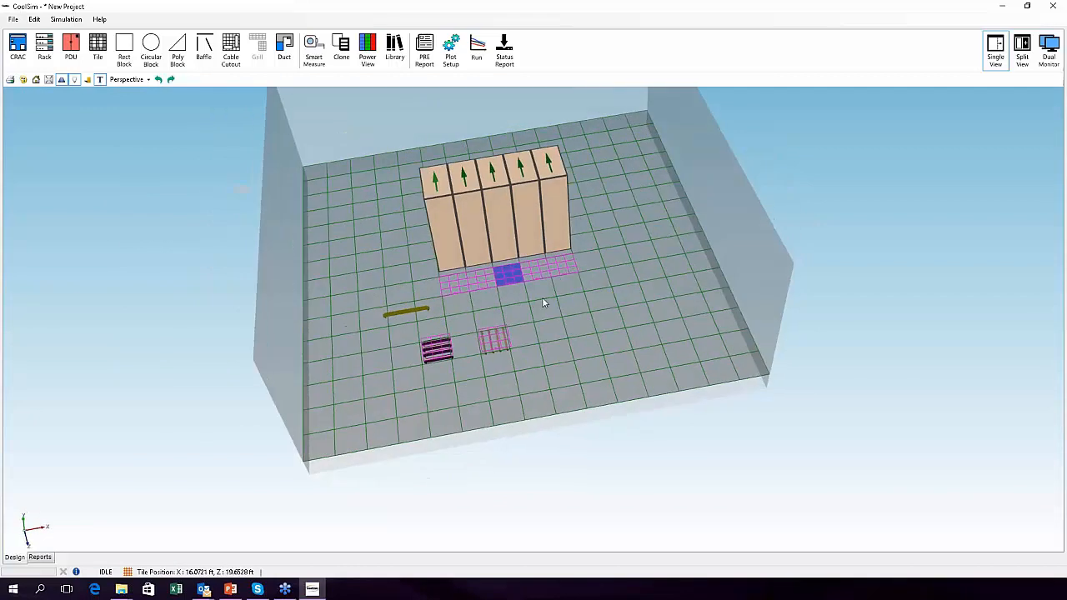
{"action": "left_click_drag", "start_coordinate": [609, 301], "coordinate": [584, 323]}
{"action": "middle_click_drag", "start_coordinate": [515, 272], "coordinate": [400, 320]}
- Open the project server level modeling.csp from the Sample Cases folder, discarding the changes to the current project
{"action": "key", "text": "ctrl+o"}
{"action": "double_click", "coordinate": [193, 139]}
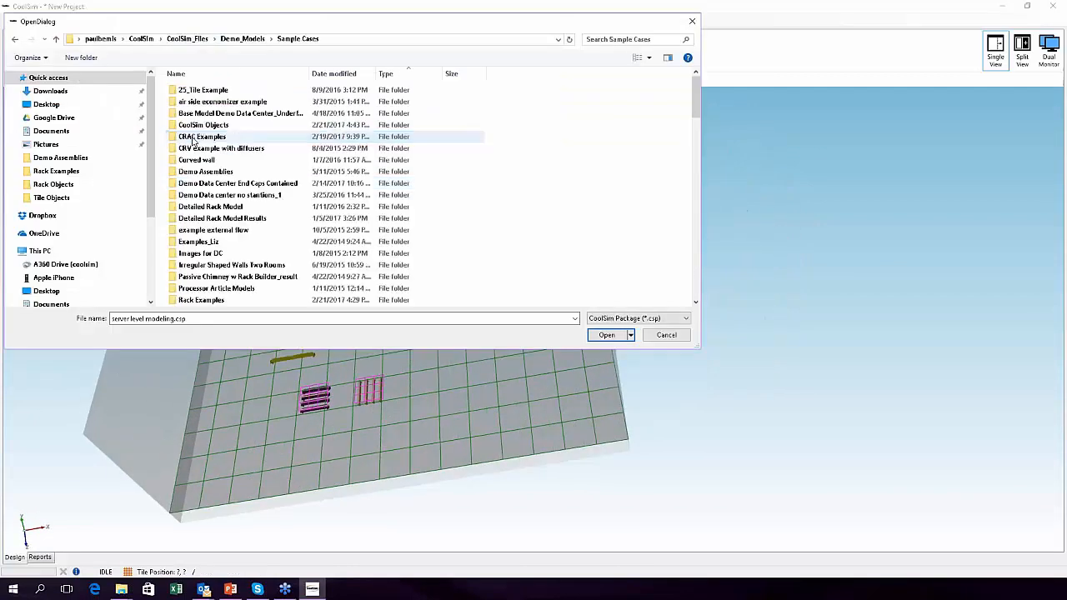
{"action": "scroll", "coordinate": [352, 171], "scroll_direction": "down", "scroll_amount": 1}
{"action": "scroll", "coordinate": [413, 195], "scroll_direction": "down", "scroll_amount": 1}
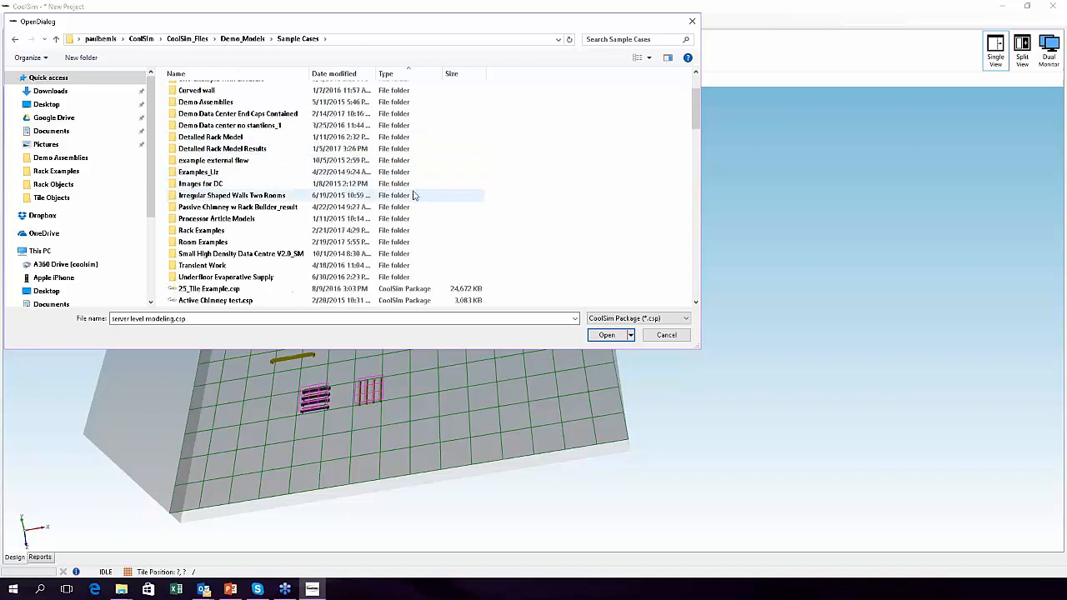
{"action": "scroll", "coordinate": [415, 195], "scroll_direction": "down", "scroll_amount": 1}
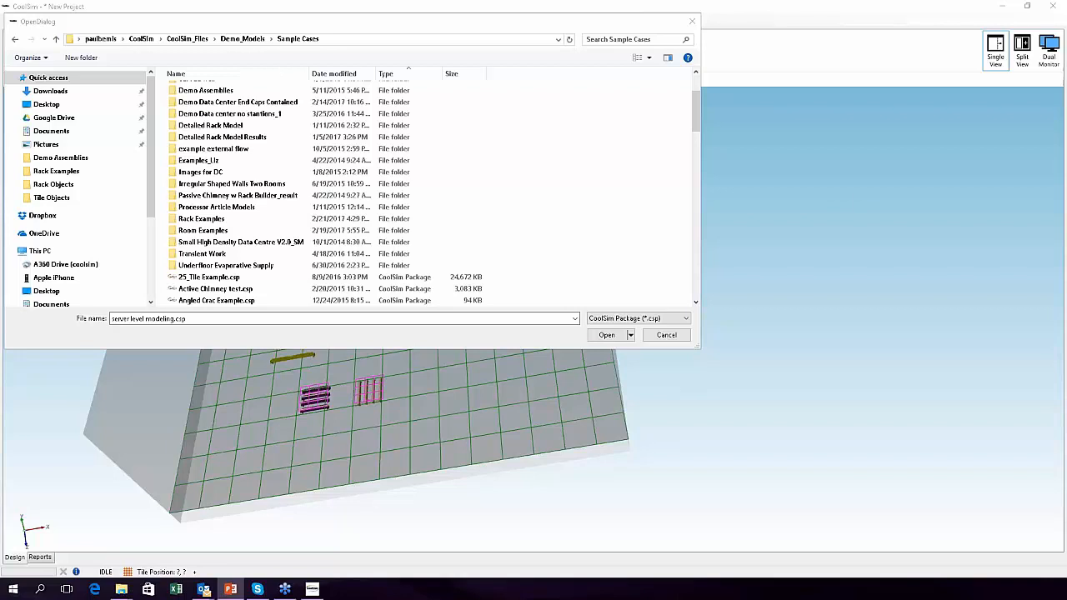
{"action": "left_click", "coordinate": [658, 334]}
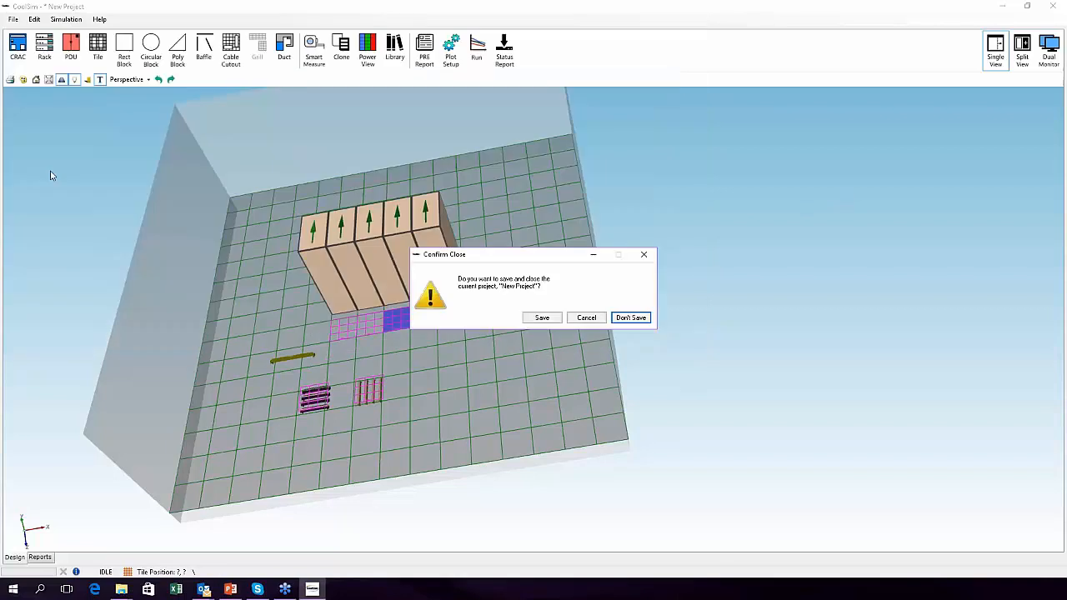
{"action": "key", "text": "alt+Tab"}
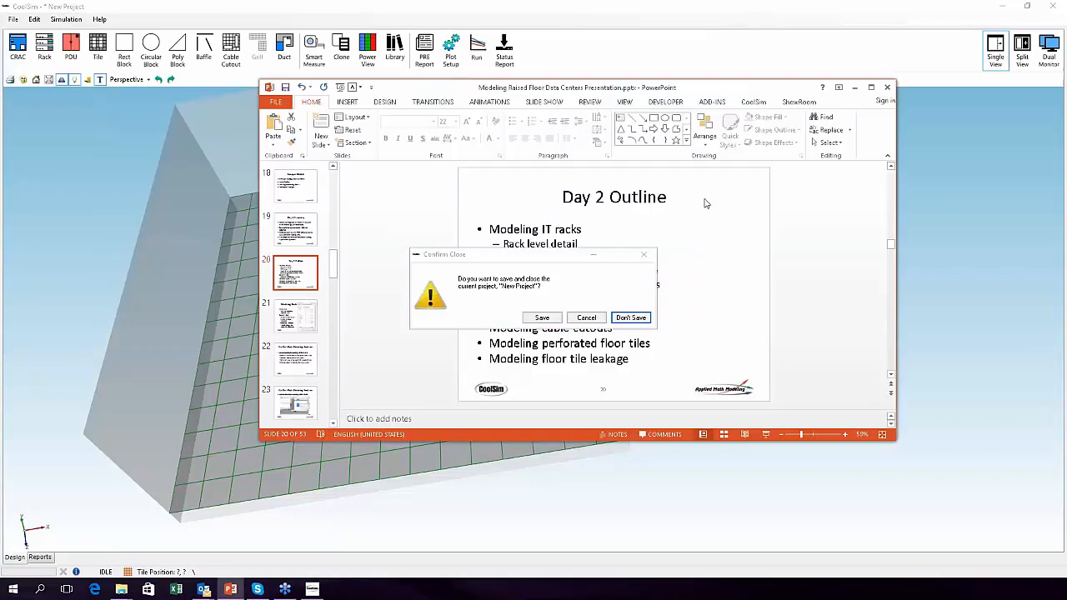
{"action": "left_click", "coordinate": [631, 319]}
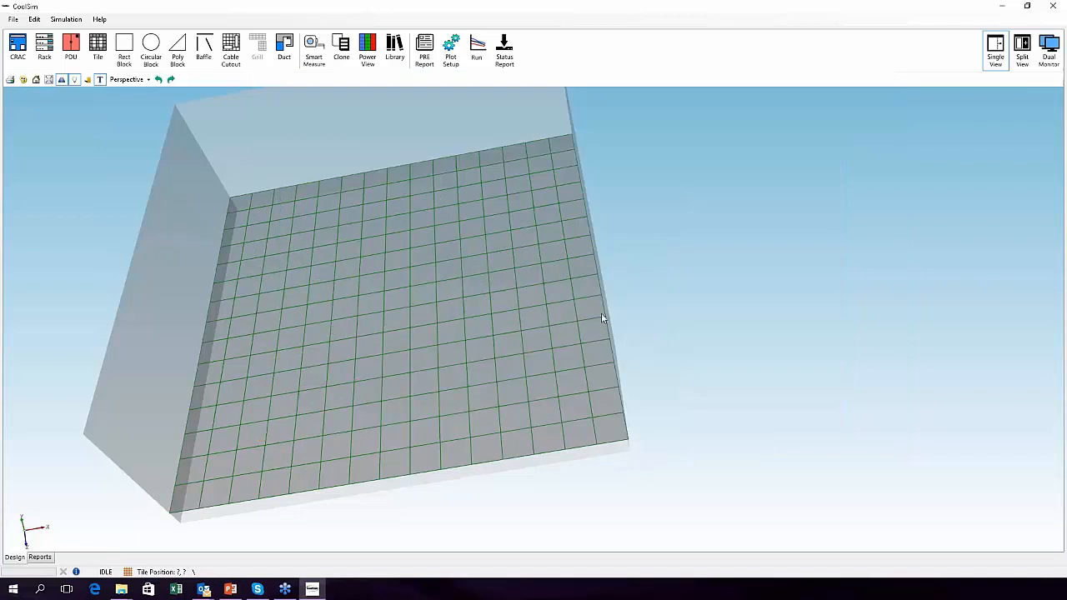
- Switch to the PowerPoint presentation and show the slides on rack modeling features, perforated tiles, and cable cutouts and ceiling grilles
{"action": "left_click", "coordinate": [230, 589]}
{"action": "key", "text": "Page_Down"}
{"action": "key", "text": "Page_Down"}
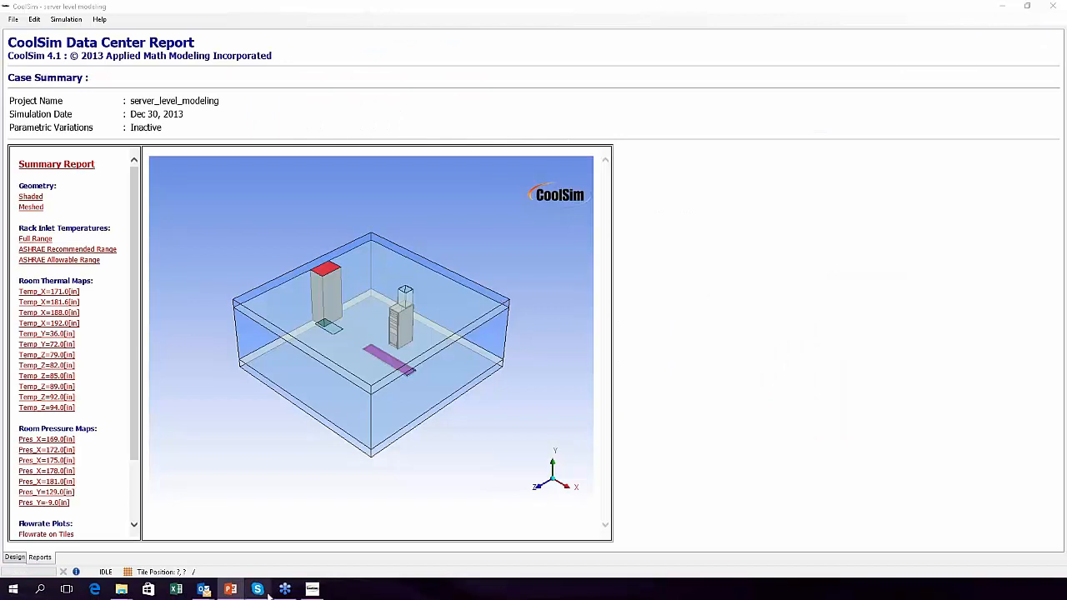
{"action": "left_click", "coordinate": [231, 590]}
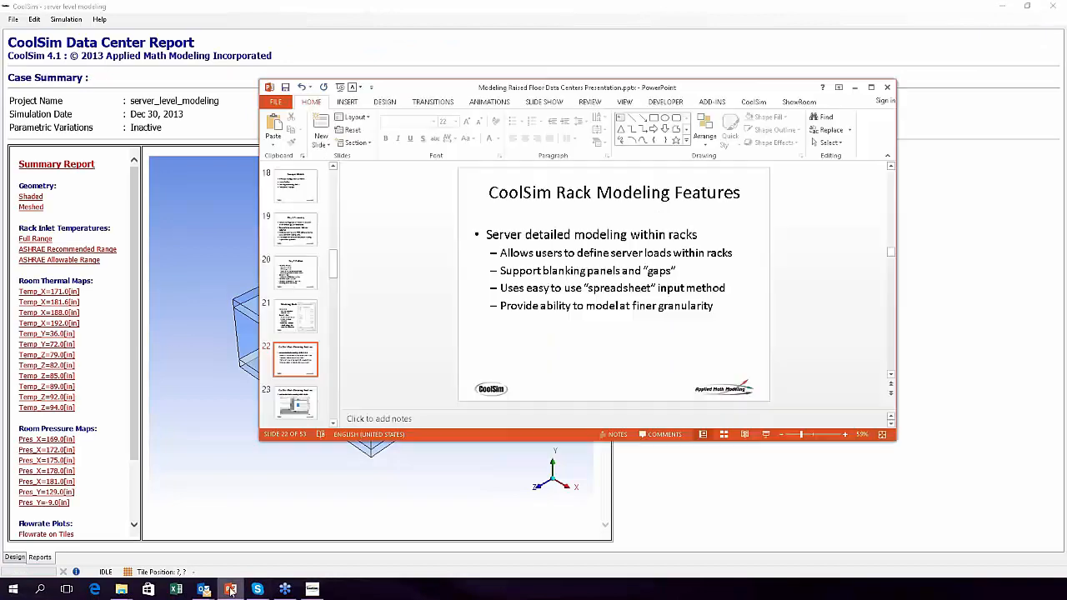
{"action": "key", "text": "Page_Down"}
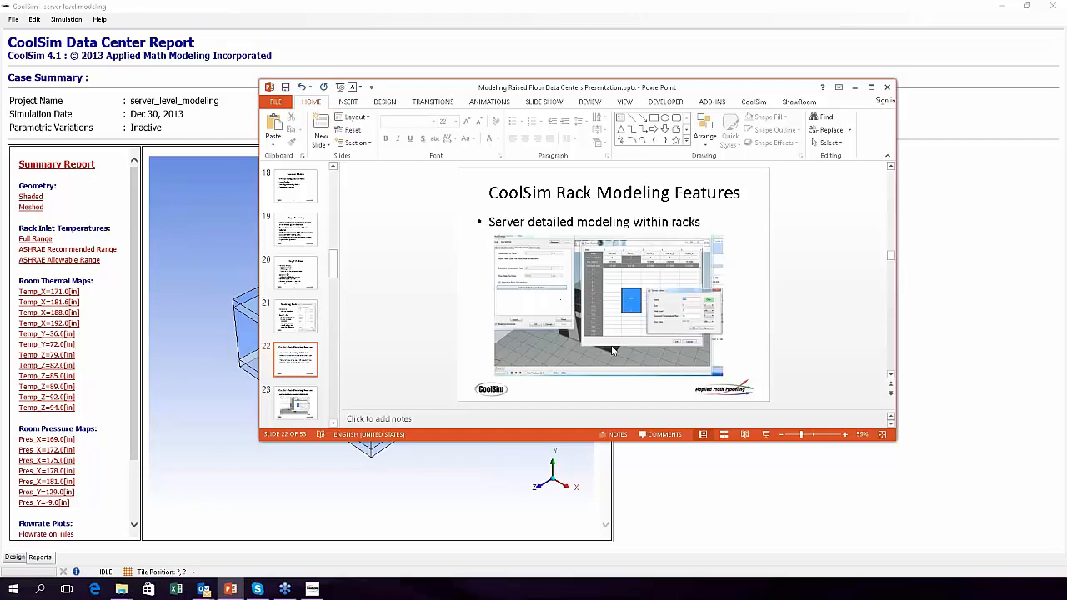
{"action": "key", "text": "shift+F5"}
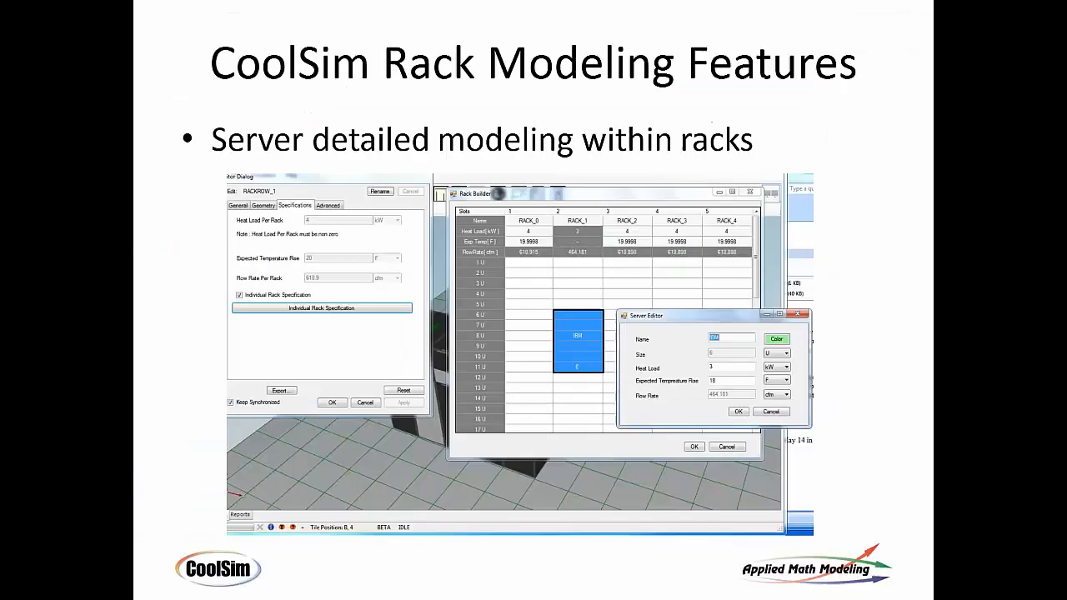
{"action": "key", "text": "Page_Down"}
{"action": "key", "text": "Page_Down"}
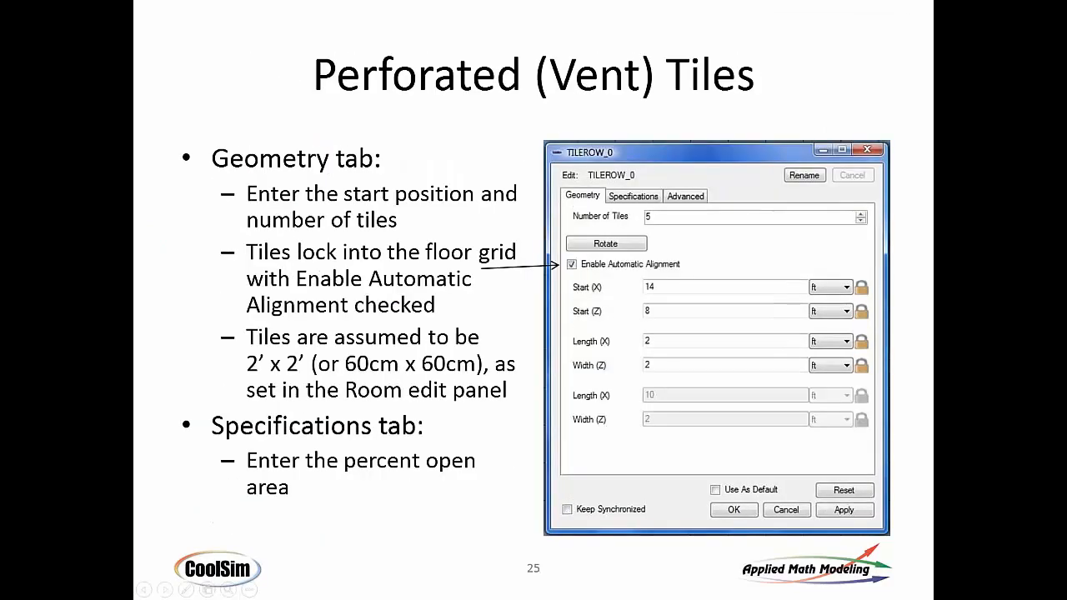
{"action": "key", "text": "Page_Down"}
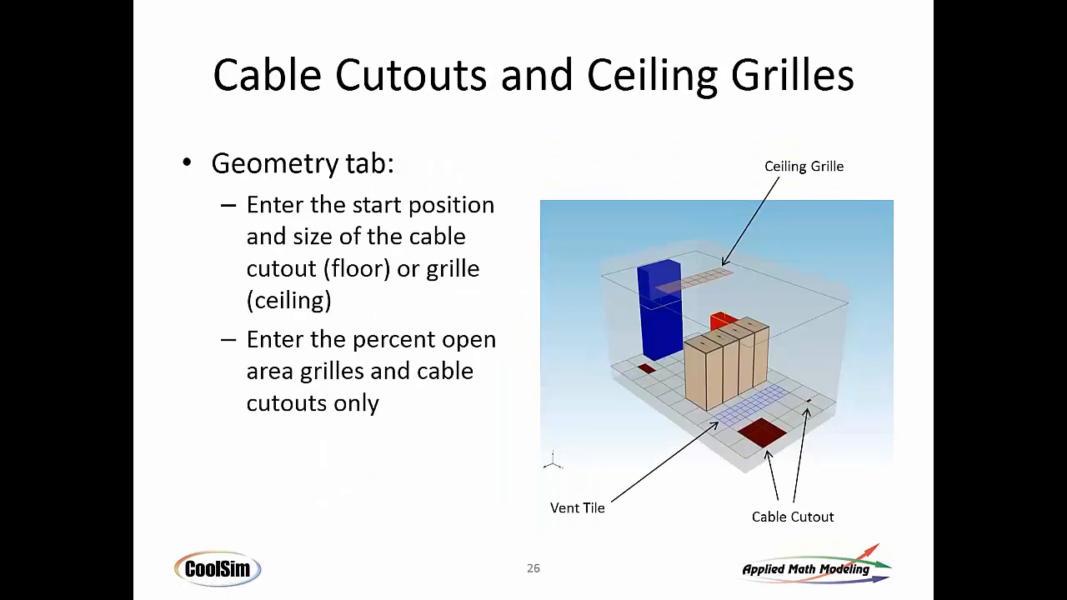
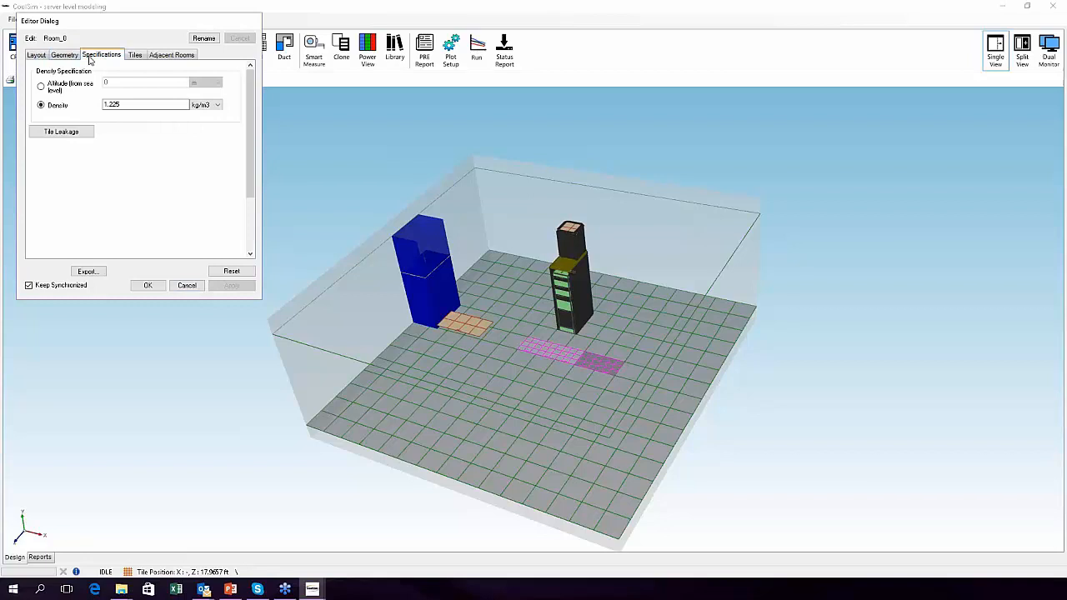
- Examine the room's Tile Leakage options, then close the room editor without applying changes
{"action": "left_click", "coordinate": [68, 133]}
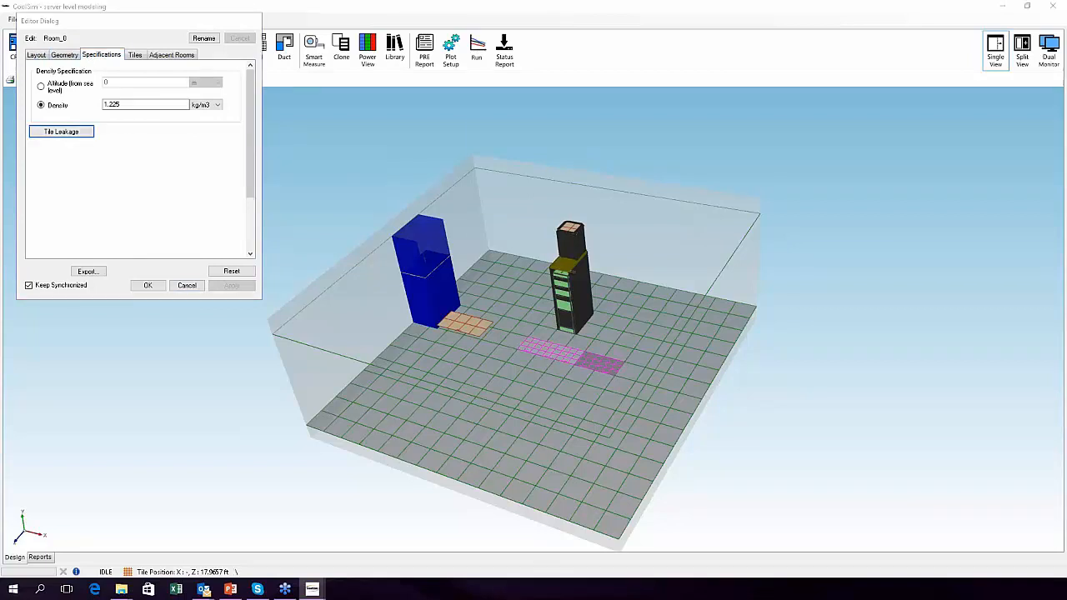
{"action": "left_click_drag", "start_coordinate": [305, 211], "coordinate": [500, 101]}
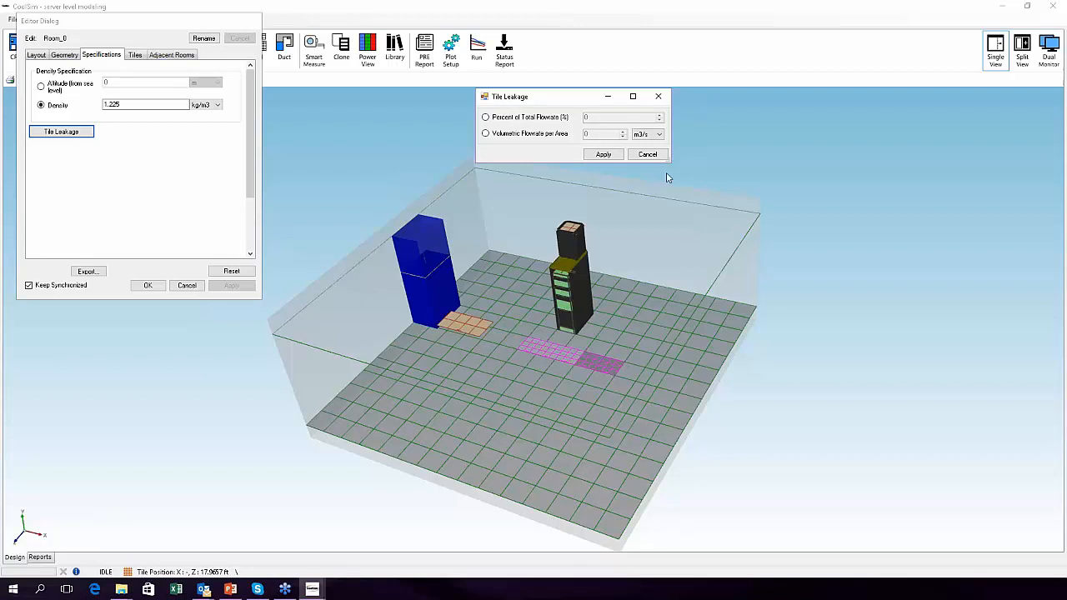
{"action": "left_click", "coordinate": [647, 154]}
{"action": "middle_click_drag", "start_coordinate": [554, 278], "coordinate": [631, 435]}
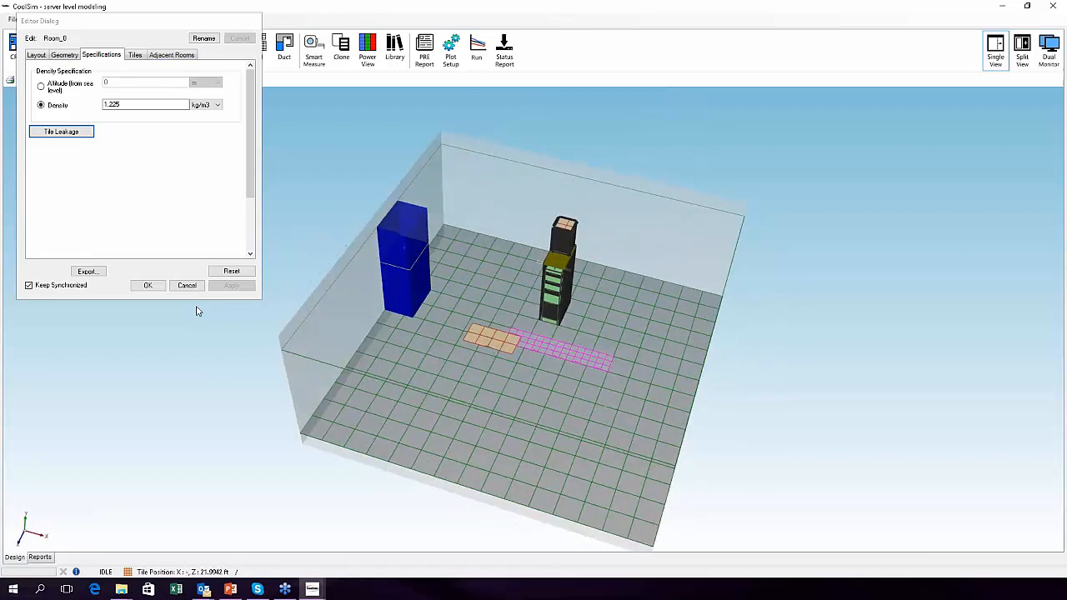
{"action": "left_click", "coordinate": [193, 287]}
- Place a cable cutout on the open floor at about X 22.07 ft, Z 18.41 ft
{"action": "middle_click_drag", "start_coordinate": [426, 317], "coordinate": [407, 408]}
{"action": "scroll", "coordinate": [511, 425], "scroll_direction": "up", "scroll_amount": 2}
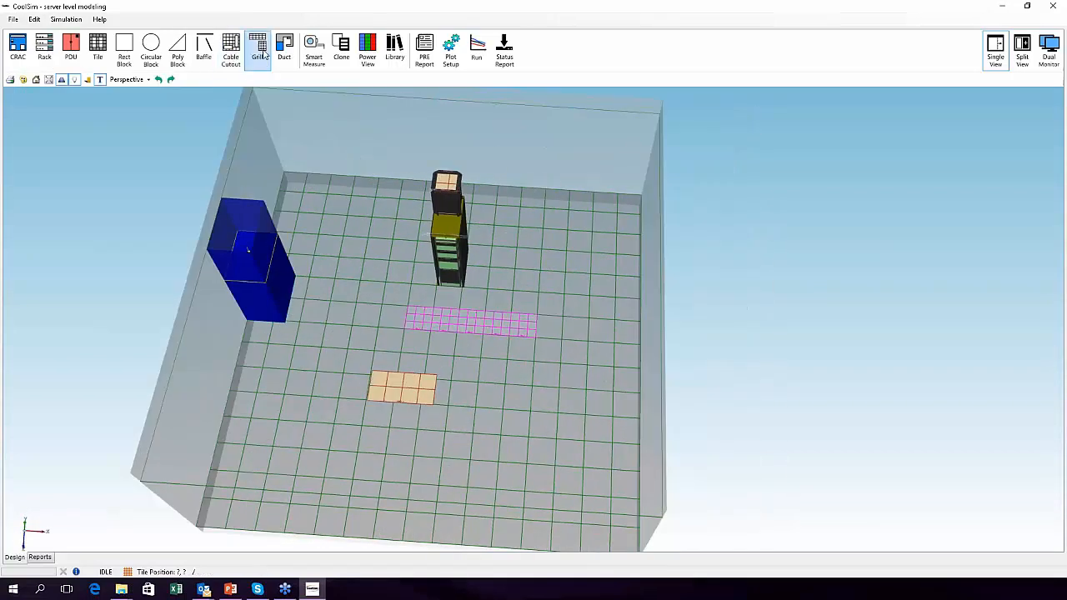
{"action": "left_click", "coordinate": [538, 397]}
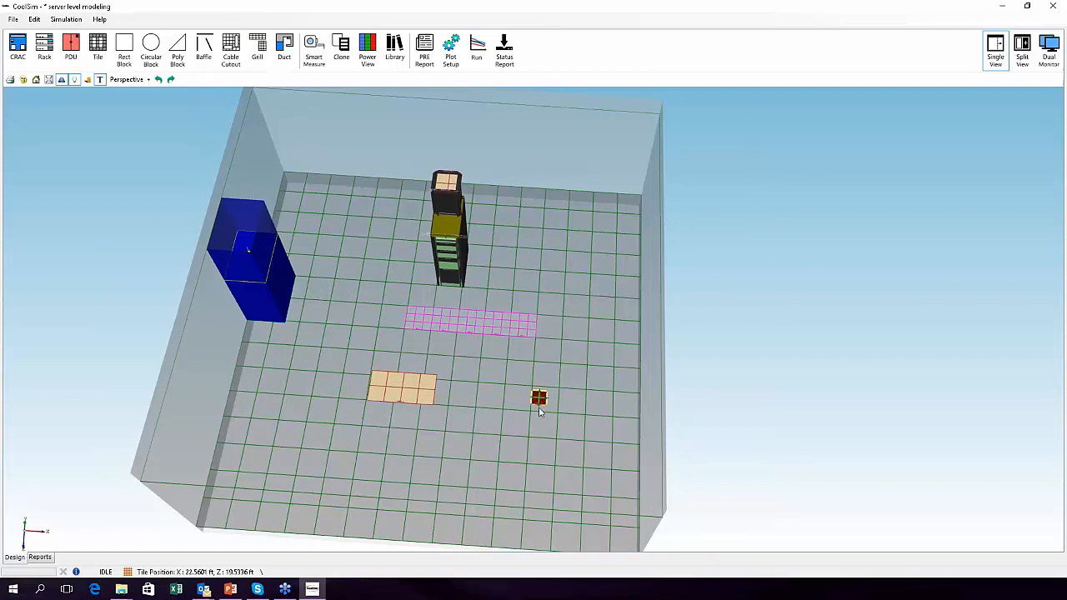
- Set the cable cutout's X and Z lengths to 5 ft each
{"action": "double_click", "coordinate": [539, 397]}
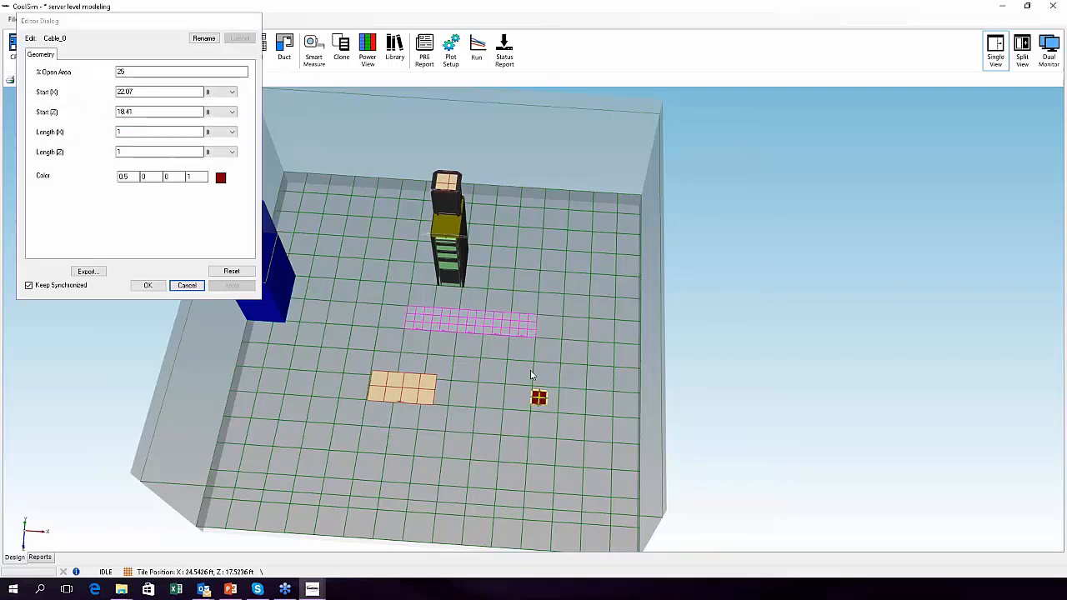
{"action": "double_click", "coordinate": [135, 138]}
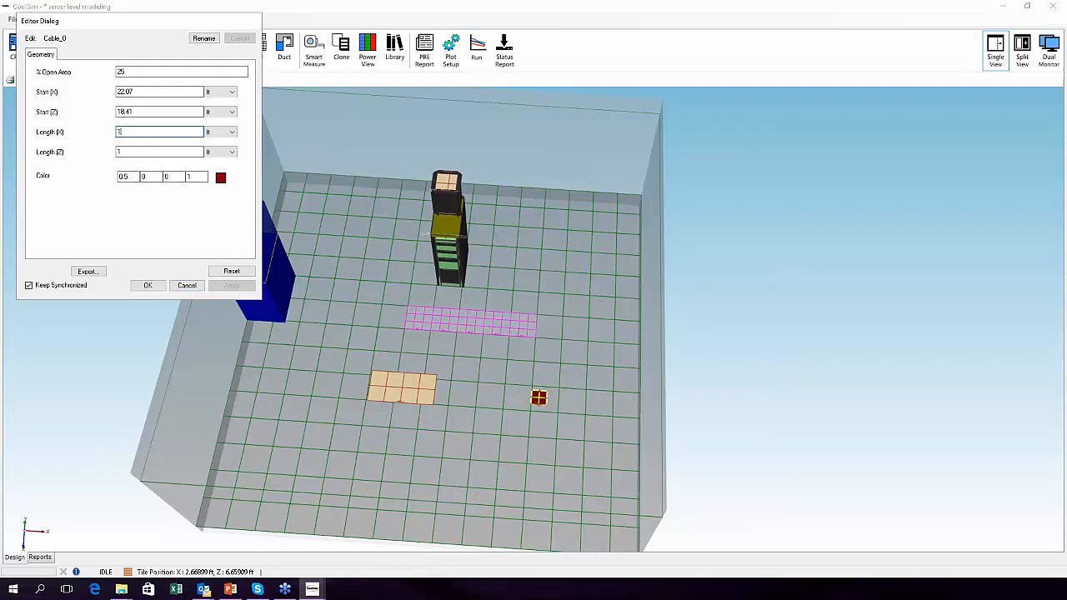
{"action": "type", "text": "5"}
{"action": "key", "text": "Tab"}
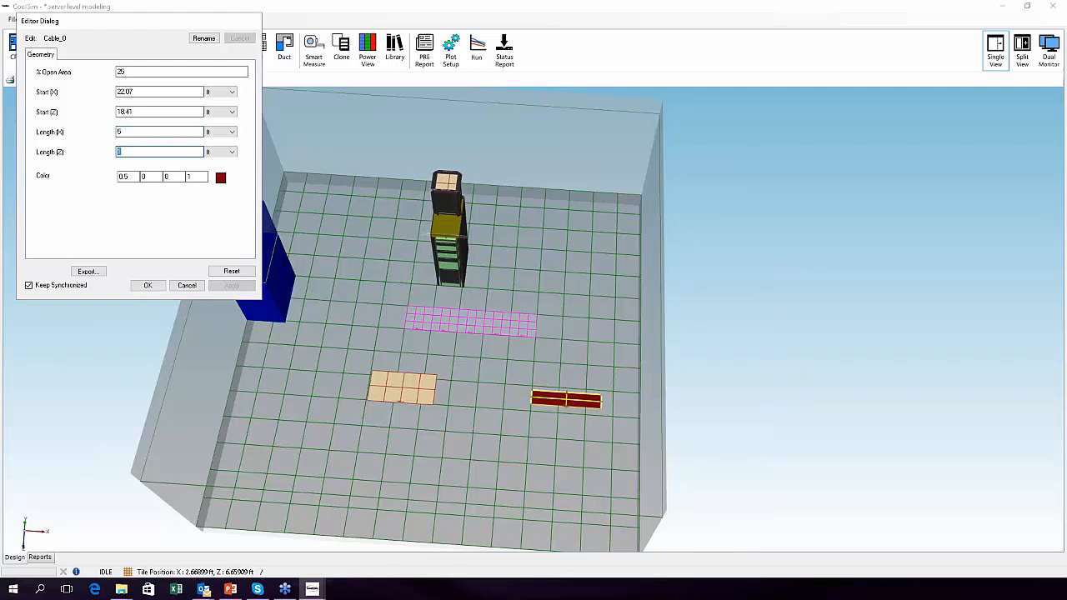
{"action": "key", "text": "Return"}
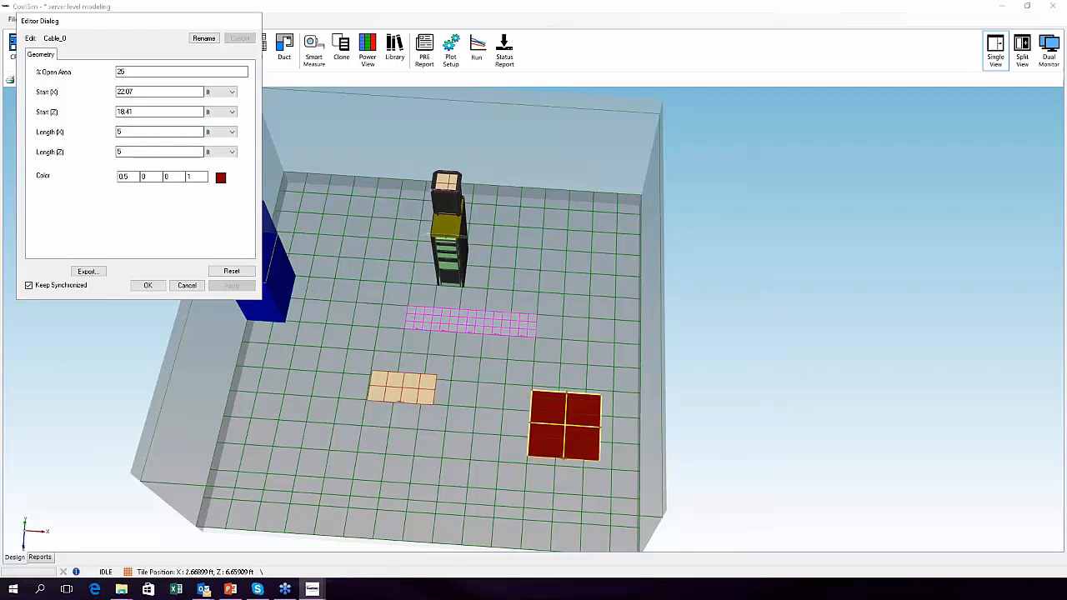
{"action": "mouse_move", "coordinate": [564, 427]}
{"action": "left_mouse_down"}
{"action": "mouse_move", "coordinate": [577, 438]}
{"action": "mouse_move", "coordinate": [568, 422]}
{"action": "left_mouse_up"}
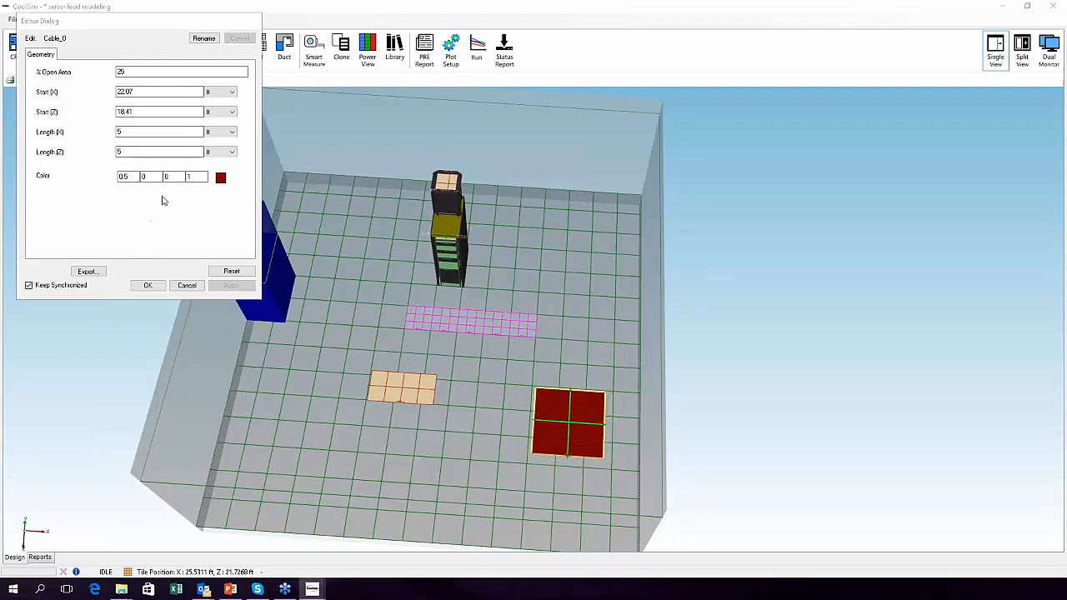
- Set the cable cutout's open area to 20 % and accept the edit
{"action": "left_click", "coordinate": [120, 71]}
{"action": "double_click", "coordinate": [120, 72]}
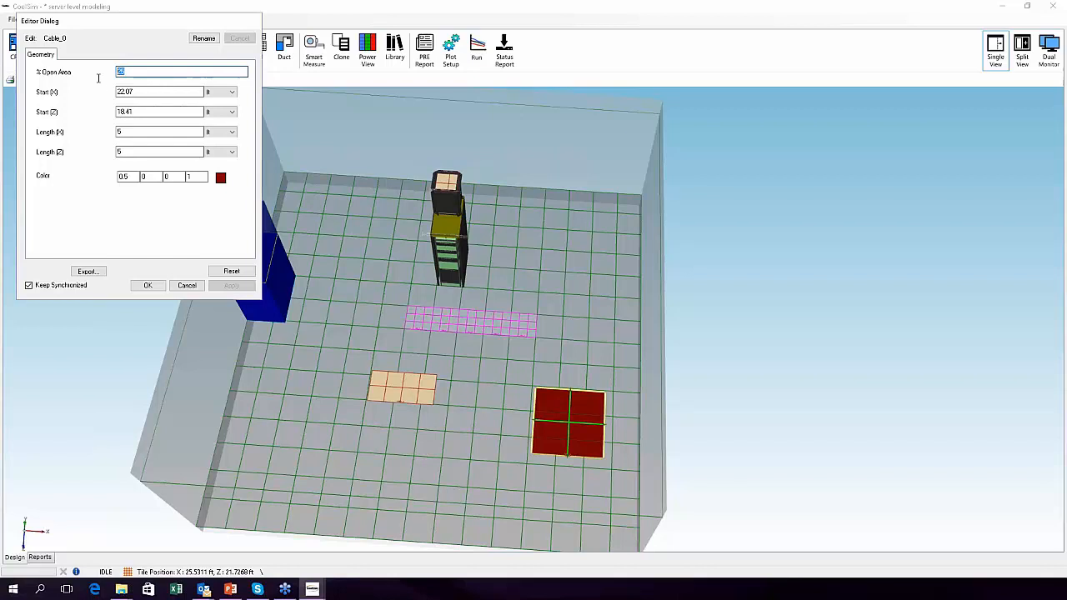
{"action": "type", "text": "20"}
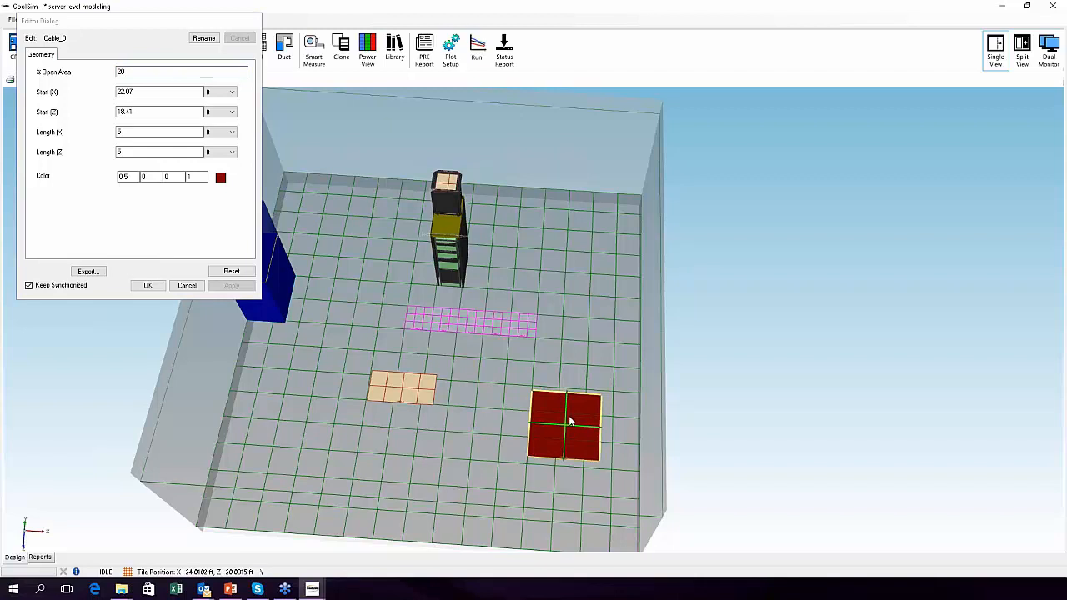
{"action": "left_click", "coordinate": [148, 285]}
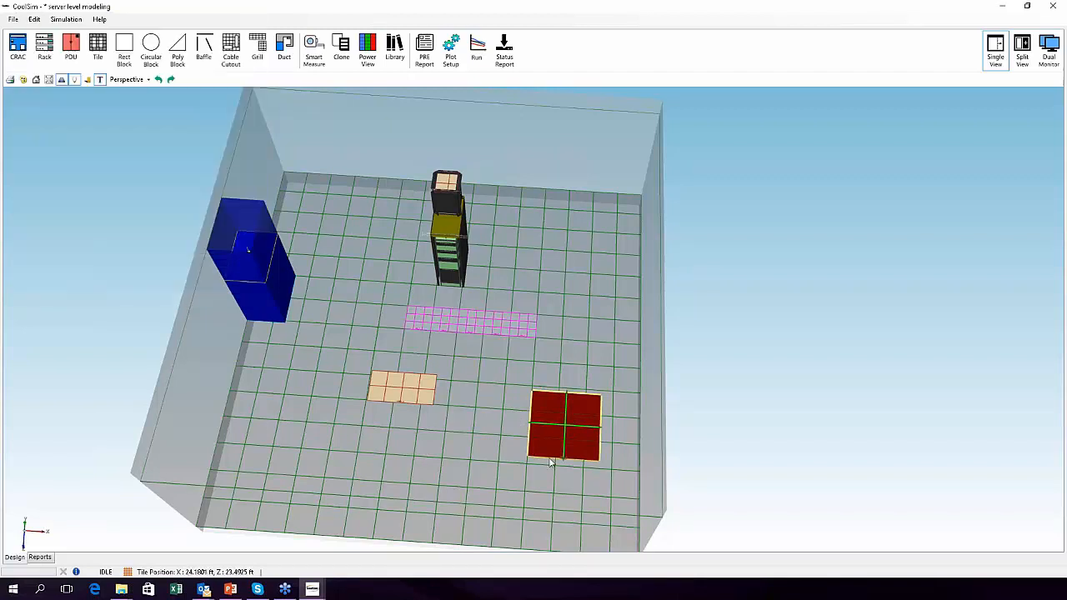
{"action": "middle_click_drag", "start_coordinate": [546, 465], "coordinate": [519, 477]}
{"action": "scroll", "coordinate": [519, 477], "scroll_direction": "up", "scroll_amount": 3}
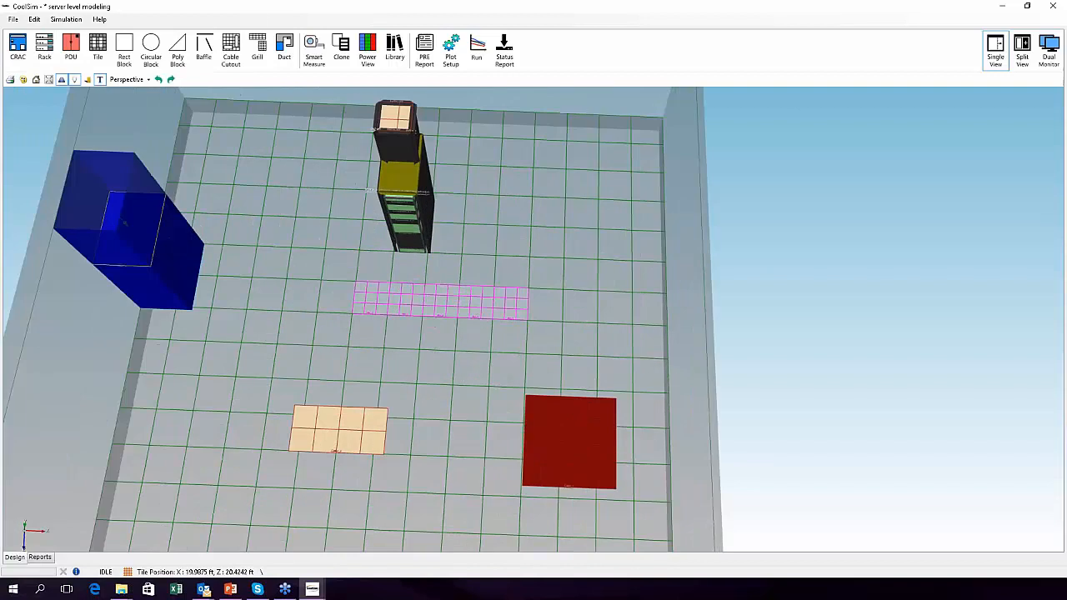
- Place a row of racks over the red cable cutout, starting at about X 17.82 ft, Z 18.69 ft
{"action": "middle_click_drag", "start_coordinate": [534, 438], "coordinate": [502, 414]}
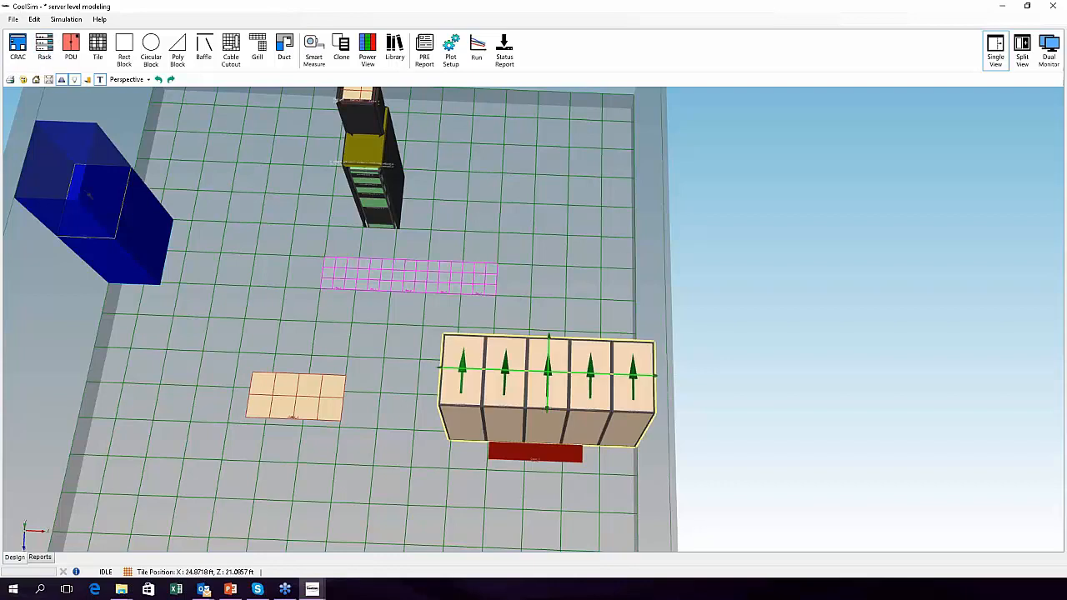
{"action": "left_click", "coordinate": [500, 388]}
{"action": "left_click_drag", "start_coordinate": [500, 388], "coordinate": [499, 393]}
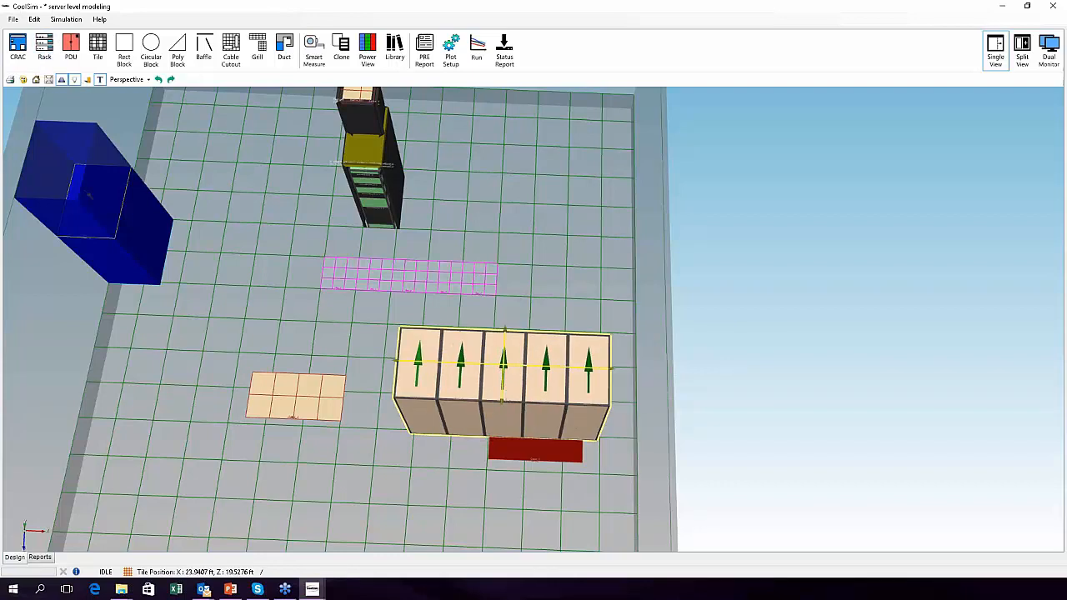
- Raise the new rack row by setting its Start (Y) to 4 in, and accept the edit
{"action": "double_click", "coordinate": [505, 395]}
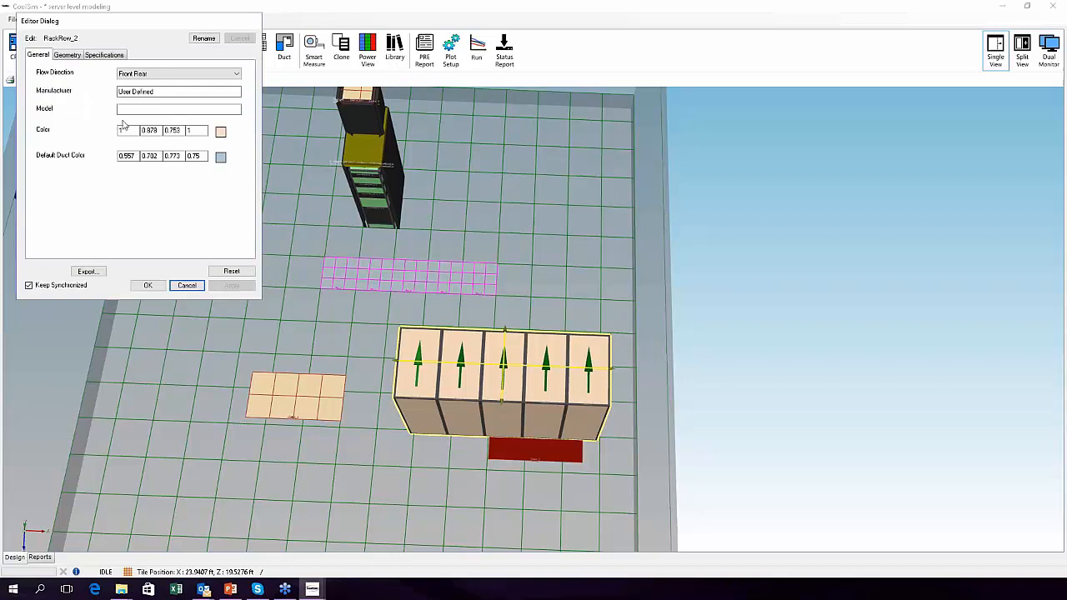
{"action": "left_click", "coordinate": [69, 55]}
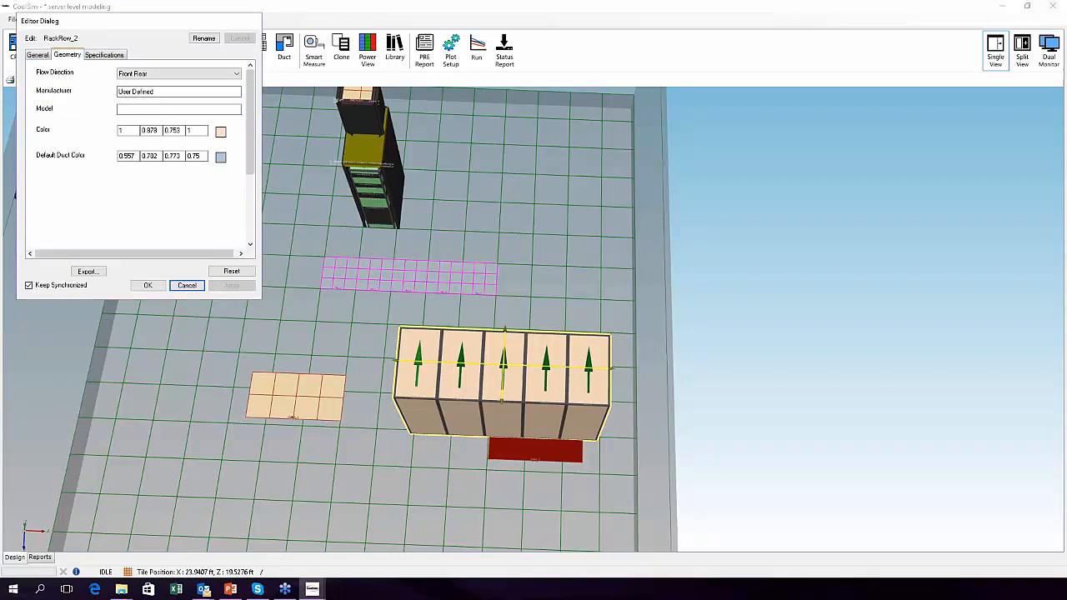
{"action": "left_click", "coordinate": [218, 160]}
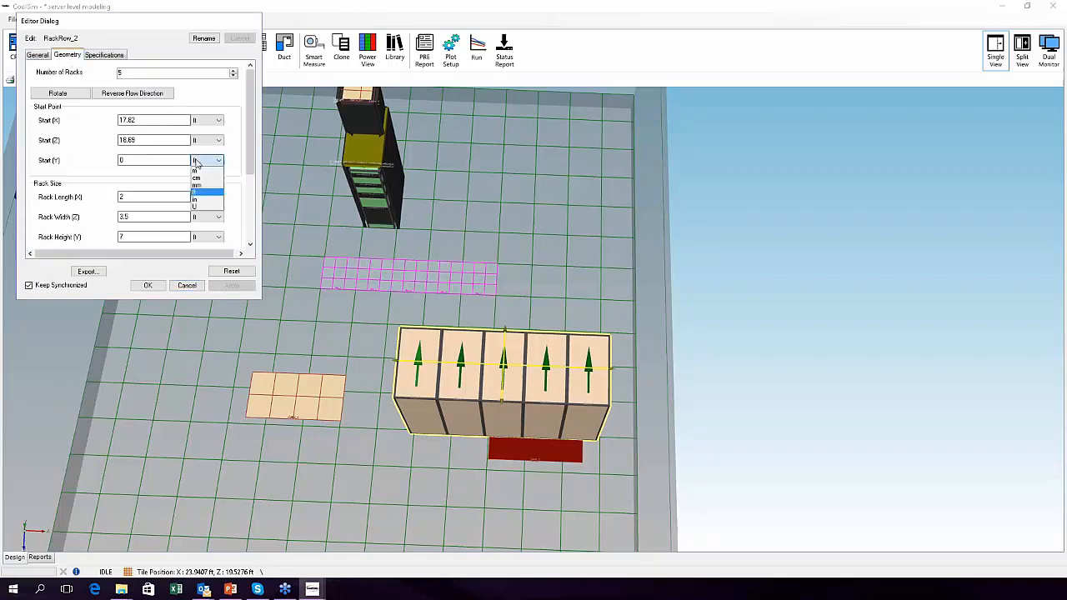
{"action": "left_click", "coordinate": [208, 200]}
{"action": "type", "text": "4"}
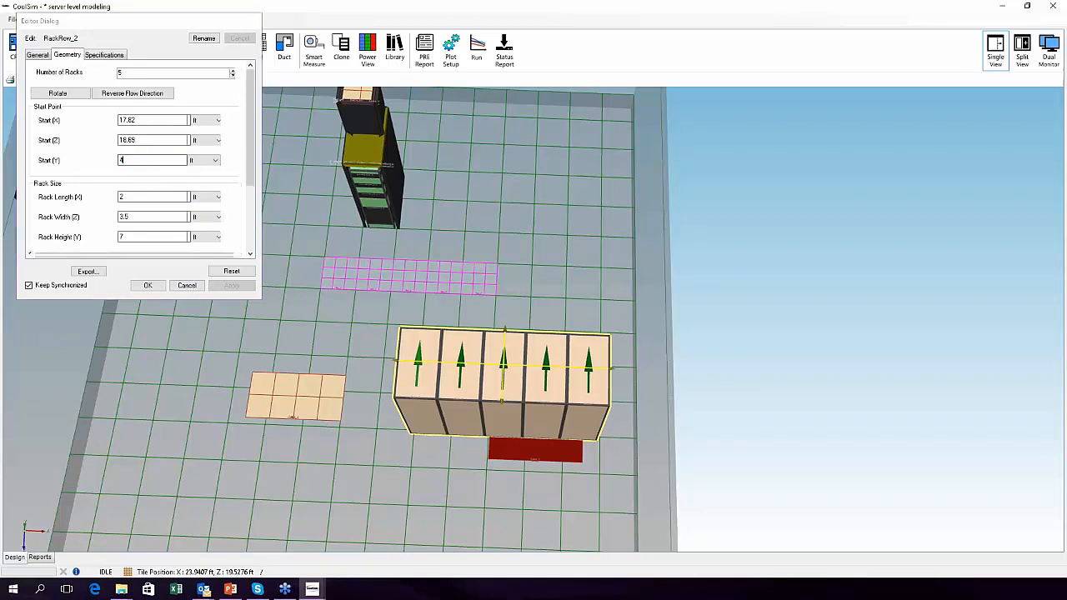
{"action": "key", "text": "Return"}
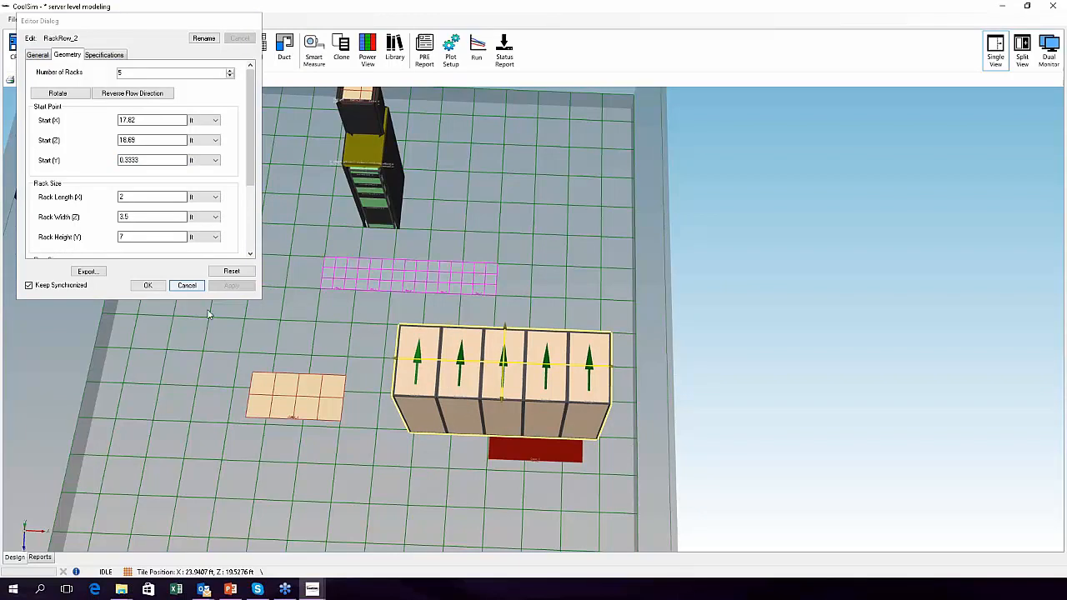
{"action": "left_click", "coordinate": [147, 285]}
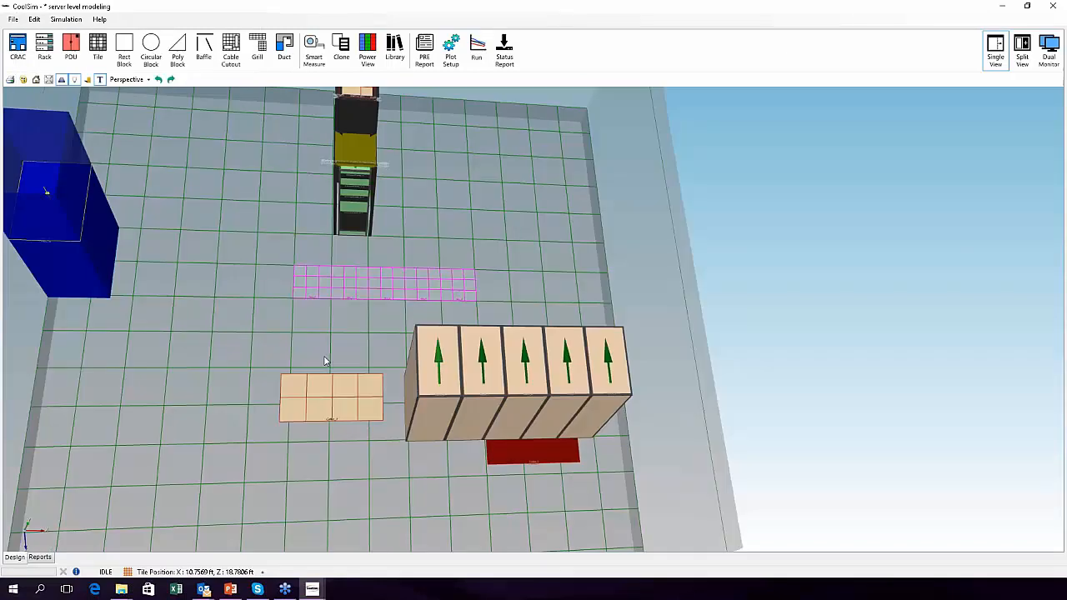
- Browse for a CoolSim project to open in the Rack Examples folder under Demo_Models, Sample Cases
{"action": "left_click", "coordinate": [13, 19]}
{"action": "mouse_move", "coordinate": [50, 43]}
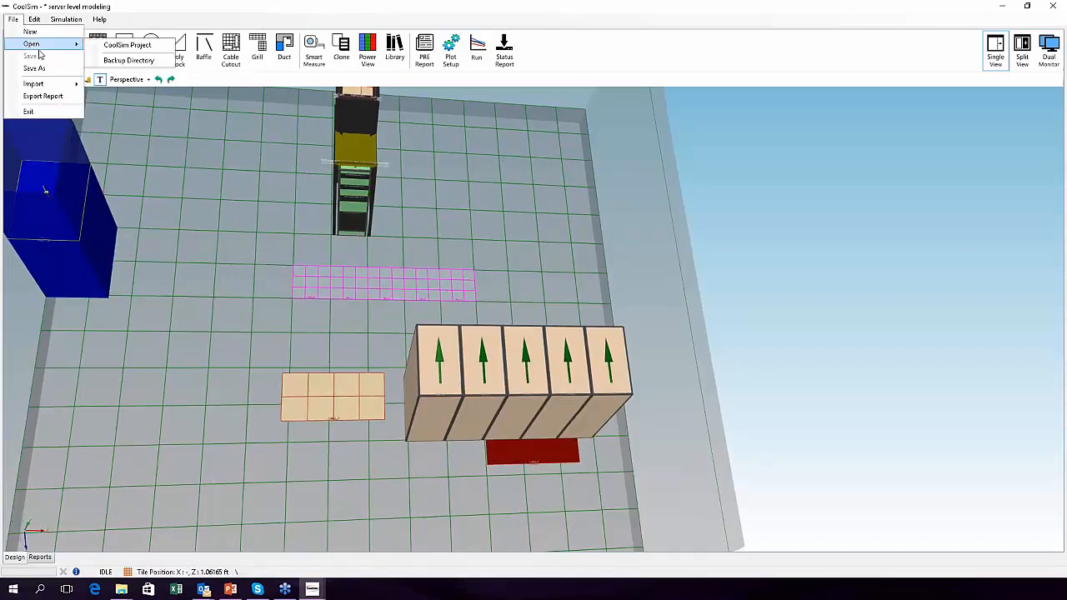
{"action": "left_click", "coordinate": [109, 50]}
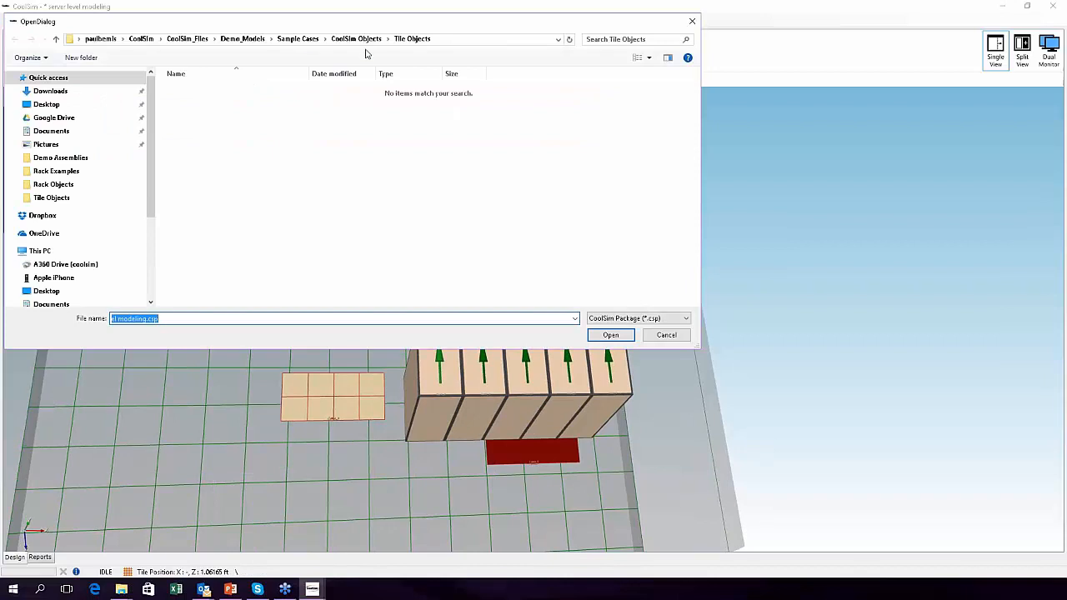
{"action": "left_click", "coordinate": [300, 40]}
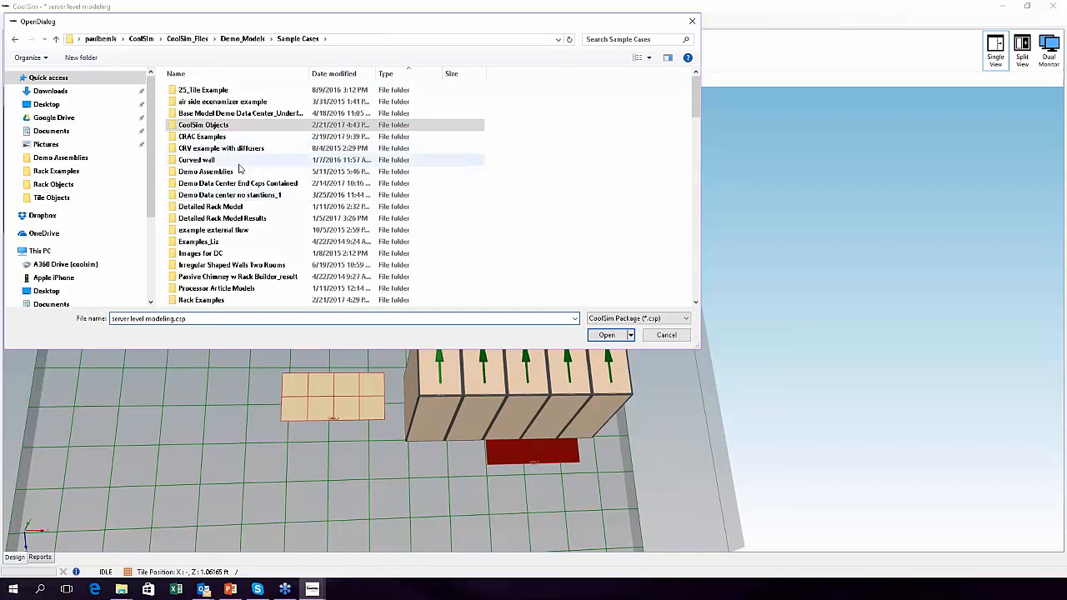
{"action": "scroll", "coordinate": [280, 185], "scroll_direction": "down", "scroll_amount": 1}
{"action": "scroll", "coordinate": [283, 191], "scroll_direction": "down", "scroll_amount": 3}
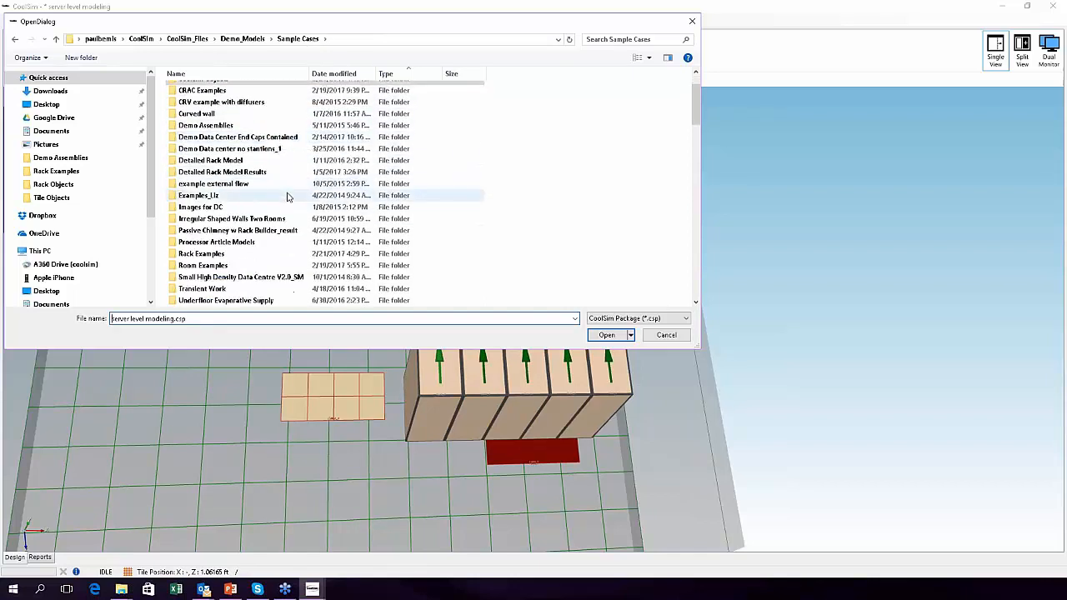
{"action": "scroll", "coordinate": [288, 197], "scroll_direction": "up", "scroll_amount": 4}
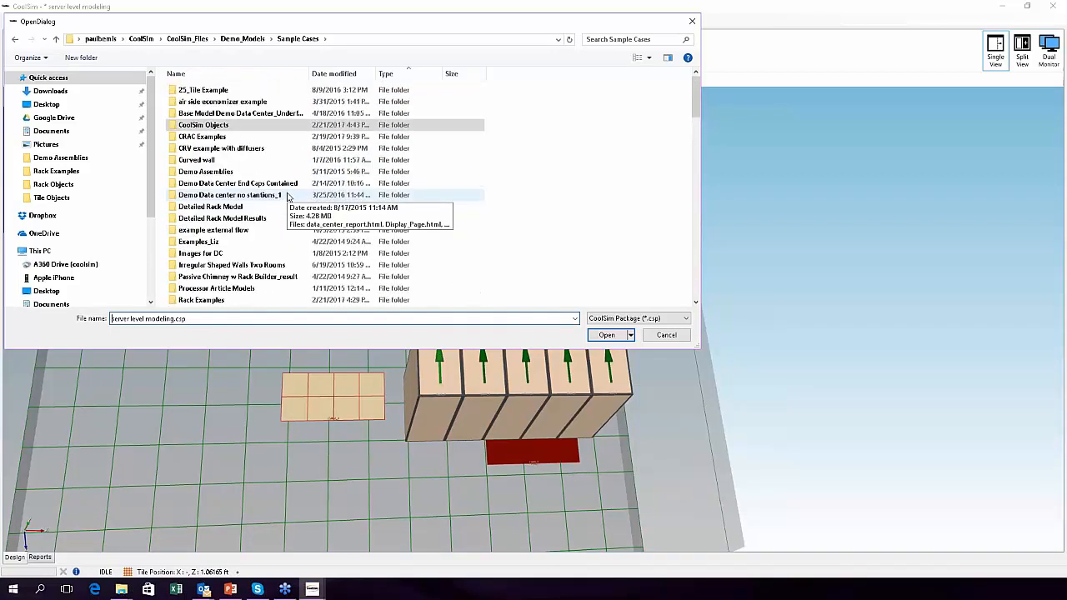
{"action": "left_click", "coordinate": [250, 39]}
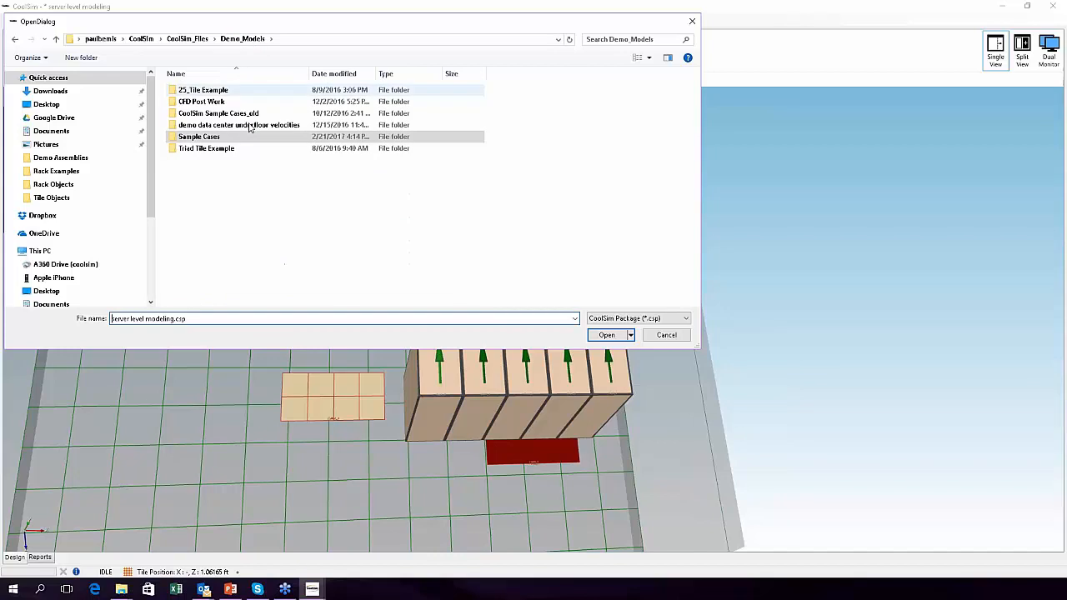
{"action": "double_click", "coordinate": [200, 138]}
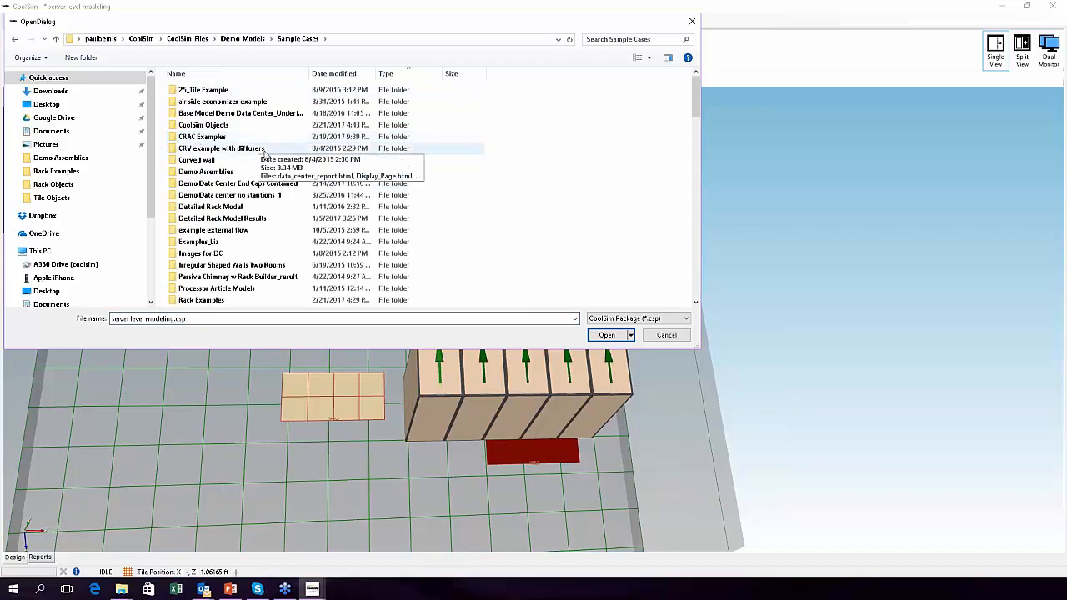
{"action": "scroll", "coordinate": [256, 219], "scroll_direction": "down", "scroll_amount": 2}
{"action": "scroll", "coordinate": [225, 232], "scroll_direction": "down", "scroll_amount": 1}
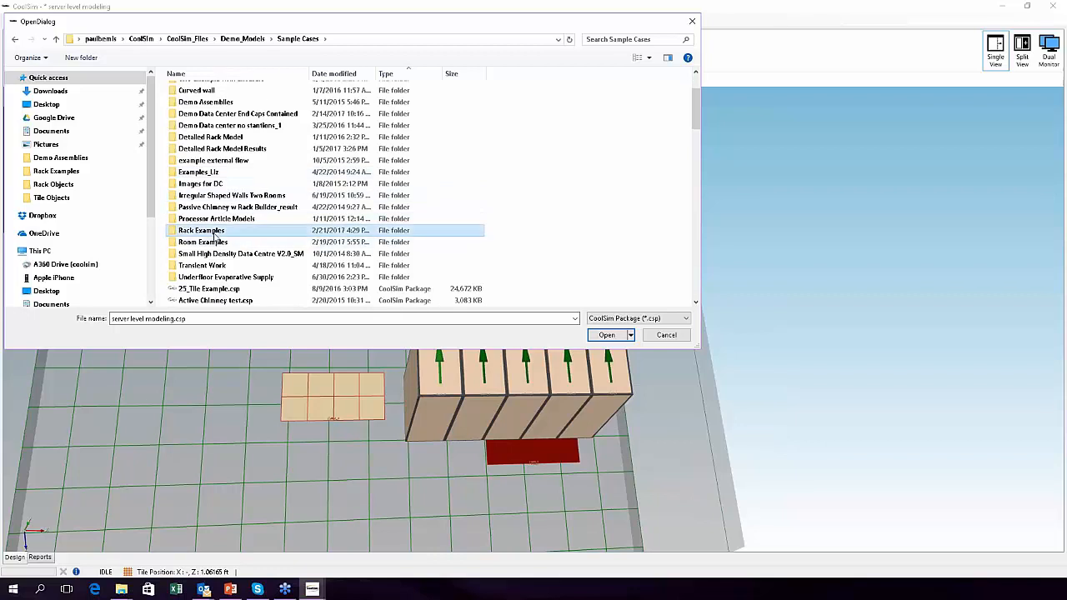
{"action": "double_click", "coordinate": [215, 231]}
- Open Plexglass Rack Model.csp without saving the current server level modeling project
{"action": "left_click", "coordinate": [227, 207]}
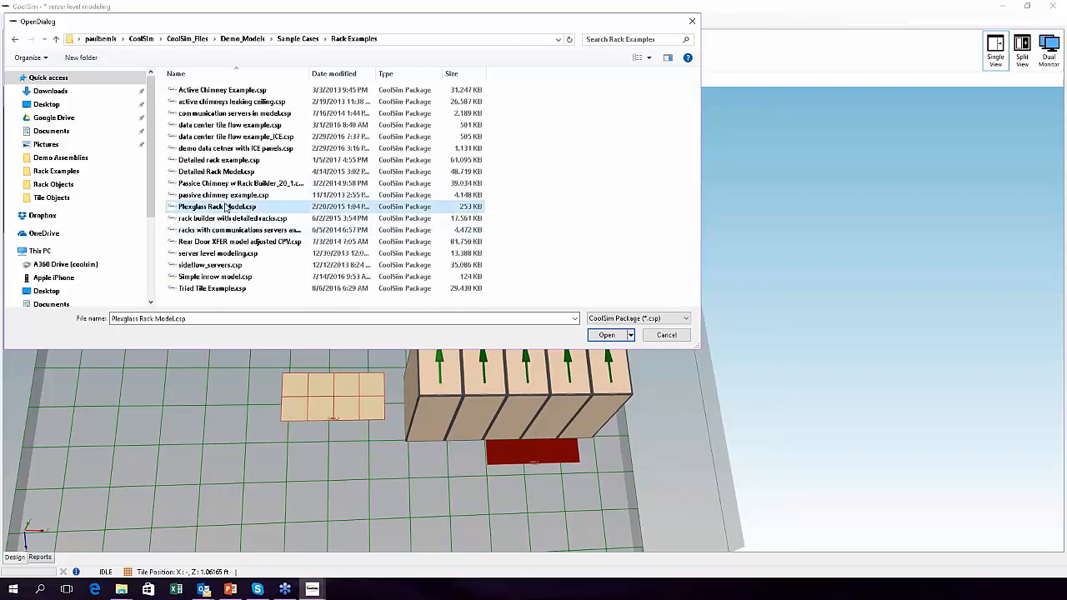
{"action": "left_click", "coordinate": [608, 334]}
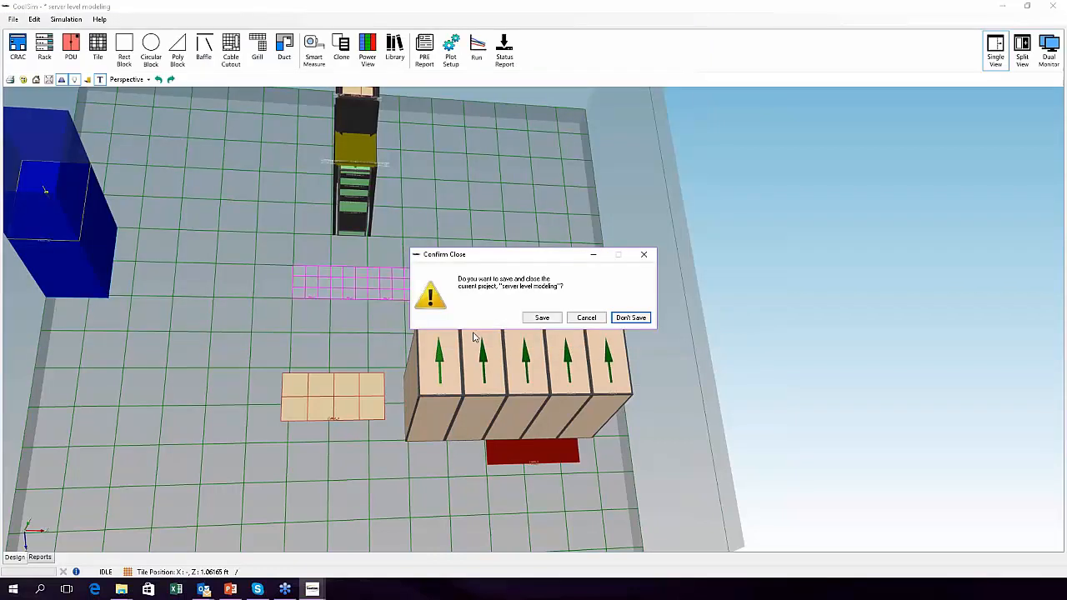
{"action": "left_click", "coordinate": [631, 320]}
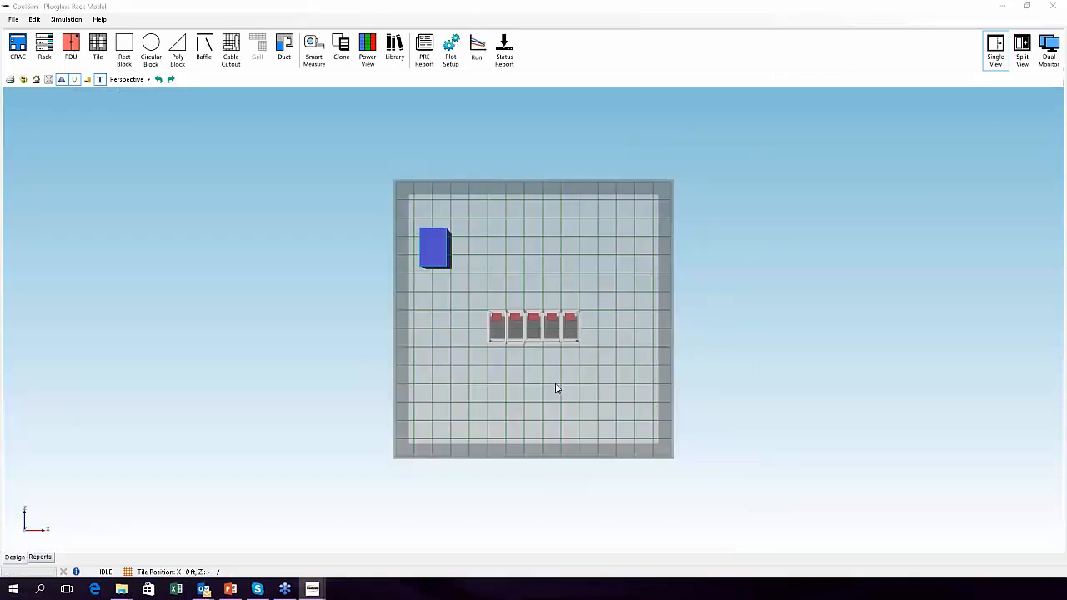
- Examine the Air Flow settings of the front baffle on the end rack nearest the view, then close its editor unchanged
{"action": "middle_click_drag", "start_coordinate": [560, 319], "coordinate": [524, 358]}
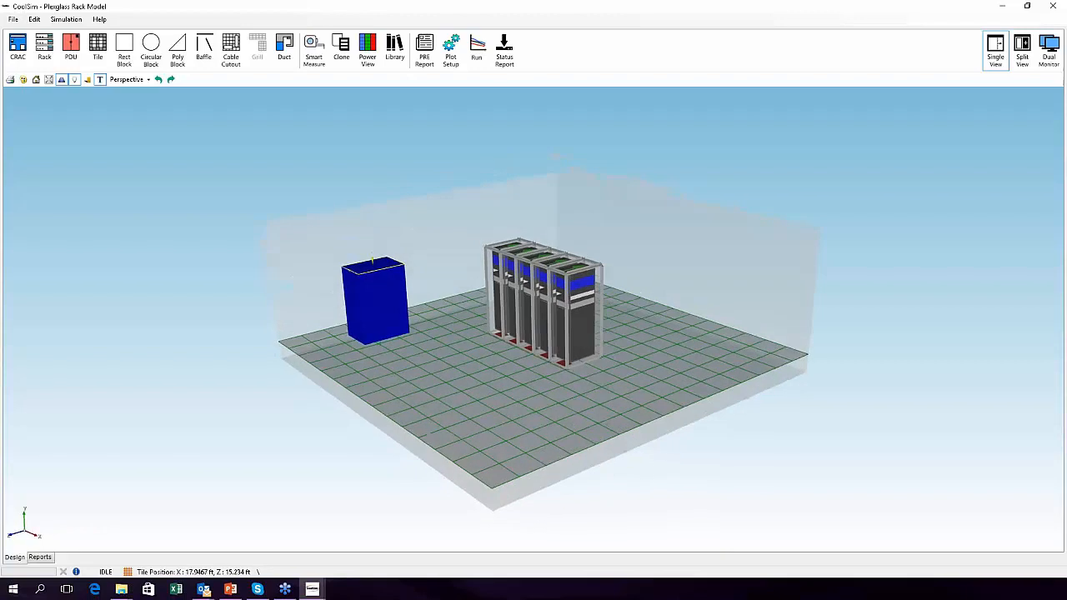
{"action": "scroll", "coordinate": [524, 358], "scroll_direction": "up", "scroll_amount": 5}
{"action": "middle_click_drag", "start_coordinate": [679, 345], "coordinate": [588, 346]}
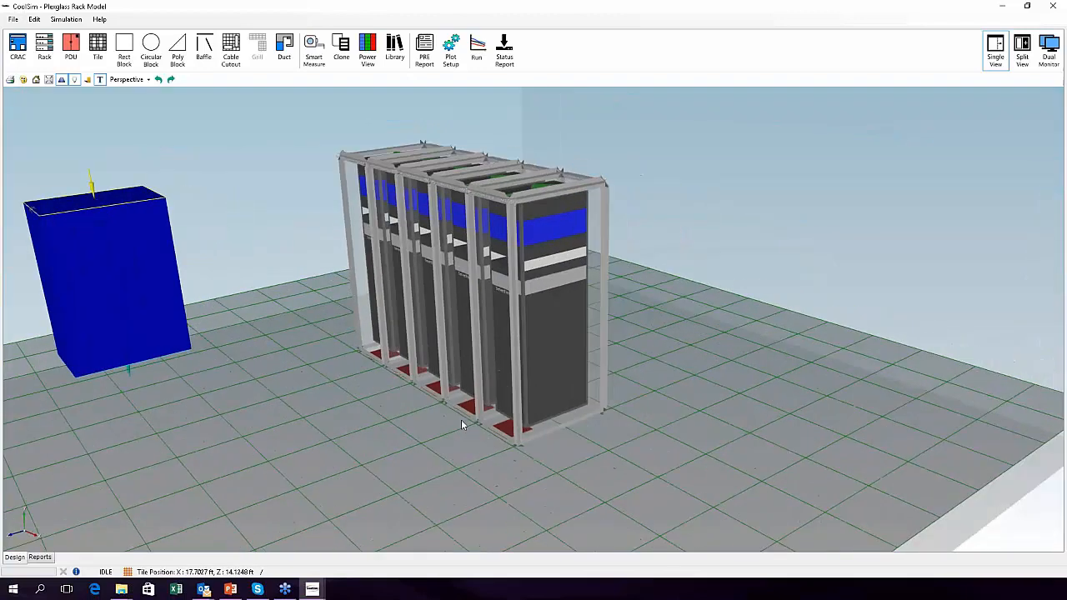
{"action": "middle_click_drag", "start_coordinate": [462, 419], "coordinate": [532, 428]}
{"action": "scroll", "coordinate": [530, 432], "scroll_direction": "up", "scroll_amount": 3}
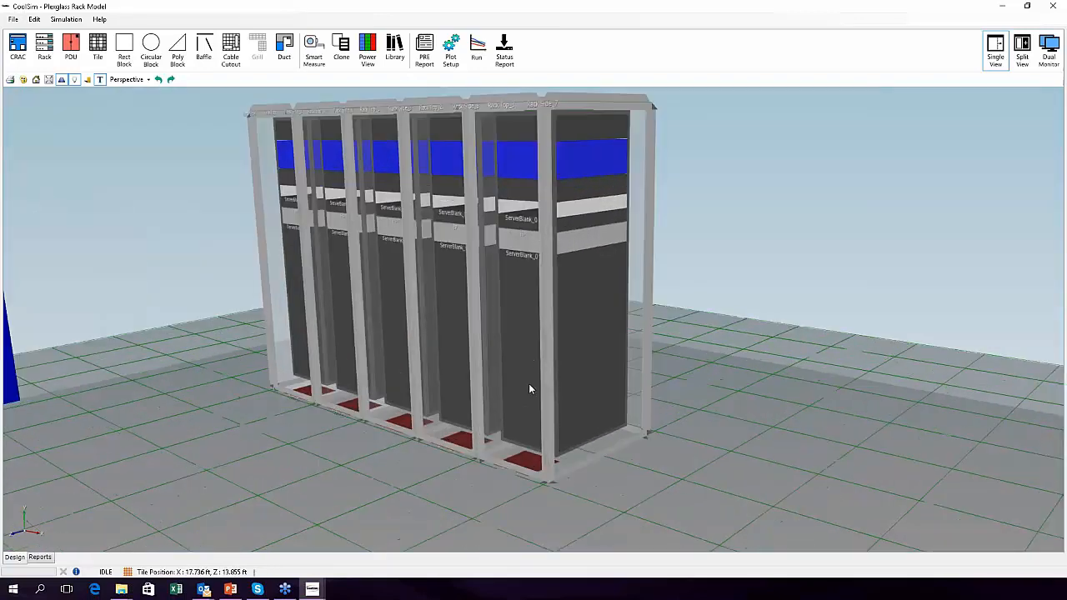
{"action": "left_click", "coordinate": [528, 352]}
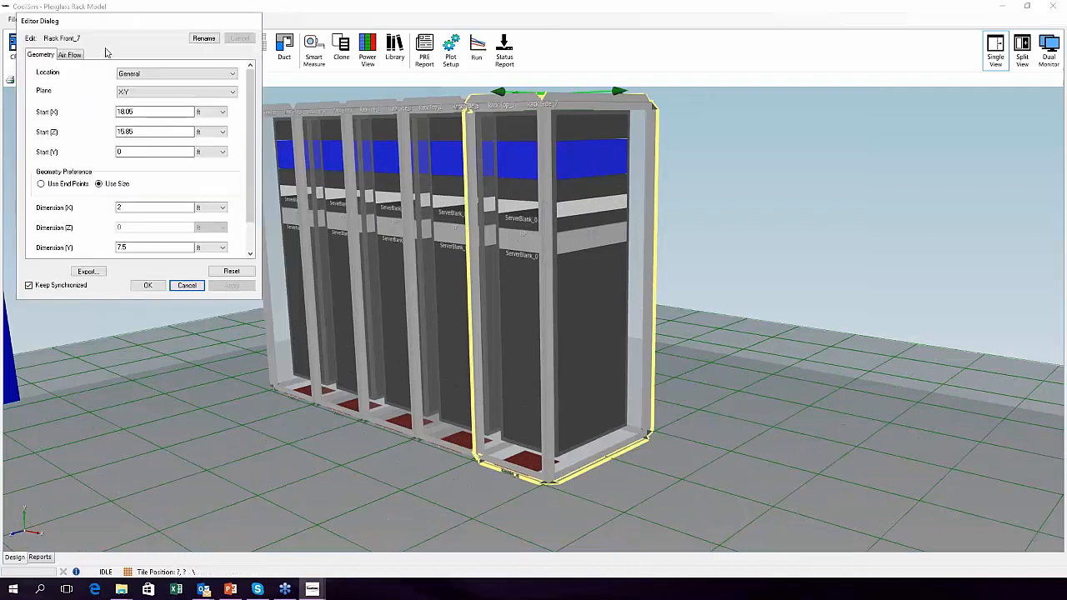
{"action": "left_click", "coordinate": [72, 58]}
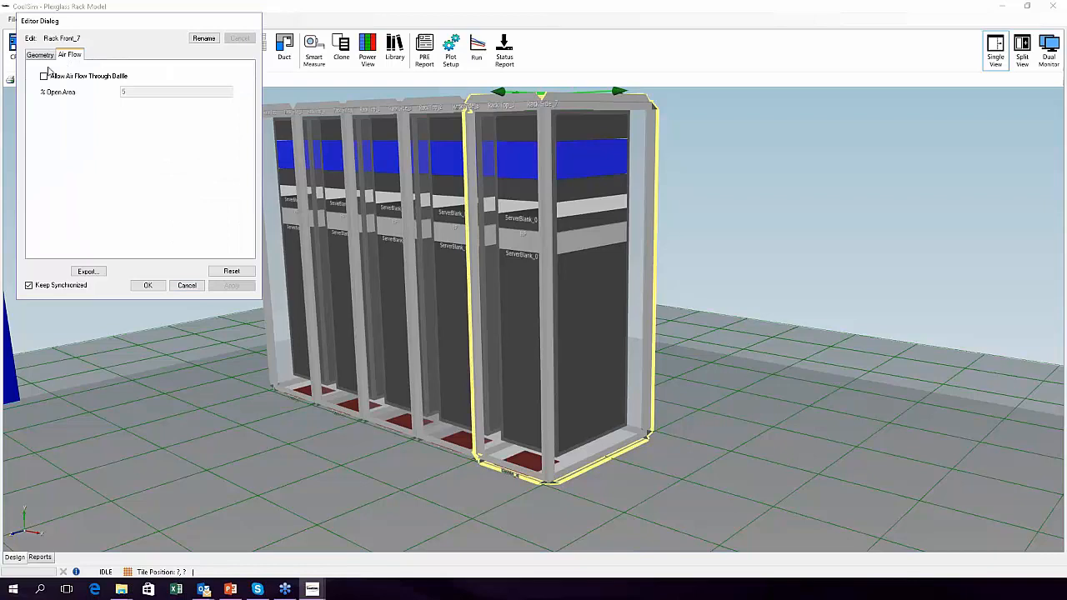
{"action": "left_click", "coordinate": [186, 285]}
{"action": "left_click", "coordinate": [590, 496]}
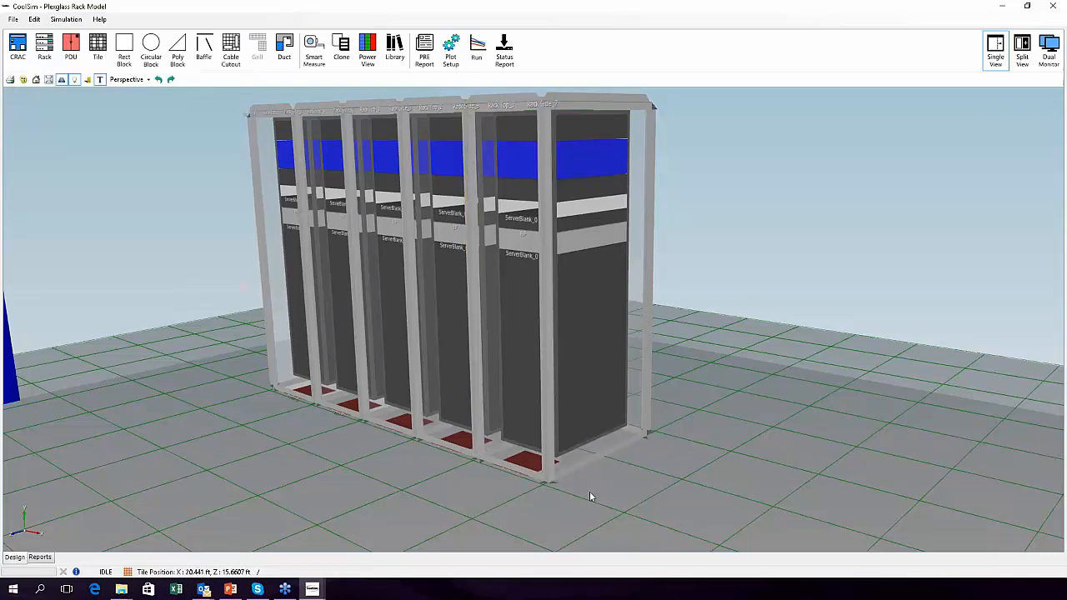
- Examine the Air Flow settings of the baffle on the opposite face of the rack row, then close its editor unchanged
{"action": "middle_click_drag", "start_coordinate": [583, 491], "coordinate": [565, 446]}
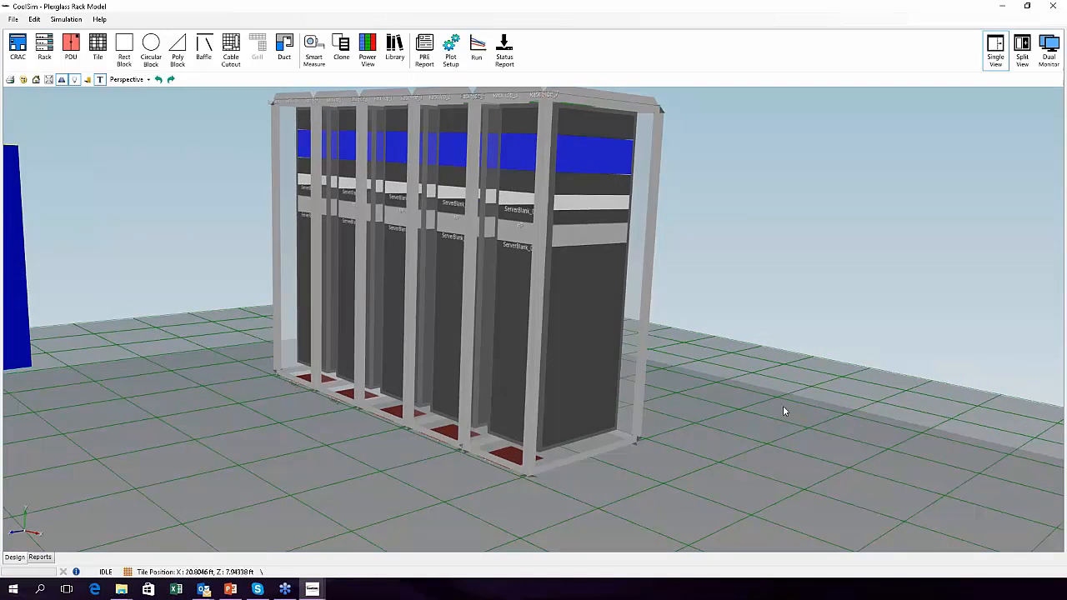
{"action": "middle_click_drag", "start_coordinate": [783, 405], "coordinate": [456, 266]}
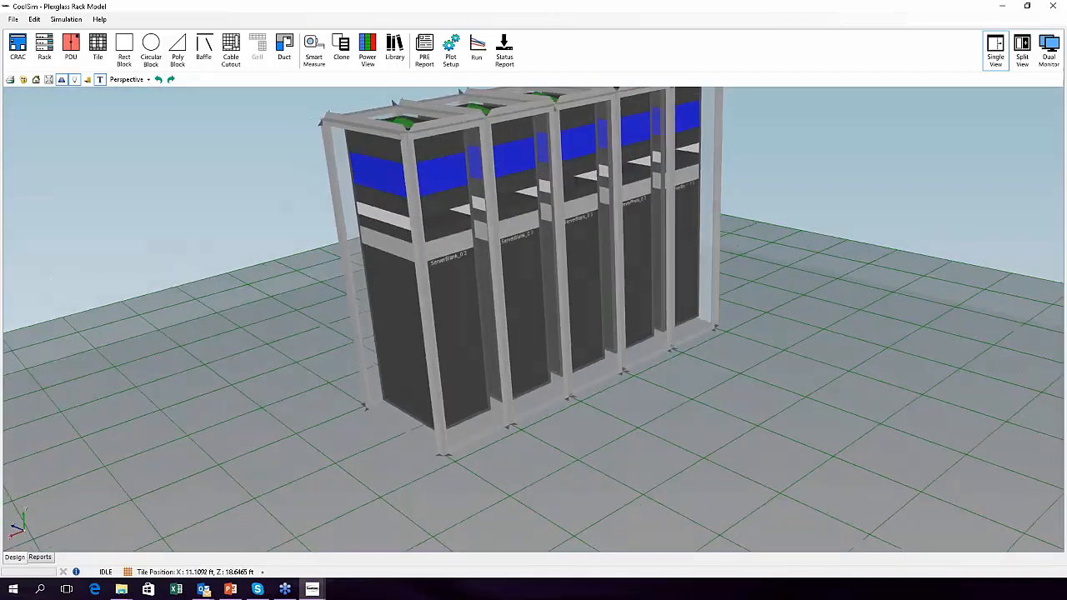
{"action": "left_click", "coordinate": [456, 266]}
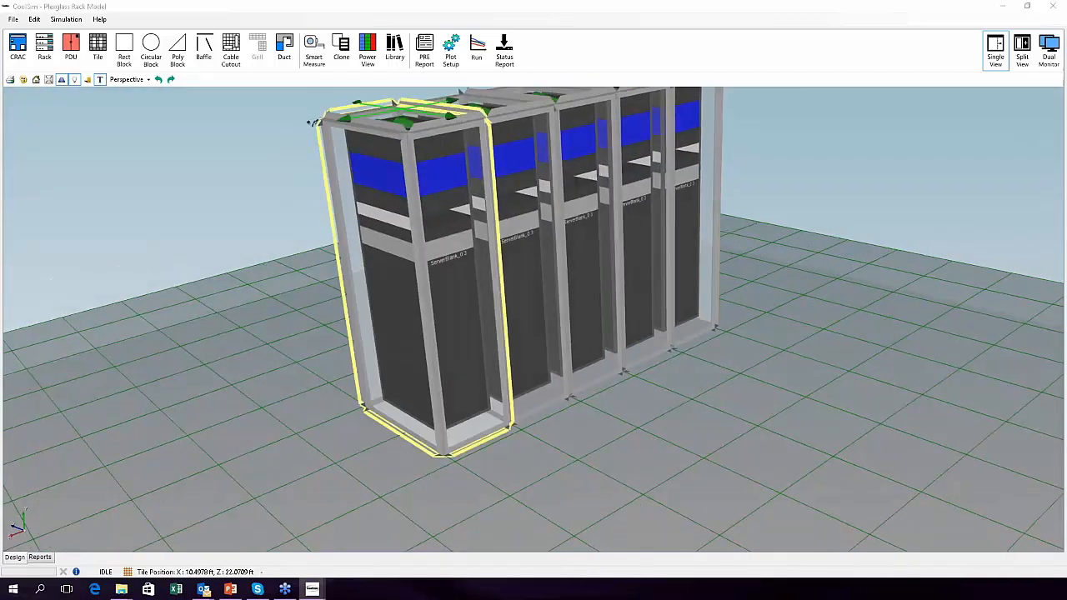
{"action": "left_click", "coordinate": [70, 54]}
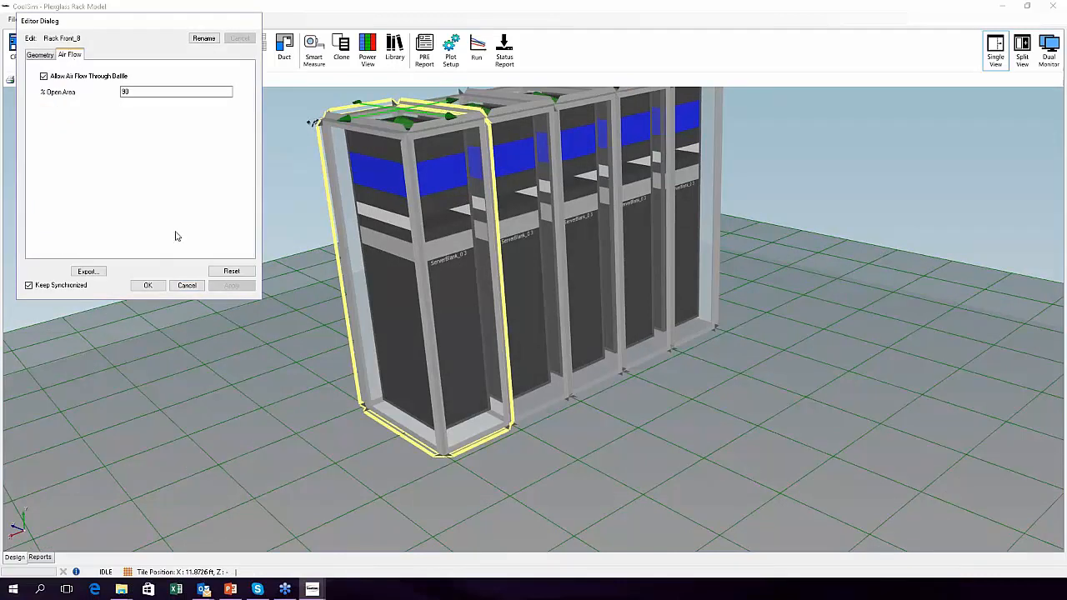
{"action": "left_click", "coordinate": [186, 285]}
- Place a cable cutout on the open floor in front of the rack row
{"action": "scroll", "coordinate": [533, 319], "scroll_direction": "down", "scroll_amount": 6}
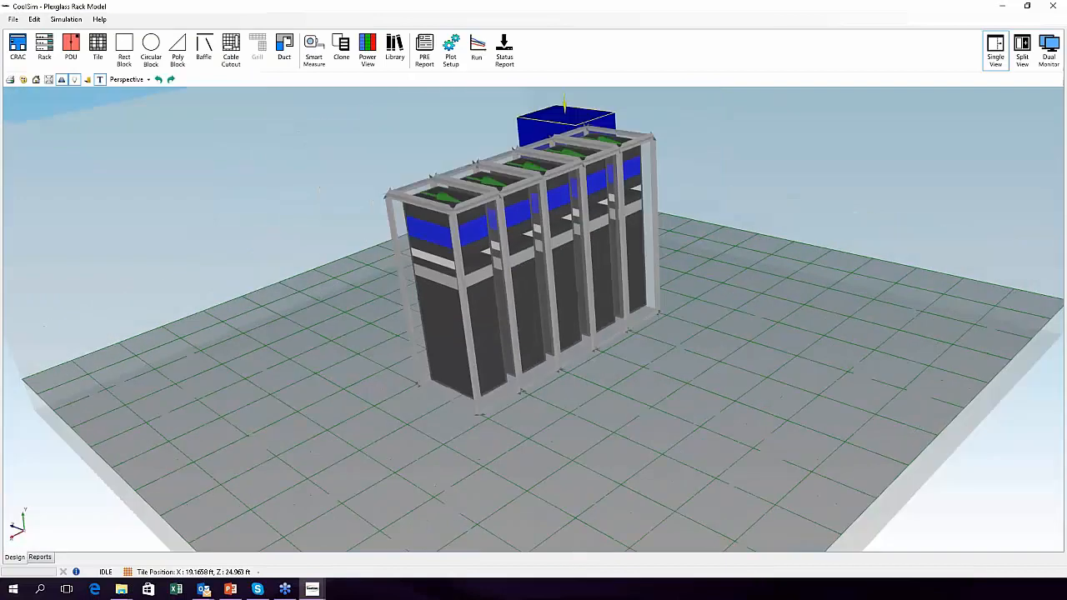
{"action": "middle_click_drag", "start_coordinate": [600, 321], "coordinate": [534, 381]}
{"action": "scroll", "coordinate": [534, 382], "scroll_direction": "up", "scroll_amount": 3}
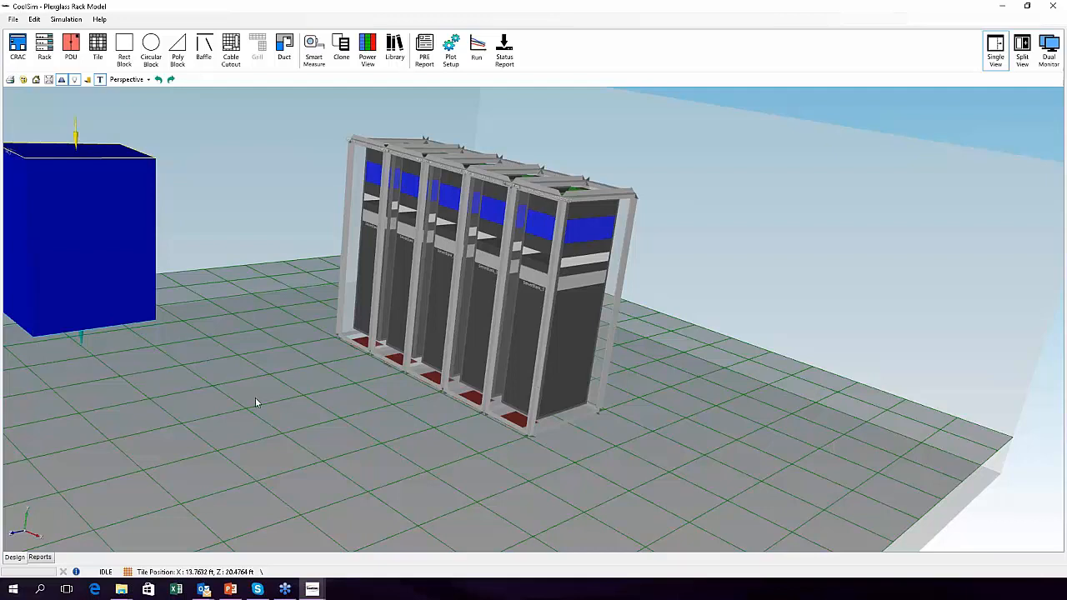
{"action": "left_click_drag", "start_coordinate": [257, 403], "coordinate": [410, 468]}
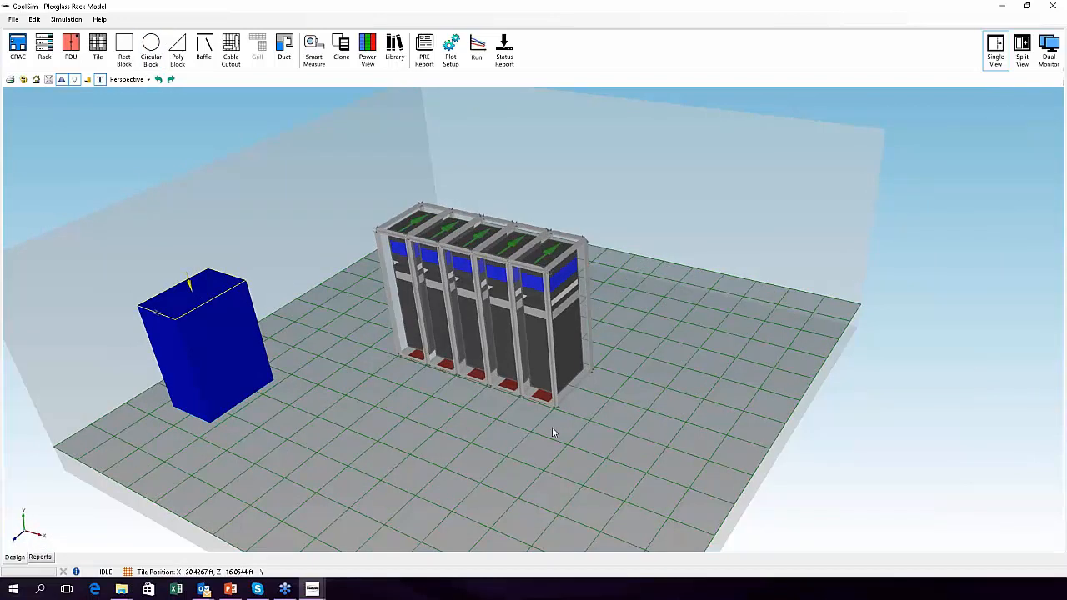
{"action": "left_click_drag", "start_coordinate": [551, 426], "coordinate": [356, 420]}
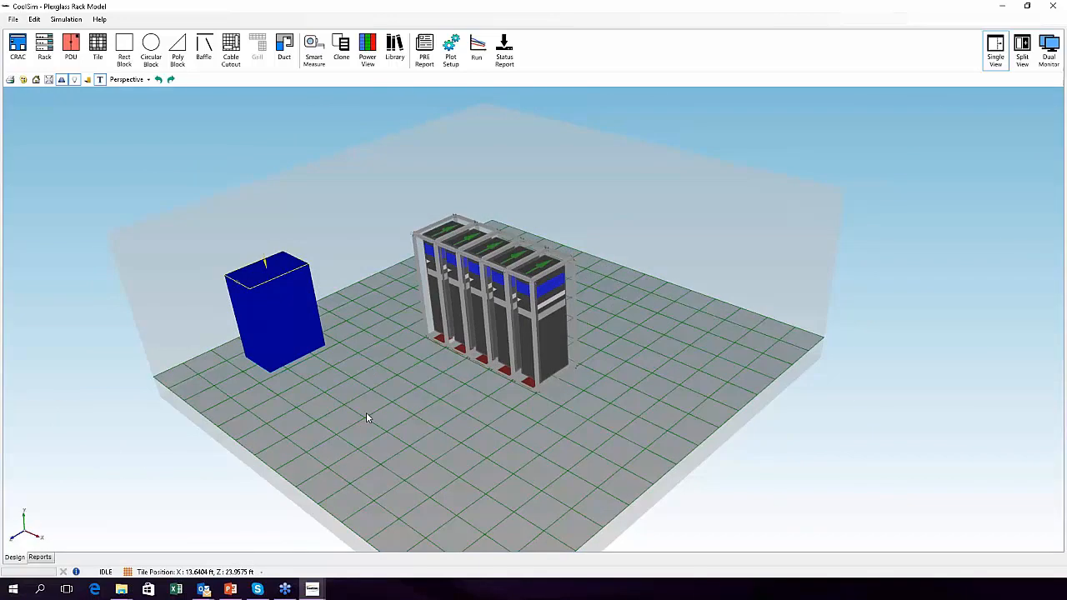
{"action": "scroll", "coordinate": [366, 412], "scroll_direction": "up", "scroll_amount": 3}
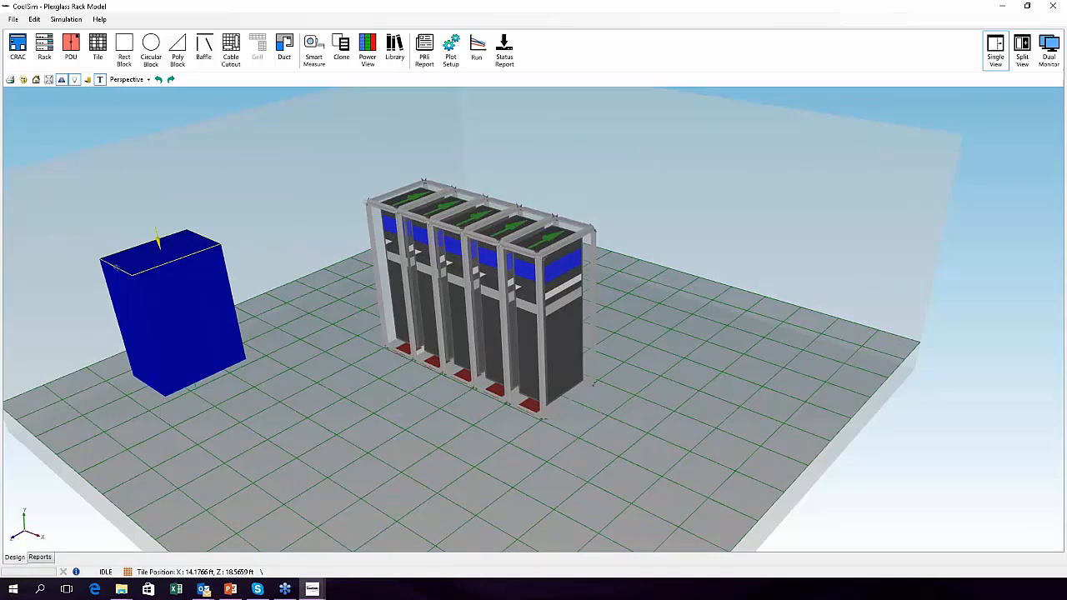
{"action": "left_click", "coordinate": [231, 50]}
{"action": "scroll", "coordinate": [387, 504], "scroll_direction": "down", "scroll_amount": 2}
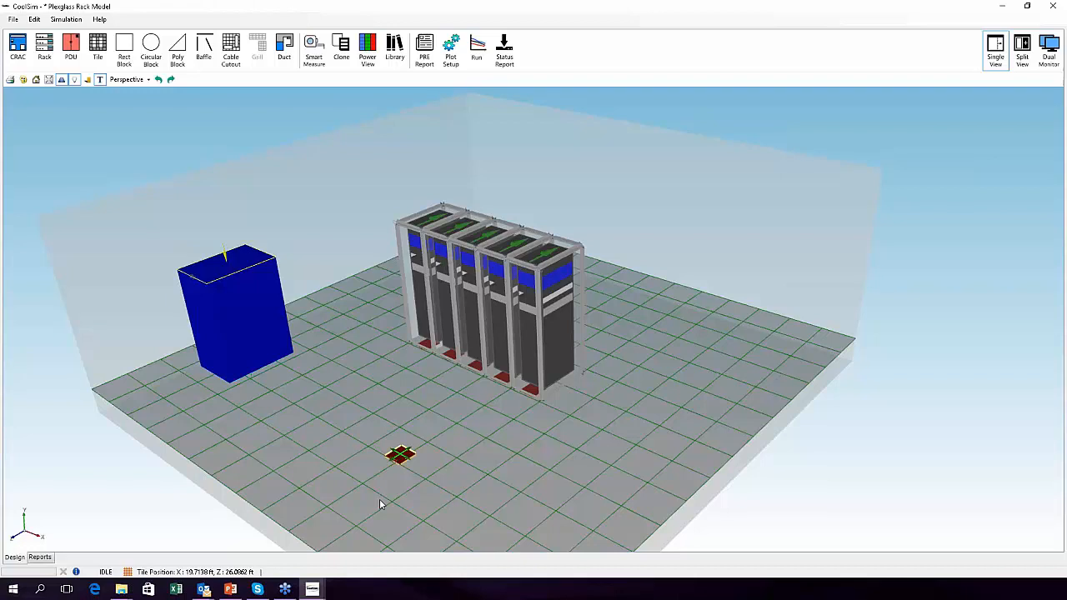
- Place a strip of floor tiles in front of the rack row, then select the nearby cable cutout for a closer comparison
{"action": "left_click", "coordinate": [98, 50]}
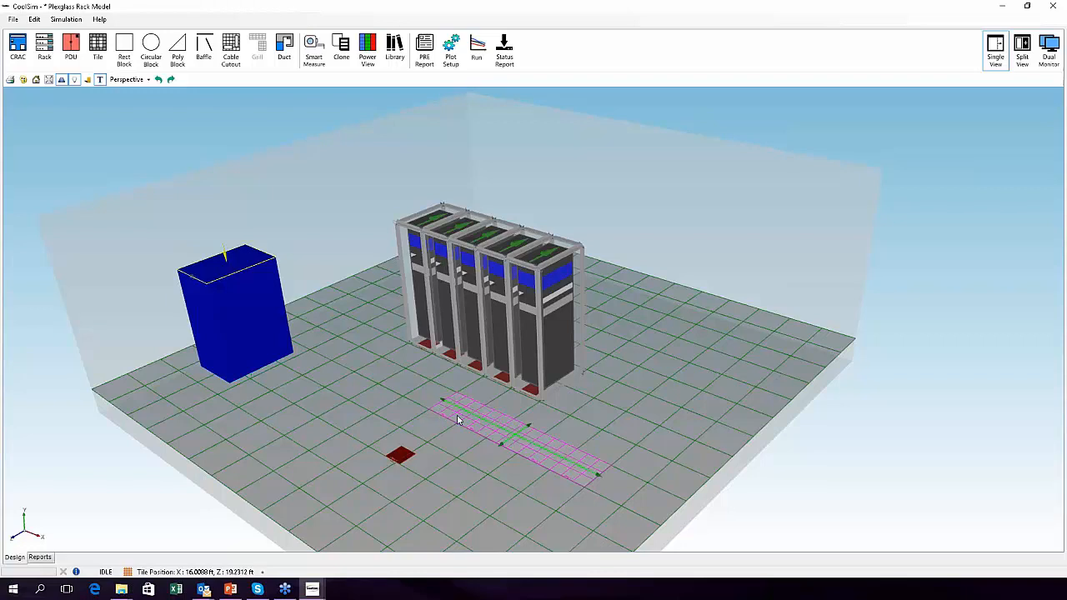
{"action": "left_click", "coordinate": [399, 455]}
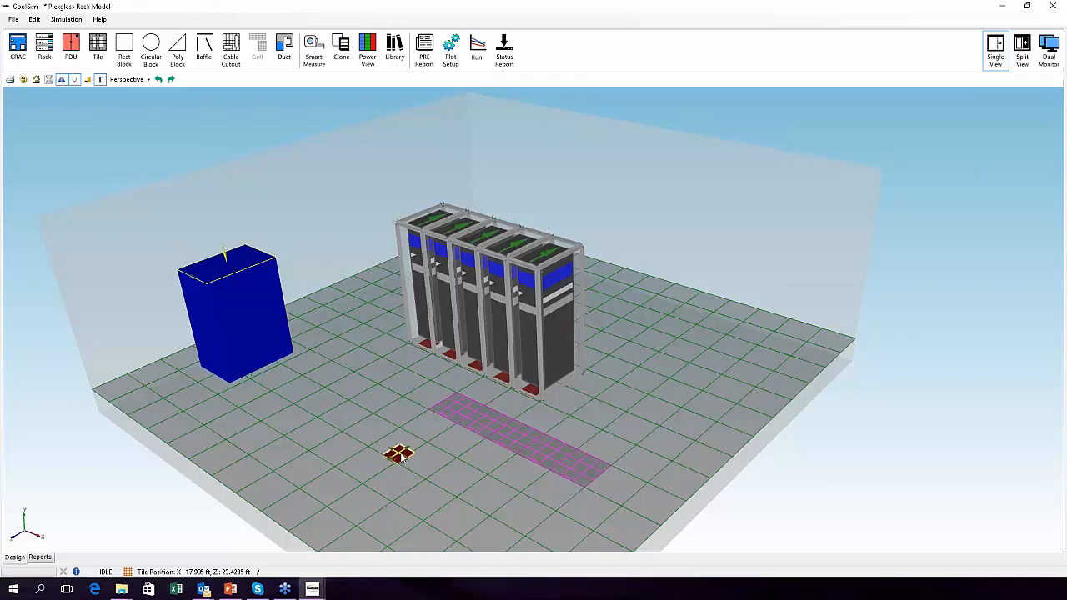
{"action": "scroll", "coordinate": [399, 460], "scroll_direction": "up", "scroll_amount": 2}
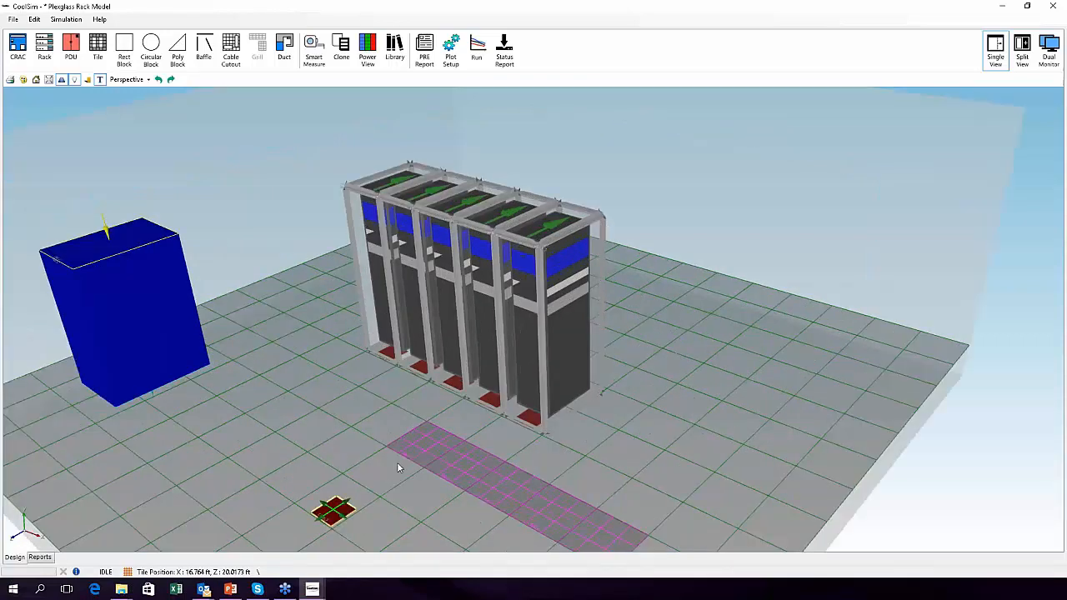
{"action": "middle_click_drag", "start_coordinate": [397, 464], "coordinate": [406, 310]}
{"action": "scroll", "coordinate": [404, 358], "scroll_direction": "up", "scroll_amount": 2}
{"action": "right_click_drag", "start_coordinate": [404, 396], "coordinate": [490, 425]}
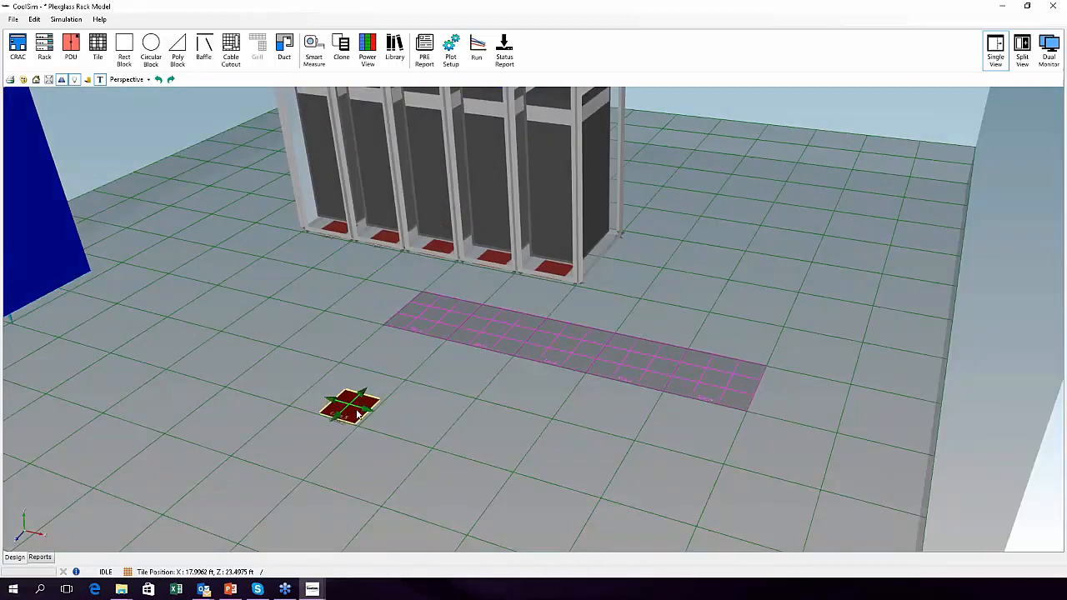
{"action": "scroll", "coordinate": [444, 427], "scroll_direction": "down", "scroll_amount": 2}
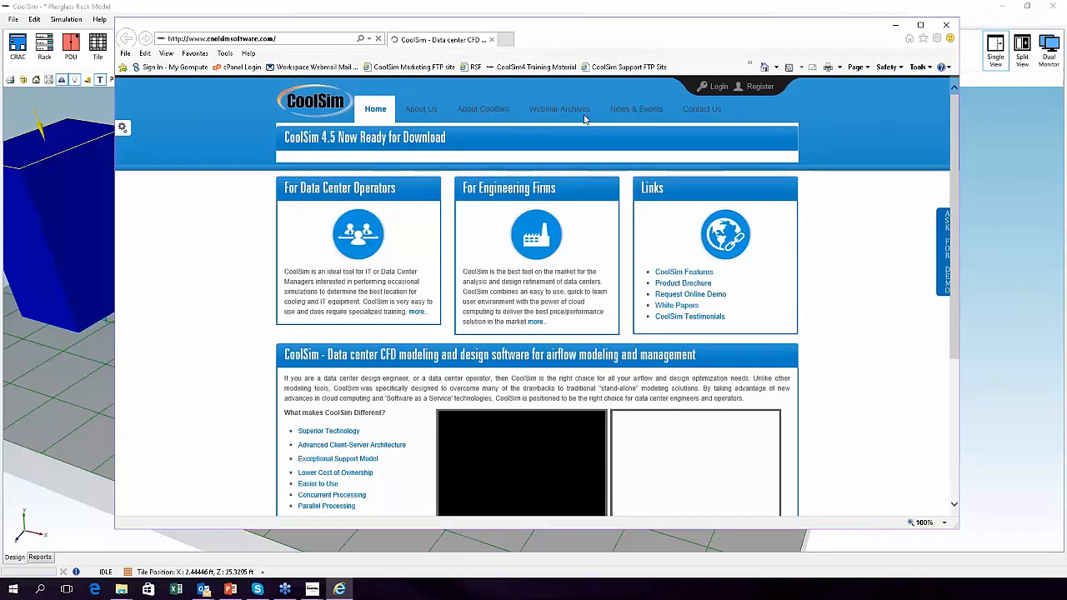
- In the web browser, open the Webinar Archives page of the CoolSim website to view the archived application webinars
{"action": "left_click", "coordinate": [548, 110]}
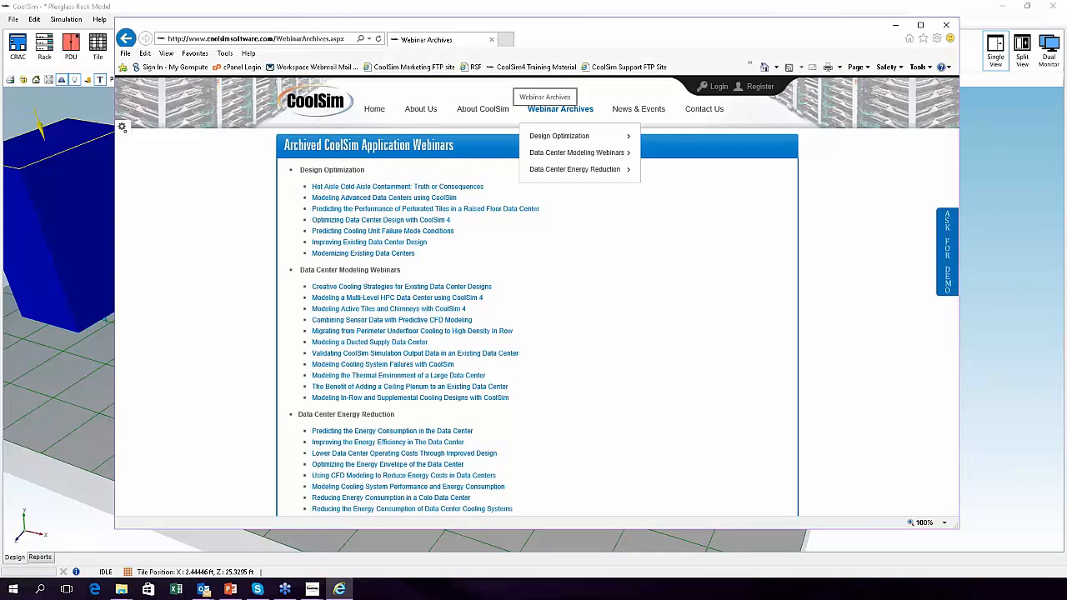
{"action": "mouse_move", "coordinate": [546, 138]}
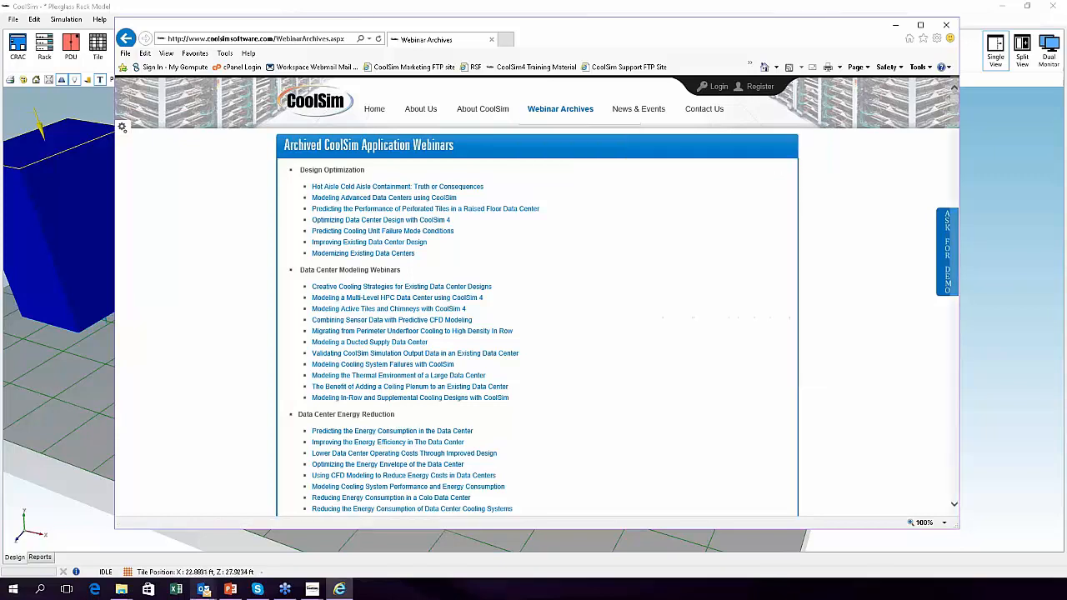
- Switch to PowerPoint and present the Day 3 Outline slide, number 30, as a full-screen slide show
{"action": "left_click", "coordinate": [230, 589]}
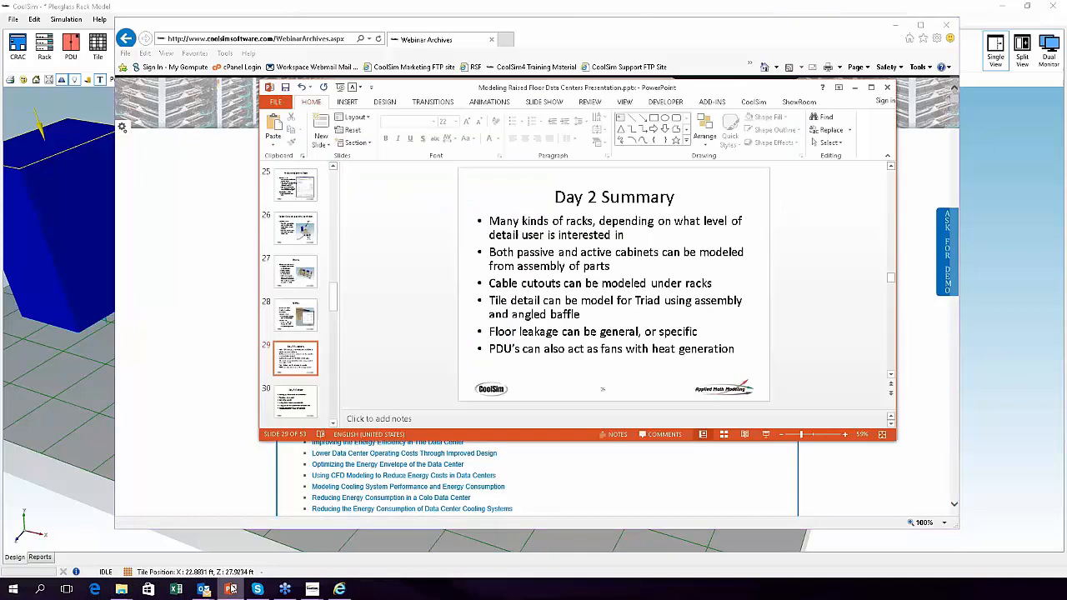
{"action": "left_click", "coordinate": [296, 410]}
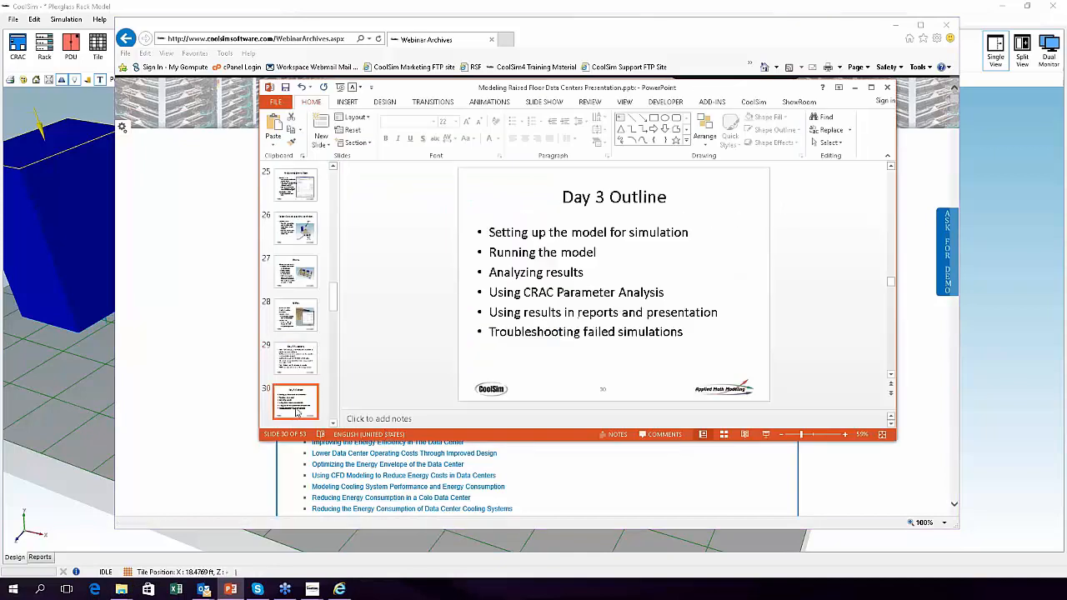
{"action": "left_click", "coordinate": [766, 434]}
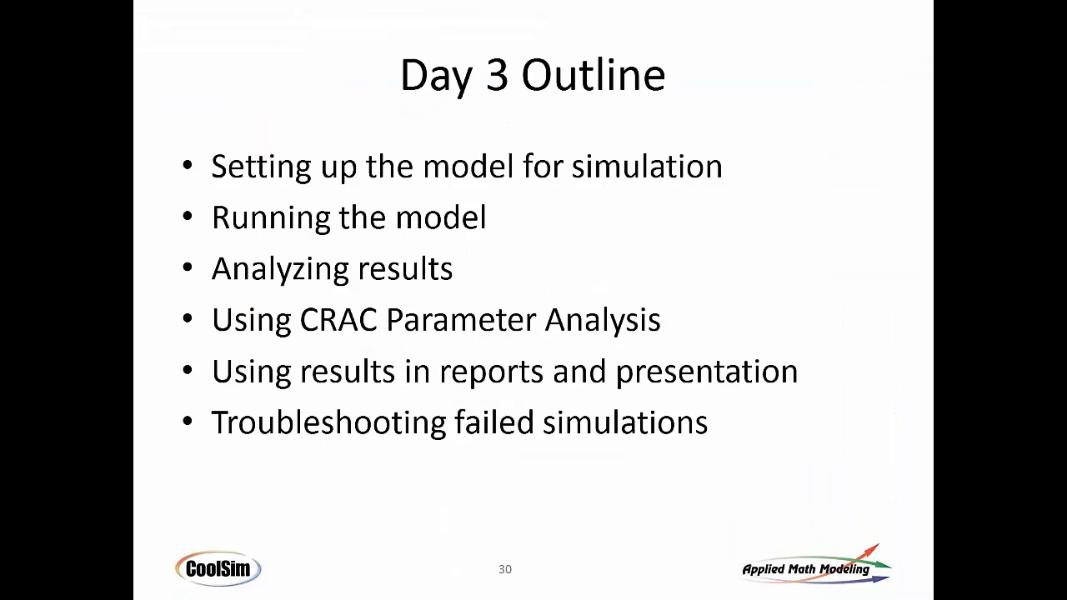